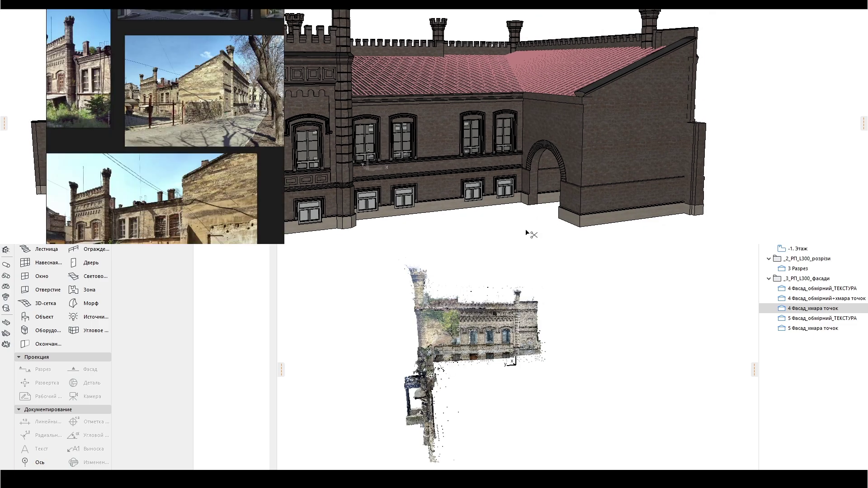
Step: Examine the building's courtyard and street facades in the 3D model against the point cloud and reference photos
middle_click_drag(452, 217, 574, 225, "shift")
scroll(112, 101, "up", 3)
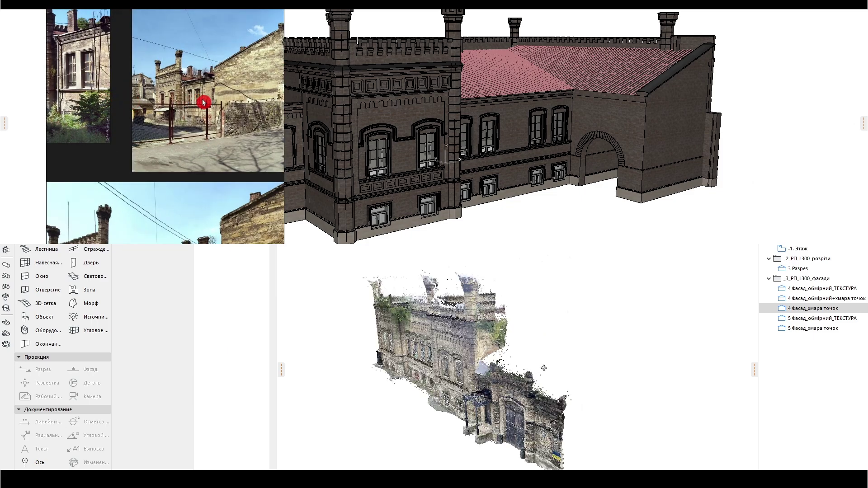
middle_click_drag(537, 147, 669, 176, "shift")
middle_click_drag(401, 164, 583, 158, "shift")
middle_click_drag(440, 151, 598, 138, "shift")
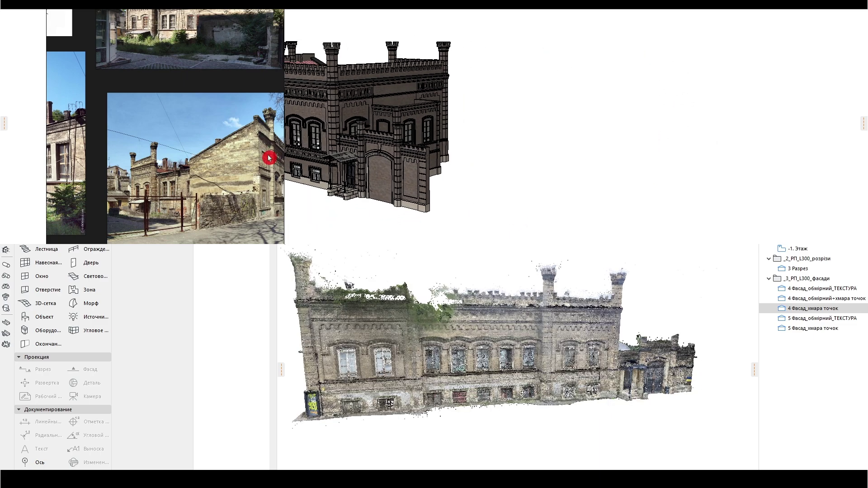
left_click_drag(267, 159, 302, 158)
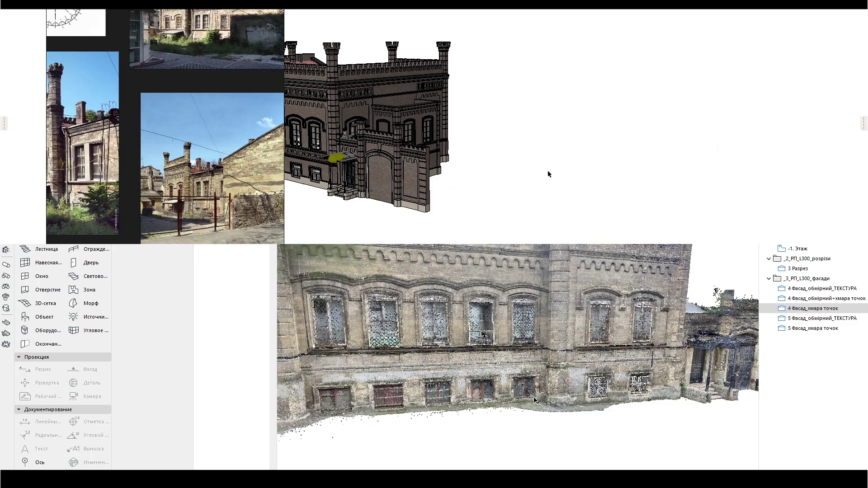
scroll(373, 182, "up", 3)
middle_click_drag(373, 182, 701, 189)
middle_click_drag(475, 141, 472, 161, "shift")
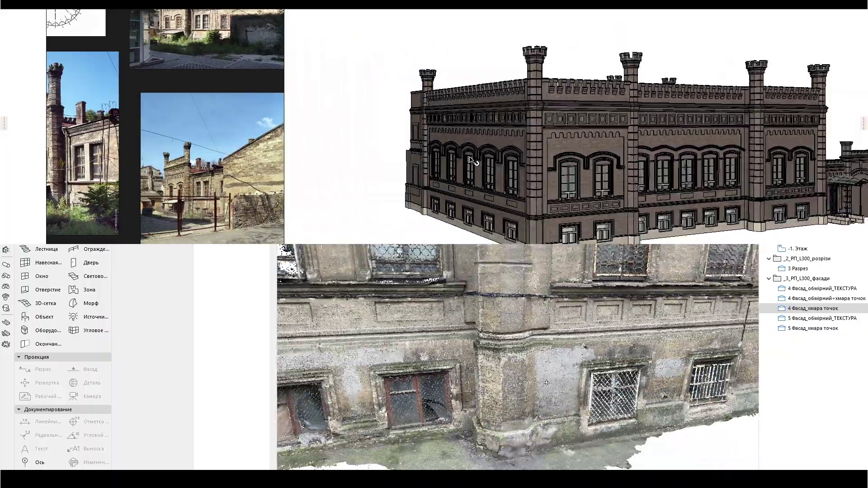
Step: Inspect the entrance canopy, arched gate and adjoining wall in the 3D model and the point cloud
middle_click_drag(523, 152, 386, 172, "shift")
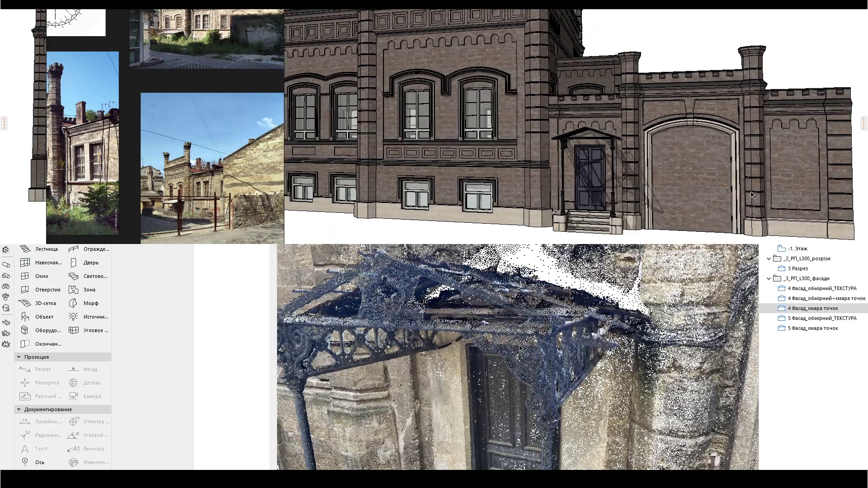
middle_click_drag(752, 194, 706, 197)
scroll(706, 197, "up", 3)
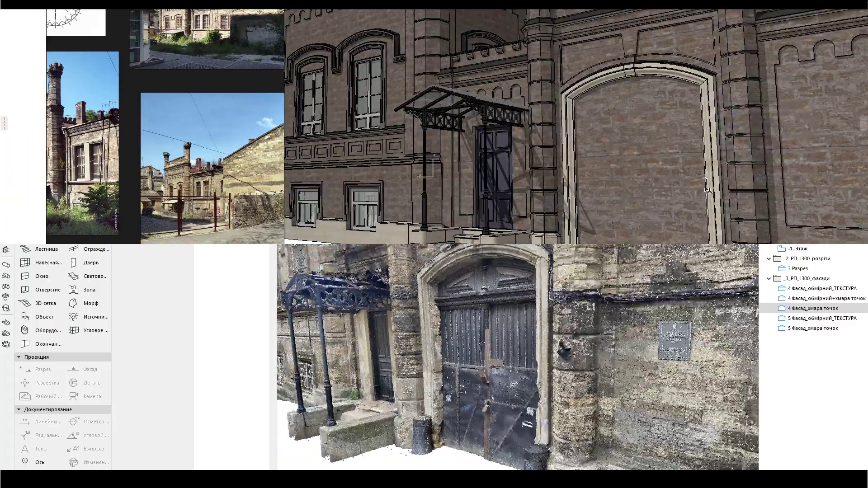
middle_click_drag(688, 183, 545, 197)
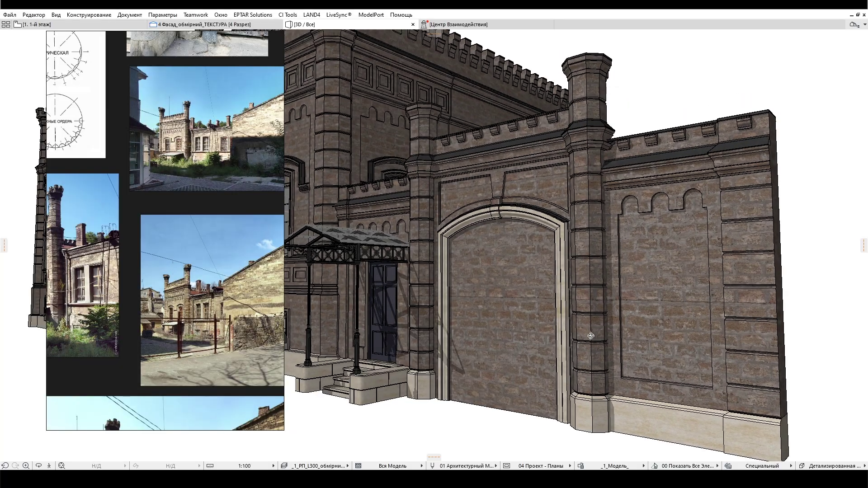
middle_click_drag(591, 336, 517, 330, "shift")
scroll(517, 330, "down", 4)
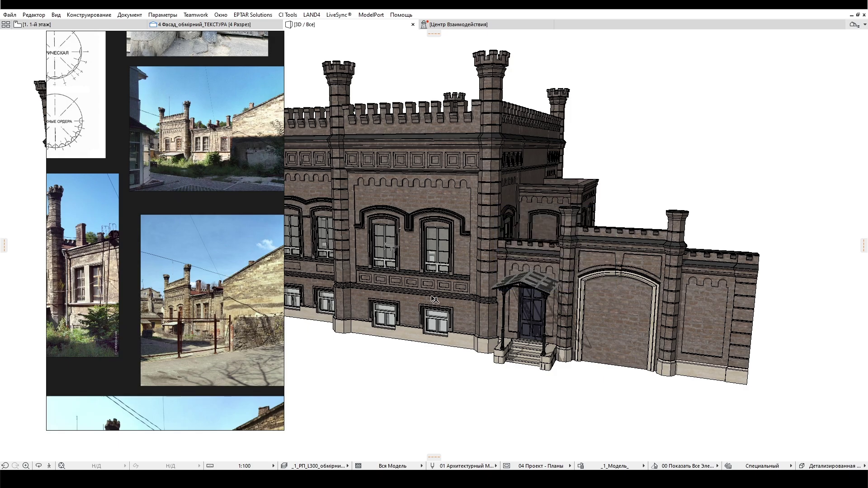
Step: Review the whole street facade in 3D, including the arched window surrounds and brick mouldings up close
scroll(455, 296, "up", 5)
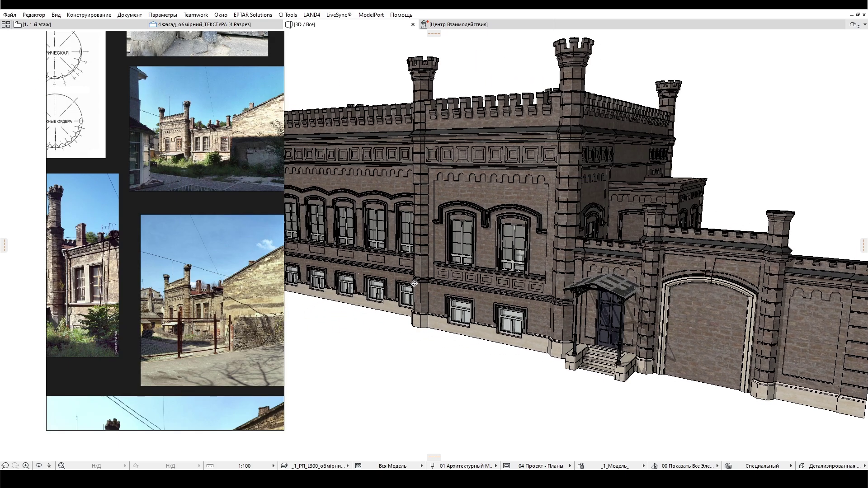
middle_click_drag(385, 276, 325, 273, "shift")
scroll(404, 301, "down", 2)
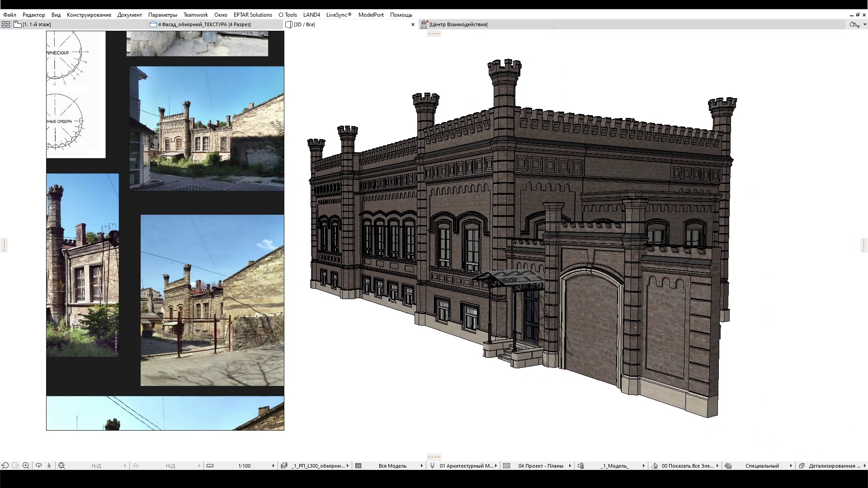
scroll(151, 224, "down", 4)
scroll(161, 326, "up", 3)
scroll(156, 322, "up", 2)
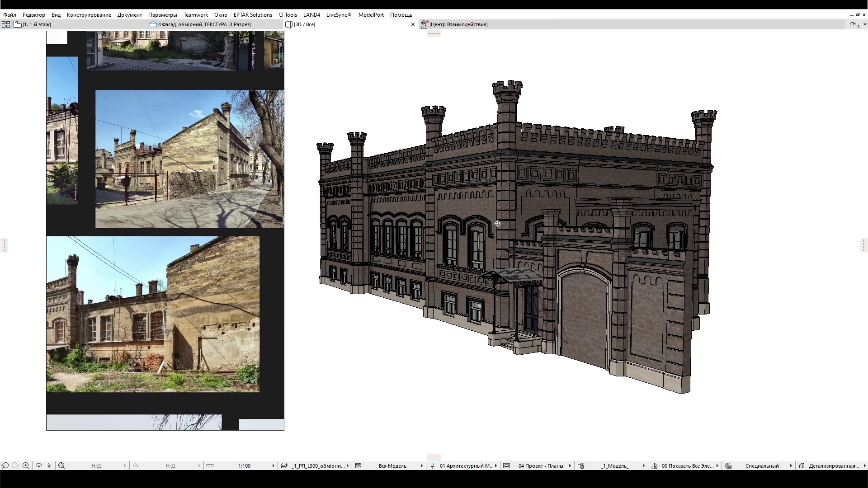
middle_click_drag(470, 252, 675, 248, "shift")
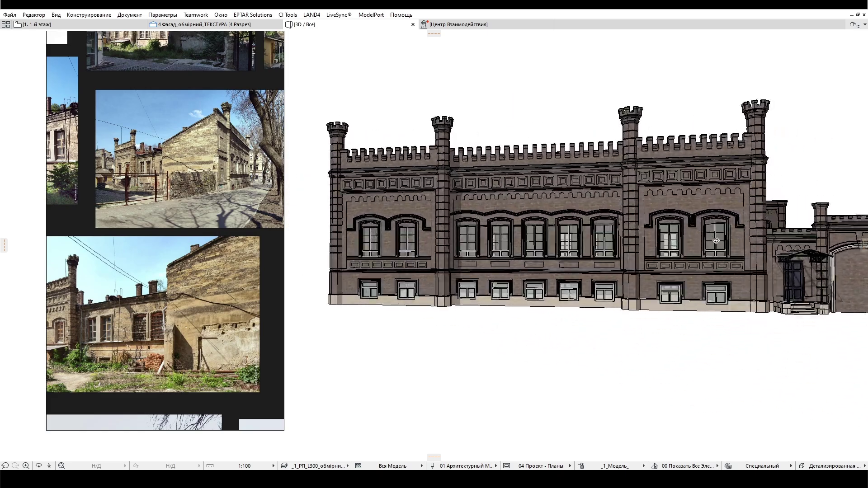
scroll(716, 241, "up", 8)
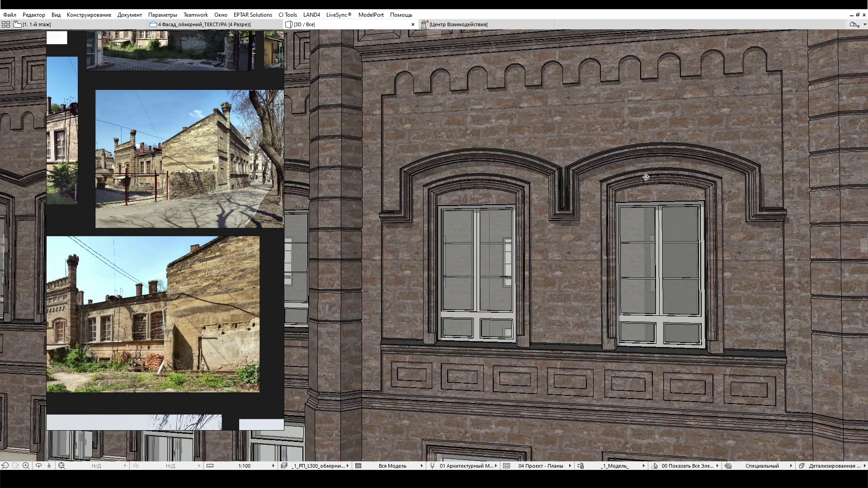
scroll(645, 177, "up", 6)
scroll(466, 196, "down", 10)
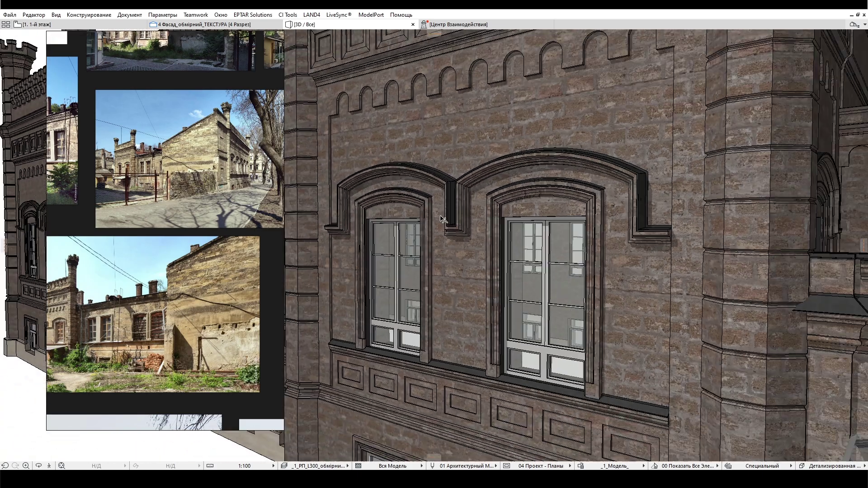
scroll(443, 219, "down", 10)
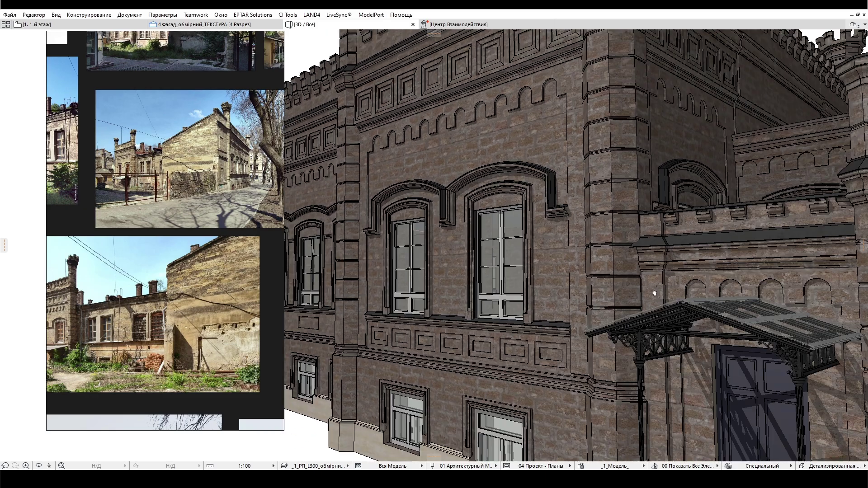
Step: Examine the modelled entrance canopy, door and steps, and view the canopy's ironwork in the reference photo
middle_click_drag(654, 293, 456, 227)
scroll(586, 260, "up", 10)
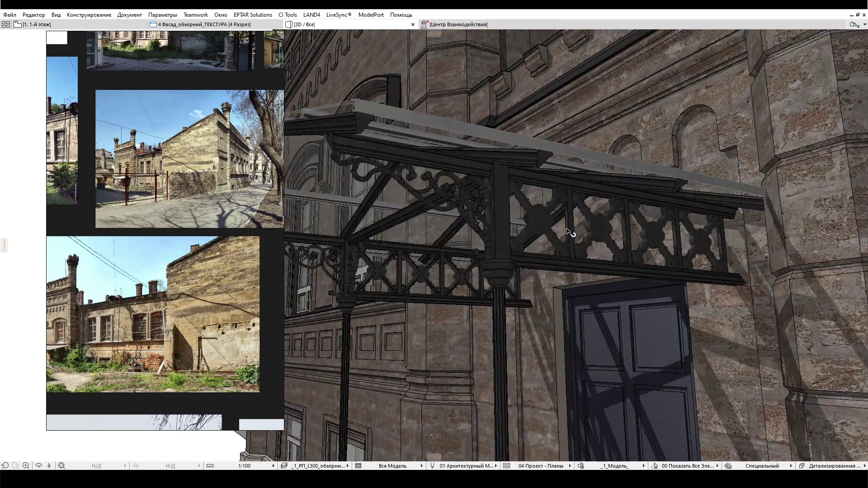
scroll(592, 248, "down", 10)
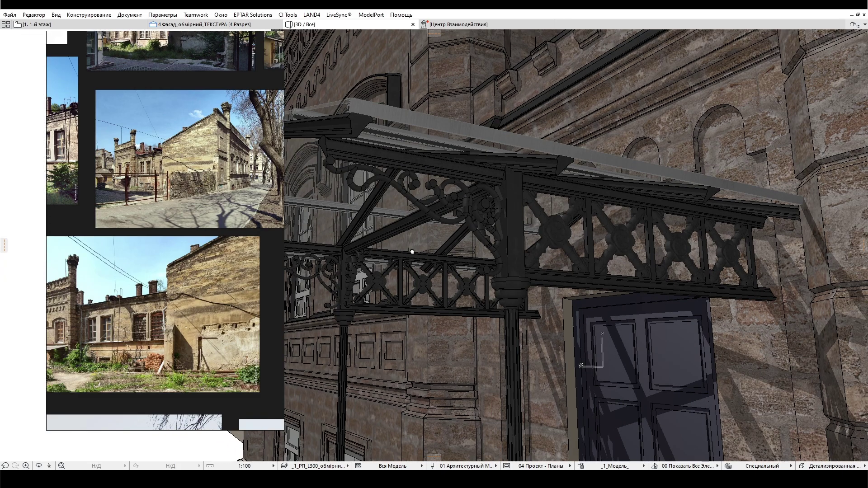
middle_click_drag(412, 252, 431, 240, "shift")
scroll(184, 244, "down", 6)
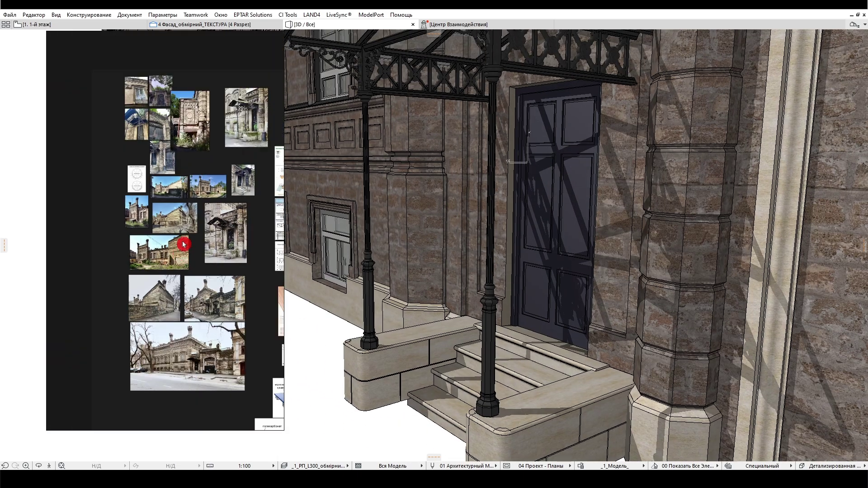
scroll(195, 197, "up", 3)
scroll(235, 241, "up", 8)
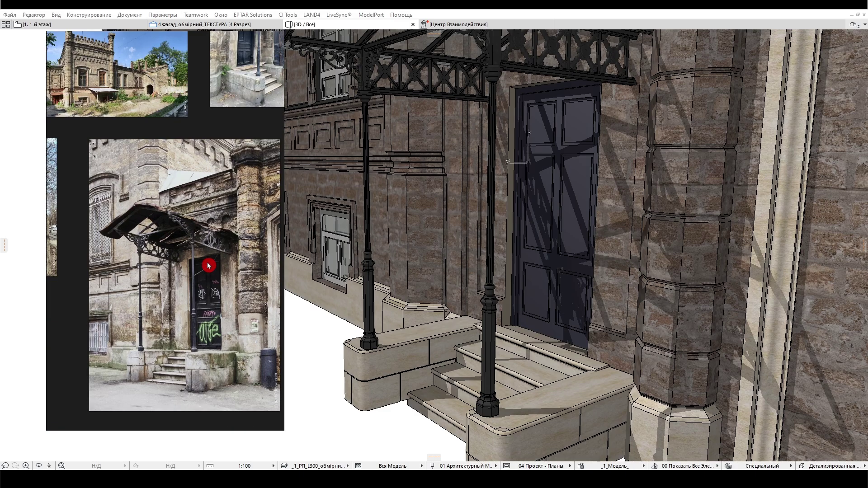
scroll(184, 251, "up", 2)
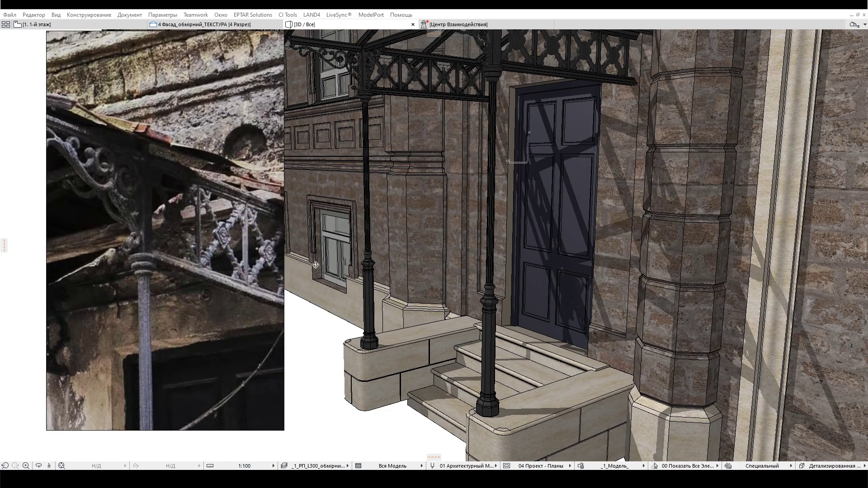
Step: Compare the modelled canopy's cross-shaped lattice ornaments with the ironwork in the reference photo
scroll(542, 243, "down", 3)
middle_click_drag(557, 185, 493, 106, "shift")
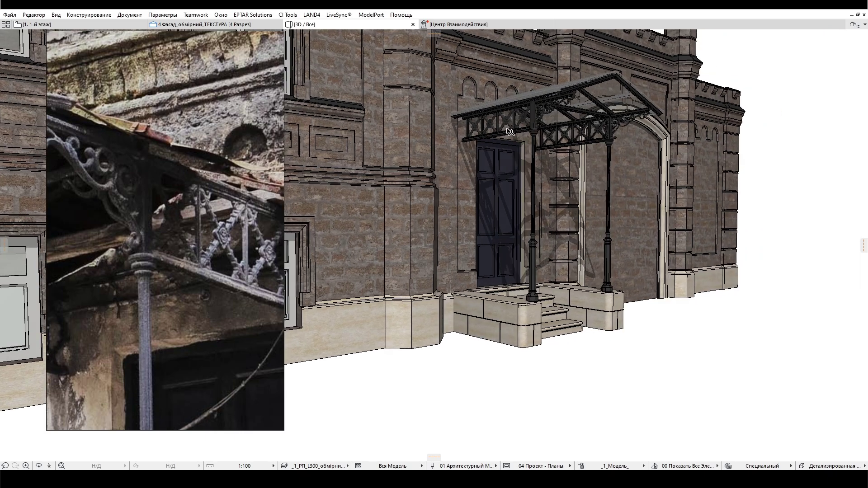
scroll(492, 105, "up", 2)
scroll(491, 105, "up", 5)
middle_click_drag(571, 155, 583, 149, "shift")
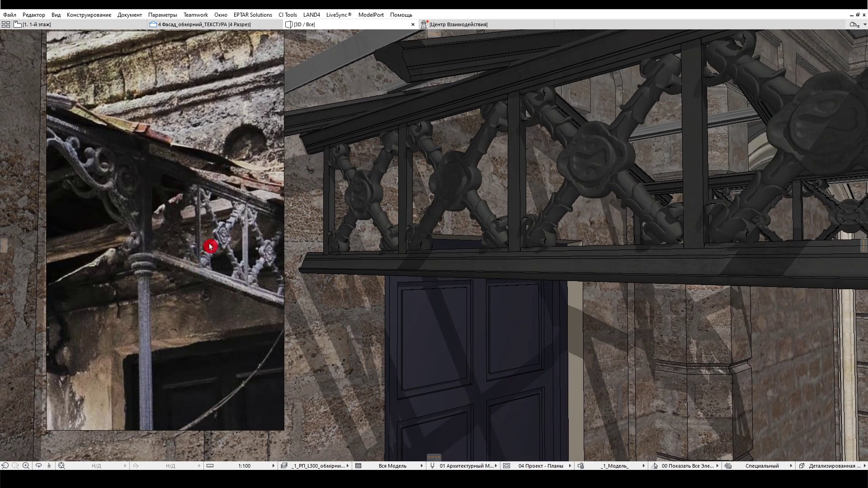
scroll(480, 214, "down", 10)
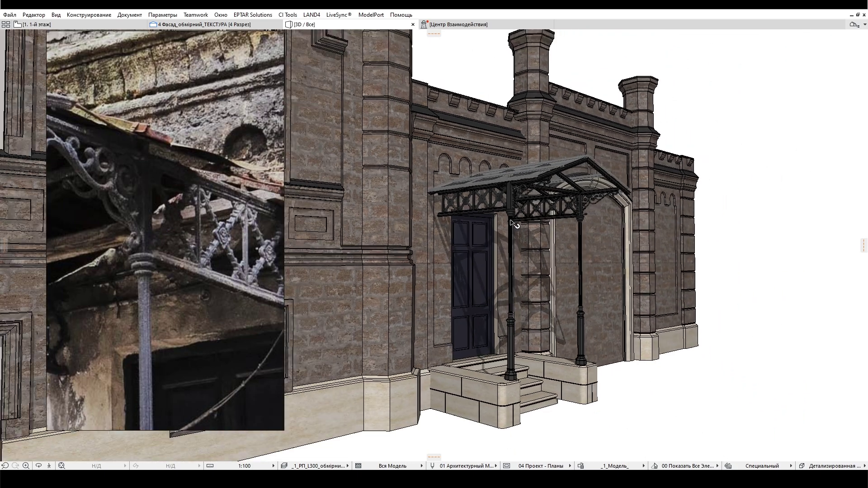
middle_click_drag(511, 222, 470, 288, "shift")
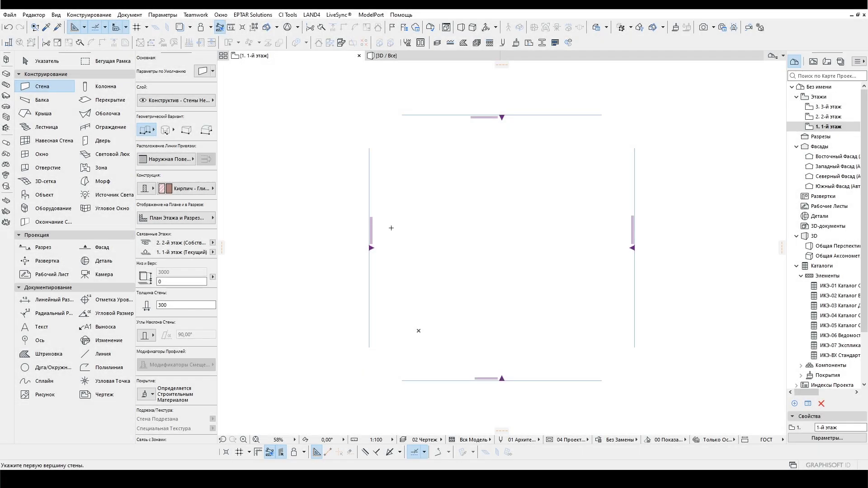
Step: Import the __3__Troitska_Model_.xyz point cloud as an object and place it at the project origin on the 1st storey
left_click(8, 15)
left_click(80, 143)
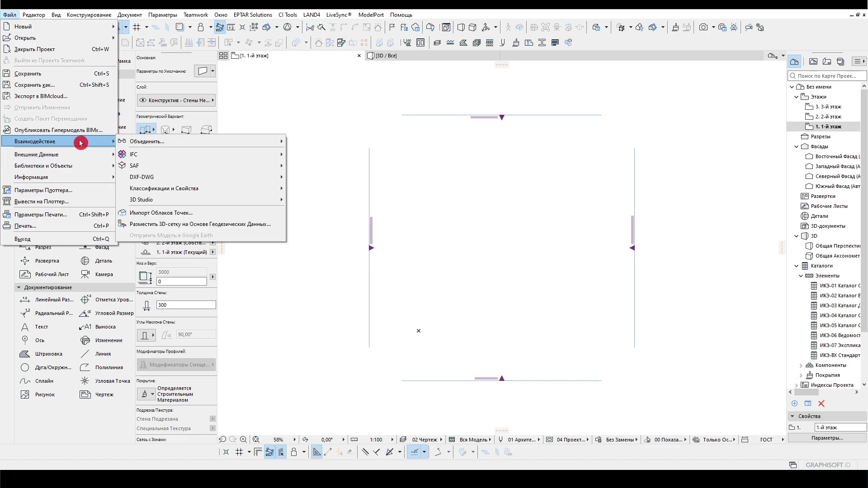
left_click(230, 215)
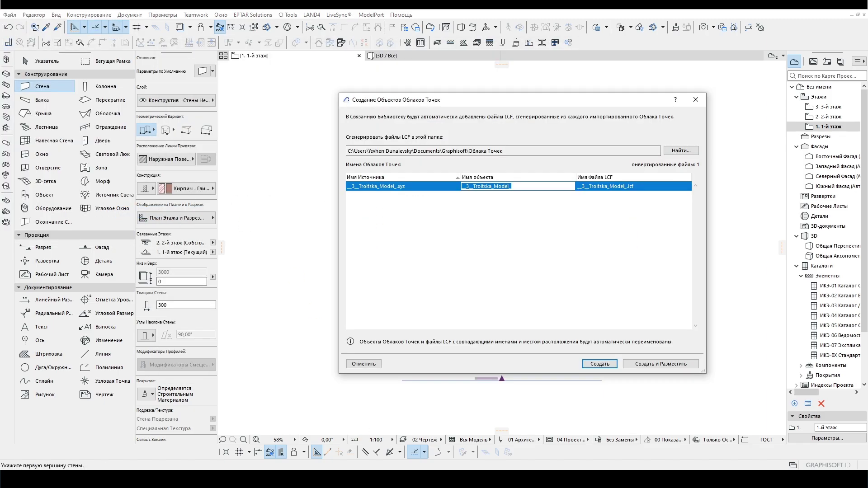
left_click_drag(465, 107, 362, 94)
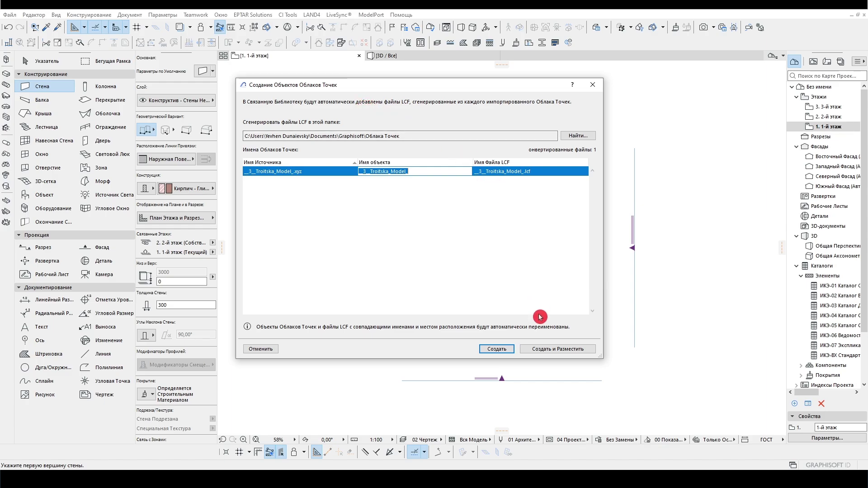
left_click(543, 353)
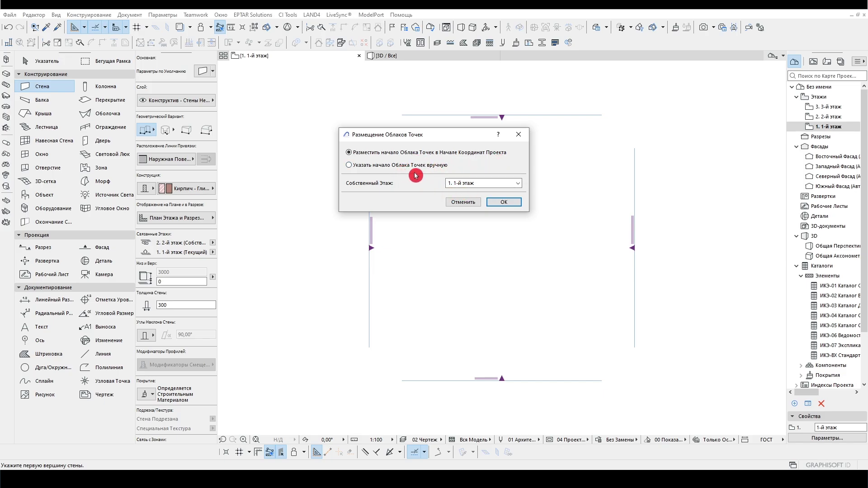
left_click(504, 203)
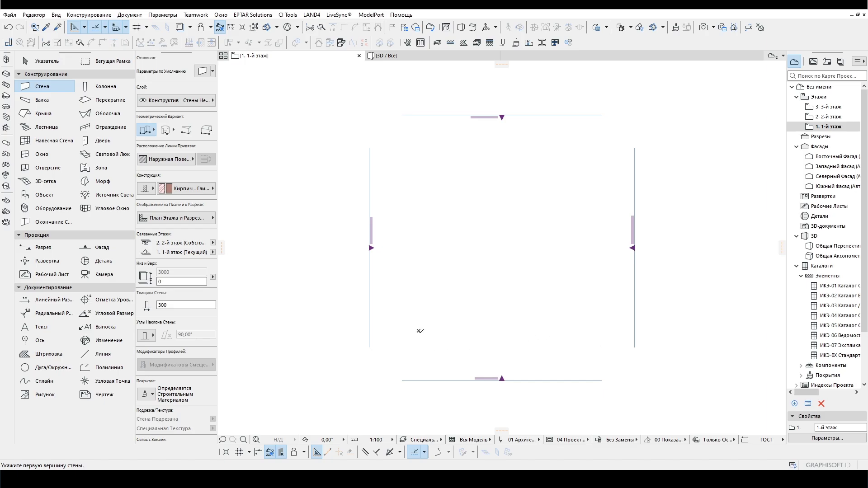
left_click(50, 193)
left_click(417, 331)
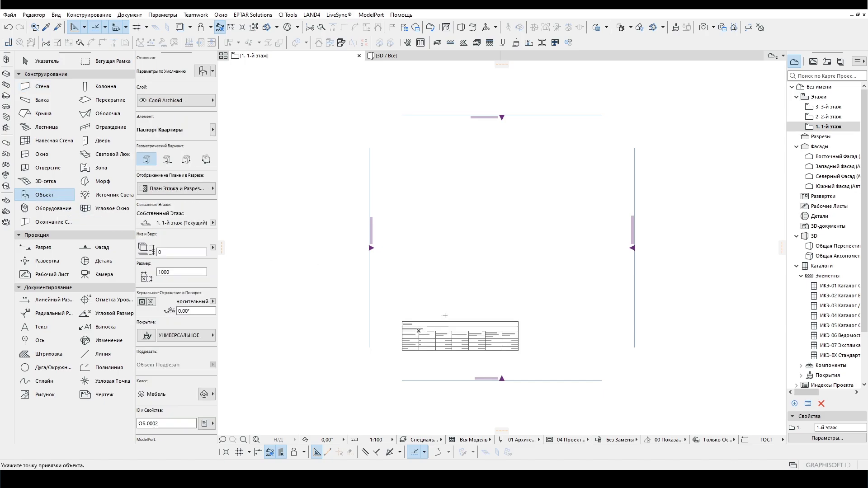
scroll(417, 331, "up", 5)
key("Escape")
left_click_drag(631, 354, 338, 281)
key("Delete")
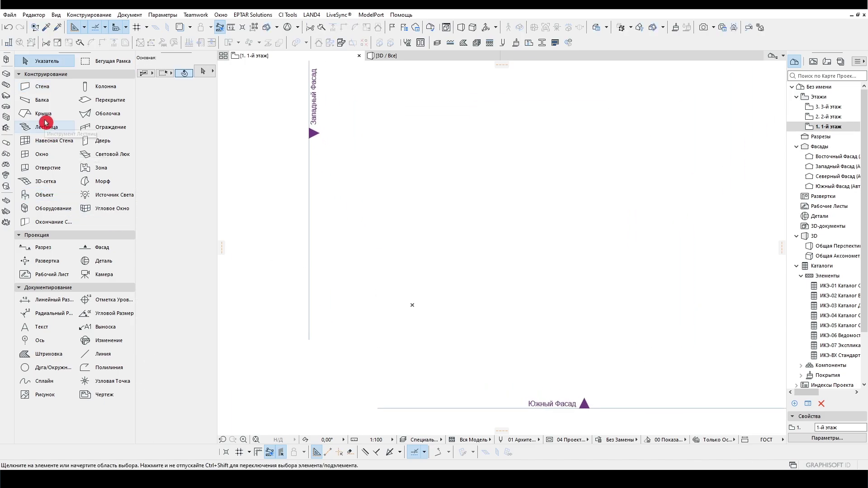
Step: Choose the __3__Troitska_Model_ object from the linked libraries as the object to place, and preview it in 3D and elevation
left_click(36, 198)
left_click(201, 75)
key("Return")
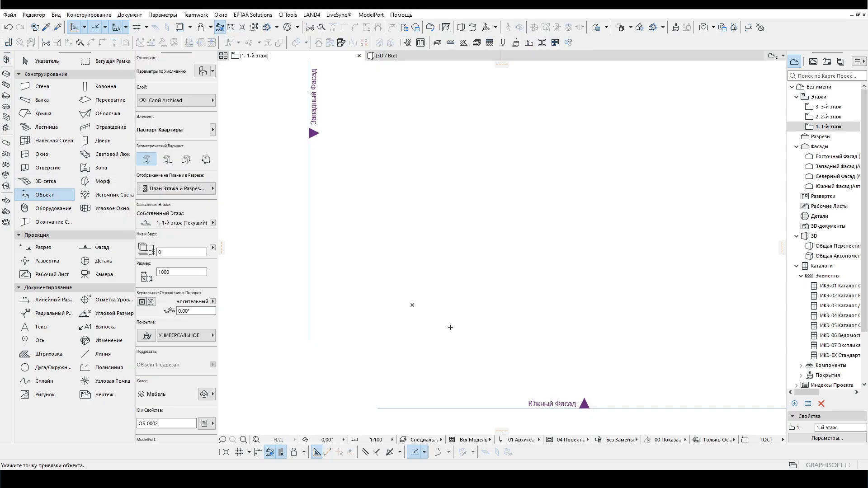
double_click(41, 197)
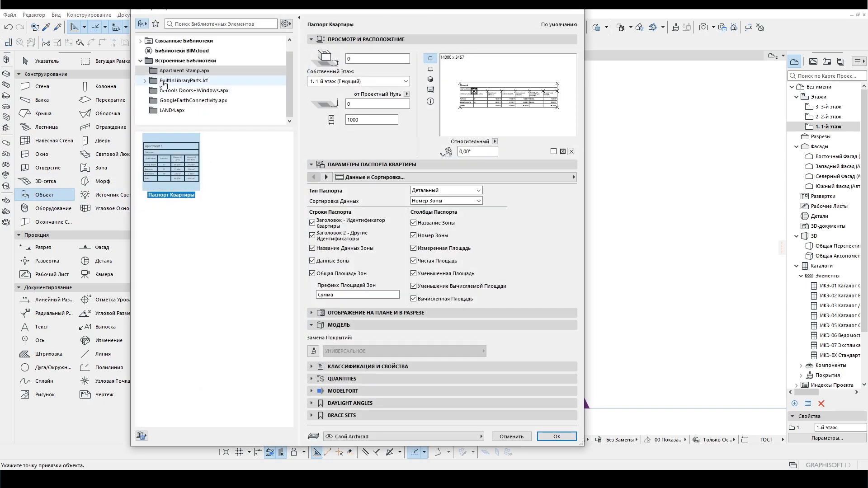
left_click(167, 50)
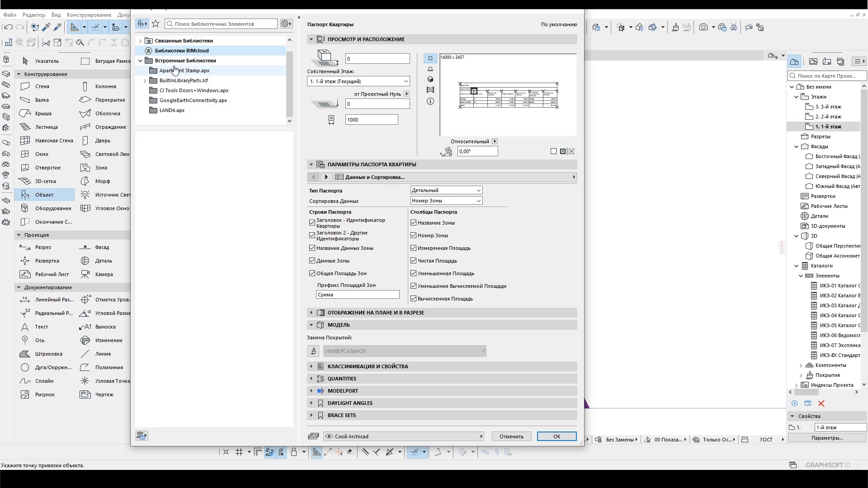
left_click(167, 44)
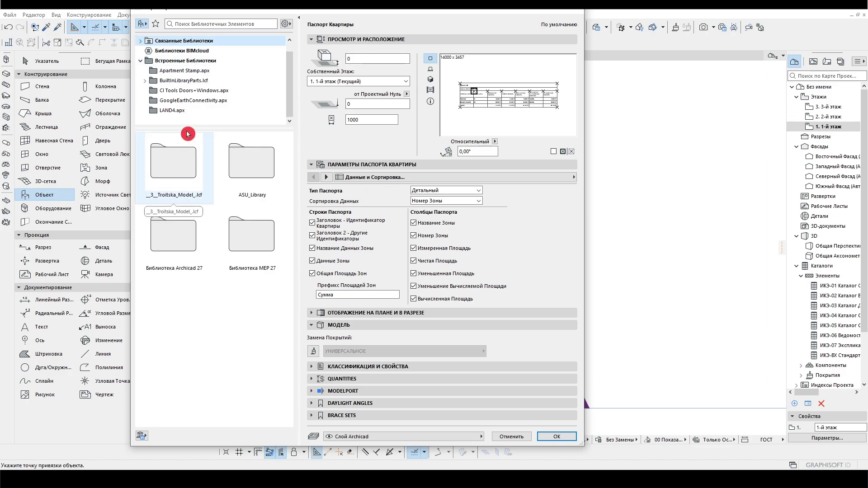
left_click(185, 229)
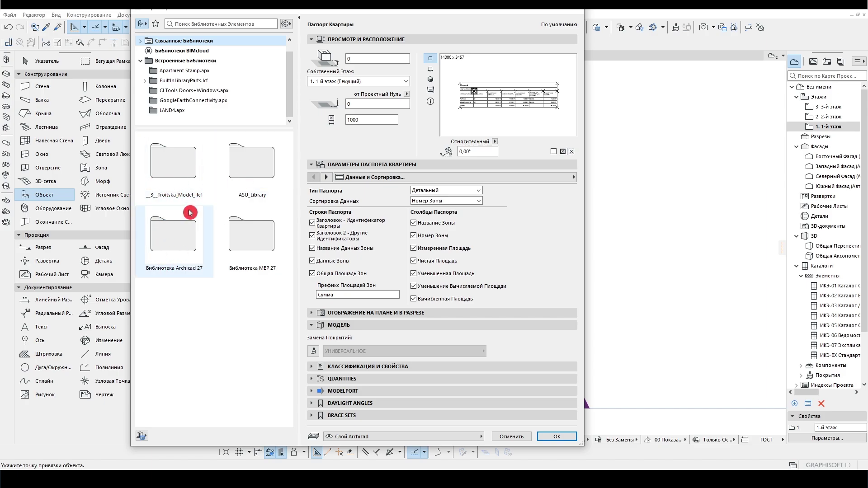
double_click(185, 183)
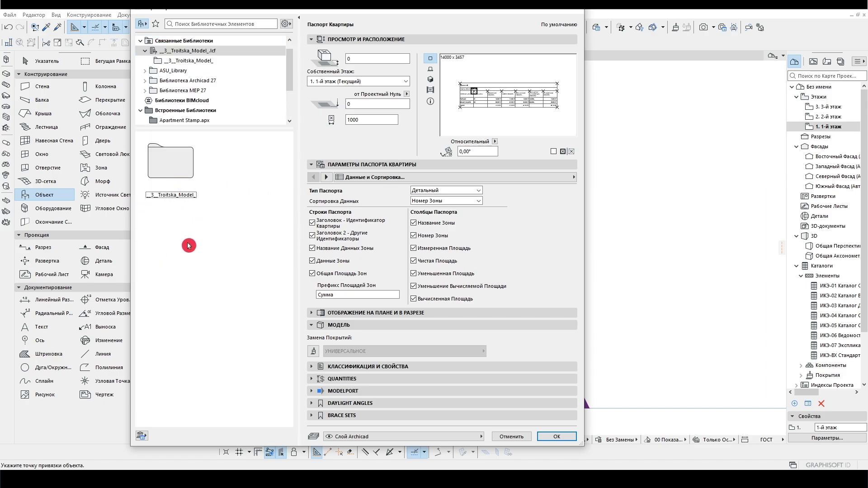
double_click(172, 165)
left_click(173, 162)
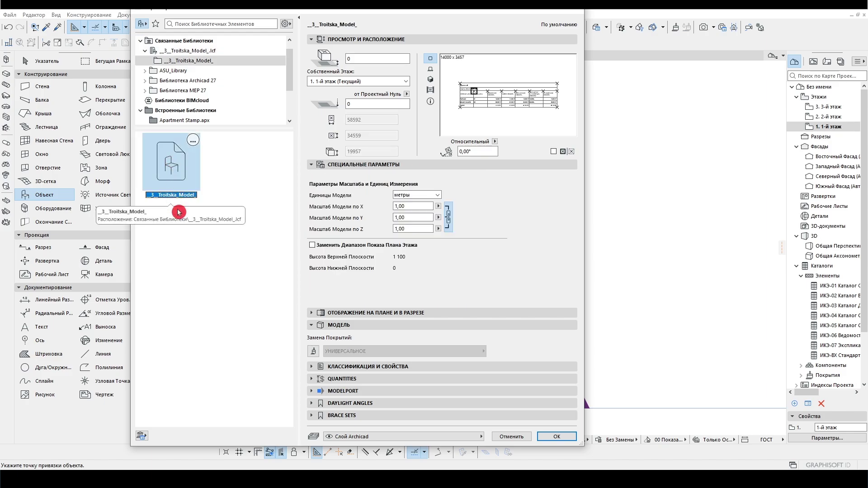
left_click(430, 79)
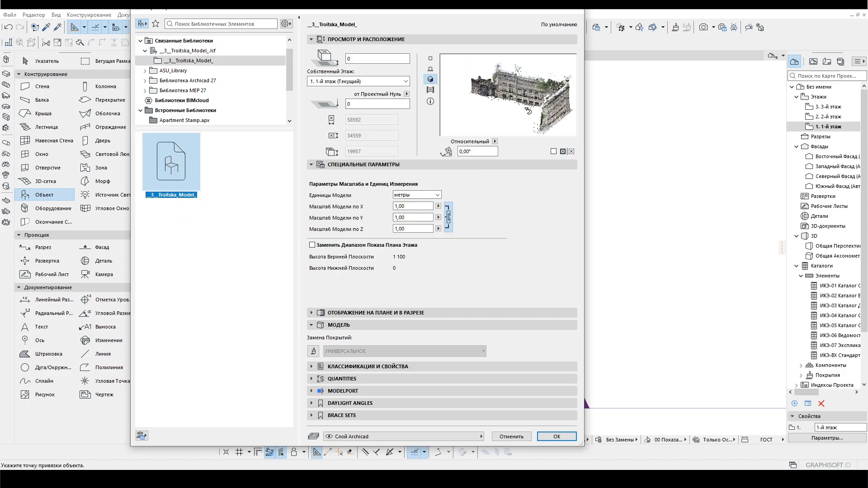
left_click(430, 71)
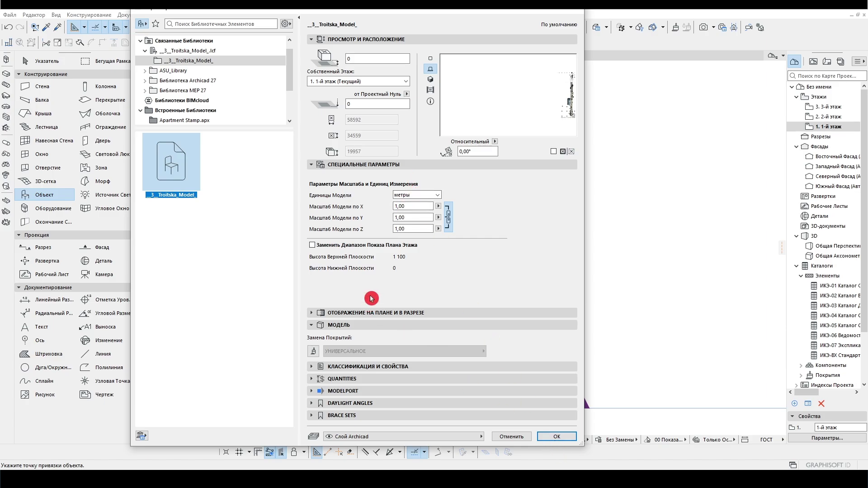
Step: Override the point cloud object's floor plan display range with an upper plane of 25000 and lower plane of -5000, and place it on the 1st storey
left_click(328, 249)
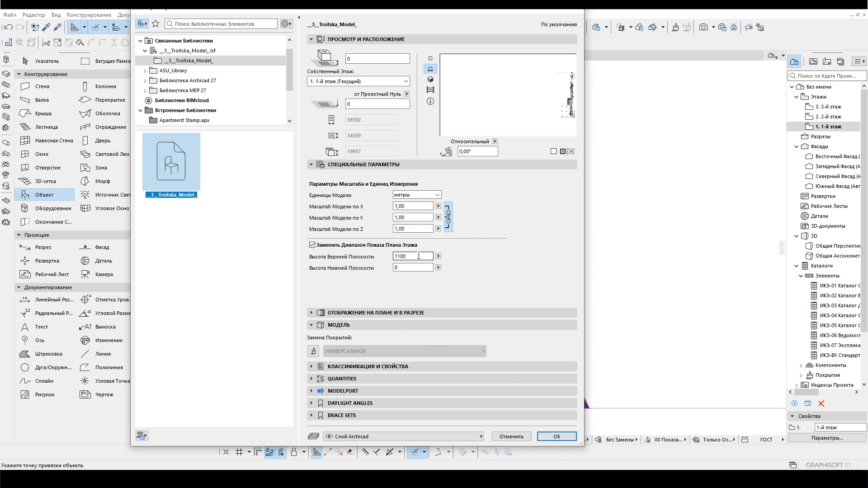
left_click_drag(407, 259, 336, 263)
type("25000")
left_click(405, 270)
key("Return")
left_click(404, 266)
scroll(406, 271, "down", 5)
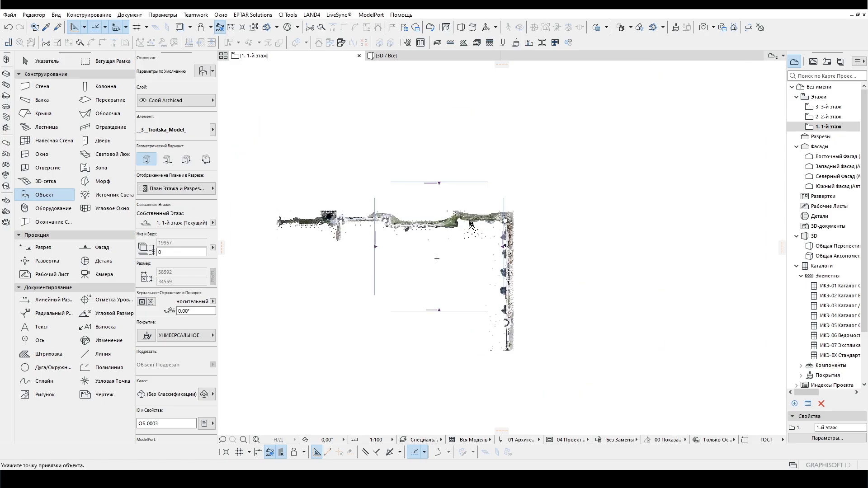
scroll(437, 259, "up", 2)
key("Escape")
scroll(482, 211, "down", 2)
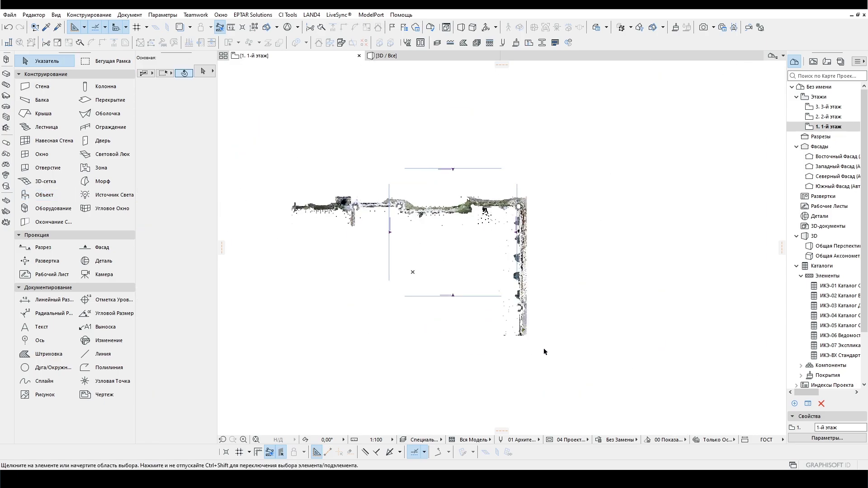
Step: Delete all four default elevation markers from the floor plan
left_click(83, 248)
key("ctrl+a")
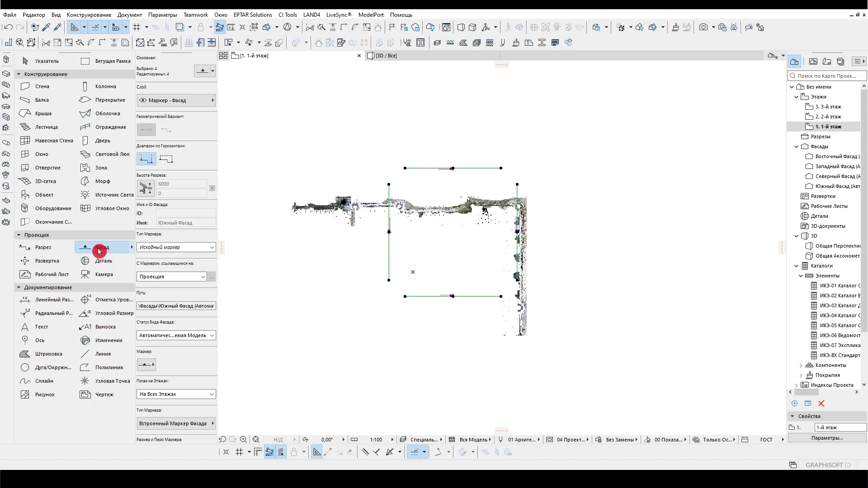
key("Delete")
left_click(499, 169)
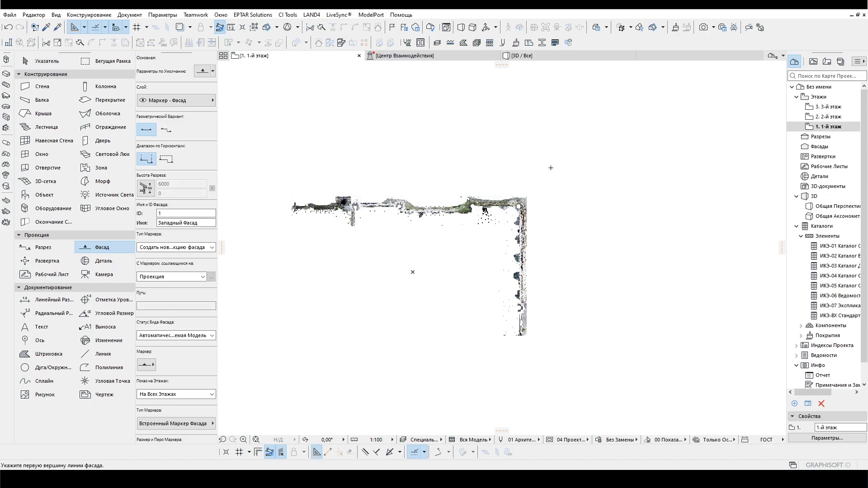
key("Escape")
Step: Show all elements of the storey in 3D and delete the duplicate copy of the building's point cloud
key("ctrl+a")
key("F5")
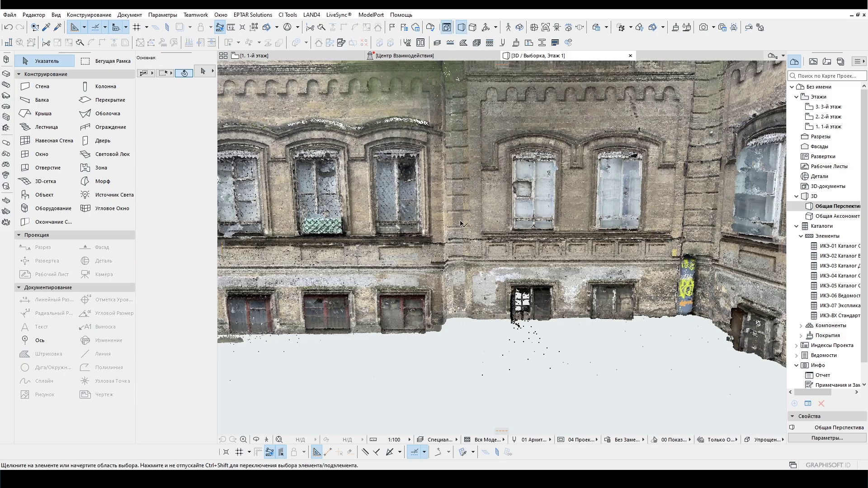
scroll(431, 203, "down", 5)
middle_click_drag(567, 218, 297, 249, "shift")
scroll(571, 165, "down", 6)
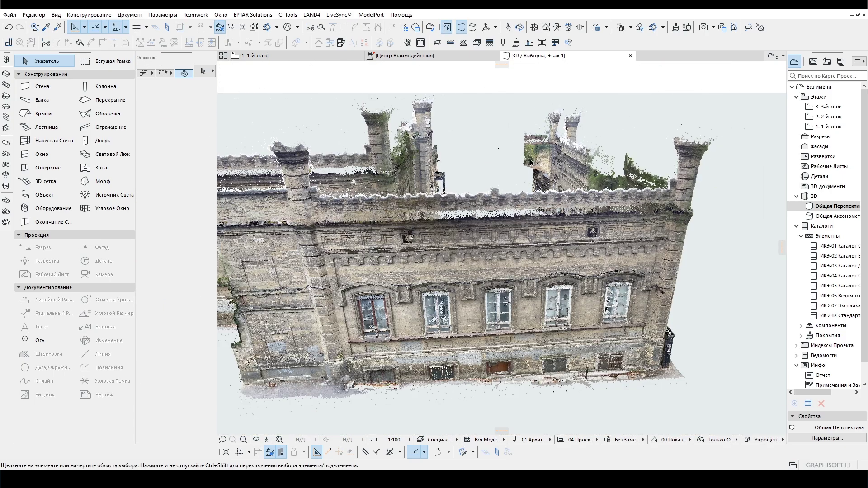
middle_click_drag(470, 195, 466, 198, "shift")
left_click_drag(466, 198, 440, 200)
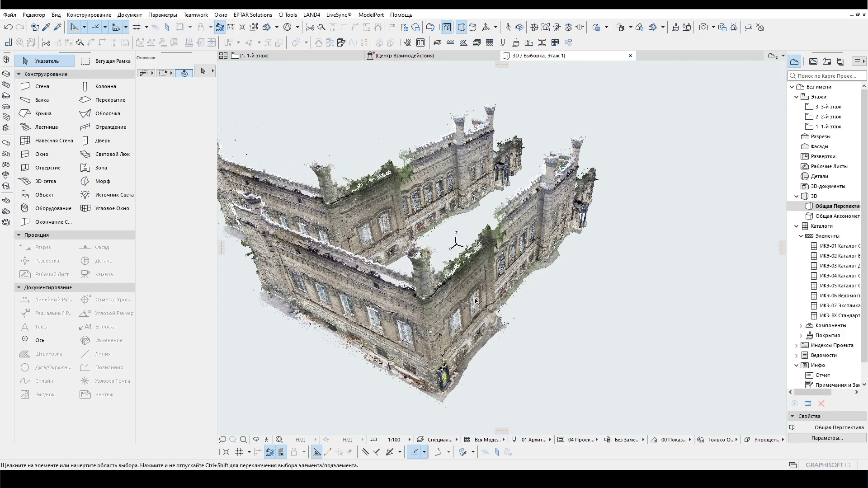
left_click(428, 190)
key("Delete")
left_click(568, 167)
mouse_move(547, 170)
middle_mouse_down("shift")
mouse_move(500, 164)
mouse_move(492, 141)
middle_mouse_up("shift")
Step: Check the placed point cloud's floor plan display range in its object settings
left_click(260, 57)
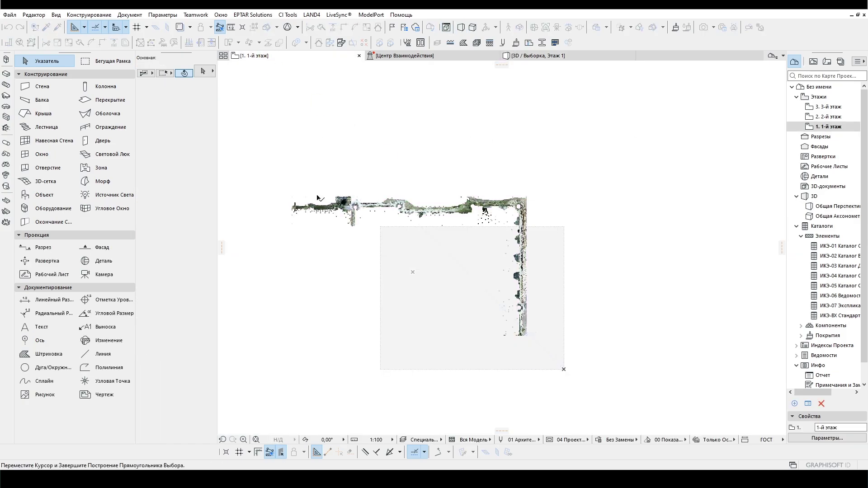
left_click(204, 72)
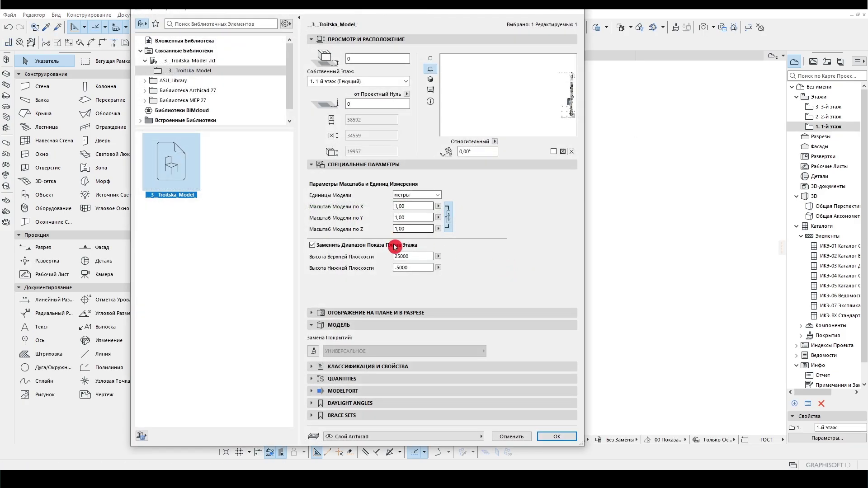
key("Return")
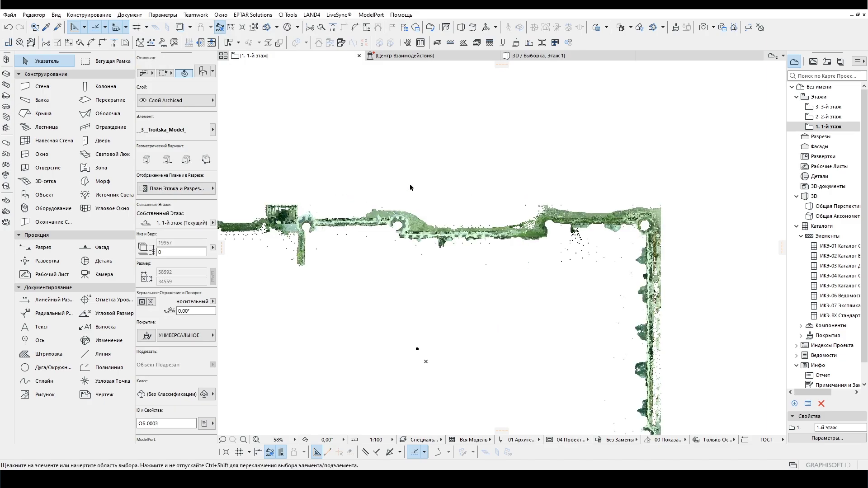
Step: Inspect the point cloud's facade with its windows and pilasters up close in 3D
left_click(535, 55)
left_click(546, 176)
middle_click_drag(553, 217, 510, 220, "shift")
scroll(511, 220, "up", 10)
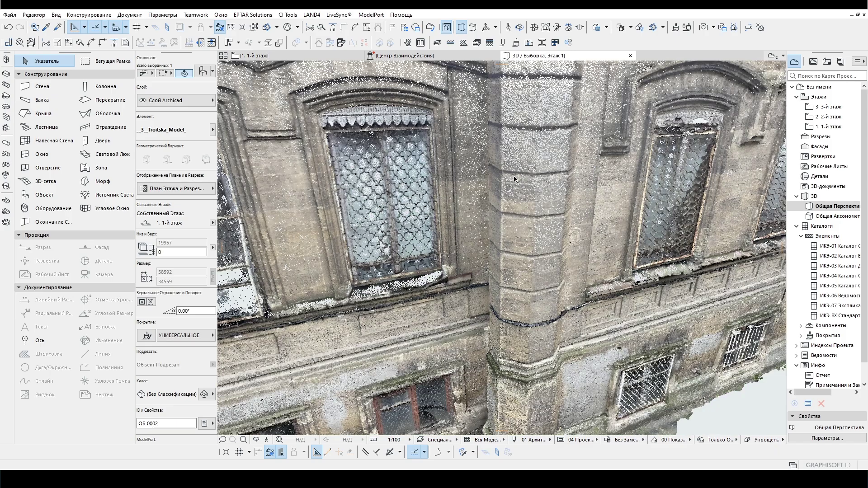
scroll(516, 179, "down", 8)
mouse_move(517, 179)
middle_mouse_down("shift")
mouse_move(494, 174)
mouse_move(501, 177)
middle_mouse_up("shift")
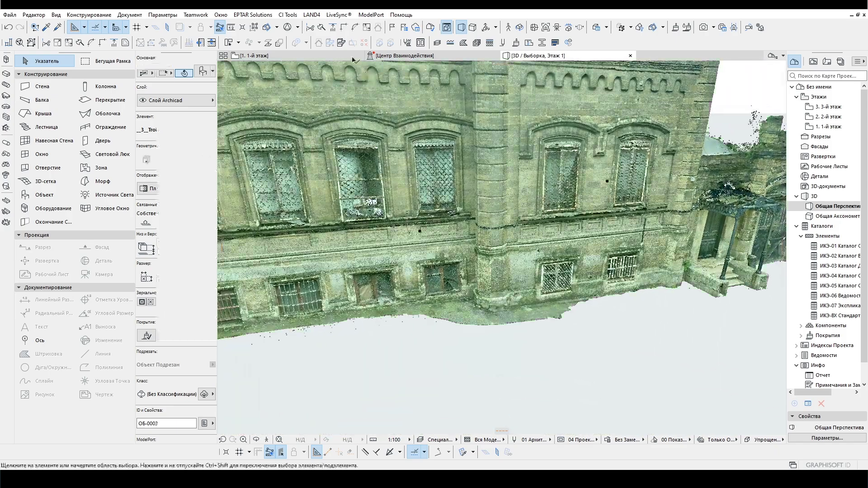
Step: Draw a horizontal section line on the 1st storey plan just outside the long north facade, looking towards the building
left_click(299, 56)
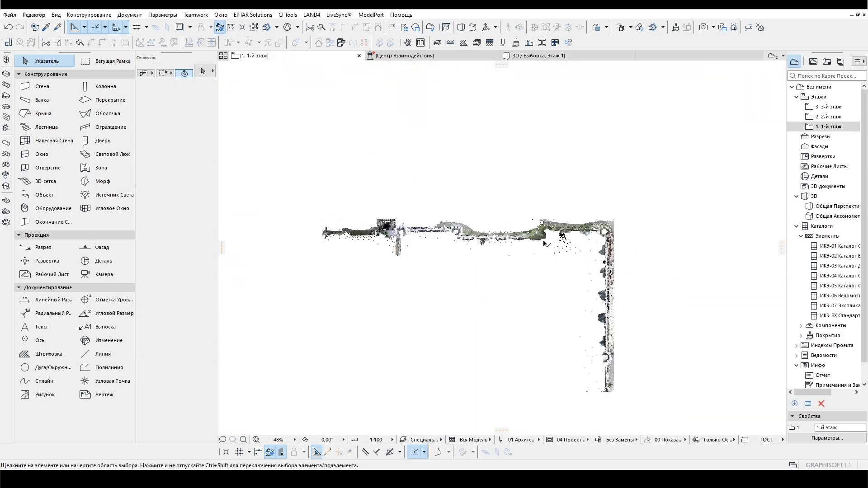
scroll(544, 240, "down", 2)
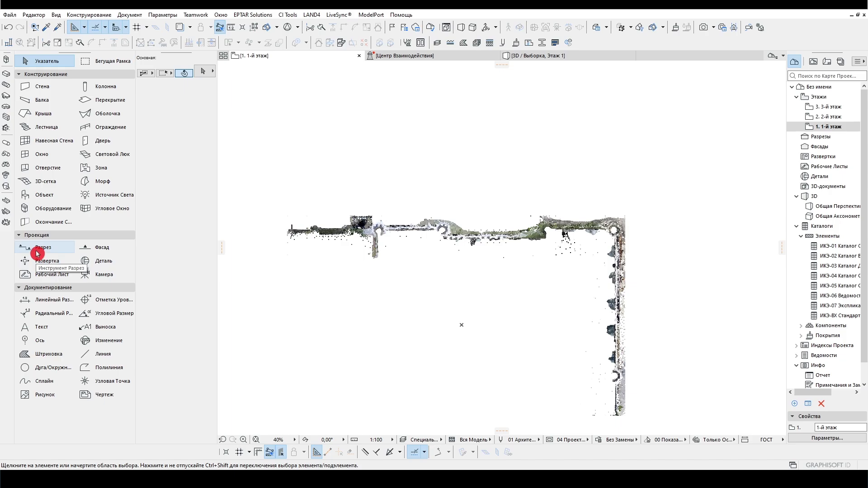
left_click(41, 248)
left_click(262, 202)
left_click(642, 202)
left_click(641, 300)
key("Escape")
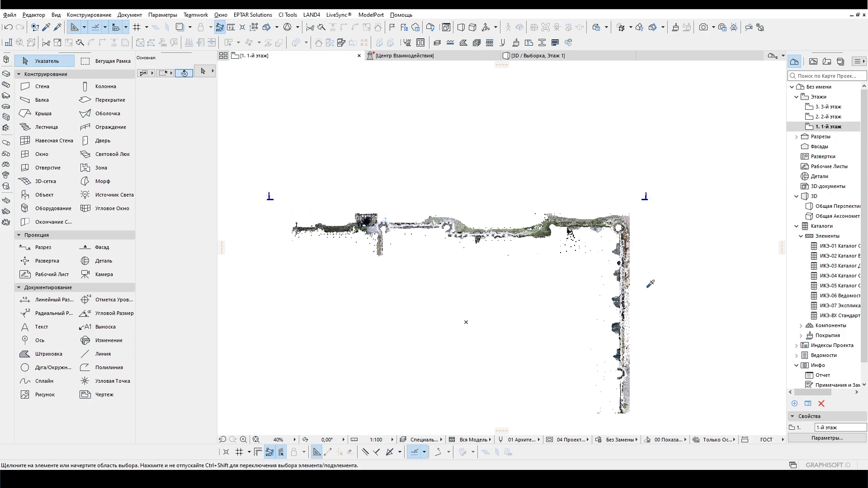
Step: Draw a vertical section line just outside the full east facade, looking towards the building
left_click(646, 259, "alt")
left_click(644, 418)
left_click(644, 206)
left_click(598, 198)
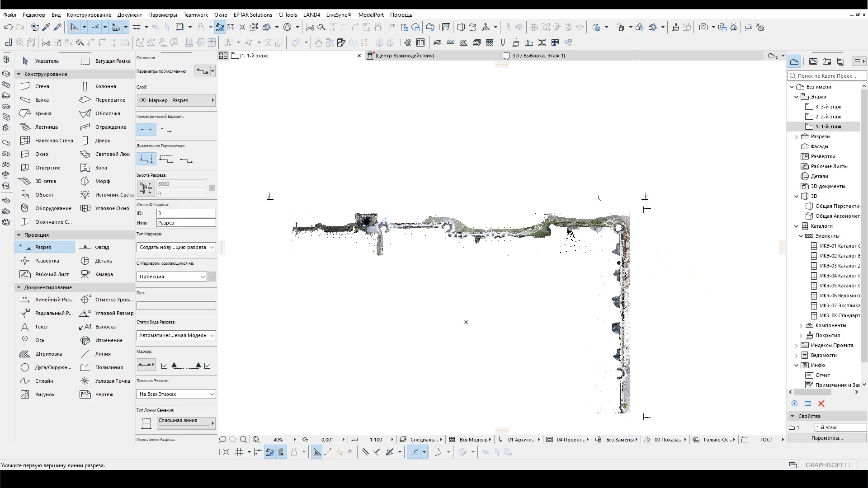
key("Escape")
Step: Change the ID of the second section to 2
left_click(796, 137)
left_click(822, 147)
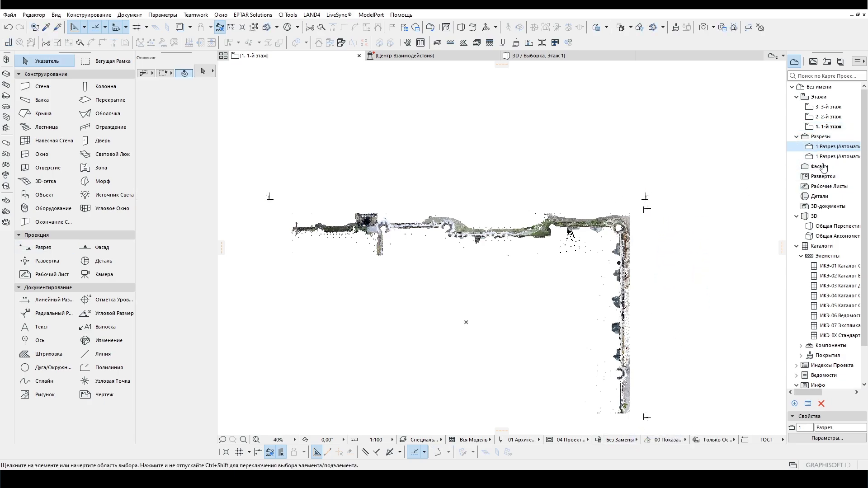
left_click(836, 156)
left_click(804, 427)
type("2")
Step: Open section 1 and examine the street facade's point cloud, including the basement windows, pilasters and entrance canopy
double_click(831, 146)
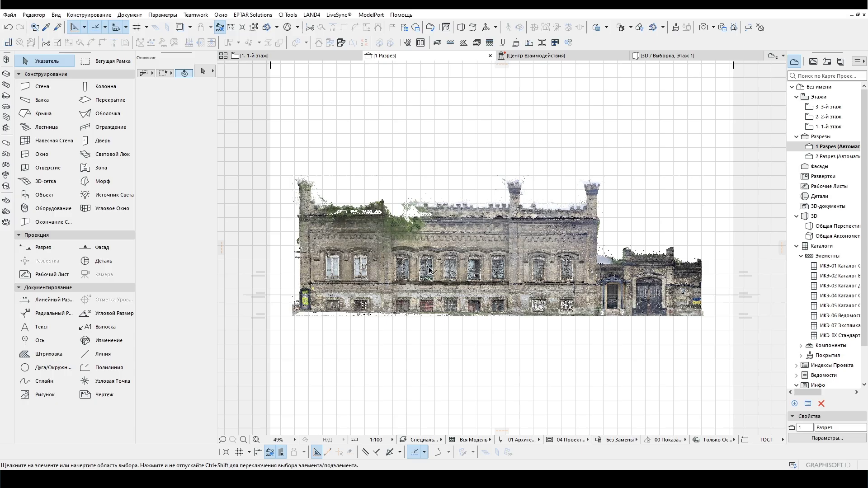
scroll(429, 270, "up", 4)
scroll(722, 306, "up", 6)
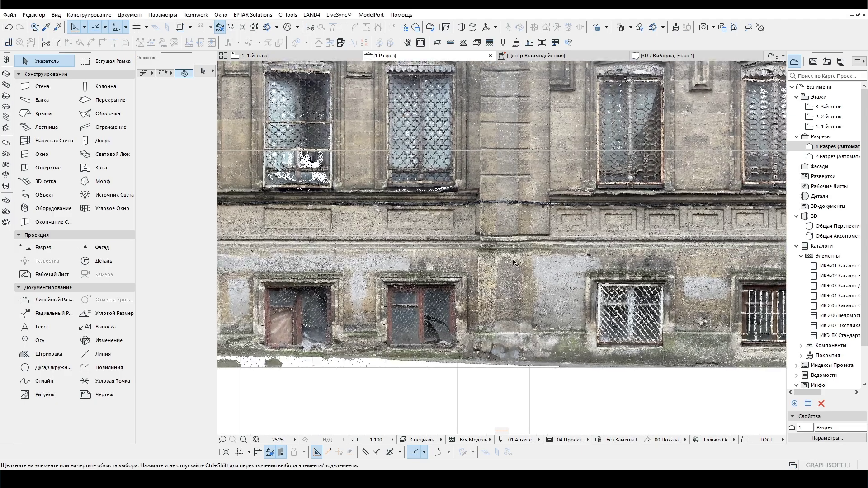
scroll(514, 264, "down", 2)
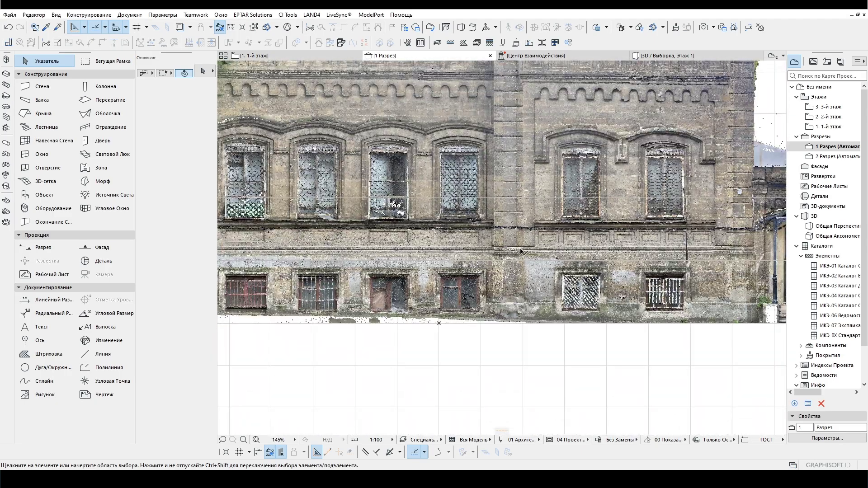
scroll(516, 257, "up", 8)
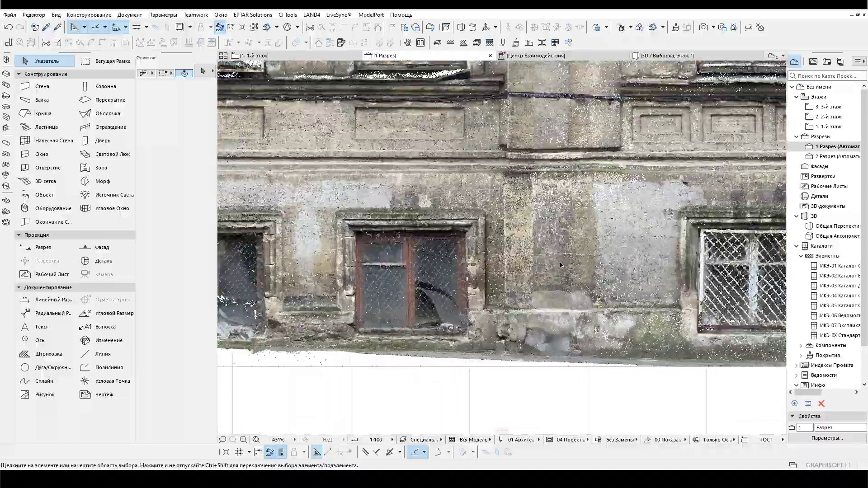
scroll(530, 144, "down", 5)
scroll(537, 153, "up", 6)
scroll(526, 195, "down", 3)
scroll(508, 221, "down", 4)
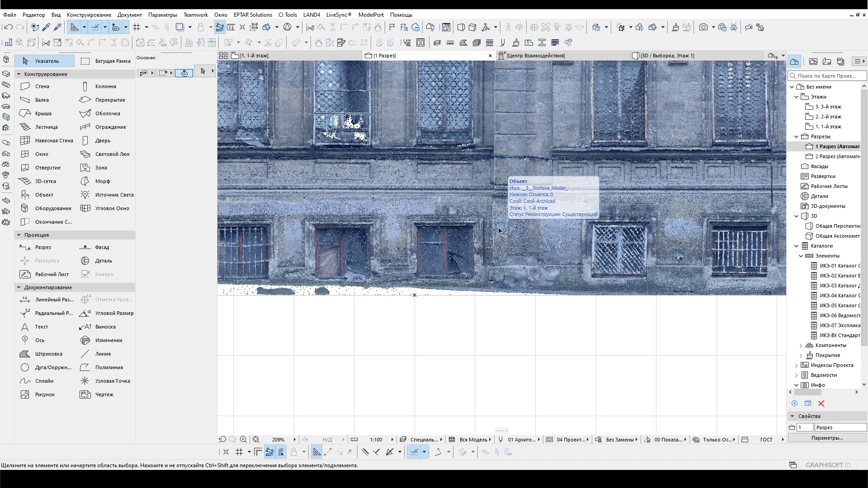
scroll(499, 229, "down", 5)
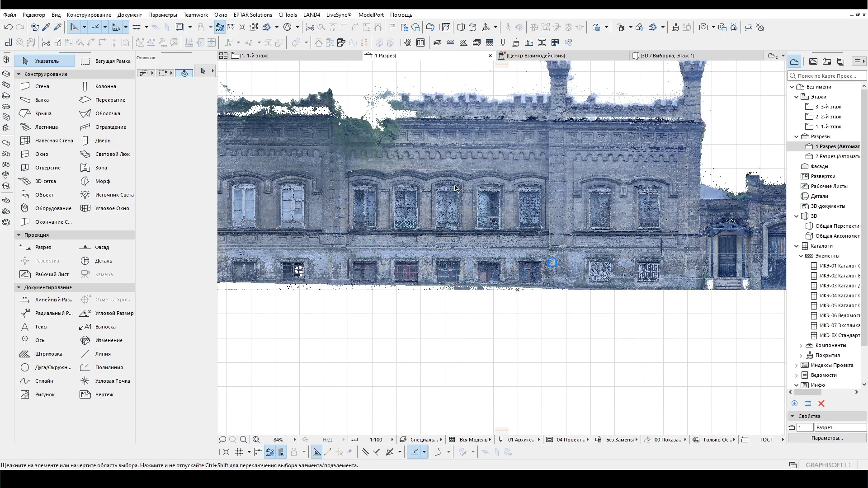
scroll(734, 312, "up", 4)
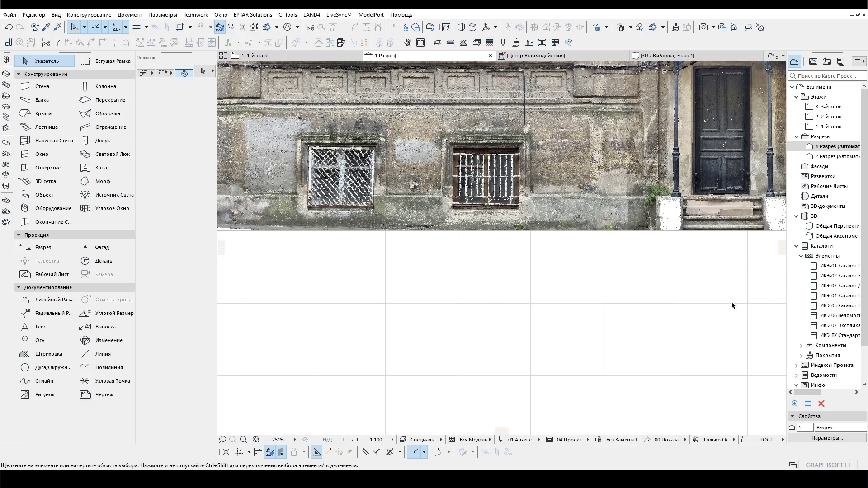
scroll(634, 301, "down", 1)
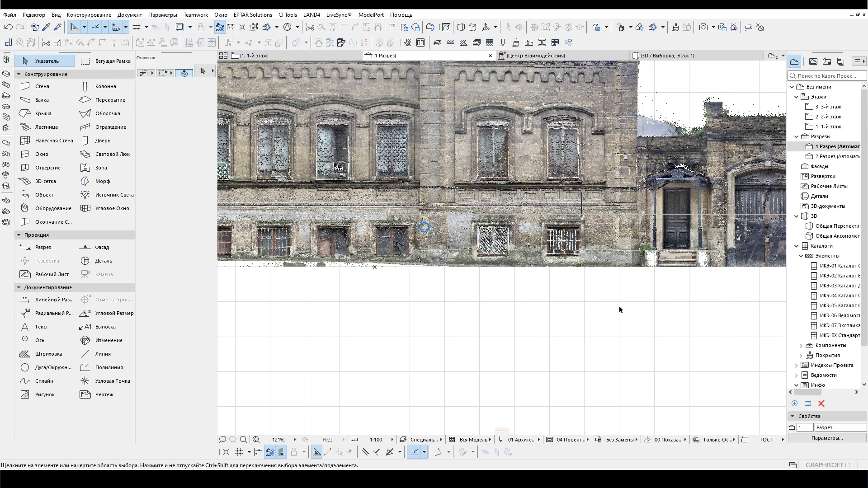
Step: Draw a vertical line about 2320 mm long along the pilaster edge between the two basement windows, from moulding to base
scroll(423, 208, "up", 10)
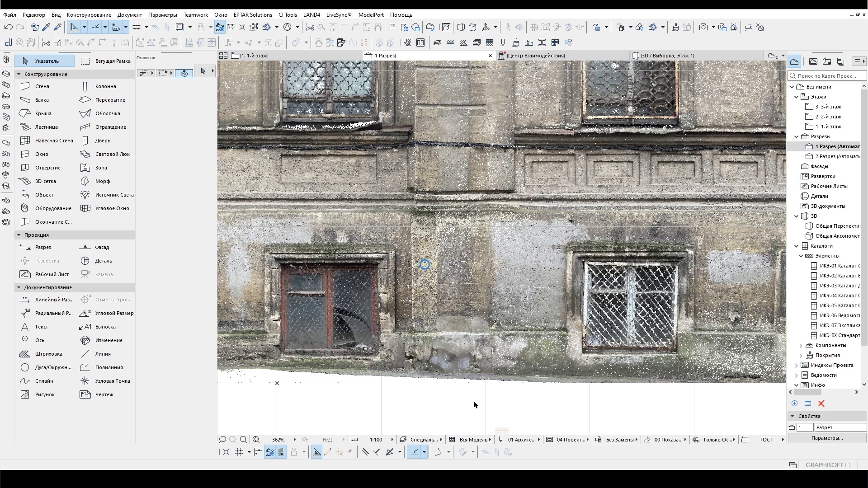
scroll(420, 298, "up", 4)
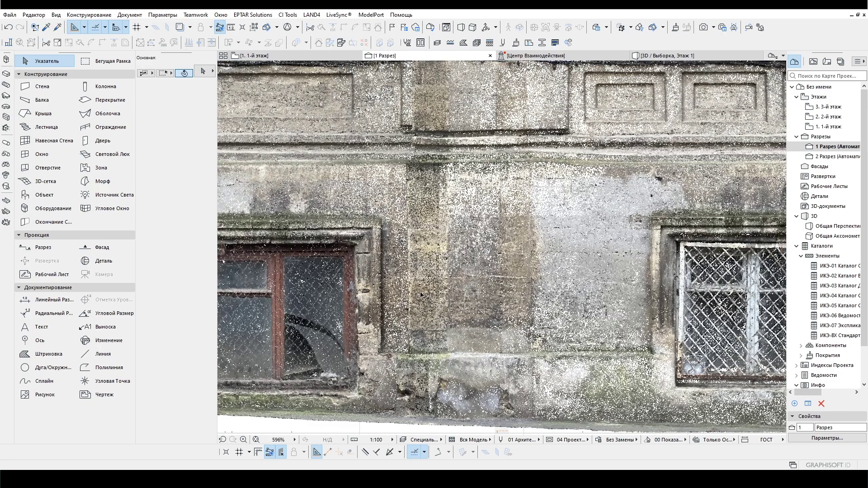
left_click(103, 354)
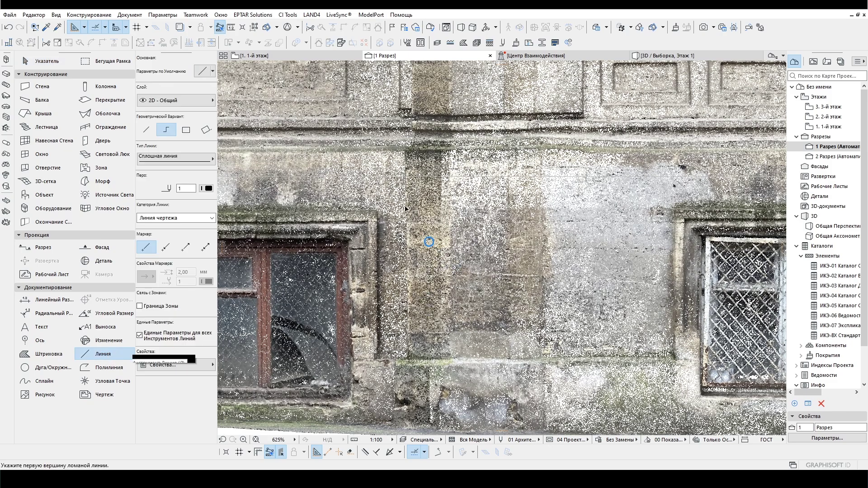
left_click(443, 152)
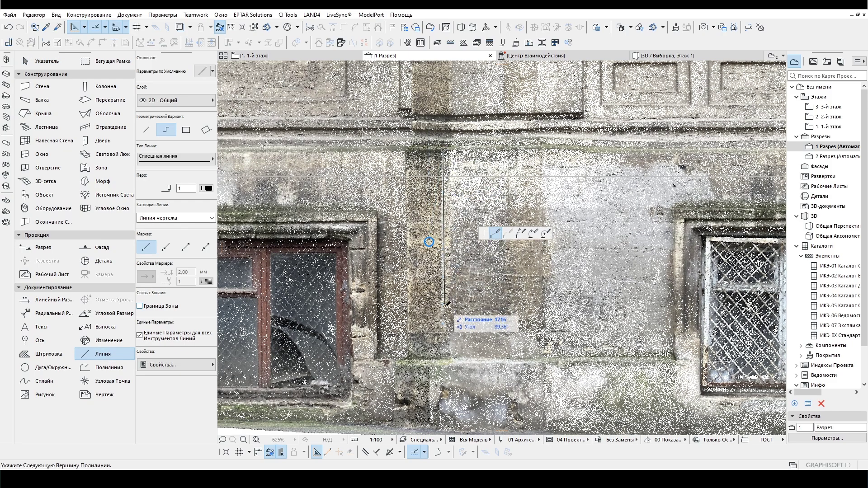
double_click(443, 359)
key("Escape")
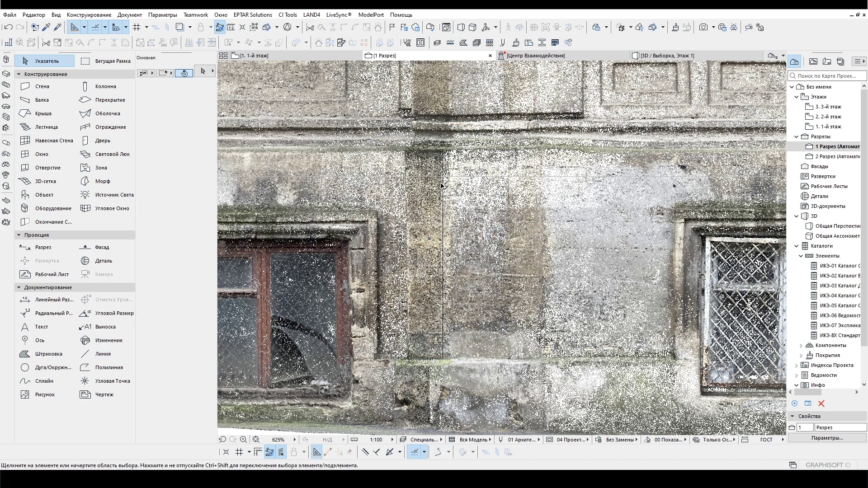
Step: Select the vertical pilaster line and set its pen to 20 (red)
left_click(443, 150)
left_click(443, 150)
key("Escape")
key("Escape")
left_click(443, 151)
key("Escape")
left_click(443, 151)
mouse_move(360, 156)
right_mouse_down()
mouse_move(420, 295)
mouse_move(430, 271)
mouse_move(514, 273)
mouse_move(538, 306)
right_mouse_up()
left_click(538, 306)
left_click(443, 174)
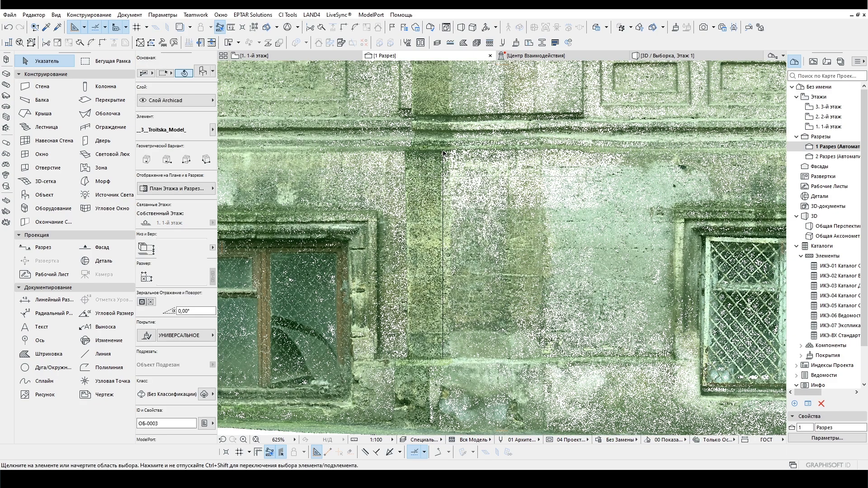
left_click(208, 188)
left_click(372, 188)
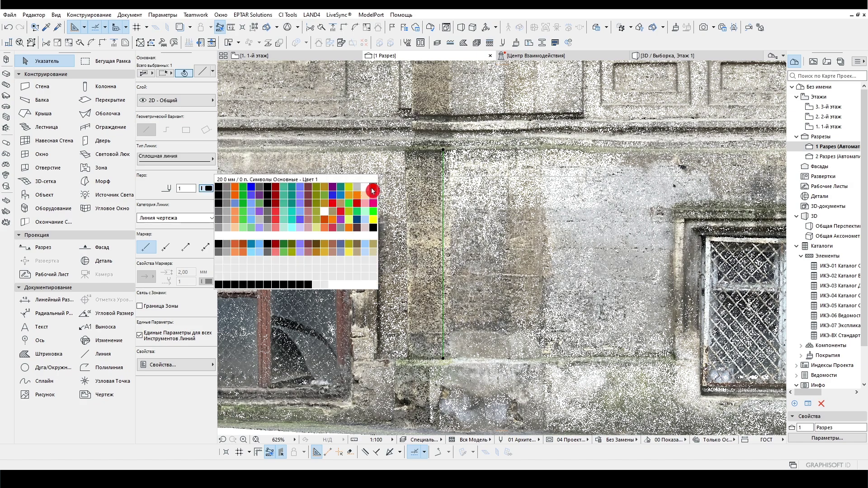
Step: Measure the length of the red pilaster line at its upper end
left_click(443, 150)
left_click(545, 233)
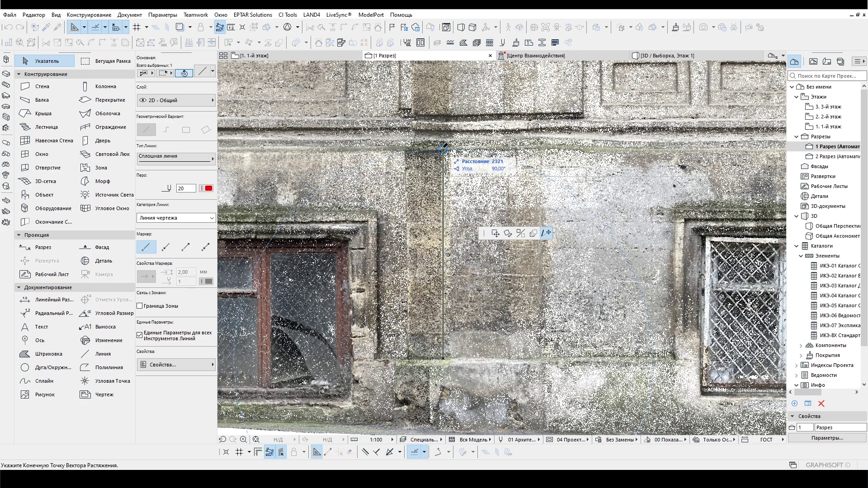
left_click(443, 151)
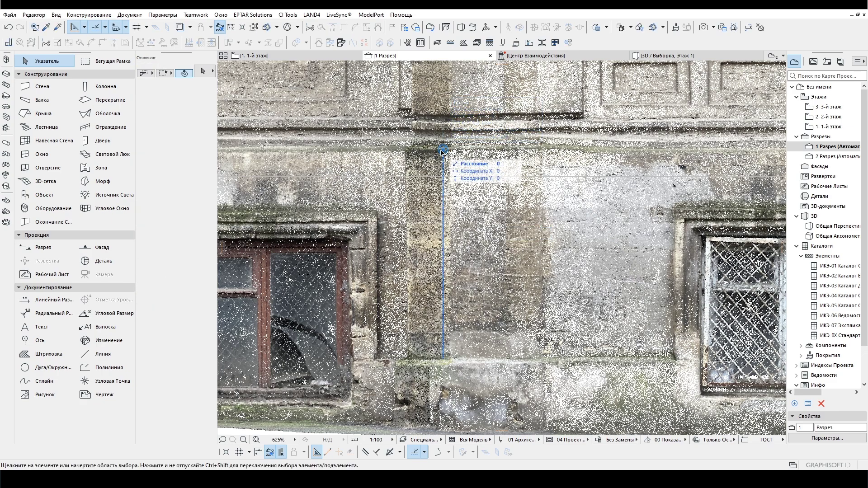
scroll(447, 168, "up", 2)
scroll(465, 150, "down", 3)
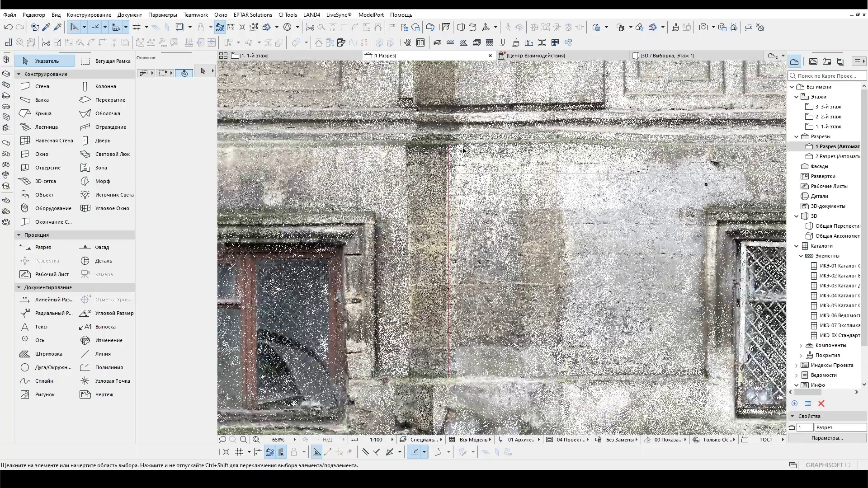
Step: Shorten the red line by stretching its upper end down along the pilaster edge
left_click(470, 167)
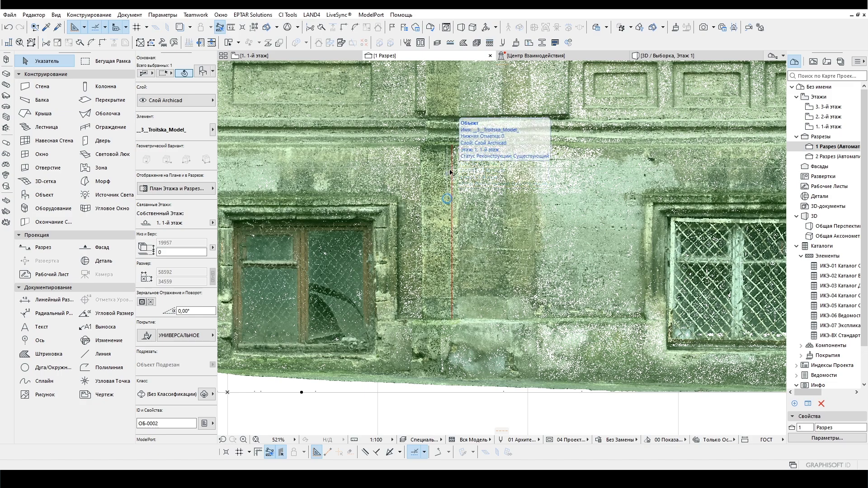
left_click(451, 155)
left_click(452, 146)
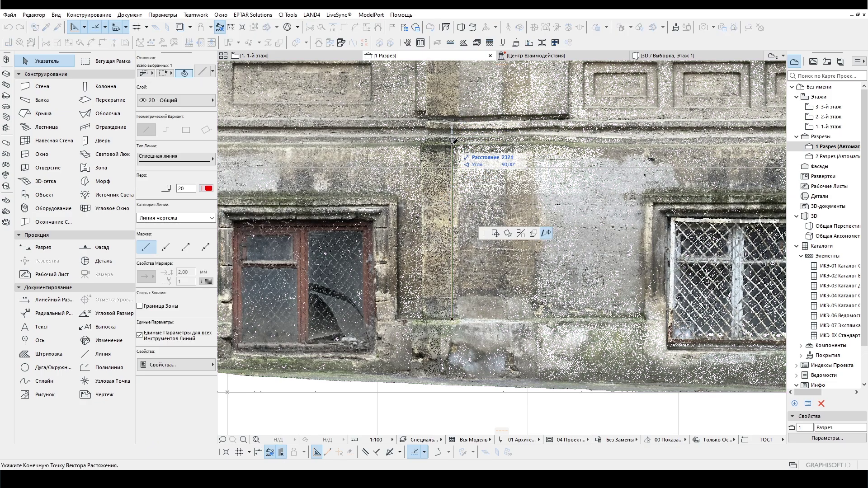
left_click(452, 199)
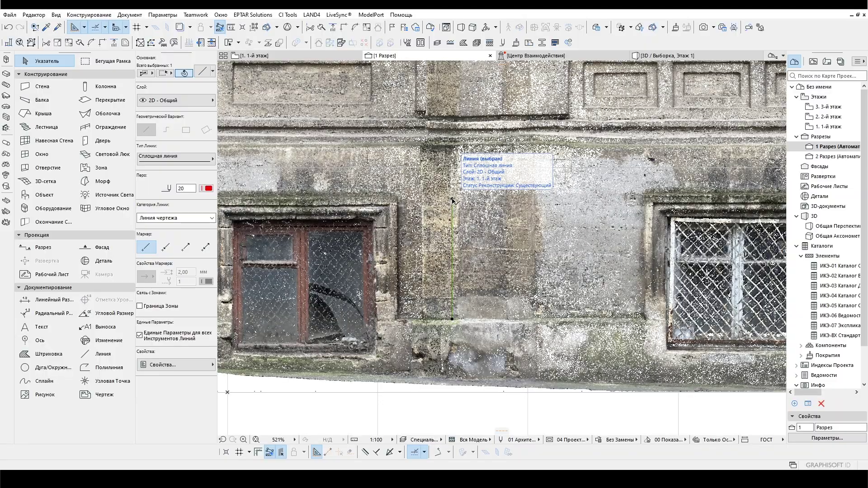
key("Escape")
scroll(463, 209, "up", 1)
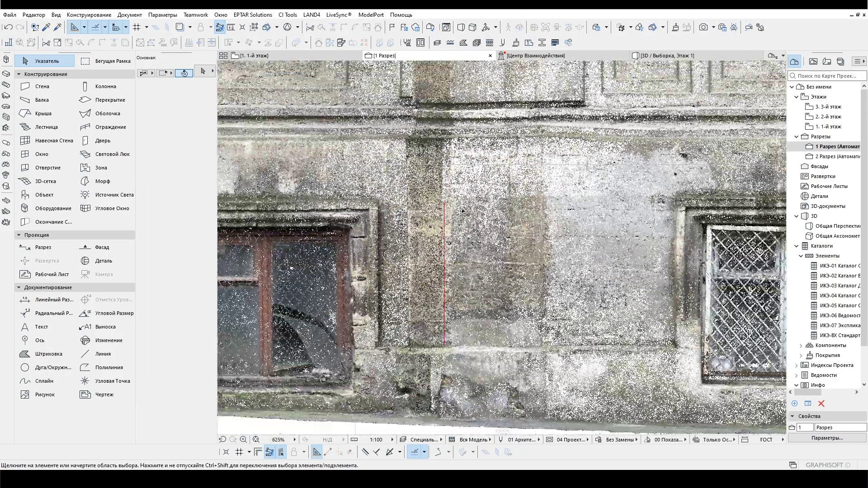
Step: Open the point cloud object's settings and examine its model units, X, Y and Z scale values and plan preview
left_click(475, 199)
left_click(205, 74)
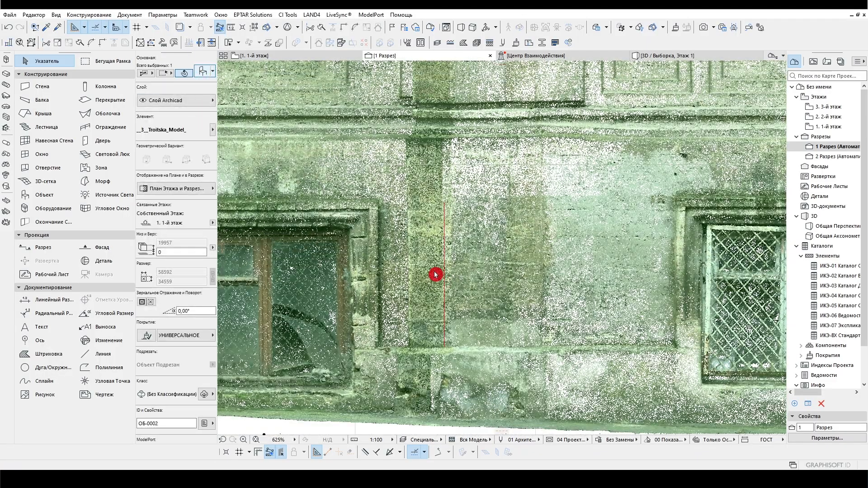
left_click(410, 215)
left_click(412, 206)
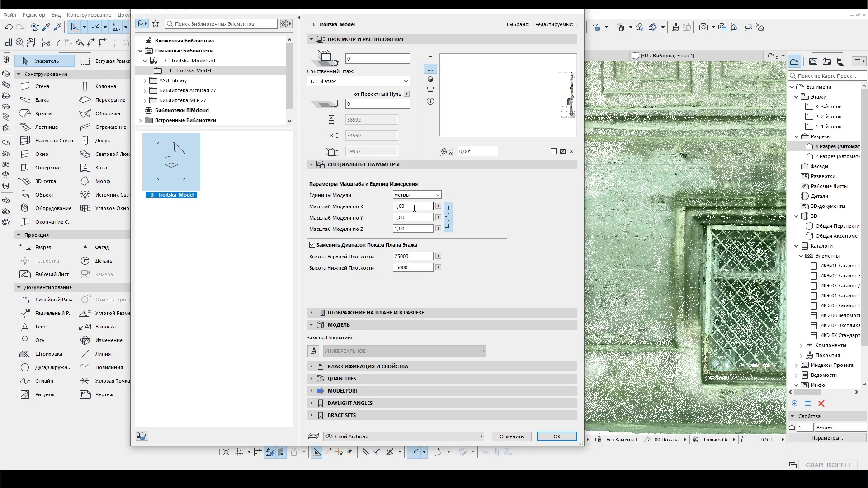
left_click(422, 195)
left_click(398, 195)
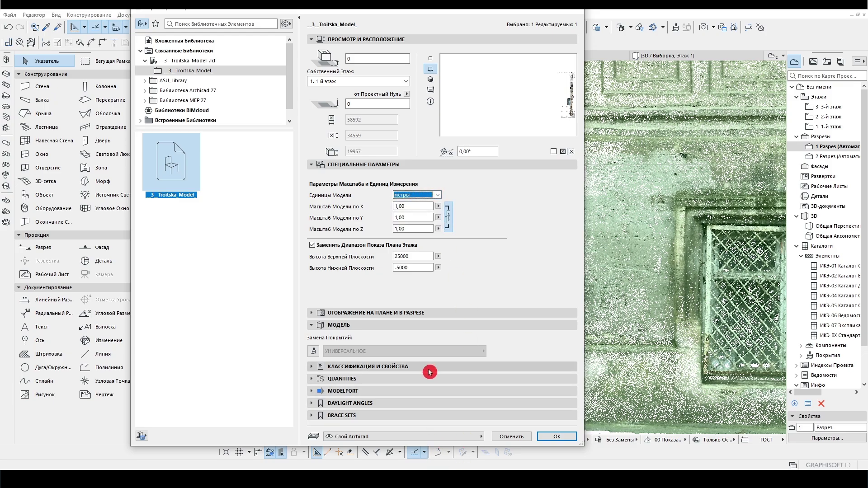
left_click(410, 228)
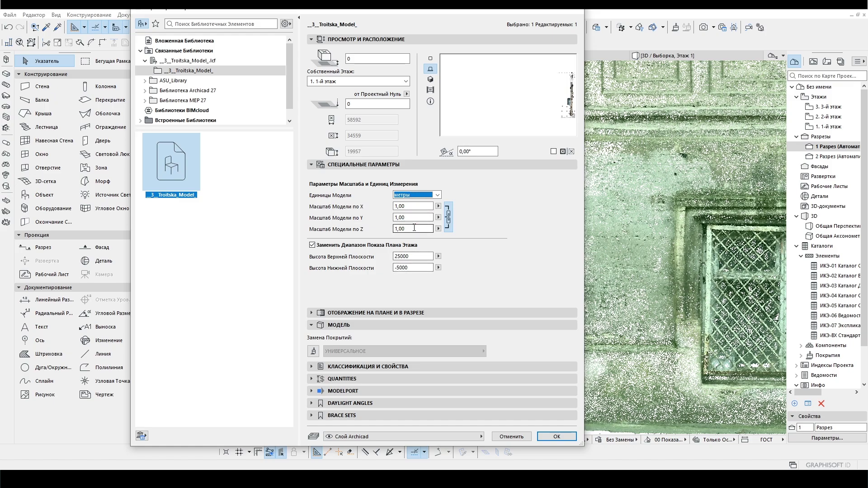
left_click_drag(409, 207, 367, 240)
left_click_drag(407, 207, 356, 230)
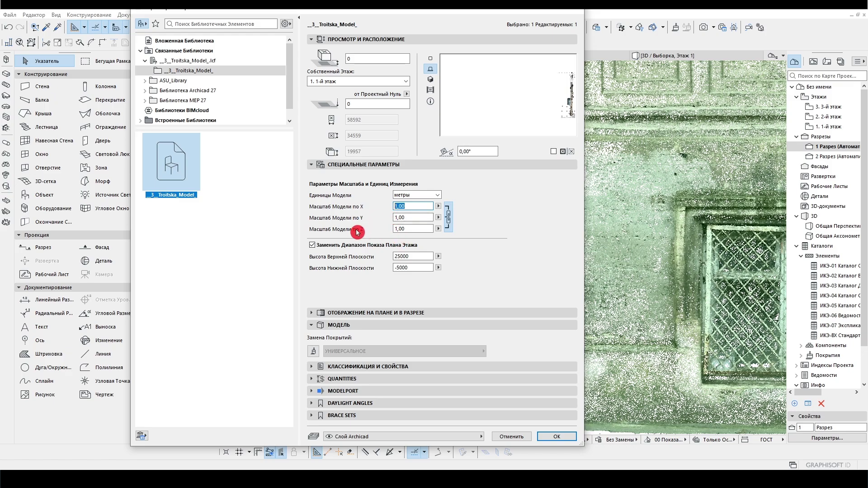
left_click(430, 58)
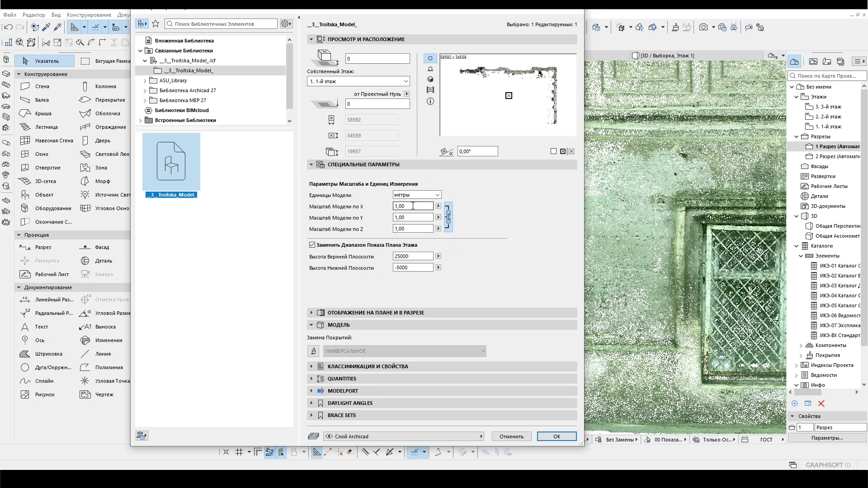
left_click(452, 214)
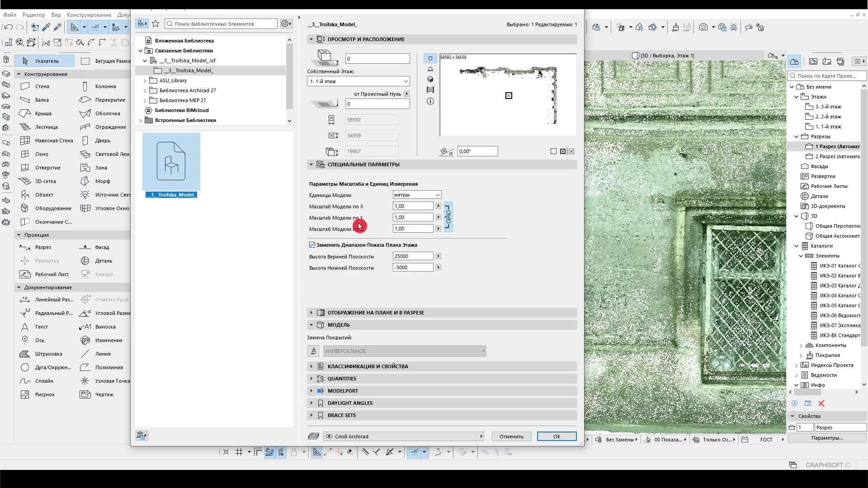
Step: Set the point cloud's linked X, Y and Z model scale to 0.8 and apply it
double_click(416, 206)
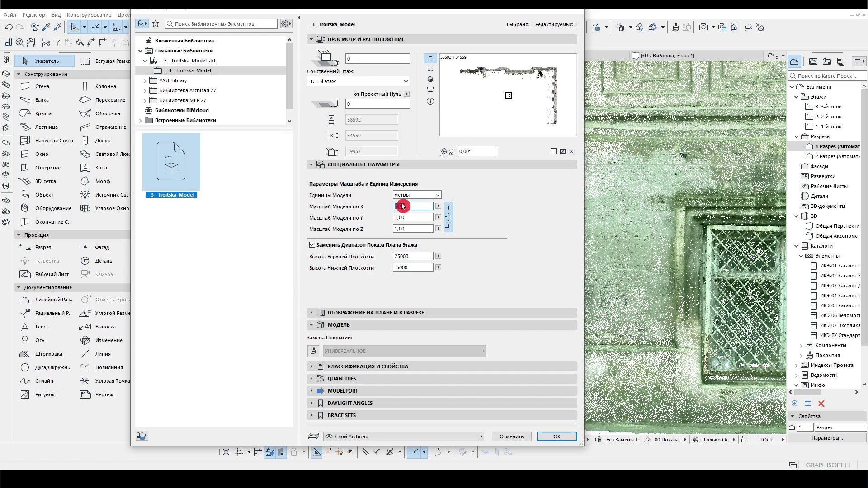
left_click_drag(403, 206, 419, 212)
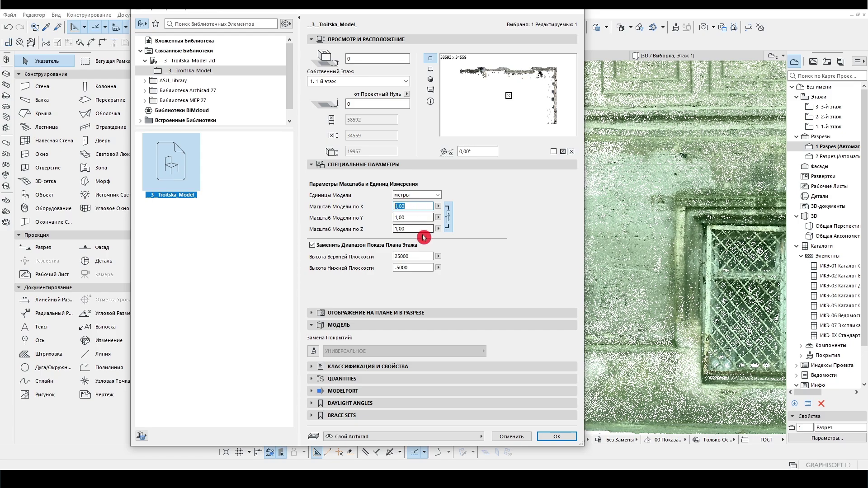
type("0,8")
key("Return")
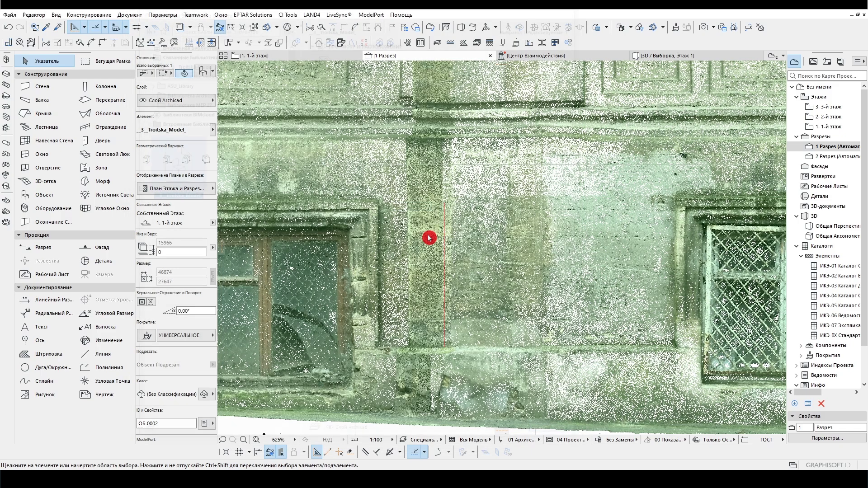
key("ctrl+t")
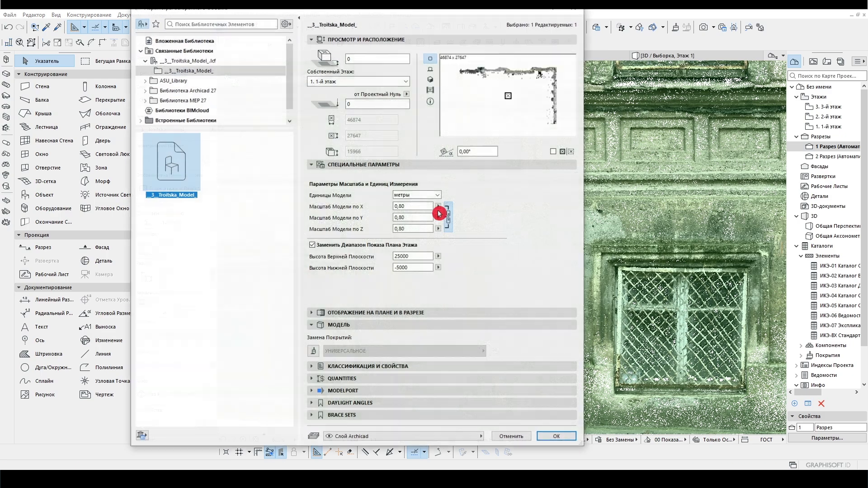
left_click(557, 437)
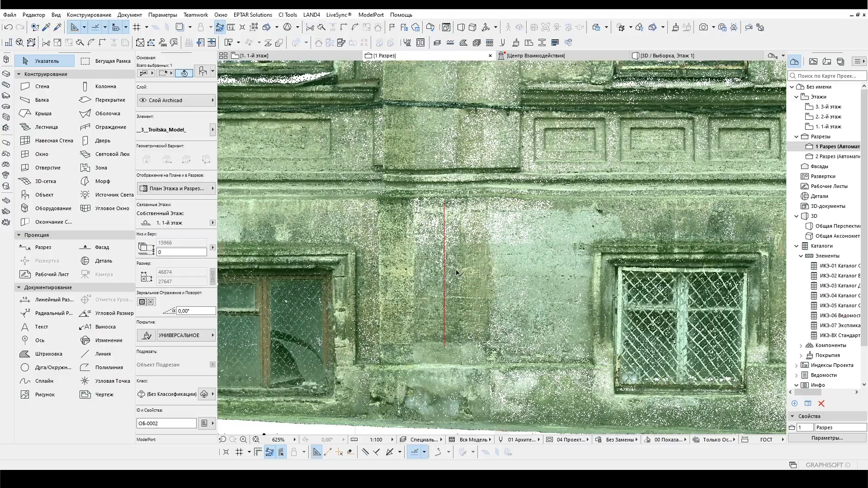
Step: Move the red line's lower end onto the pilaster's lower corner and compare its height with the scaled point cloud
left_click(444, 206)
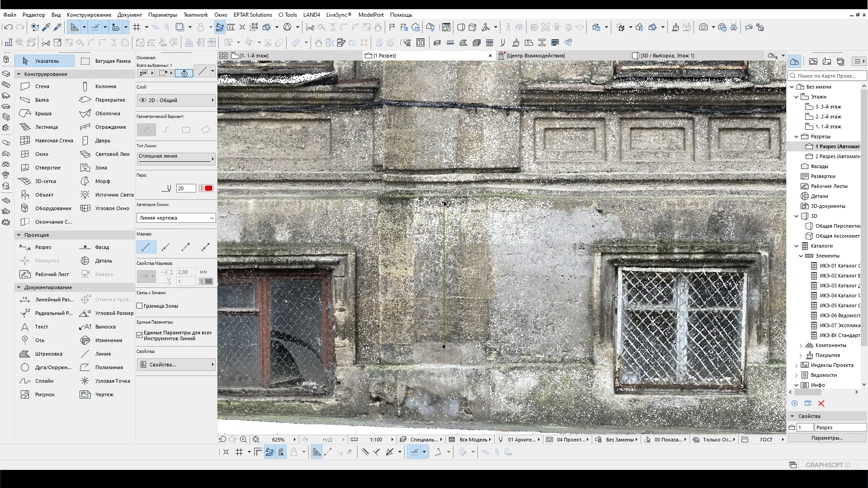
left_click(444, 347)
scroll(444, 347, "up", 2)
left_click(496, 234)
left_click(496, 234)
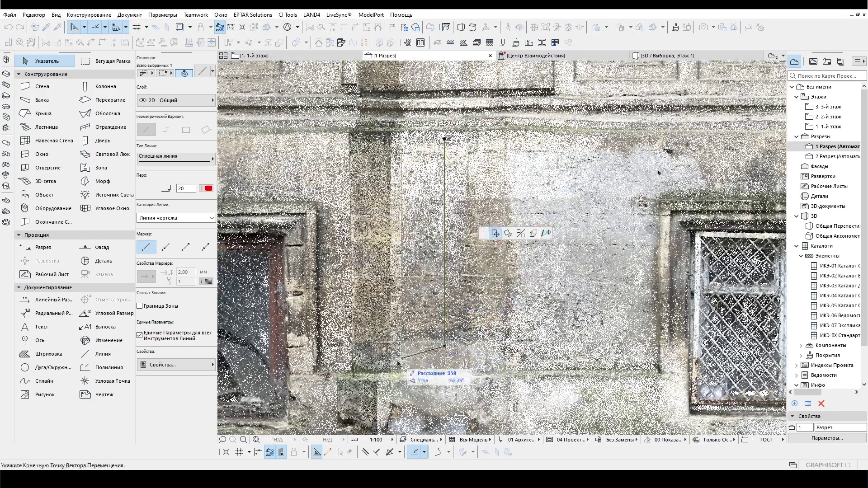
scroll(388, 368, "up", 5)
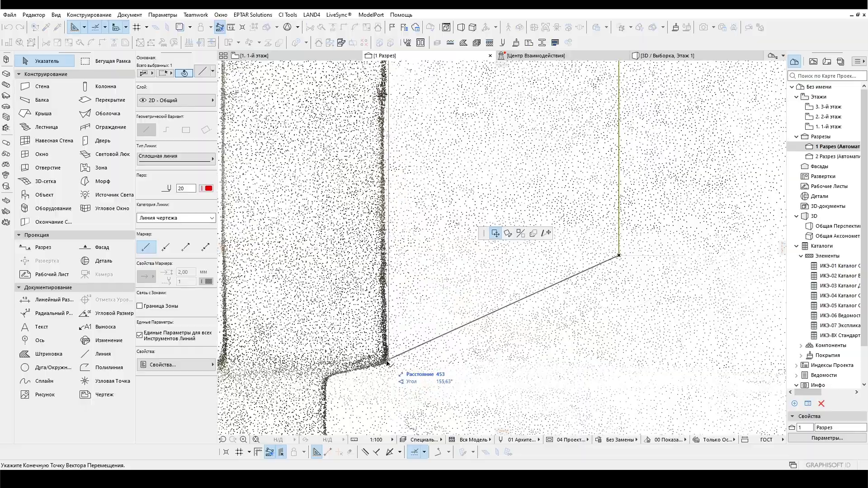
left_click(388, 363)
scroll(389, 356, "down", 5)
scroll(389, 182, "up", 1)
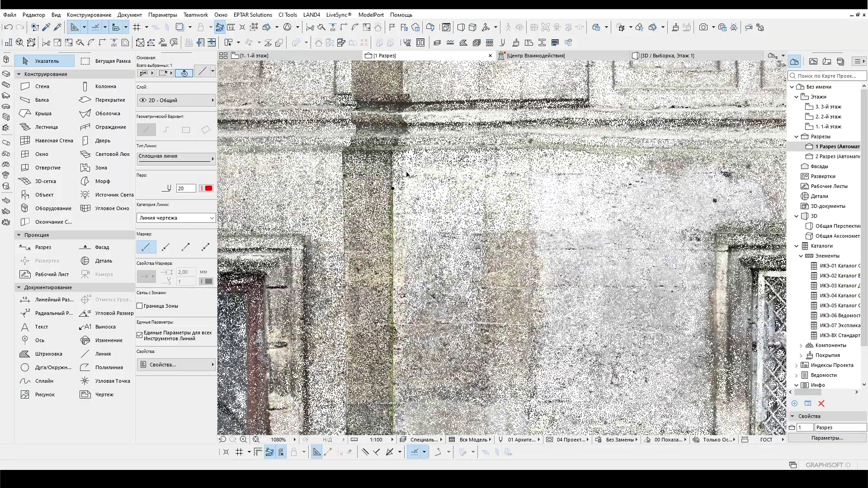
Step: Set the point cloud's linked X, Y and Z model scale to 0.7
left_click(516, 209)
key("ctrl+t")
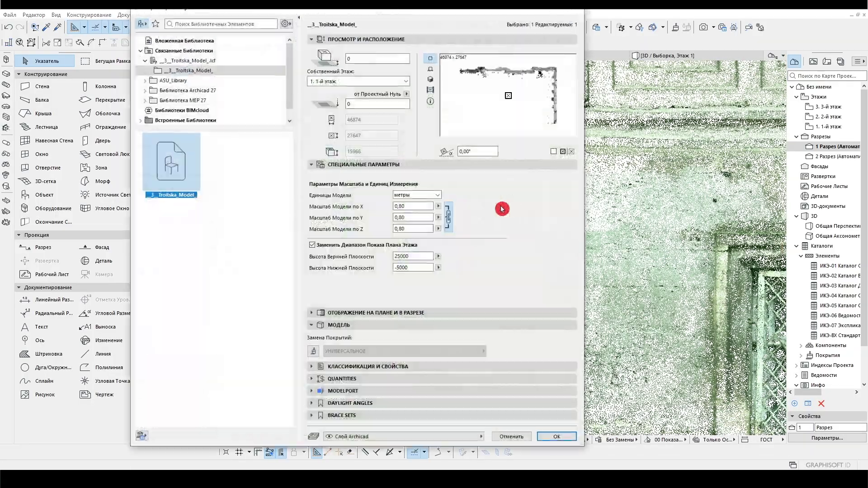
left_click_drag(422, 207, 354, 209)
type("0,7")
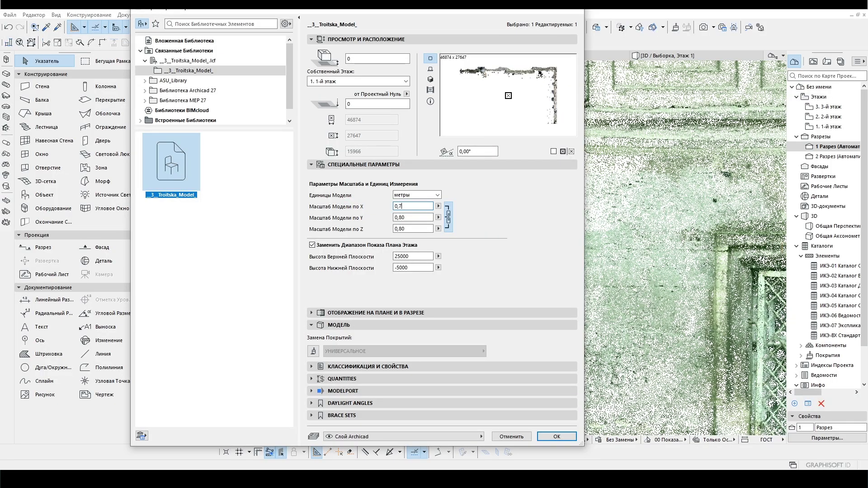
key("Return")
Step: Reposition the red line from its lower end onto the rescaled pilaster's lower corner and check its upper end
scroll(413, 174, "down", 2)
left_click(409, 351)
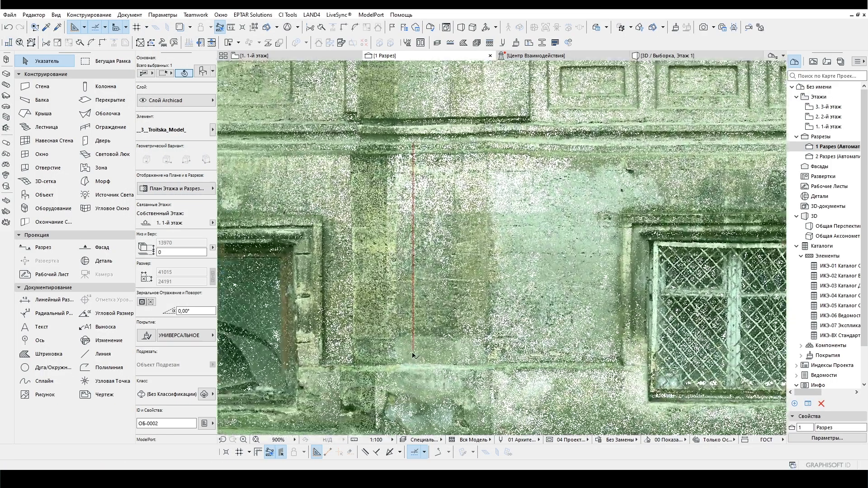
left_click(409, 353)
scroll(409, 352, "up", 1)
scroll(388, 363, "up", 4)
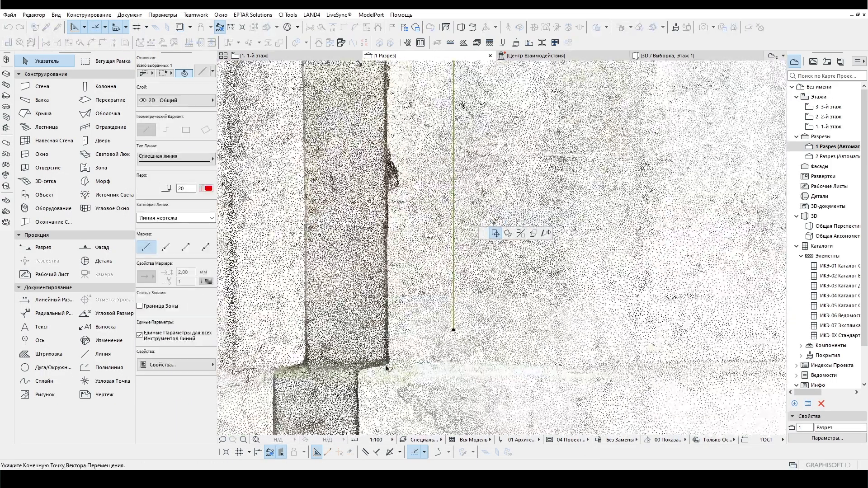
left_click(387, 364)
scroll(387, 364, "down", 3)
scroll(386, 139, "up", 3)
scroll(403, 100, "down", 2)
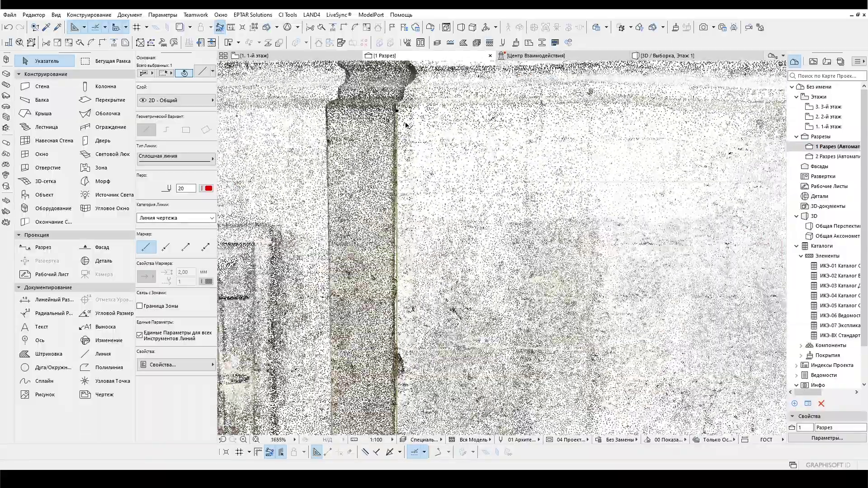
Step: Set the point cloud's linked X, Y and Z model scale to 0.68 and apply it
left_click(283, 87)
left_click(201, 75)
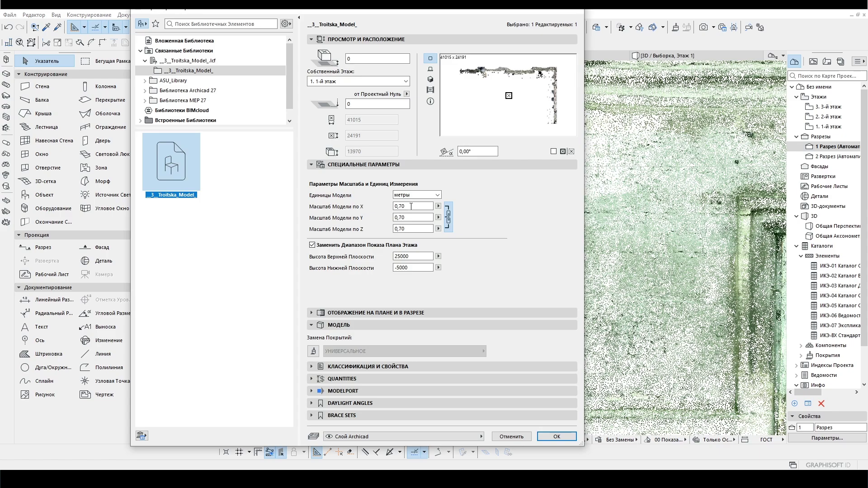
type("0,68")
key("Return")
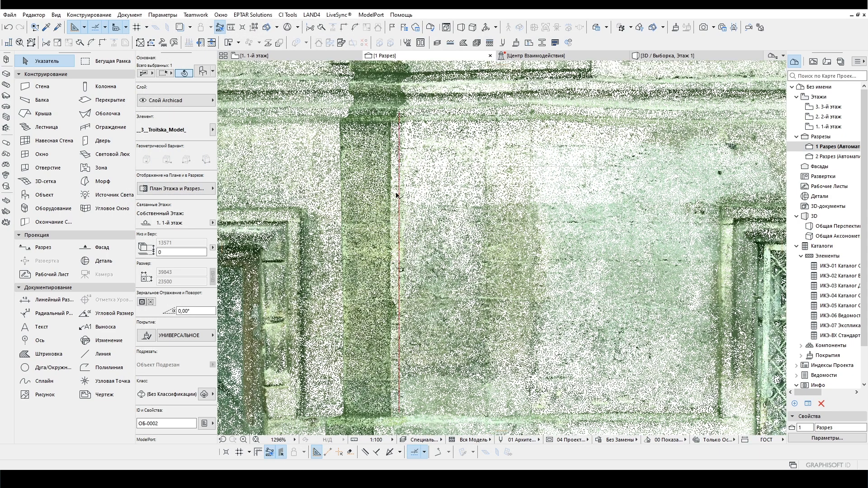
Step: Move the red reference line onto the rescaled pilaster's lower corner and check its upper end against the capital
key("ctrl+d")
left_click(425, 201)
left_click(425, 203)
key("Escape")
left_click(422, 208)
key("Escape")
scroll(395, 428, "up", 3)
scroll(395, 428, "up", 1)
left_click(402, 399)
key("ctrl+d")
left_click(402, 399)
left_click(385, 403)
scroll(385, 404, "down", 4)
scroll(411, 105, "up", 4)
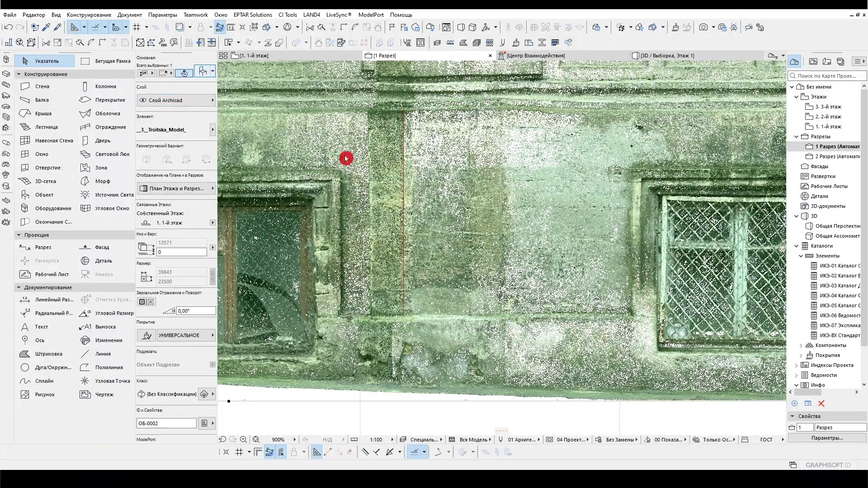
Step: Set the point cloud's linked X, Y and Z model scale to 0.69 and apply it
double_click(407, 176)
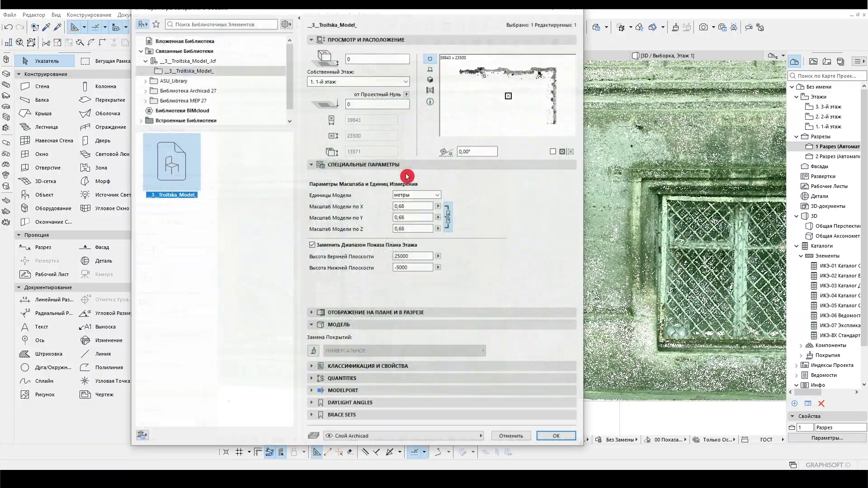
left_click(409, 206)
type("9")
key("Return")
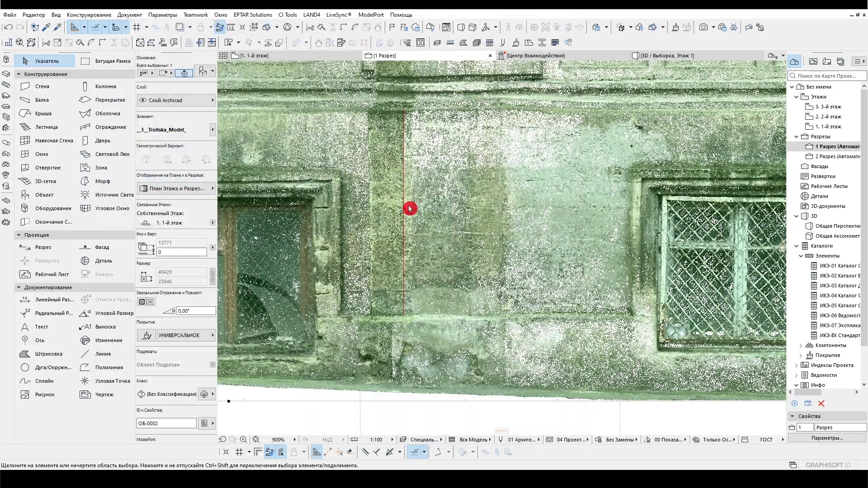
Step: Compare the red line with the pilaster's height and inspect the whole rescaled facade in the section
scroll(411, 207, "up", 3)
key("Escape")
middle_click_drag(423, 416, 420, 326)
scroll(421, 325, "down", 3)
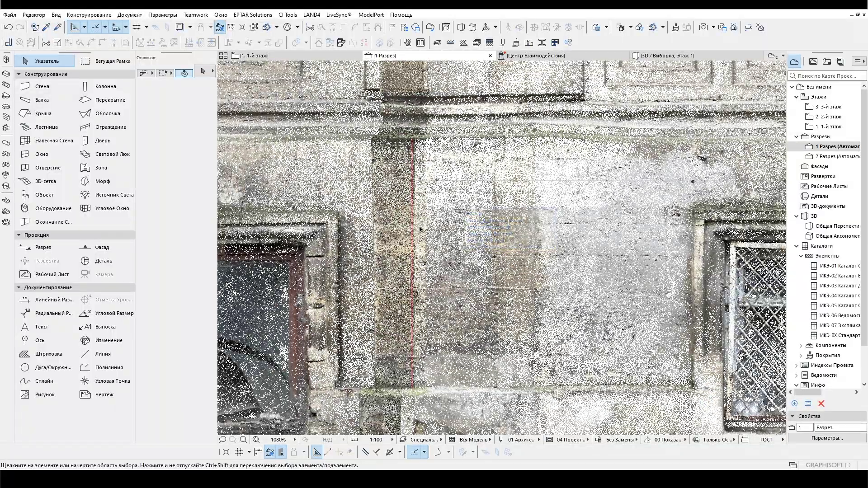
scroll(415, 189, "up", 5)
scroll(402, 147, "down", 10)
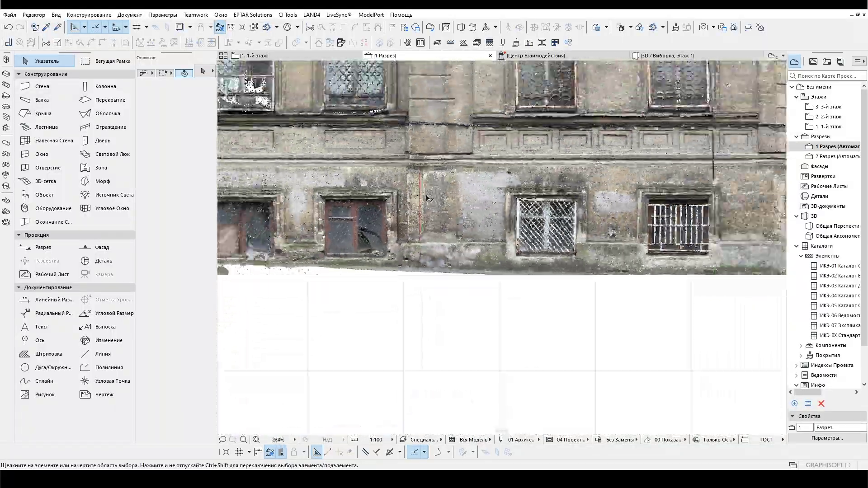
scroll(490, 220, "down", 3)
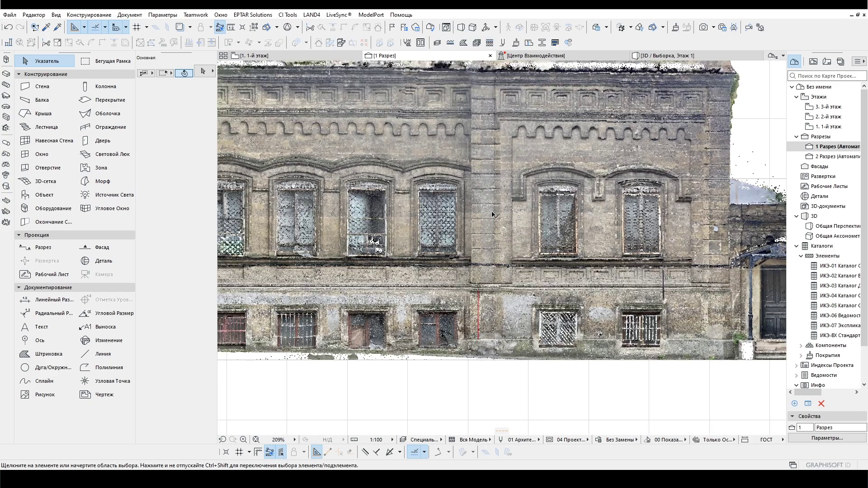
scroll(476, 217, "up", 2)
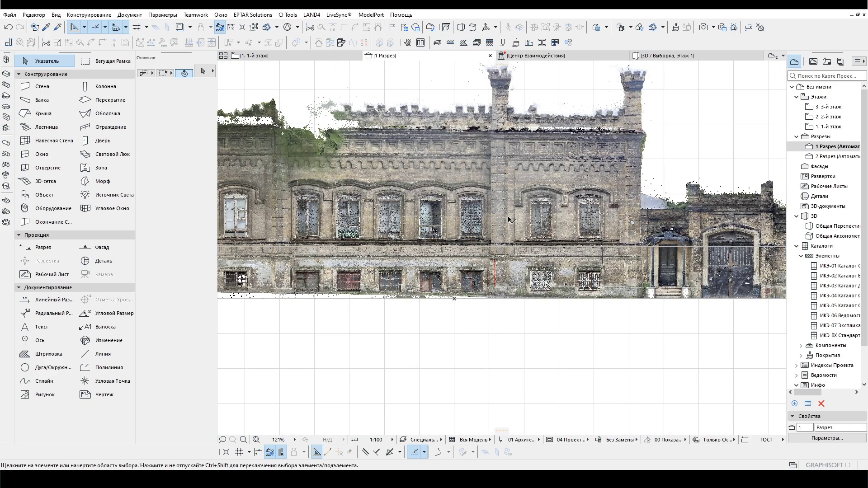
left_click(509, 239)
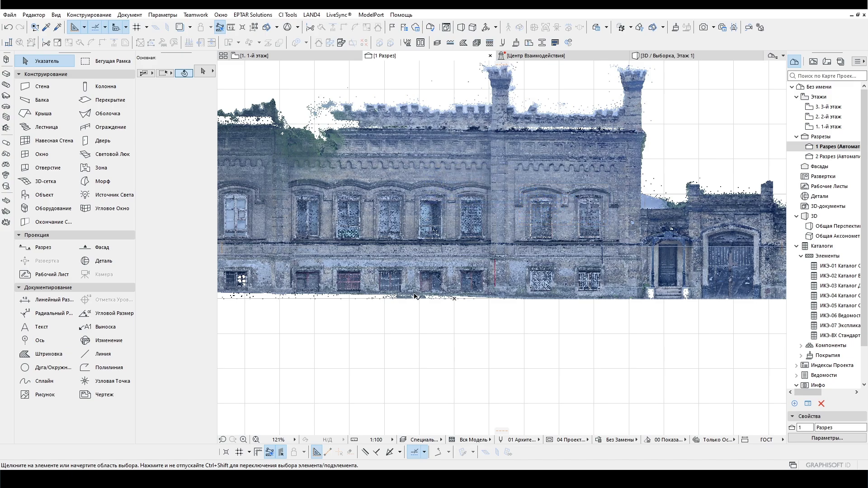
left_click(325, 349)
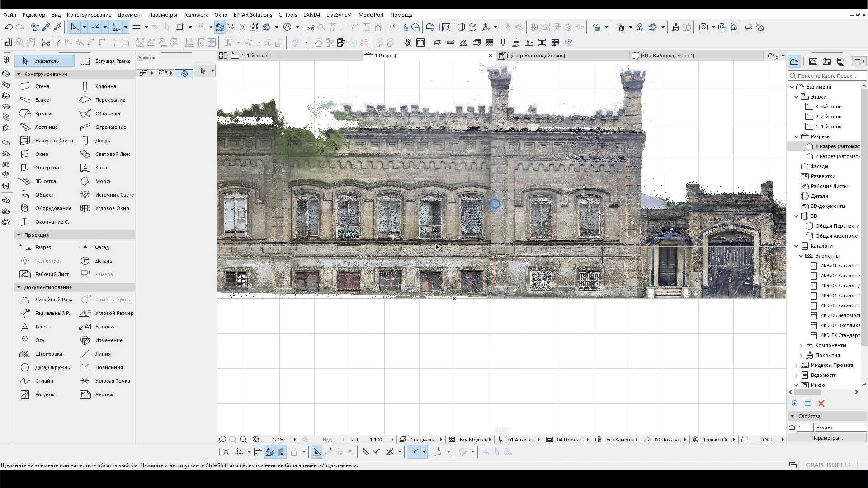
Step: Delete all layer folders from 2D through Элементы Модели, transferring their elements to Слой Archicad
mouse_move(437, 243)
left_click(402, 445)
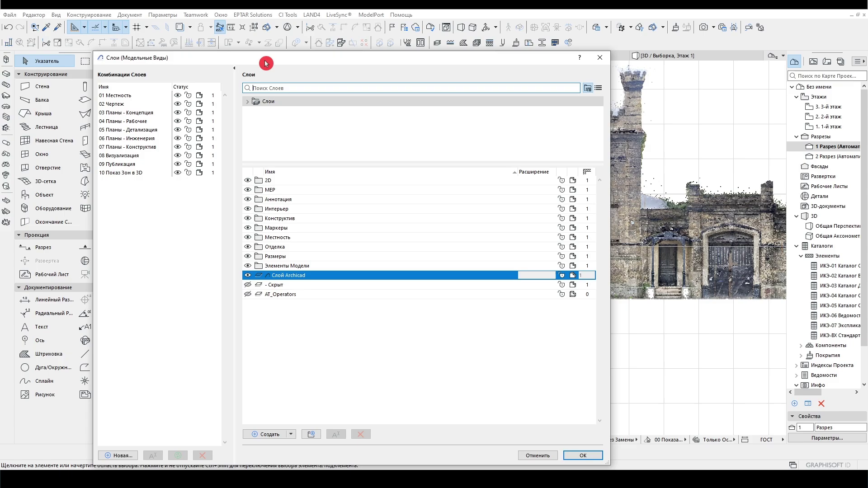
left_click_drag(268, 63, 278, 22)
left_click_drag(619, 424, 702, 453)
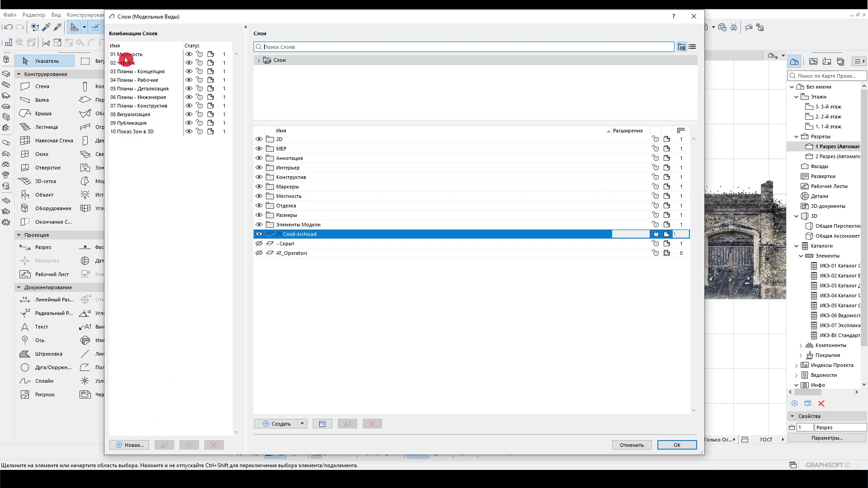
left_click(282, 140)
left_click(297, 225, "shift")
left_click(372, 424)
left_click(431, 176)
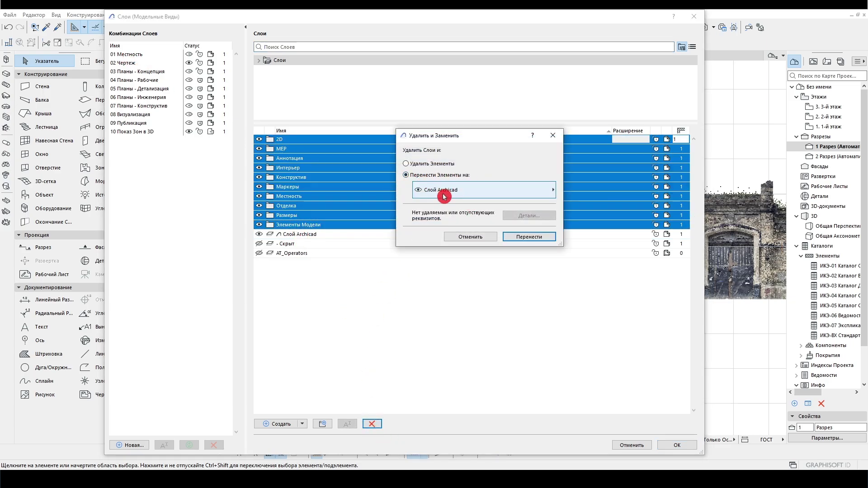
left_click(527, 239)
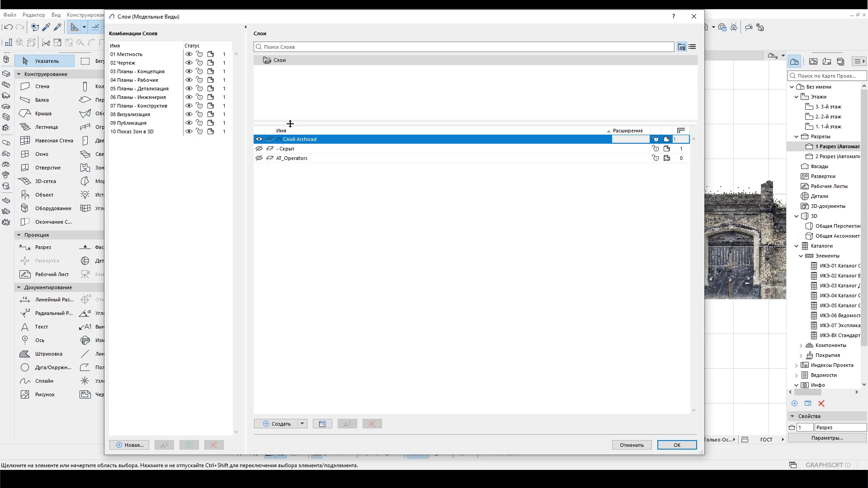
Step: Delete the layer combinations from 01 Местность through 09 Публикация, keeping only 10 Показ Зон в 3D
mouse_move(168, 18)
left_mouse_down()
mouse_move(194, 26)
mouse_move(183, 21)
left_mouse_up()
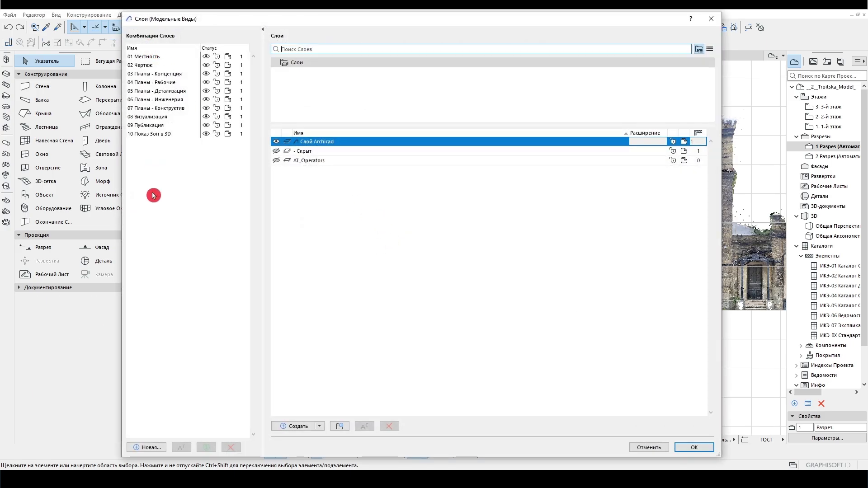
left_click_drag(163, 19, 149, 28)
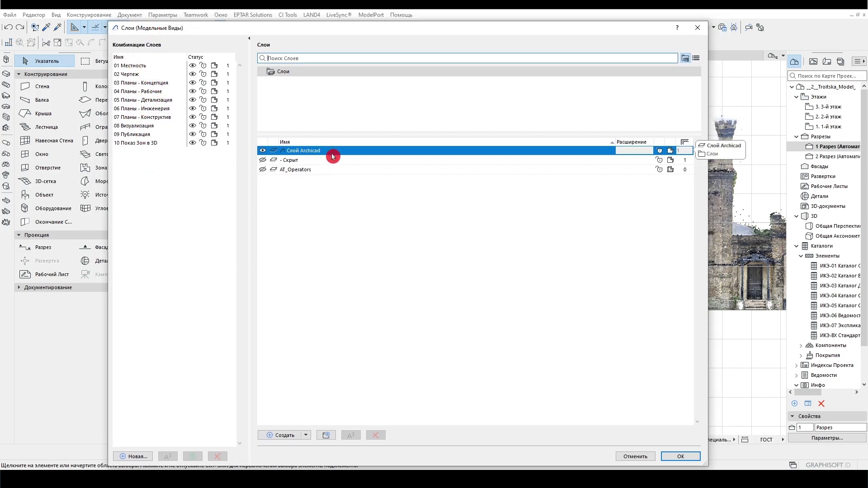
left_click(125, 65)
left_click(135, 74, "shift")
left_click(216, 457)
left_click(216, 457)
left_click(216, 457)
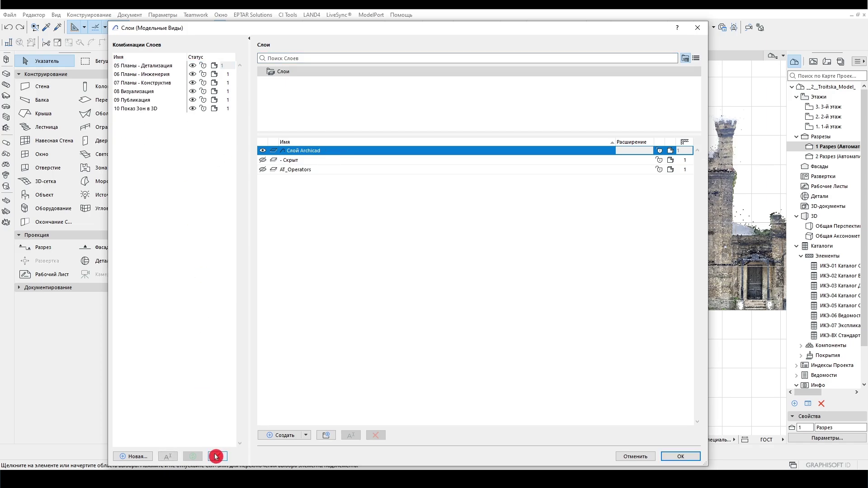
left_click(216, 457)
left_click(216, 457)
left_click(216, 457)
left_click(216, 457)
left_click(216, 457)
Step: Rename the remaining layer combination as "_1_РП_L300_обмірний (фасад)"
left_click(151, 66)
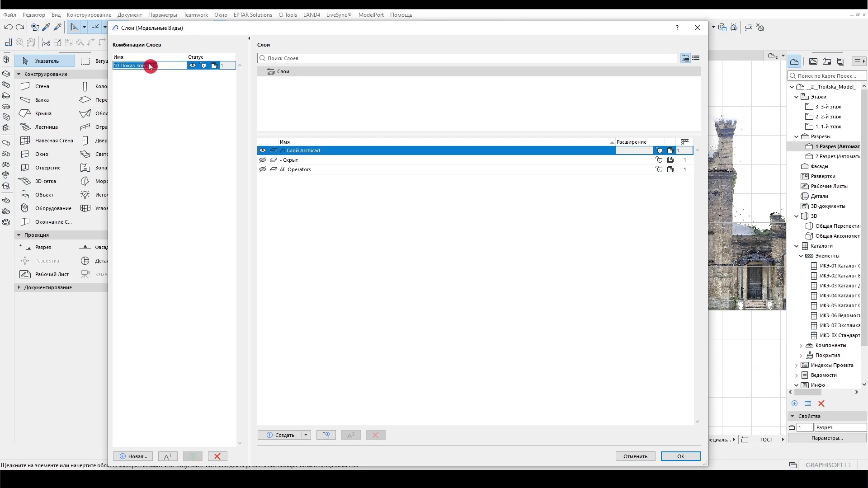
type("_1")
type("_P")
type("П_300")
type("L")
type("обмірний")
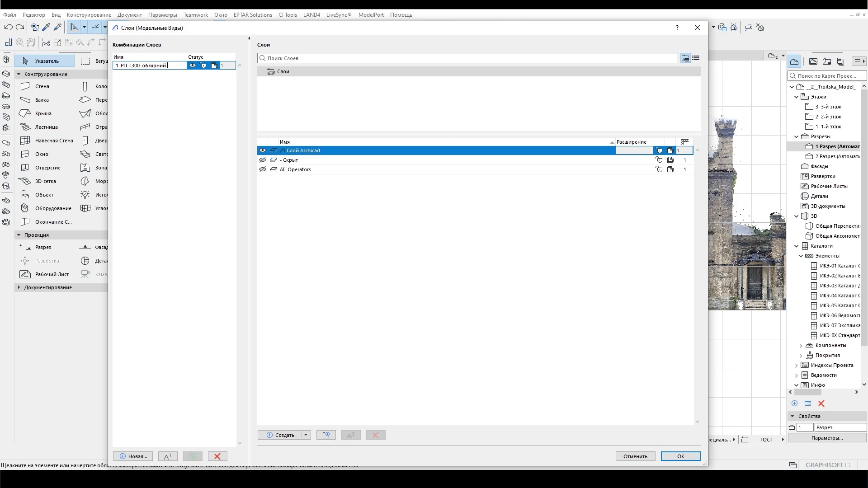
type(" (фасад)")
left_click(331, 217)
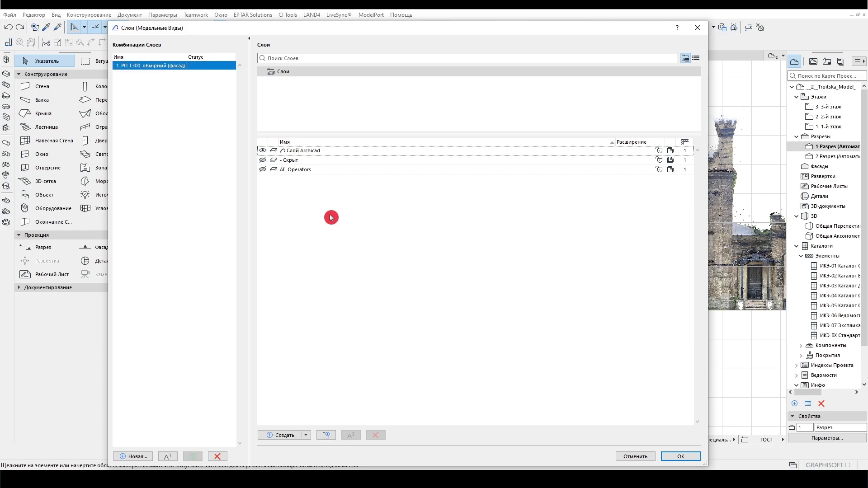
Step: Narrow the layer settings dialog and move it aside so that the facade can be seen
left_click_drag(406, 32, 373, 22)
left_click_drag(680, 46, 447, 57)
left_click_drag(317, 23, 283, 24)
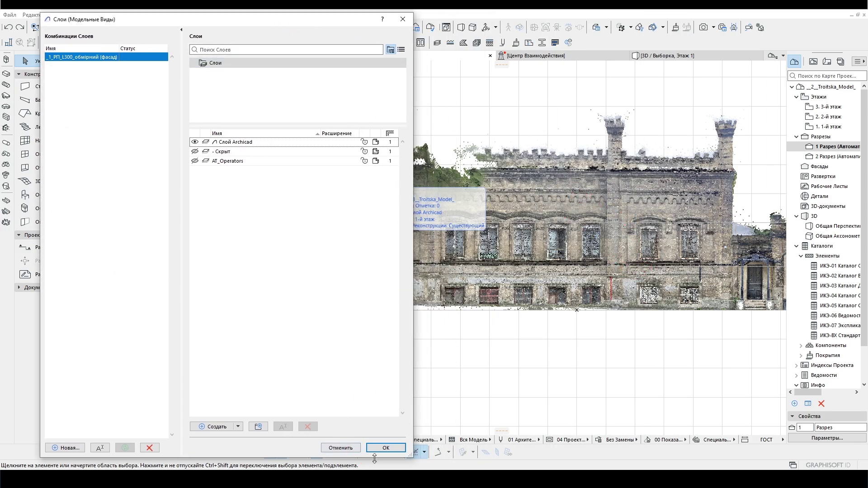
Step: Examine the Скрыт and AT_Operators layers and compare the flat list with the folder tree display
left_click(227, 154)
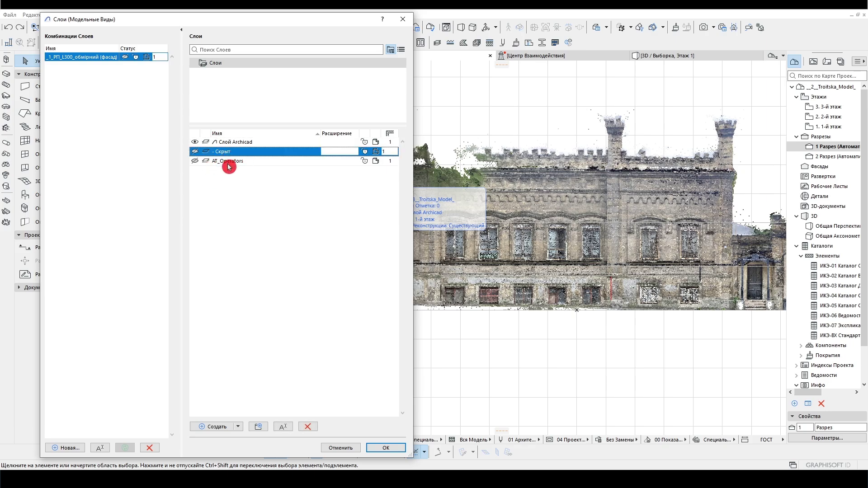
left_click(228, 161)
left_click(216, 67)
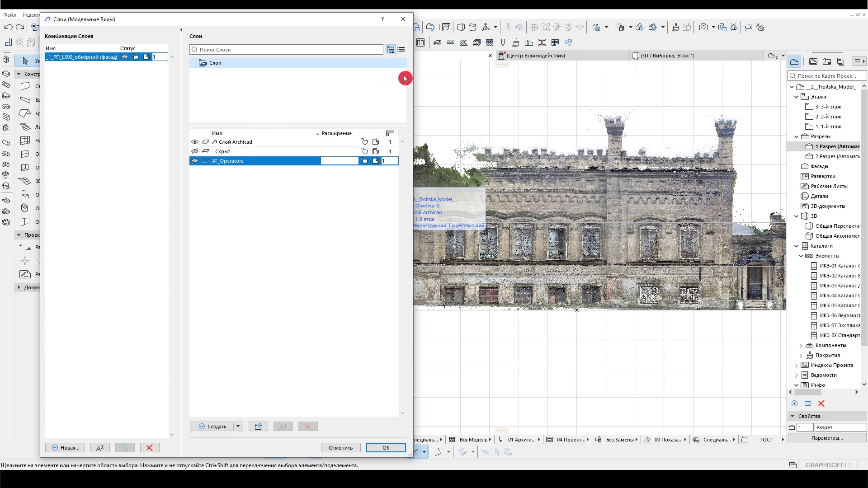
left_click(401, 50)
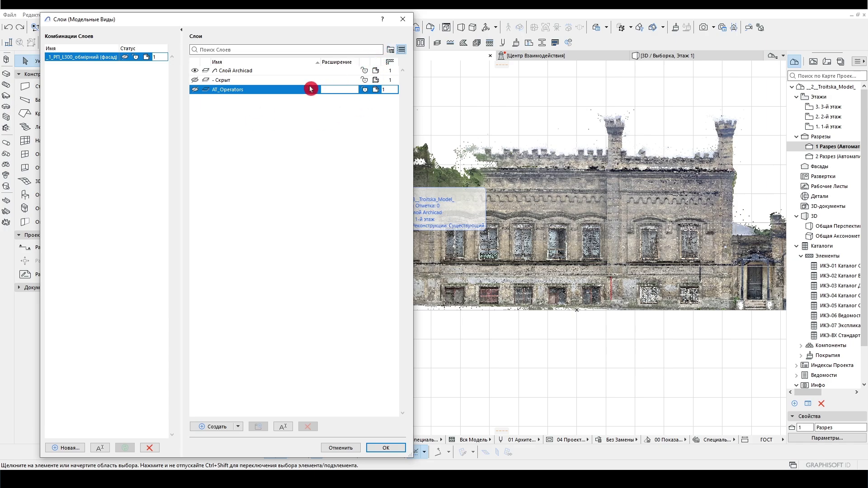
left_click(391, 49)
left_click(401, 50)
left_click(390, 48)
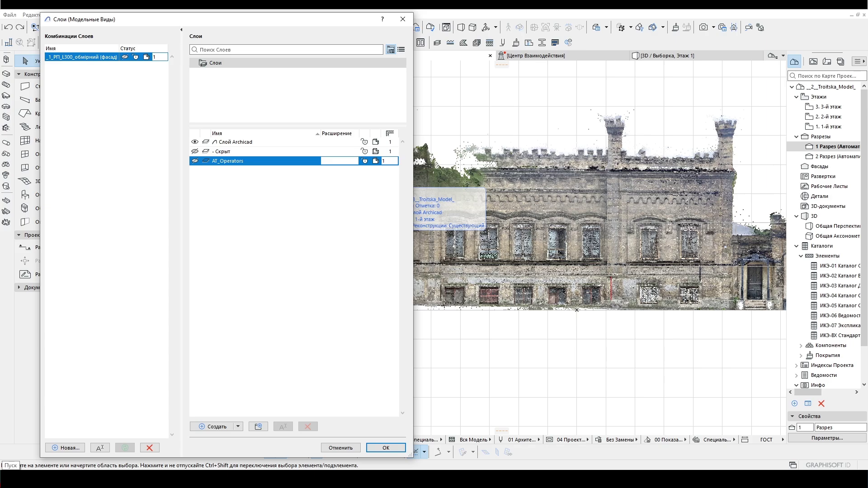
left_click(62, 409)
Step: Create a layer folder under the Слои root and name it "_Основний об'єм будівлі"
left_click(220, 68)
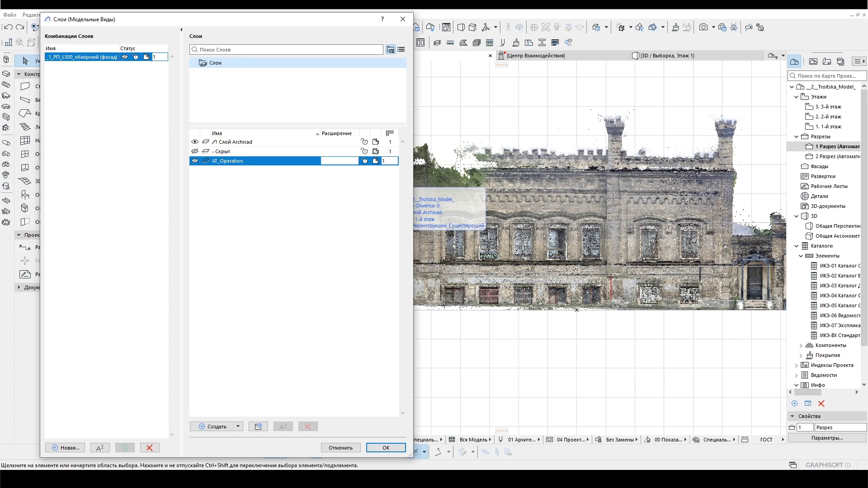
left_click(262, 426)
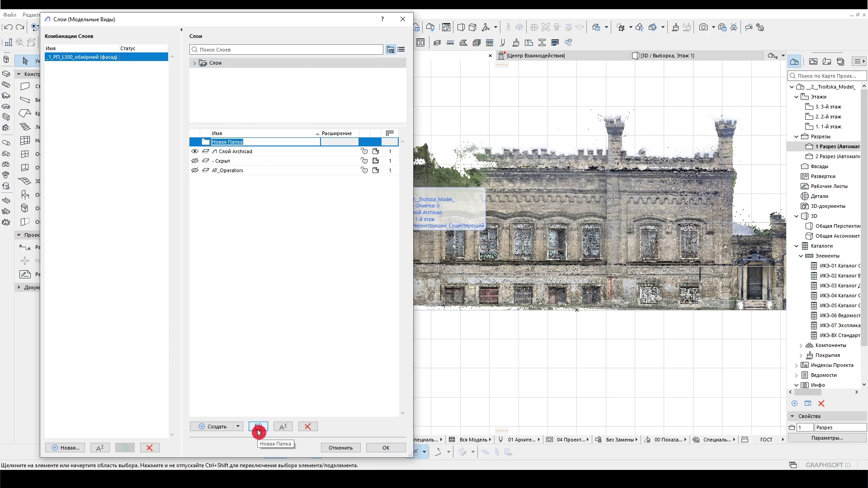
left_click(194, 63)
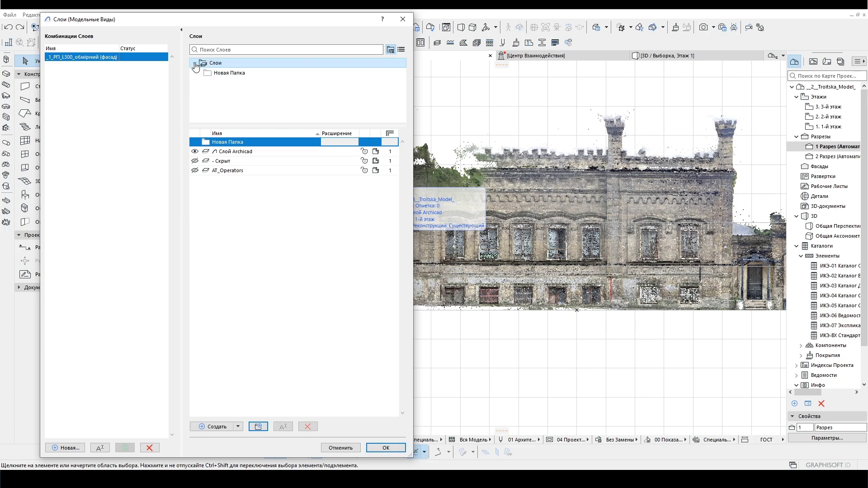
left_click(232, 76)
right_click(240, 76)
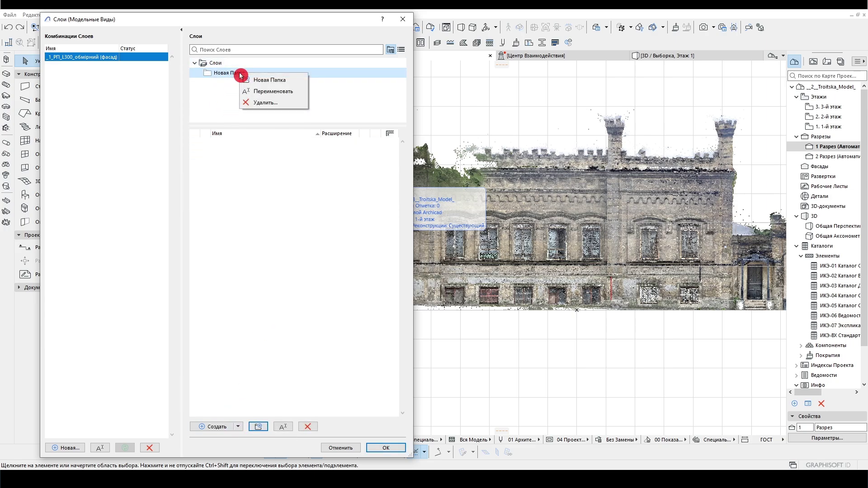
left_click(277, 97)
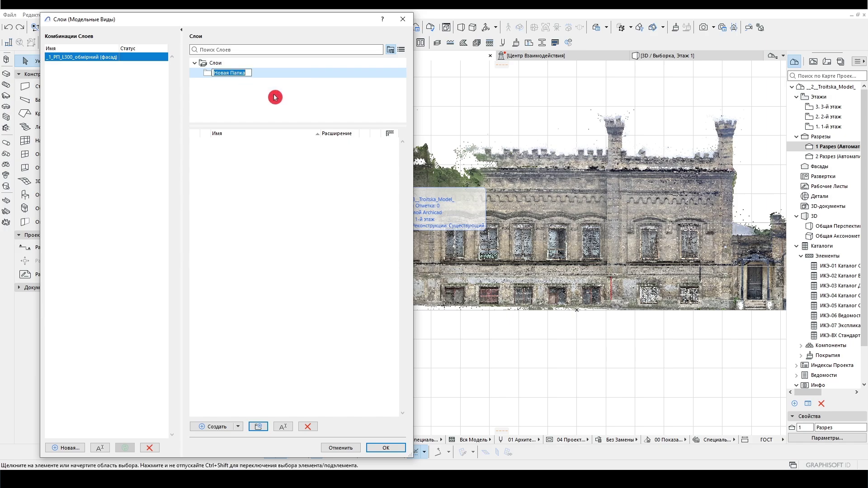
key("BackSpace")
type("_Основний об'єм будівлі")
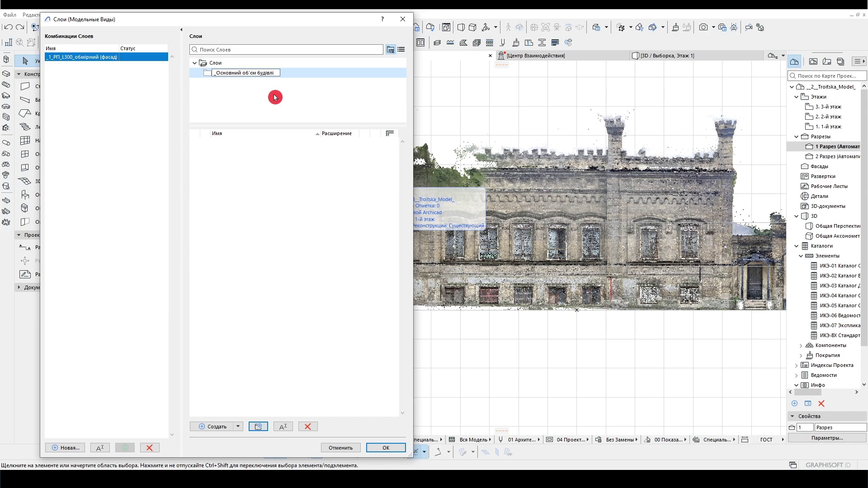
key("Return")
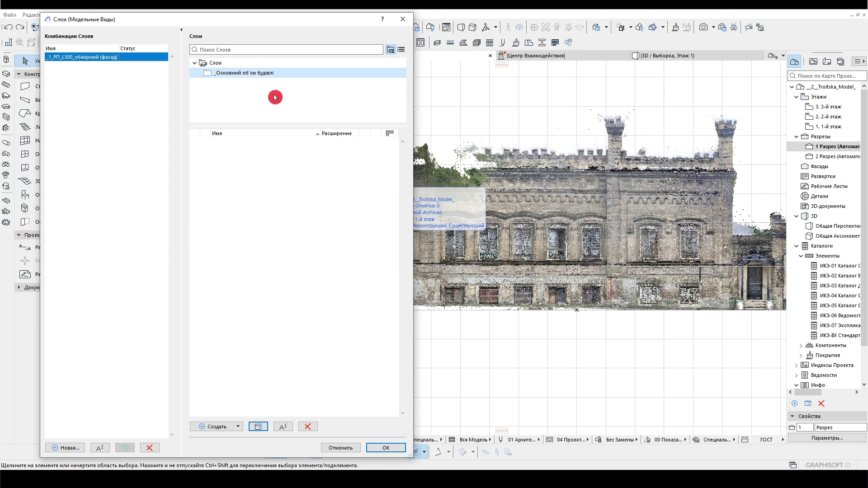
Step: Add a second folder under the Слои root and rename the first folder as "_1_Основний об'єм будівлі"
left_click(223, 100)
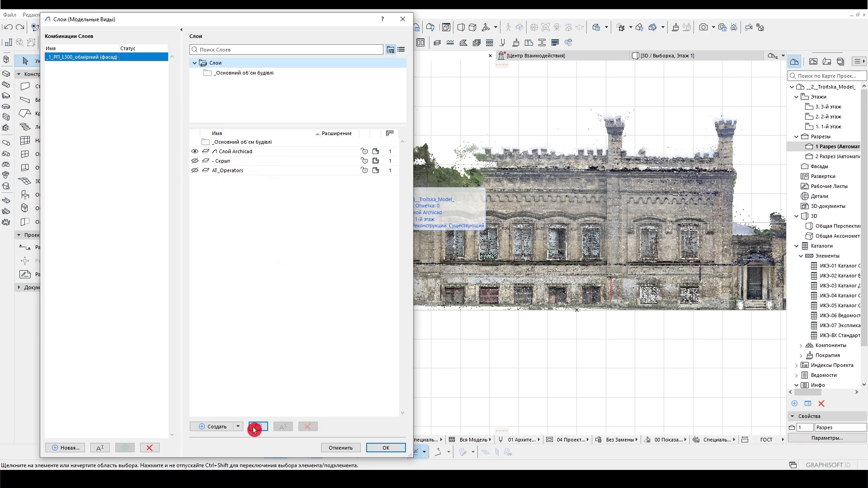
left_click(257, 428)
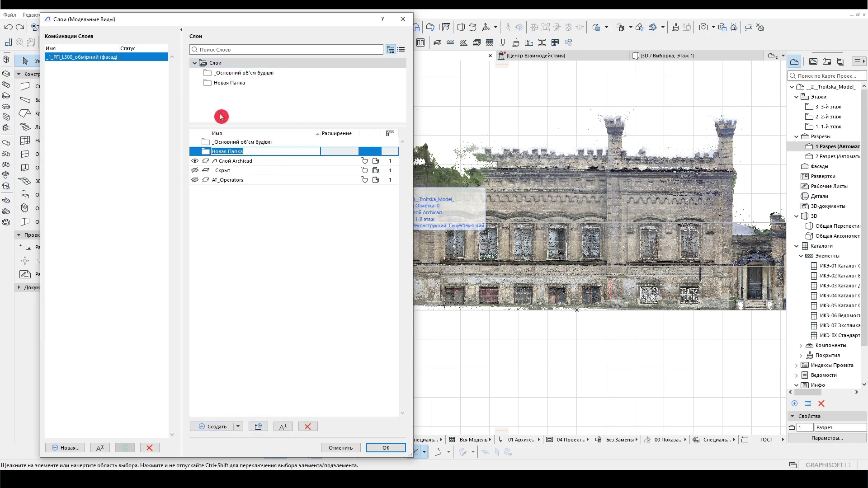
left_click(227, 85)
double_click(217, 75)
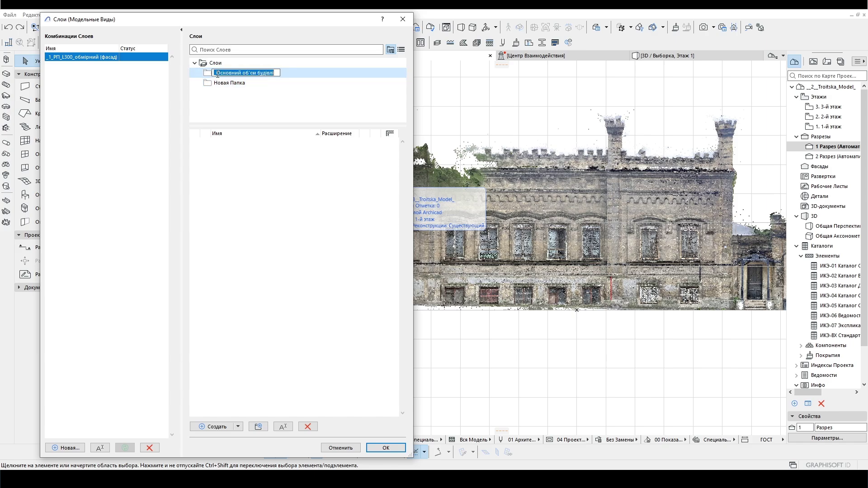
left_click(219, 73)
type("1_")
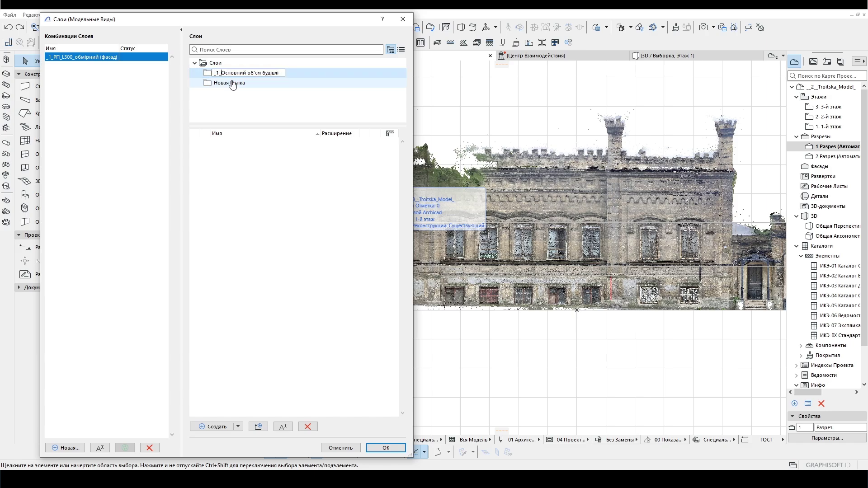
key("Return")
Step: Rename the new second layer folder as "_2_Основний об'єм_ДЕТАЛІ"
left_click(244, 83)
right_click(230, 86)
left_click(247, 101)
type("_1_Основний об'єм будівлі")
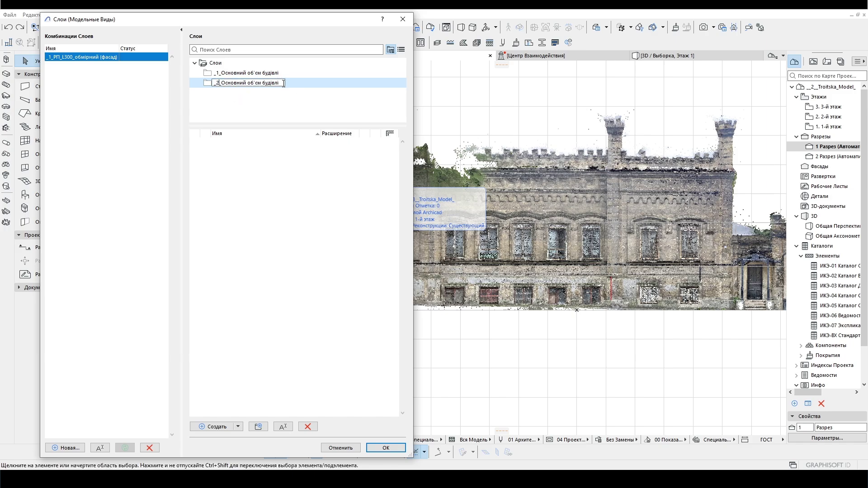
key("BackSpace")
Step: Shorten the first layer folder's name to "_1_Основний об'єм"
left_click(265, 75)
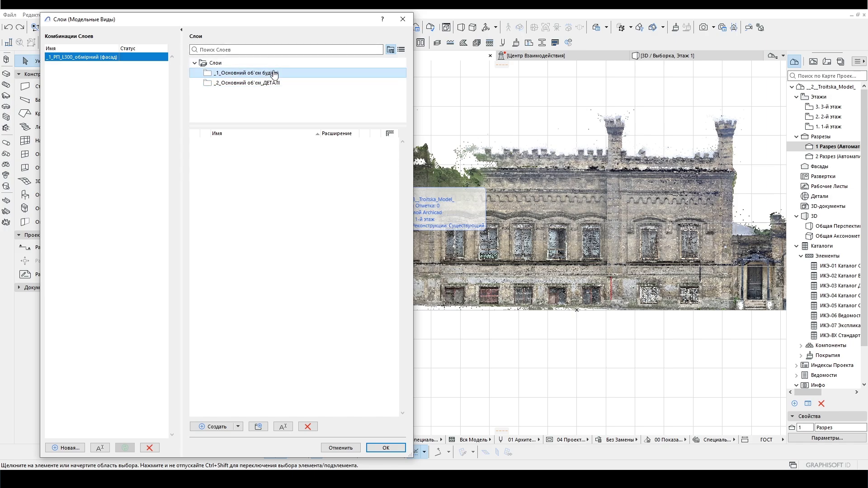
left_click(280, 74)
key("ctrl+c")
left_click_drag(279, 74, 263, 74)
key("BackSpace")
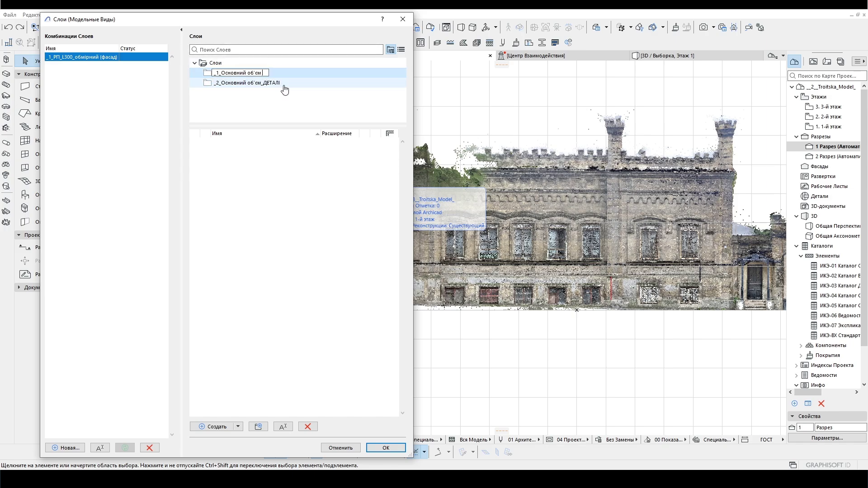
key("Return")
left_click(240, 88)
left_click(225, 165)
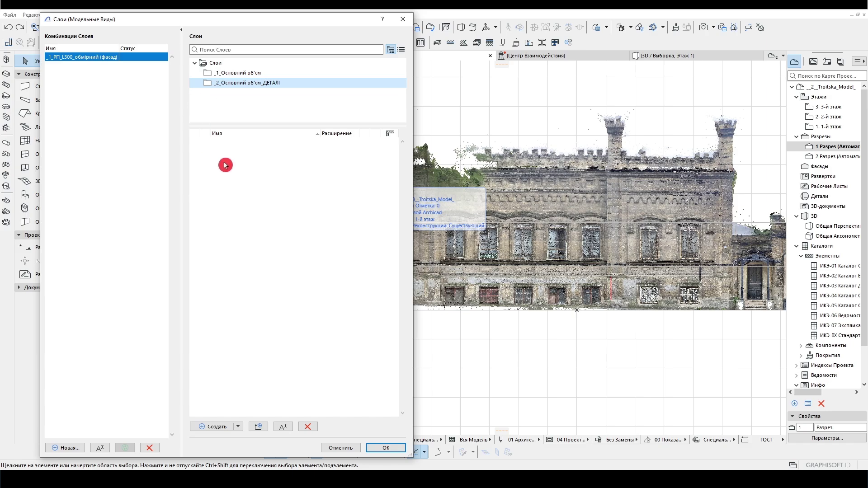
left_click(258, 426)
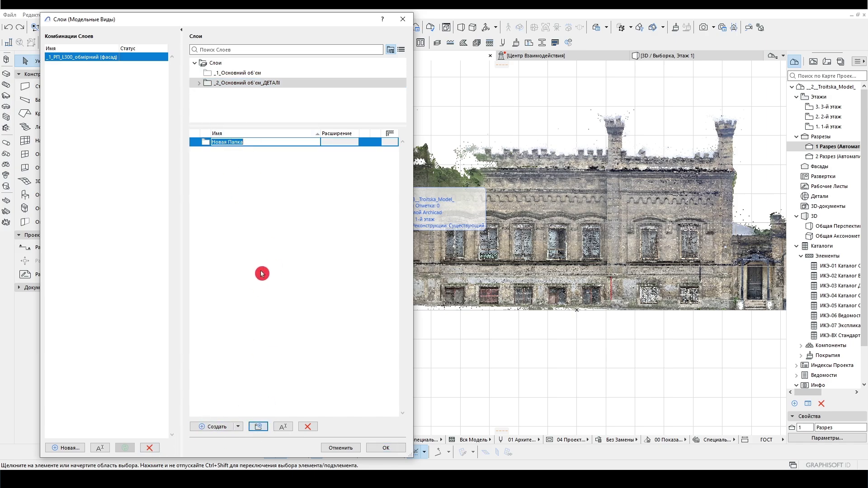
left_click(244, 176)
left_click(199, 83)
left_click(235, 93)
right_click(234, 93)
left_click(257, 123)
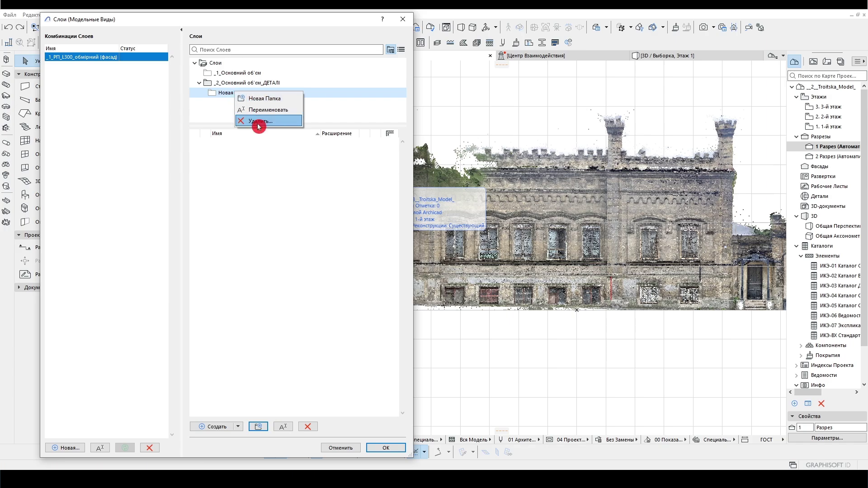
left_click(245, 98)
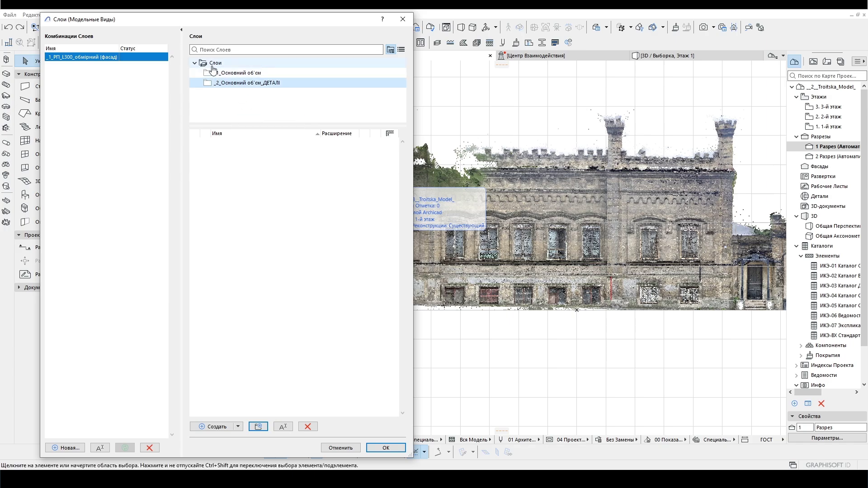
left_click(227, 94)
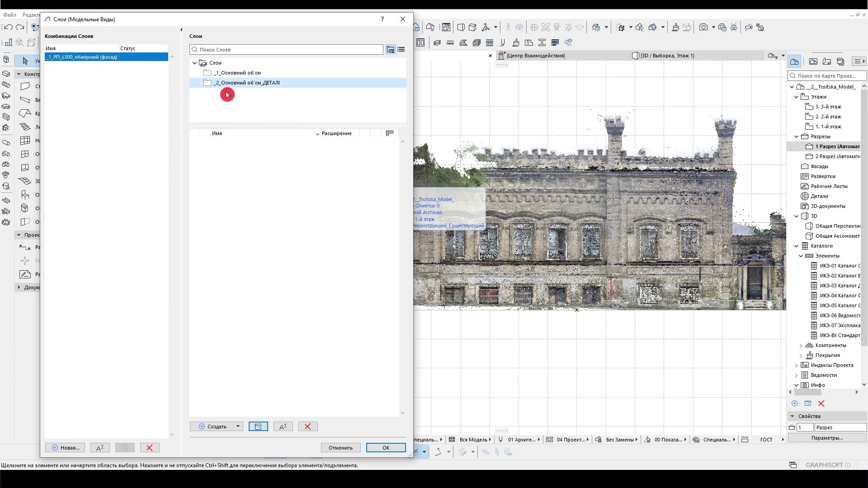
Step: Create a third layer folder under the Слои root and start its name with the number prefix "_3_"
left_click(218, 65)
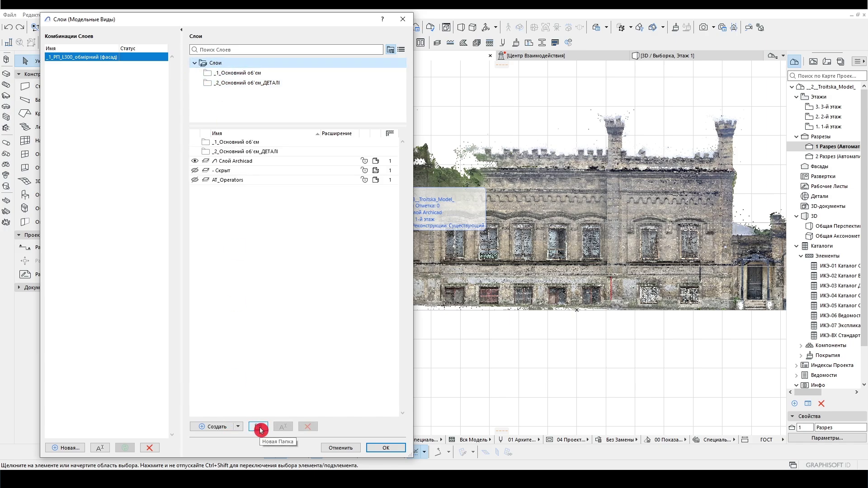
left_click(226, 73)
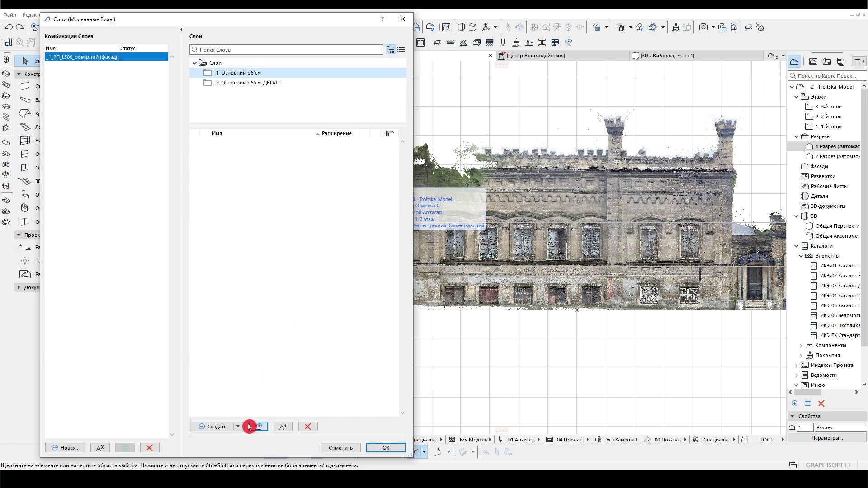
left_click(219, 64)
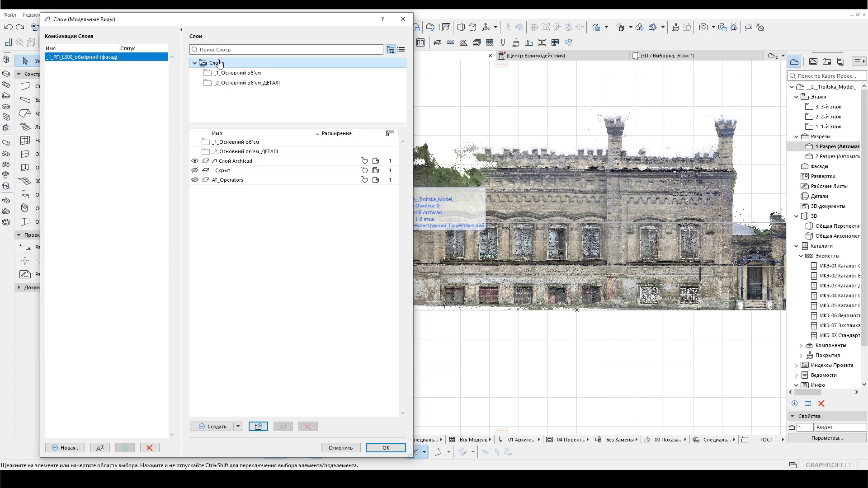
left_click(258, 426)
right_click(229, 93)
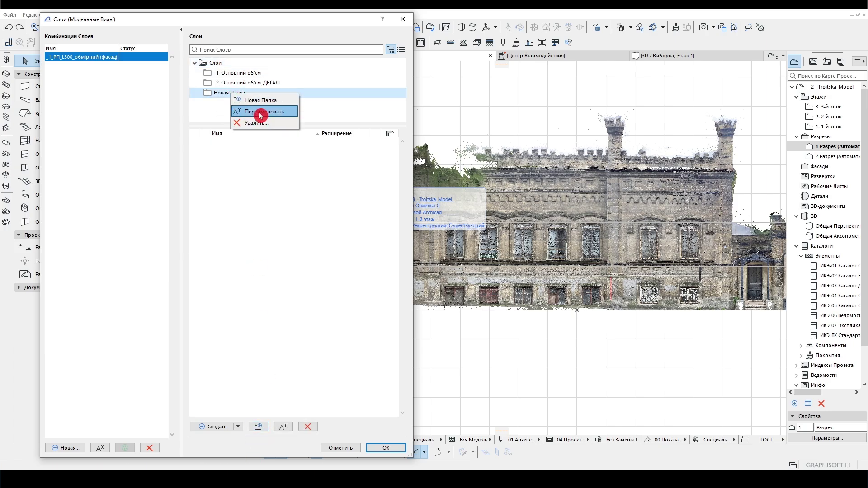
left_click(260, 114)
key("ctrl+v")
left_click(216, 93)
key("BackSpace")
type("3")
Step: Replace the text after the third folder's prefix so that its name reads "_3_Інші деталі"
left_click_drag(283, 92, 222, 95)
left_click(320, 174)
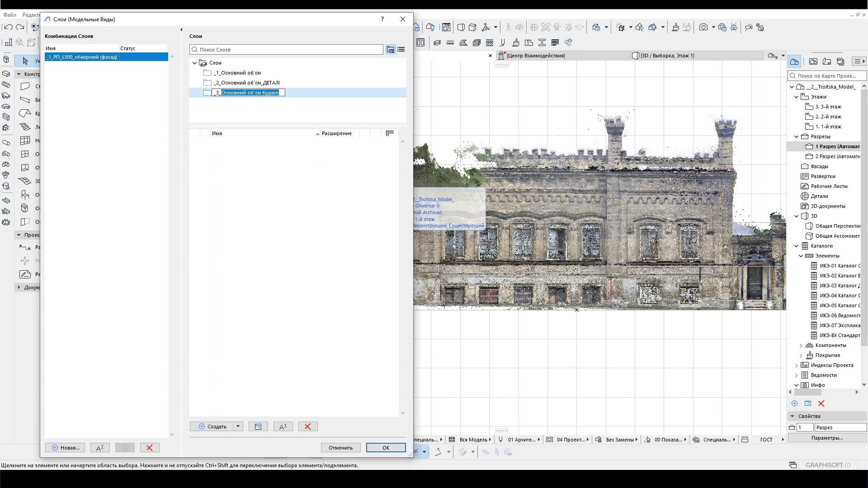
type("ін")
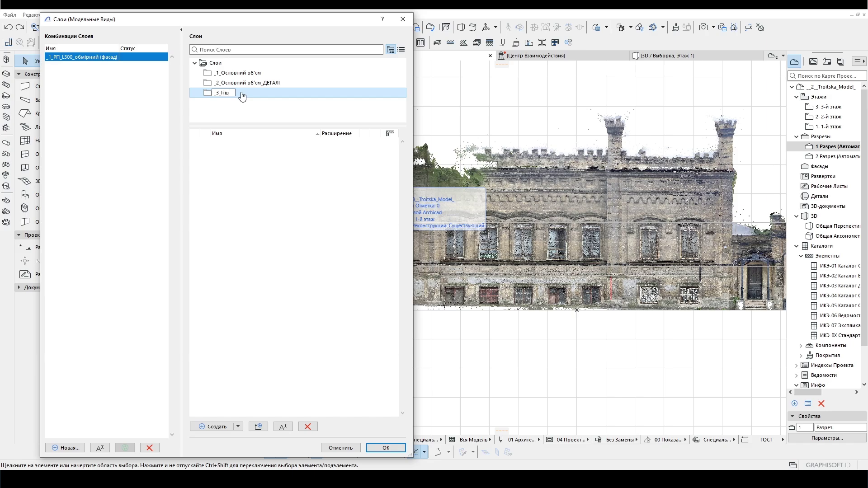
type("деталі")
key("Return")
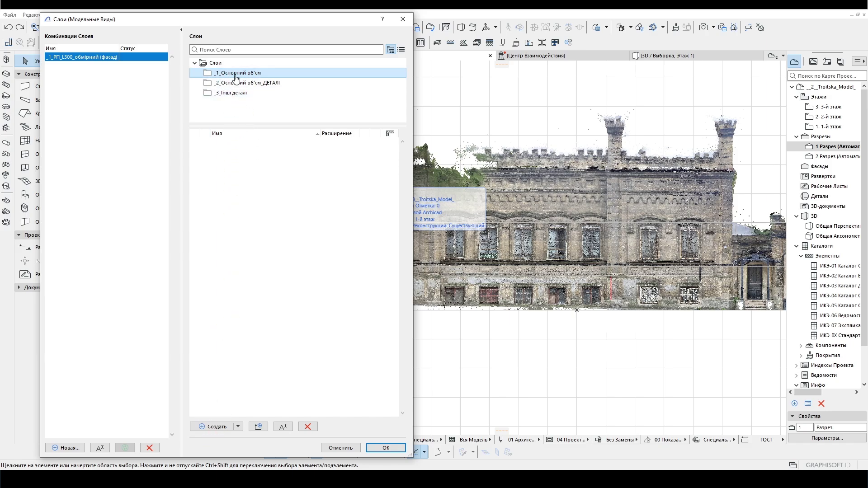
Step: Move and widen the layer settings dialog, and copy the name of the layer combination "_1_РП_L300_обмірний (фасад)"
left_click(87, 67)
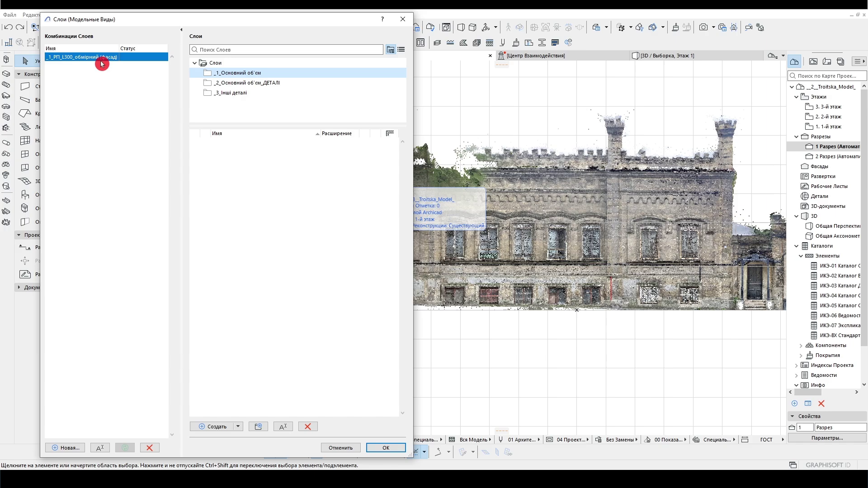
left_click(92, 61)
left_click(92, 58)
left_click_drag(195, 21, 255, 21)
left_click_drag(474, 79, 597, 83)
left_click(161, 56)
key("ctrl+c")
right_click(164, 56)
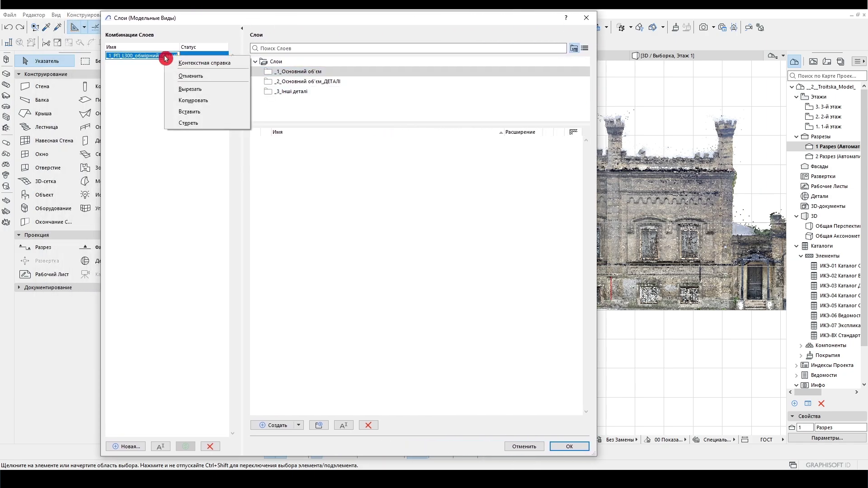
left_click(188, 101)
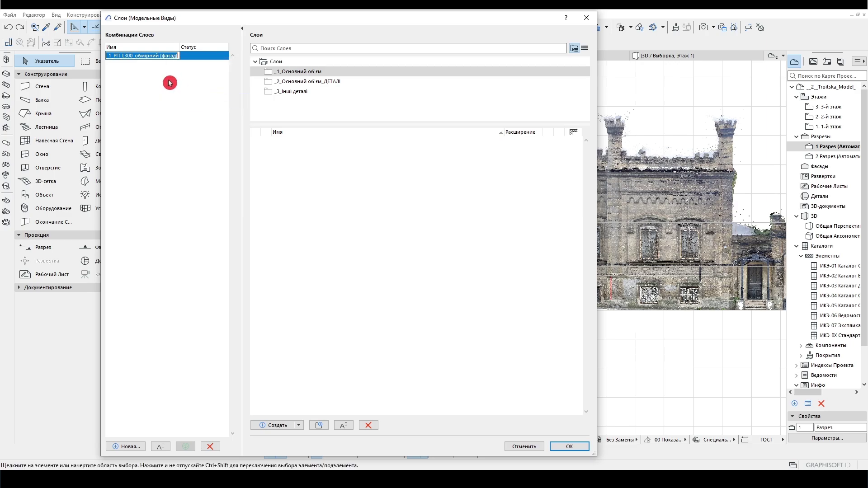
Step: Create a new layer combination from the copied name, numbered as "_2_РП_L300_обмірний (фасад)"
left_click(132, 446)
key("ctrl+v")
left_click(113, 67)
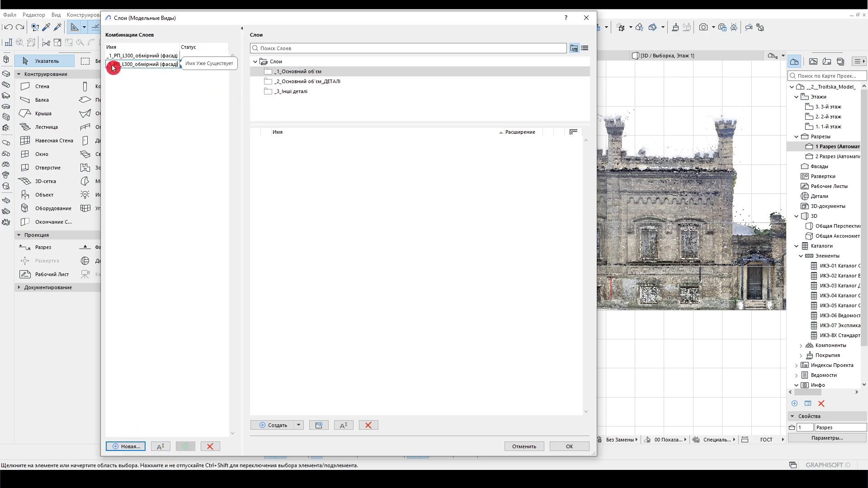
key("BackSpace")
type("2")
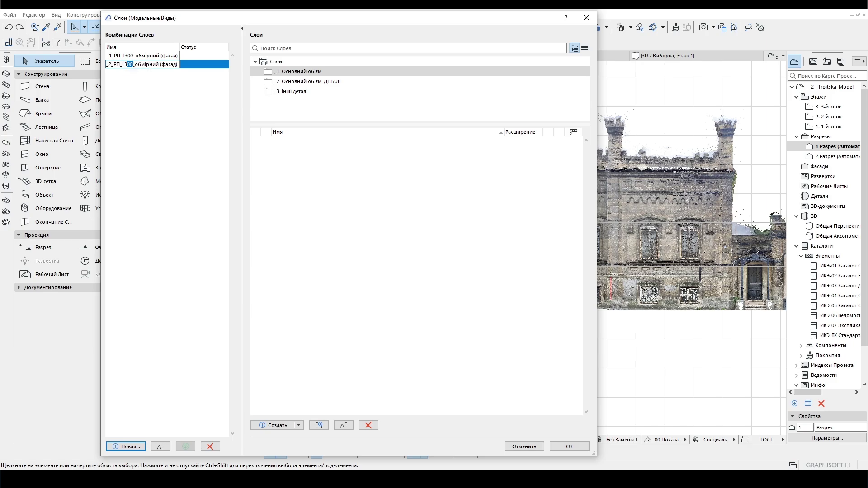
Step: Extend the second layer combination's name to "_2_РП_L300_фрагменти_обмірний (фасад)_"
left_click(178, 72)
left_click(181, 83)
type("_")
left_click(137, 68)
key("BackSpace")
type("деталі")
key("BackSpace")
key("BackSpace")
type("фраг")
left_click(173, 64)
key("Right")
key("Right")
key("Right")
key("Right")
key("Right")
key("Right")
key("Right")
key("Right")
key("Right")
key("Right")
key("Right")
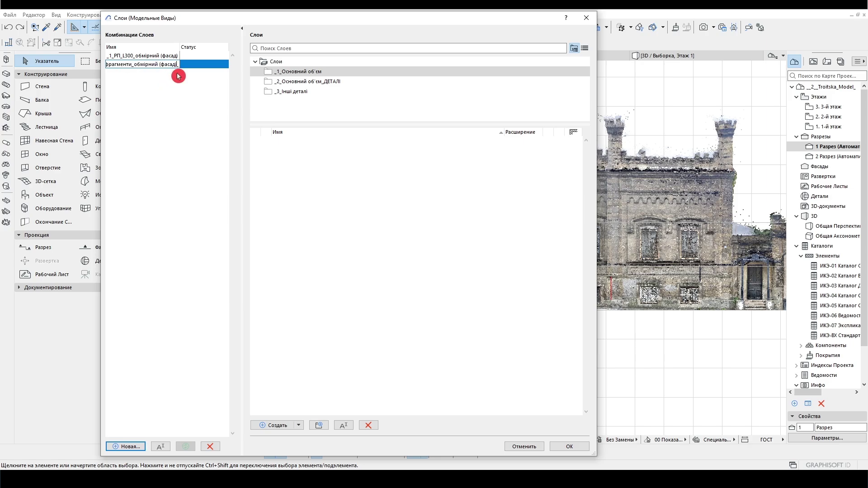
Step: Widen the dialog and its layer combinations list to fit the full names, and select the combination "_1_РП_L300_обмірний (фасад)"
left_click_drag(597, 106, 701, 106)
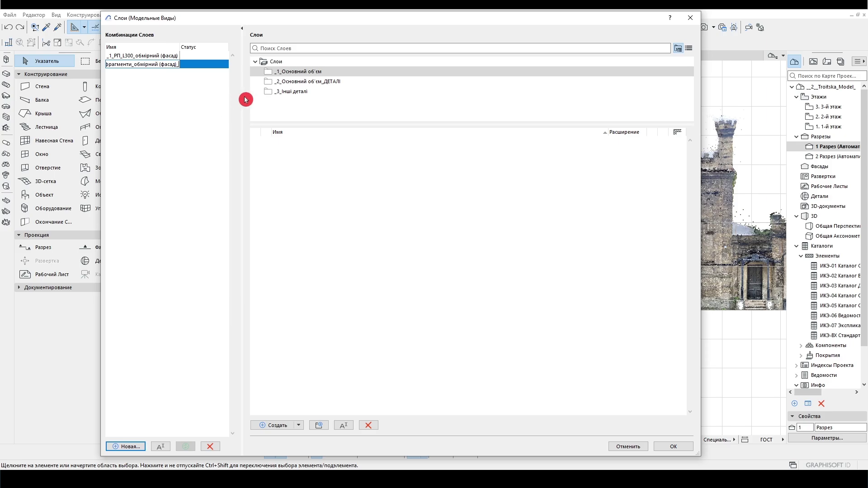
left_click_drag(245, 99, 333, 102)
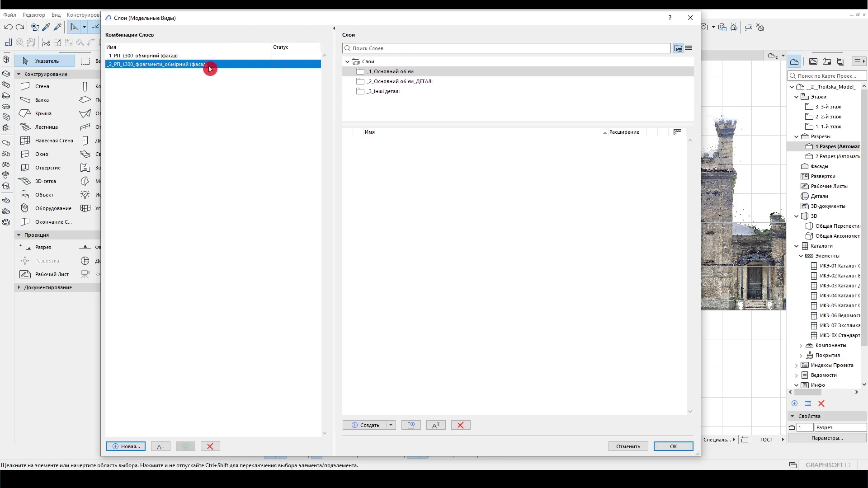
left_click(210, 67)
left_click(214, 64)
left_click(163, 62)
left_click(154, 61)
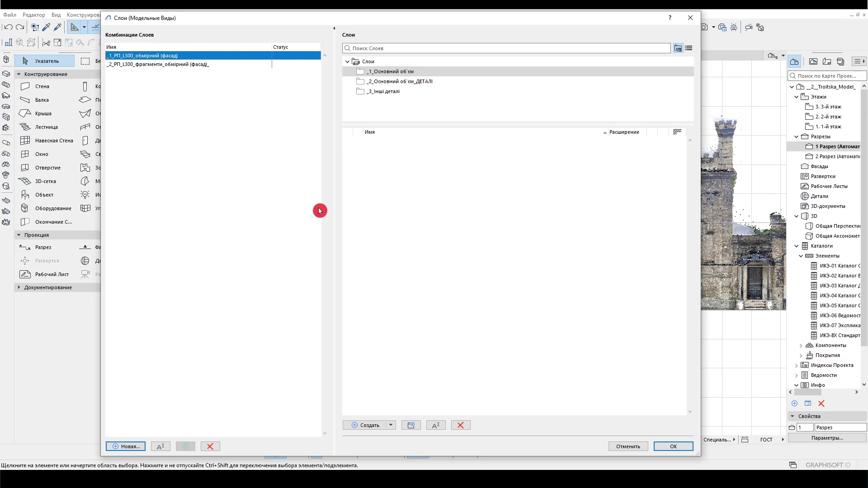
Step: Create a new layer in the folder "_1_Основний об'єм" and enter "_1_ОО_" as its name
left_click(389, 72)
double_click(392, 72)
left_click(400, 122)
left_click(402, 73)
left_click(410, 103)
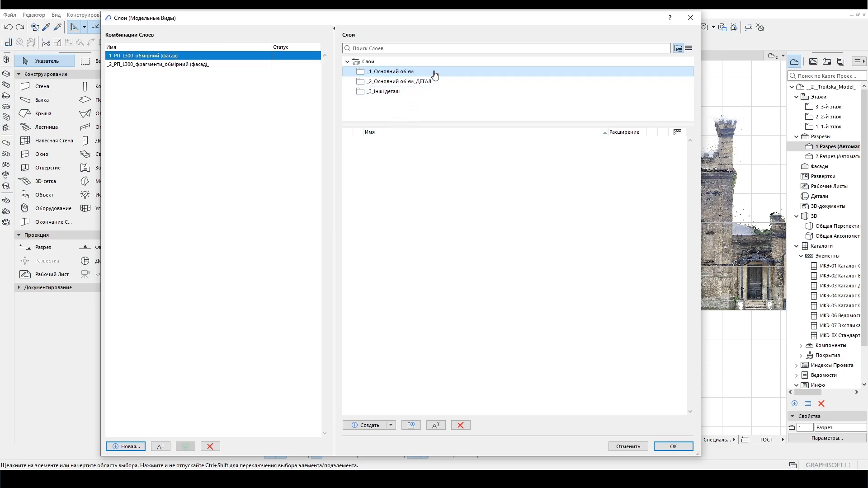
left_click(372, 429)
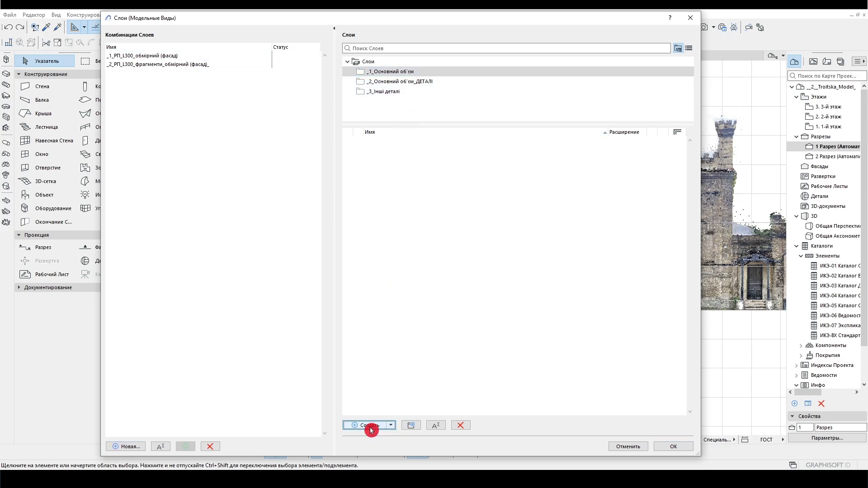
key("BackSpace")
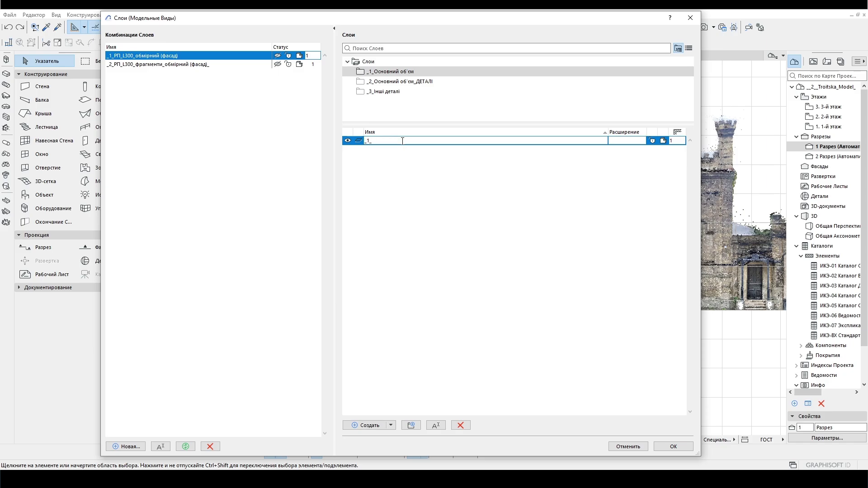
type("_1_")
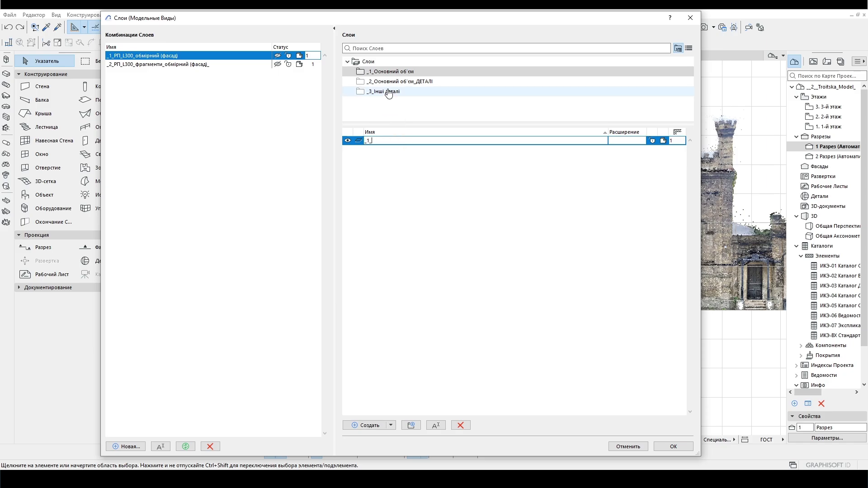
type("00_")
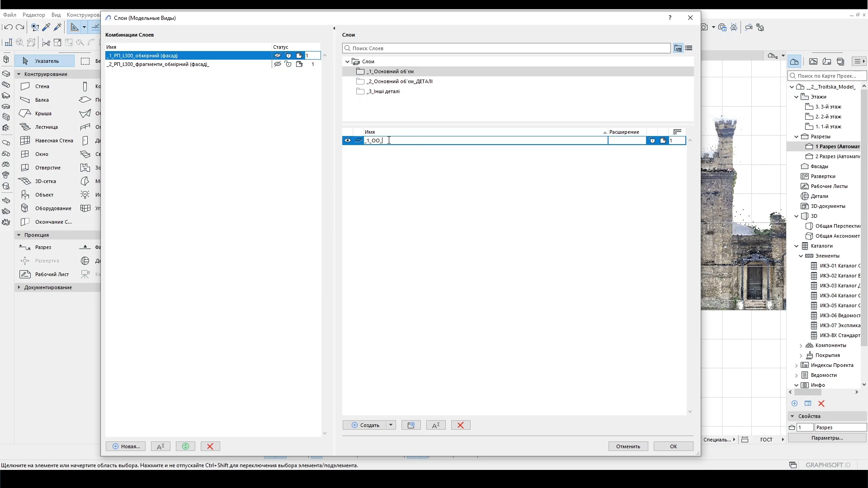
Step: Try to rename the folder "_1_Основний об'єм" as "_1_Основний Об'єм"
double_click(401, 71)
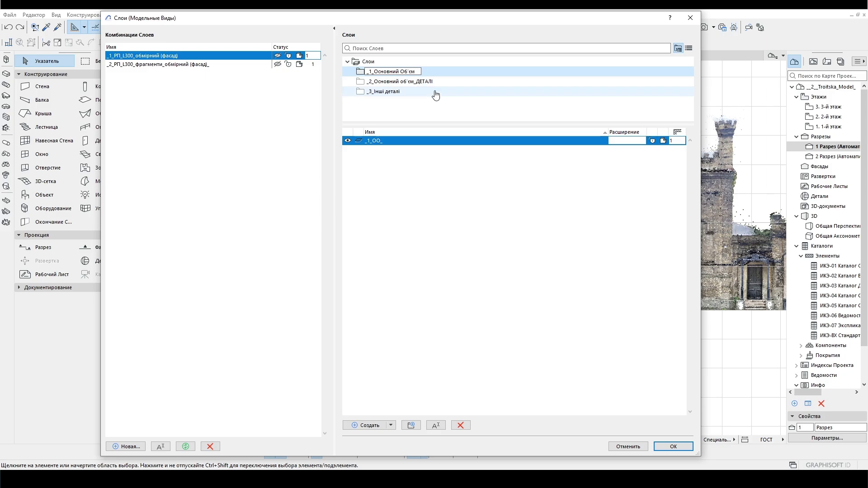
left_click(389, 94)
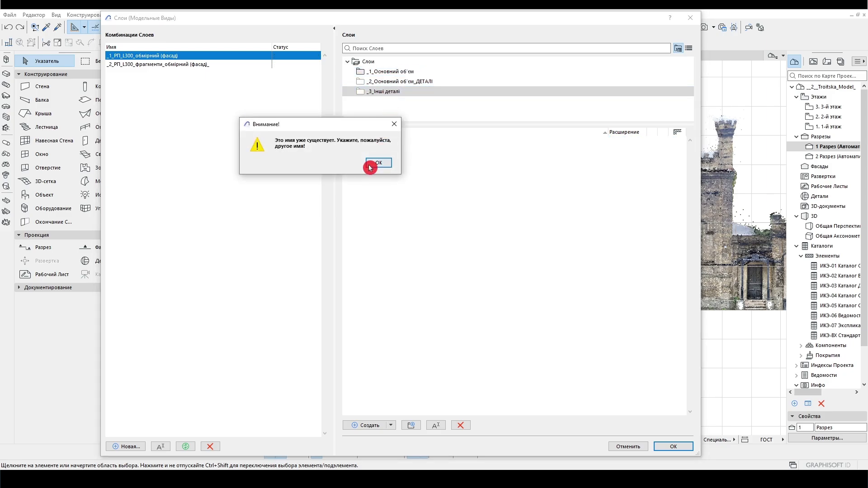
left_click(370, 162)
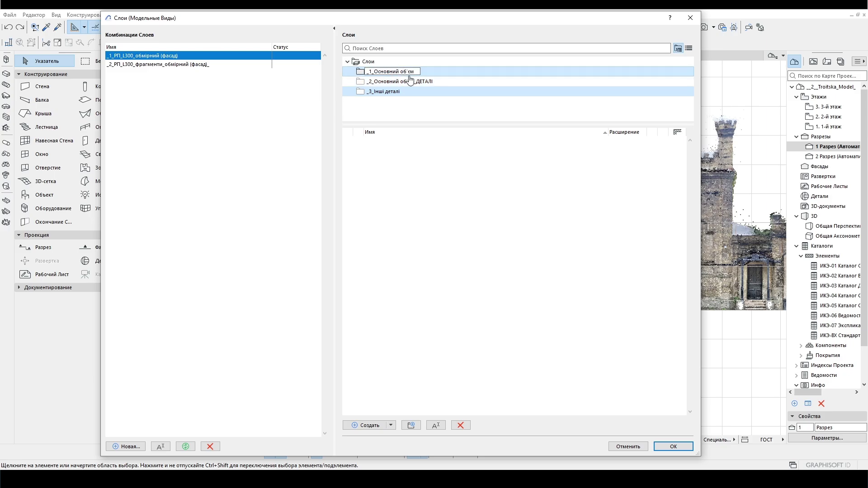
left_click(410, 78)
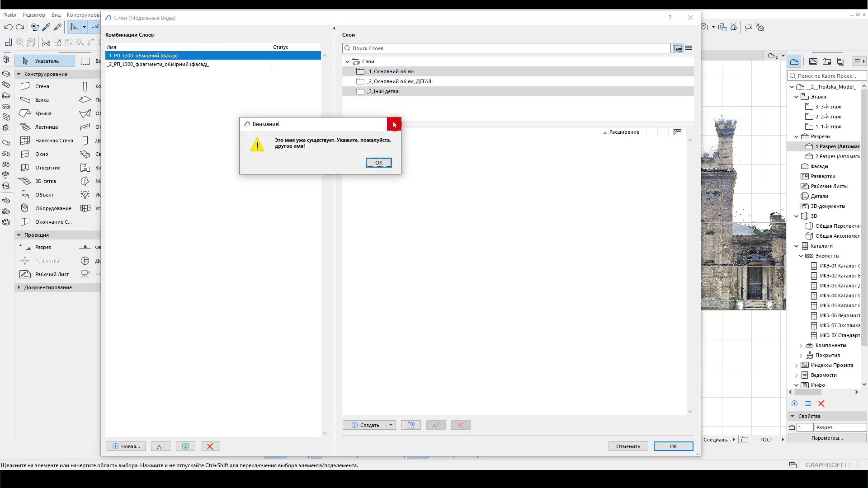
left_click(393, 124)
left_click(400, 72)
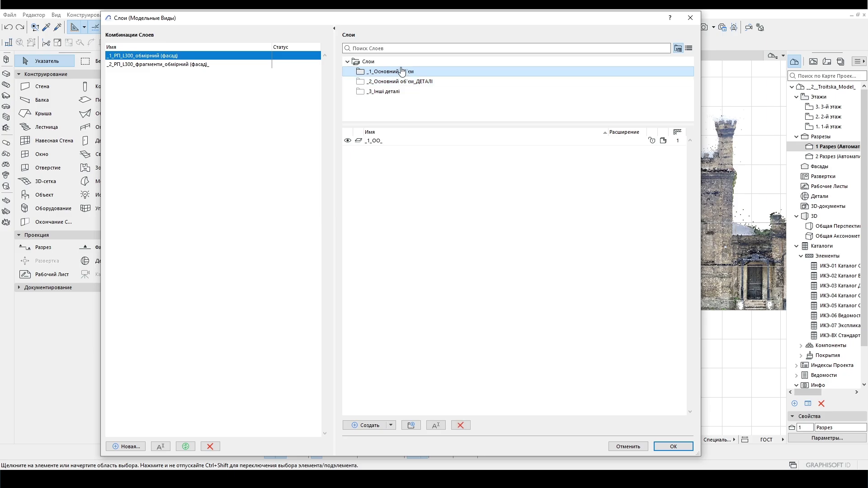
left_click(402, 75)
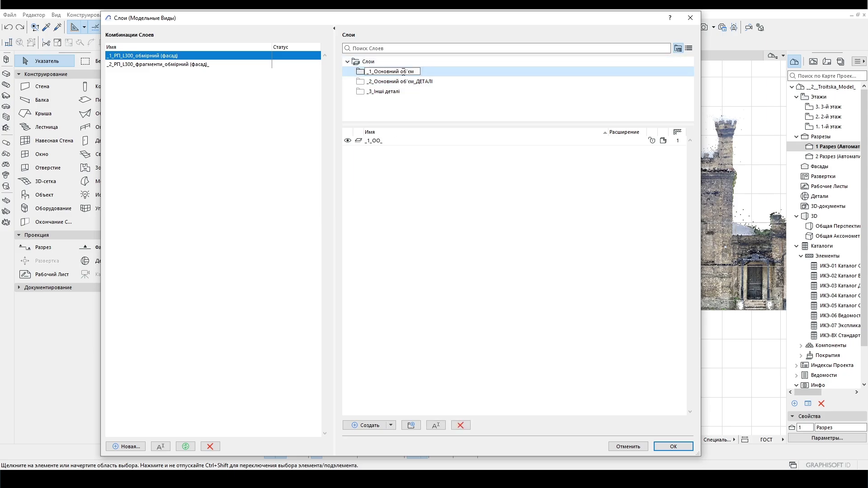
left_click(411, 83)
key("Return")
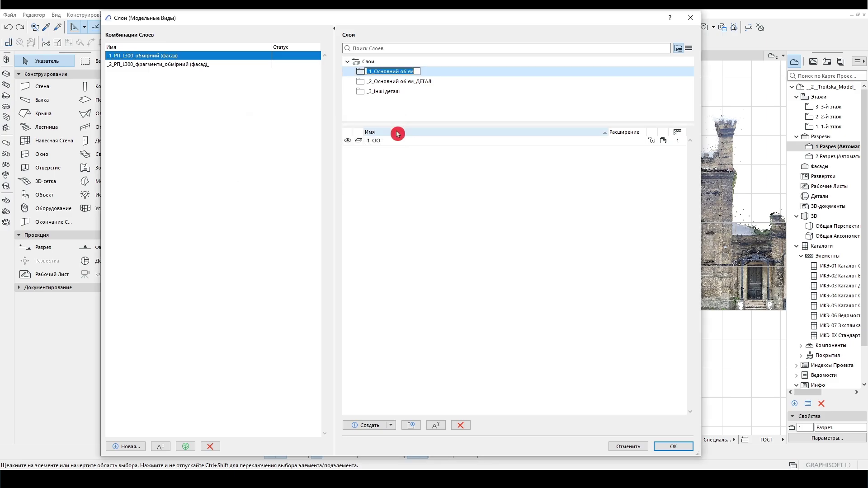
Step: Complete the name of the layer in the folder "_1_Основний об'єм" as "_1_ОО_Стіни" and select the full name for copying
left_click(389, 141)
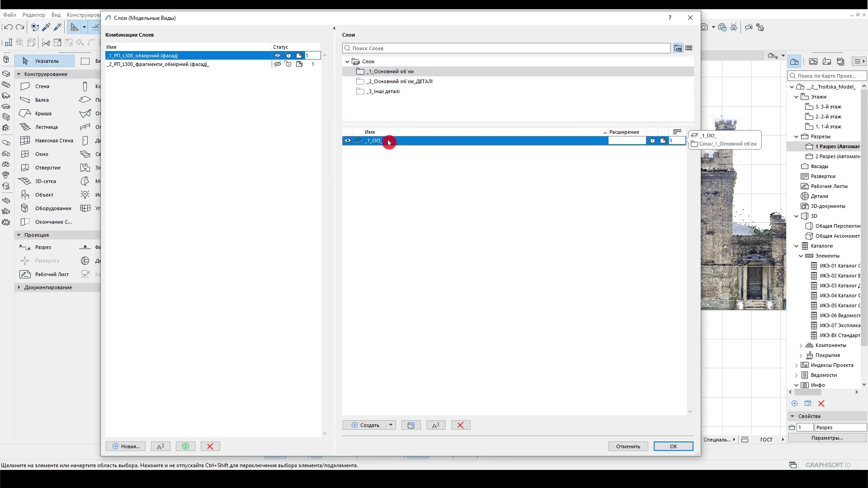
left_click(392, 142)
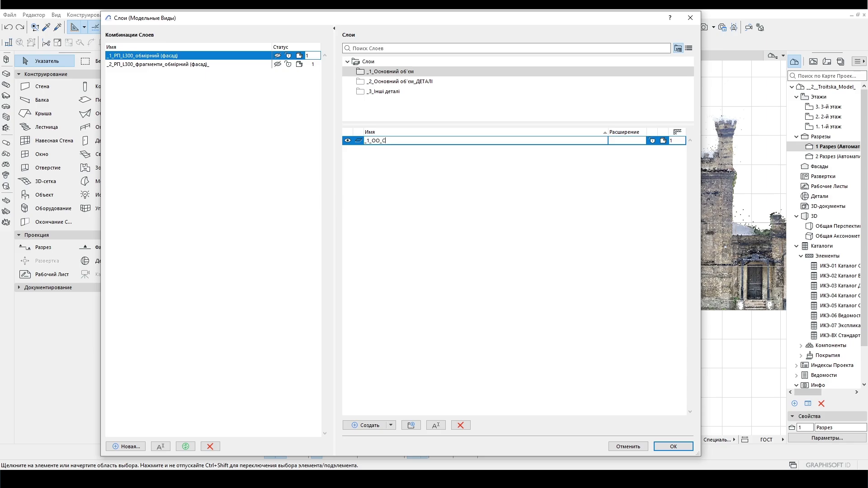
key("ctrl+a")
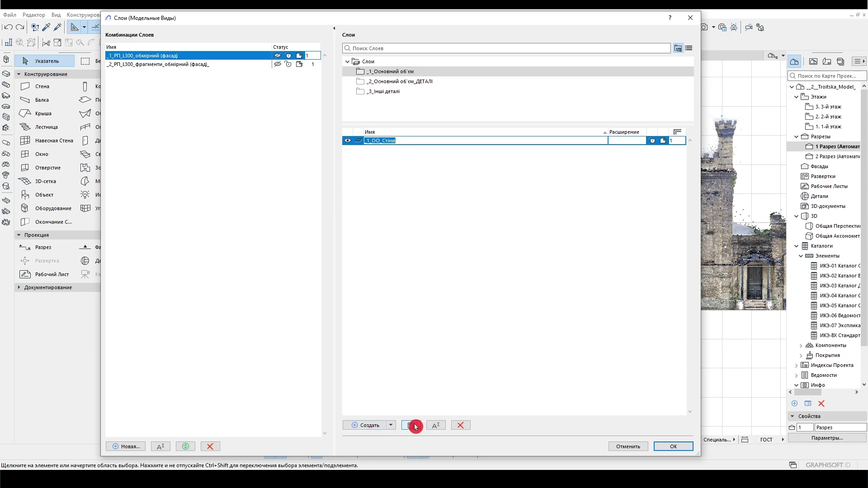
Step: Create a second layer from the copied name, numbered as "_2_ОО_Стіни"
left_click(391, 426)
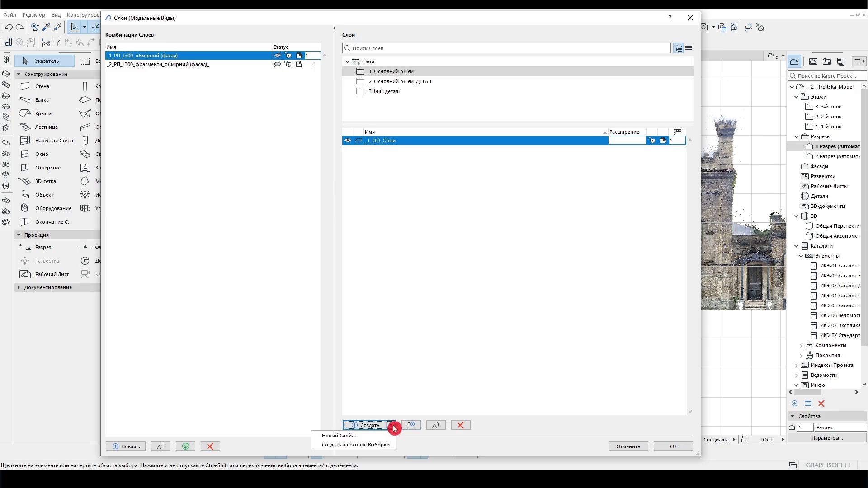
left_click(524, 429)
left_click(369, 427)
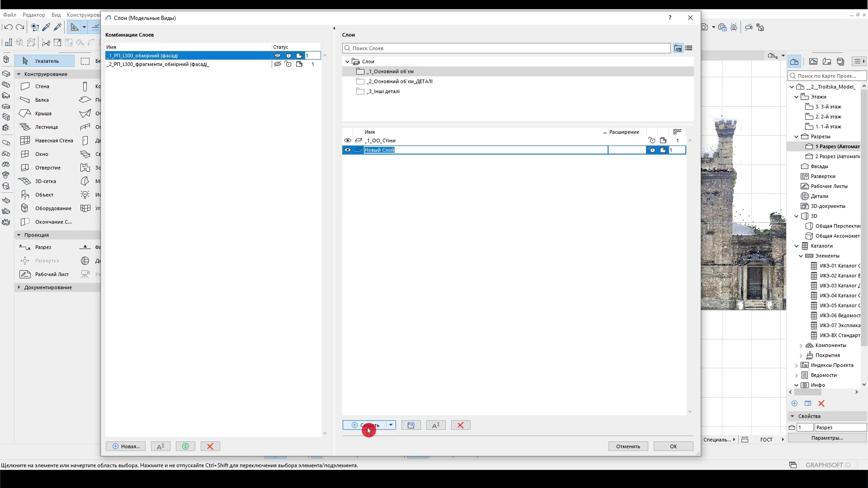
left_click(368, 150)
key("BackSpace")
type("2_ОО_Стіни")
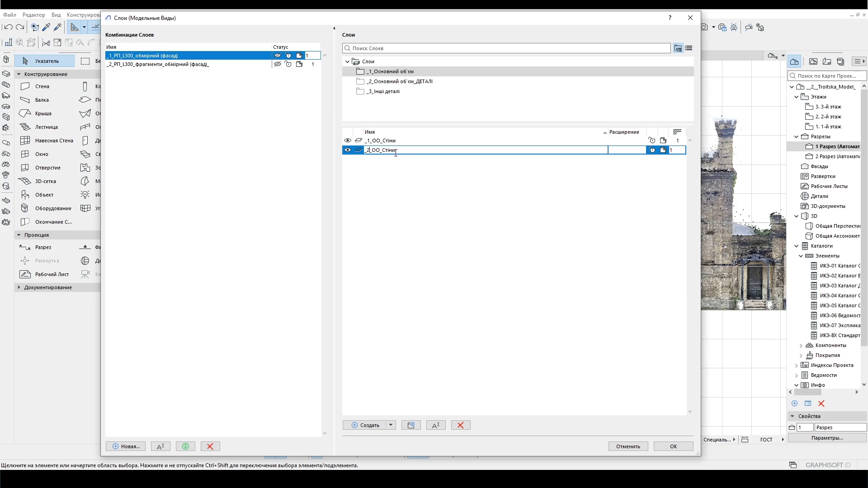
Step: Renumber the first layer as "_1_1_ОО_Стіни" and copy its name
left_click(368, 142)
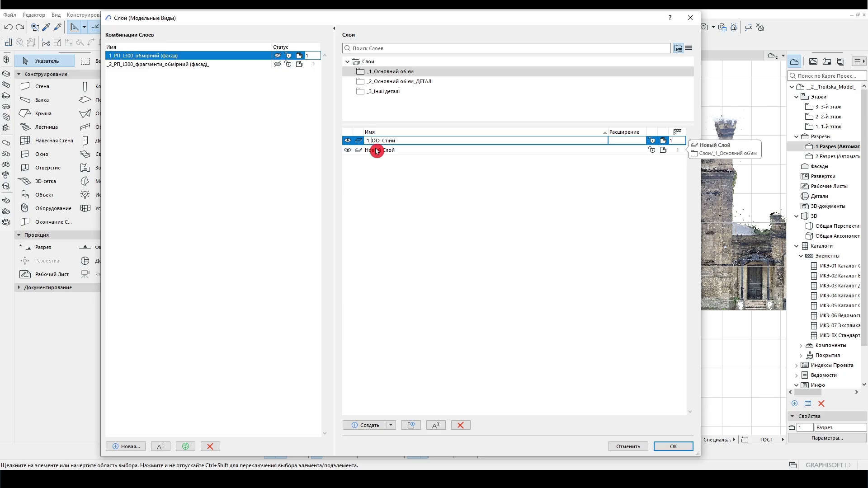
left_click(379, 152)
left_click(390, 142)
left_click(410, 141)
key("ctrl+c")
Step: Rename the second layer as "_1_2_ОО_Перекриття", reusing the copied name
left_click(387, 150)
left_click(384, 150)
type("_1_1_OO_Стіни")
left_click(379, 154)
key("BackSpace")
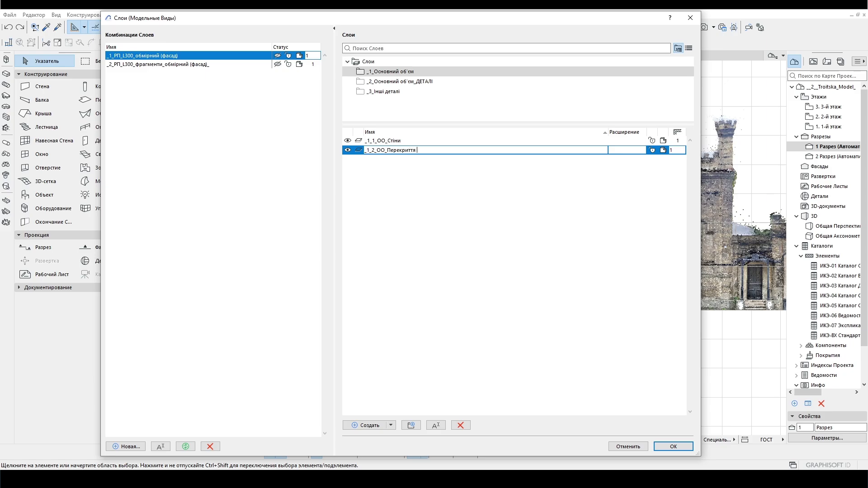
Step: Create a third layer from the copied floor layer name and name it "_1_3_ОО_Колона"
left_click(369, 425)
type("_1_2_ОО_Перекриття")
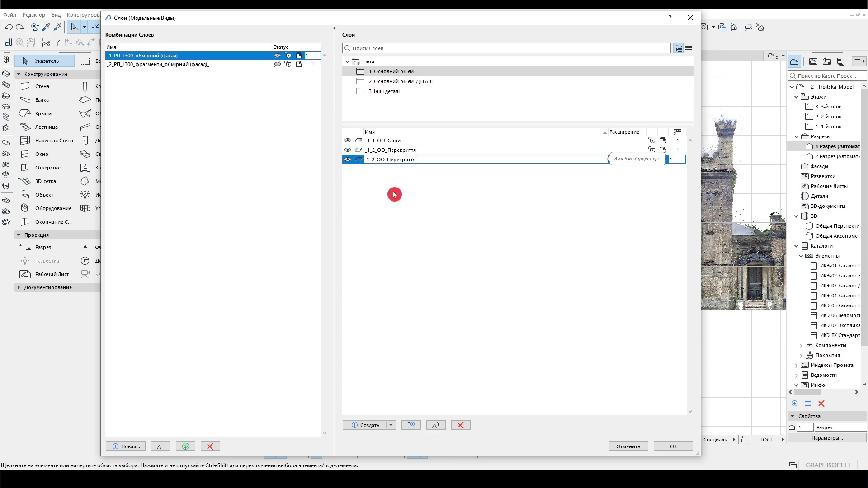
left_click(377, 160)
key("BackSpace")
type("3")
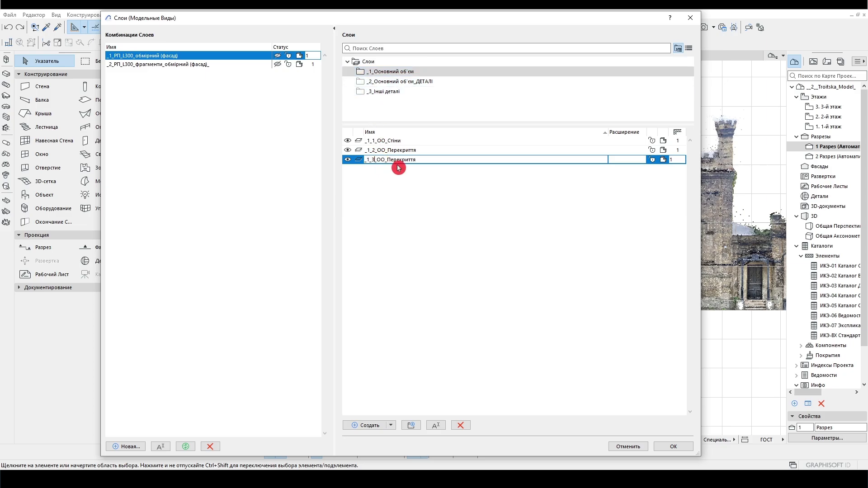
left_click(420, 205)
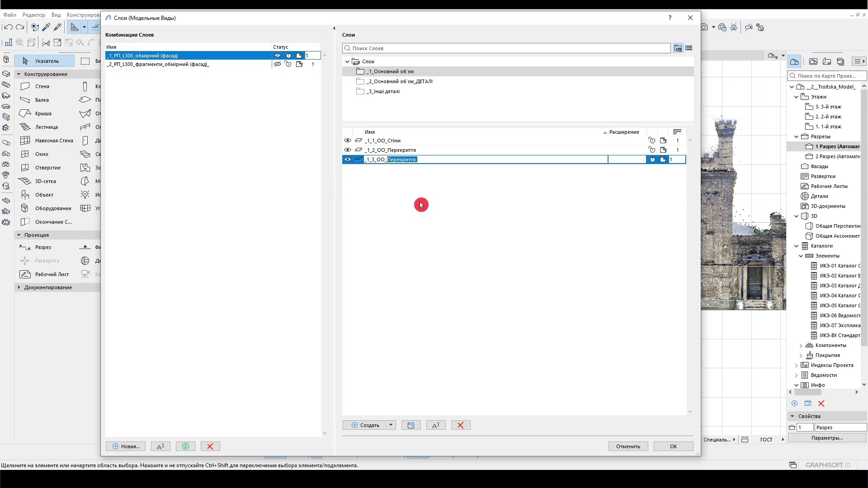
type("Колона")
left_click(445, 179)
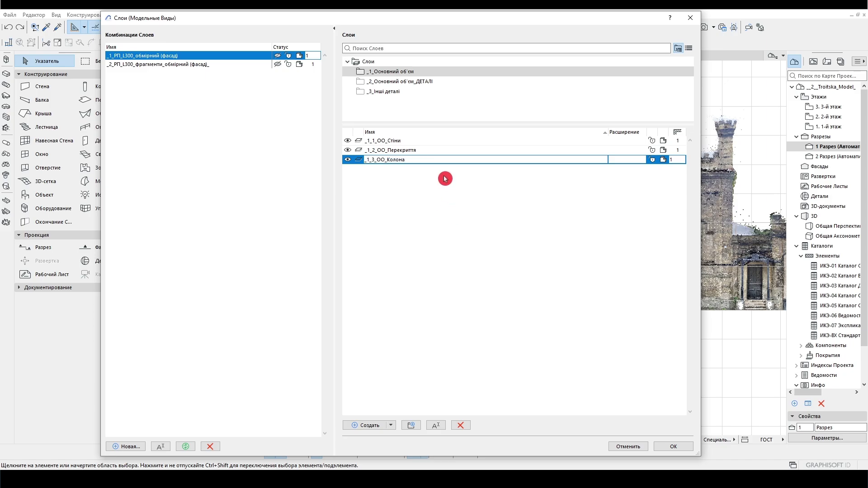
left_click(436, 166)
left_click(588, 373)
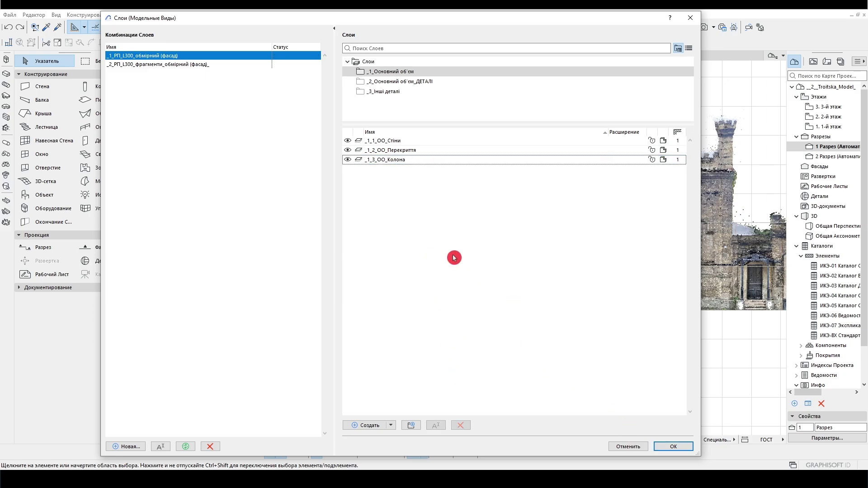
Step: Create a profile wall layer from the first layer's copied name and name it "_1_1_2_ОО_Стіни (профіль)"
left_click(400, 144)
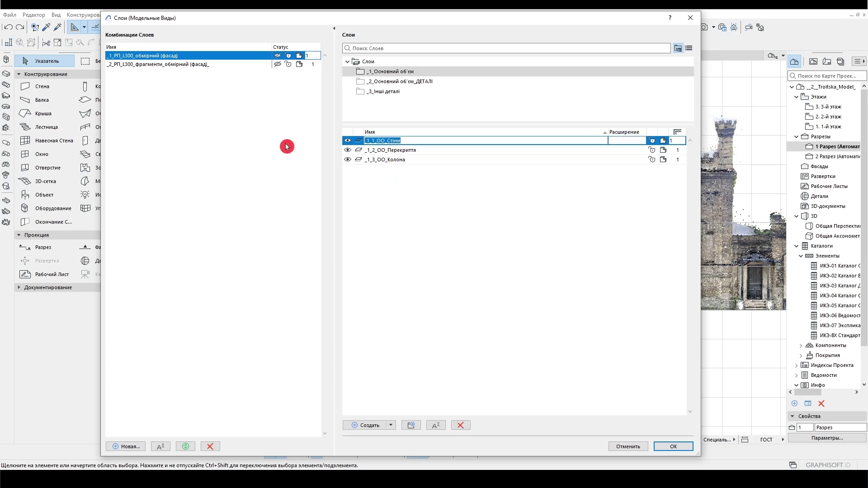
left_click(367, 425)
key("ctrl+v")
left_click(378, 169)
type("2")
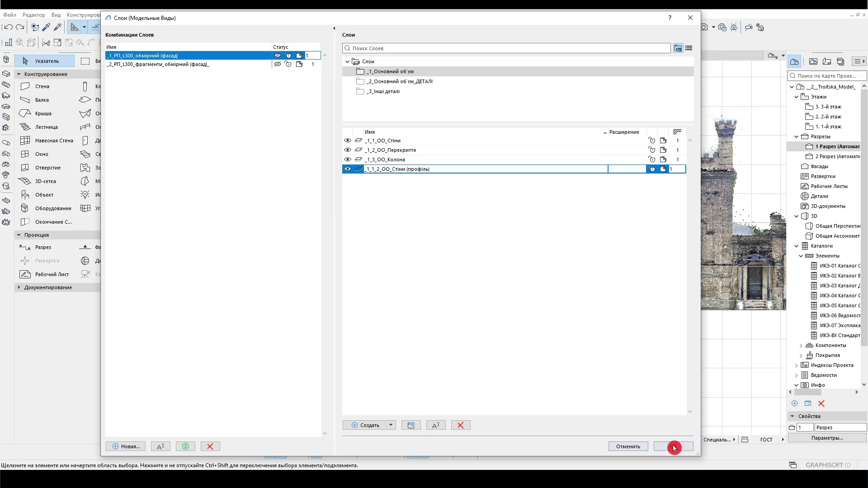
left_click(467, 347)
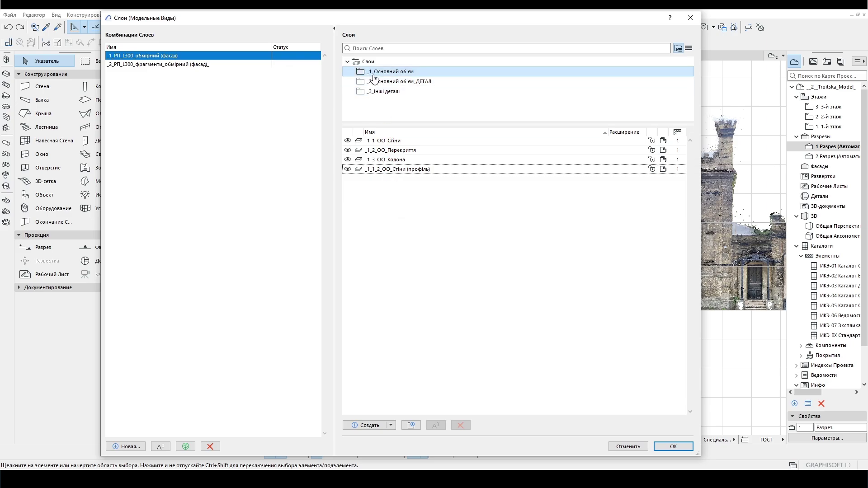
left_click(383, 106)
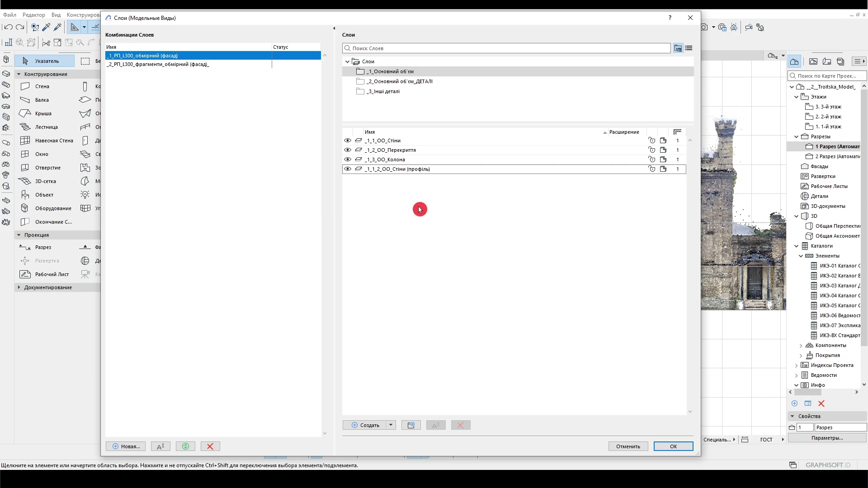
left_click(419, 169)
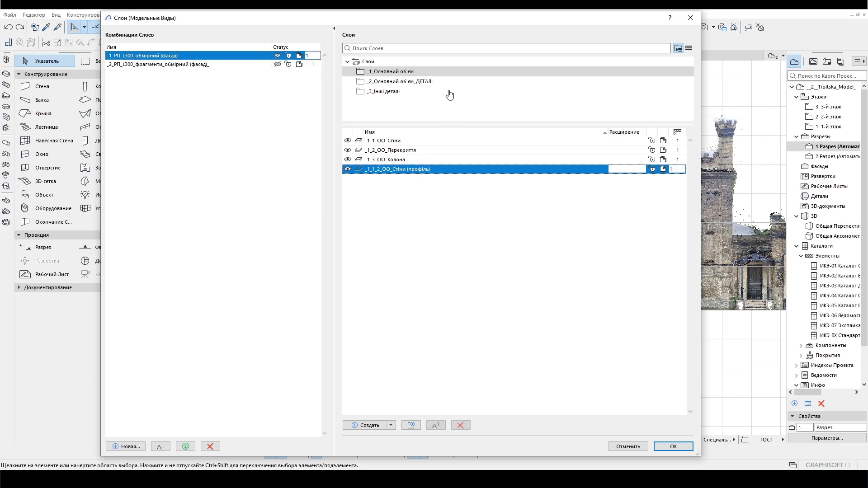
left_click_drag(413, 17, 436, 39)
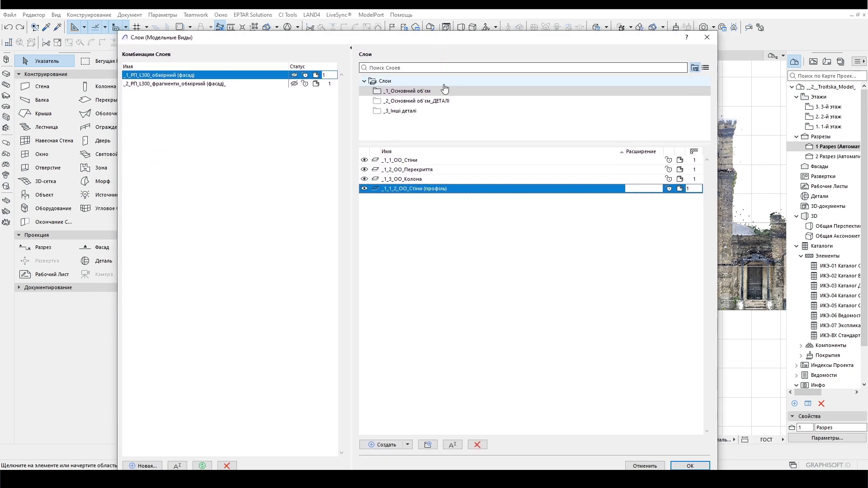
left_click(429, 124)
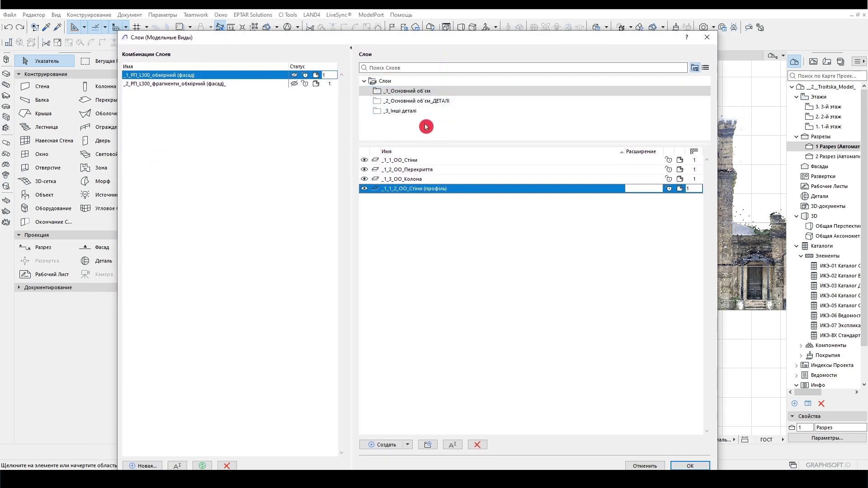
Step: Create a new folder in the root layer folder "Слои" and name it "__2D елементи"
left_click(385, 81)
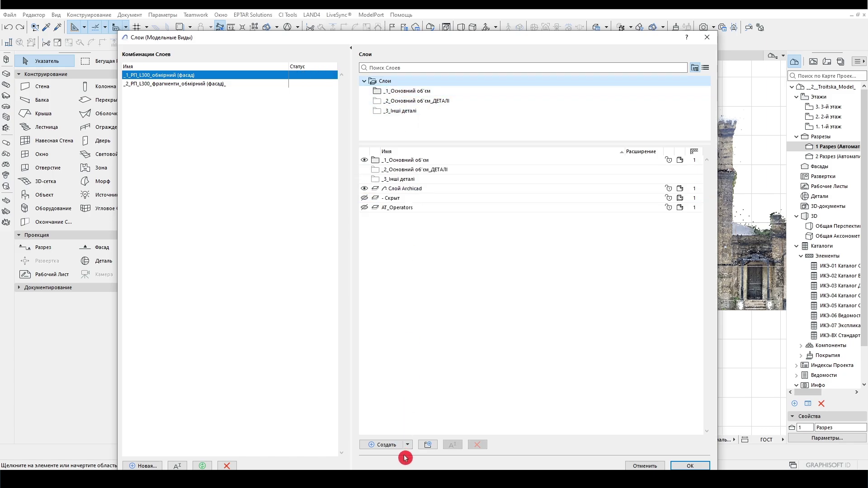
left_click(428, 444)
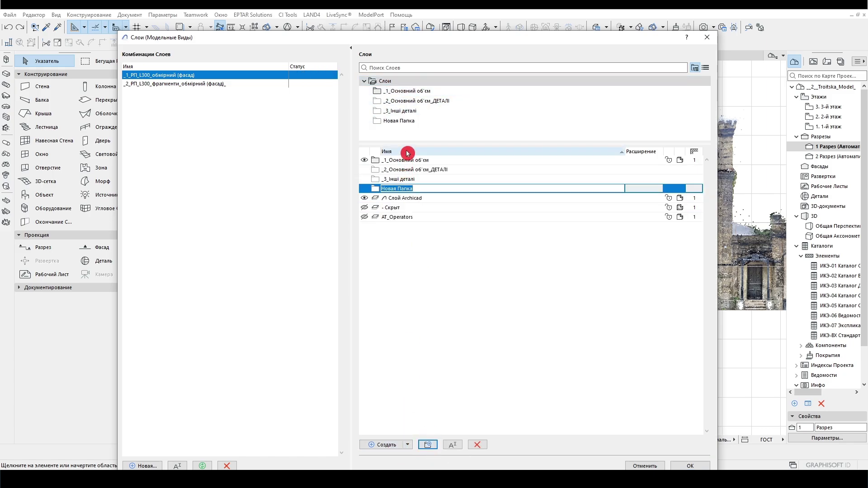
left_click(398, 121)
right_click(403, 121)
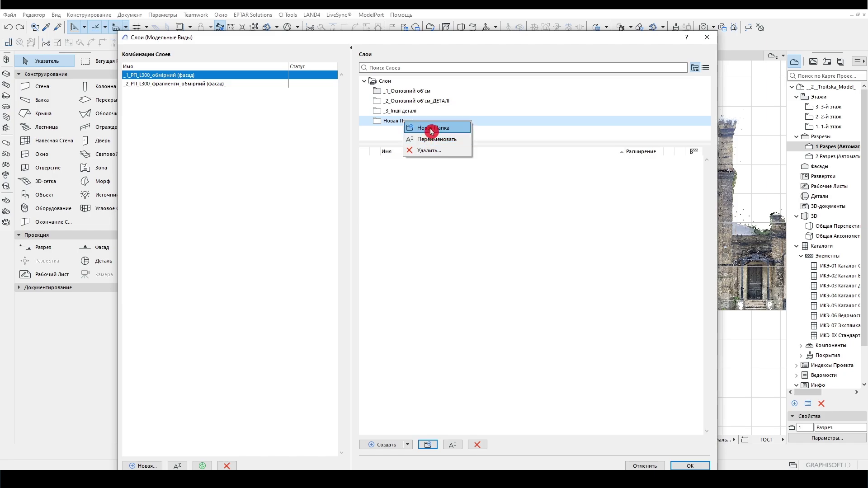
left_click(432, 130)
left_click(415, 120)
key("BackSpace")
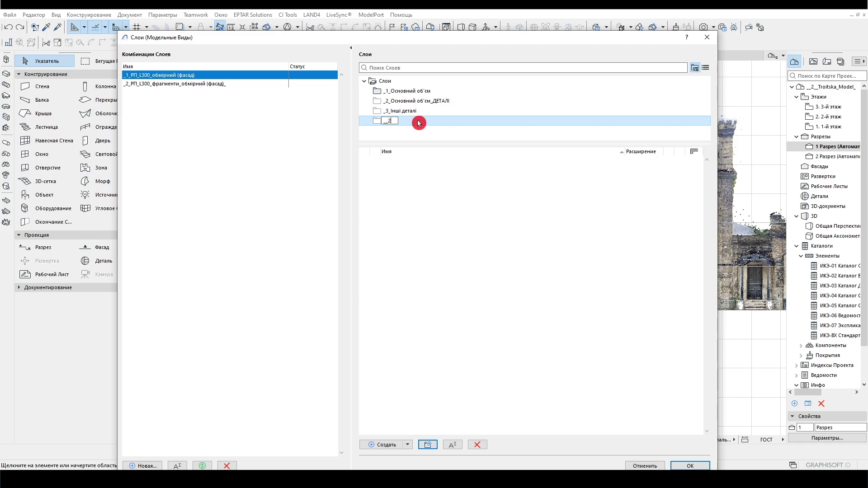
type("__2d")
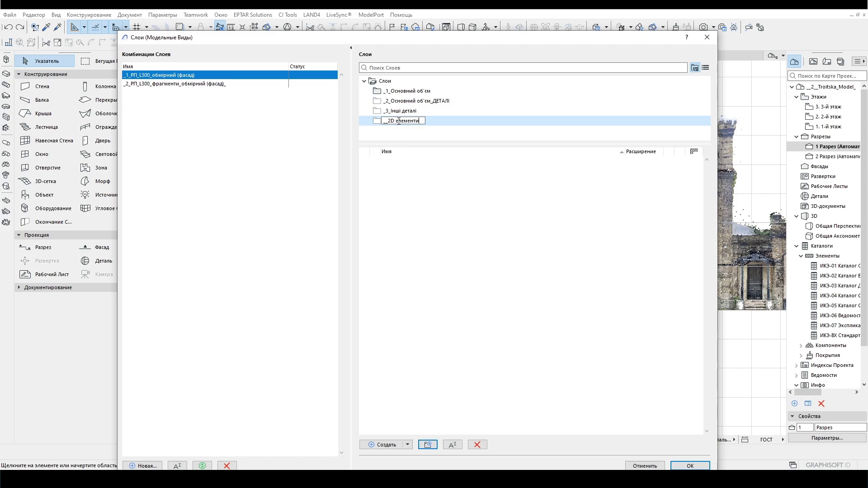
key("Return")
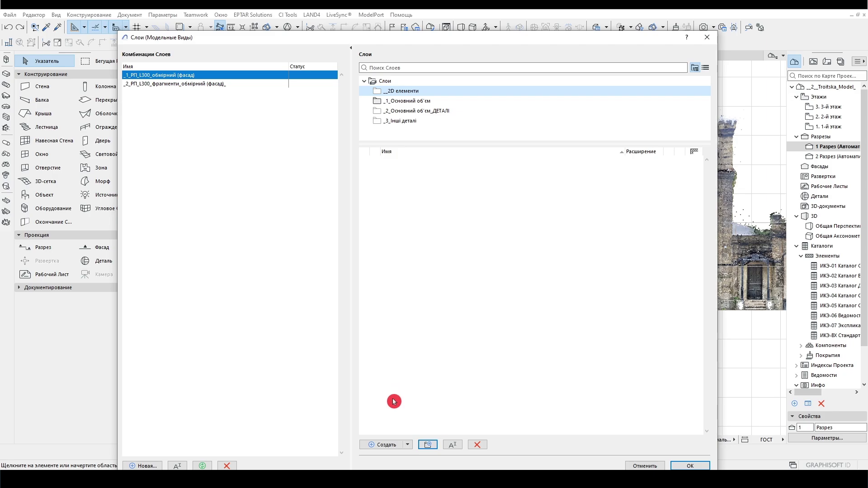
Step: Create a new layer named "_1_лінії" in the folder "__2D елементи"
left_click(382, 444)
type("_")
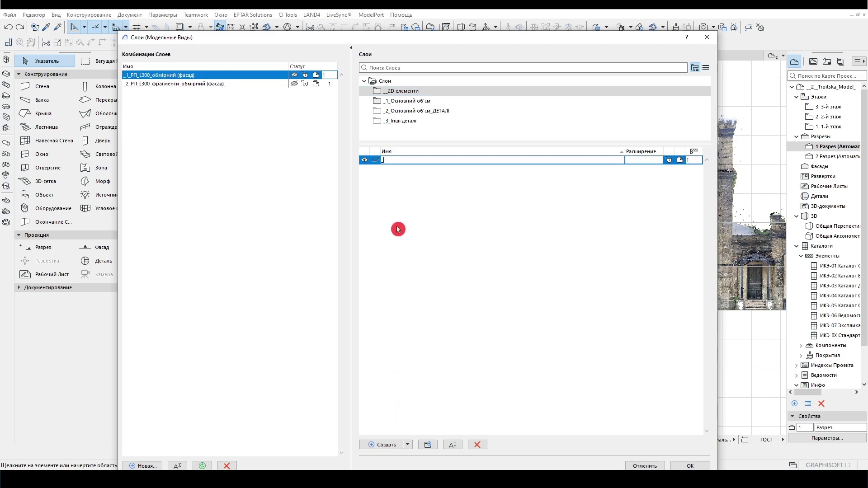
type("1_лінії")
Step: Create a second layer in the folder "__2D елементи" from the copied lines layer name and name it "_2_штрирховка"
left_click_drag(405, 161, 345, 160)
key("ctrl+c")
left_click(382, 445)
key("ctrl+v")
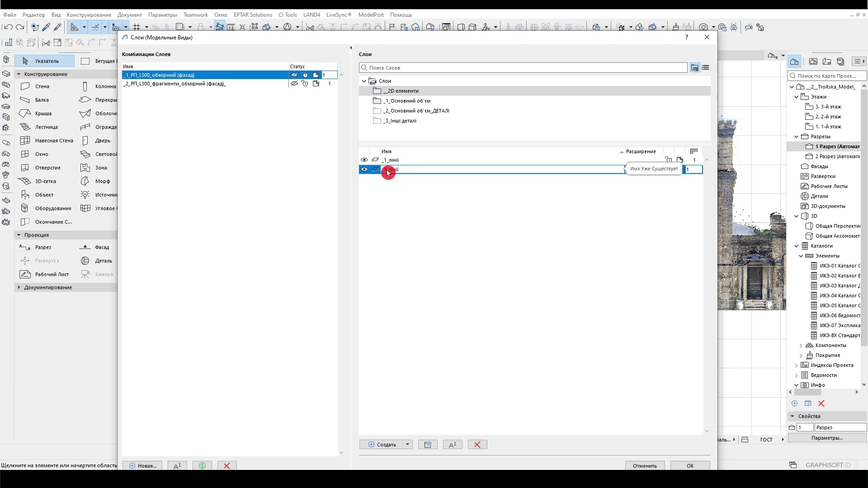
key("BackSpace")
type("2")
double_click(390, 170)
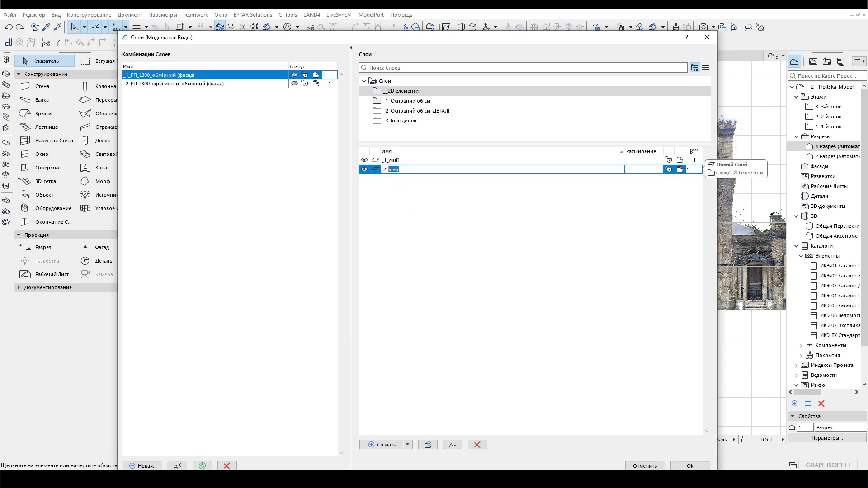
type("штрирховка")
key("Return")
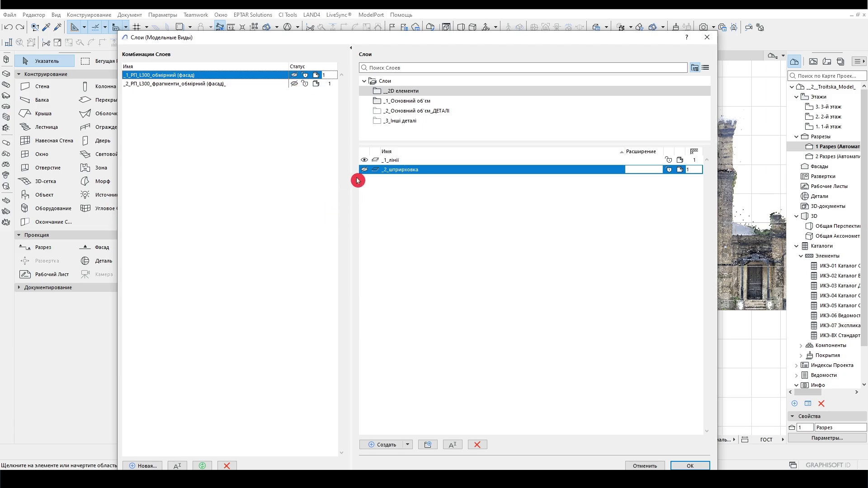
Step: Turn on the visibility of the layers "_1_лінії" and "_2_штрирховка" in both layer combinations
left_click(416, 160)
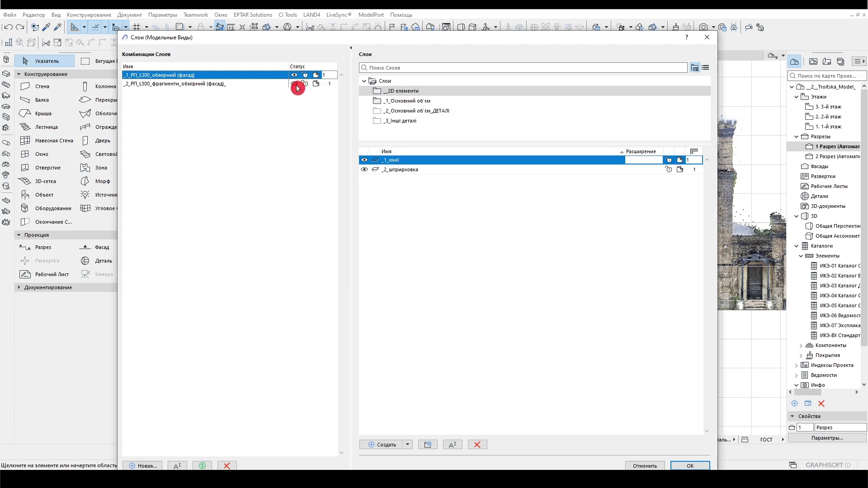
left_click(295, 84)
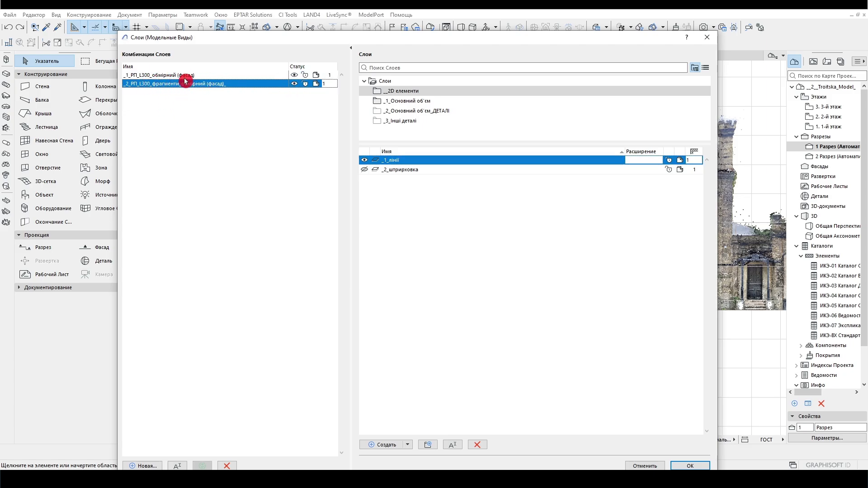
left_click(362, 169)
left_click(294, 74)
left_click(396, 161)
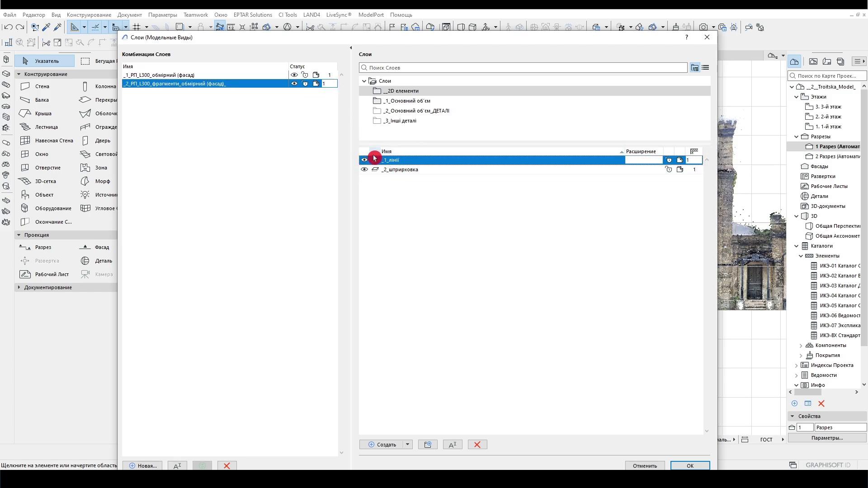
Step: Turn on the visibility of all four layers in the folder "_1_Основний об'єм" for the layer combinations
left_click(394, 100)
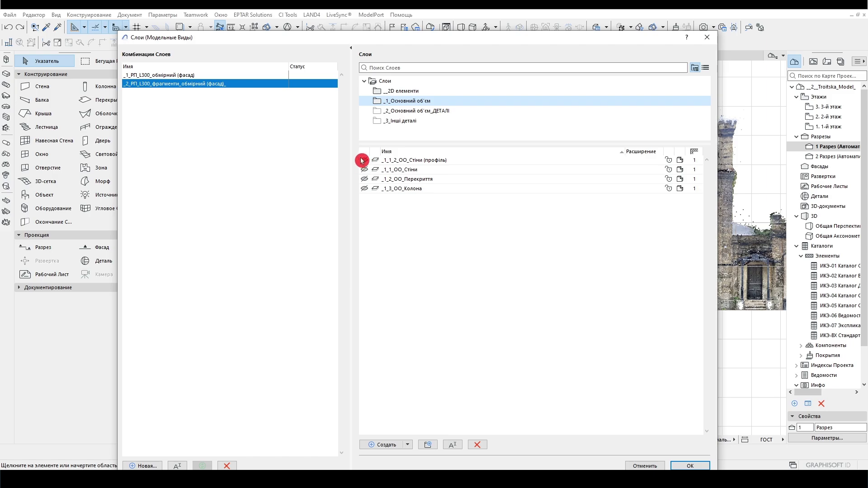
left_click(363, 161)
left_click(364, 170)
left_click(364, 179)
left_click(364, 189)
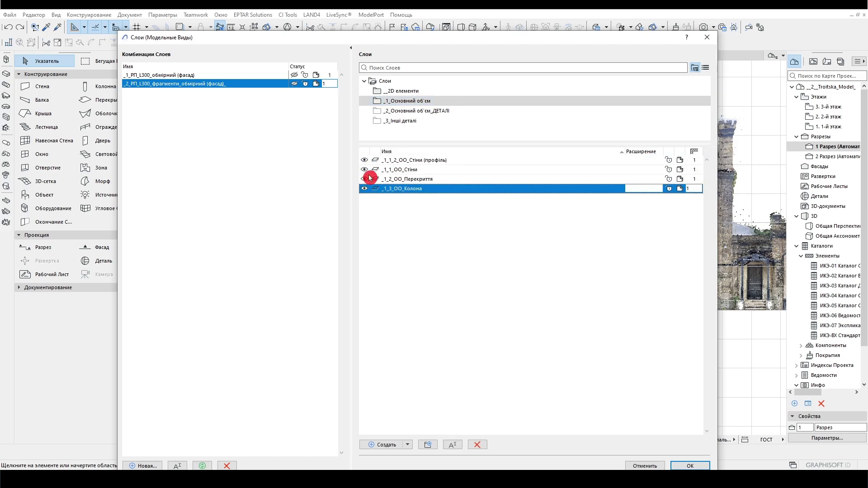
left_click(294, 75)
left_click(294, 83)
left_click_drag(361, 189, 364, 160)
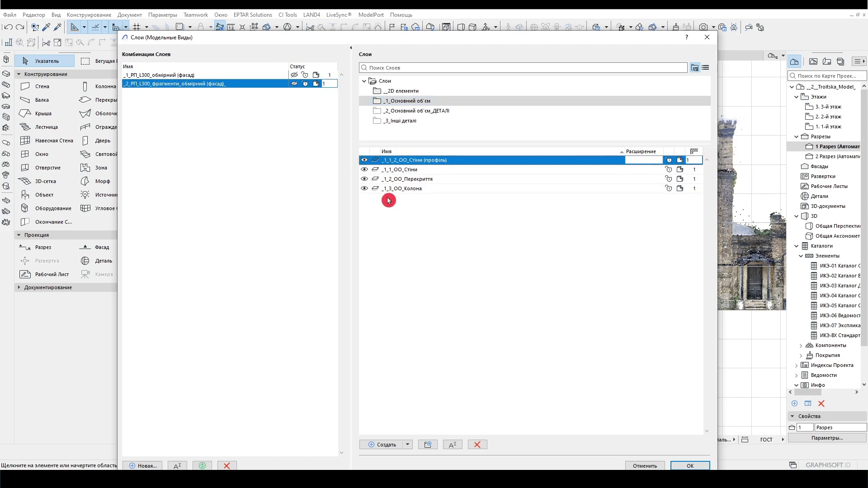
Step: Update the combination "_2_РП_L300_фрагменти_обмірний (фасад)_" with the layers "_1_1_ОО_Стіни" and "_1_2_ОО_Перекриття" shown
left_click(296, 76)
left_click(364, 170)
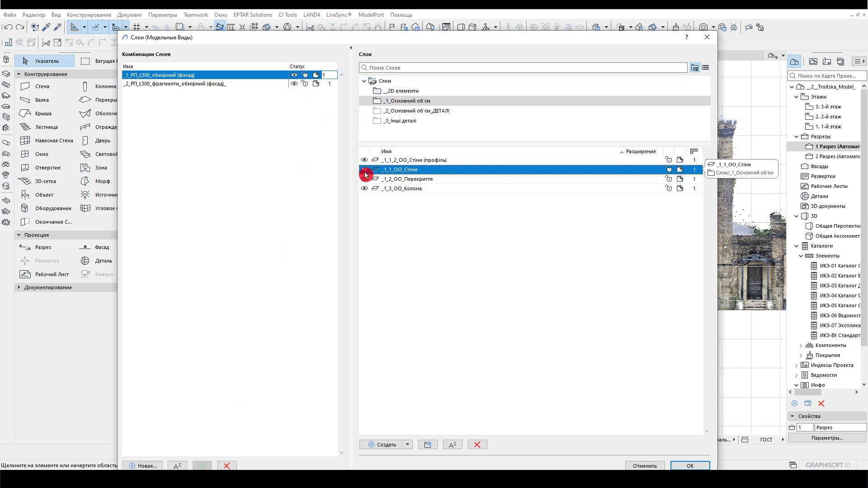
left_click(364, 178)
left_click(258, 85)
left_click(364, 169)
left_click(364, 179)
left_click(202, 465)
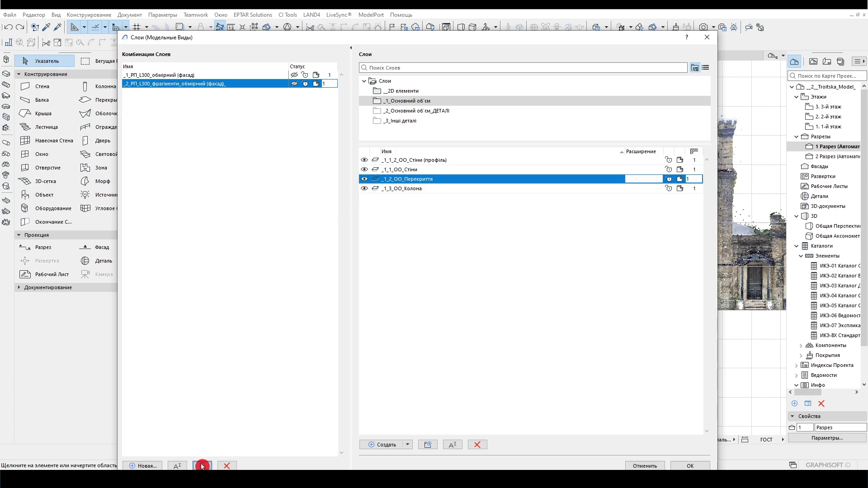
left_click_drag(346, 42, 333, 26)
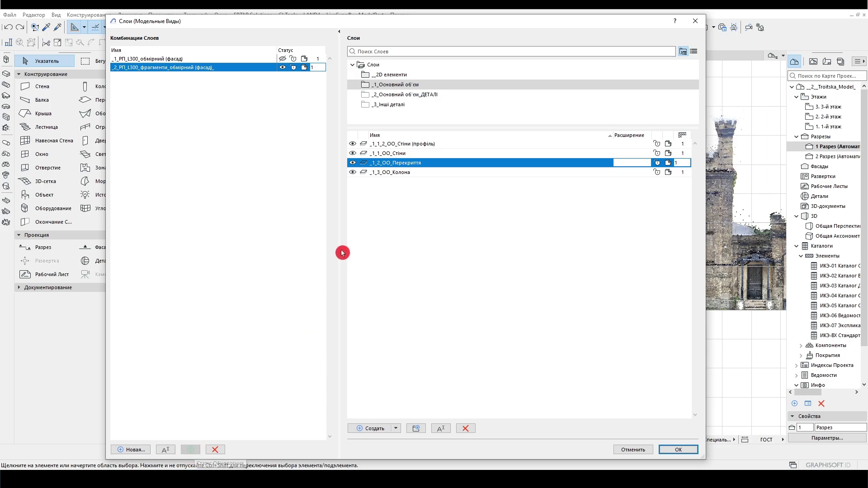
Step: Update the combination "_1_РП_L300_обмірний (фасад)" with the wall and floor layers of "_1_Основний об'єм" shown
left_click(192, 59)
left_click(353, 153)
left_click(353, 163)
left_click(193, 447)
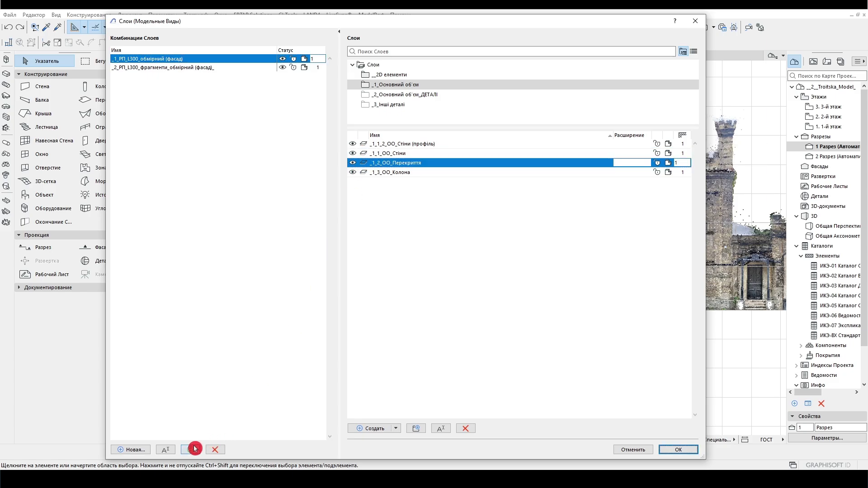
Step: Check the layer visibility of both combinations in the folders "__2D елементи", "_1_Основний об'єм" and the root folder
left_click(213, 67)
left_click(166, 60)
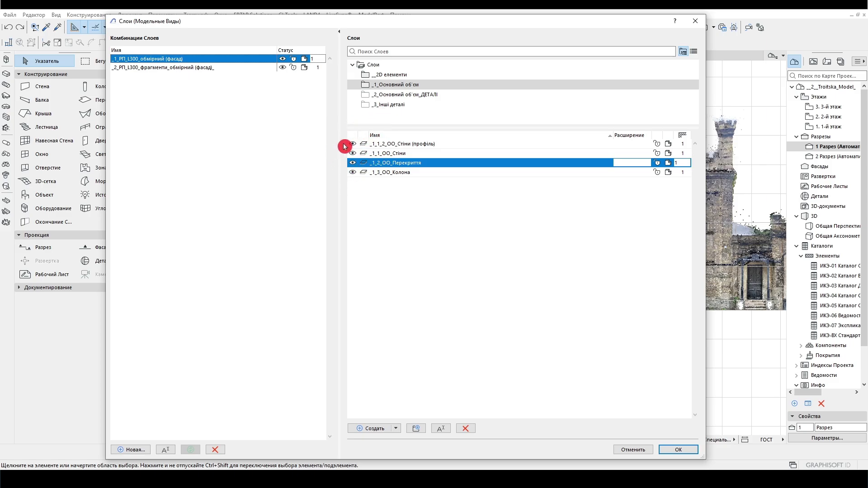
left_click(388, 74)
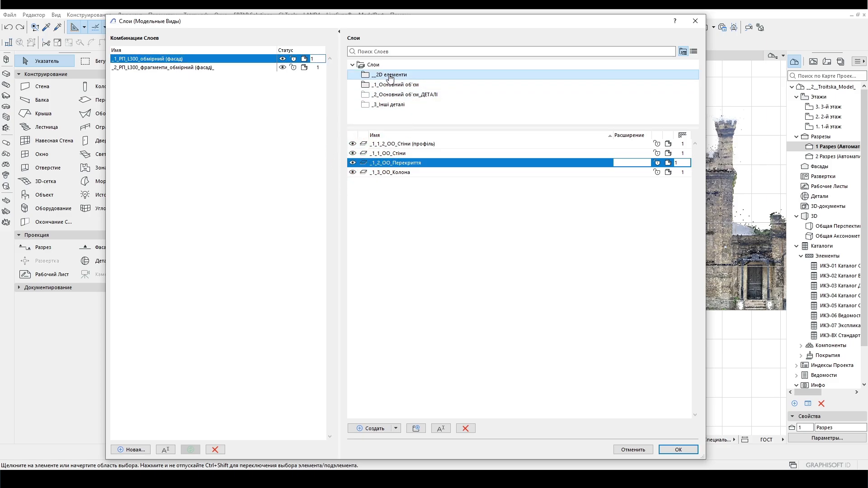
left_click(181, 68)
left_click(176, 60)
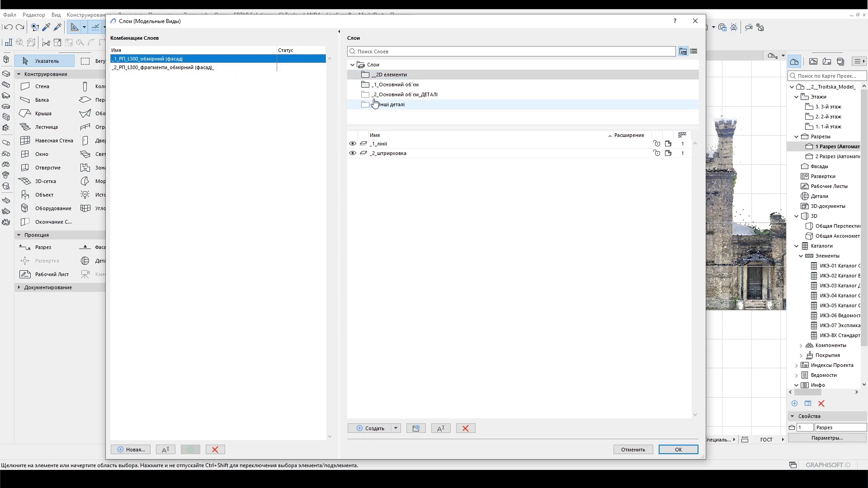
left_click(375, 84)
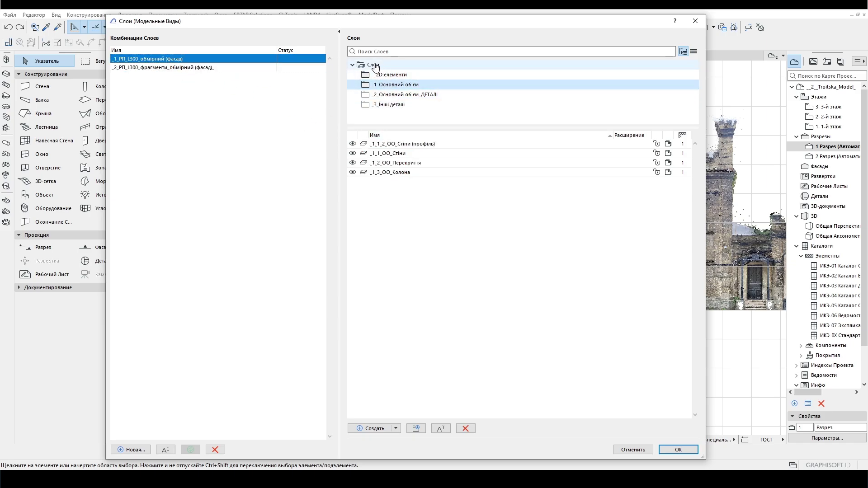
left_click(372, 65)
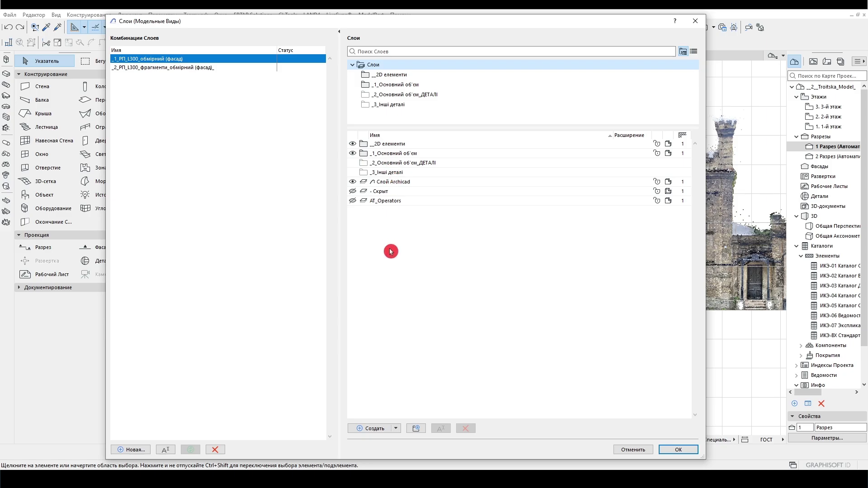
double_click(382, 144)
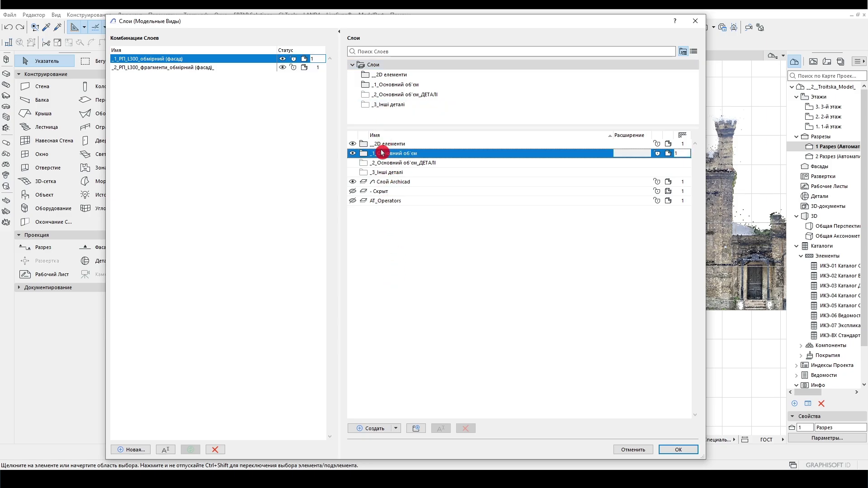
left_click(373, 65)
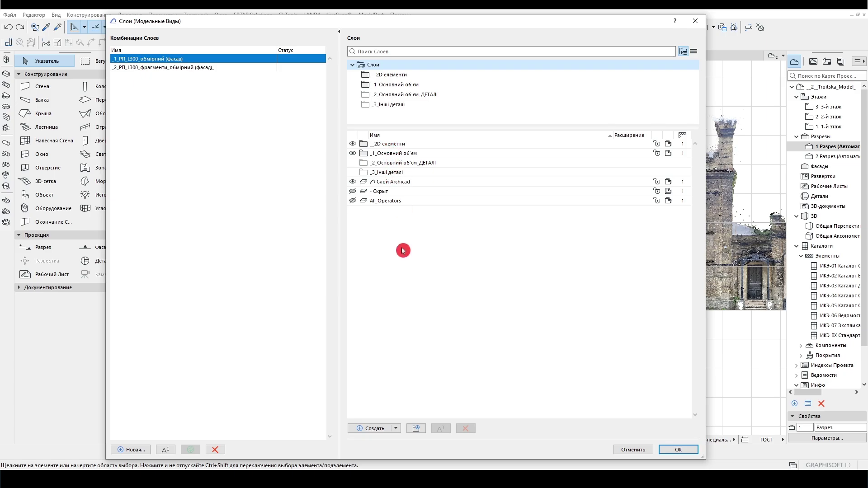
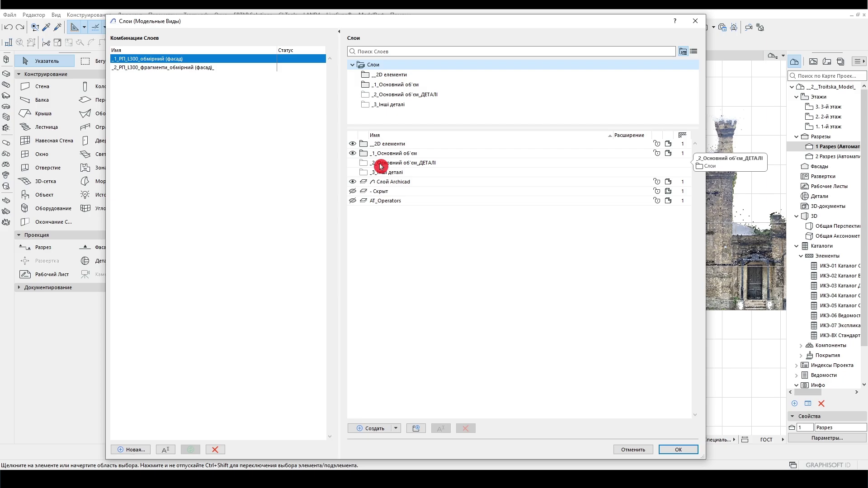
Step: Check the layers in the folder "_1_Основний об'єм", accept the layer settings and select the building's point cloud object
left_click(390, 84)
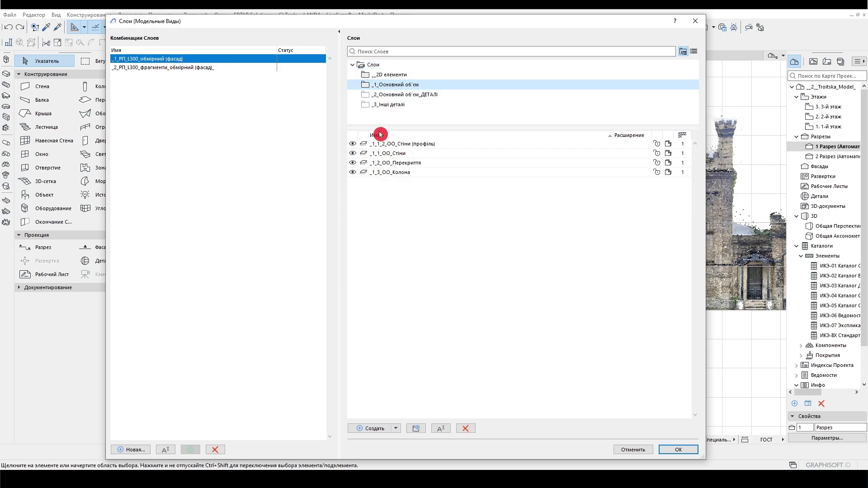
left_click(397, 143)
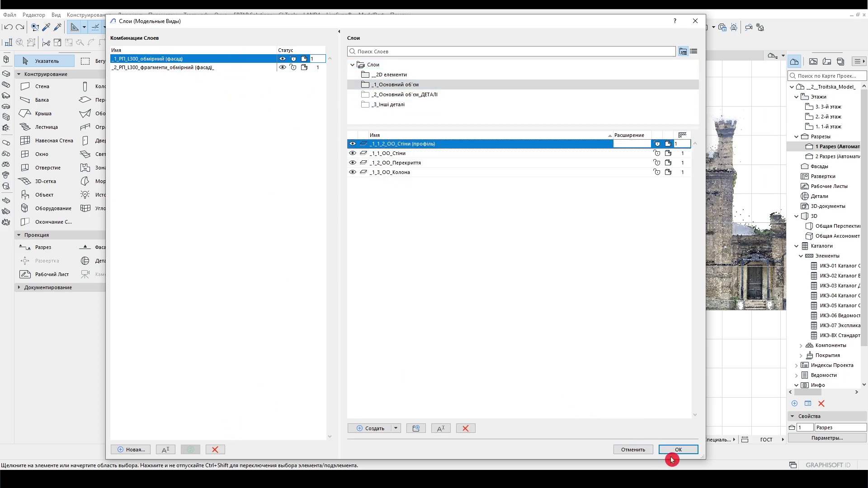
left_click(671, 451)
left_click(355, 194)
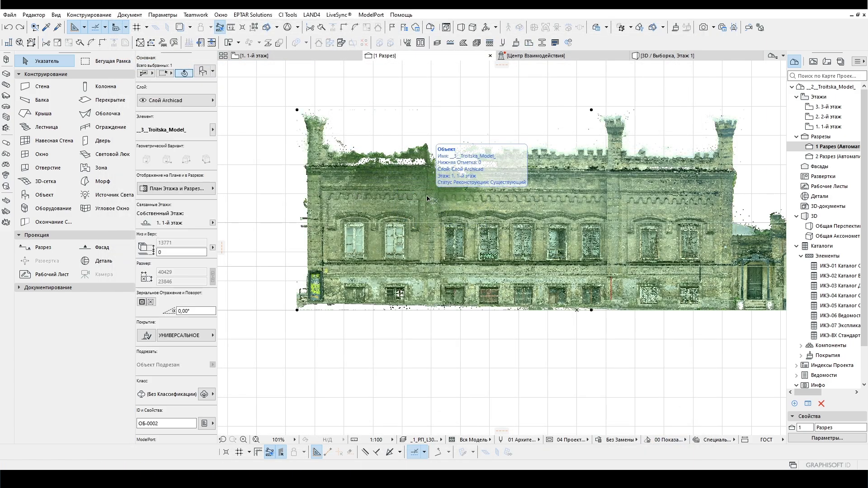
Step: Create a layer combination named "_0_РП_L300_СКАНОВАНА модель" alongside the two existing ones
key("ctrl+l")
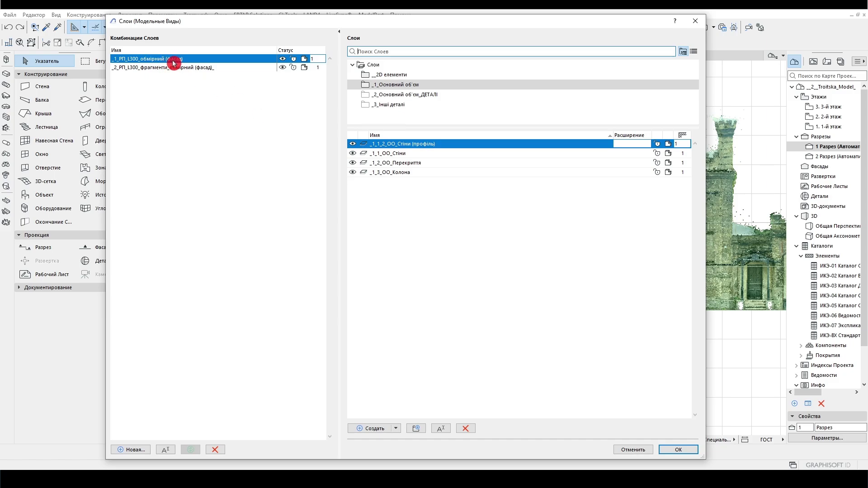
left_click(175, 63)
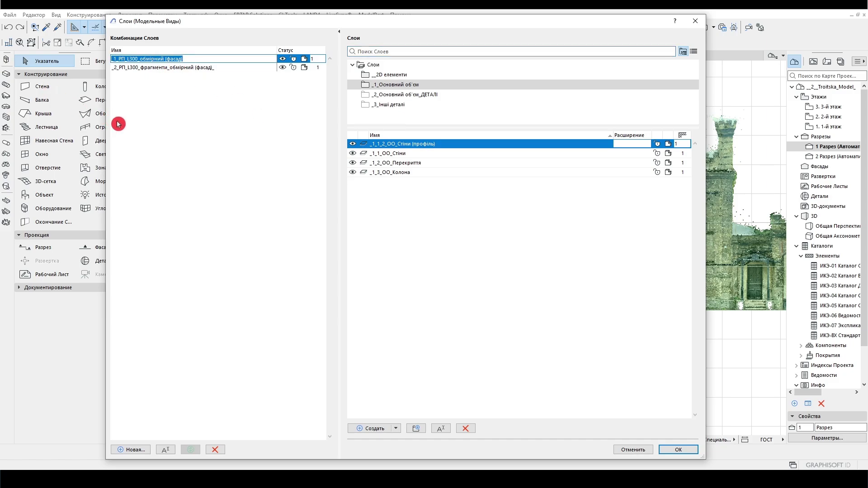
left_click(141, 452)
left_click(129, 77)
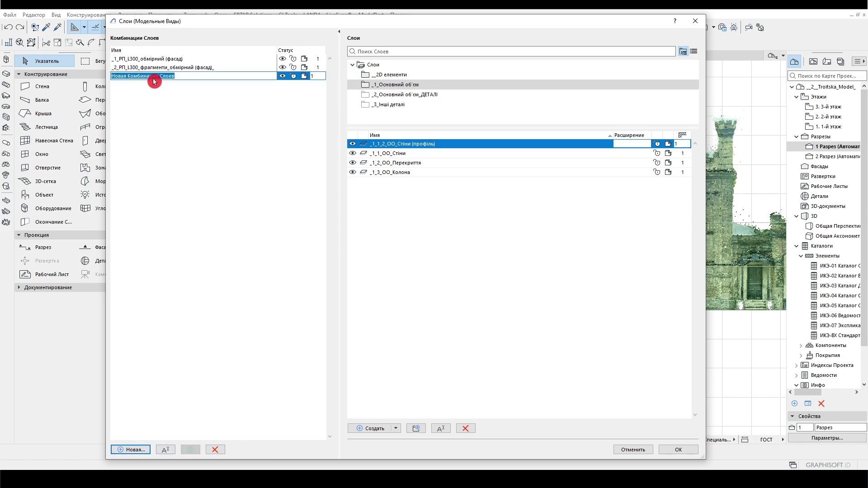
key("BackSpace")
type("00_обмірний (фасад")
left_click(146, 97)
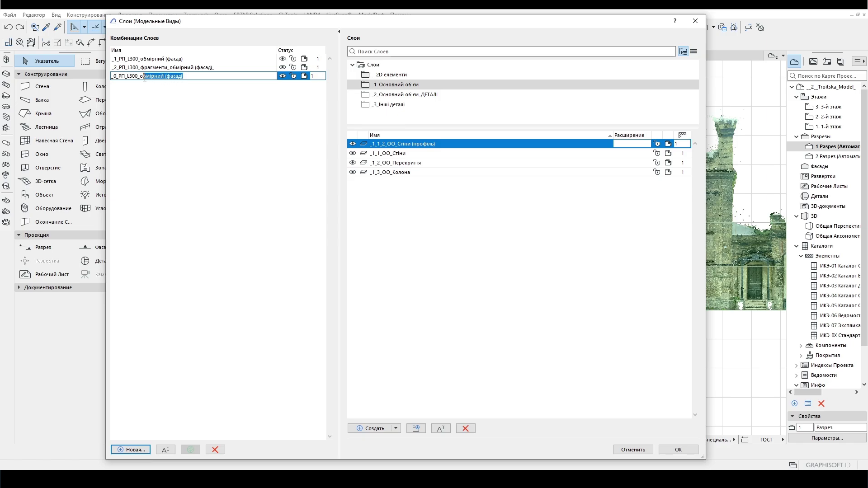
left_click(176, 91)
type("СКАНОВАНА модель")
left_click(507, 208)
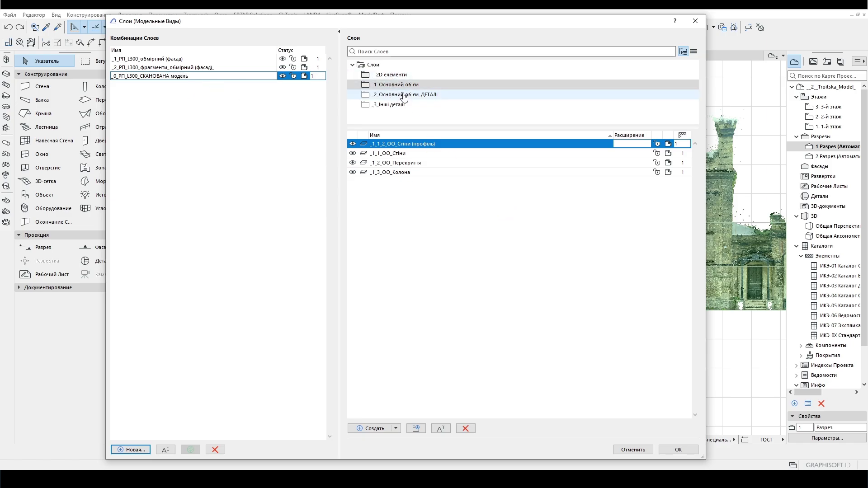
Step: Create a layer named "_0_СКАНОВАНА модель" in the folder "_1_Основний об'єм" and accept the layer settings
left_click(391, 85)
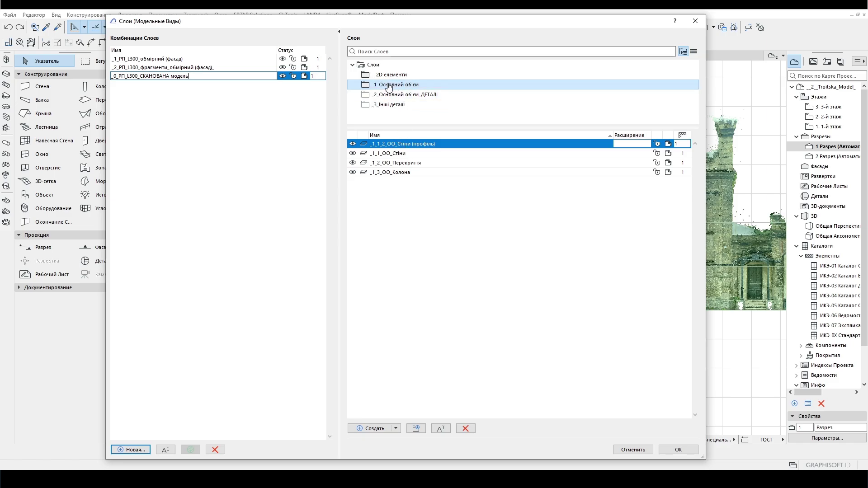
left_click(391, 86)
left_click(437, 238)
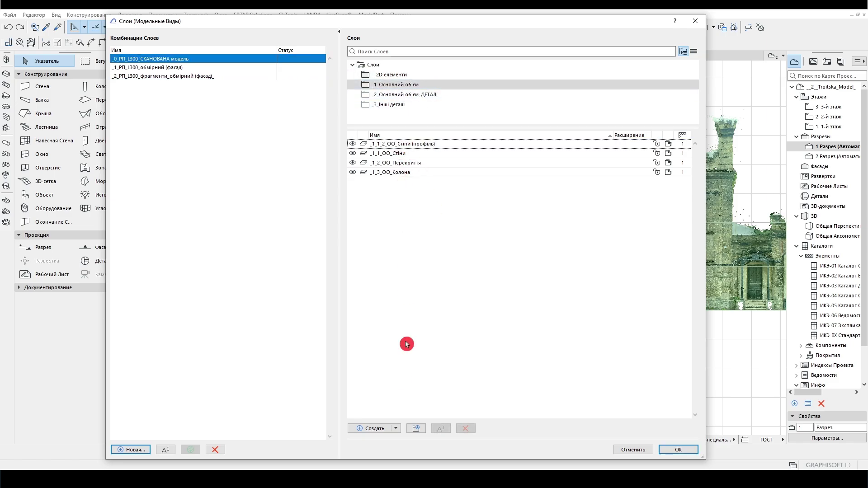
left_click(372, 433)
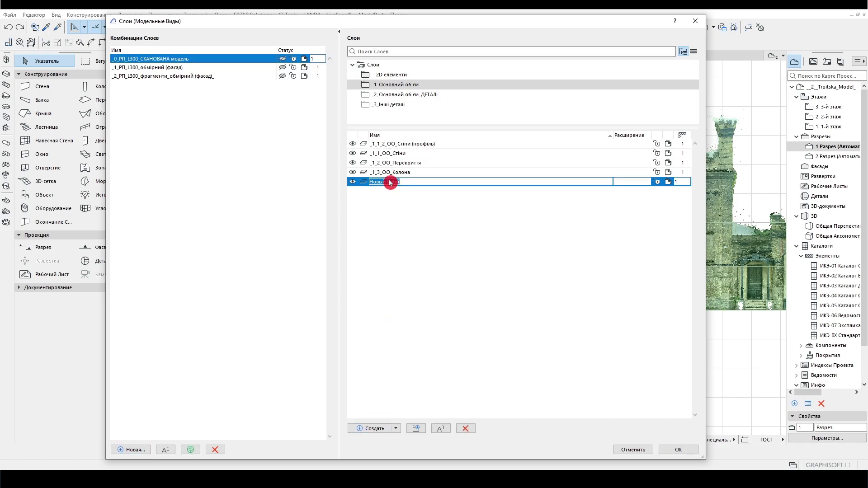
key("BackSpace")
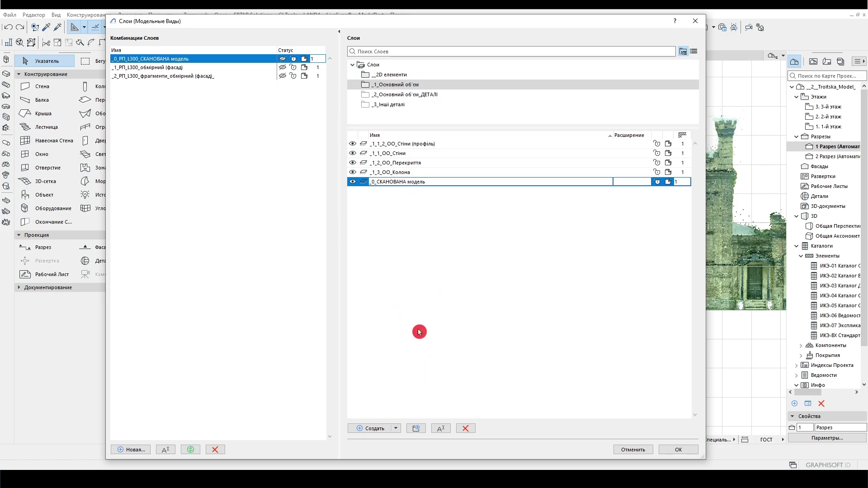
left_click(678, 449)
Step: Assign the point cloud object to the layer "_0_СКАНОВАНА модель" and apply the layer combination "_1_РП_L300_обмірний (фасад)"
left_click(186, 105)
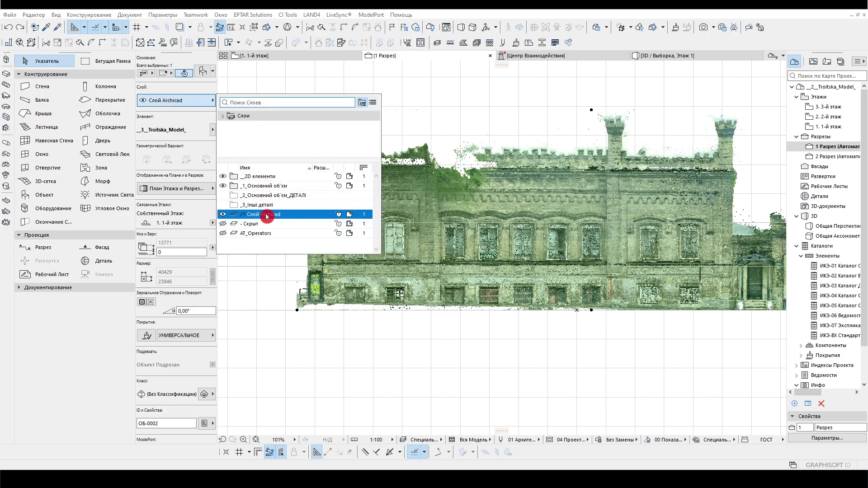
double_click(253, 186)
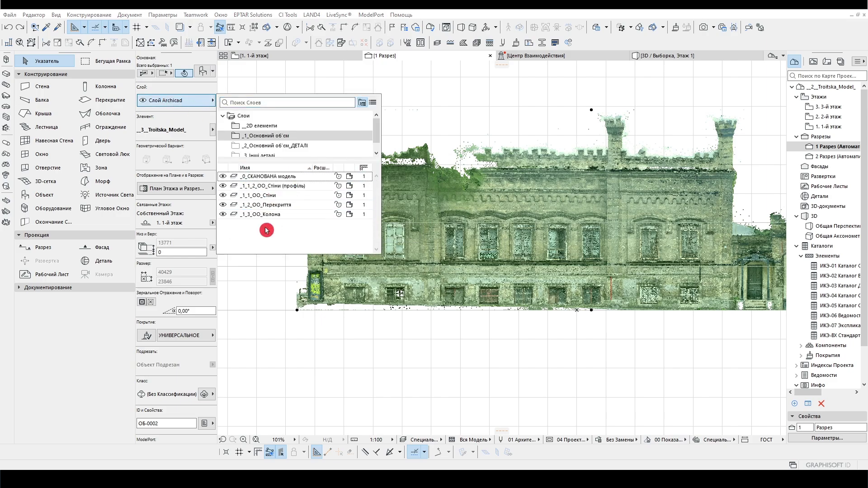
left_click(271, 176)
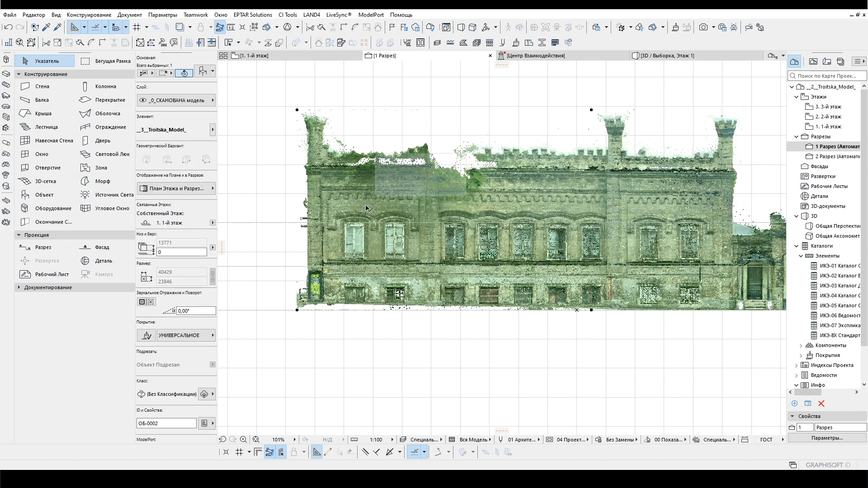
left_click(425, 439)
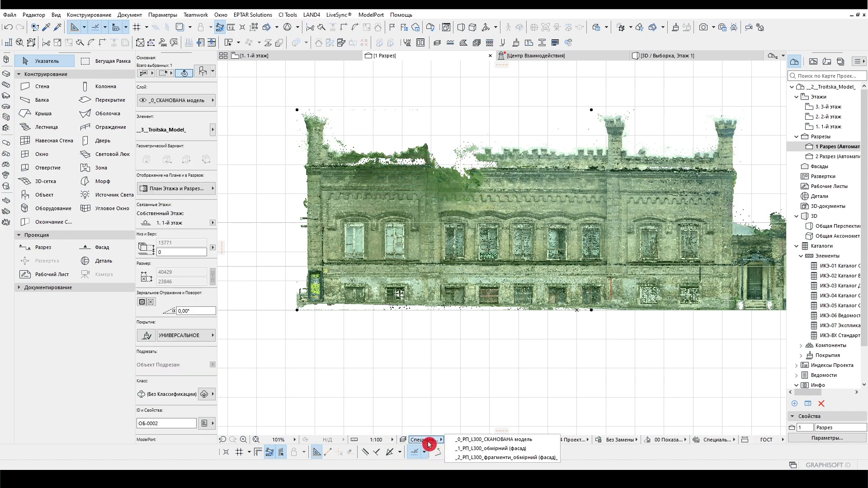
left_click(501, 448)
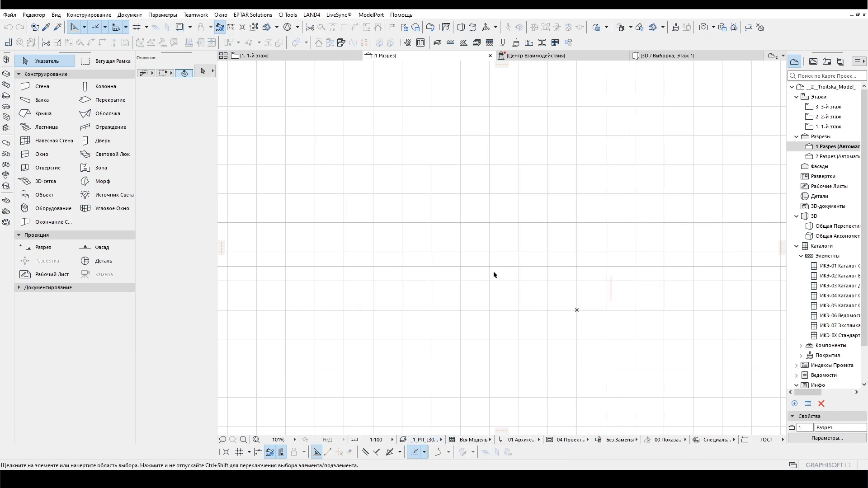
Step: Show the layer "_0_СКАНОВАНА модель" in all three layer combinations, update "_0_РП_L300_СКАНОВАНА модель" and accept the layer settings
key("ctrl+l")
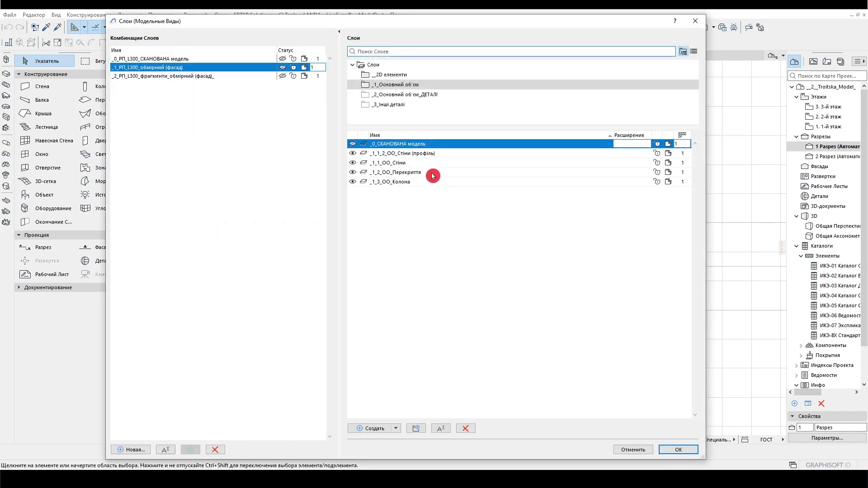
left_click(282, 67)
left_click(283, 59)
left_click(283, 76)
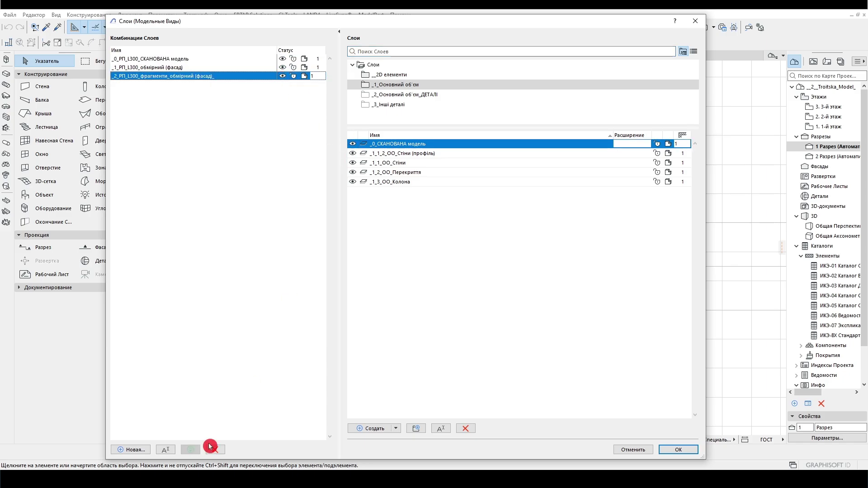
left_click(249, 68)
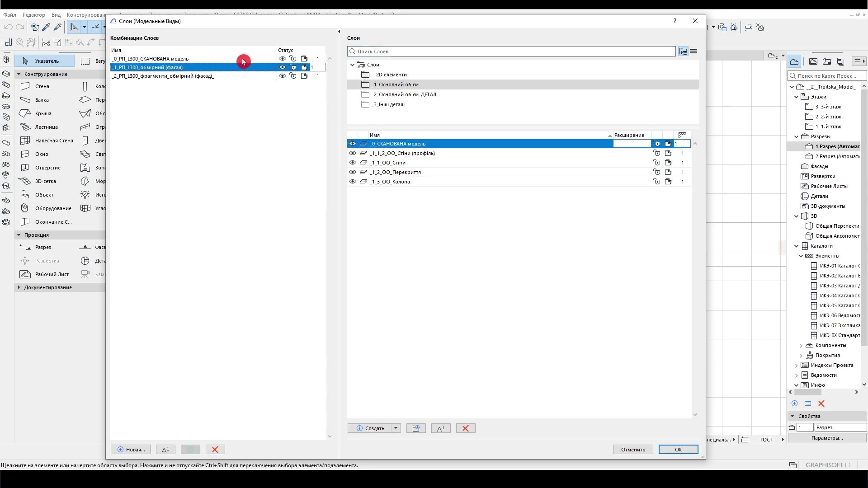
left_click(243, 60)
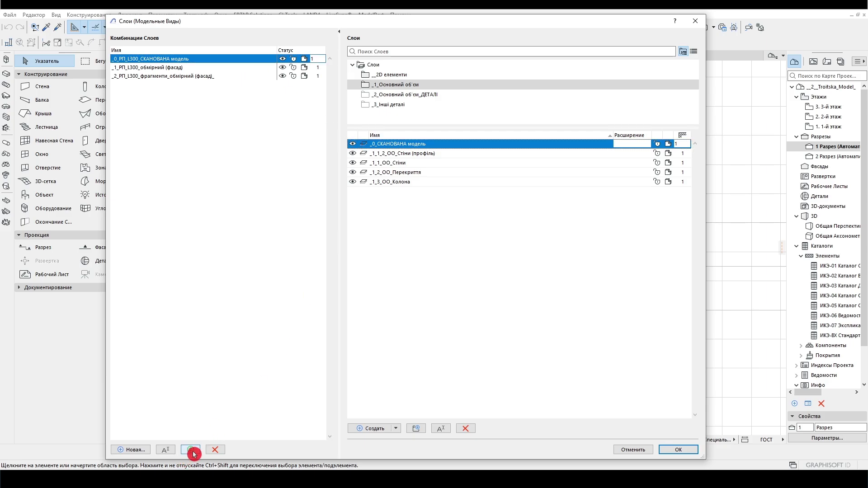
left_click(191, 450)
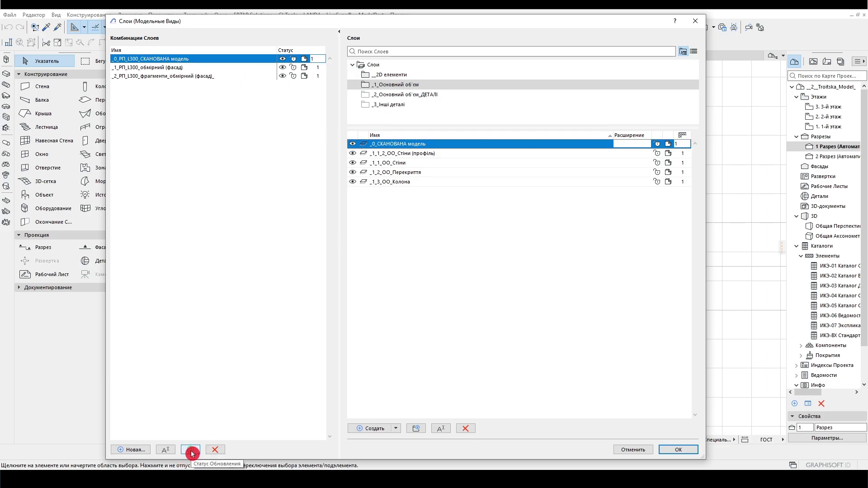
left_click(678, 450)
Step: Switch the section view to the layer combination "_1_РП_L300_обмірний (фасад)"
scroll(458, 273, "up", 3)
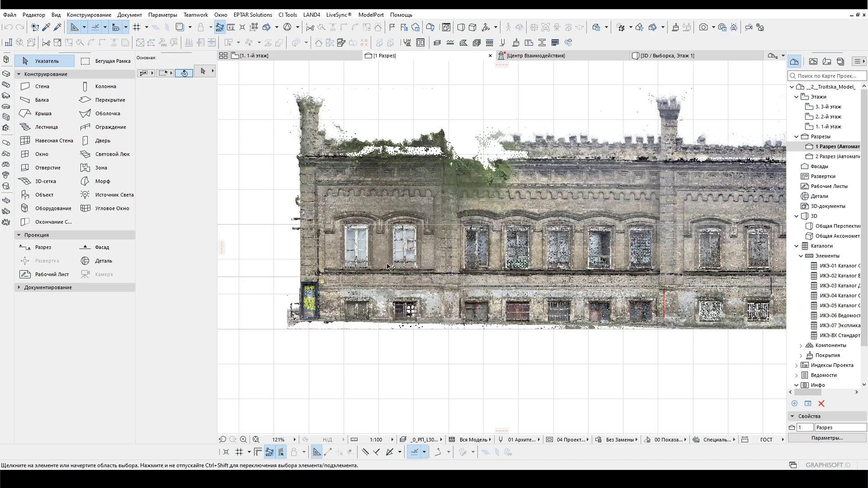
left_click(424, 439)
left_click(454, 446)
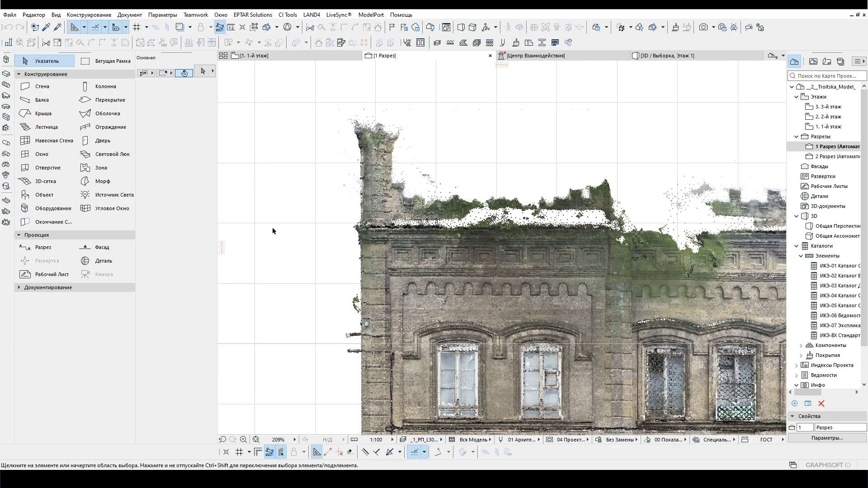
left_click(428, 440)
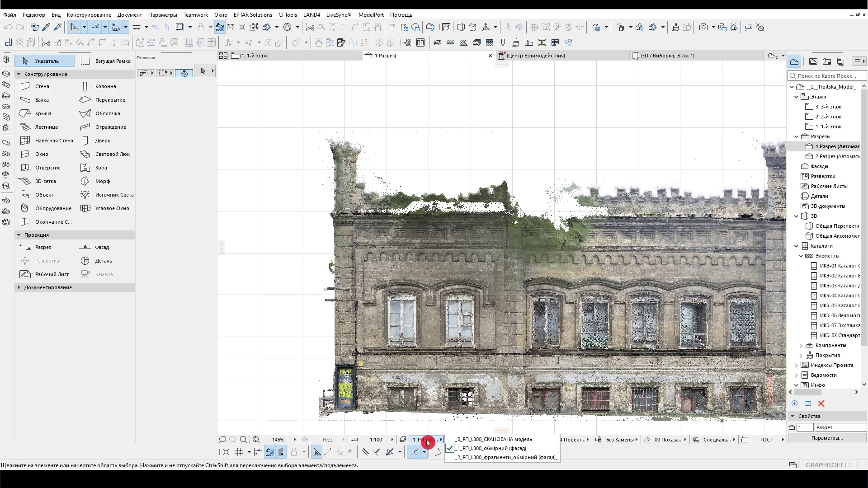
left_click(500, 448)
Step: Examine the facade's point cloud in the section, from the whole elevation to the windows and door near its left corner
scroll(308, 191, "down", 3)
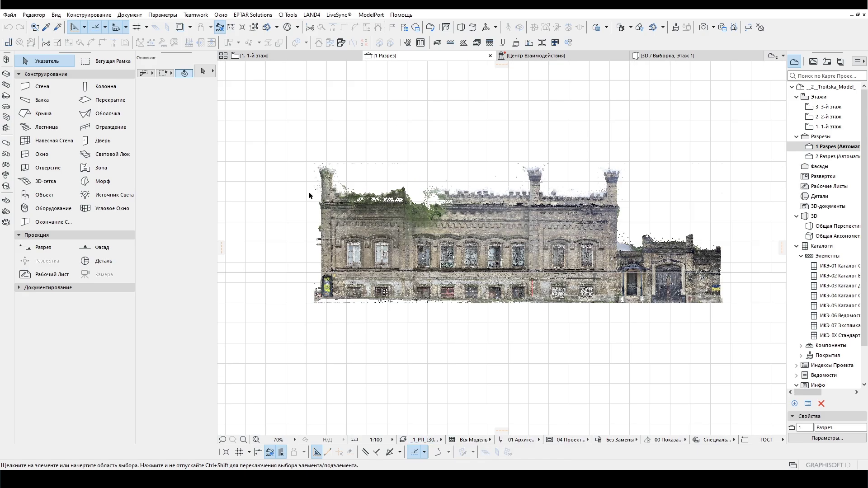
scroll(436, 270, "up", 3)
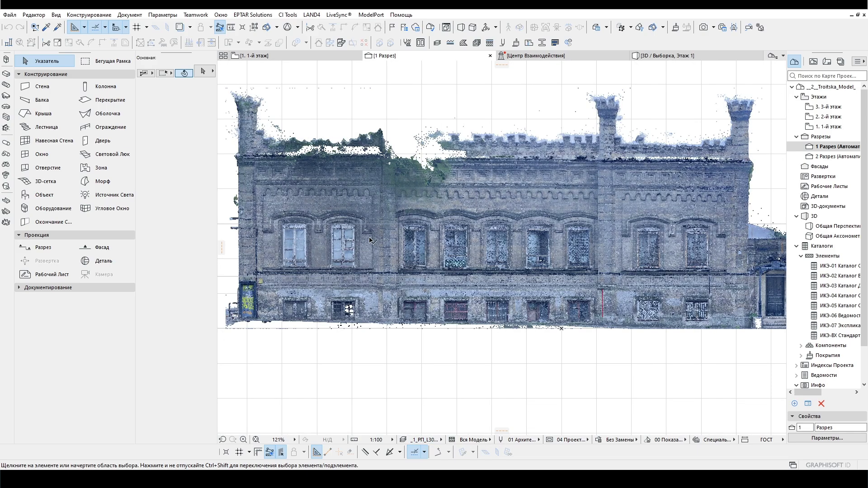
left_click(425, 187)
key("Escape")
scroll(425, 188, "down", 2)
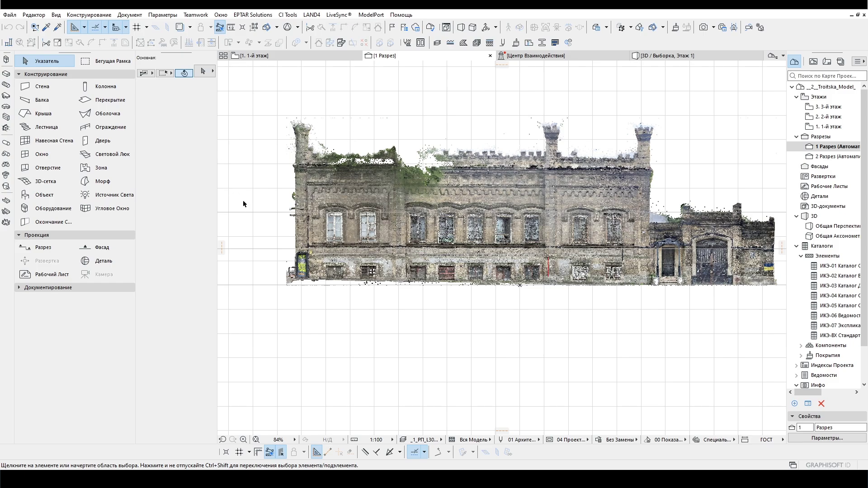
scroll(321, 209, "up", 3)
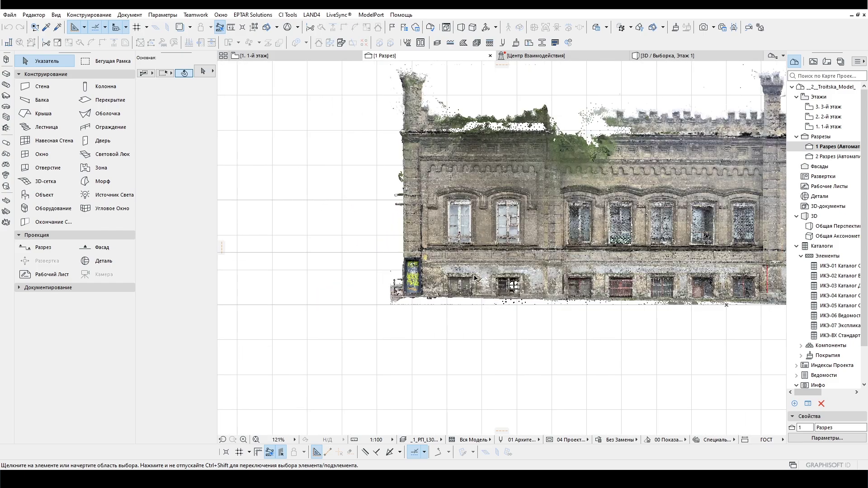
scroll(461, 264, "up", 5)
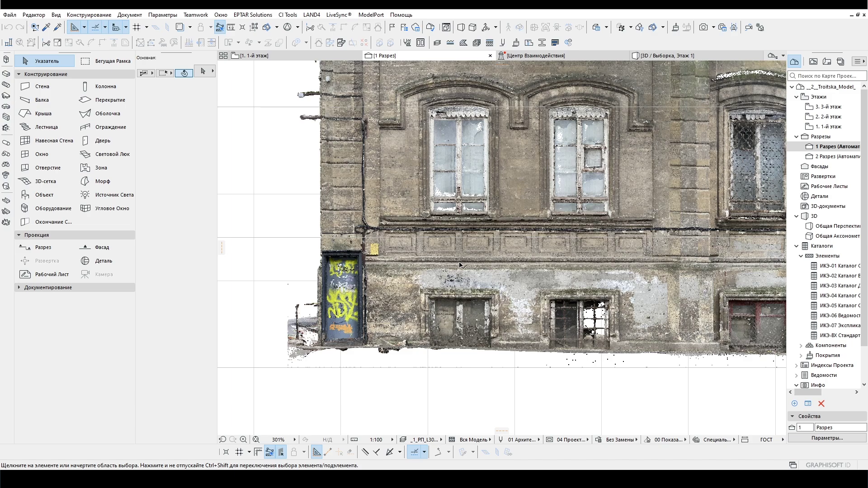
scroll(608, 211, "down", 7)
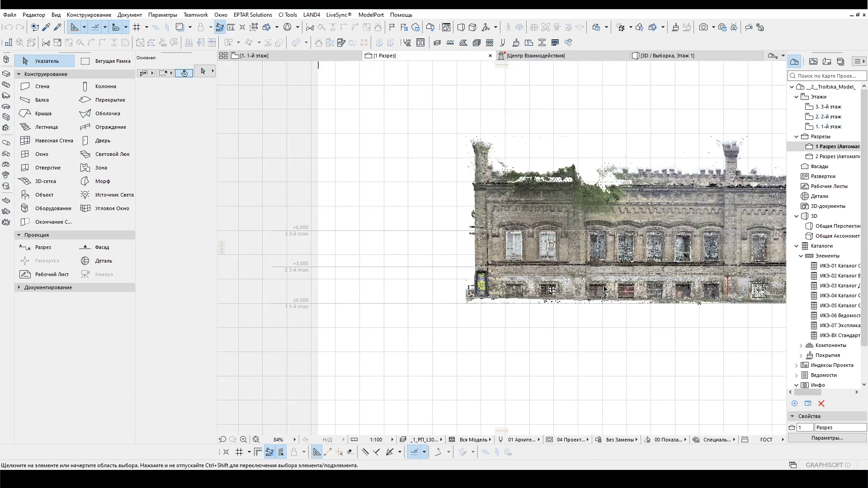
scroll(534, 263, "up", 6)
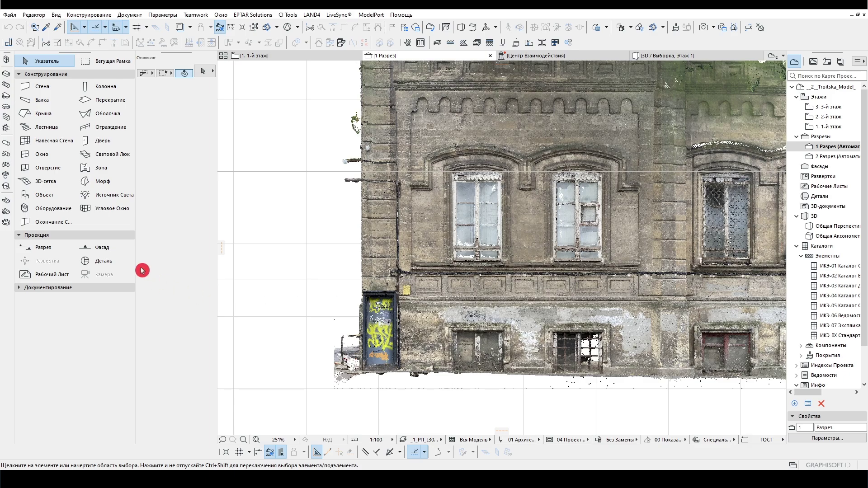
Step: Set the Line tool's default layer to "_1_лінії" from the folder "__2D елементи"
left_click(43, 288)
left_click(112, 357)
left_click(184, 100)
left_click(263, 127)
left_click(257, 187)
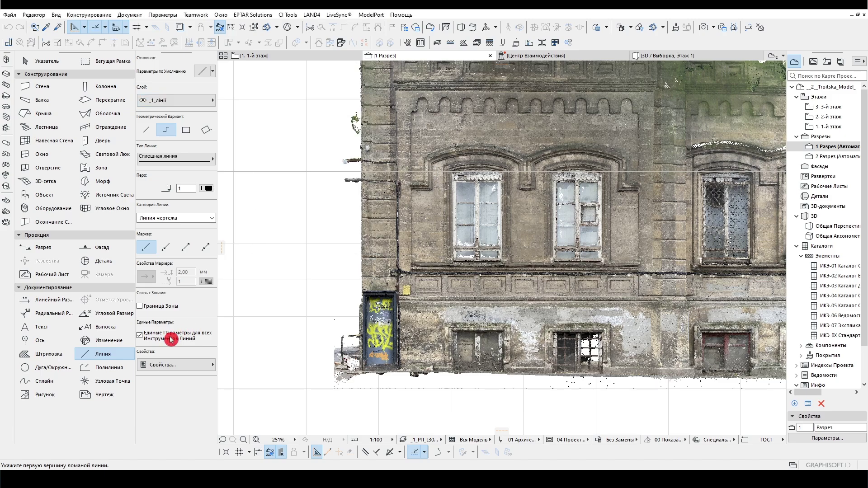
Step: Set the Fill tool's default layer to "_2_штрирховка" from the folder "__2D елементи"
left_click(51, 353)
left_click(173, 101)
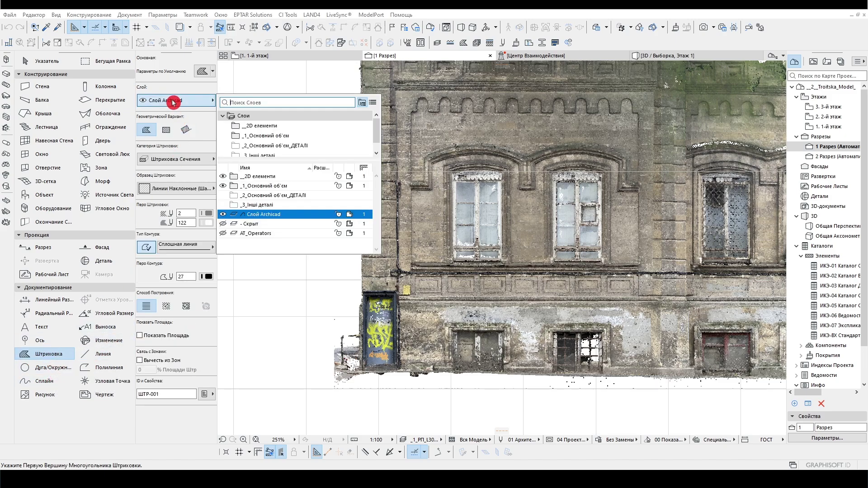
left_click(260, 126)
left_click(263, 187)
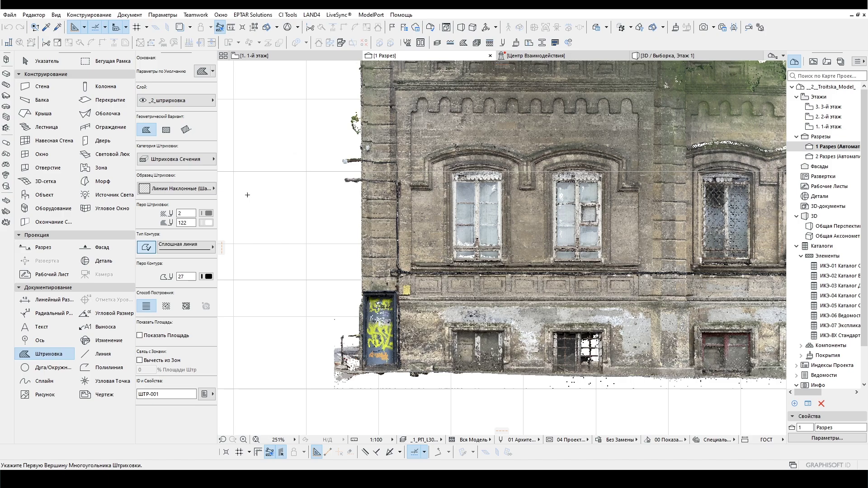
Step: Draw a small four-cornered test fill with sloping hatch lines in the empty space beside the facade's door corner
left_click(249, 184)
left_click(277, 205)
left_click(249, 241)
left_click(242, 208)
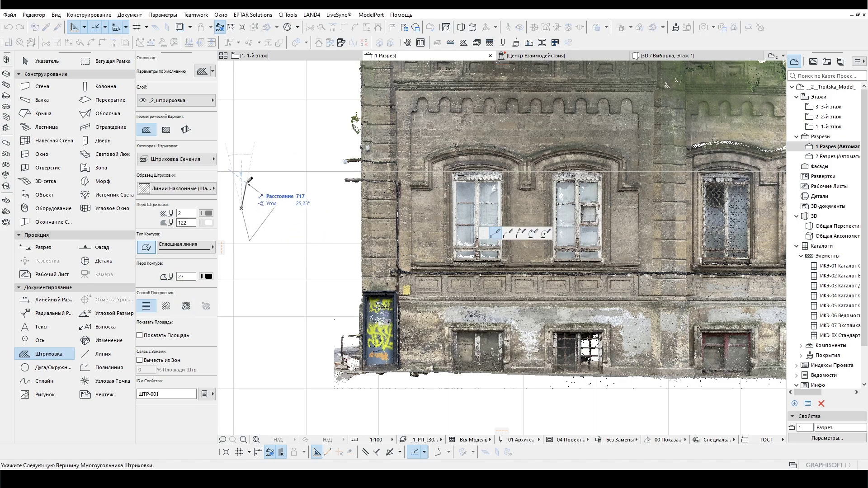
double_click(249, 182)
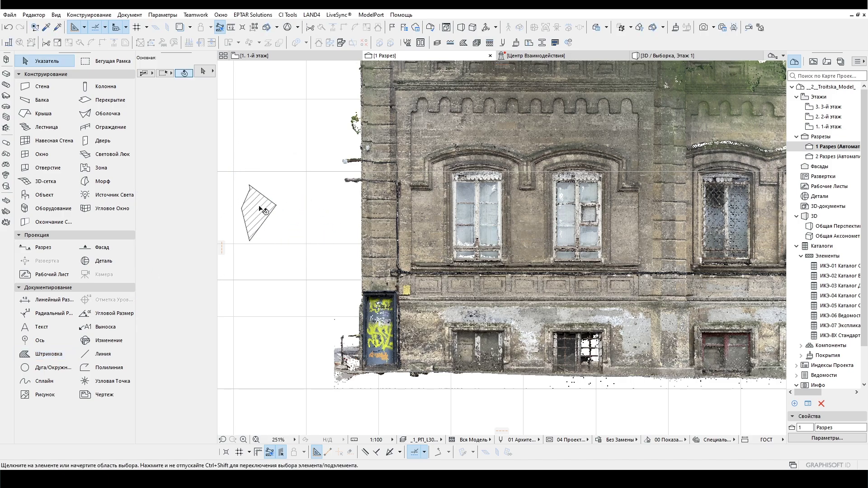
Step: Check the default layers of the Fill, Line, Polyline, Arc/Circle, Spline, Figure, Hotspot and Radial Dimension tools
left_click(41, 357)
left_click(40, 355)
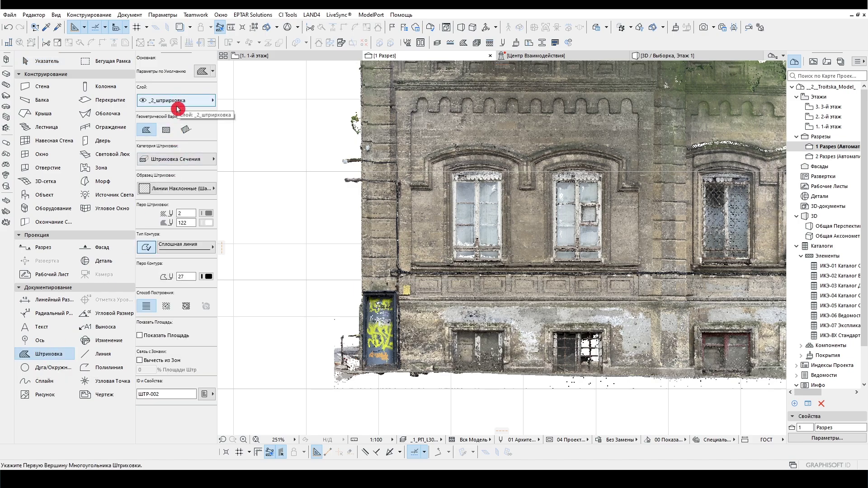
left_click(99, 355)
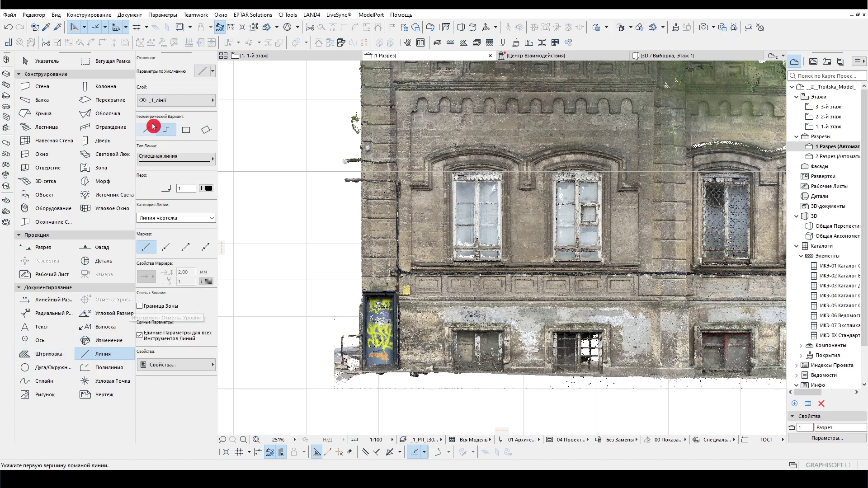
left_click(97, 367)
left_click(45, 367)
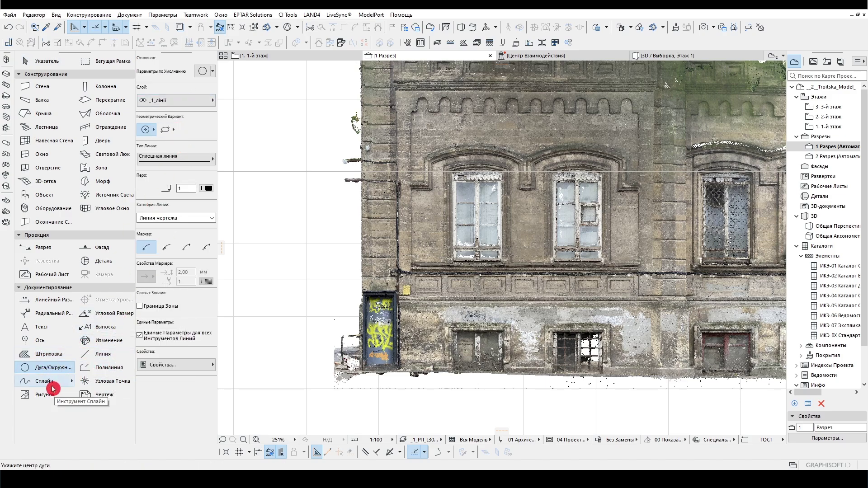
left_click(51, 387)
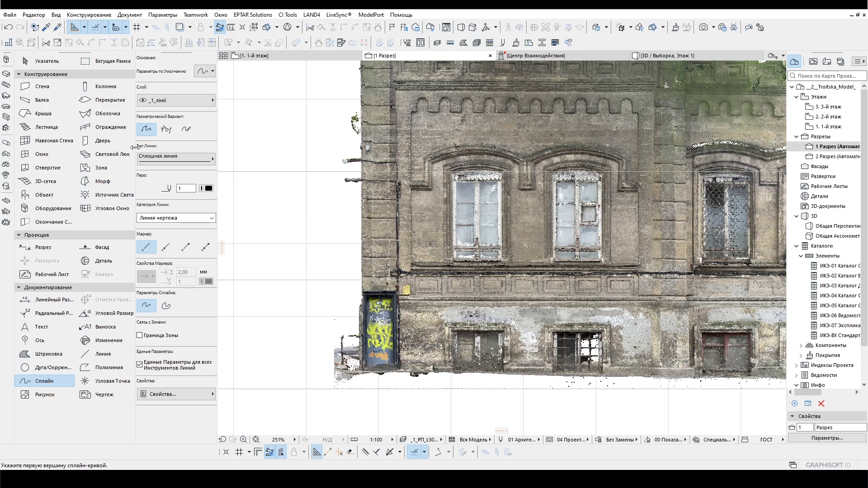
left_click(40, 357)
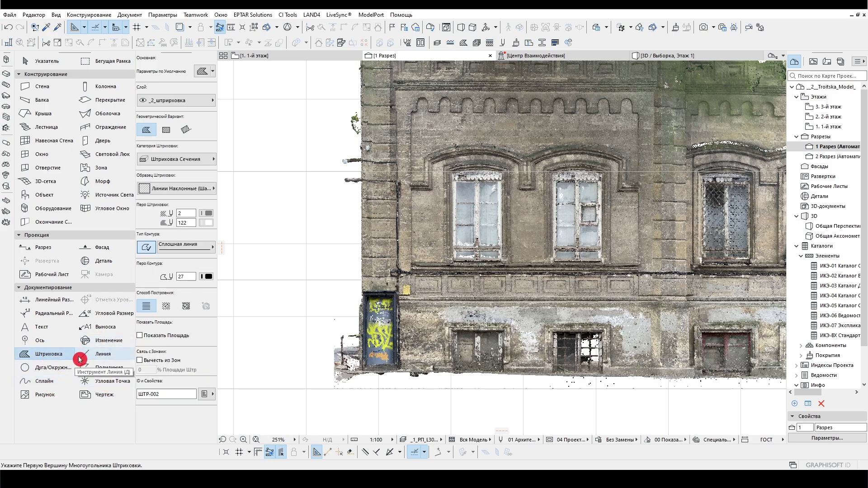
left_click(51, 396)
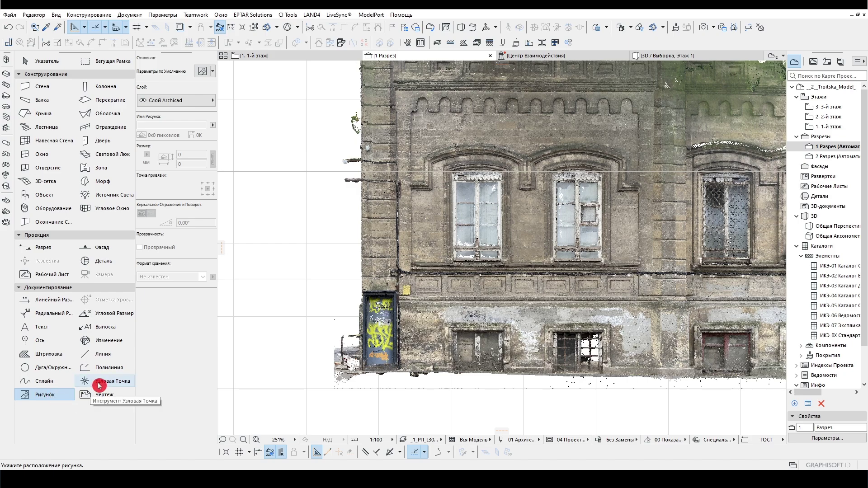
left_click(99, 384)
left_click(44, 395)
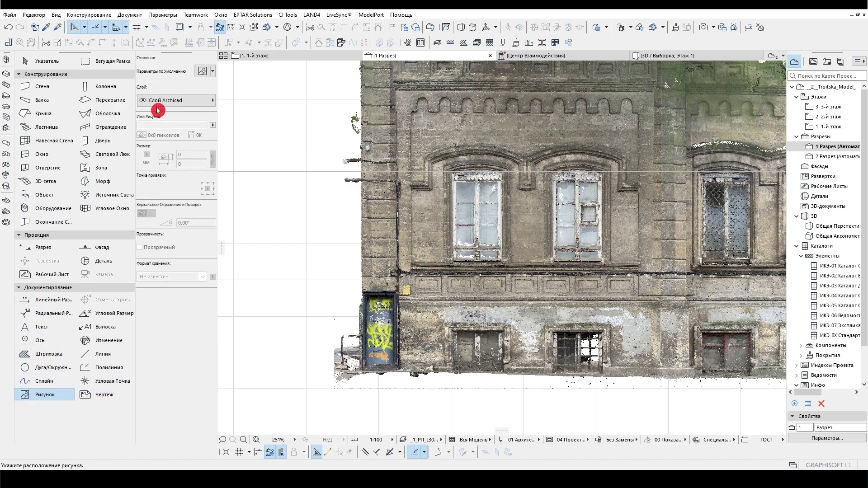
left_click(52, 314)
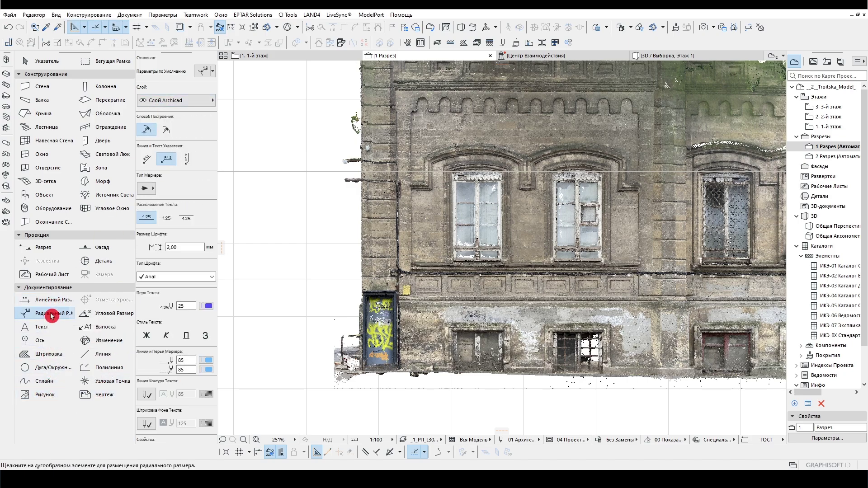
key("Escape")
scroll(311, 227, "down", 3)
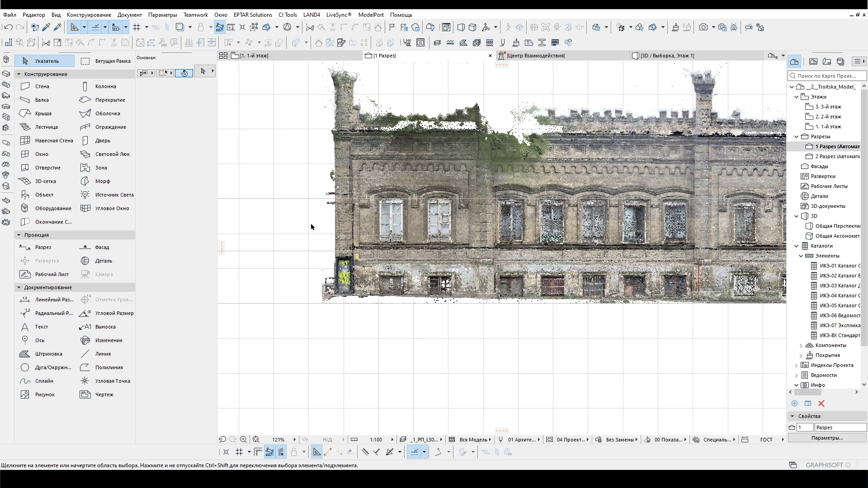
scroll(315, 228, "up", 5)
scroll(327, 235, "down", 2)
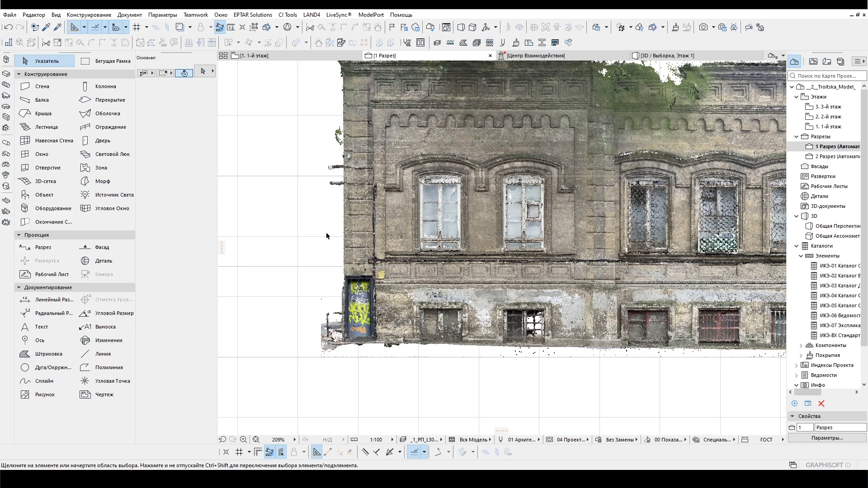
middle_click_drag(310, 213, 304, 227)
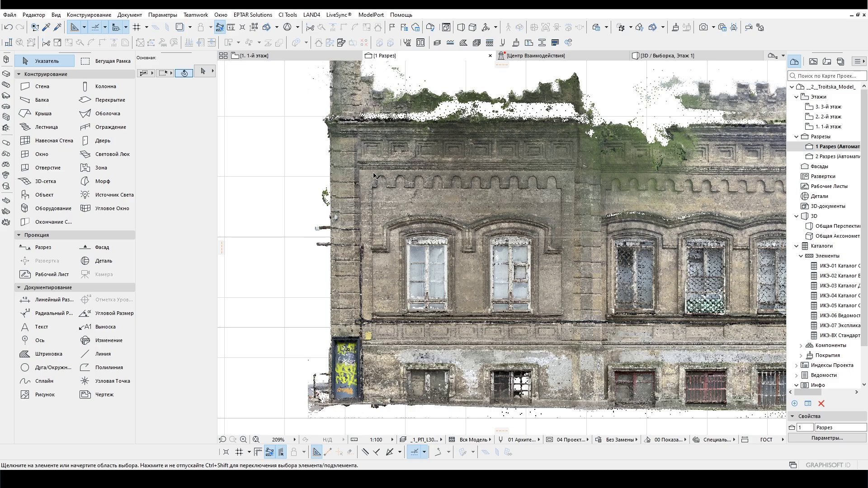
Step: Show the first-floor plan with the layer combination "_1_РП_L300_обмірний (фасад)"
left_click(275, 56)
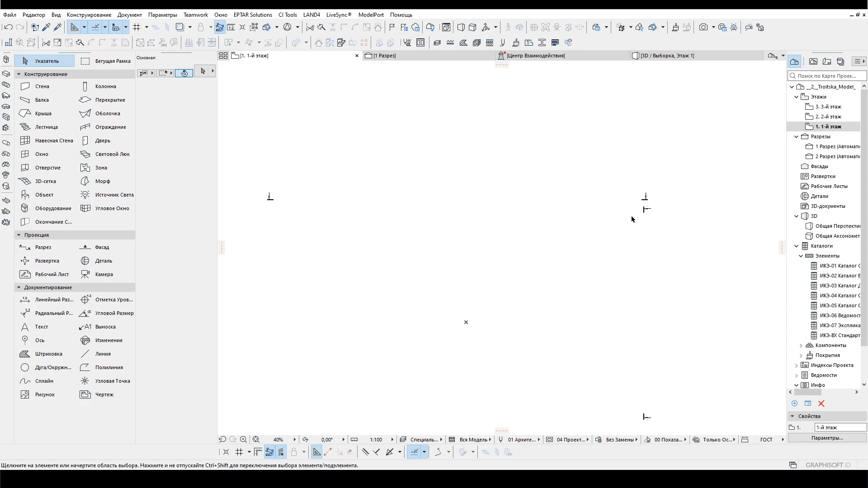
left_click(425, 440)
left_click(488, 448)
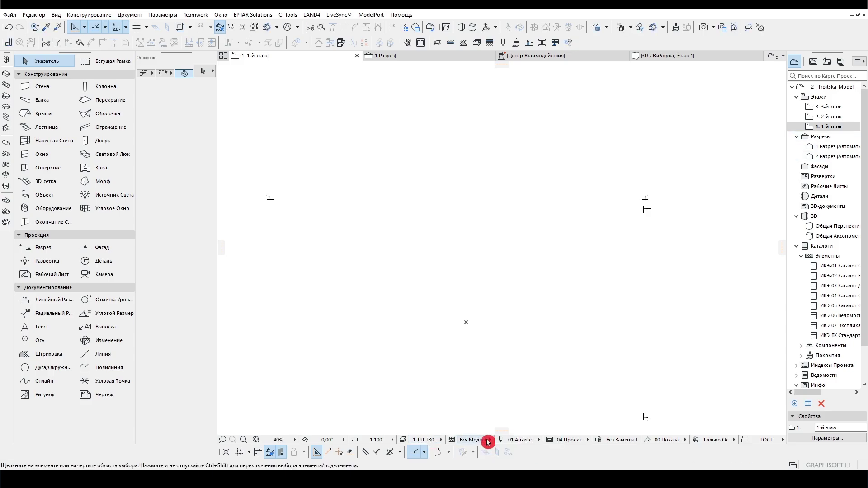
left_click(429, 440)
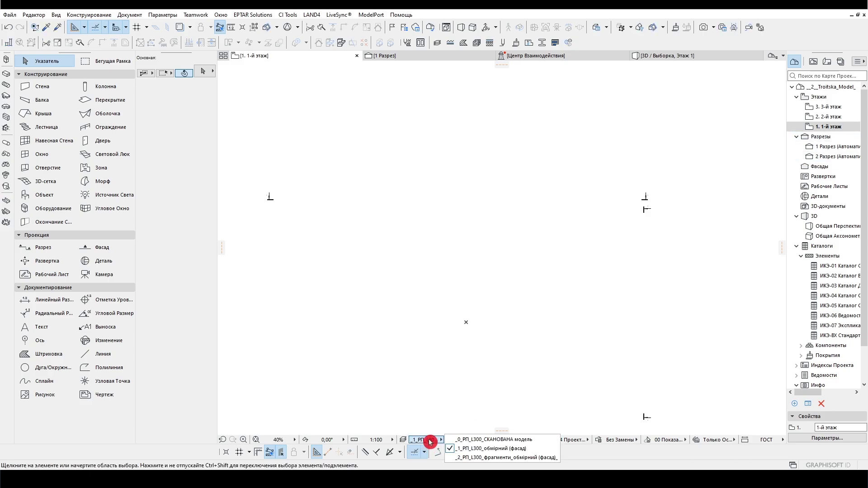
left_click(470, 447)
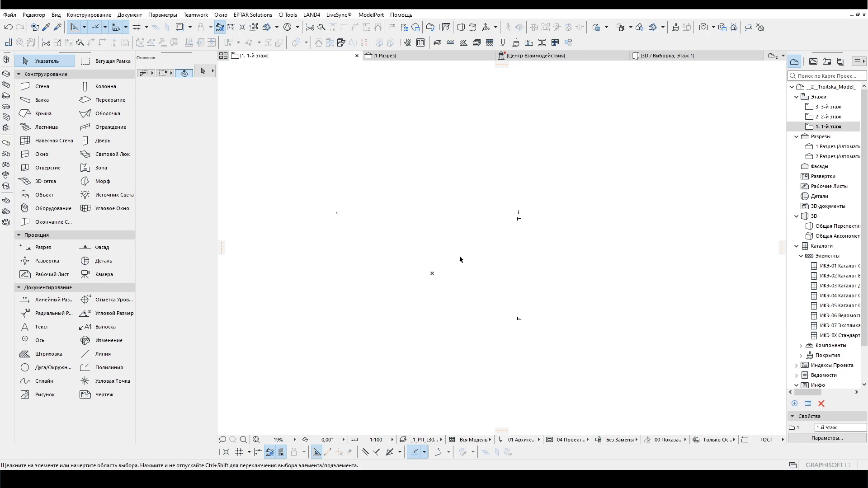
Step: Review the layers of the active layer combination and check which elements the first-floor plan contains
key("ctrl+l")
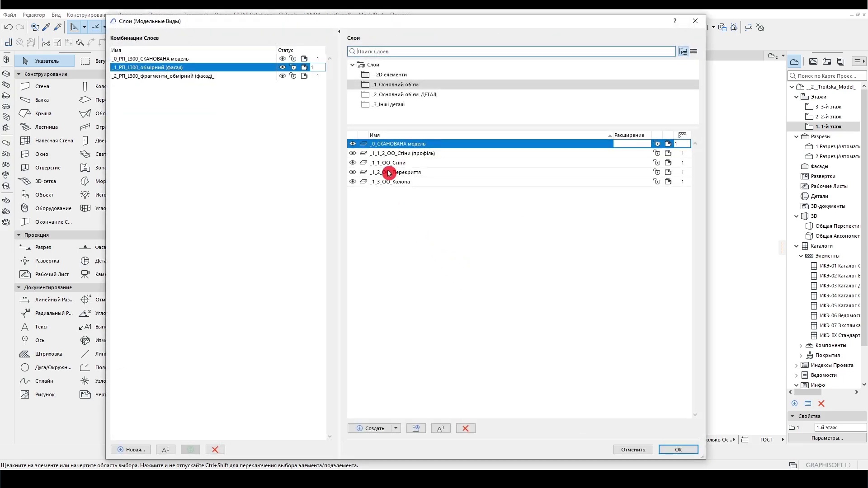
left_click(694, 22)
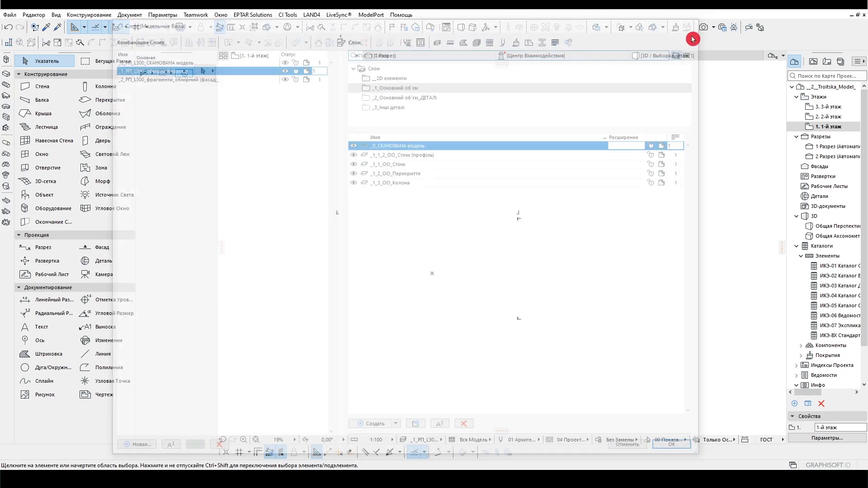
left_click_drag(587, 351, 270, 137)
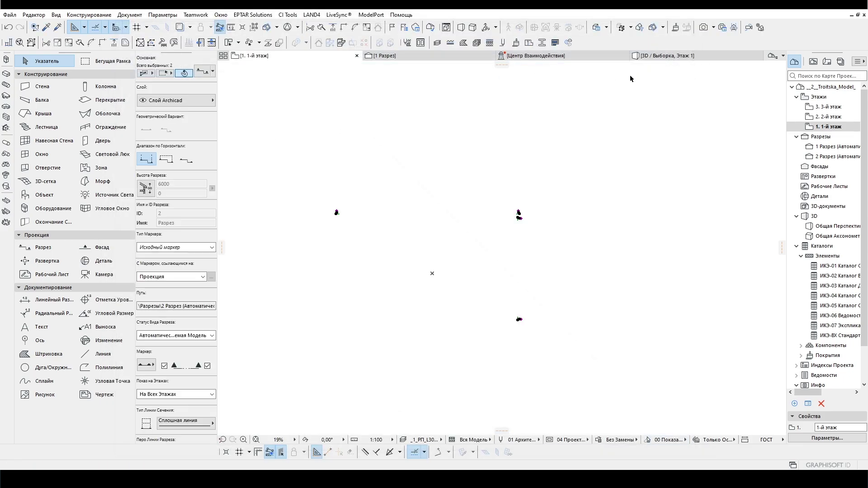
key("Escape")
Step: Switch the first-floor plan to the layer combination "_0_РП_L300_СКАНОВАНА модель"
left_click(661, 57)
left_click(418, 451)
left_click(430, 440)
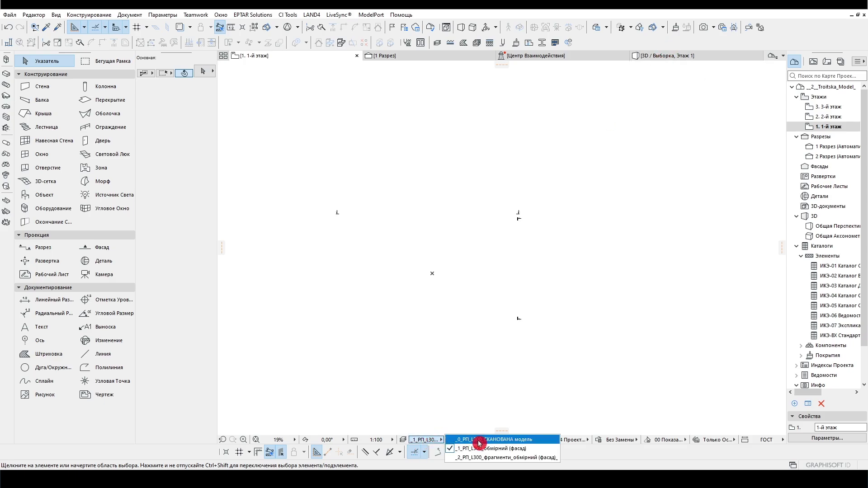
left_click(476, 458)
left_click(427, 441)
left_click(492, 439)
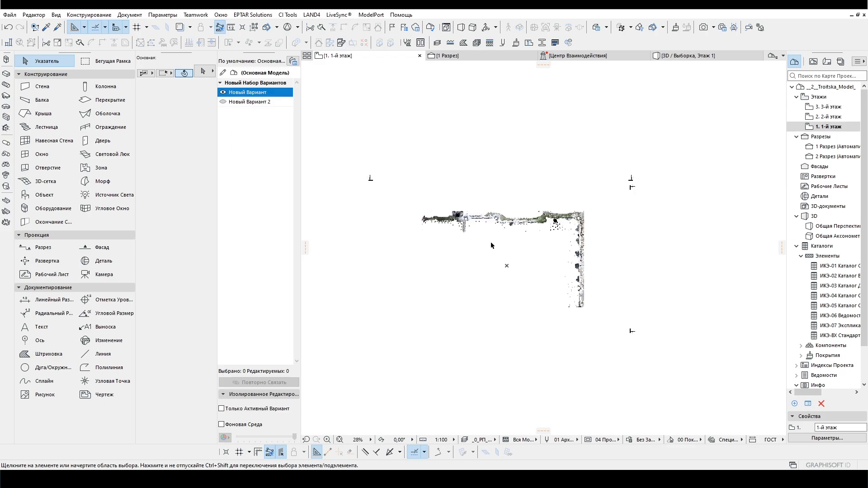
left_click(223, 94)
left_click(224, 15)
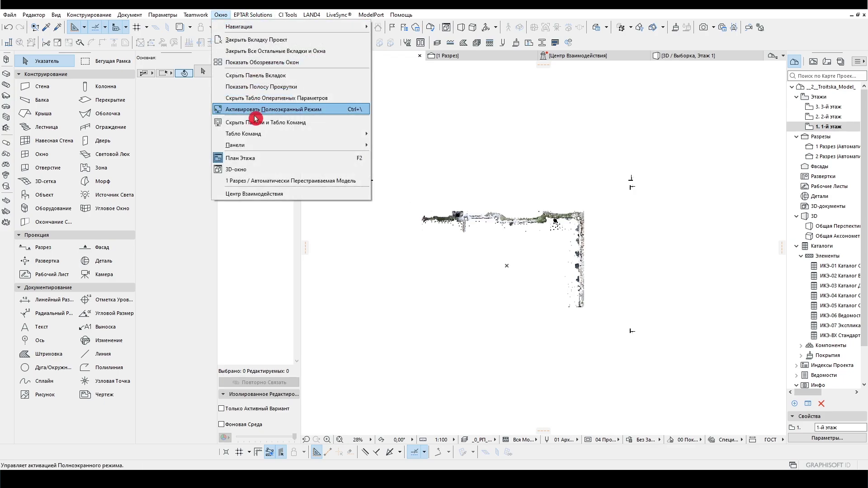
mouse_move(279, 148)
left_click(413, 249)
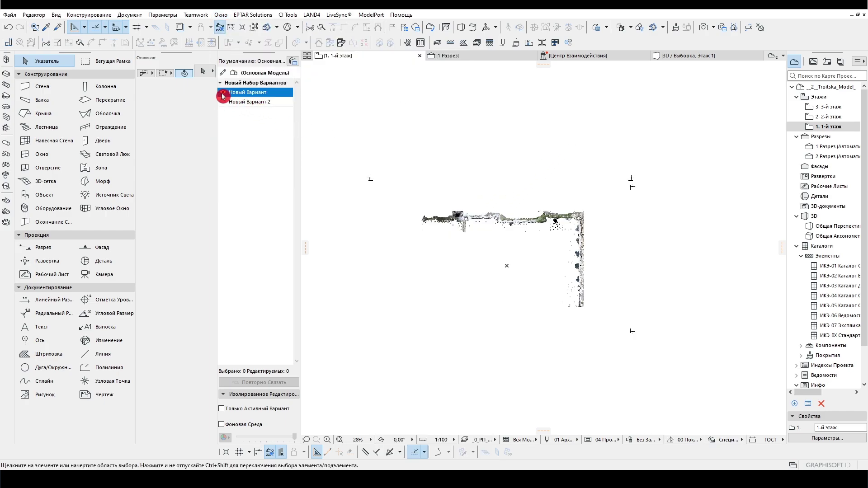
Step: Try to change the visibility of the design options "Новый Вариант" and "Новый Вариант 2", and narrow their palette
scroll(587, 235, "up", 3)
scroll(578, 217, "down", 1)
left_click(234, 102)
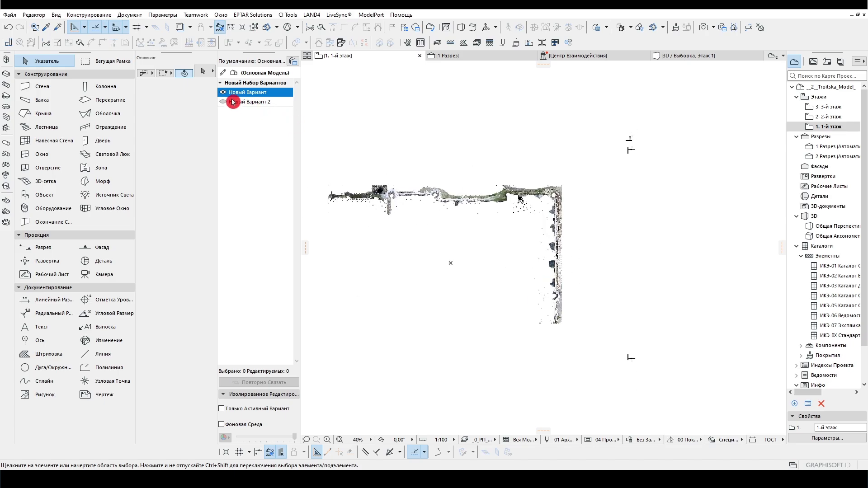
left_click(223, 95)
left_click_drag(299, 119, 278, 121)
left_click(256, 135)
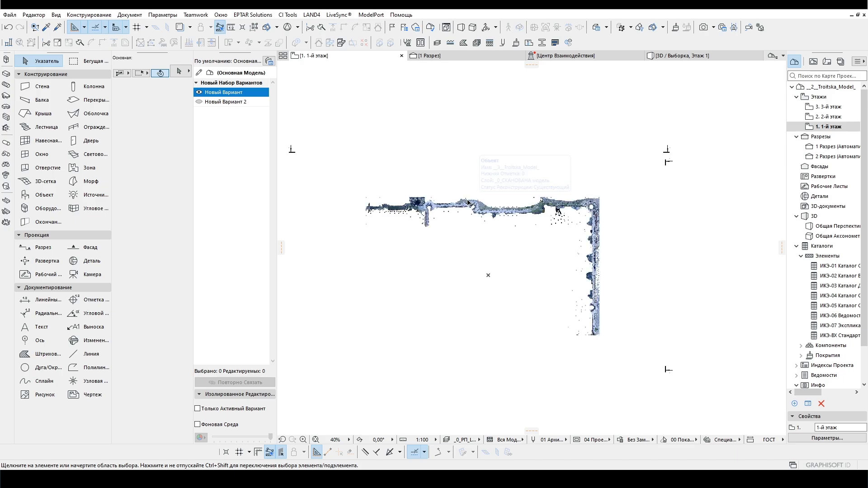
Step: Set the horizontal range of section 1 to limited depth in the first-floor plan
scroll(585, 220, "up", 3)
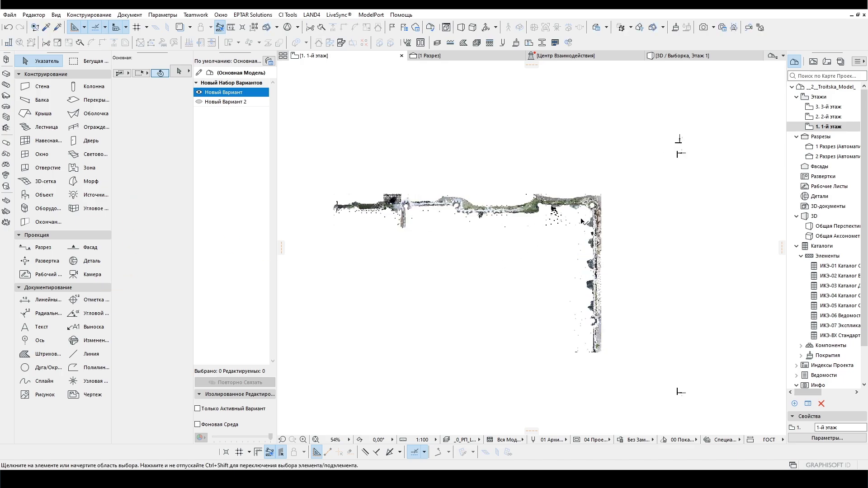
left_click(725, 105)
left_click(724, 104)
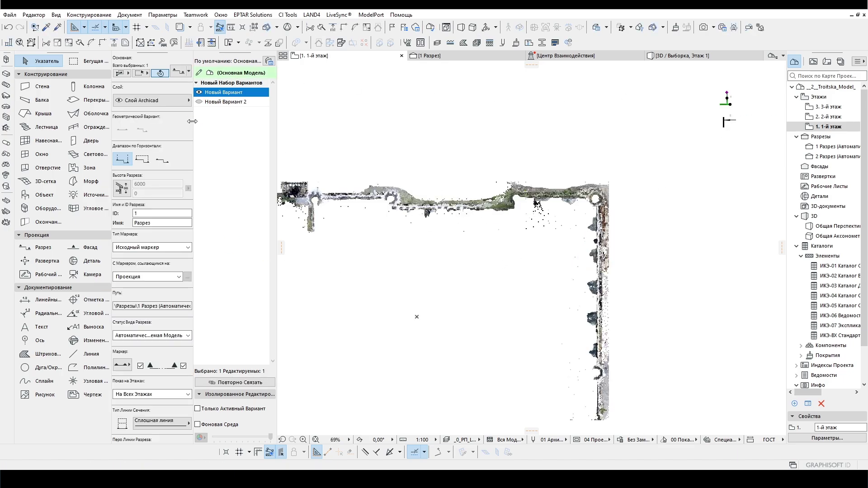
left_click(141, 159)
scroll(559, 155, "down", 2)
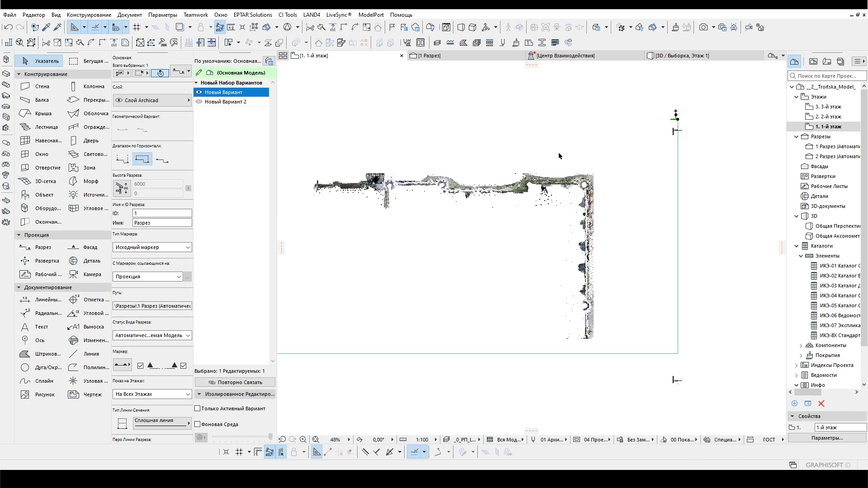
Step: Move the depth limit line of section 1 to the round corner tower of the point cloud
left_click(677, 353)
scroll(588, 185, "up", 5)
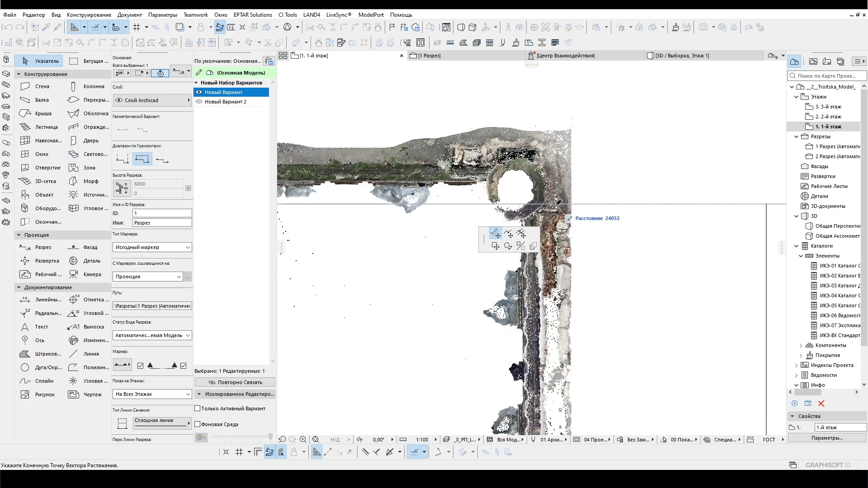
scroll(531, 201, "up", 3)
left_click(530, 200)
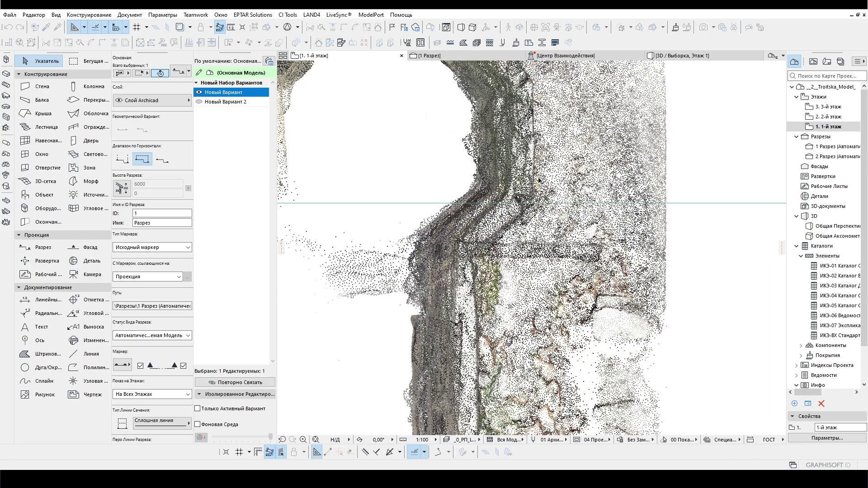
scroll(537, 200, "down", 6)
key("Escape")
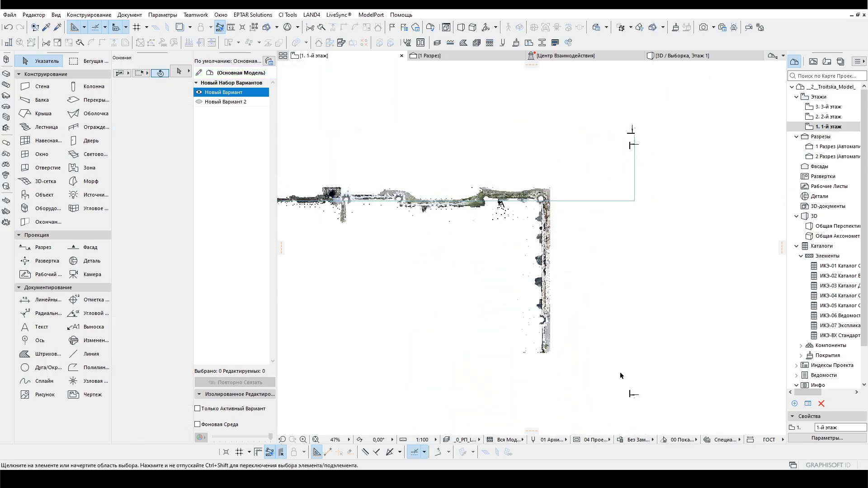
Step: Give section 2 a limited horizontal range and move its depth limit line to the round corner tower
scroll(629, 400, "down", 1)
left_click(631, 393)
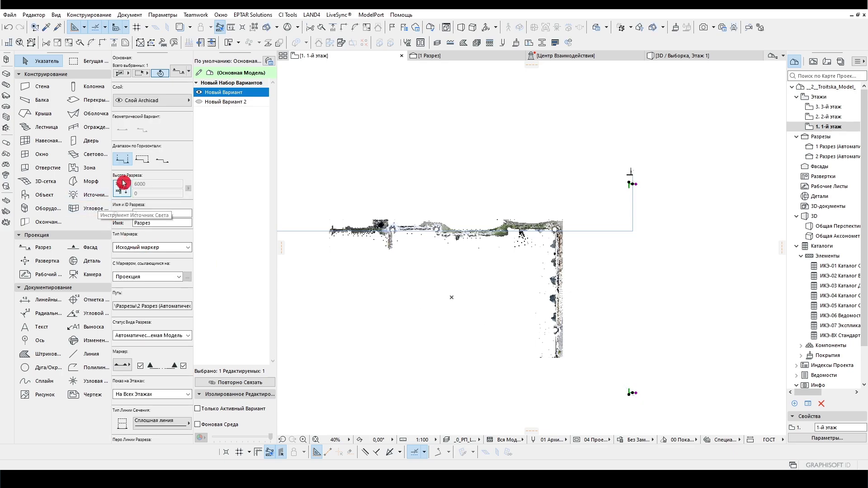
left_click(542, 206)
scroll(542, 208, "up", 5)
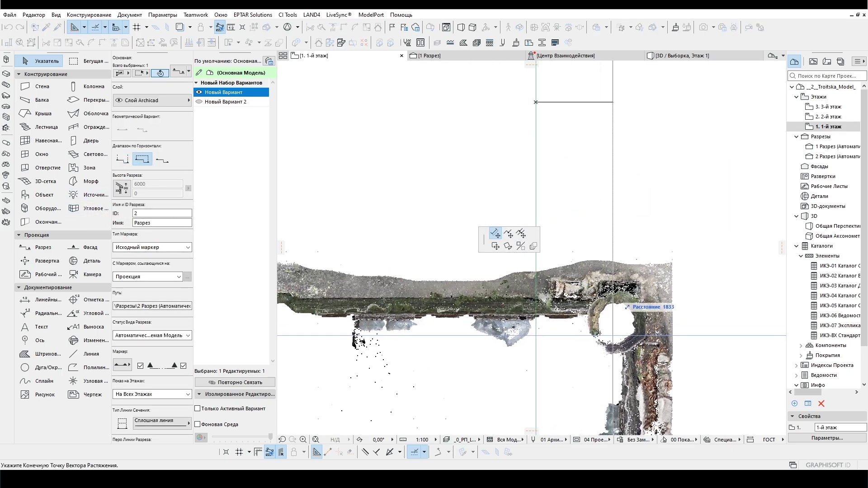
scroll(603, 299, "up", 3)
key("Escape")
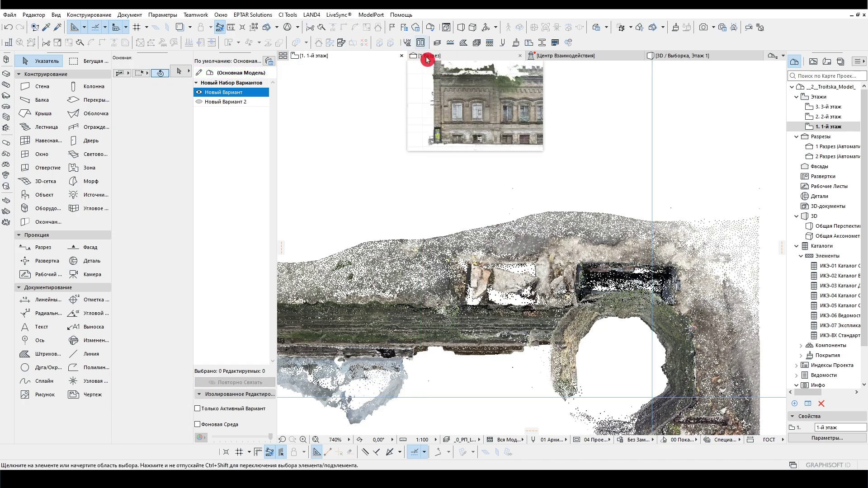
Step: Open section 1 and check which parts of the facade fall within its limited depth
left_click(427, 55)
scroll(392, 208, "down", 3)
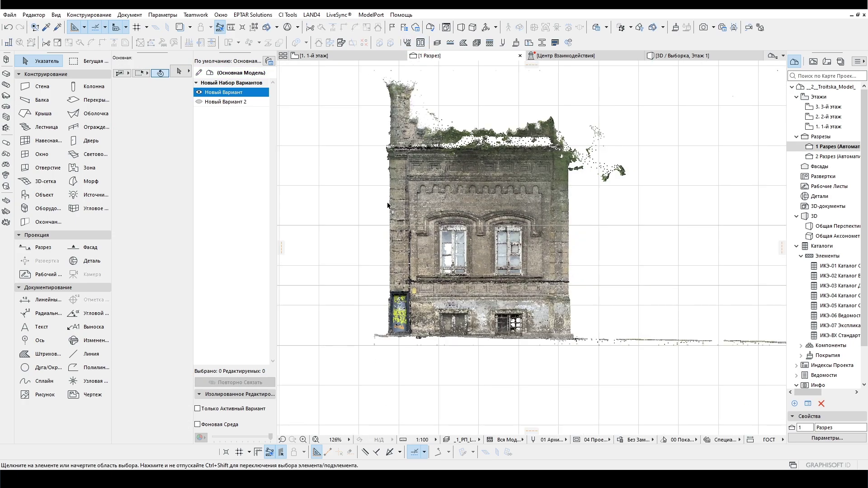
scroll(289, 200, "down", 3)
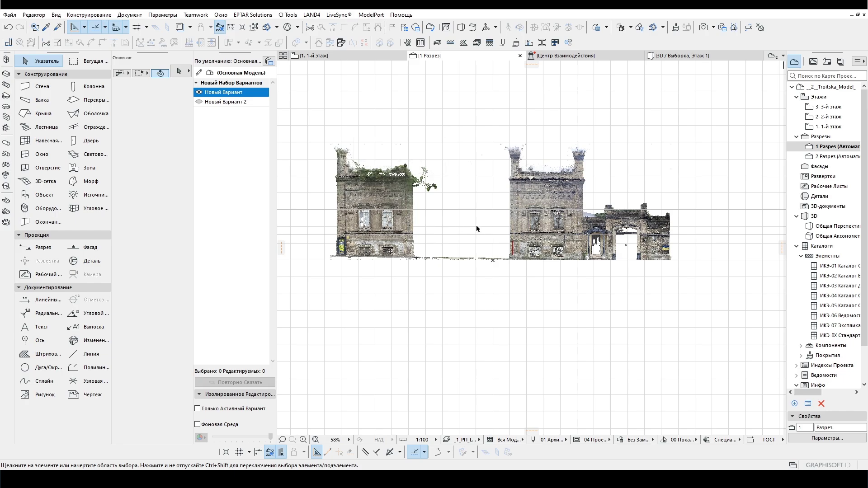
Step: In the first-floor plan, move the depth limit line of section 1 about 843 mm outward, past the wall between the towers
left_click(335, 54)
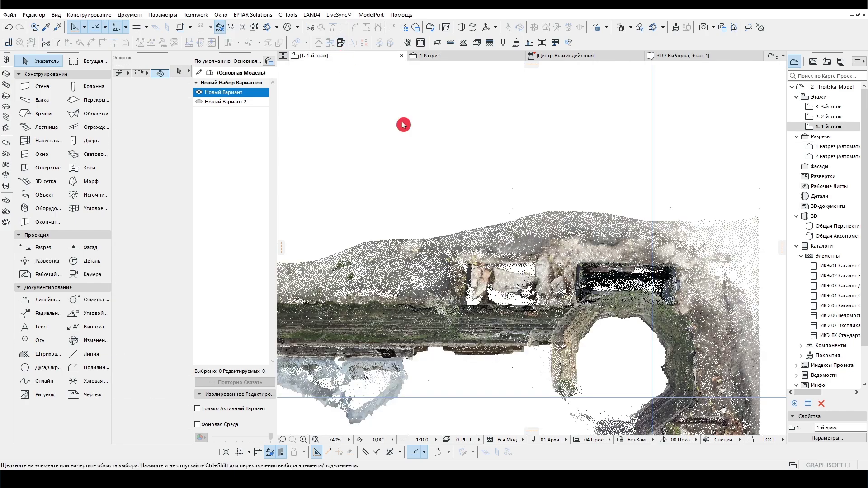
scroll(628, 224, "down", 10)
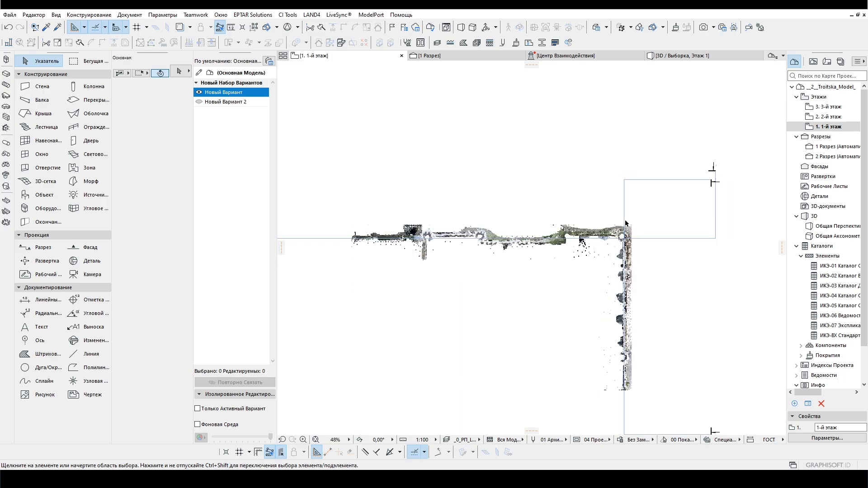
scroll(517, 242, "up", 2)
left_click(407, 235)
left_click(407, 235)
scroll(446, 235, "up", 3)
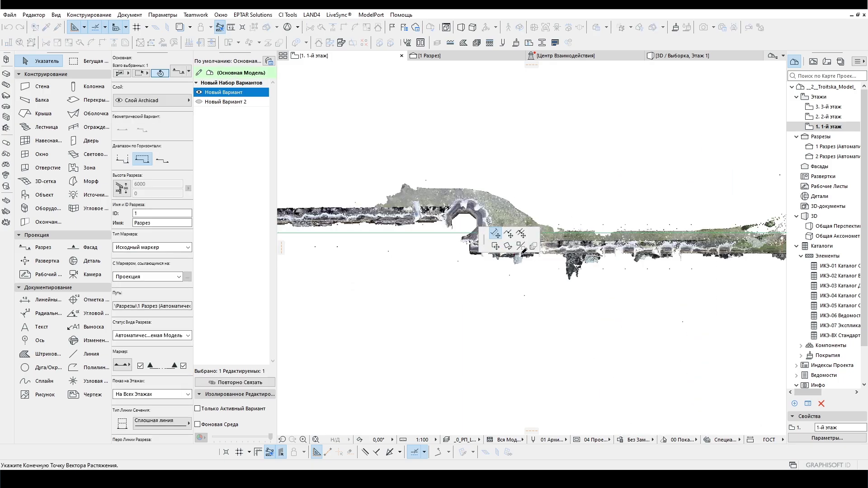
scroll(522, 250, "up", 3)
left_click(508, 234)
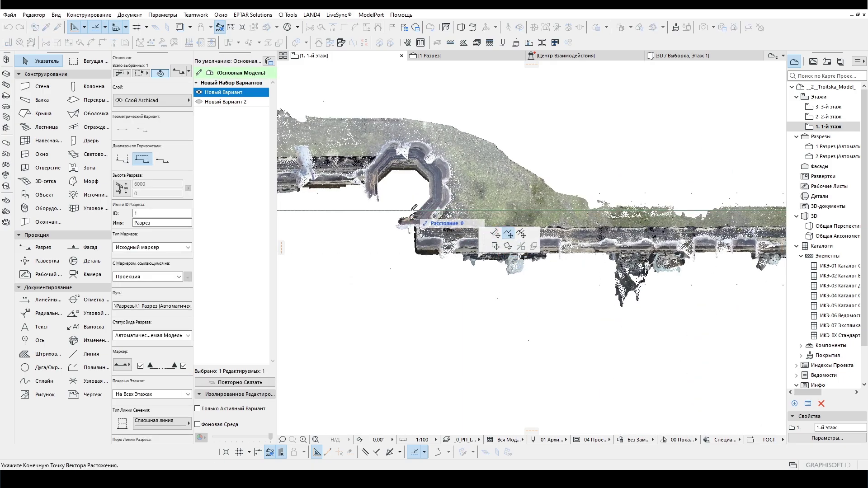
scroll(429, 220, "down", 5)
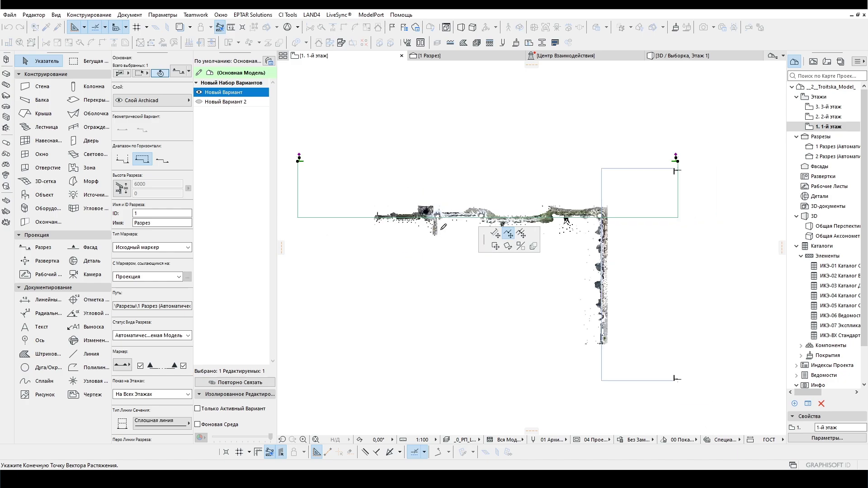
scroll(452, 217, "up", 5)
left_click(473, 192)
left_click(495, 233)
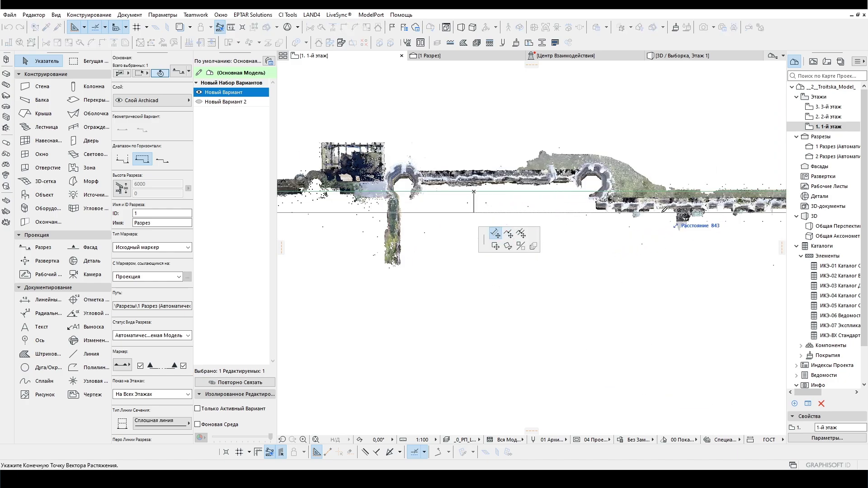
left_click(662, 212)
key("Escape")
Step: Examine the facade point cloud in section 1 against the storey levels, from the corner tower to the gate
left_click(436, 57)
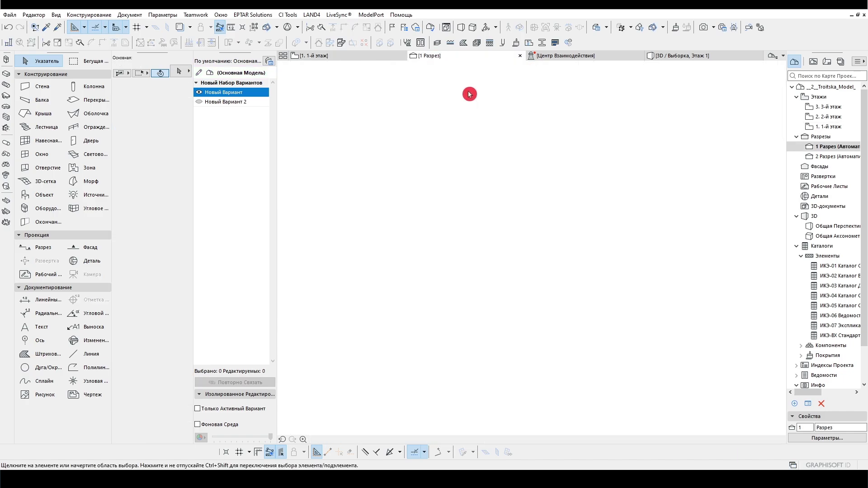
scroll(457, 228, "up", 4)
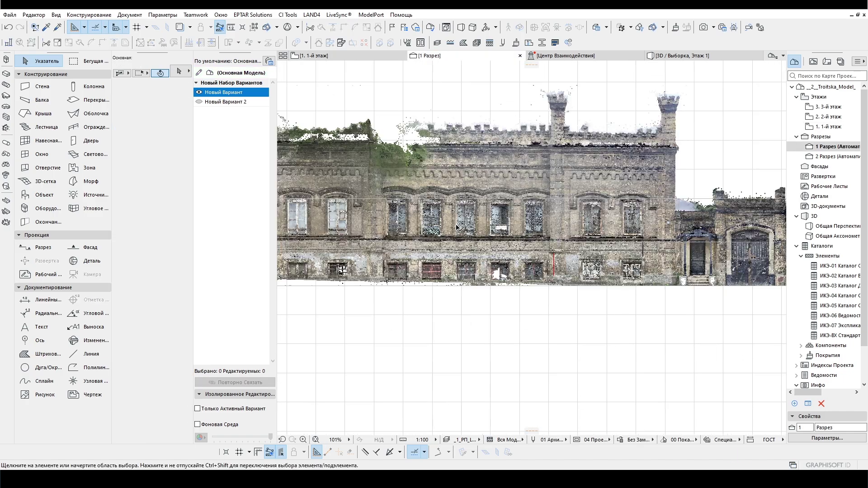
scroll(698, 253, "down", 3)
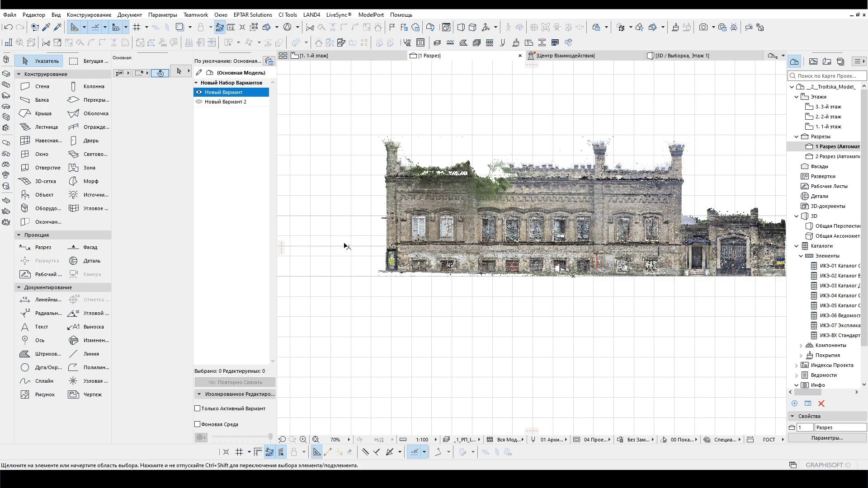
middle_click_drag(357, 245, 544, 250)
scroll(447, 248, "up", 3)
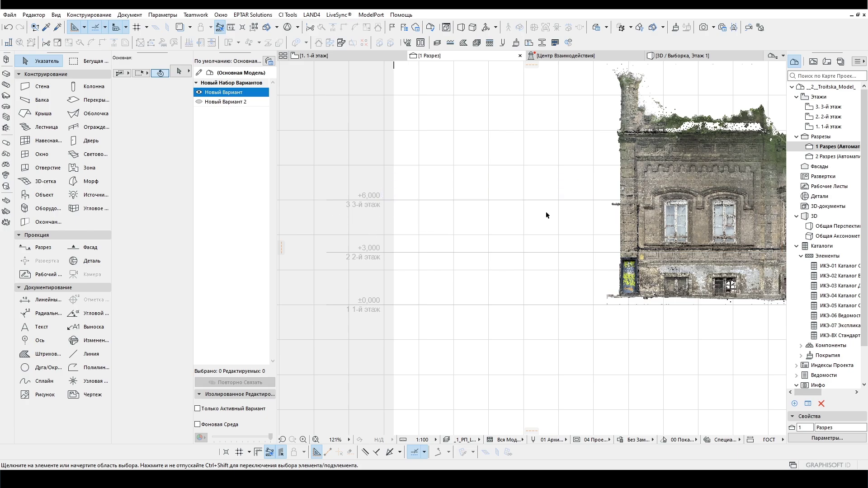
middle_click_drag(503, 201, 460, 198)
scroll(414, 188, "down", 2)
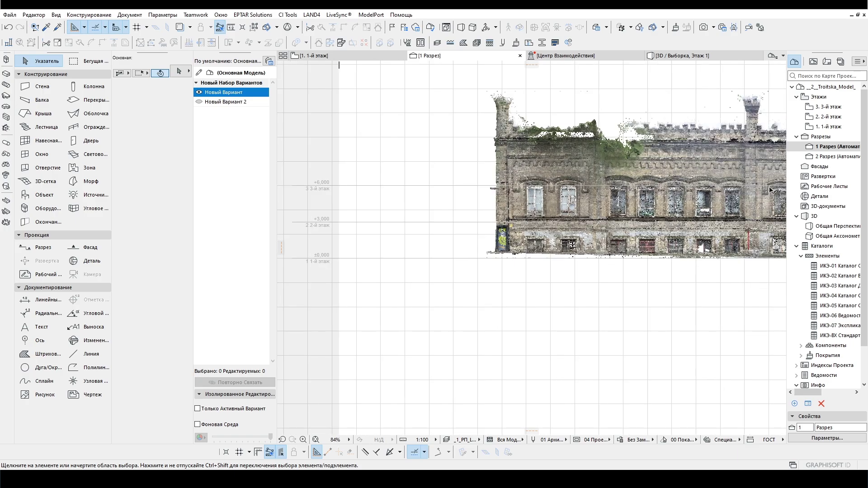
scroll(748, 189, "up", 5)
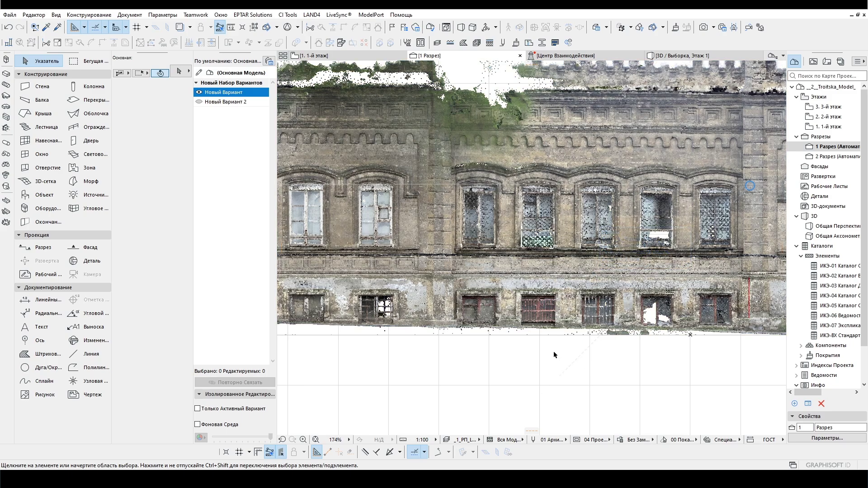
scroll(447, 312, "down", 3)
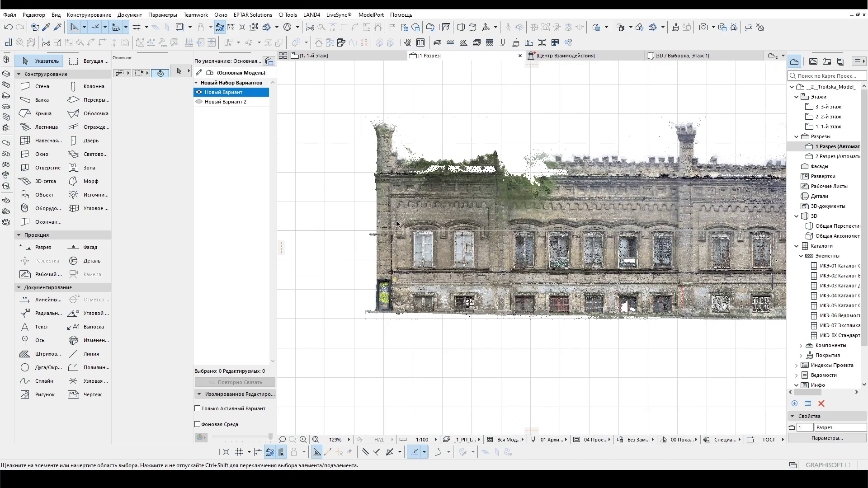
scroll(399, 222, "up", 2)
Step: View the storey settings starting from "1-й этаж" and close them without changes
left_click(822, 129)
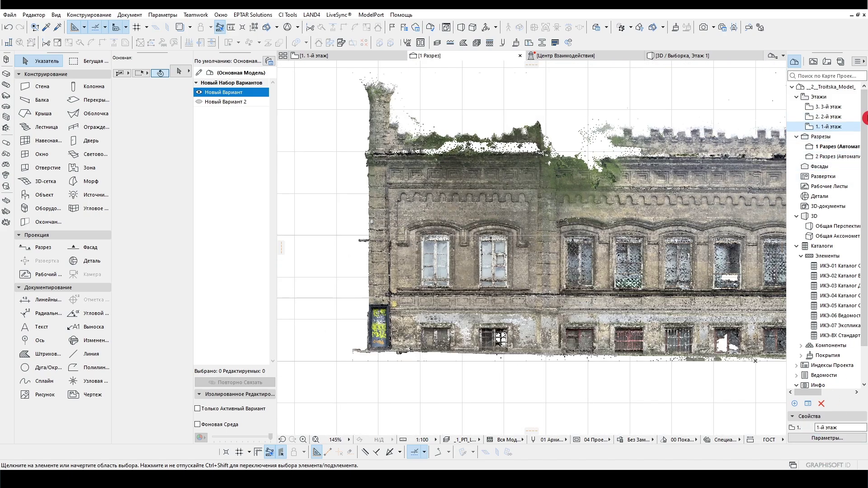
left_click(827, 438)
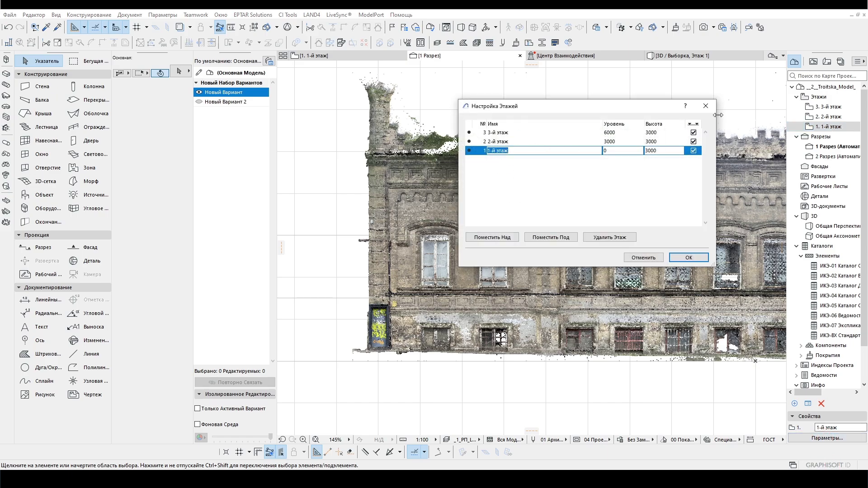
left_click(705, 105)
Step: Inspect the storey level lines and markers beside the corner tower in section 1
scroll(397, 282, "down", 3)
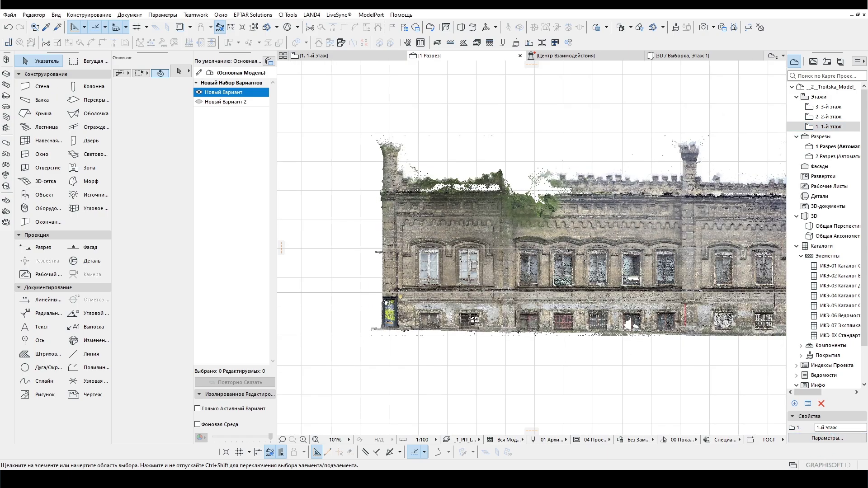
scroll(464, 288, "down", 2)
scroll(471, 274, "up", 2)
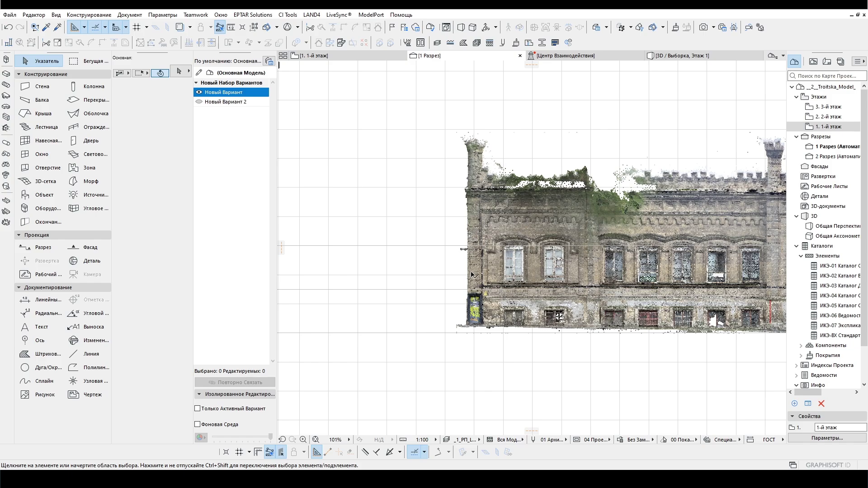
scroll(471, 275, "down", 1)
scroll(448, 233, "up", 5)
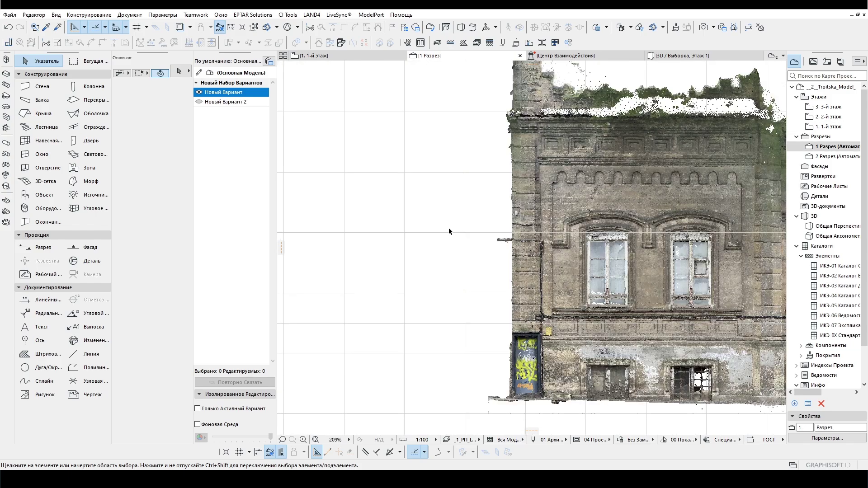
scroll(594, 231, "down", 5)
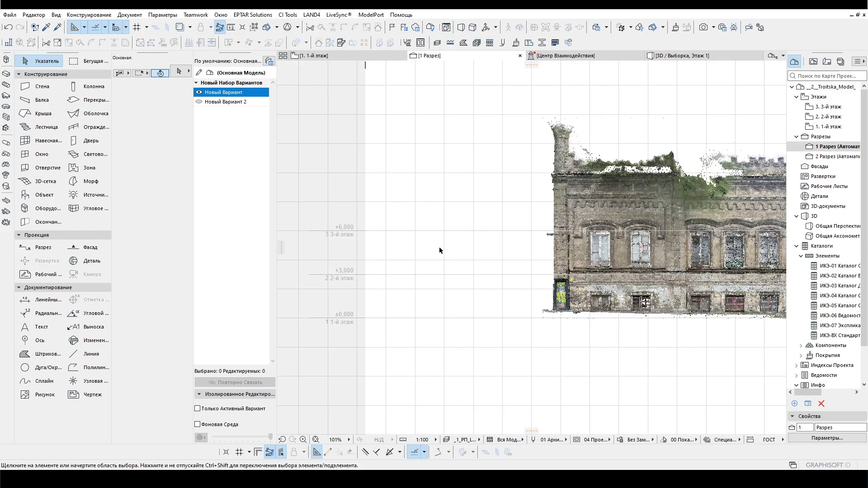
scroll(332, 244, "up", 3)
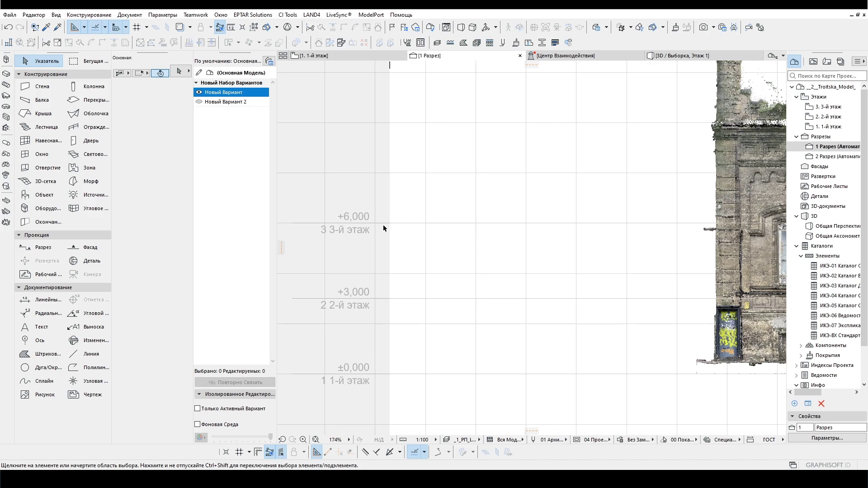
scroll(383, 227, "down", 1)
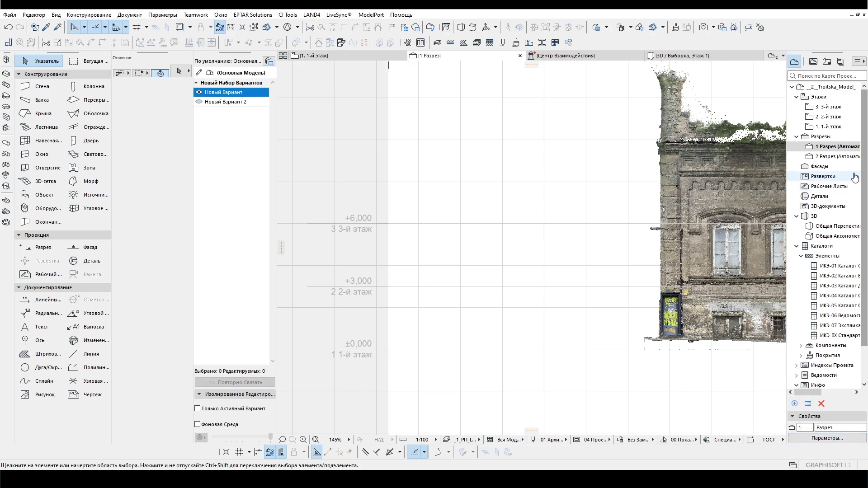
Step: In the settings of section 1, set the storey level lines to blue pen 5
key("ctrl+t")
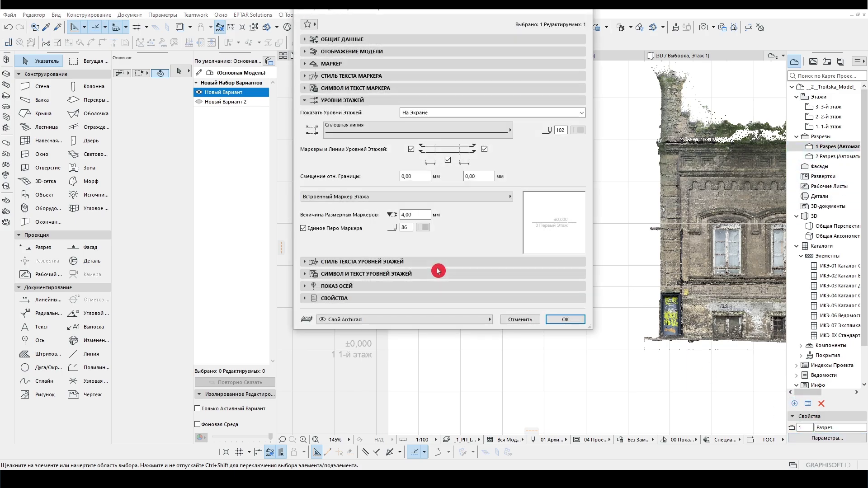
left_click(520, 116)
left_click(520, 113)
left_click(577, 132)
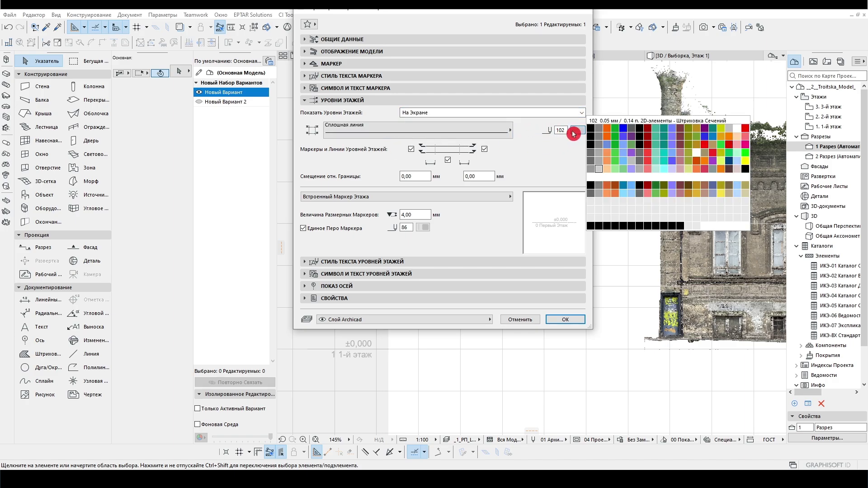
left_click(622, 133)
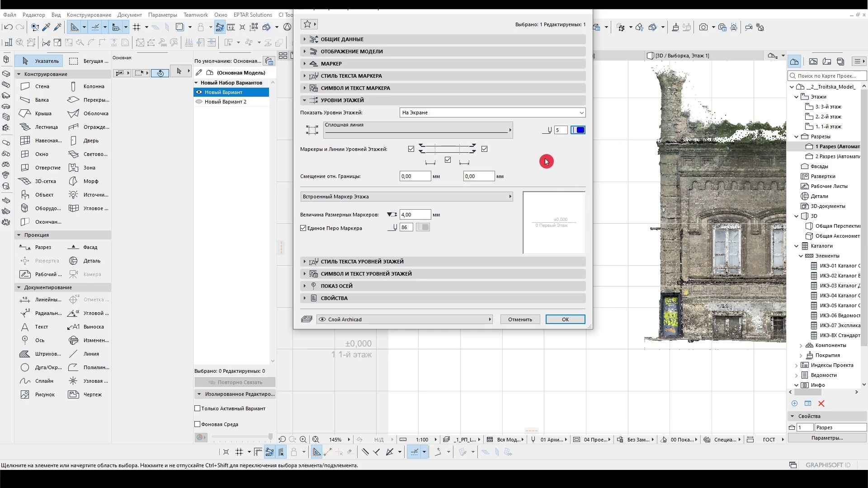
Step: Set the uniform storey marker pen to black pen 7 and turn off the storey markers at the lines' right end
left_click(423, 227)
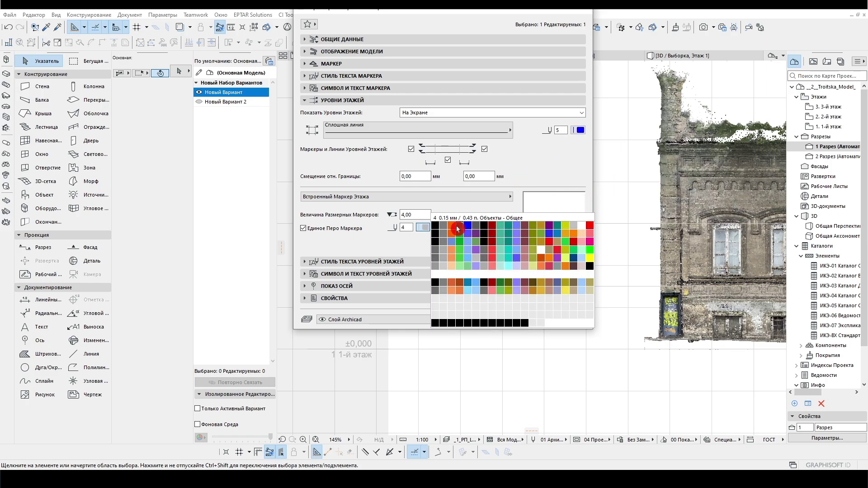
left_click(484, 225)
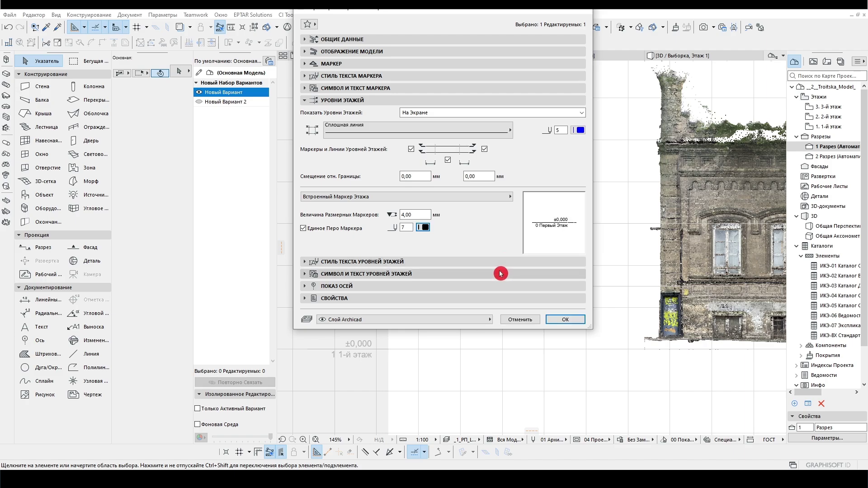
left_click(484, 149)
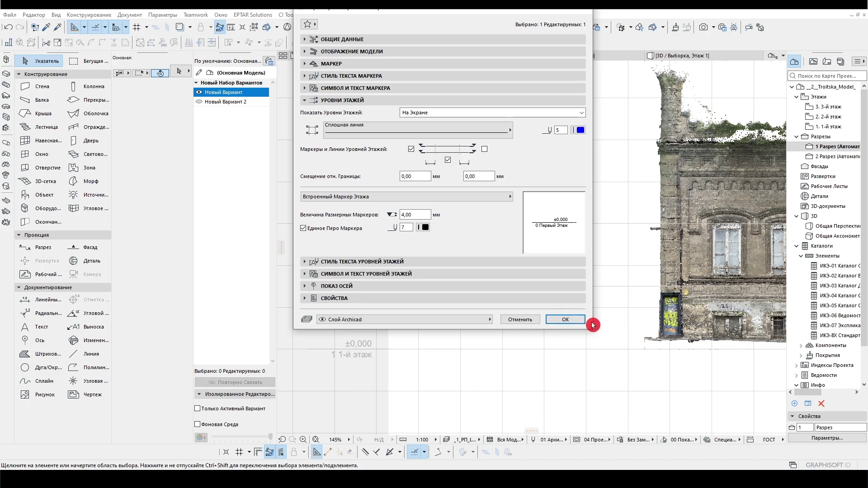
left_click(571, 319)
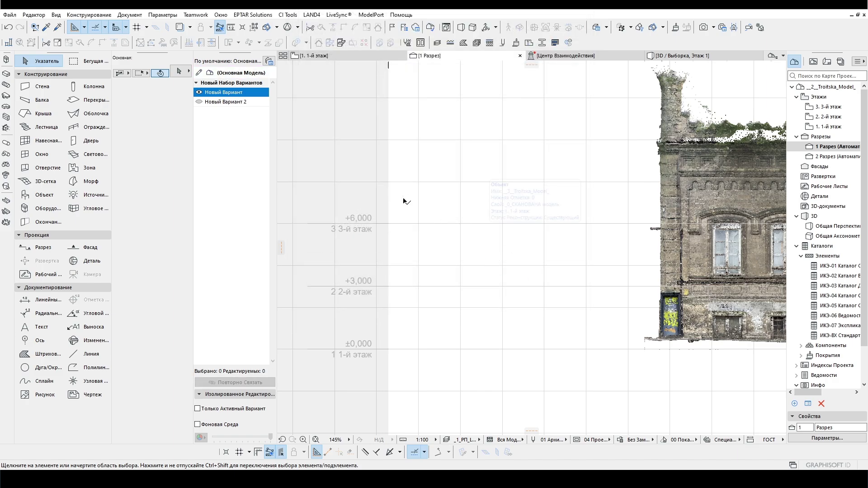
Step: Check the storey lines across the facade and view the storey marker types in the section settings, keeping "Встроенный Маркер Этажа"
scroll(404, 200, "down", 4)
scroll(594, 244, "up", 3)
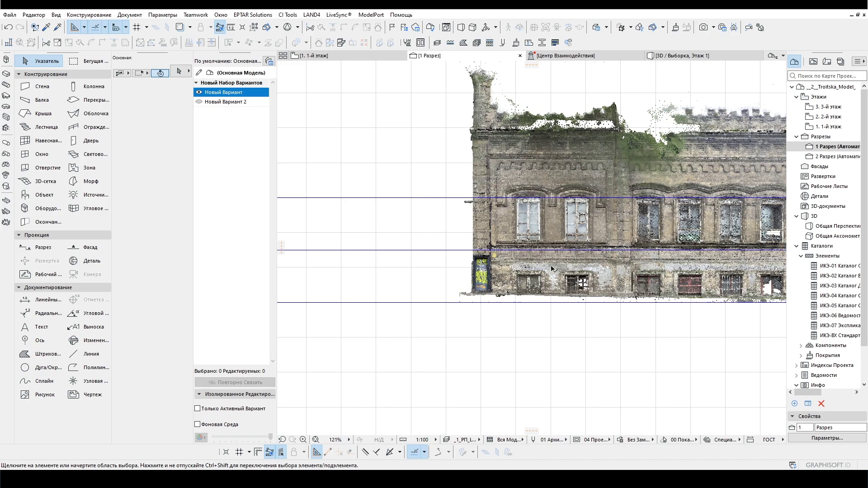
left_click(681, 349)
left_click(802, 439)
left_click(464, 198)
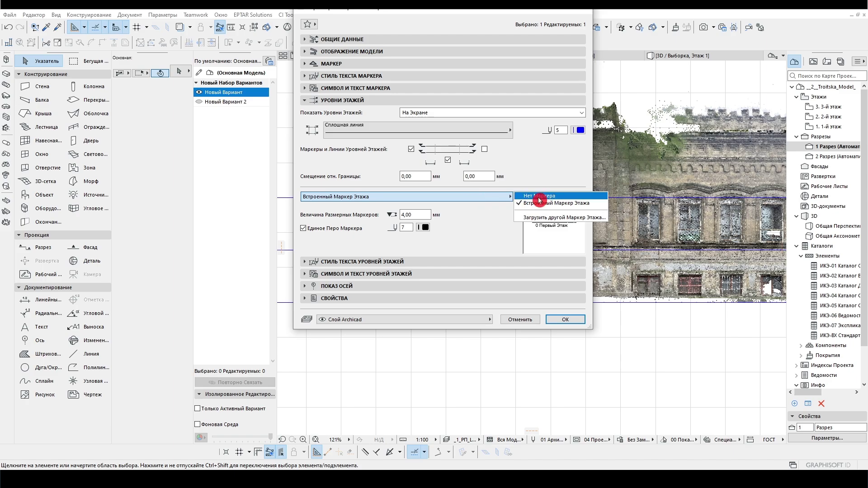
left_click(500, 254)
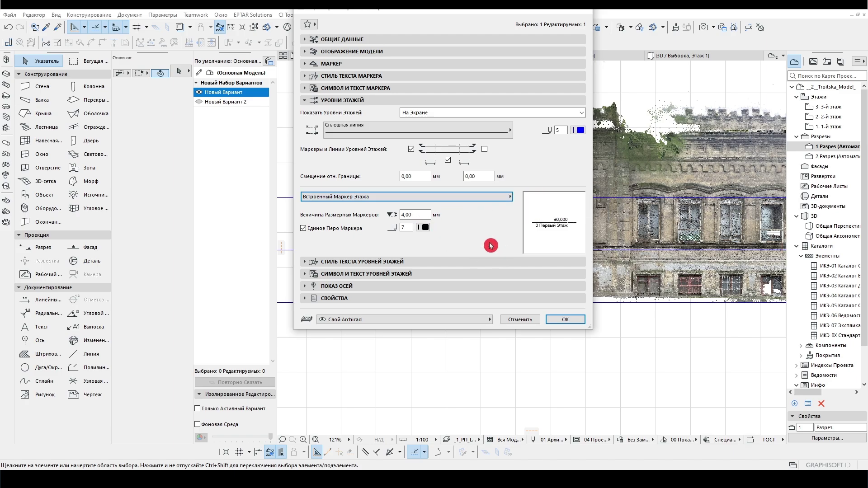
left_click(566, 319)
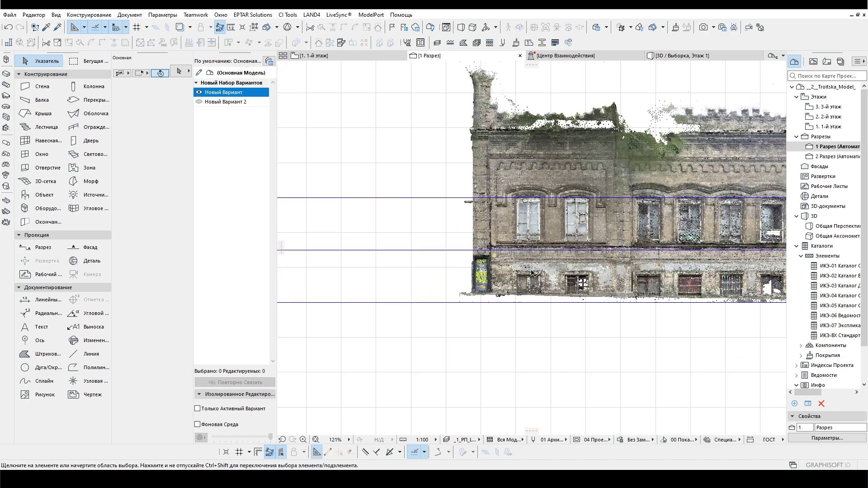
scroll(569, 268, "up", 3)
scroll(420, 239, "down", 3)
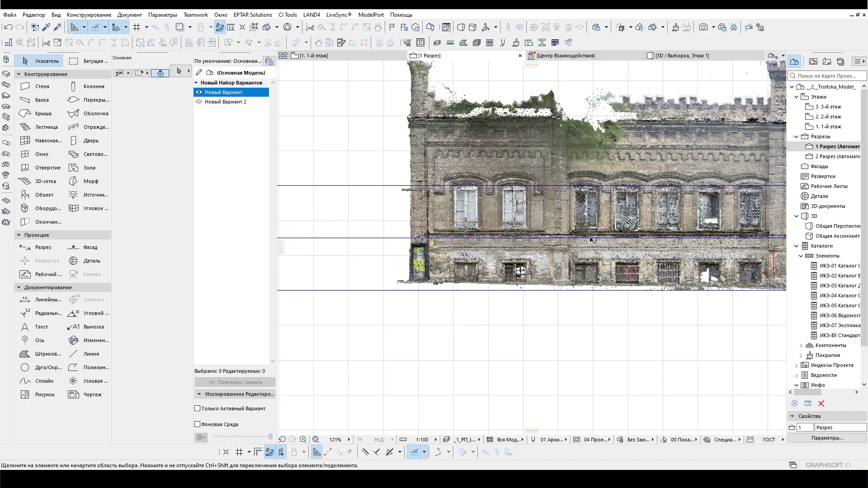
Step: Examine how the storey lines meet the belt course, door and plinth windows at the facade's corner tower in section 1
scroll(591, 239, "down", 4)
scroll(543, 208, "up", 3)
middle_click_drag(558, 265, 605, 248)
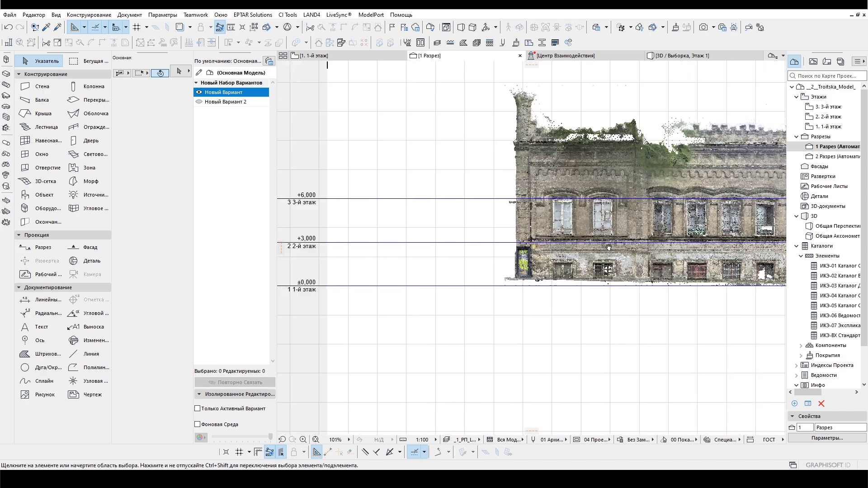
scroll(587, 253, "up", 6)
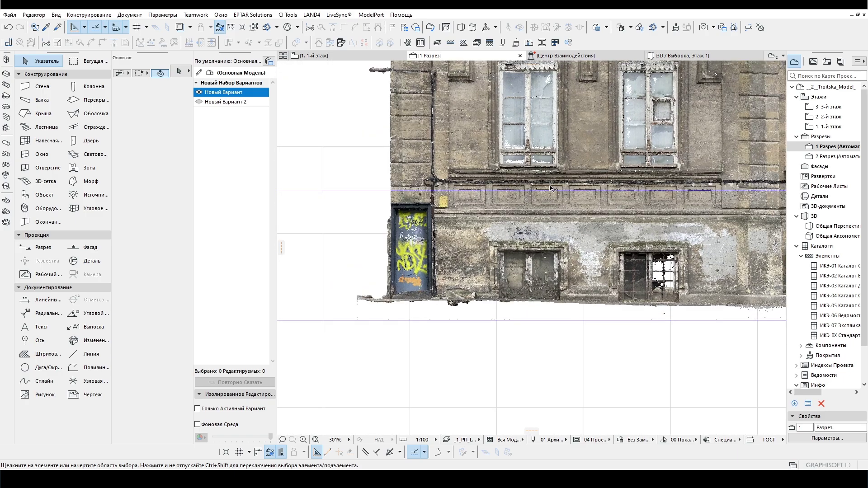
scroll(550, 189, "up", 1)
scroll(487, 224, "up", 1)
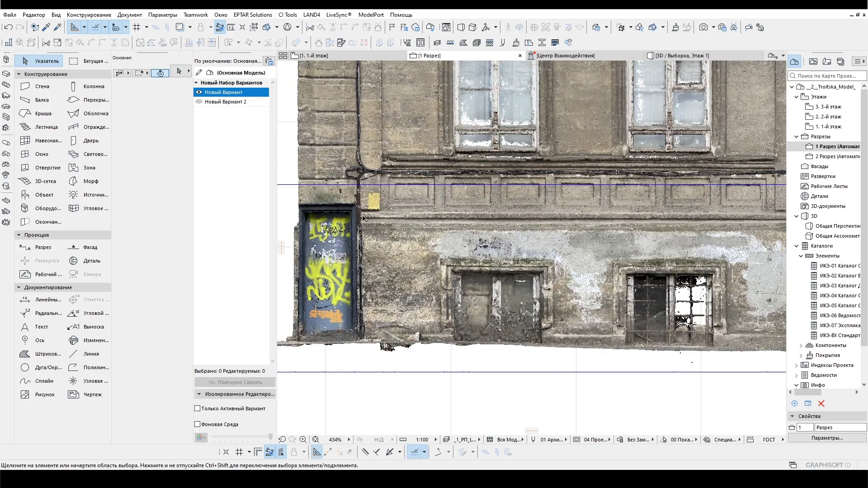
scroll(381, 210, "down", 3)
scroll(534, 191, "up", 3)
scroll(538, 203, "down", 3)
Step: Examine the lowest storey lines against the ground and belt course along the facade towards the porch door and gate
middle_click_drag(539, 214, 488, 240)
middle_click_drag(651, 241, 483, 240)
middle_click_drag(722, 243, 326, 243)
middle_click_drag(703, 254, 554, 243)
scroll(554, 244, "right", 2, "shift")
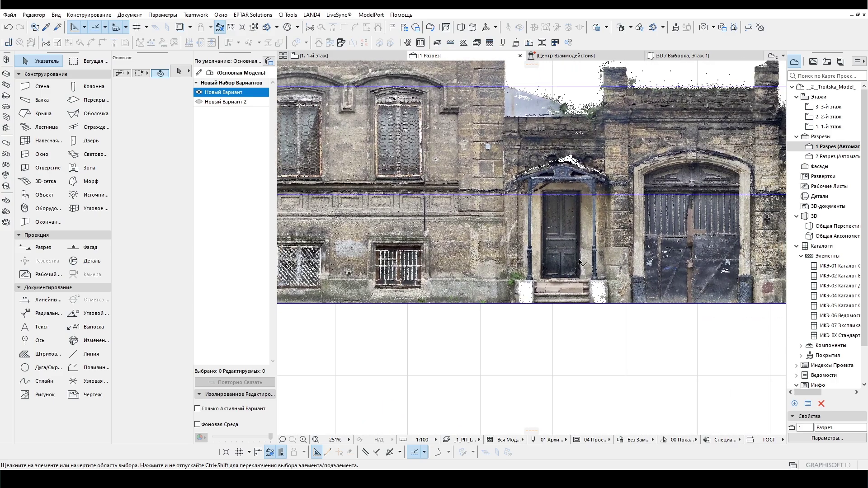
scroll(589, 254, "down", 3)
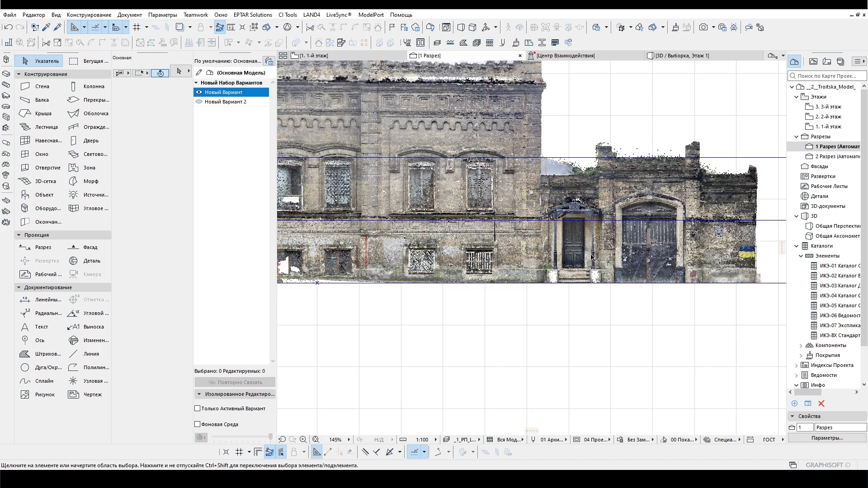
scroll(535, 268, "up", 2)
scroll(468, 257, "left", 3, "shift")
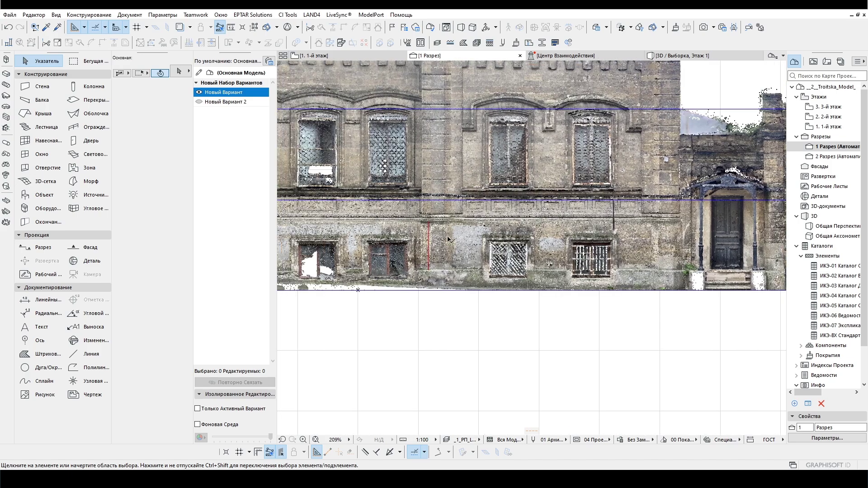
Step: Move the scanned point cloud model up 710 mm so the belt course's lower edge meets the 2nd storey line, and deselect it
left_click(537, 246)
scroll(448, 203, "up", 2)
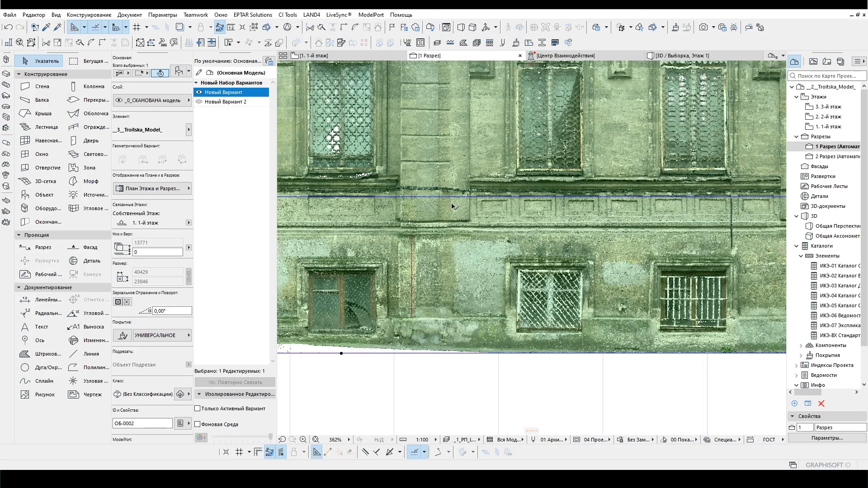
scroll(474, 224, "up", 5)
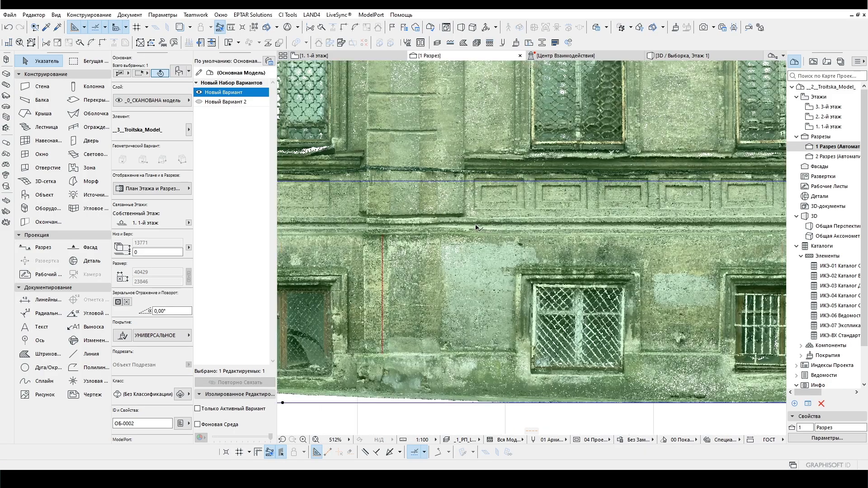
scroll(463, 232, "down", 1)
middle_click_drag(442, 235, 674, 242)
scroll(391, 243, "up", 2)
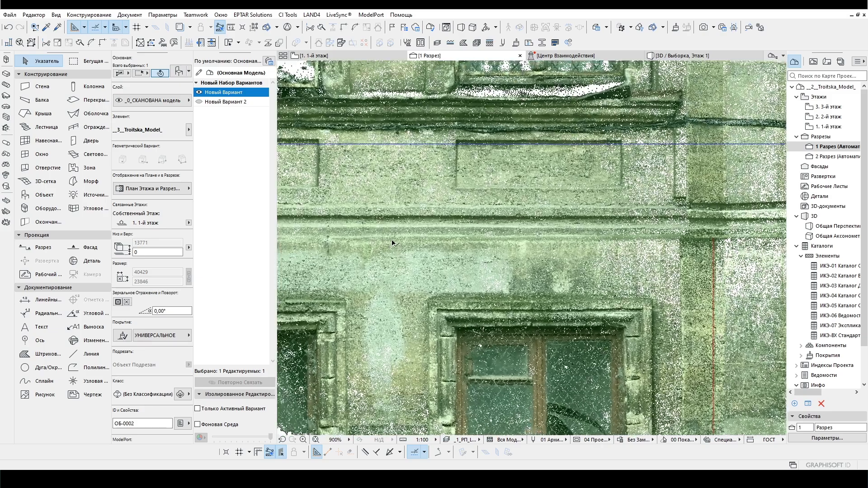
left_click(432, 235)
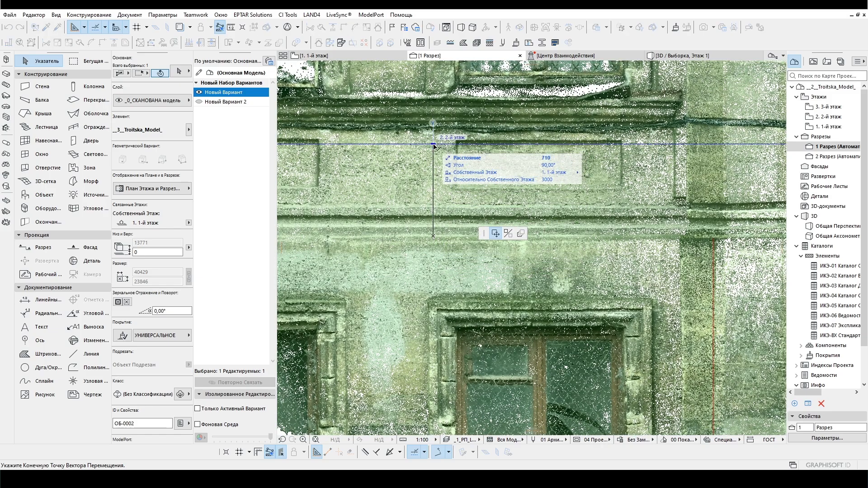
left_click(433, 143)
left_click(445, 172)
scroll(472, 204, "down", 13)
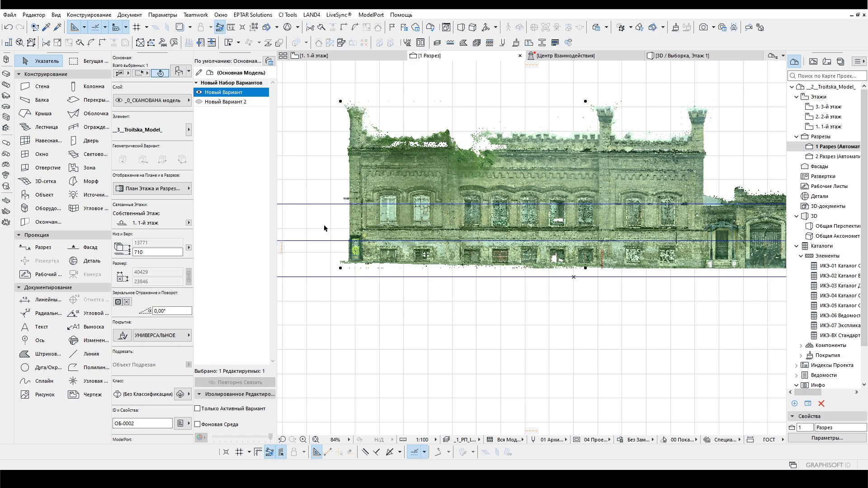
middle_click_drag(324, 225, 484, 223)
scroll(518, 195, "up", 2)
key("Escape")
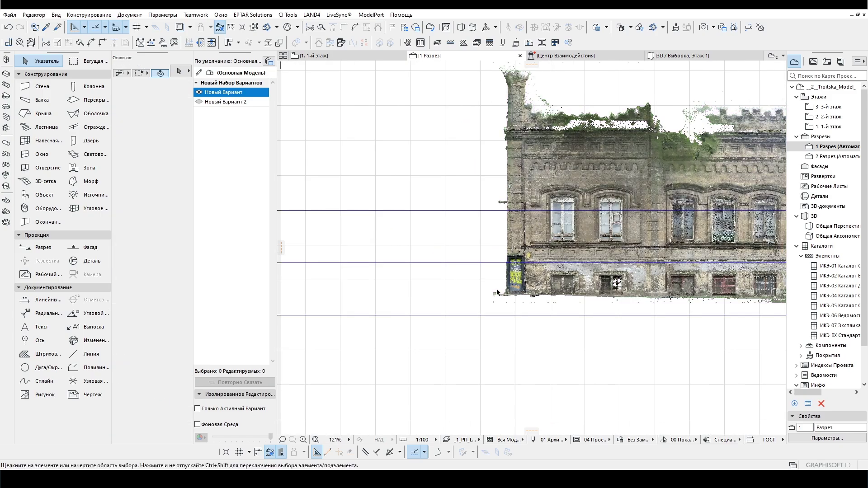
Step: Draw a horizontal level line with the Line tool from the lower edge of the panelled frieze outwards past the corner tower
left_click(91, 354)
scroll(565, 214, "up", 1)
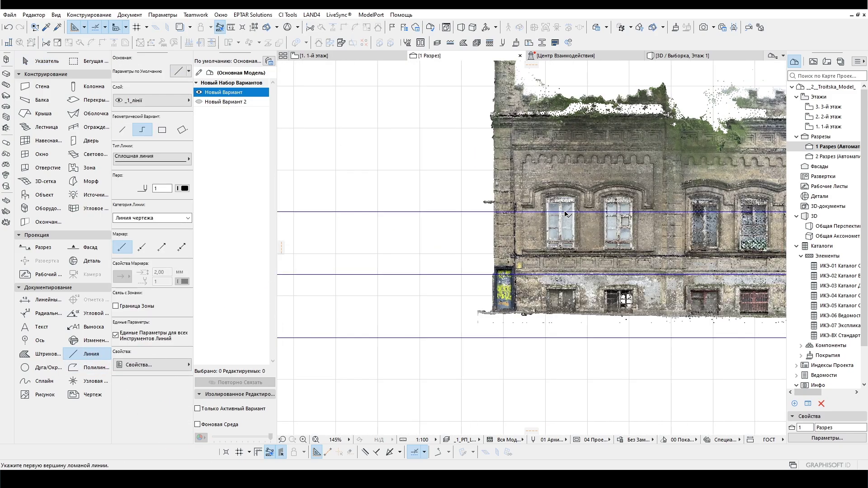
middle_click_drag(603, 236, 500, 234)
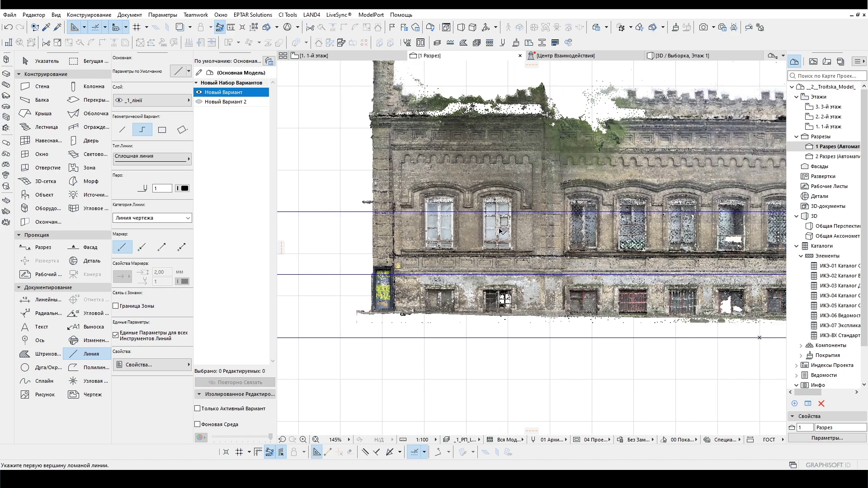
scroll(400, 168, "up", 1)
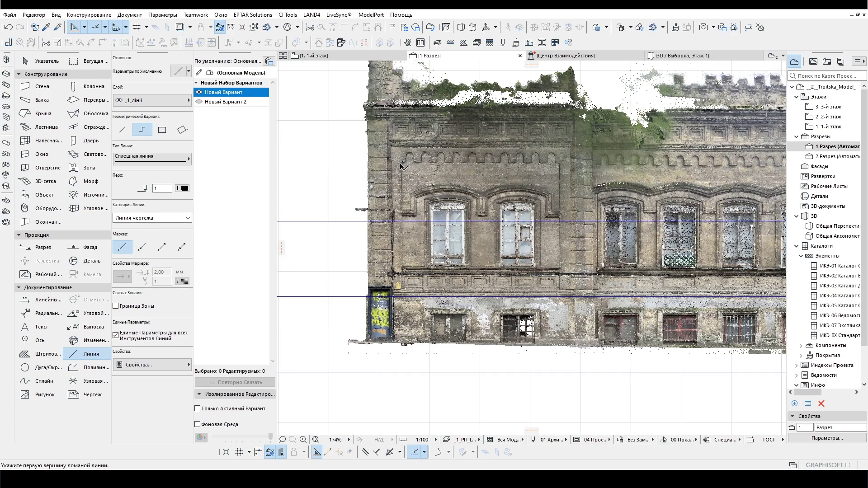
scroll(412, 174, "up", 2)
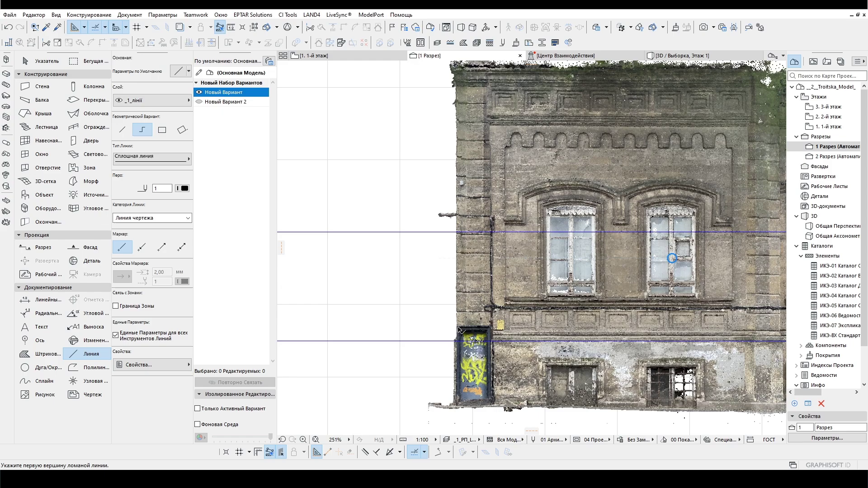
middle_click_drag(561, 365, 474, 347)
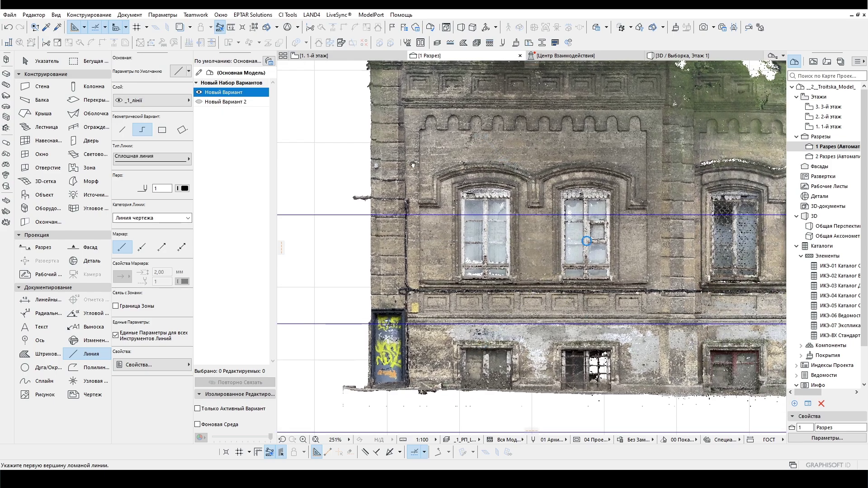
middle_click_drag(411, 160, 433, 213)
scroll(433, 213, "up", 1)
left_click(98, 369)
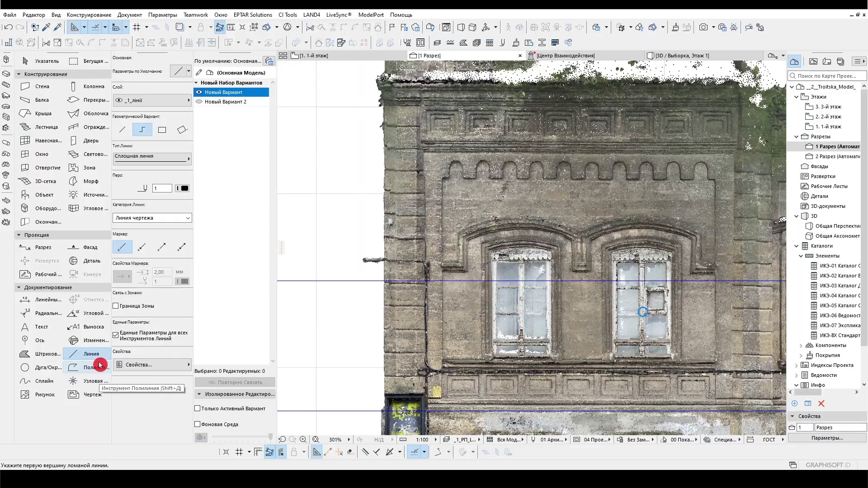
scroll(425, 135, "up", 5)
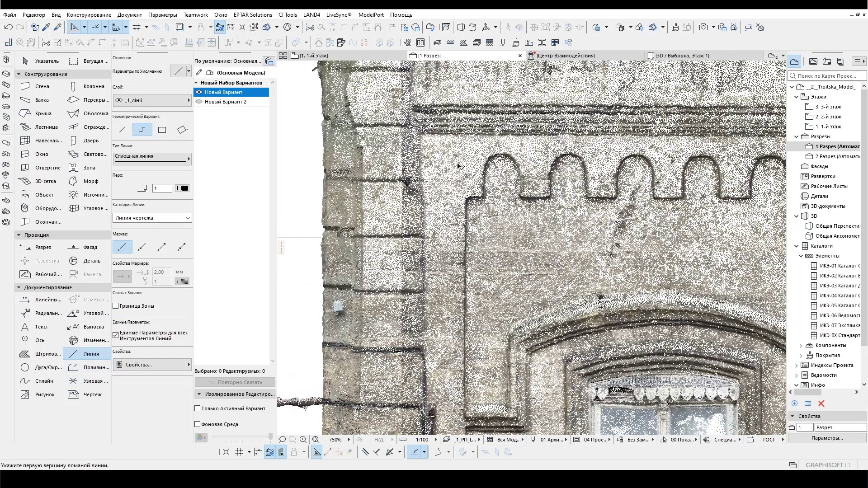
scroll(456, 165, "down", 1)
left_click(428, 141)
scroll(547, 145, "down", 5)
double_click(324, 144)
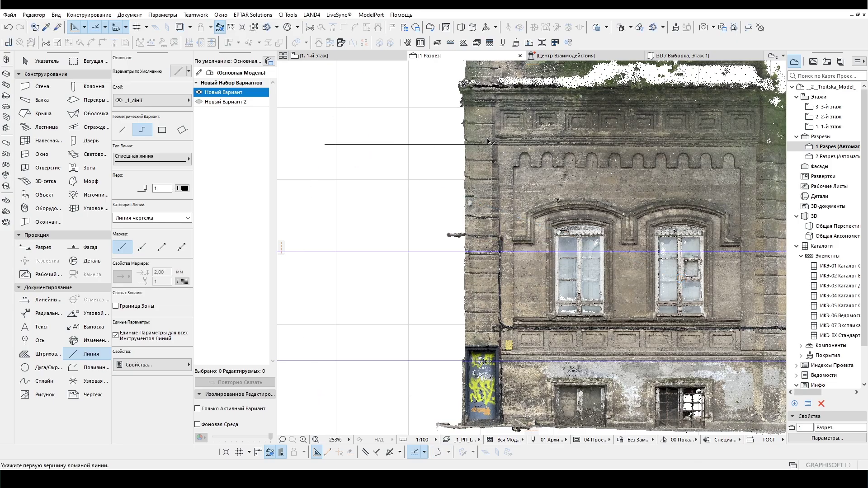
scroll(501, 141, "up", 5)
scroll(469, 153, "down", 9)
key("Escape")
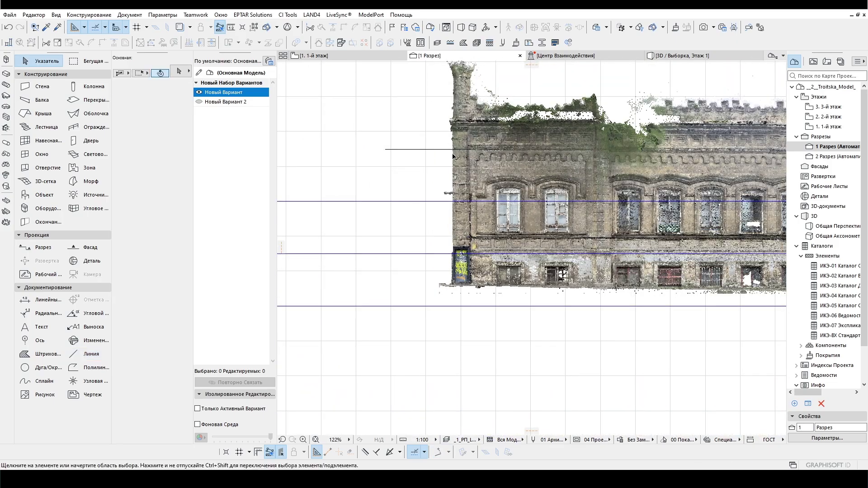
Step: Copy the frieze level line vertically up about 1650 mm to the top of the roof cornice
scroll(453, 153, "up", 3)
middle_click_drag(449, 136, 444, 228)
left_click(389, 238)
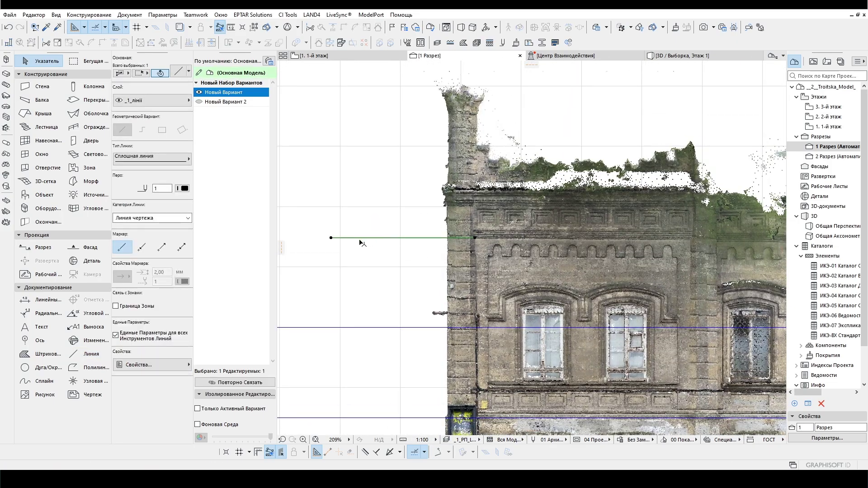
left_click(331, 238)
scroll(335, 190, "up", 2)
scroll(333, 190, "down", 3)
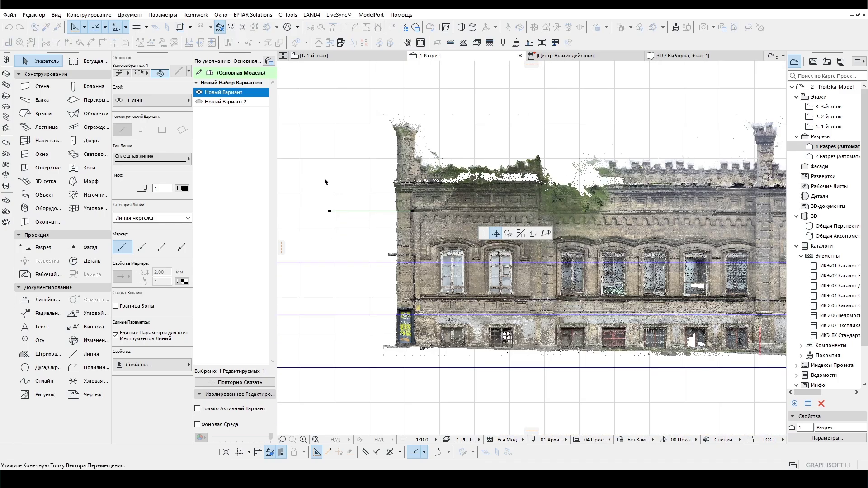
key("ctrl")
scroll(680, 170, "up", 2)
scroll(632, 163, "down", 4)
scroll(571, 159, "up", 4)
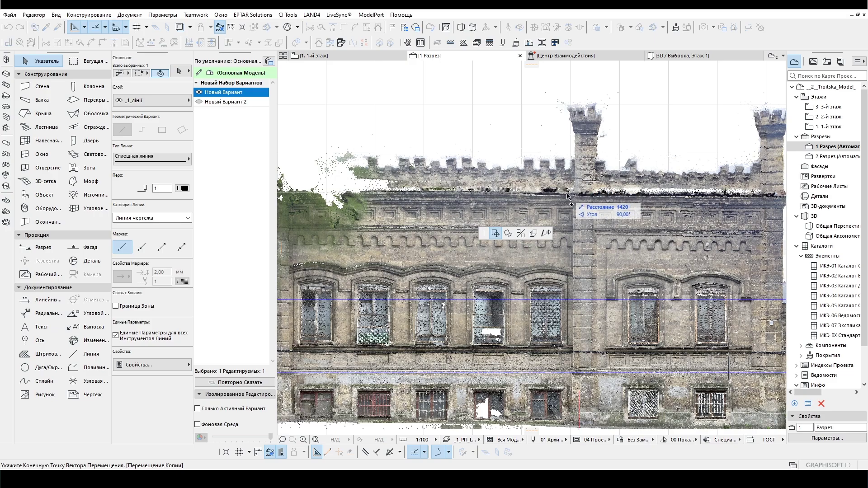
scroll(575, 194, "up", 3)
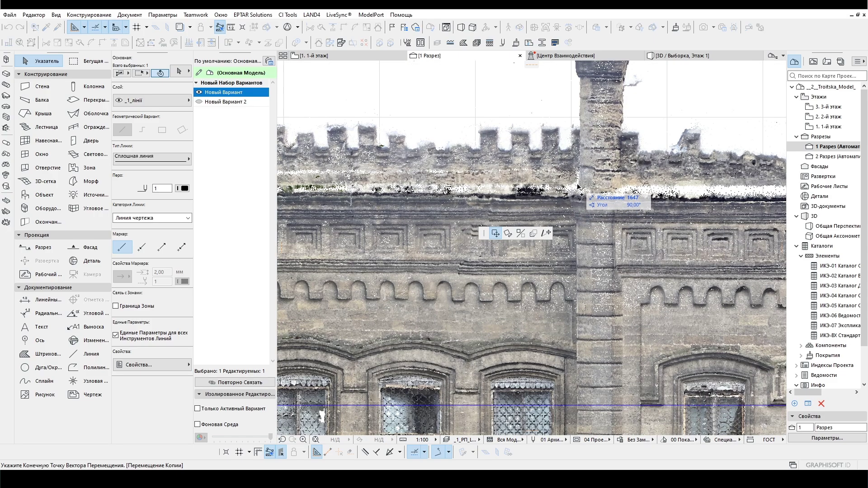
left_click(577, 185)
scroll(638, 164, "down", 5)
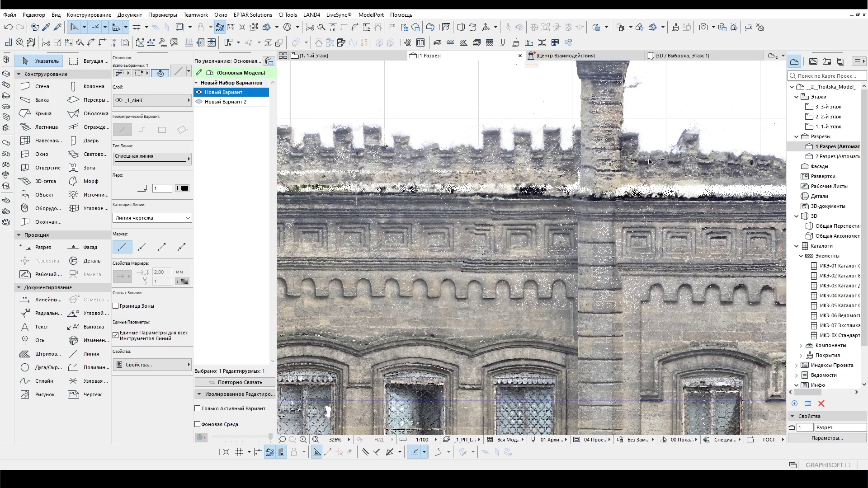
middle_click_drag(339, 152, 389, 159)
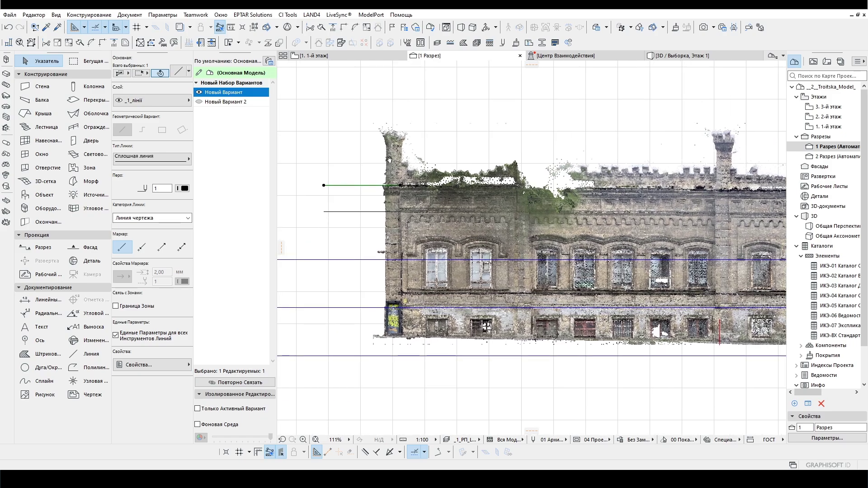
Step: Copy the cornice level line vertically up to the top of the towers and clear the selection
left_click(324, 186)
key("ctrl")
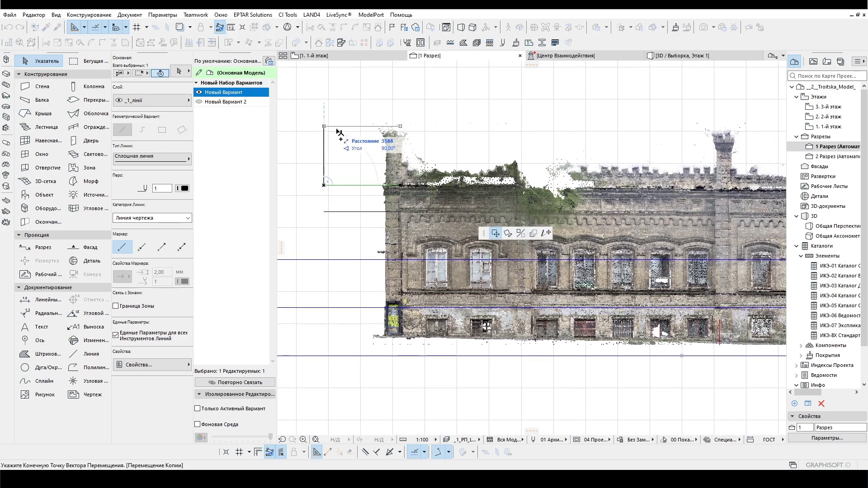
left_click(726, 136)
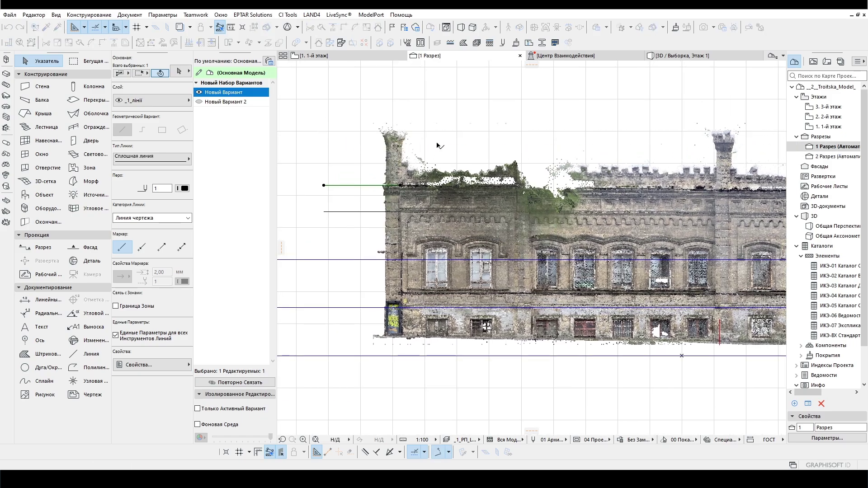
left_click(436, 145)
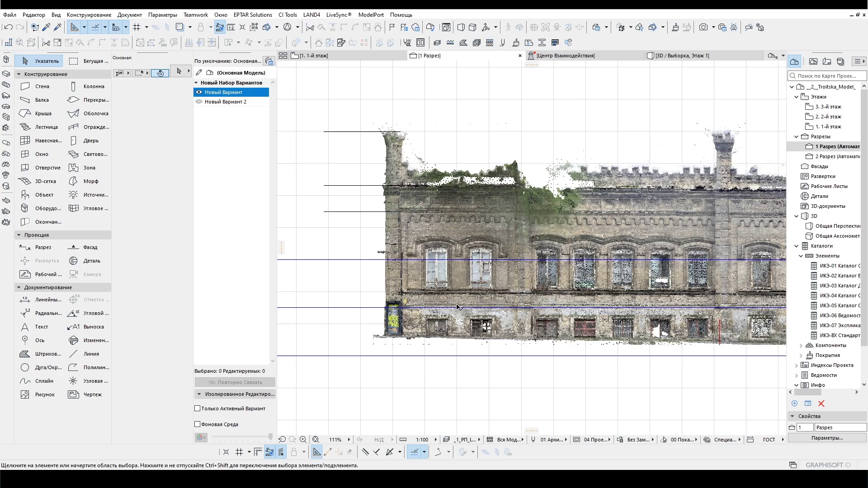
Step: Examine how the storey lines and the drawn level lines match the cornices, windows and belt course along the facade
scroll(382, 337, "down", 3)
scroll(593, 341, "up", 7)
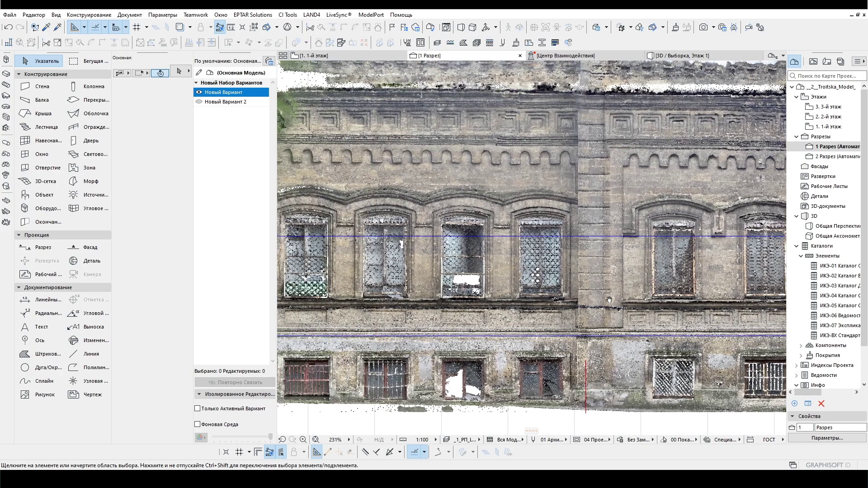
scroll(633, 217, "down", 3)
middle_click_drag(393, 239, 577, 249)
scroll(409, 193, "up", 2)
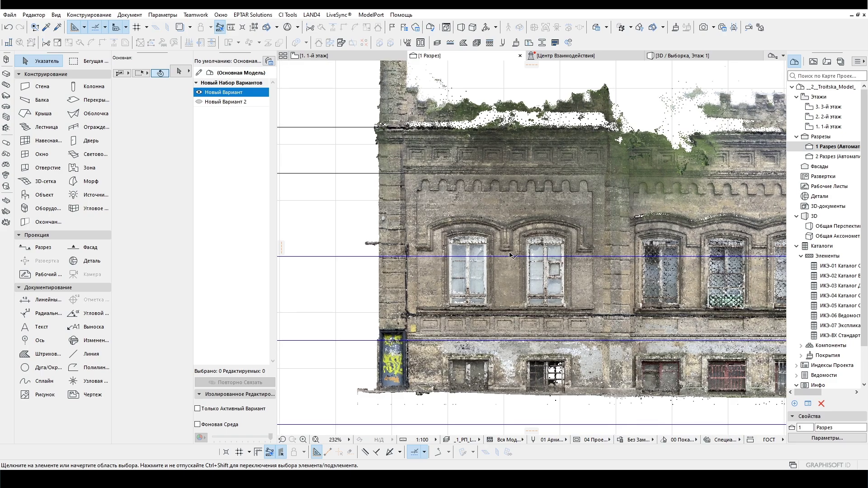
scroll(505, 248, "up", 2)
scroll(515, 242, "down", 1)
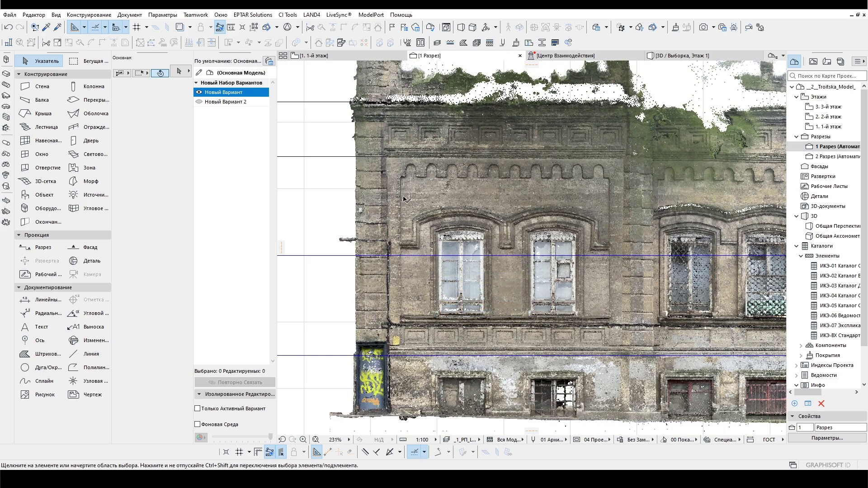
scroll(421, 316, "up", 4)
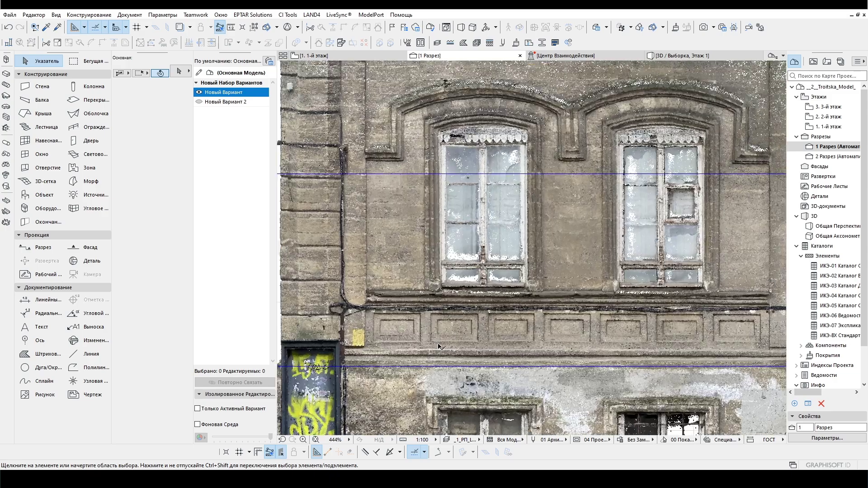
scroll(406, 302, "down", 1)
scroll(483, 262, "down", 4)
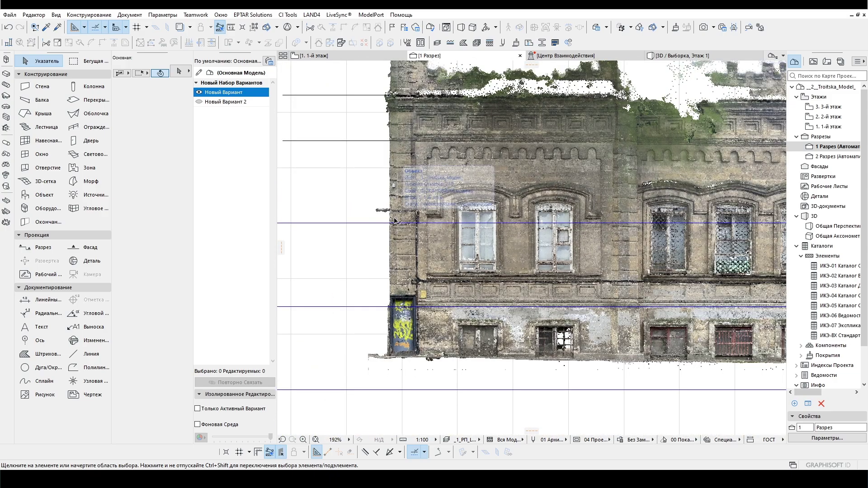
Step: Place a vertical linear dimension chain beside the corner tower through the three storey lines and the frieze, cornice and tower-top level lines
scroll(479, 213, "down", 4)
scroll(479, 214, "up", 3)
left_click(70, 352)
left_click(70, 367)
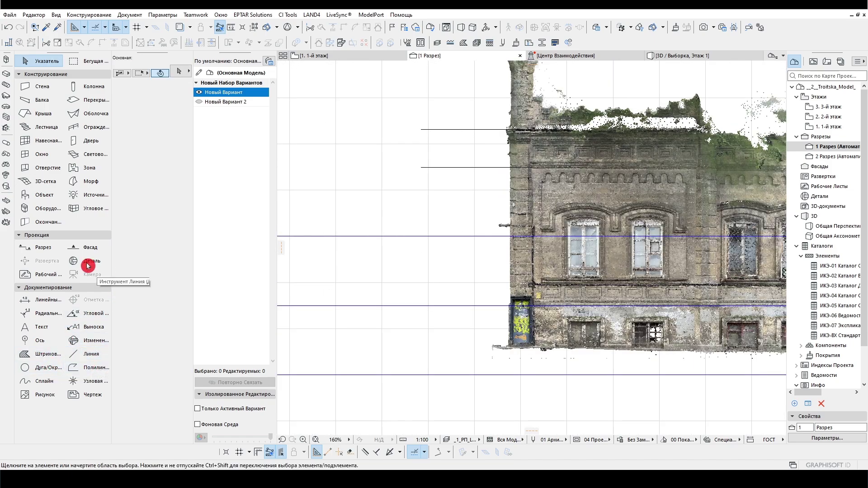
left_click(42, 299)
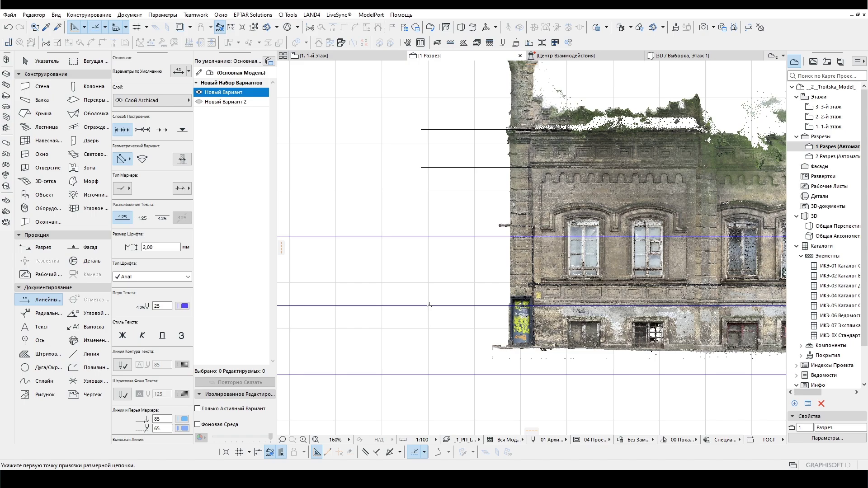
left_click(429, 306)
left_click(421, 168)
left_click(421, 129)
middle_click_drag(420, 116, 430, 184)
left_click(427, 125)
double_click(401, 207)
left_click(386, 217)
middle_click_drag(389, 274, 405, 182)
key("Escape")
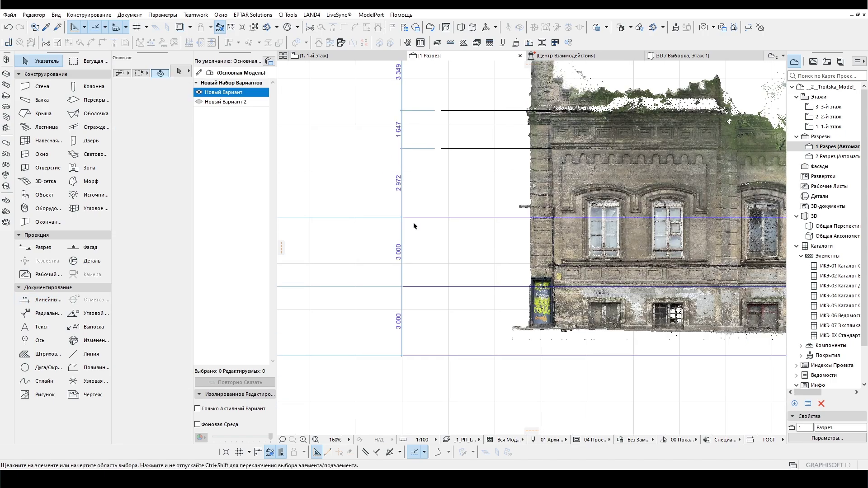
Step: Move the frieze level line vertically so it sits 2970 mm above the 3-й этаж storey line
middle_click_drag(414, 215, 412, 232)
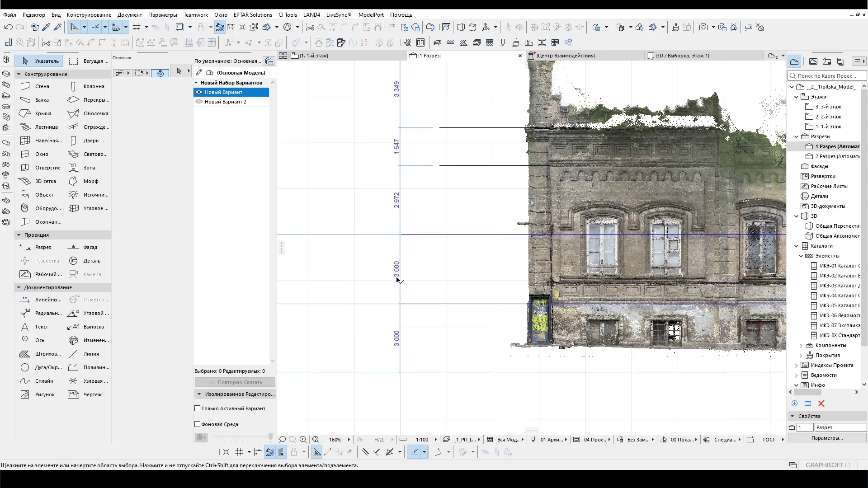
left_click(452, 166)
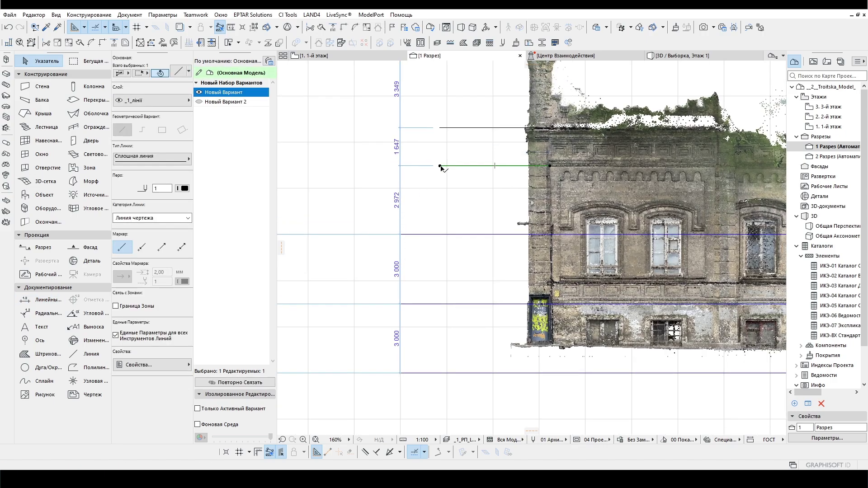
left_click(439, 166)
left_click(440, 166)
Step: Move the roof cornice level line vertically up by 1 mm
middle_click_drag(440, 188, 439, 243)
scroll(440, 194, "up", 2)
left_click(440, 178)
left_click(439, 178)
type("1")
key("Return")
Step: Move the tower-top level line vertically up by 2 mm and clear the selection
middle_click_drag(436, 105, 435, 169)
left_click(439, 130)
left_click(439, 130)
type("2")
key("Return")
left_click(443, 152)
scroll(443, 152, "down", 4)
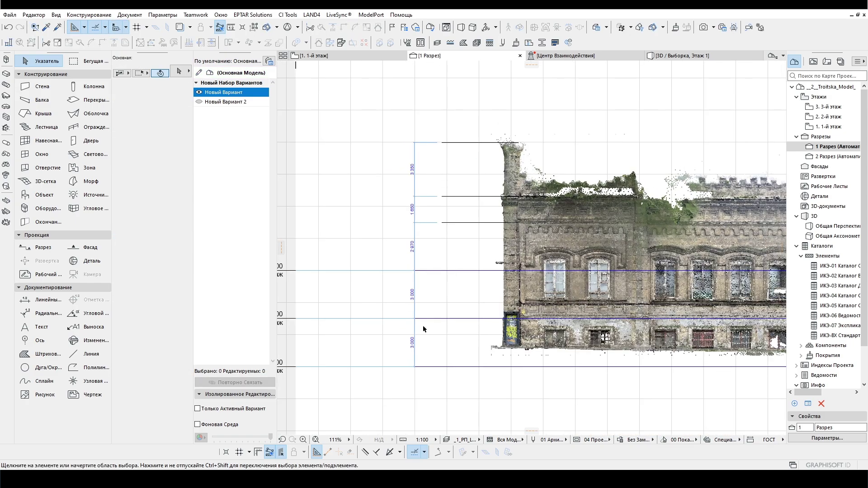
Step: Examine the dimension chain and how the storey and level lines meet the frieze, cornice and belt course along the facade
scroll(419, 345, "up", 3)
scroll(436, 252, "down", 1)
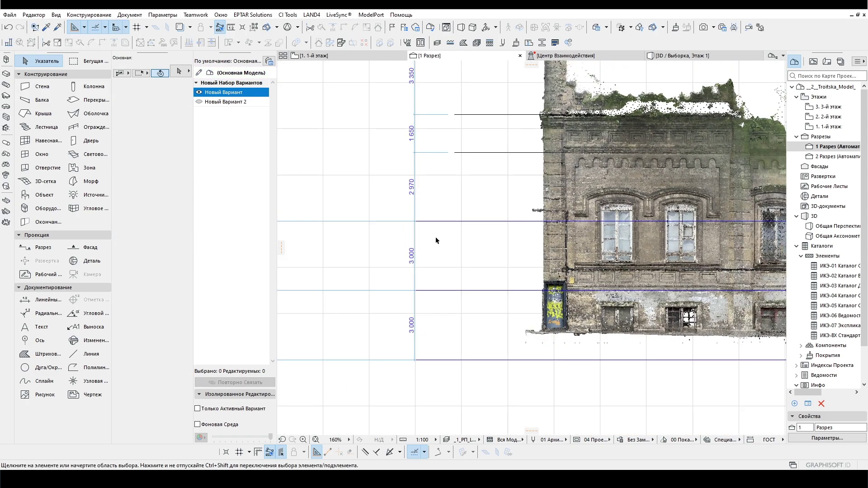
left_click(450, 155)
scroll(461, 140, "up", 8)
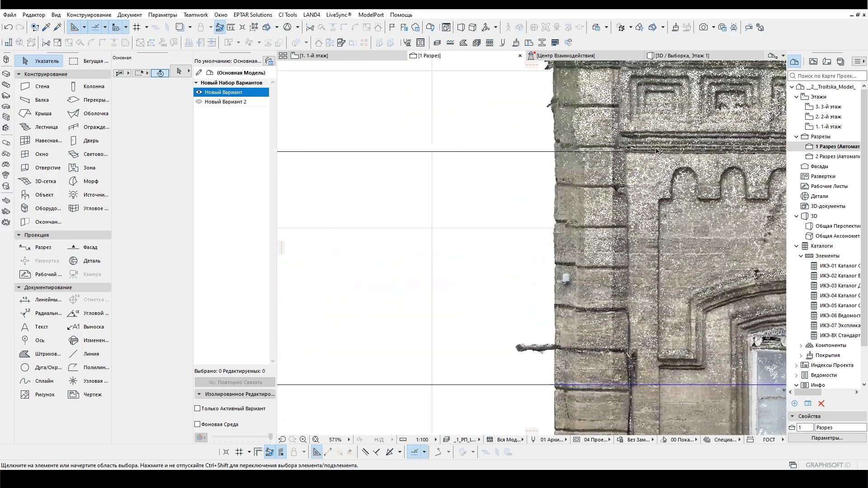
scroll(615, 149, "down", 8)
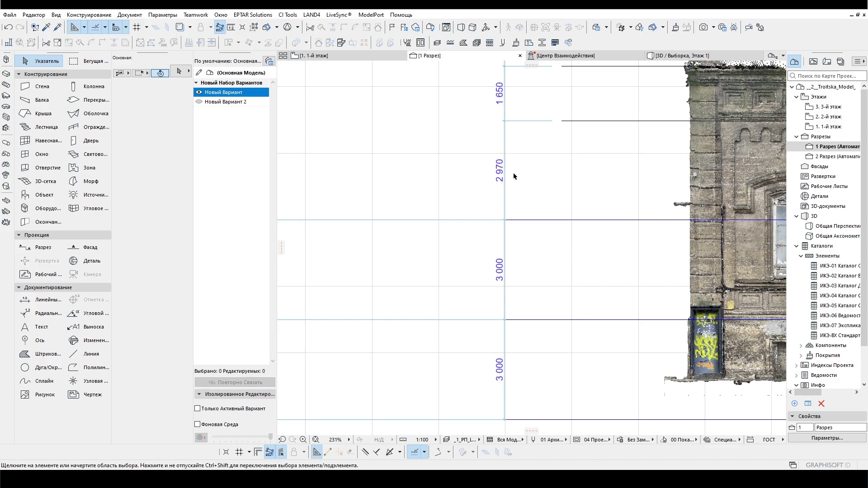
scroll(515, 185, "down", 2)
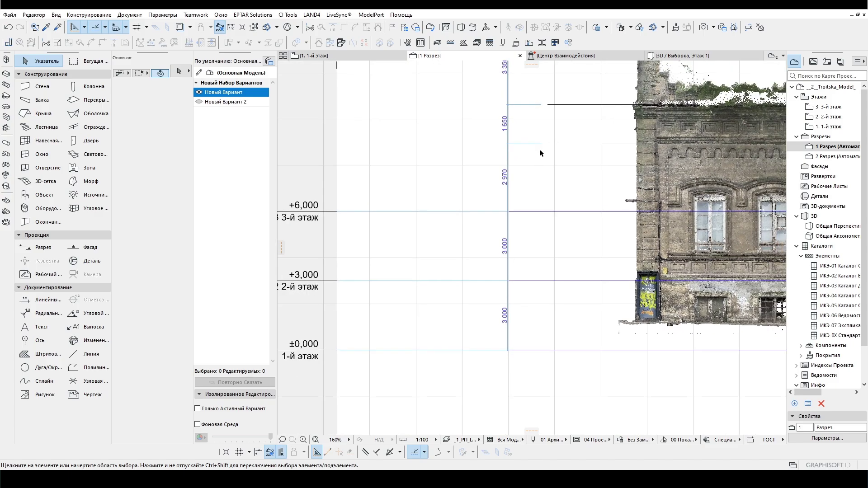
middle_click_drag(540, 153, 492, 243)
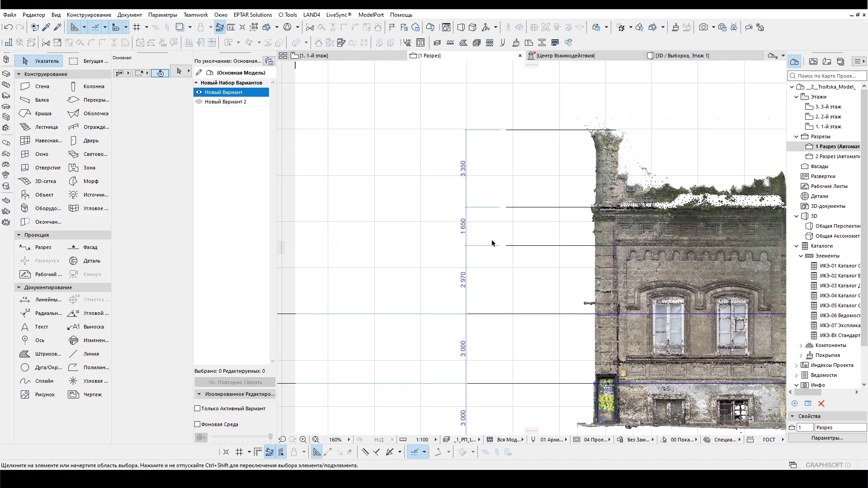
scroll(501, 254, "down", 2)
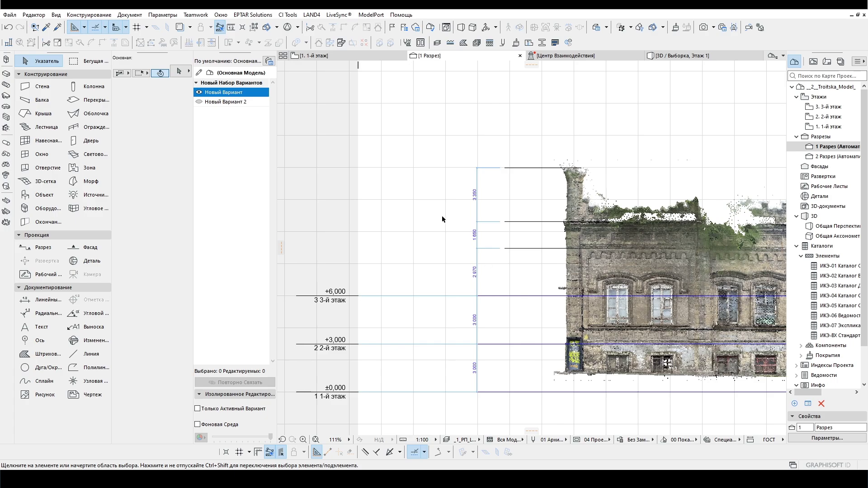
scroll(633, 326, "down", 1)
middle_click_drag(653, 332, 460, 306)
scroll(753, 339, "up", 2)
middle_click_drag(767, 344, 570, 319)
scroll(764, 316, "down", 1)
middle_click_drag(502, 291, 639, 309)
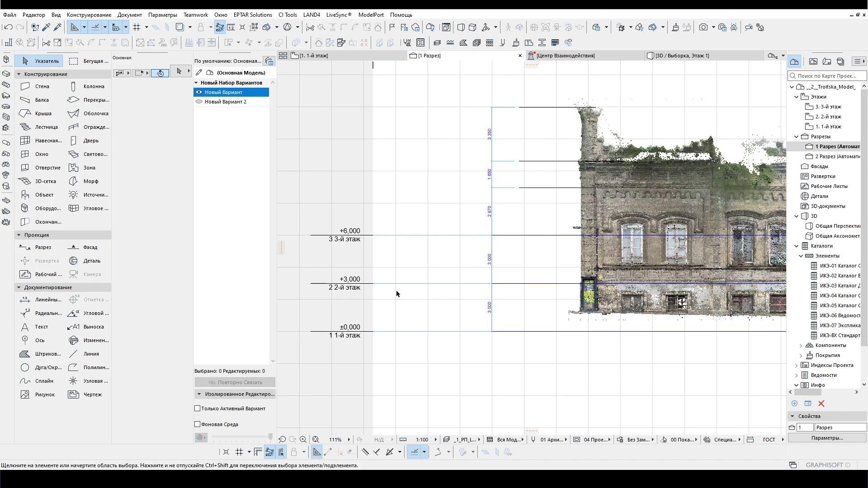
Step: Copy the frieze level line vertically down to the ground at the base of the entrance porch and clear the selection
left_click(522, 188)
left_click(520, 188)
key("ctrl")
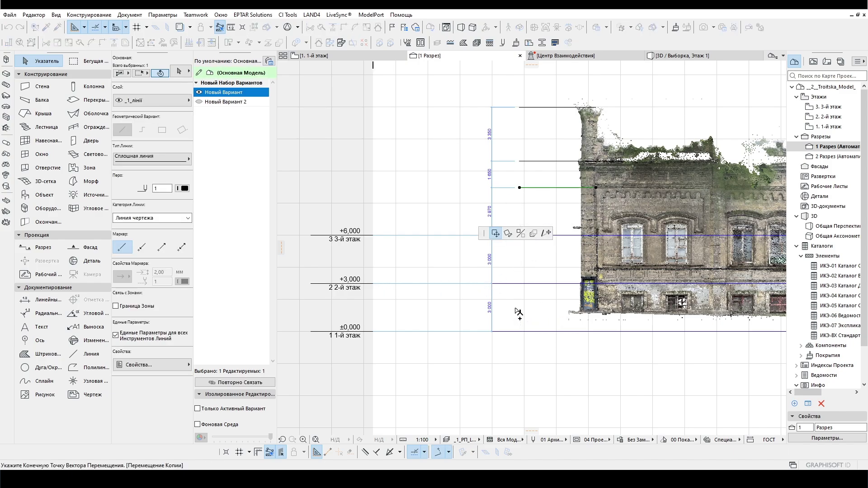
scroll(519, 312, "down", 2)
scroll(587, 311, "up", 6)
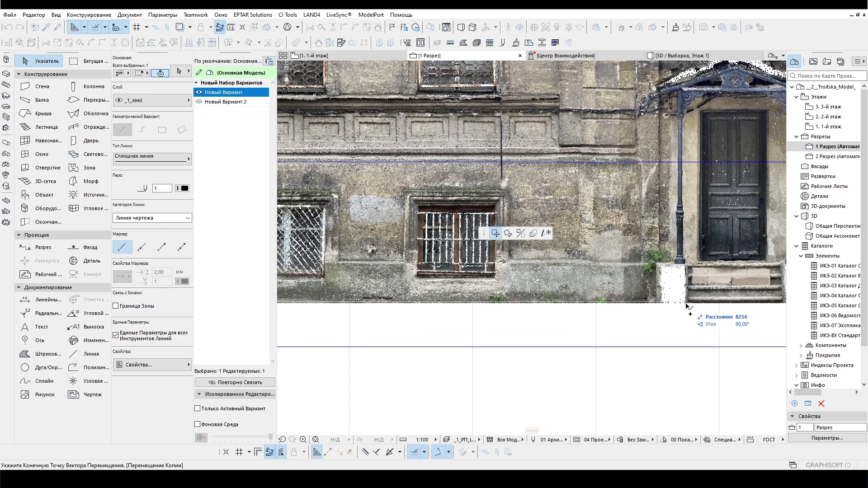
scroll(687, 306, "up", 4)
left_click(638, 300)
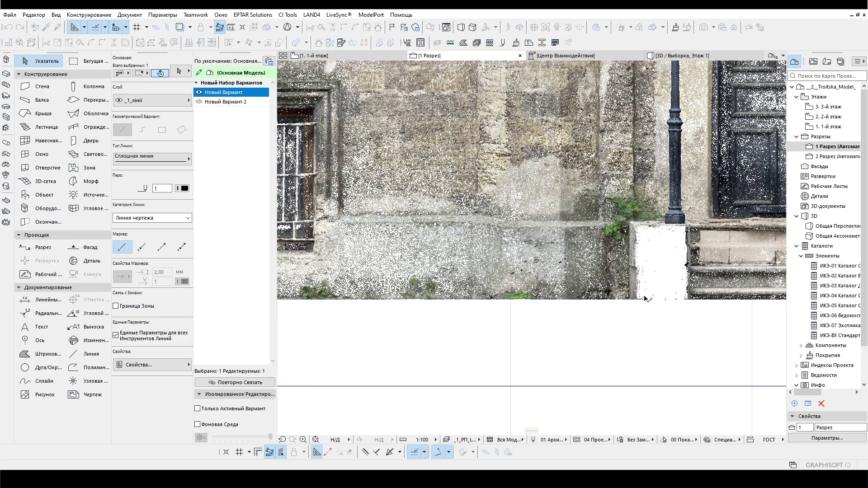
scroll(670, 297, "down", 6)
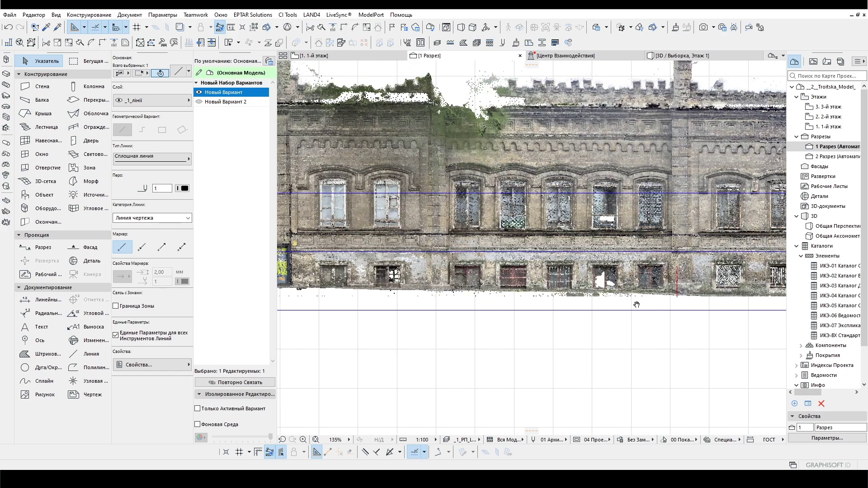
middle_click_drag(390, 289, 486, 299)
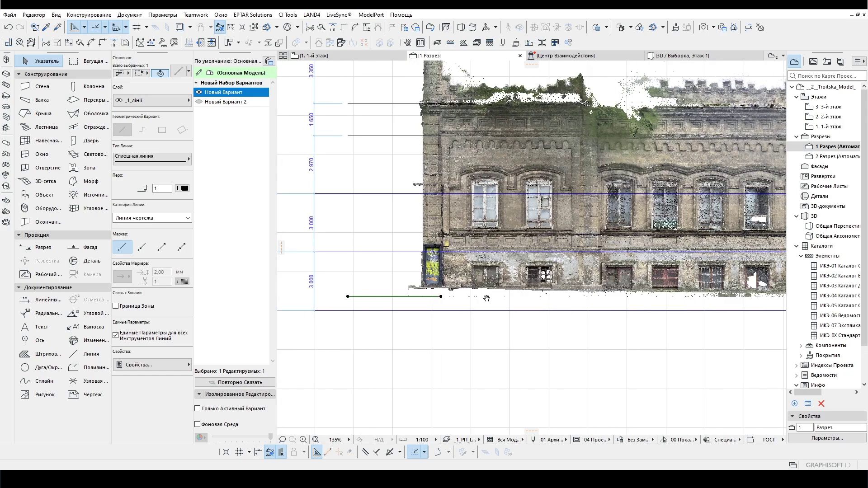
left_click(429, 349)
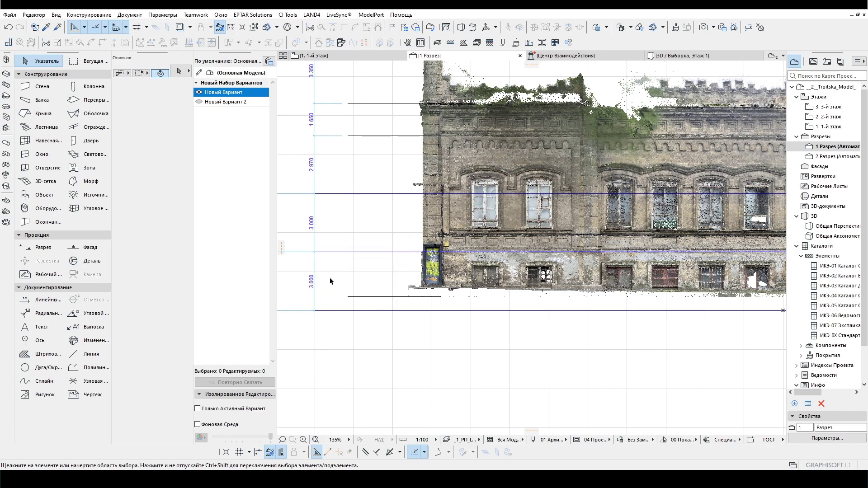
Step: Open the storey settings and add a new storey below 1-й этаж
middle_click_drag(399, 229, 397, 254)
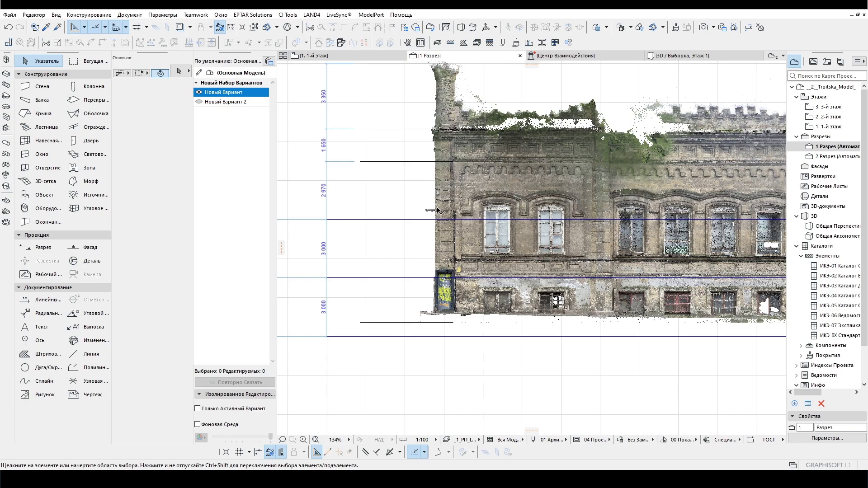
scroll(437, 210, "down", 3)
scroll(380, 158, "up", 3)
left_click(828, 127)
left_click(820, 438)
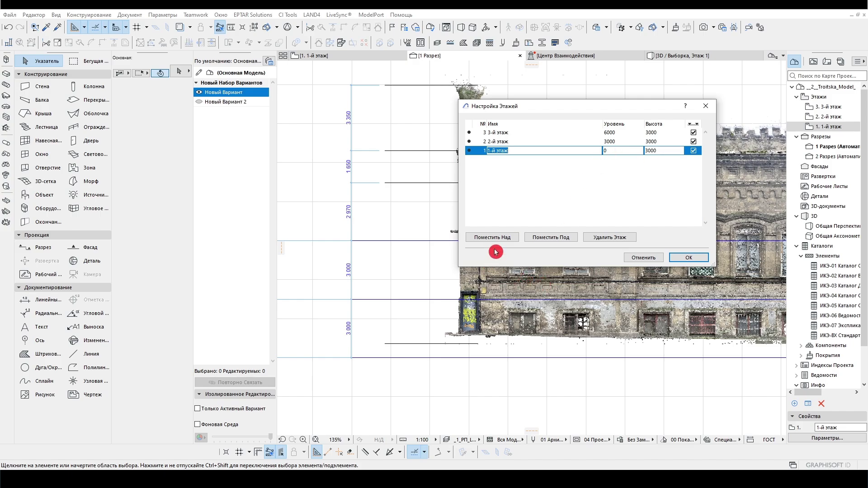
left_click(549, 237)
Step: Set the storey heights to 5970 for 1-й этаж, 1650 for 2-й этаж and 3350 for 3-й этаж
left_click(657, 153)
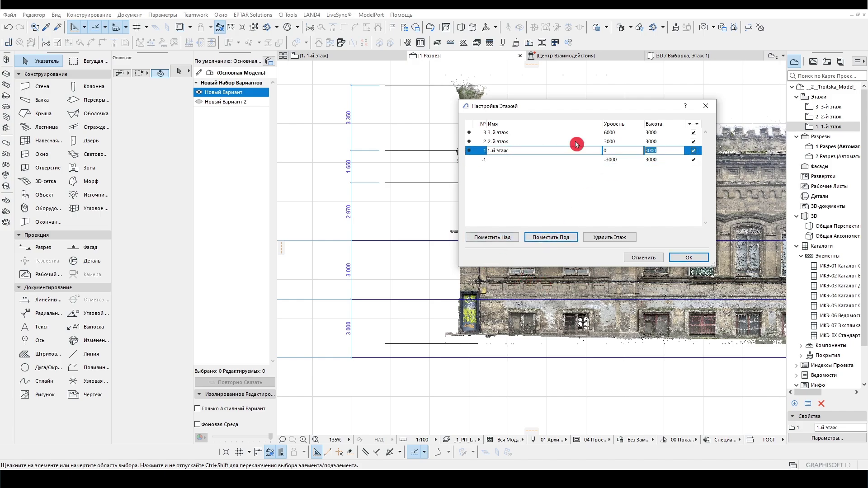
type("5970")
left_click(656, 141)
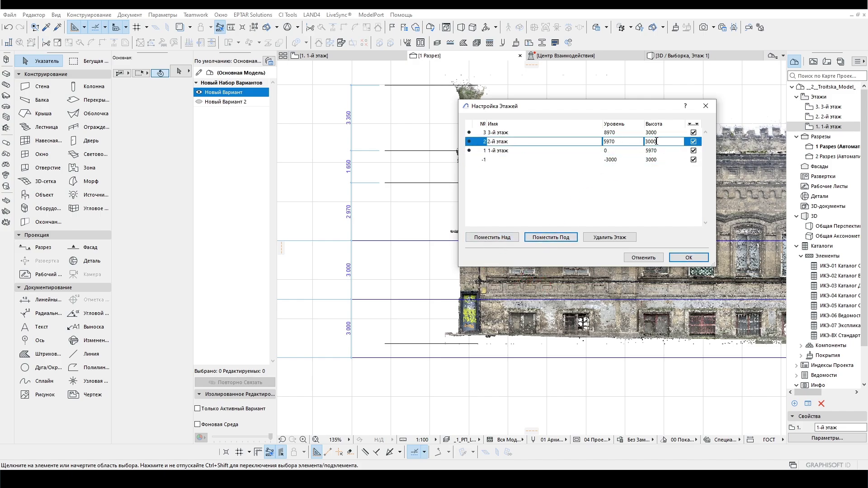
type("1650")
left_click(653, 133)
type("3350")
Step: Add a storey above 3-й этаж, name it 4-й этаж, and apply the storey settings
left_click(497, 238)
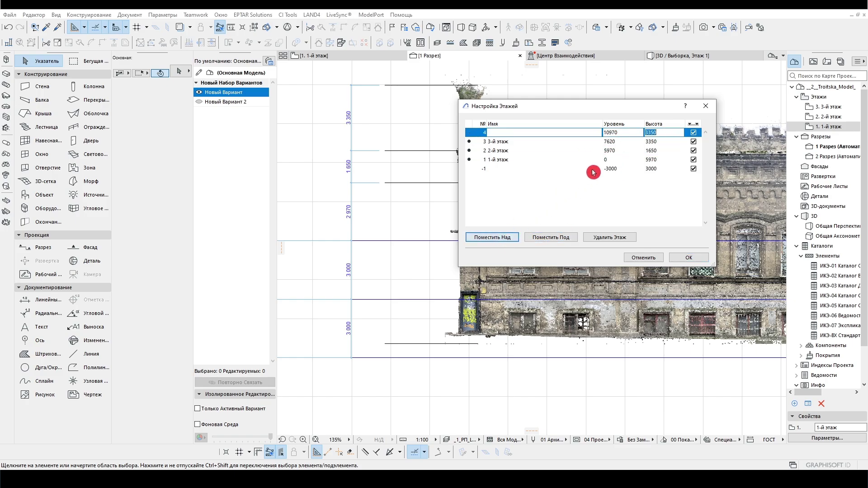
left_click(506, 145)
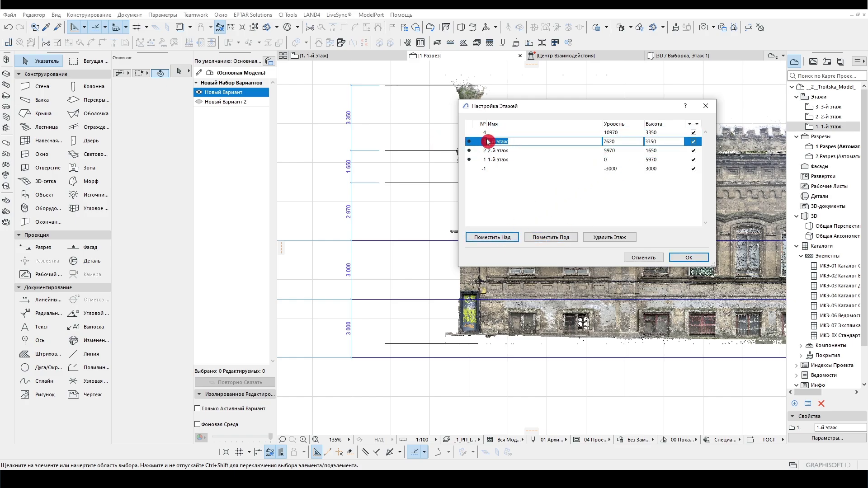
left_click(493, 134)
type("4-й этаж")
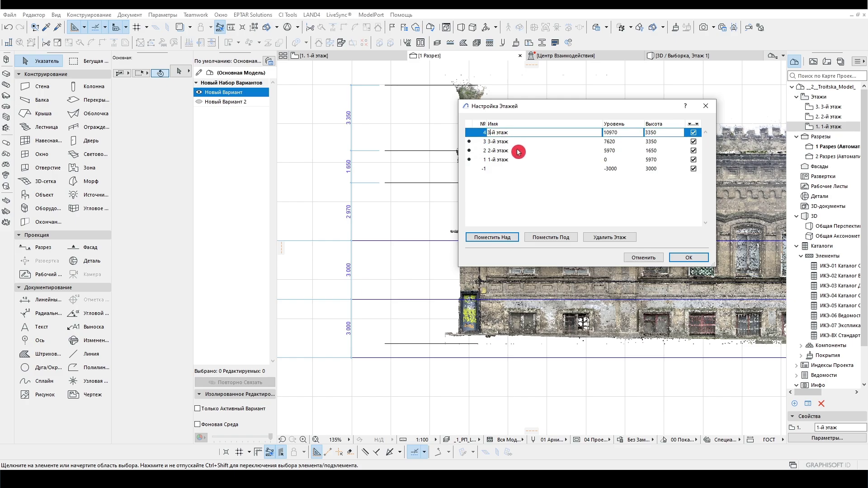
left_click(647, 134)
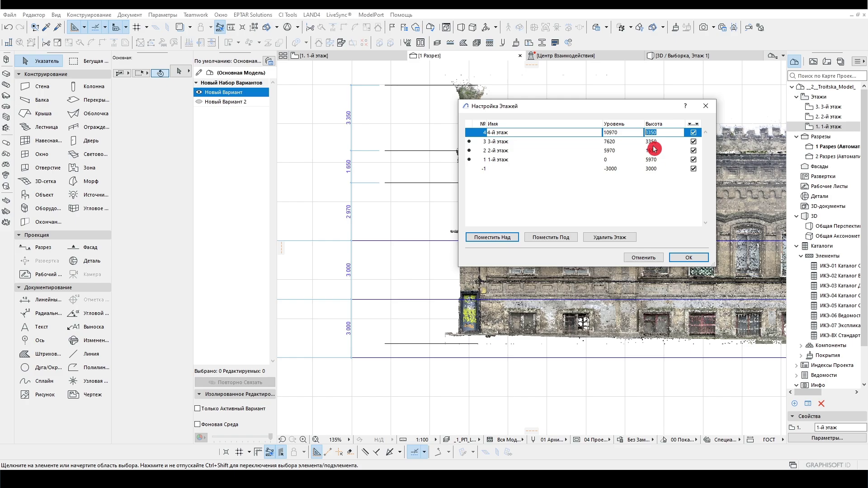
left_click(496, 142)
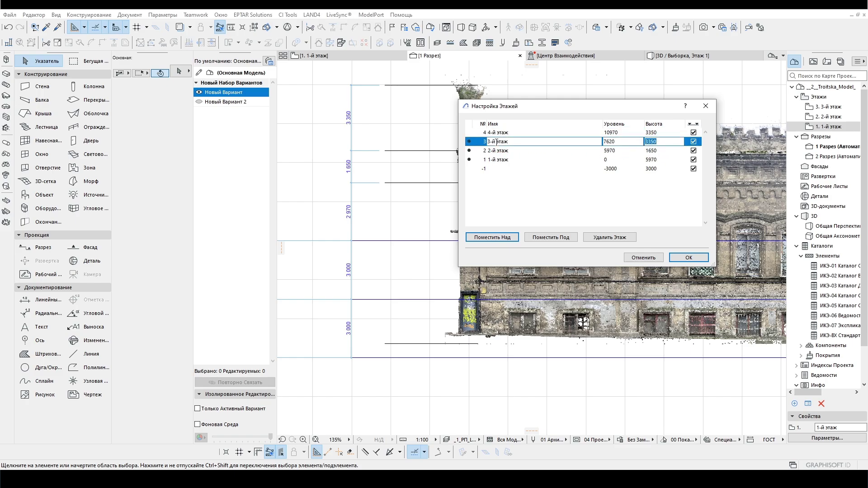
left_click(655, 168)
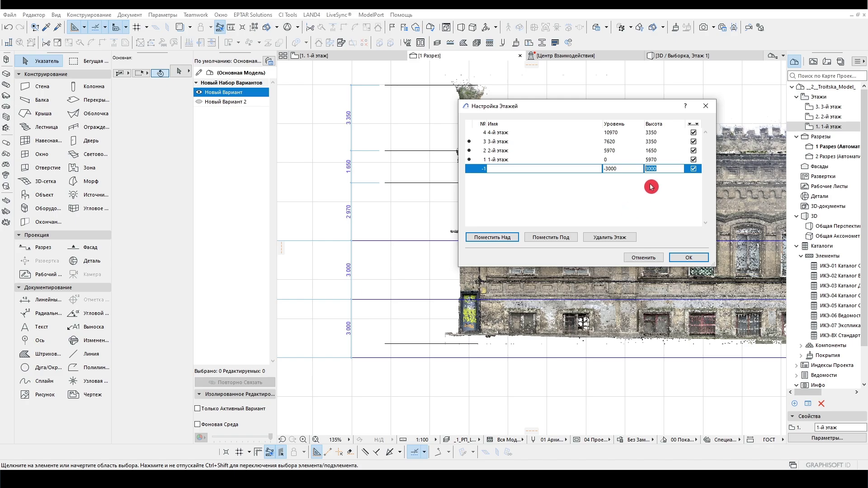
left_click(685, 258)
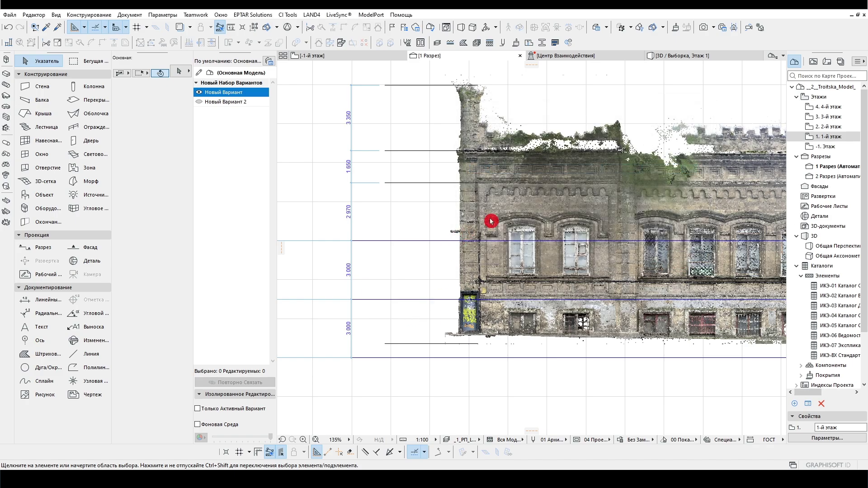
Step: Move the point cloud vertically down so the plinth moulding beside the entrance door lies on the 1-й этаж level line
scroll(493, 206, "down", 2)
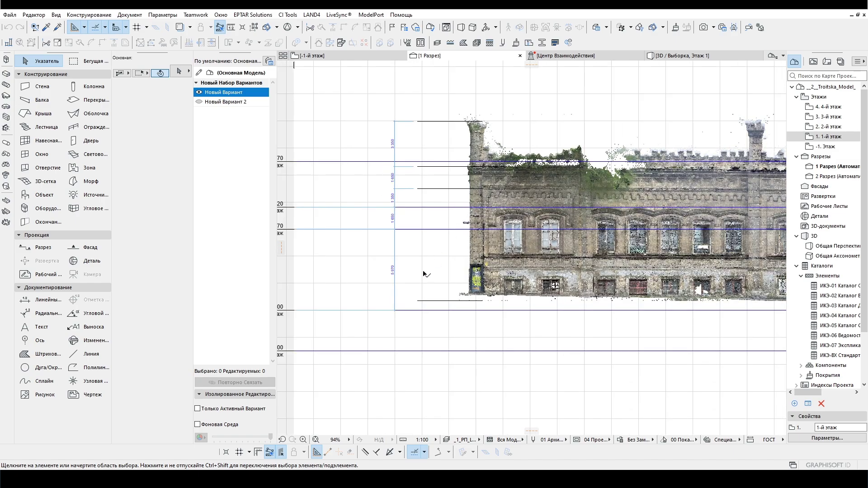
left_click(506, 268)
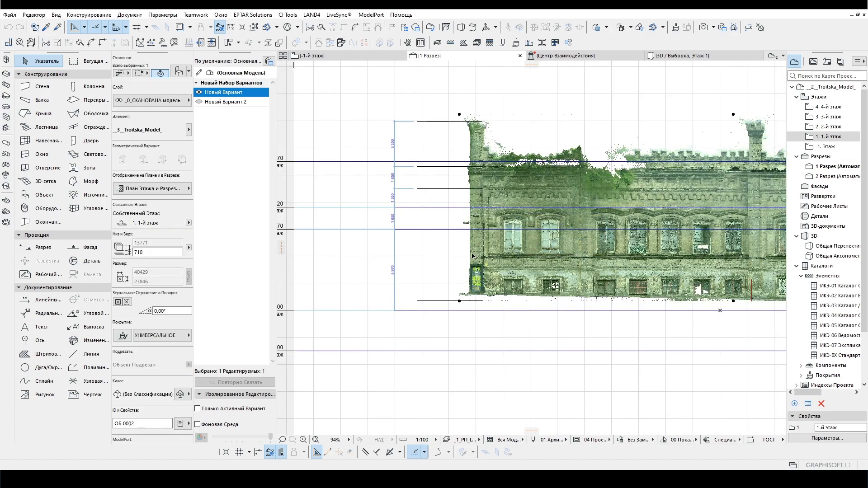
scroll(421, 251, "up", 2)
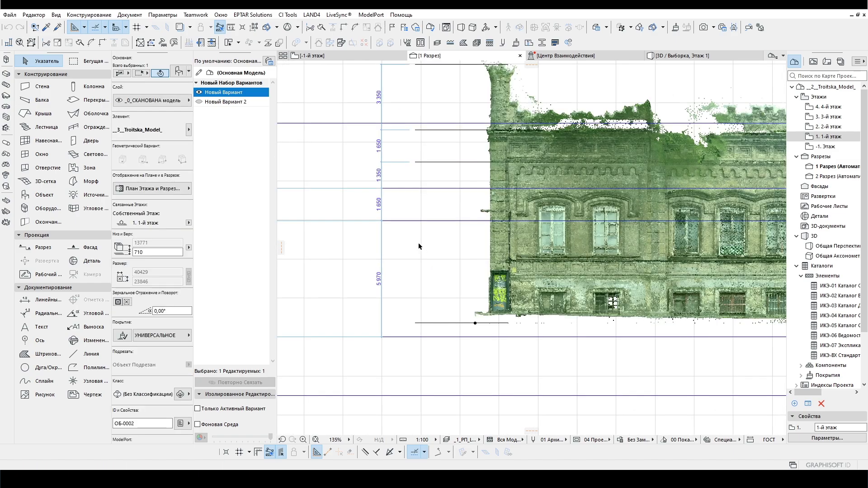
scroll(546, 273, "up", 6)
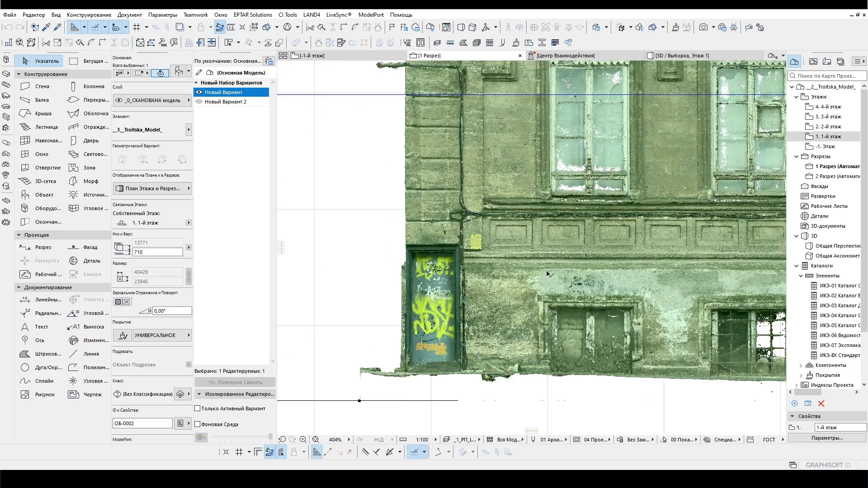
scroll(499, 282, "up", 4)
left_click(451, 249)
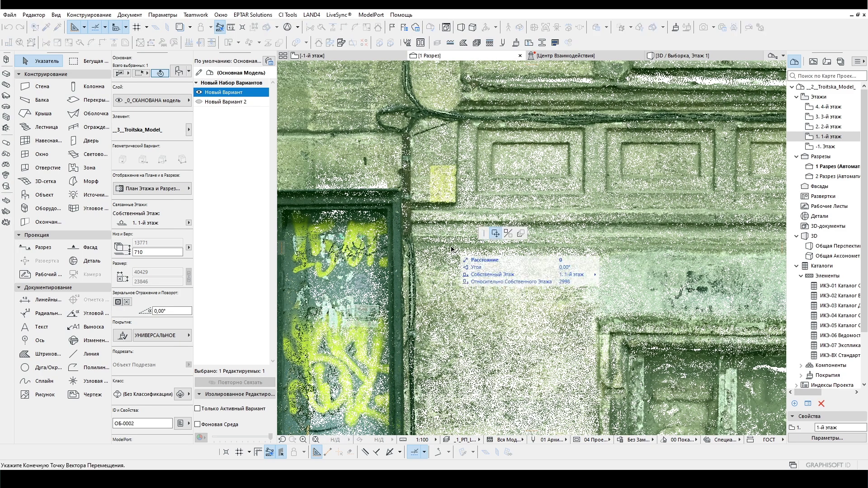
scroll(535, 249, "down", 7)
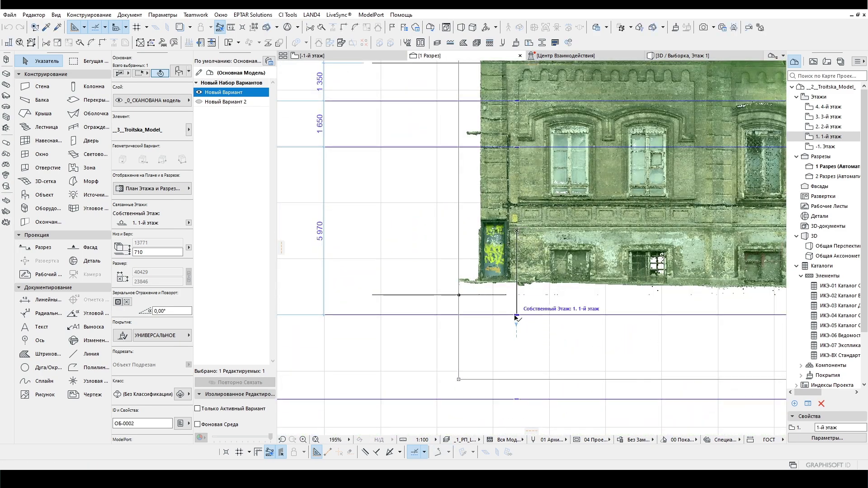
left_click(515, 317)
scroll(467, 254, "down", 2)
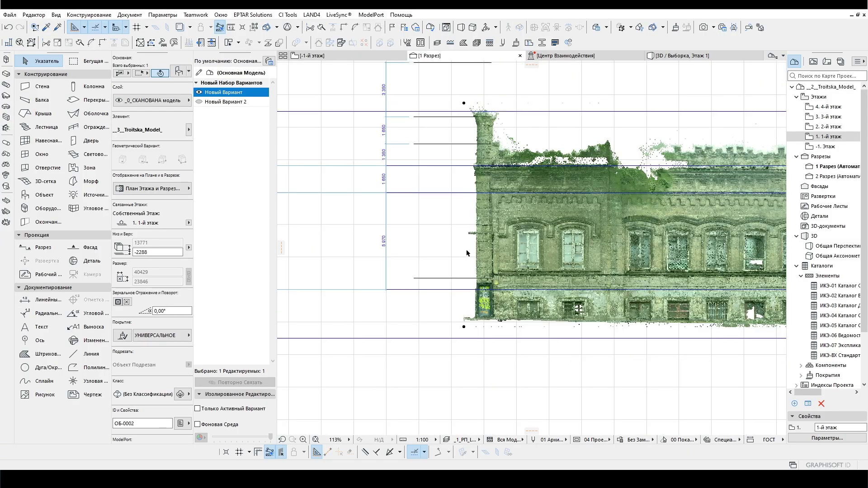
scroll(494, 167, "up", 3)
scroll(503, 211, "down", 5)
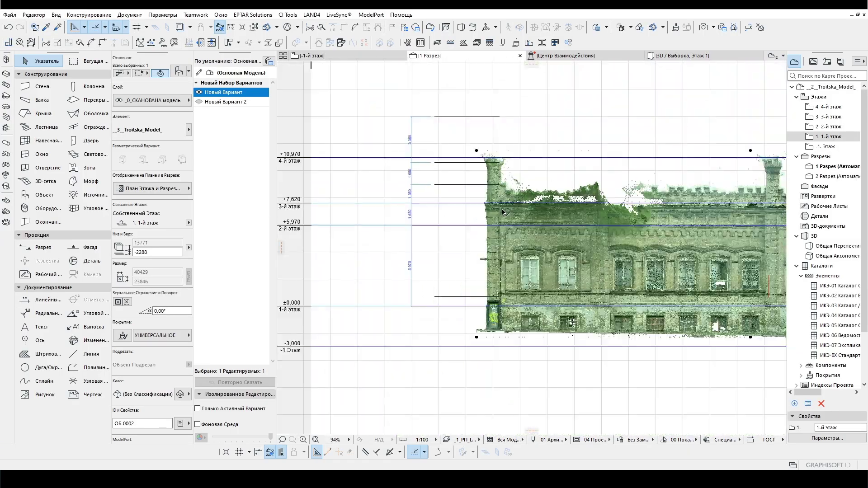
Step: Delete all linear dimensions and all drawn level lines from the section
scroll(458, 140, "down", 2)
left_click(43, 247)
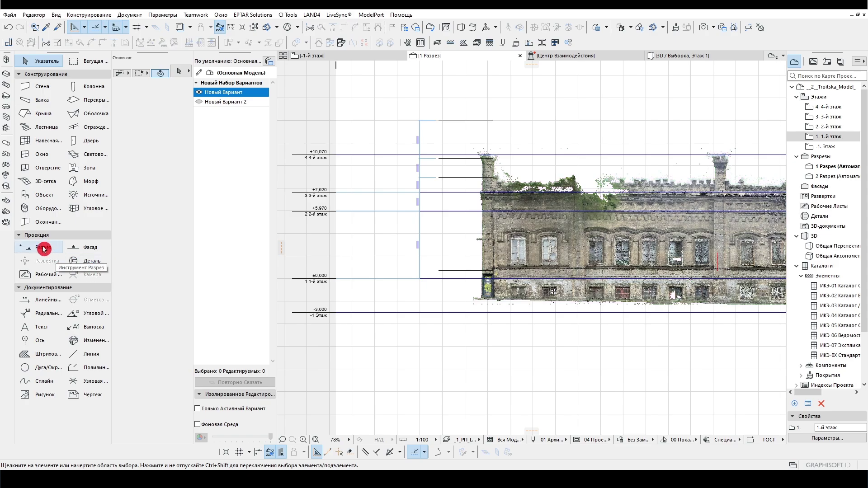
key("Escape")
left_click(44, 301)
key("ctrl+a")
key("Delete")
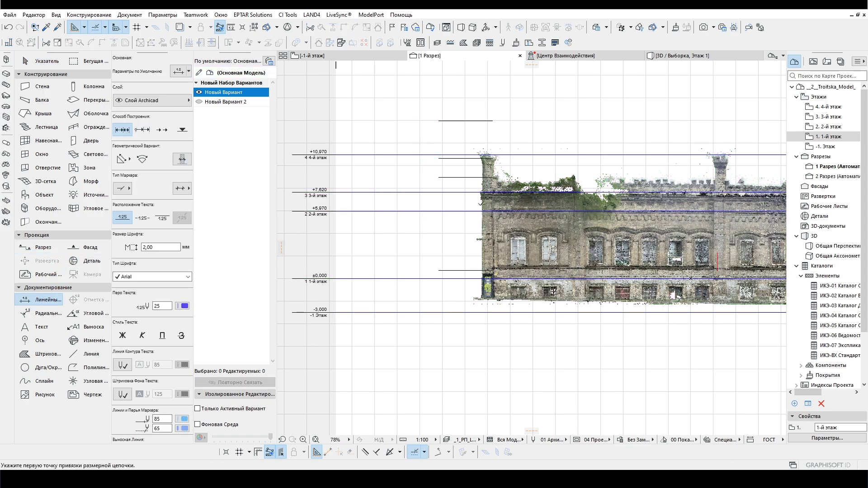
key("Escape")
left_click(80, 352)
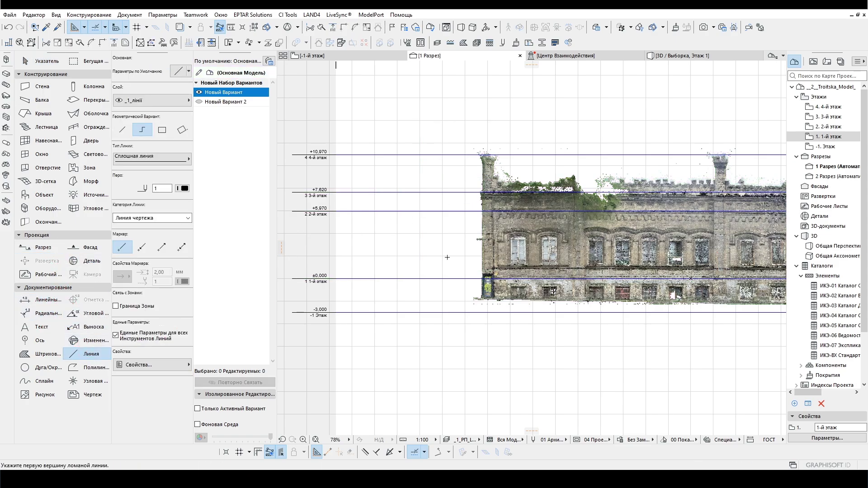
key("Escape")
middle_click_drag(526, 216, 547, 216)
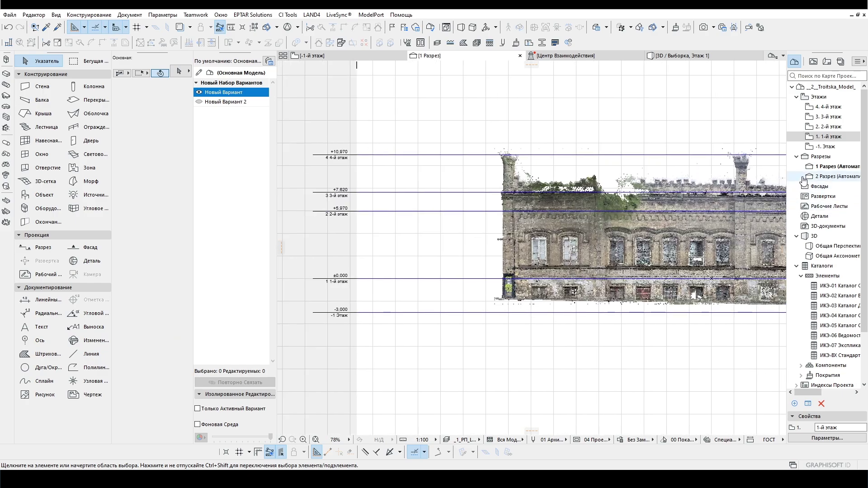
Step: Compare how the point cloud is displayed on the 1-й этаж and 2-й этаж floor plans
double_click(825, 137)
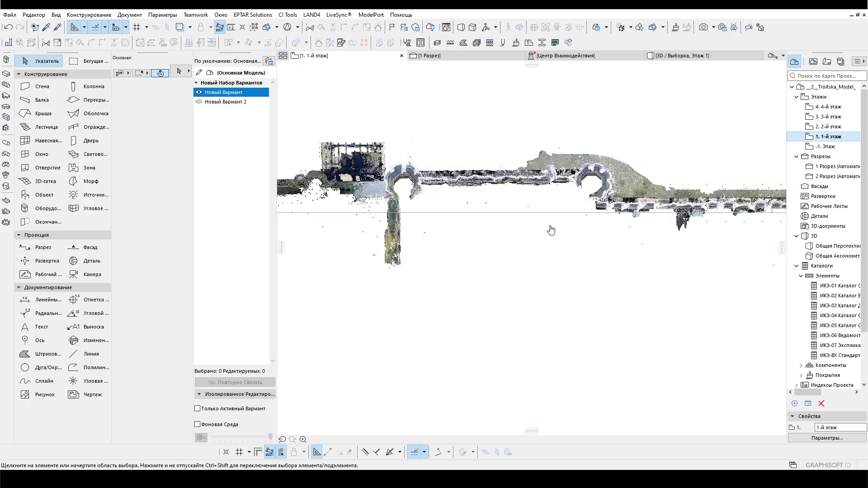
scroll(452, 181, "down", 3)
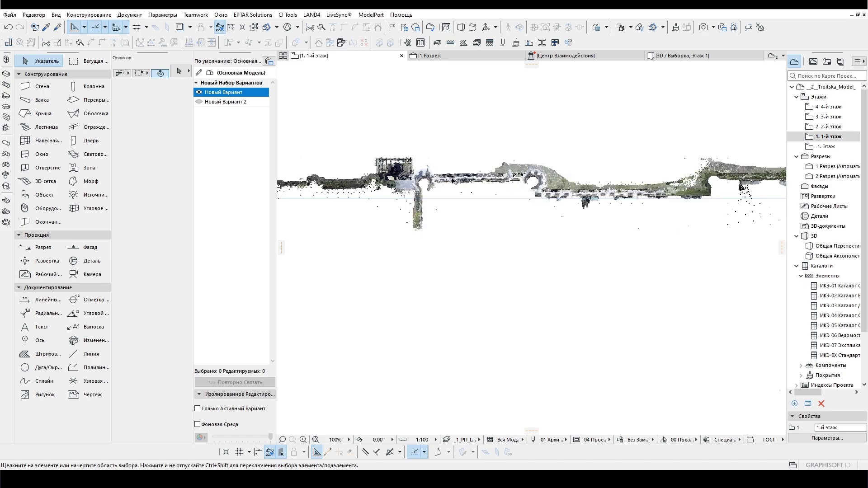
middle_click_drag(492, 210, 306, 218)
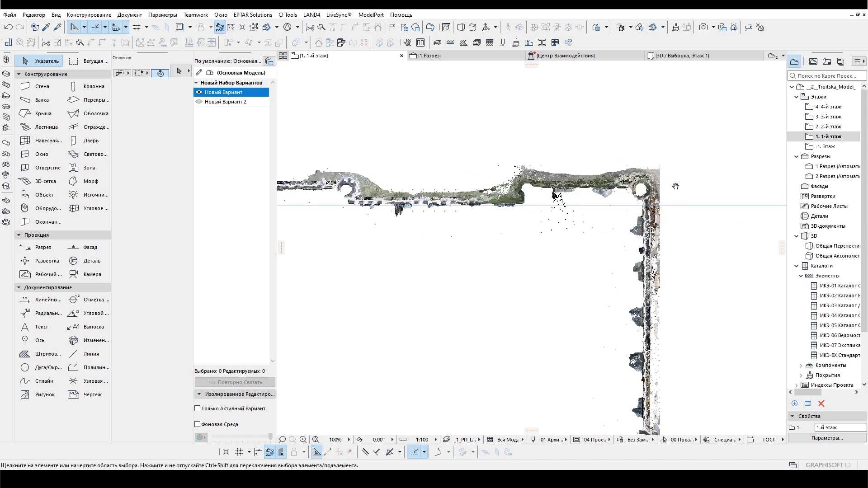
middle_click_drag(674, 186, 588, 186)
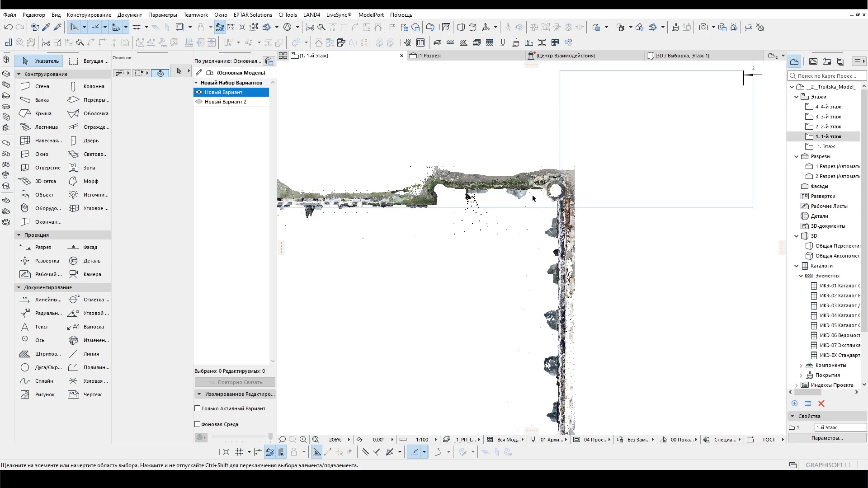
scroll(543, 192, "up", 5)
double_click(827, 128)
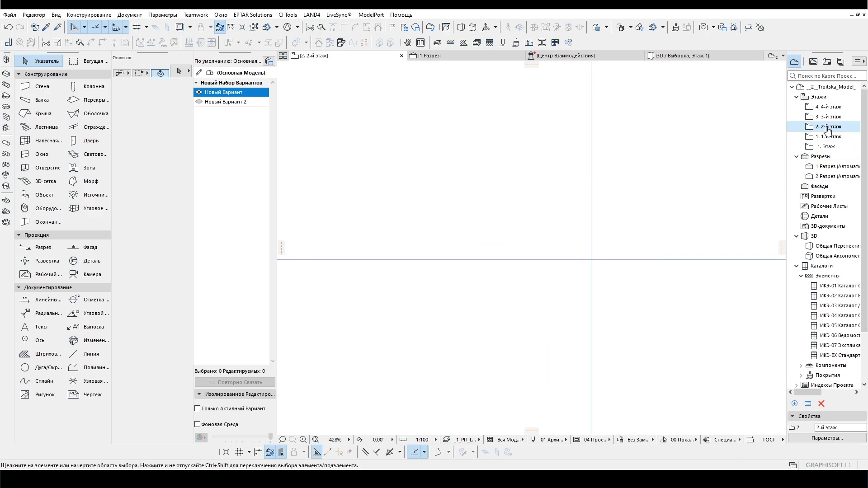
scroll(598, 216, "down", 1)
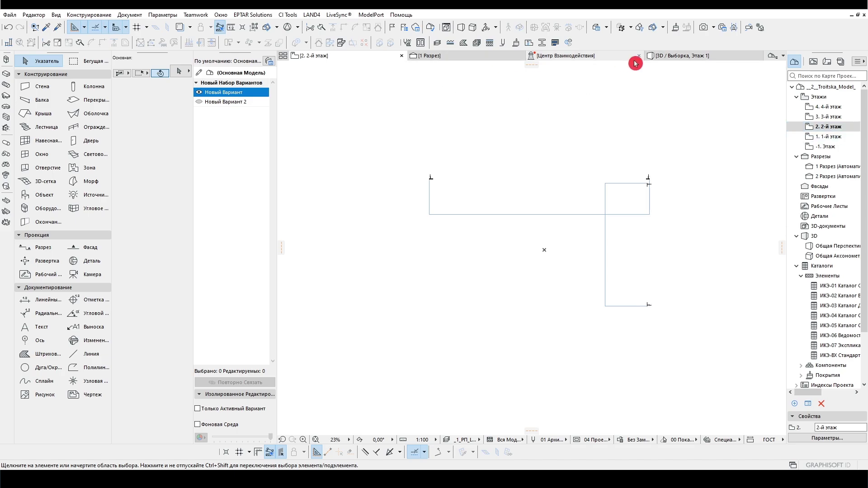
Step: From the 3D view, open the point cloud's object settings, check its floor plan display range, and clear the selection
left_click(671, 60)
left_click(583, 191)
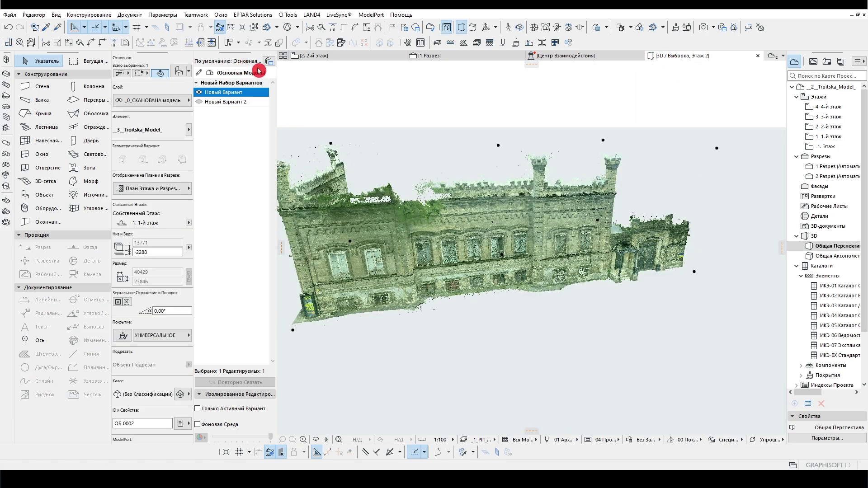
double_click(489, 283)
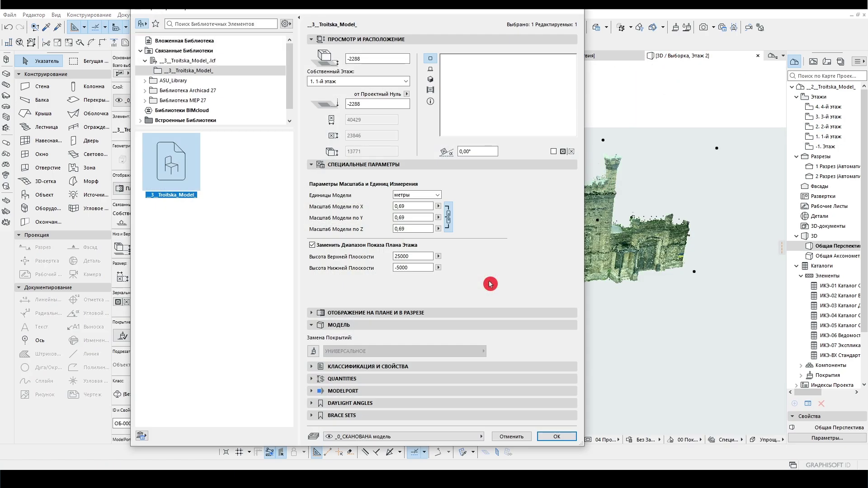
double_click(408, 257)
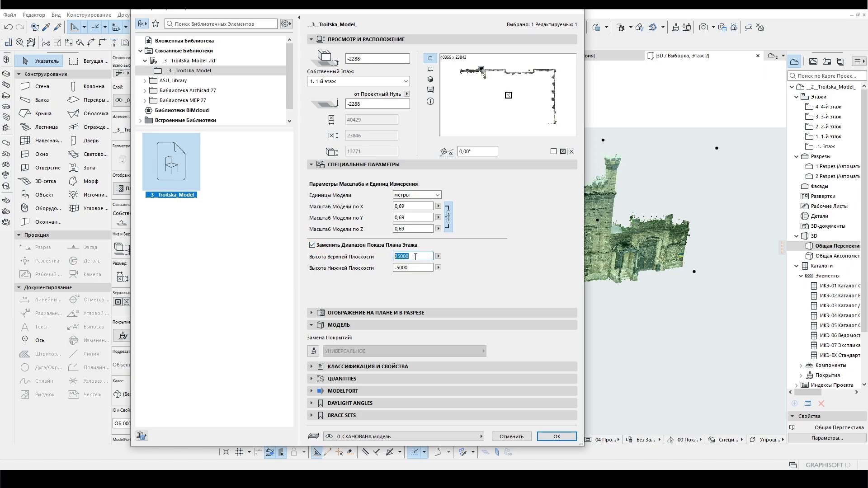
left_click(416, 262)
key("Return")
key("Escape")
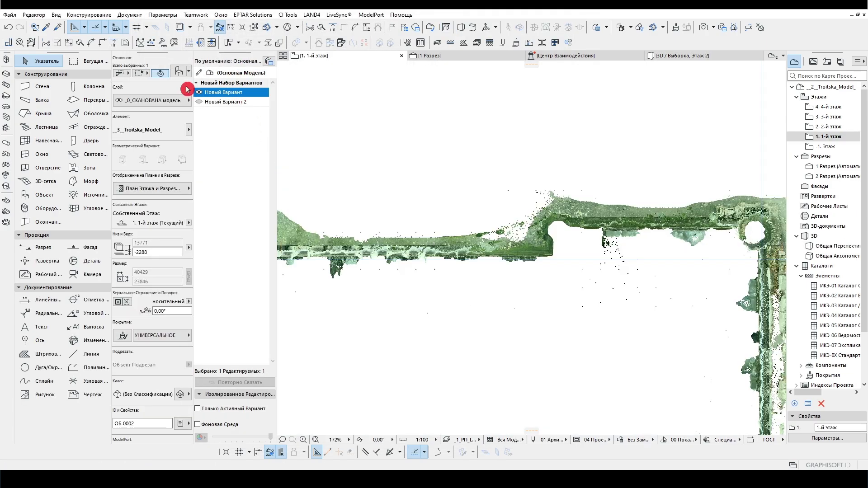
Step: Set the point cloud object's floor plan display to show on all storeys and apply the settings
left_click(183, 72)
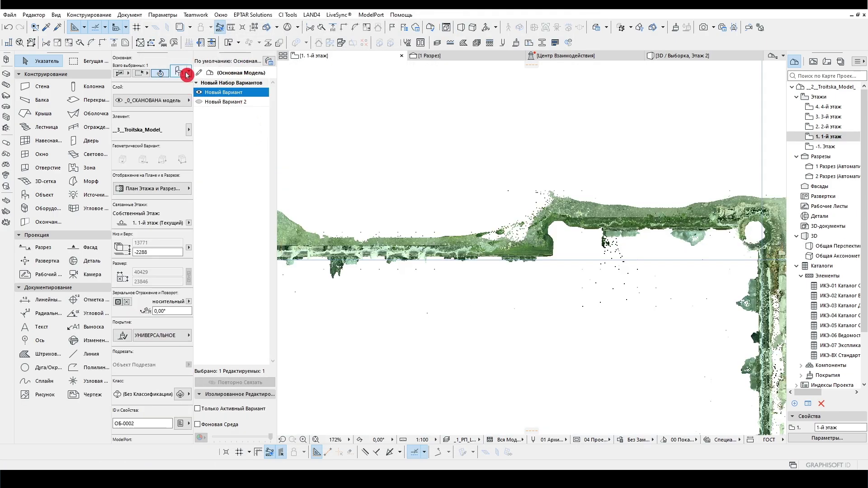
left_click(350, 254)
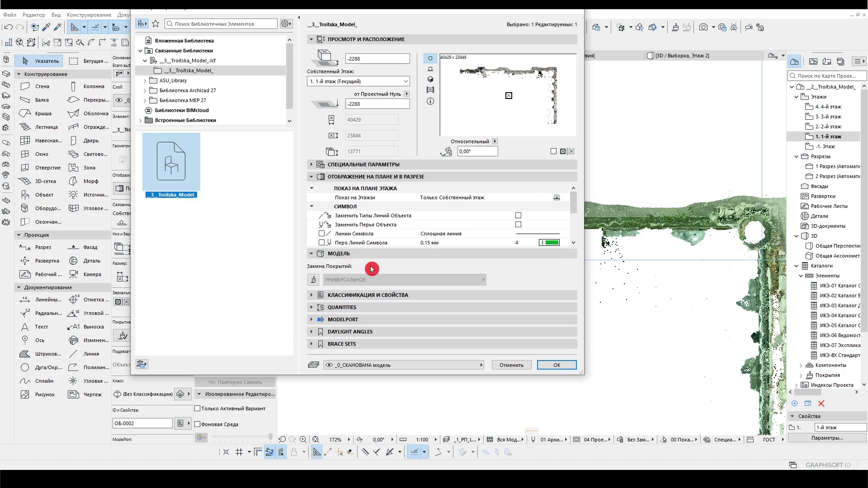
left_click(345, 253)
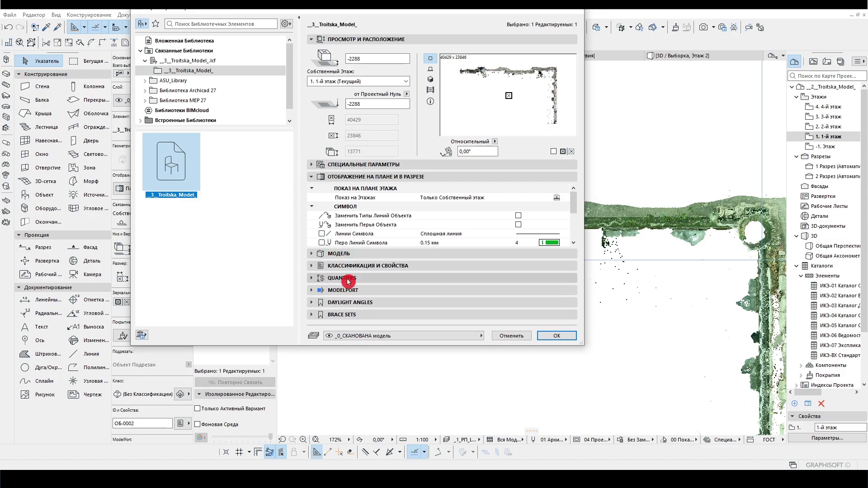
left_click(557, 198)
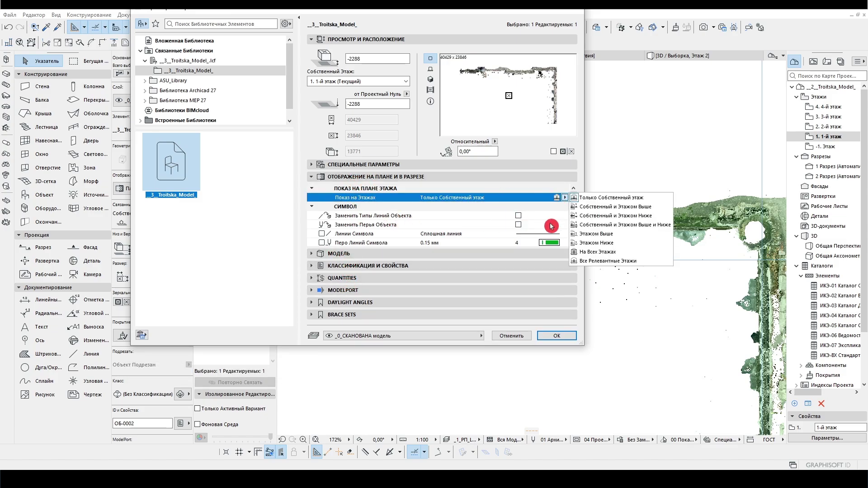
left_click(600, 252)
left_click(557, 335)
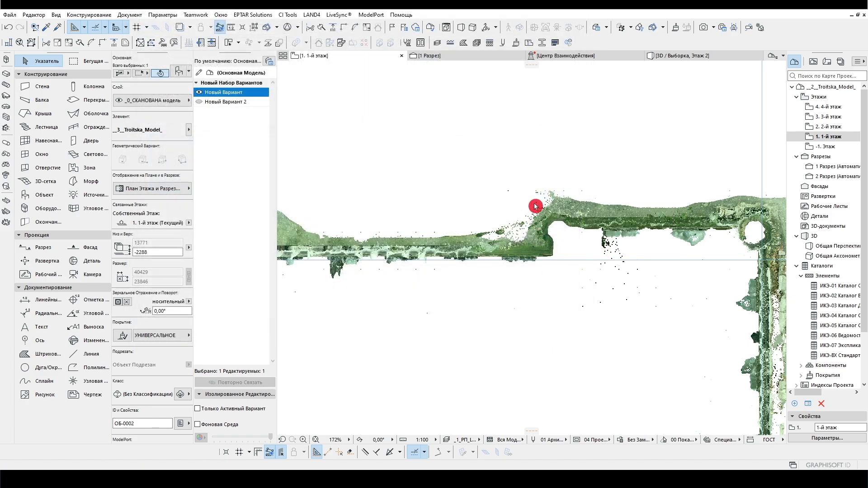
Step: Check the point cloud's display on the 2-й этаж, 3-й этаж and 1-й этаж floor plans
double_click(827, 127)
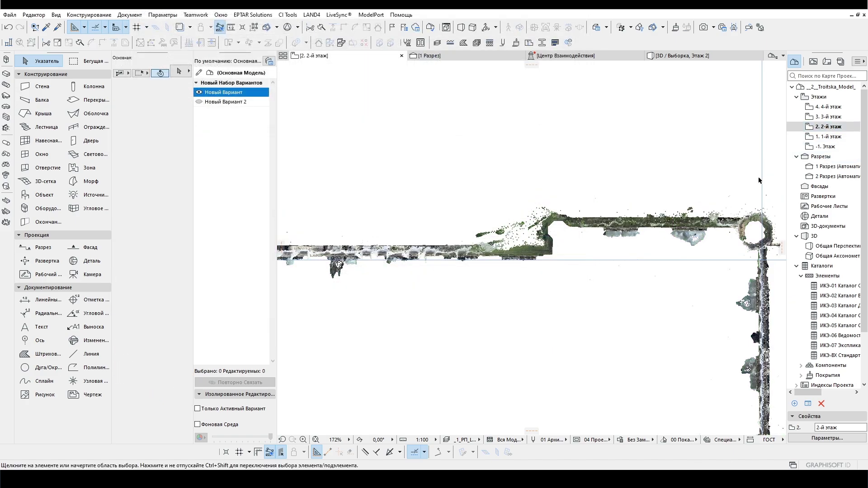
double_click(830, 117)
scroll(391, 249, "up", 5)
scroll(391, 249, "down", 7)
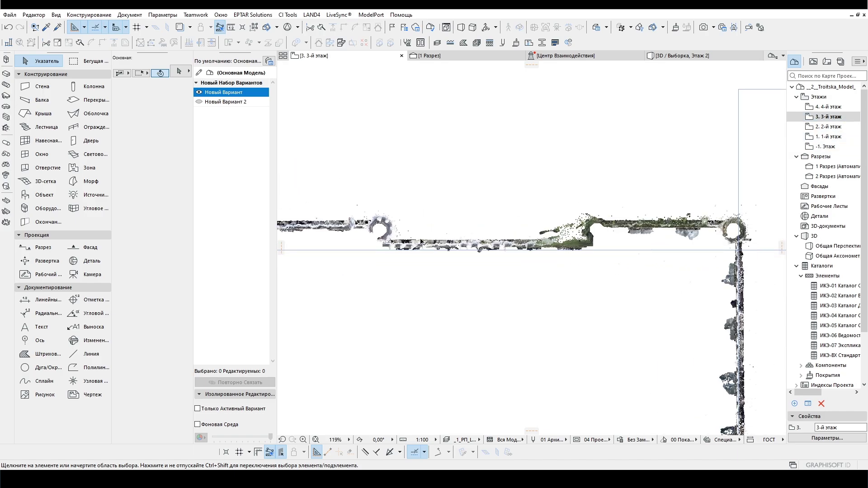
double_click(823, 138)
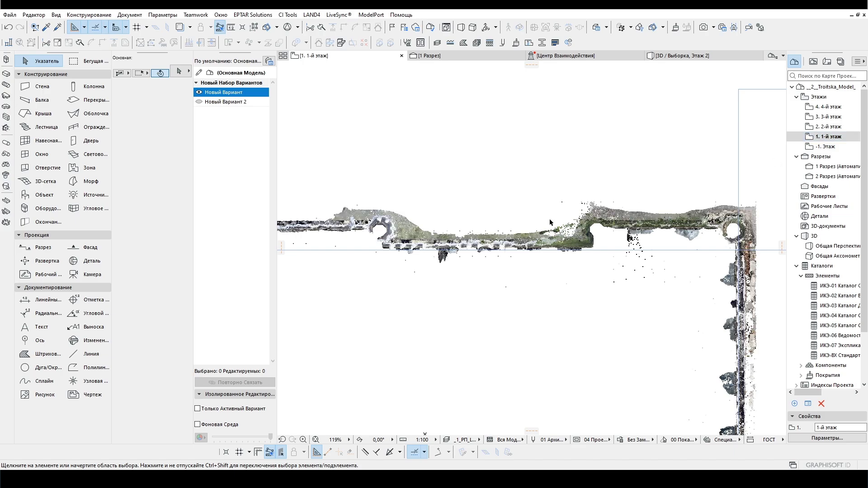
scroll(592, 198, "down", 2)
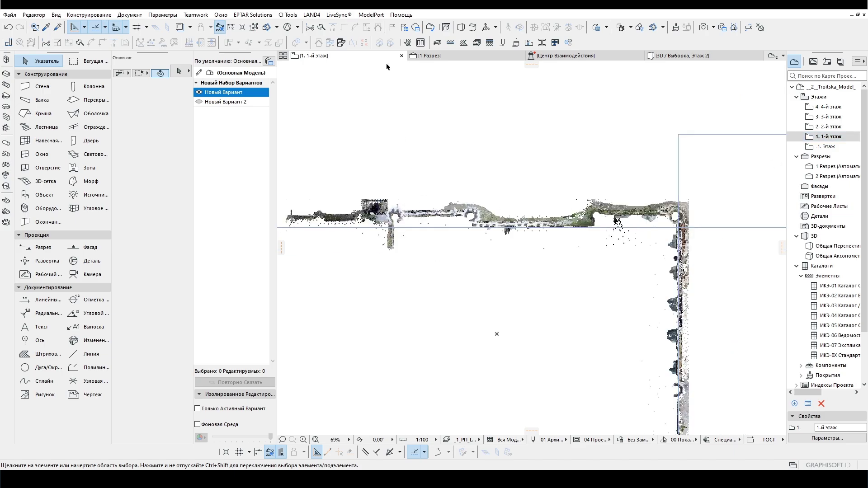
Step: Return to section 1 and examine how the storey levels line up with the facade's mouldings, windows and cornice
left_click(434, 56)
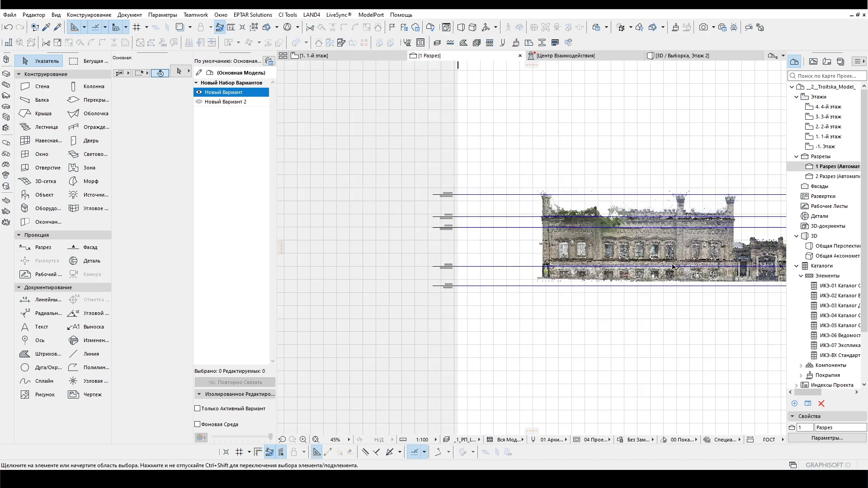
scroll(673, 266, "up", 5)
middle_click_drag(474, 244, 533, 274)
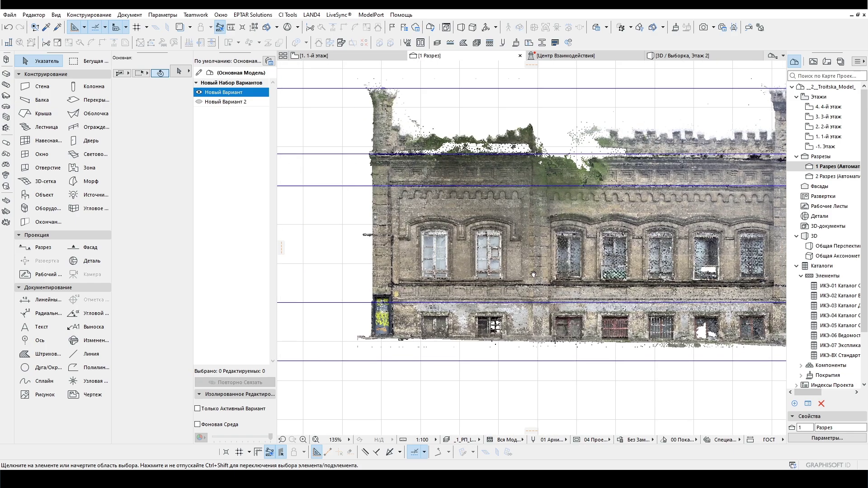
scroll(455, 237, "up", 2)
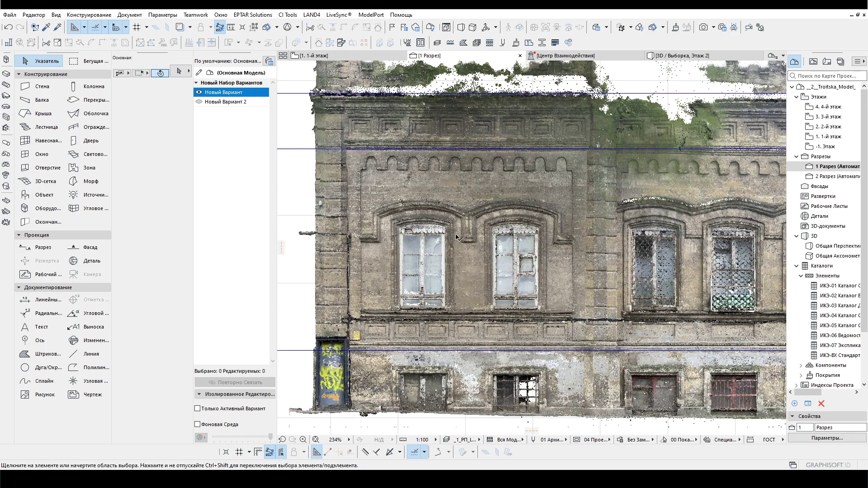
scroll(443, 196, "down", 2)
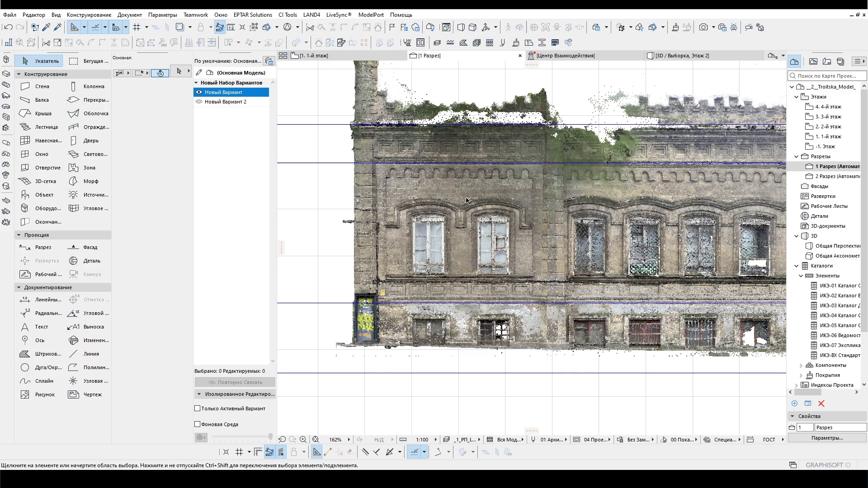
middle_click_drag(680, 230, 414, 231)
scroll(572, 209, "up", 3)
scroll(572, 212, "down", 5)
scroll(572, 212, "up", 3)
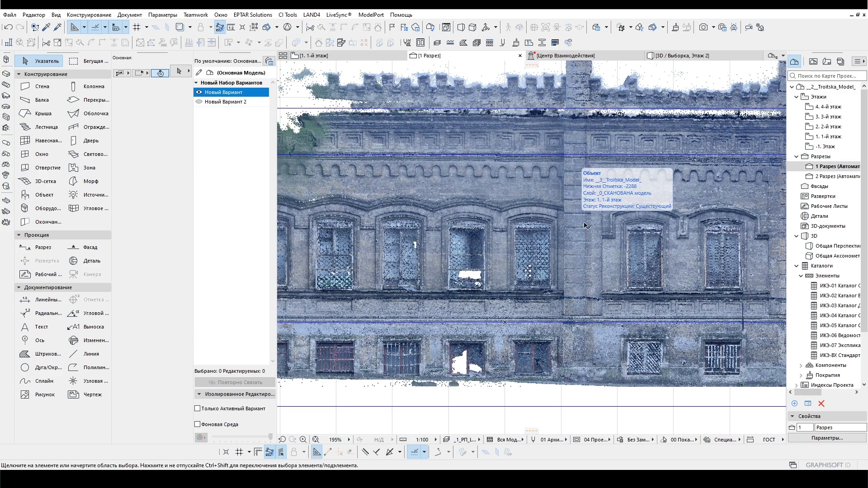
Step: Examine the facade in section 1, comparing the storey lines with the mouldings, windows, pilasters and cornice along its length
middle_click_drag(639, 269, 547, 265)
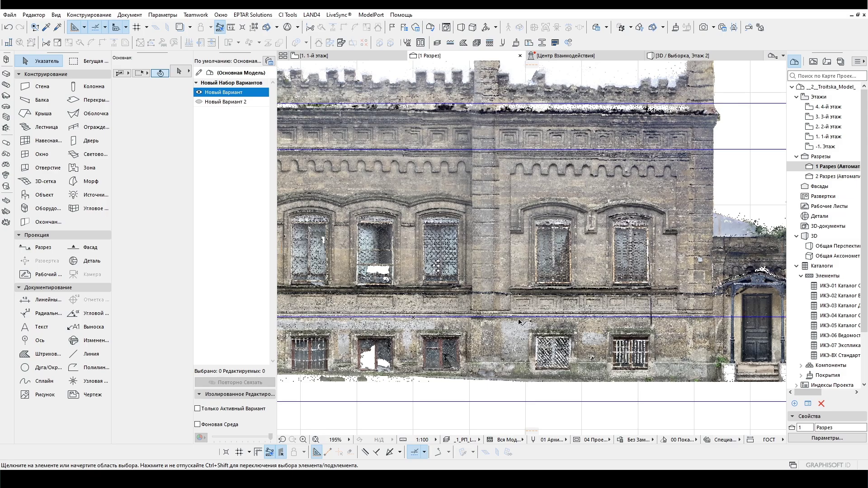
scroll(486, 185, "up", 3)
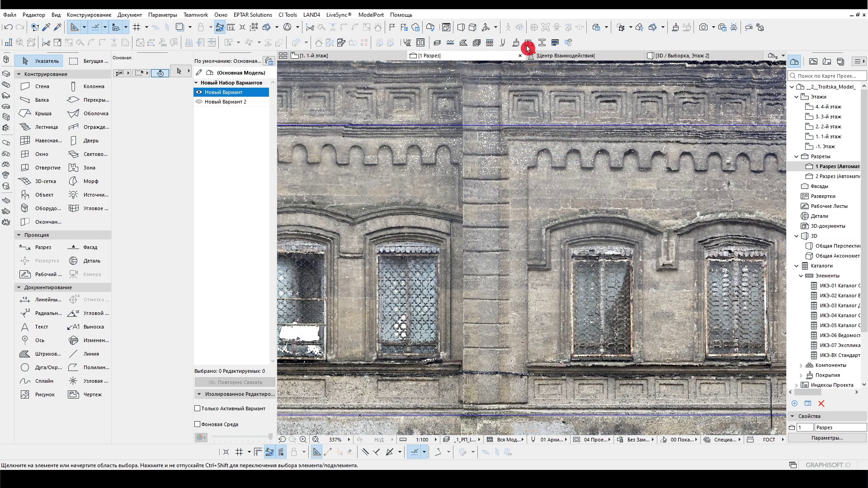
scroll(490, 211, "down", 3)
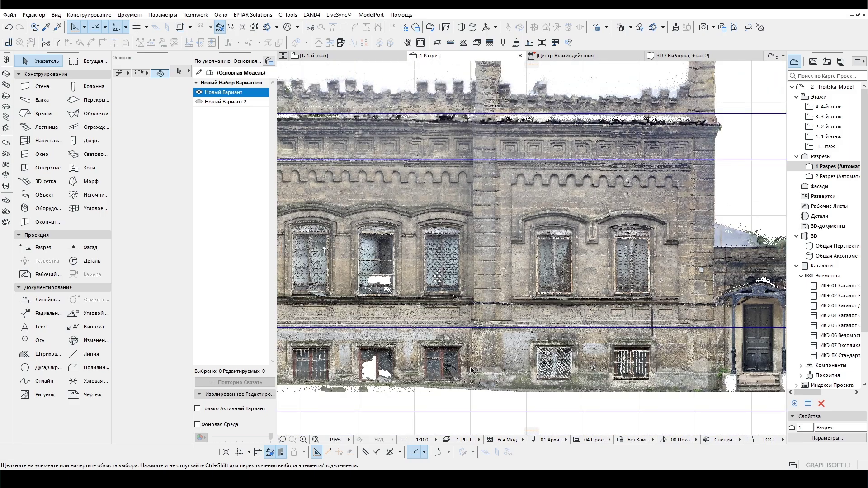
scroll(753, 246, "down", 2)
middle_click_drag(410, 270, 573, 268)
scroll(449, 241, "up", 3)
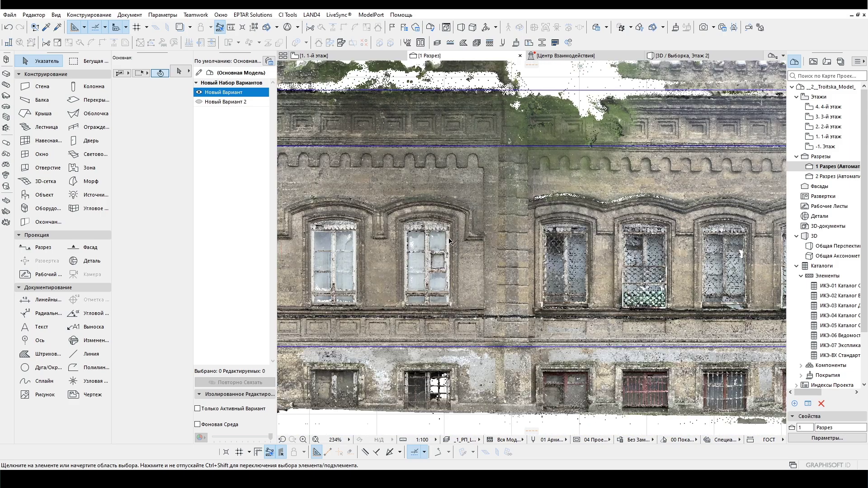
scroll(536, 221, "down", 1)
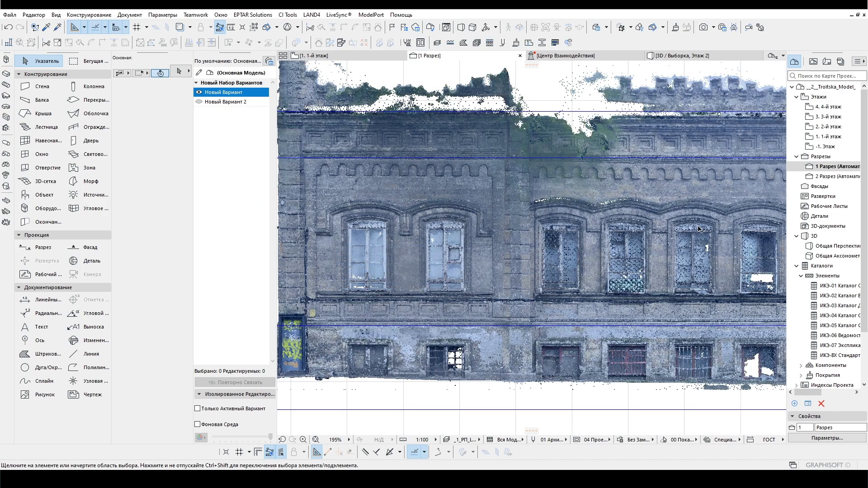
mouse_move(428, 262)
scroll(320, 302, "up", 4)
scroll(388, 274, "down", 1)
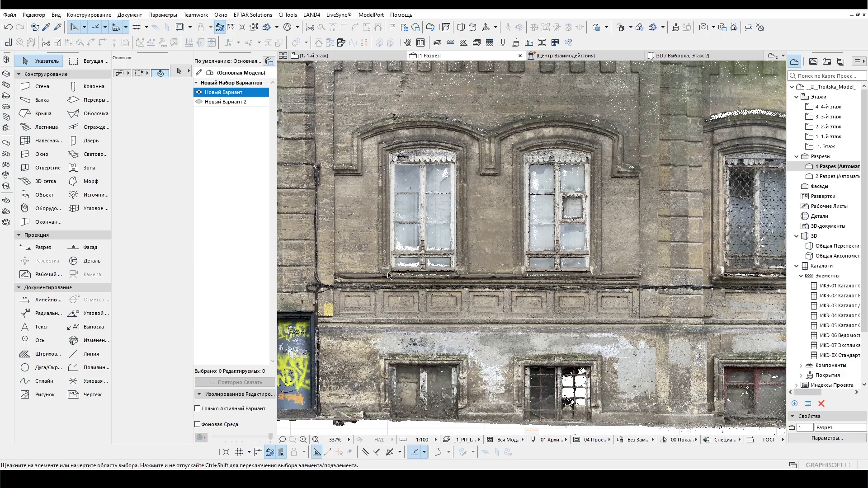
scroll(388, 273, "down", 4)
scroll(513, 264, "up", 3)
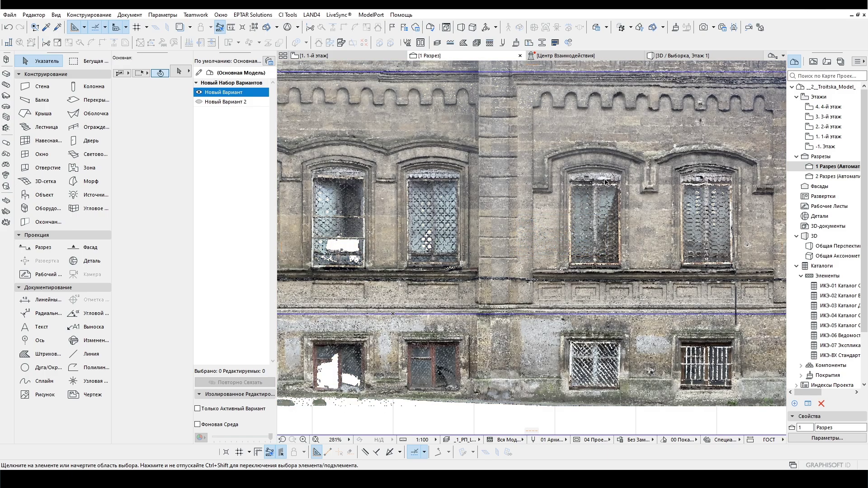
middle_click_drag(476, 132, 489, 190)
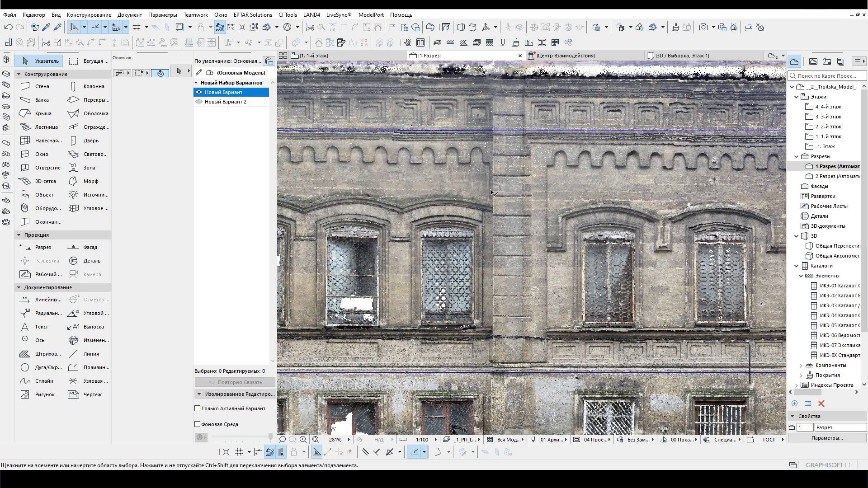
scroll(492, 192, "down", 3)
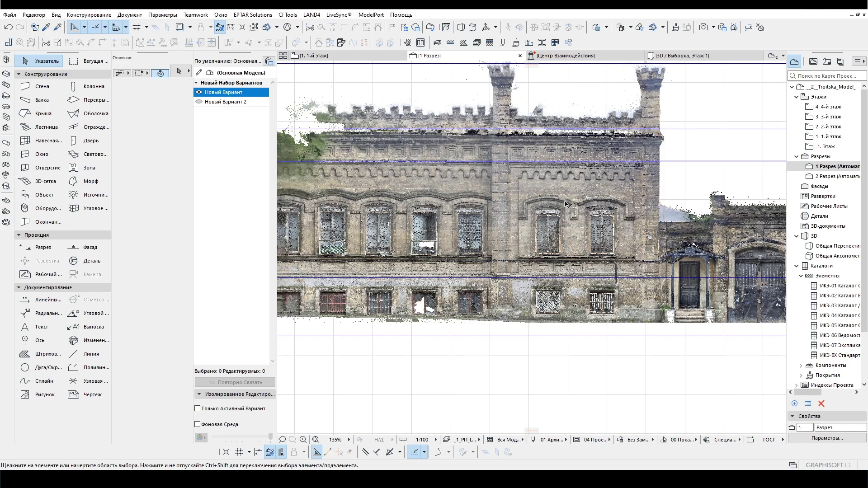
scroll(500, 252, "up", 10)
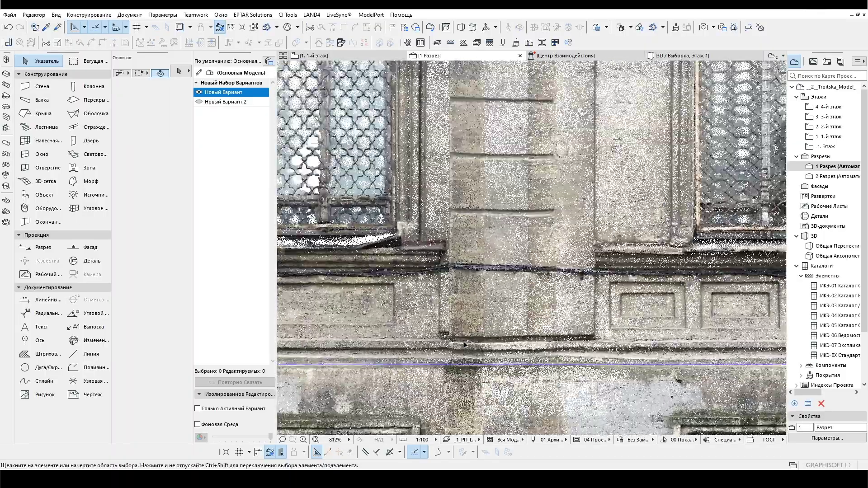
scroll(480, 291, "down", 6)
scroll(492, 289, "up", 2)
scroll(497, 312, "up", 1)
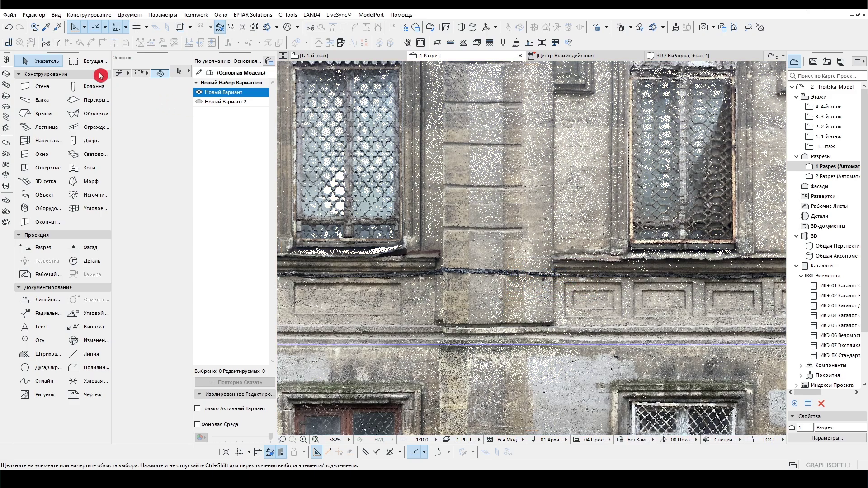
left_click(43, 87)
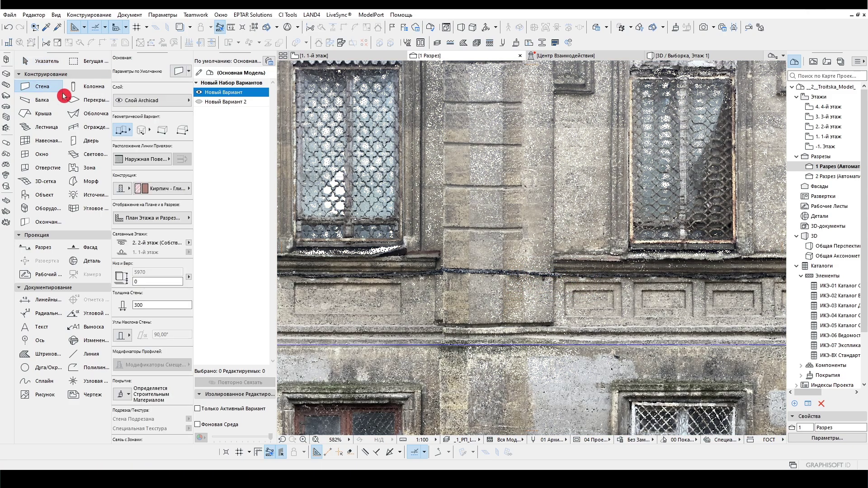
left_click(170, 71)
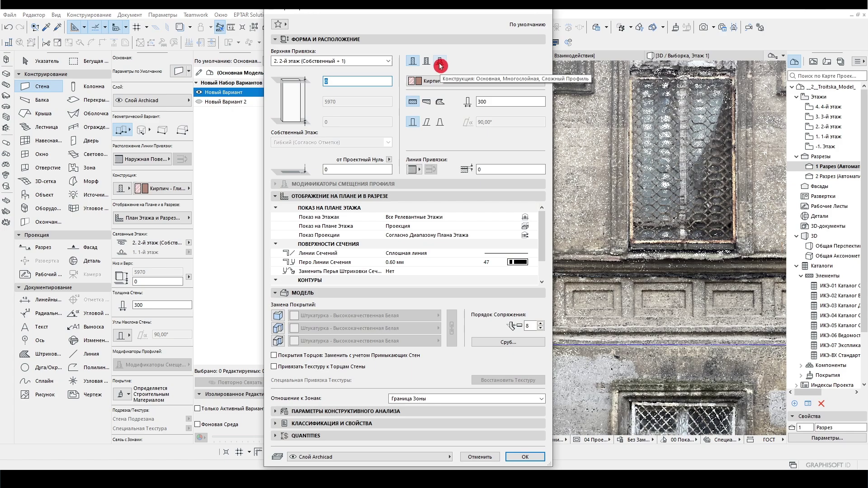
left_click(440, 64)
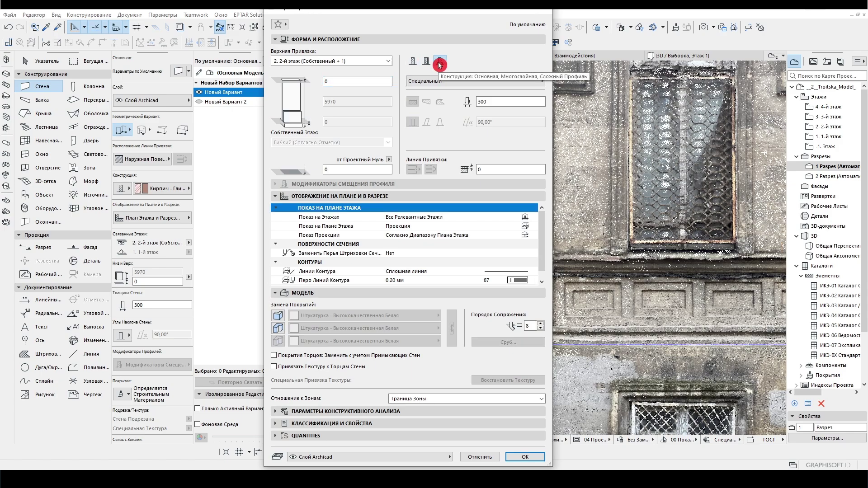
left_click(542, 10)
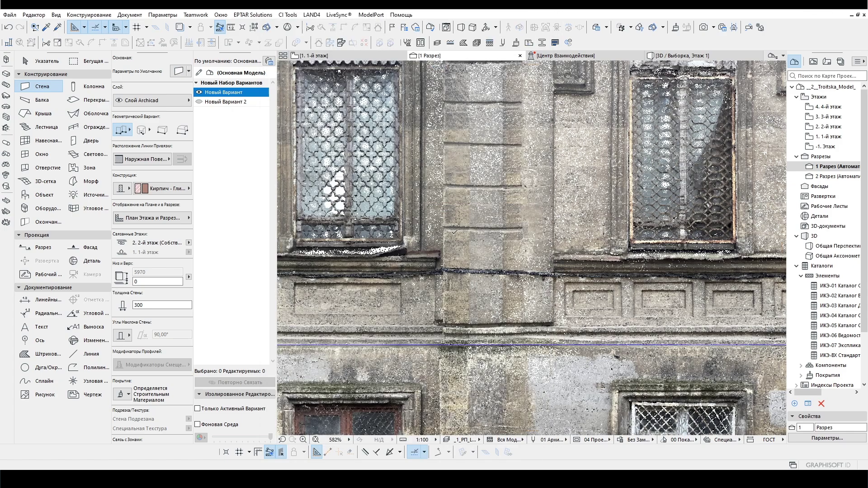
key("Escape")
Step: Start the Polyline tool and set its line pen to blue pen 5
left_click(87, 367)
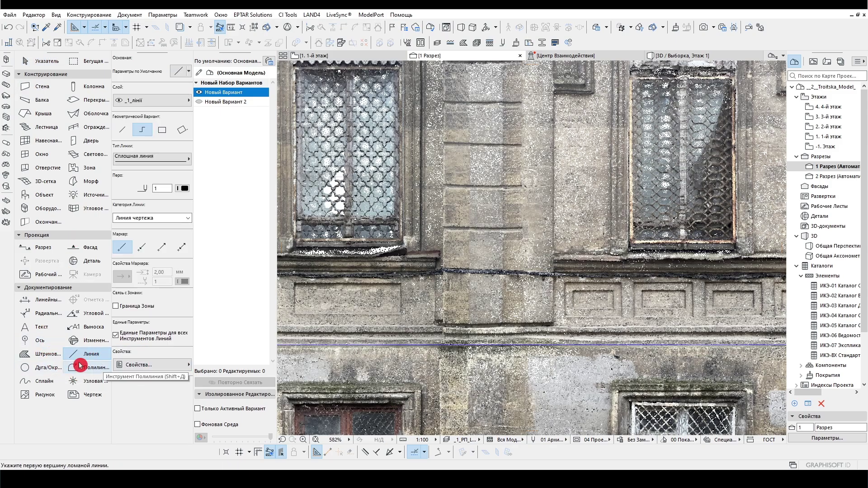
left_click(184, 188)
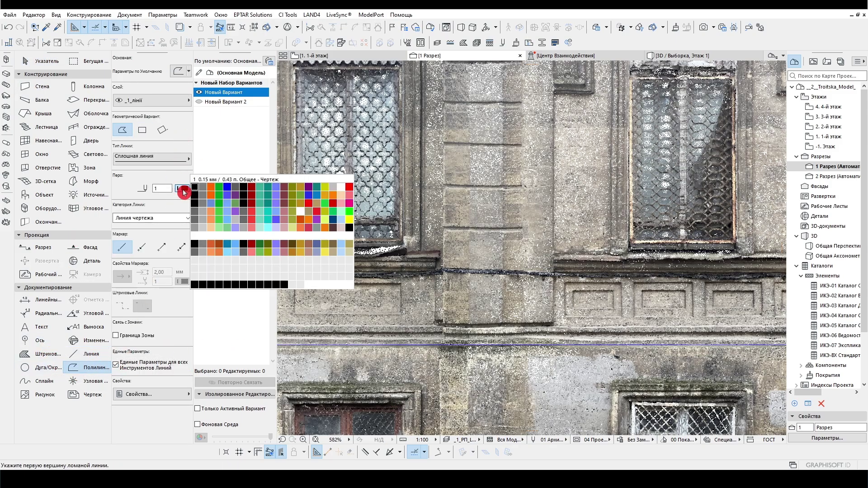
left_click(225, 191)
Step: Examine the cut profile of the moulding against the storey line running through it, and leave the Polyline tool
scroll(452, 267, "up", 5)
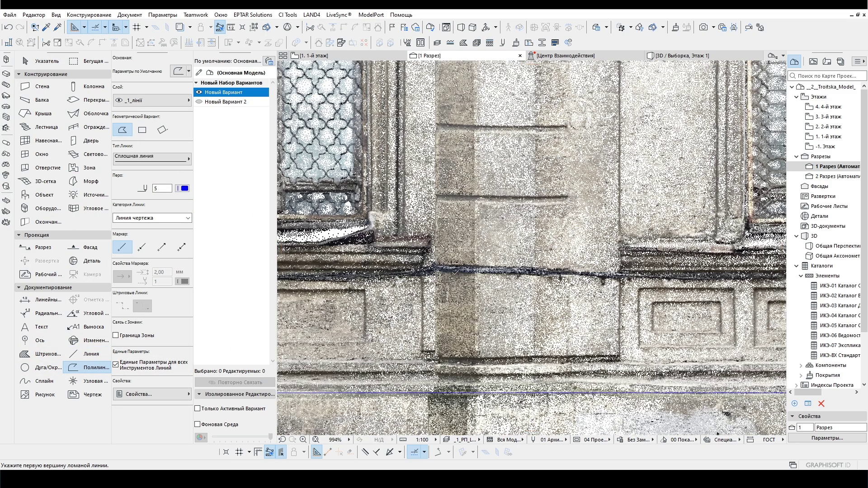
scroll(447, 141, "up", 4)
scroll(456, 154, "down", 4)
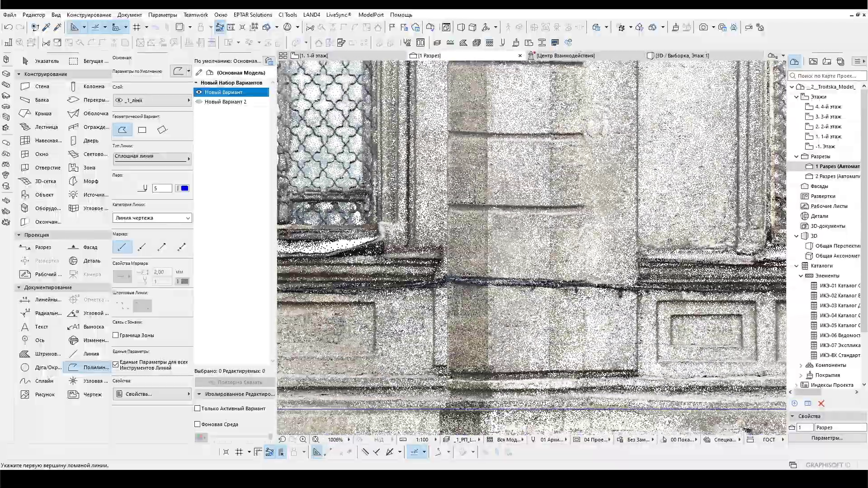
scroll(448, 381, "up", 5)
scroll(525, 287, "down", 10)
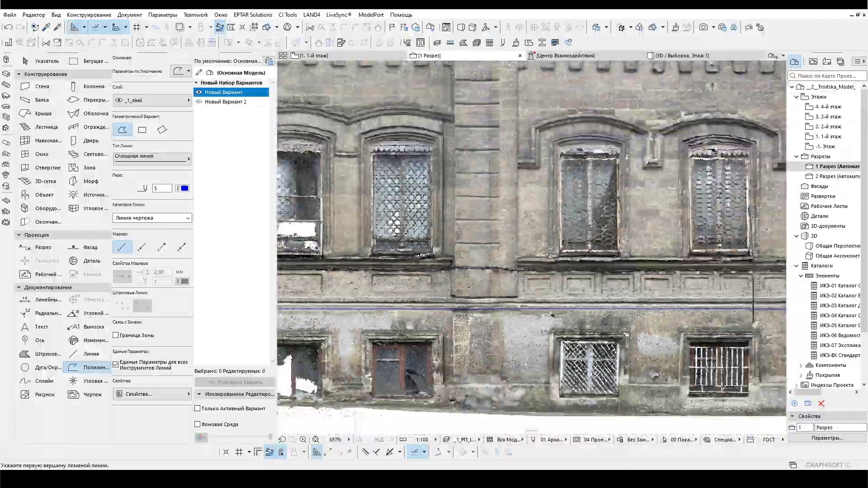
scroll(525, 287, "up", 3)
scroll(526, 287, "down", 5)
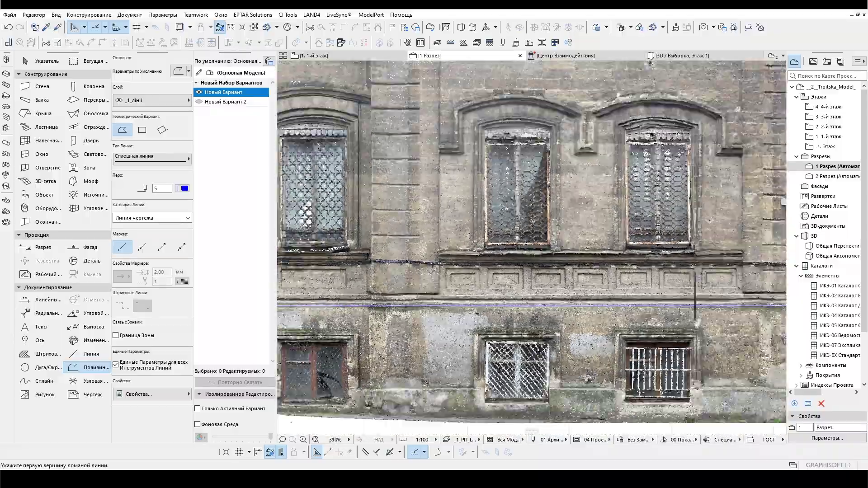
scroll(710, 285, "up", 6)
scroll(708, 285, "down", 4)
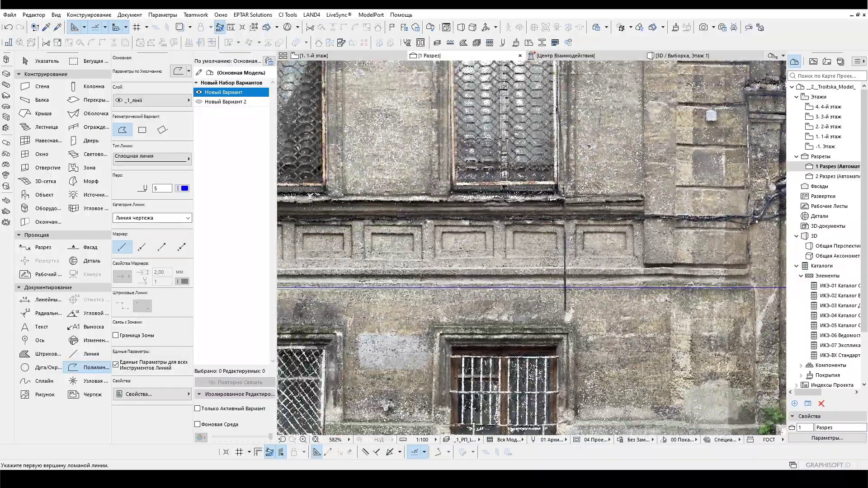
scroll(685, 287, "up", 4)
scroll(685, 283, "up", 8)
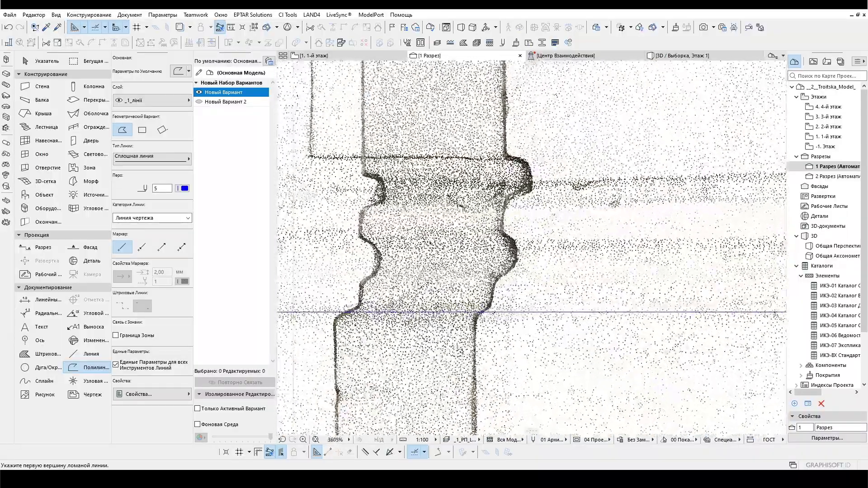
scroll(466, 256, "down", 2)
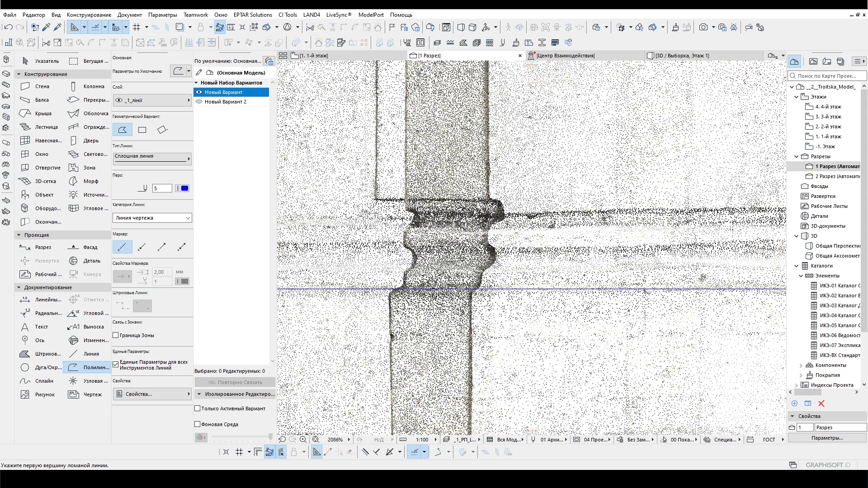
key("Escape")
Step: Test bottom elevations of -2250 and -2260 for the point cloud object, set it to -2265, and clear the selection
left_click(459, 238)
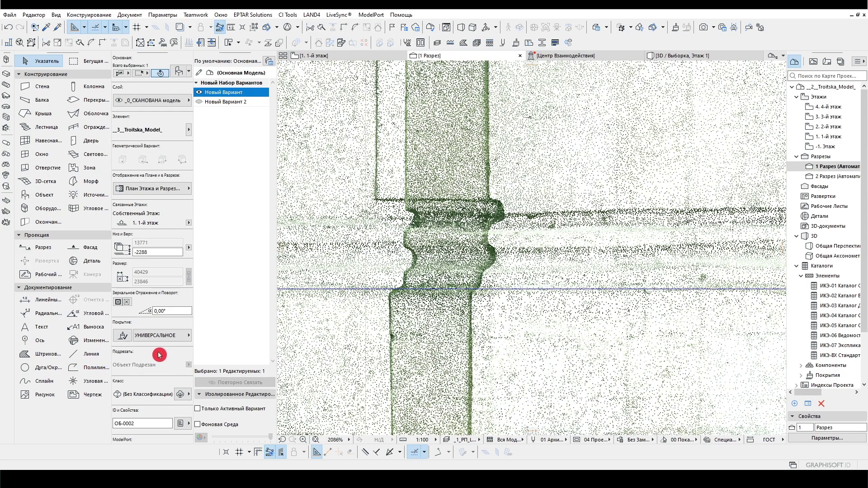
left_click(149, 250)
type("50")
left_click(181, 265)
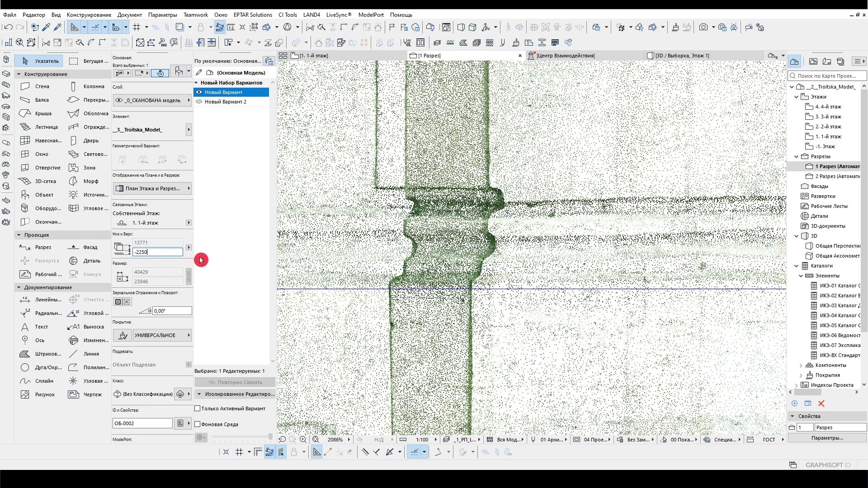
key("Return")
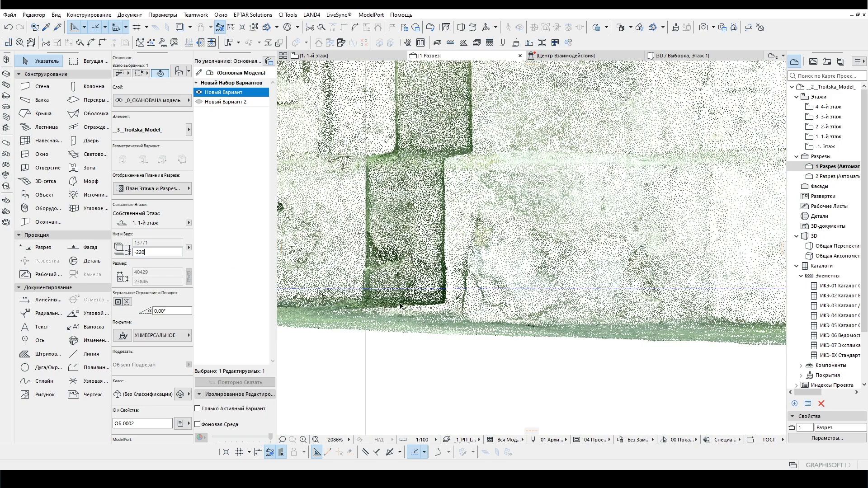
left_click_drag(148, 252, 142, 253)
type("60")
key("Return")
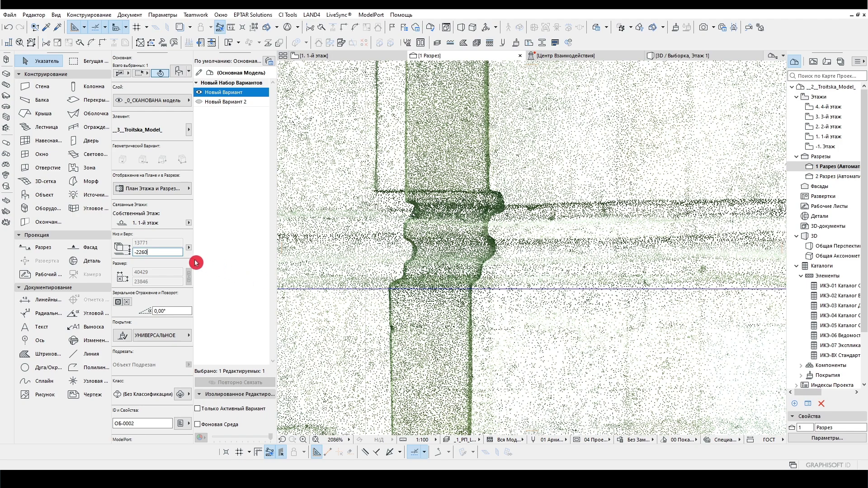
type("65")
key("Return")
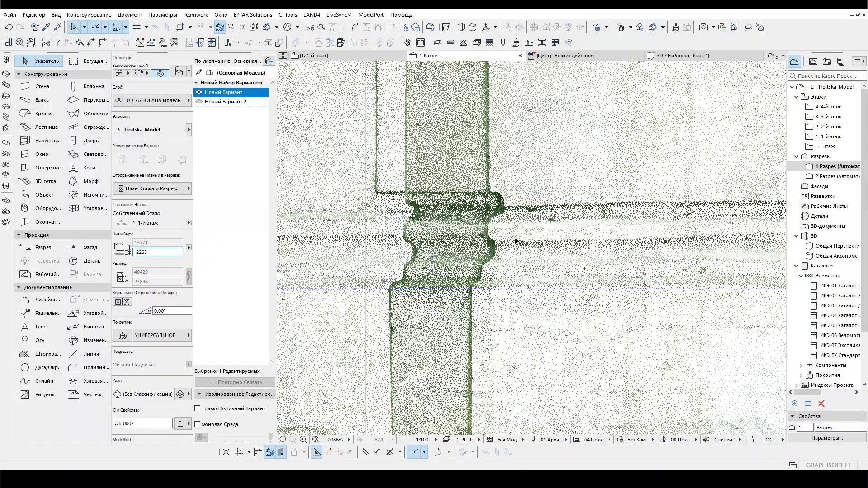
key("Escape")
Step: Start a polyline at the storey line and trace the lowest step and short vertical face of the moulding profile
scroll(514, 285, "down", 9)
scroll(496, 259, "up", 11)
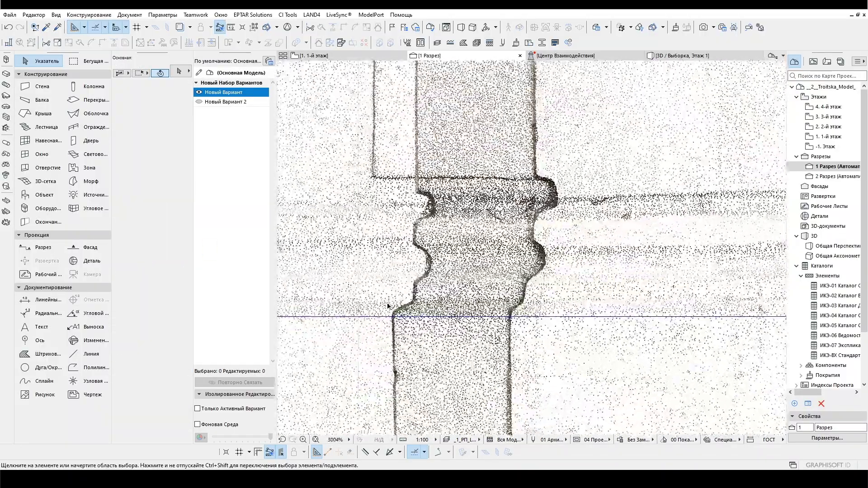
left_click(89, 367)
scroll(387, 309, "up", 3)
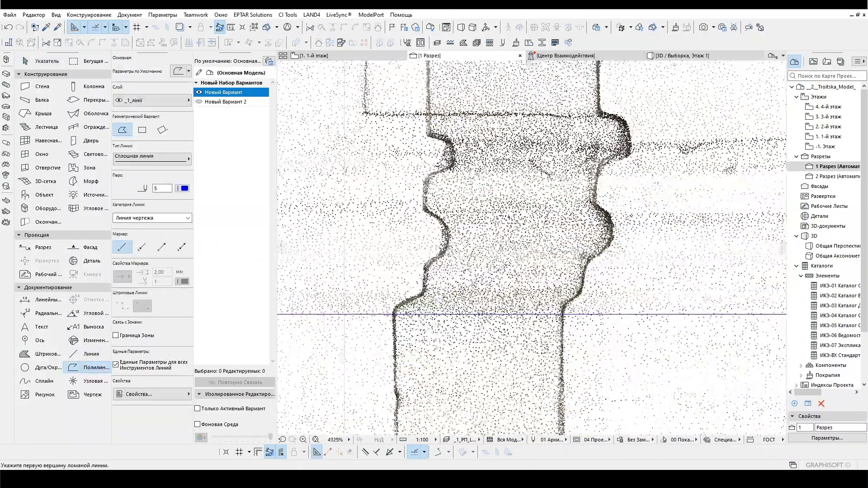
scroll(393, 312, "up", 4)
left_click(394, 312)
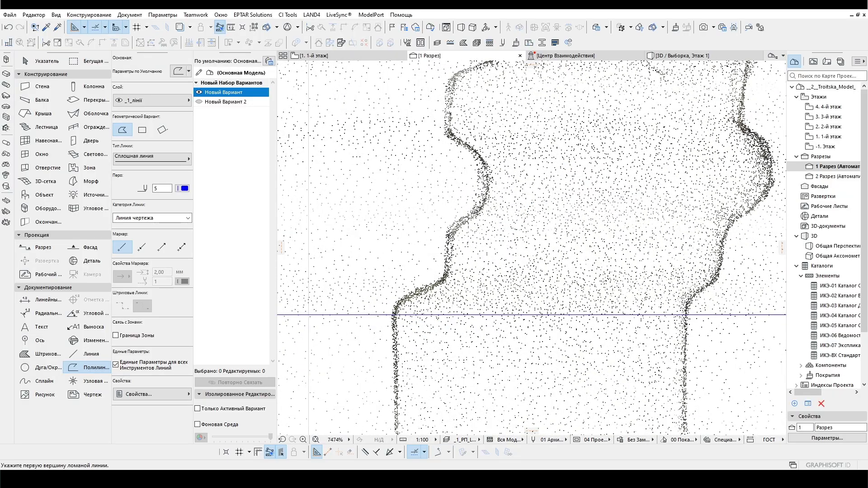
left_click(396, 302, "shift")
left_click(443, 281)
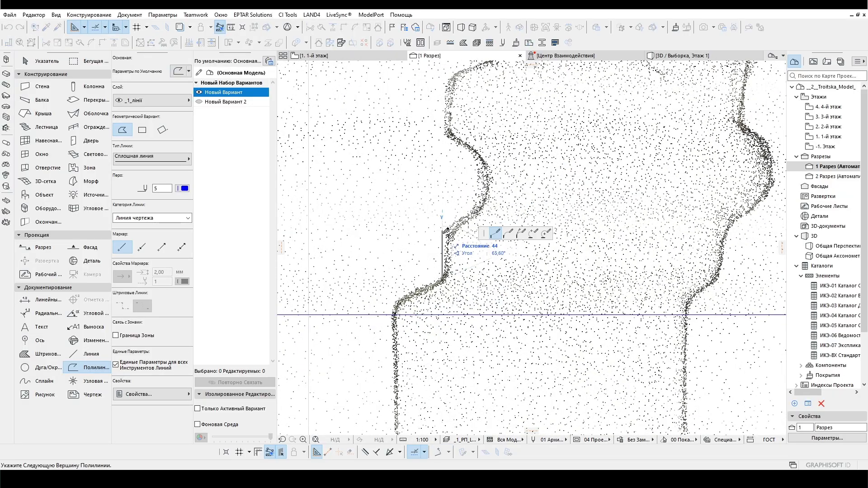
left_click(444, 231, "shift")
scroll(441, 211, "down", 4)
scroll(440, 207, "up", 5)
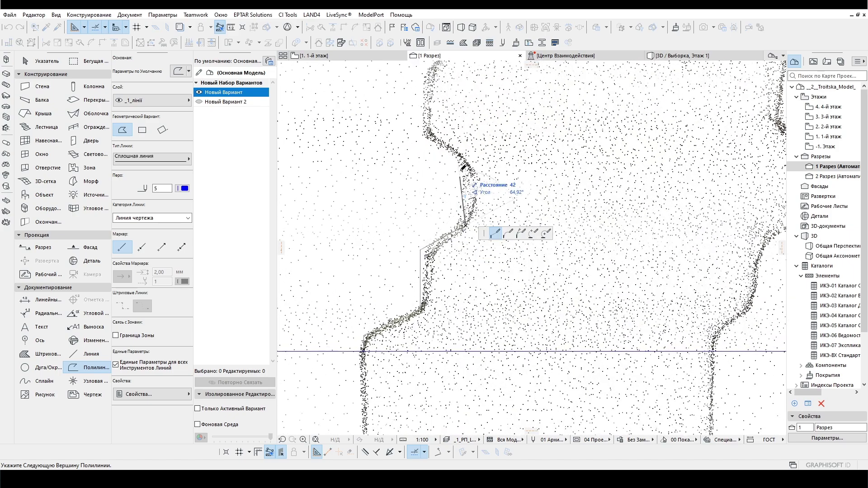
Step: Continue the polyline around the moulding's rounded middle bulge, through the recess above it and up the face of the upper roll
left_click(465, 153)
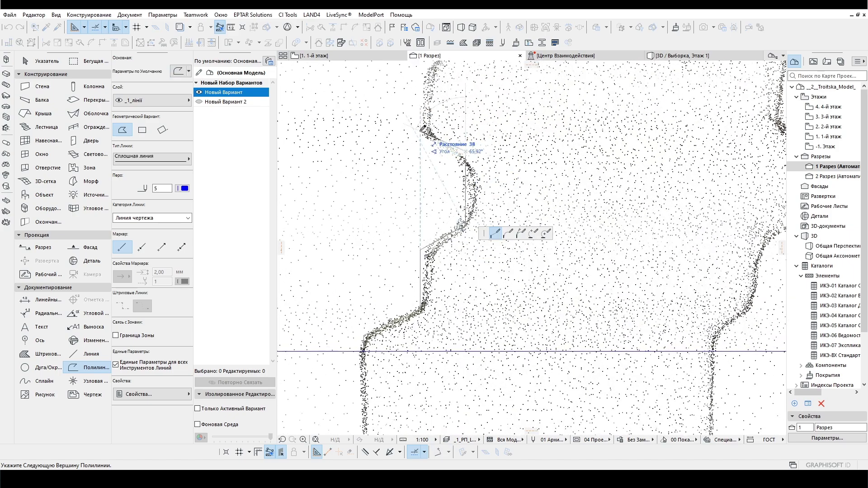
scroll(416, 181, "down", 2)
scroll(479, 208, "up", 2)
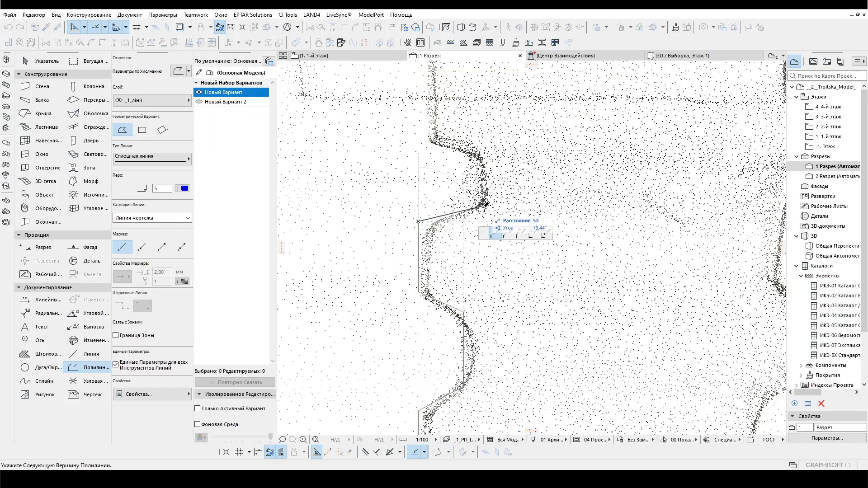
key("shift")
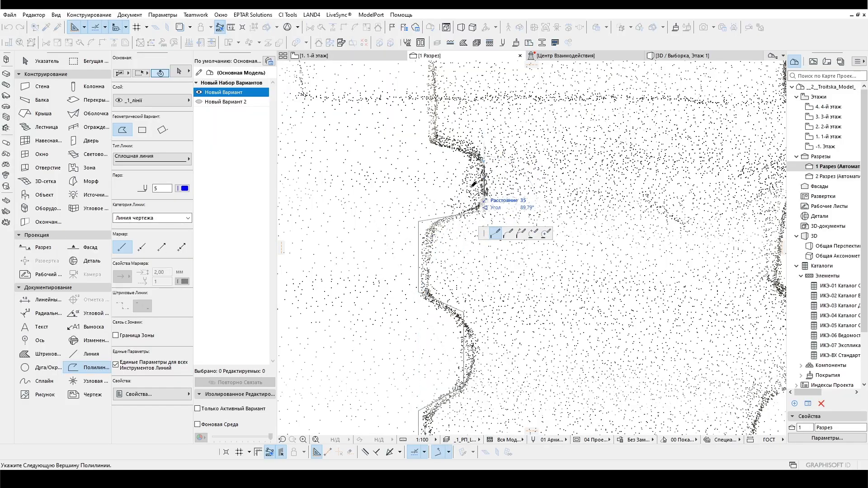
scroll(427, 244, "down", 9)
scroll(429, 220, "up", 8)
Step: Close off the top of the upper roll back to the wall and extend the polyline straight up past the sill moulding
left_click(436, 264)
left_click(394, 261)
scroll(401, 190, "down", 3)
middle_click_drag(401, 134, 408, 405)
scroll(401, 187, "up", 4)
scroll(398, 198, "down", 9)
scroll(397, 199, "up", 8)
scroll(431, 229, "down", 3)
scroll(433, 221, "up", 5)
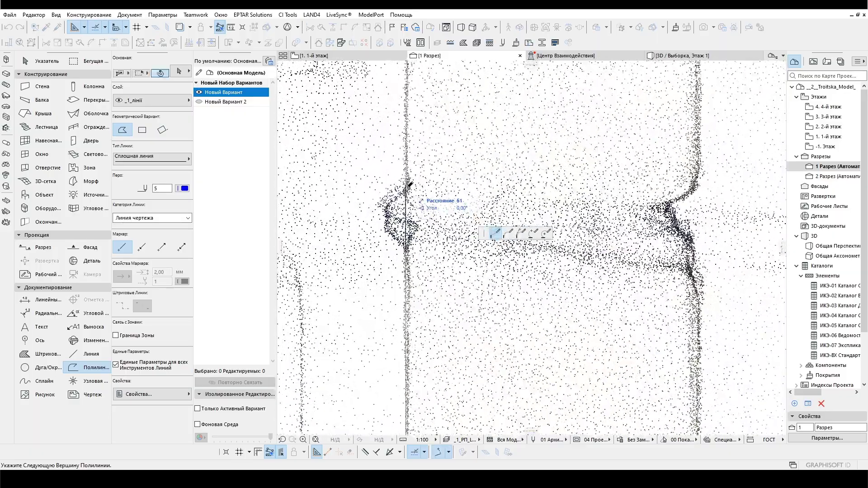
Step: Trace the polyline out and back around the first narrow bead on the pilaster edge above the sill moulding
scroll(408, 184, "down", 3)
scroll(426, 187, "up", 4)
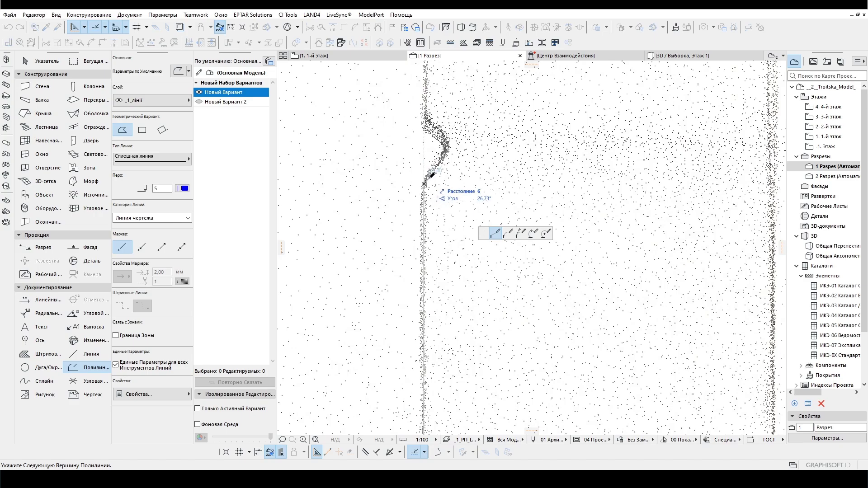
left_click(447, 148)
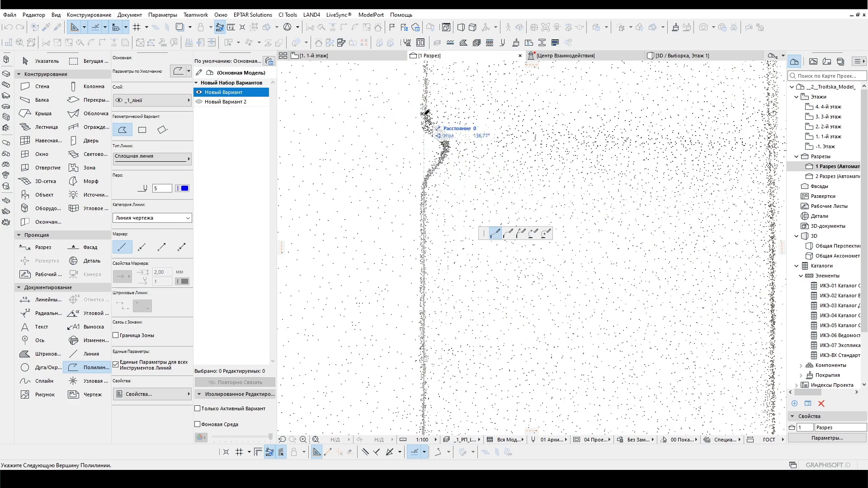
scroll(427, 112, "down", 3)
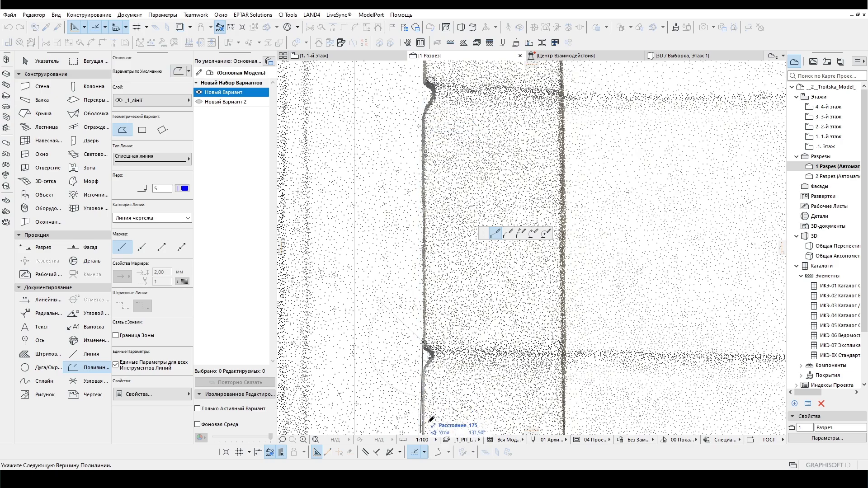
Step: Carry the polyline up the pilaster edge, following the outline of the next narrow horizontal beads
scroll(410, 357, "up", 3)
scroll(447, 312, "down", 4)
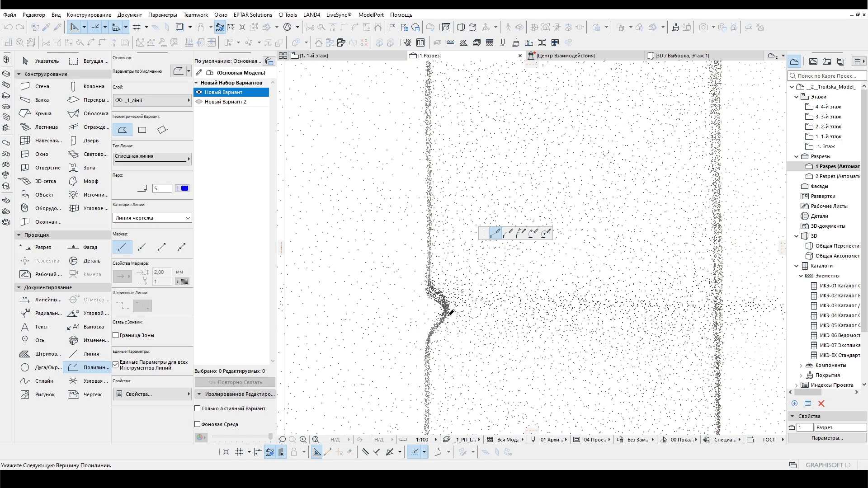
middle_click_drag(432, 143, 421, 323)
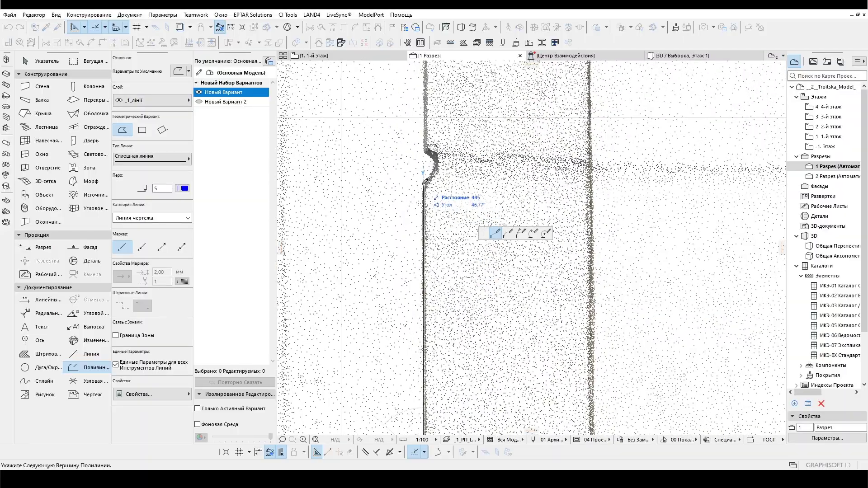
scroll(424, 186, "up", 2)
scroll(423, 194, "down", 7)
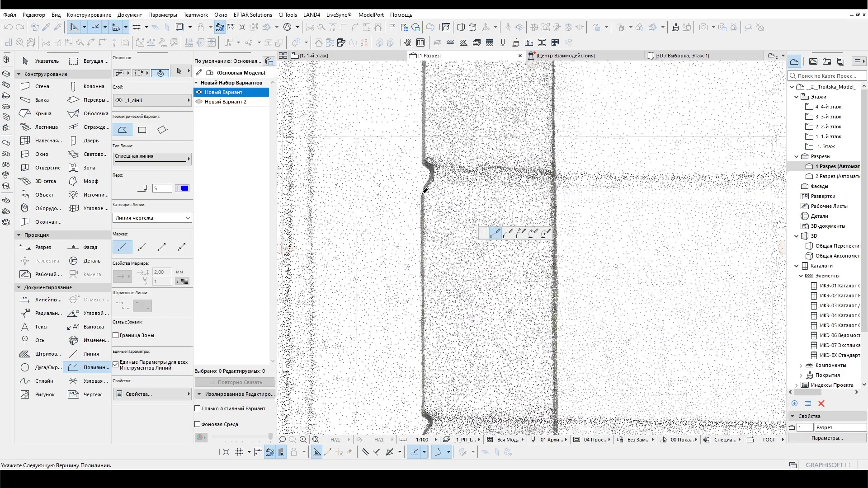
scroll(429, 137, "up", 3)
scroll(431, 135, "up", 1)
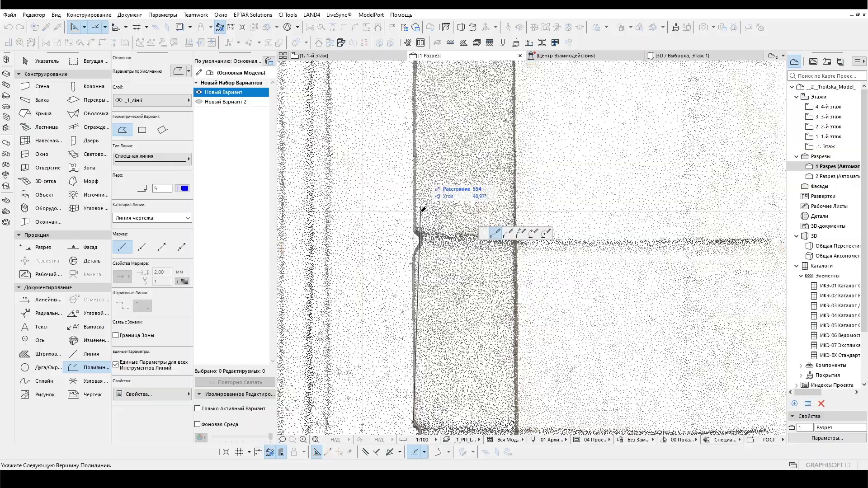
scroll(424, 209, "down", 3)
scroll(402, 324, "up", 2)
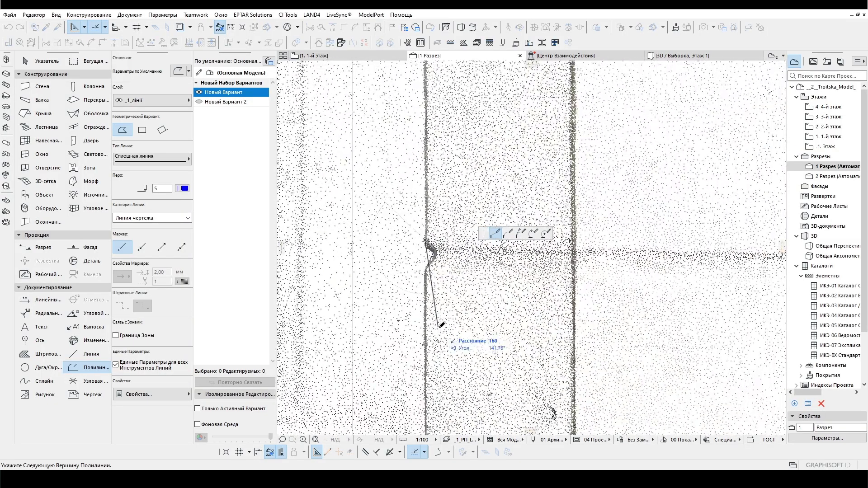
scroll(436, 209, "down", 3)
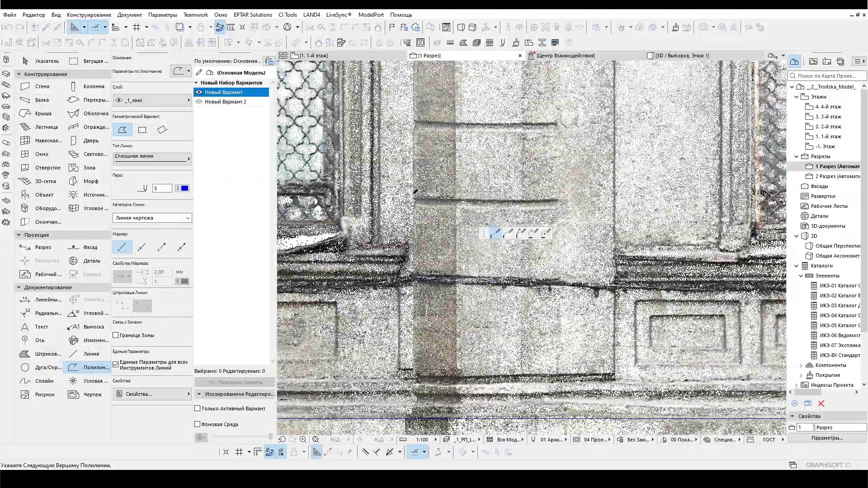
middle_click_drag(421, 289, 412, 222)
scroll(413, 221, "up", 1)
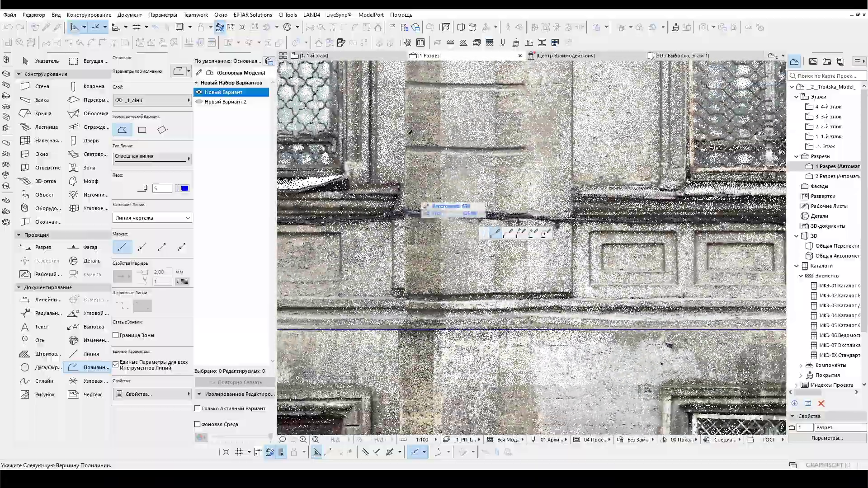
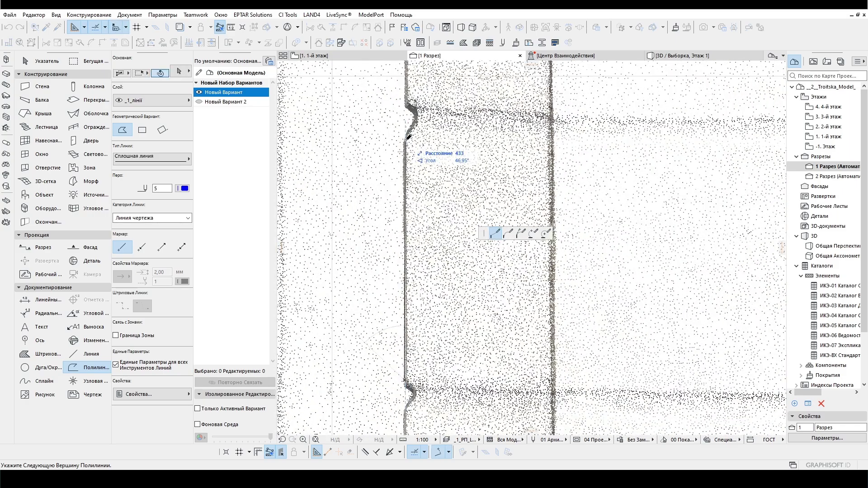
Step: End the polyline just below the next bead and place a copy of it beside the pilaster edge
left_click(405, 141)
key("Escape")
left_click(405, 141)
key("ctrl+d")
left_click(405, 141)
left_click(376, 141)
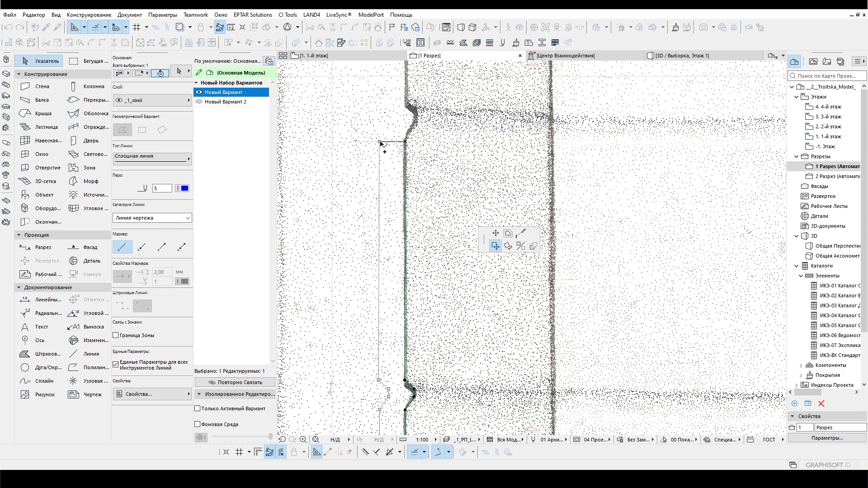
Step: Split the copied polyline at the lower end of its bead and delete the part below
middle_click_drag(402, 354, 402, 249)
scroll(402, 253, "down", 2)
scroll(374, 301, "up", 2)
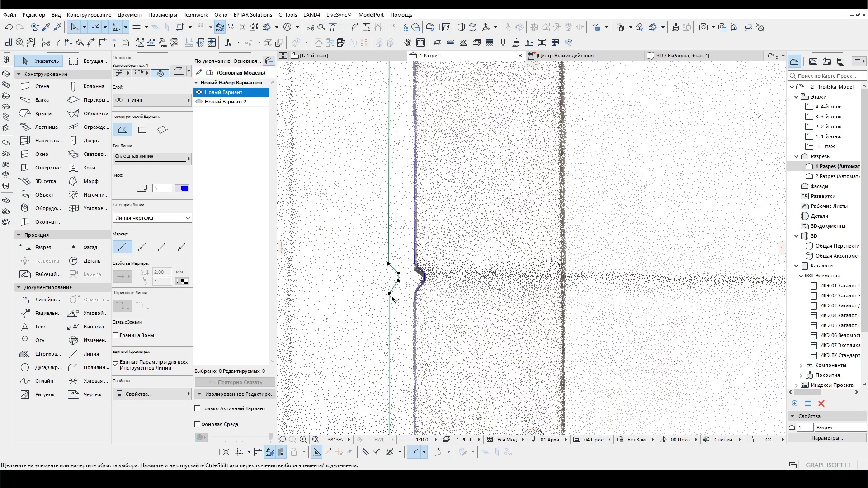
left_click(391, 296)
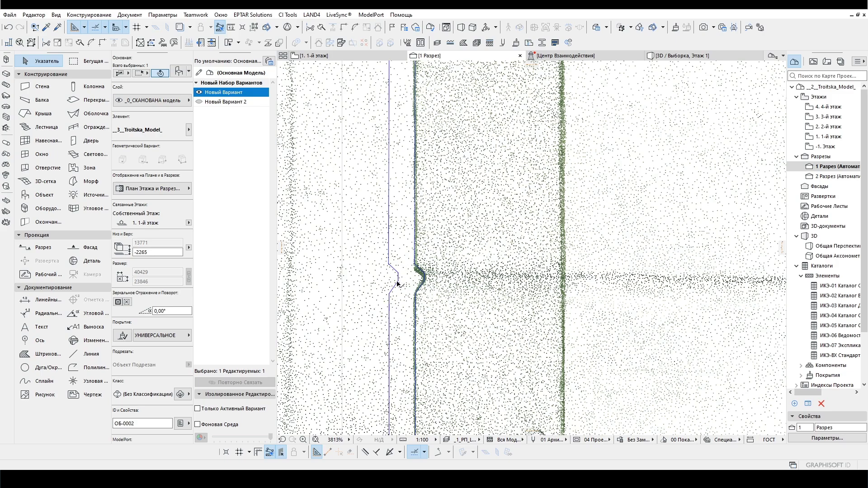
left_click(398, 282)
left_click(312, 30)
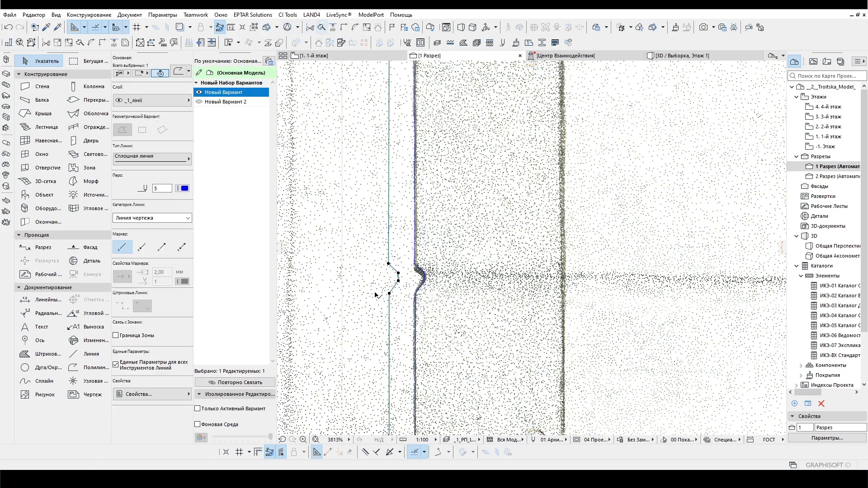
left_click(389, 293)
key("Escape")
left_click(317, 29)
left_click(389, 294)
left_click(354, 295)
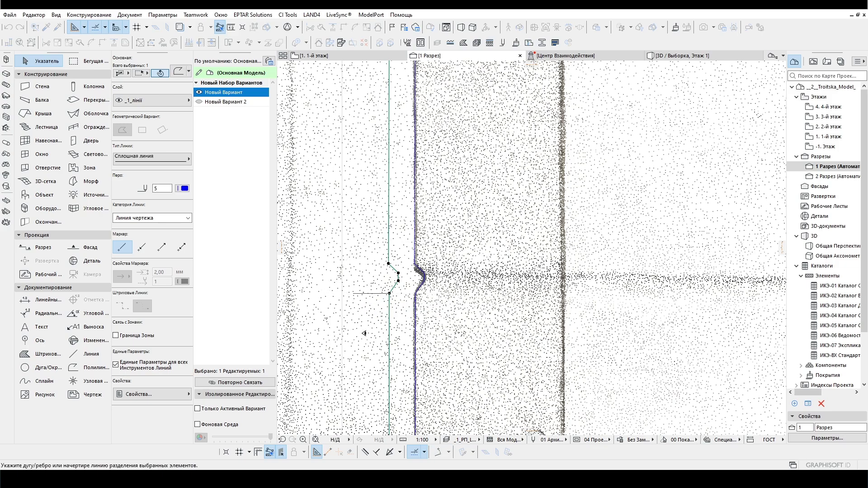
left_click(365, 333)
key("Delete")
Step: Move the trimmed bead polyline onto the next bead up the pilaster edge and align it with the bead's upper slope
left_click(396, 282)
left_click(396, 283)
left_click(396, 282)
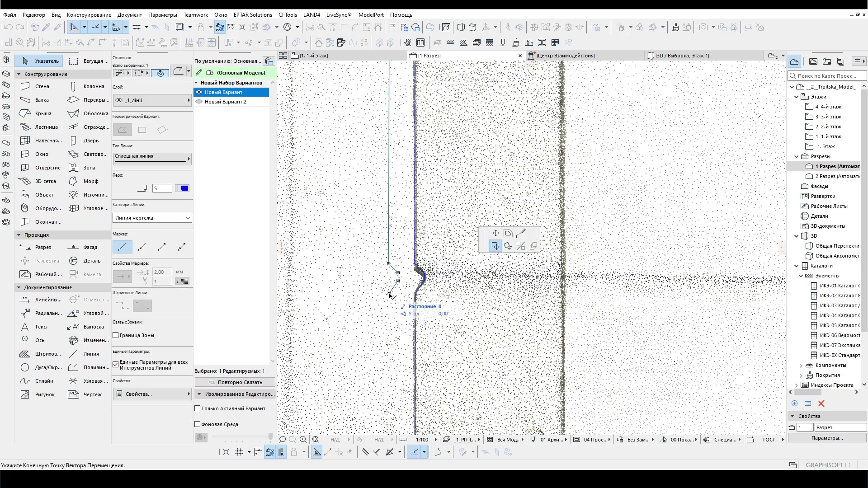
scroll(394, 283, "up", 3)
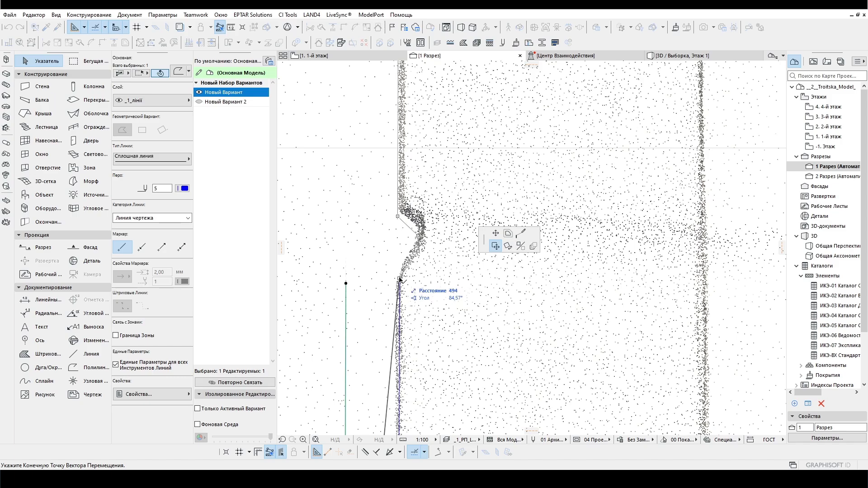
left_click(400, 284)
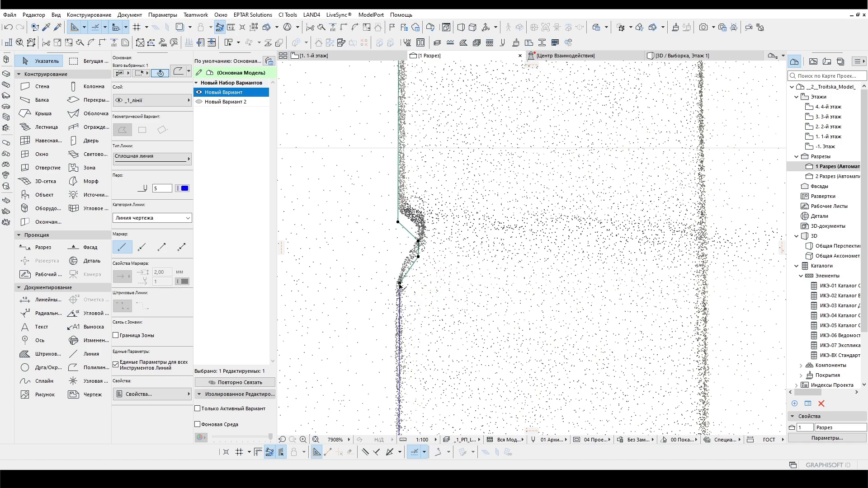
left_click(397, 222)
left_click(397, 209)
scroll(400, 226, "up", 3)
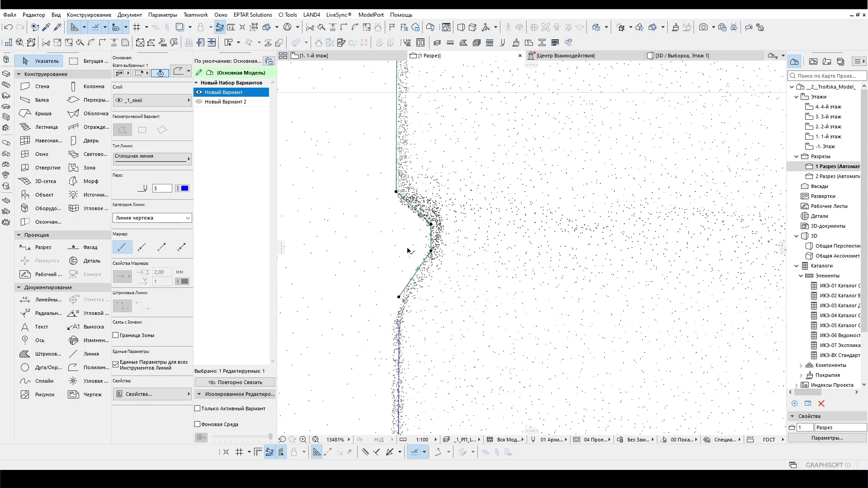
Step: Stretch the top vertex of the original pilaster polyline up to the lower end of the moved bead section
left_click(399, 329, "shift")
key("Escape")
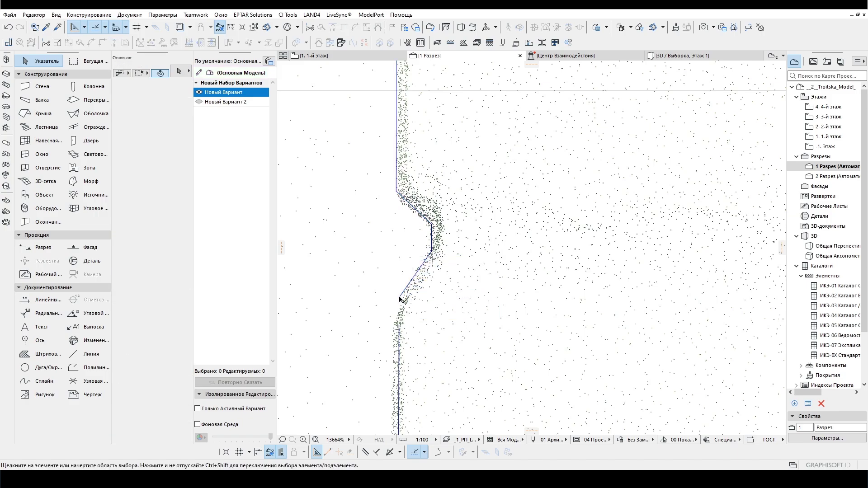
left_click(399, 298)
left_click(398, 298)
key("Escape")
key("Escape")
left_click(399, 324)
left_click(399, 324)
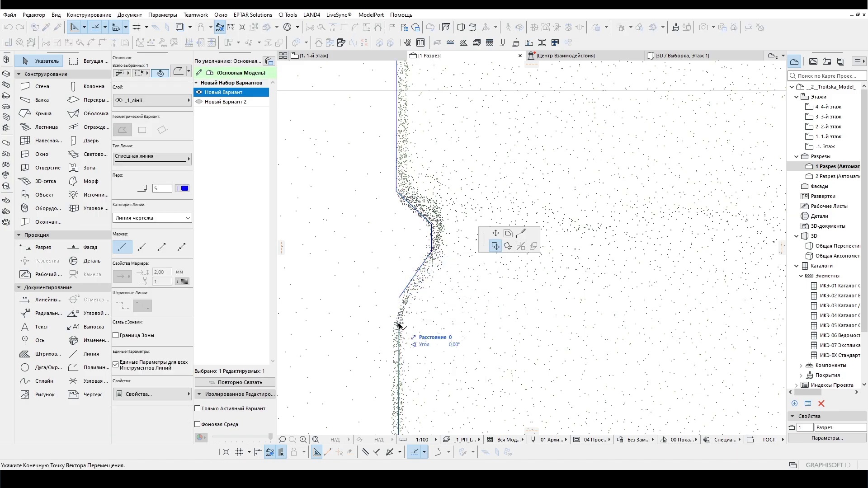
left_click(494, 234)
left_click(407, 302)
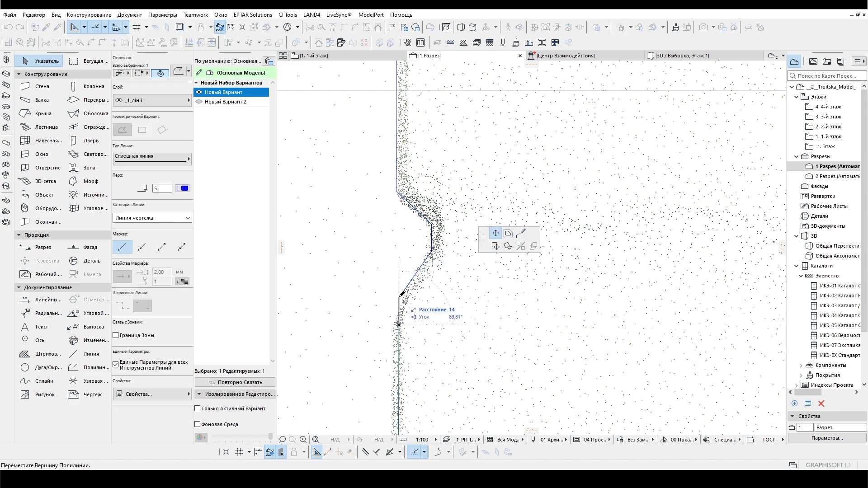
left_click(398, 324)
Step: Copy the bead polyline section upward onto the following bead of the pilaster edge
scroll(407, 280, "up", 10)
scroll(413, 236, "down", 3)
scroll(413, 202, "up", 8)
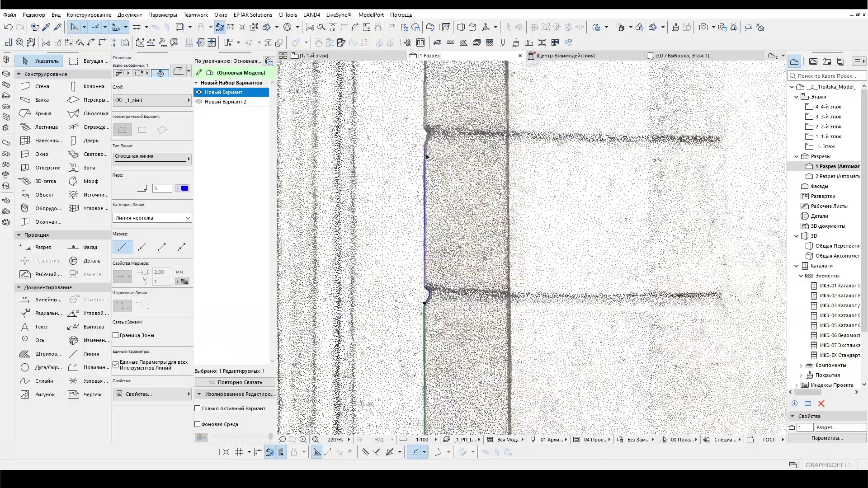
left_click(427, 171)
key("Escape")
key("Escape")
scroll(408, 170, "up", 3)
middle_click_drag(407, 170, 441, 234)
scroll(442, 234, "down", 8)
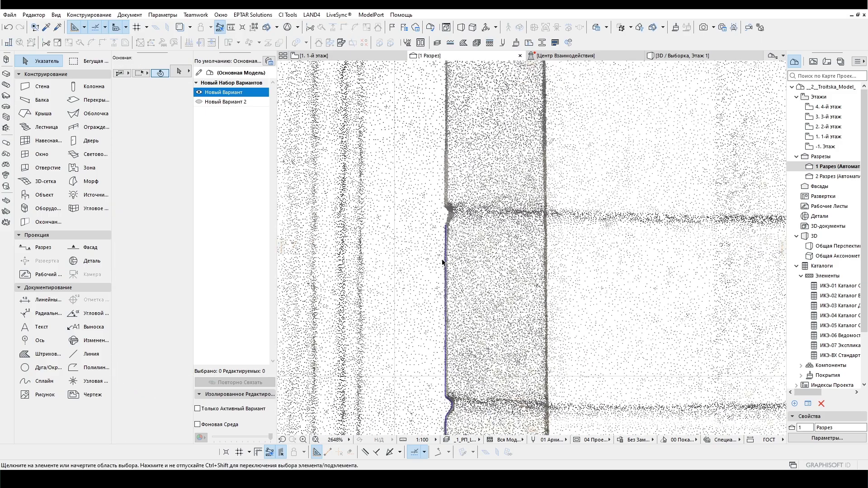
left_click(443, 143)
scroll(447, 272, "up", 2)
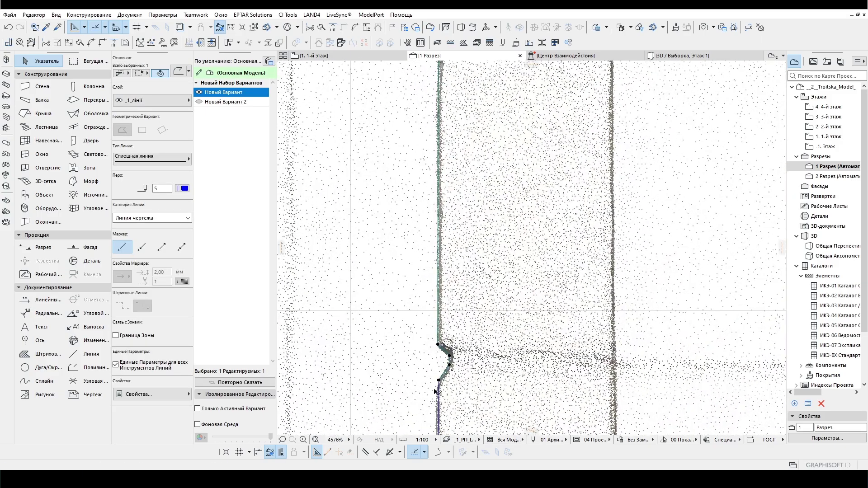
middle_click_drag(430, 409, 403, 246)
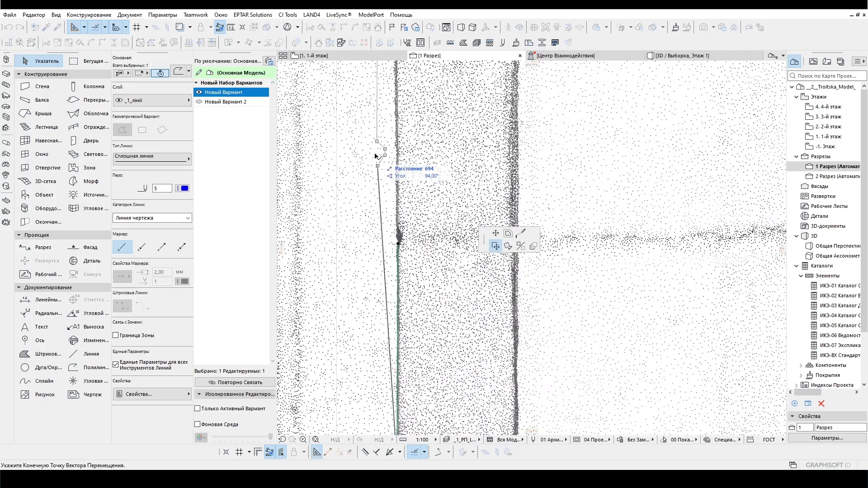
left_click(423, 381)
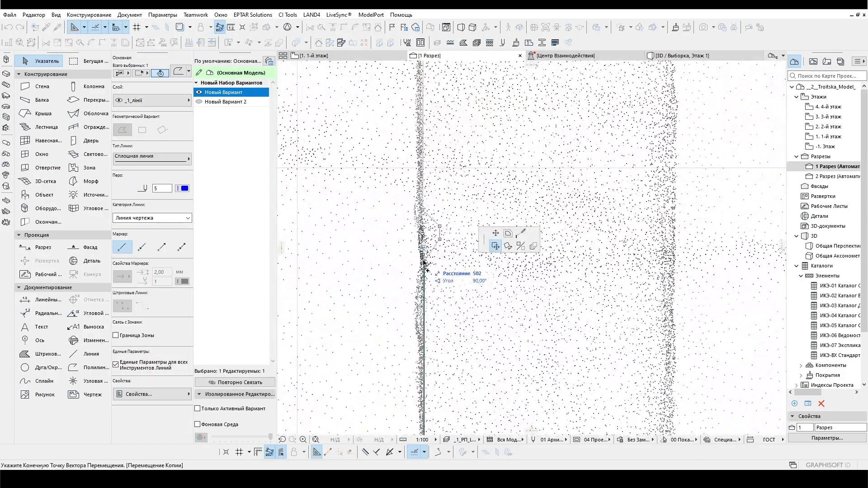
Step: Repeat the bead section copies up the pilaster edge until they reach the coffered frieze below the cornice
left_click(424, 262)
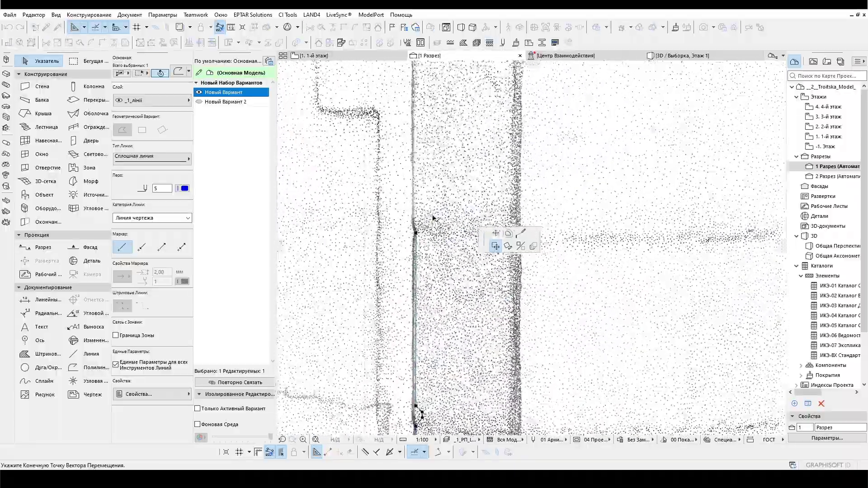
scroll(407, 141, "up", 3)
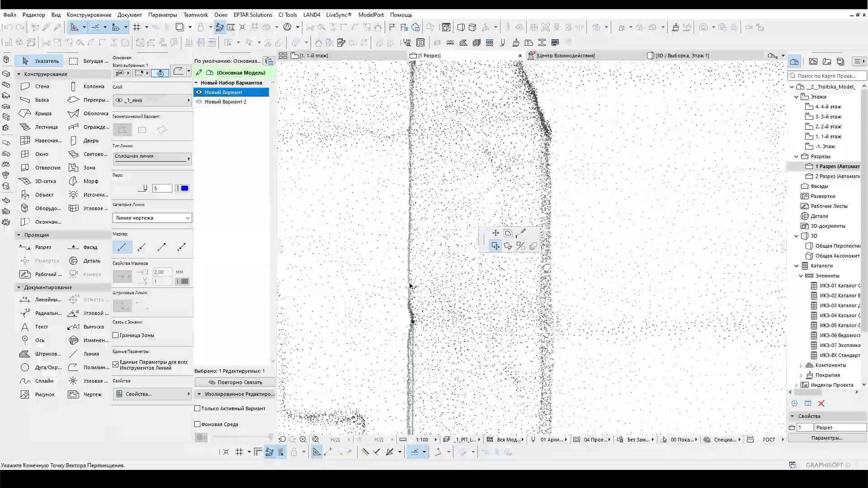
key("ctrl")
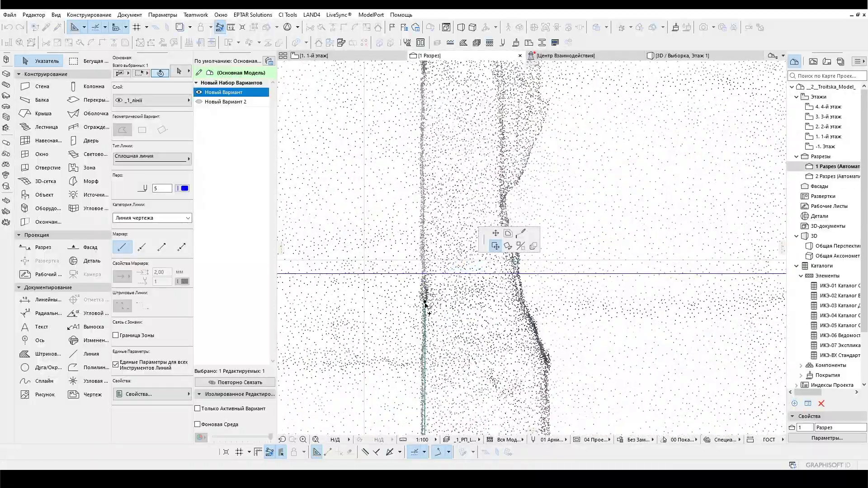
Step: Examine the copied bead profile along the pilaster and the cornice section above it in the point cloud
scroll(424, 306, "down", 4)
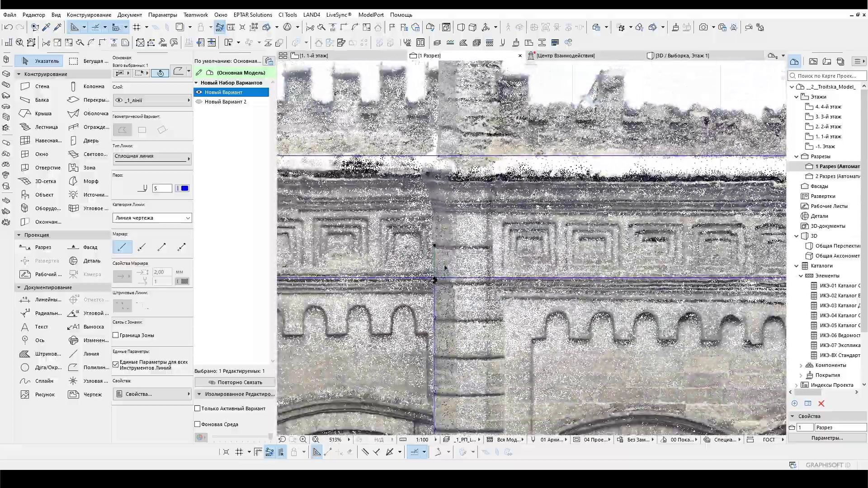
scroll(421, 226, "up", 5)
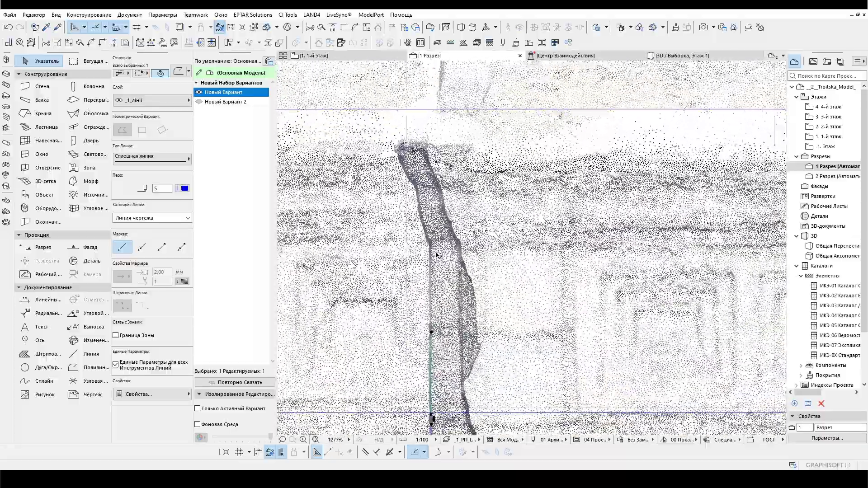
scroll(436, 256, "down", 5)
scroll(440, 293, "up", 3)
scroll(445, 332, "down", 3)
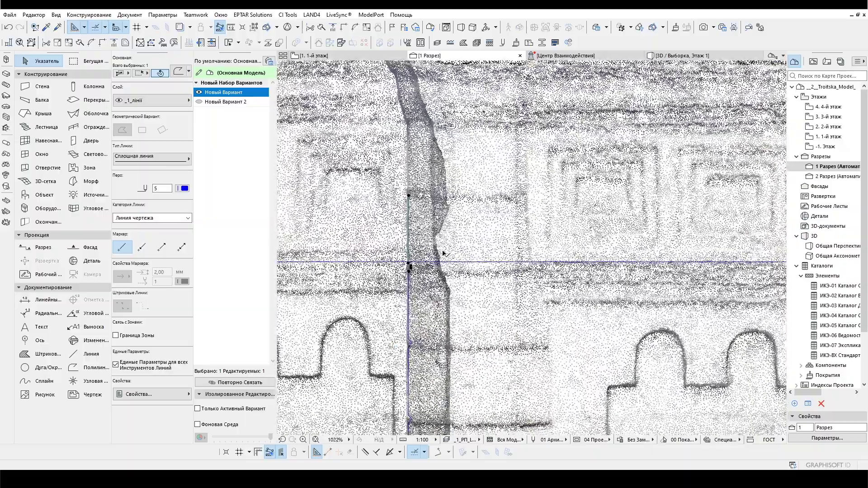
middle_click_drag(446, 332, 444, 240)
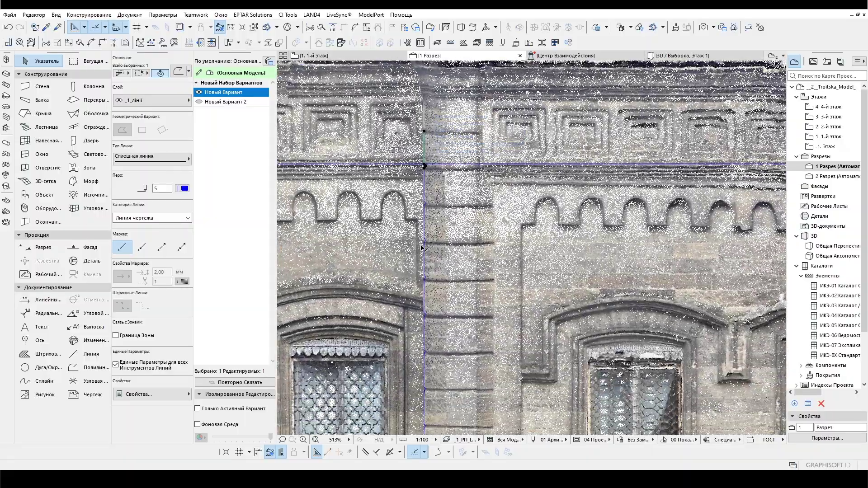
scroll(421, 248, "down", 3)
scroll(421, 248, "up", 3)
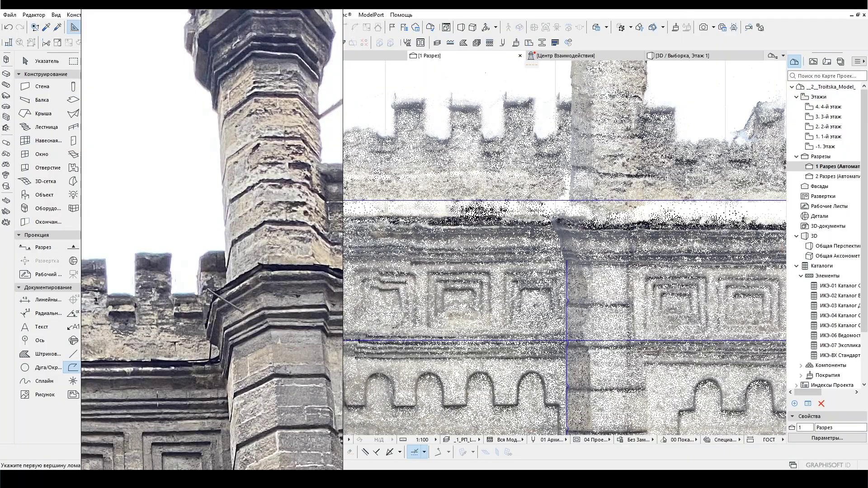
Step: Draw horizontal guide polylines along the cornice moulding edges beside the top of the pilaster profile
left_click(477, 246)
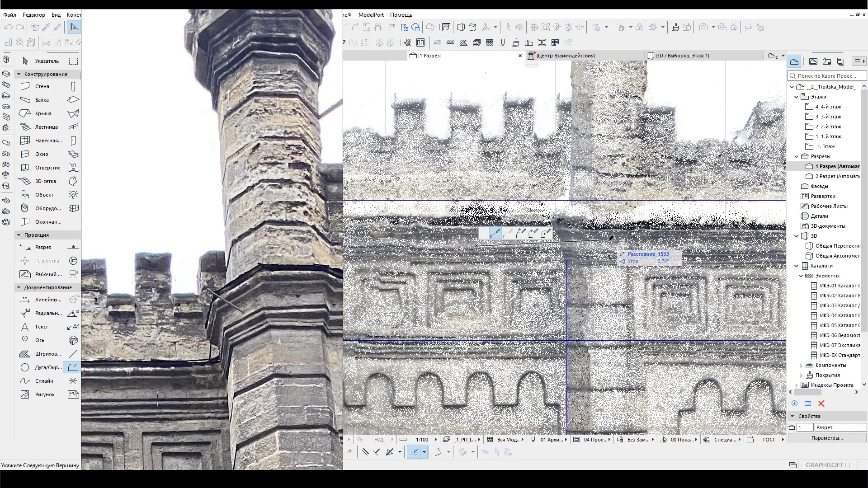
scroll(592, 228, "up", 1)
middle_click_drag(584, 241, 593, 289)
double_click(574, 253)
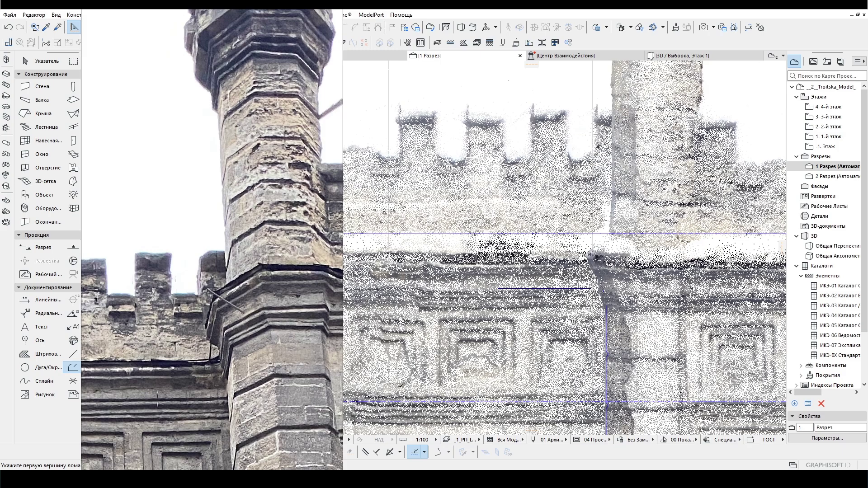
left_click(497, 265)
scroll(512, 280, "up", 3)
left_click(488, 266)
double_click(672, 266)
key("Escape")
Step: Add the uppermost cornice guide line and copy a lower guide line down to the next moulding edge
left_click(506, 251)
left_click(503, 250)
left_click(495, 245)
scroll(500, 254, "up", 3)
middle_click_drag(500, 254, 479, 312)
left_click(484, 297)
scroll(488, 276, "down", 5)
left_click(485, 266)
left_click(485, 265)
Step: Place another copy of the guide line on the lowest moulding edge of the cornice, above the coffered panels
scroll(484, 270, "up", 3)
left_click(482, 270)
scroll(481, 270, "down", 3)
scroll(481, 271, "up", 1)
scroll(482, 270, "down", 1)
left_click(489, 268)
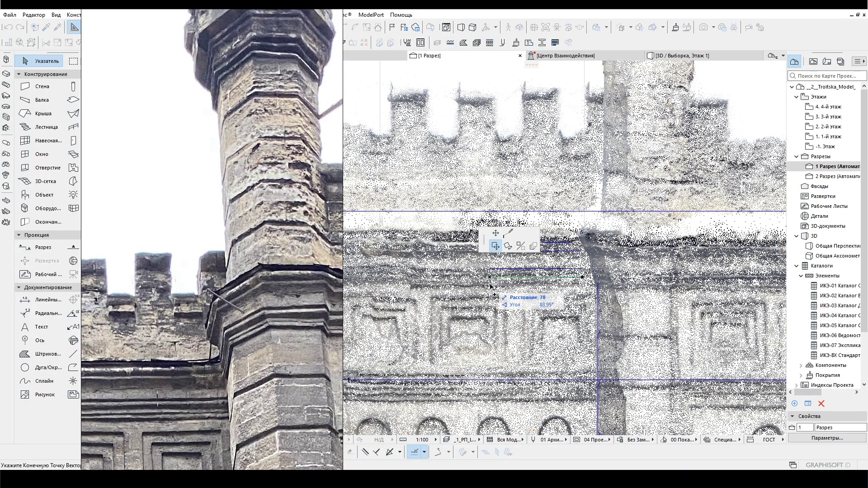
scroll(492, 284, "up", 2)
scroll(490, 286, "down", 3)
scroll(492, 289, "up", 2)
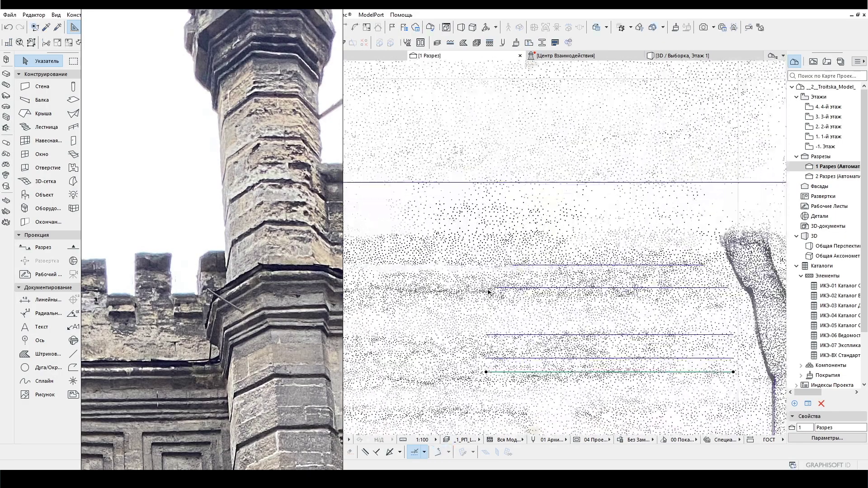
Step: Copy the second guide line from the top upward onto the moulding edge between the two uppermost lines
scroll(495, 289, "down", 3)
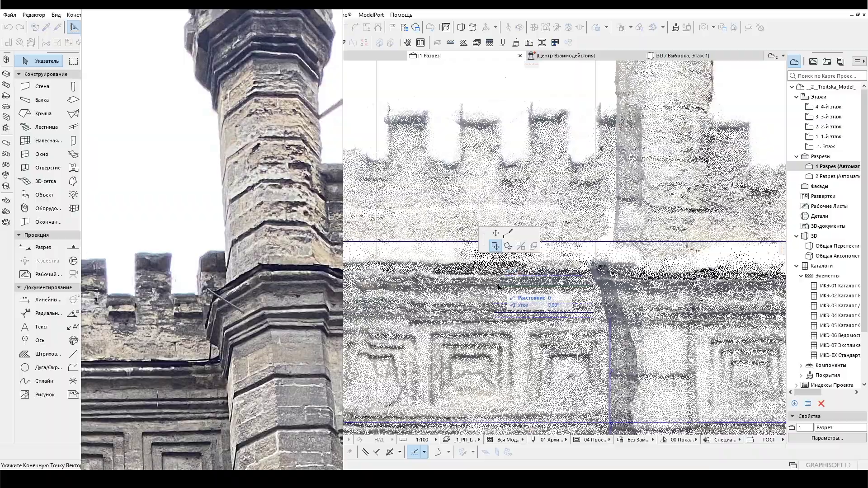
scroll(496, 286, "up", 3)
left_click(497, 291)
scroll(498, 281, "down", 3)
scroll(590, 298, "up", 3)
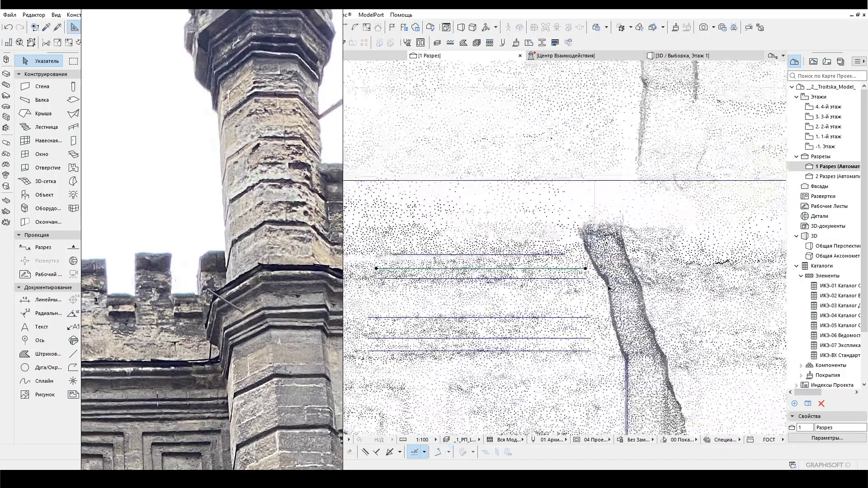
scroll(639, 299, "down", 3)
scroll(639, 299, "up", 3)
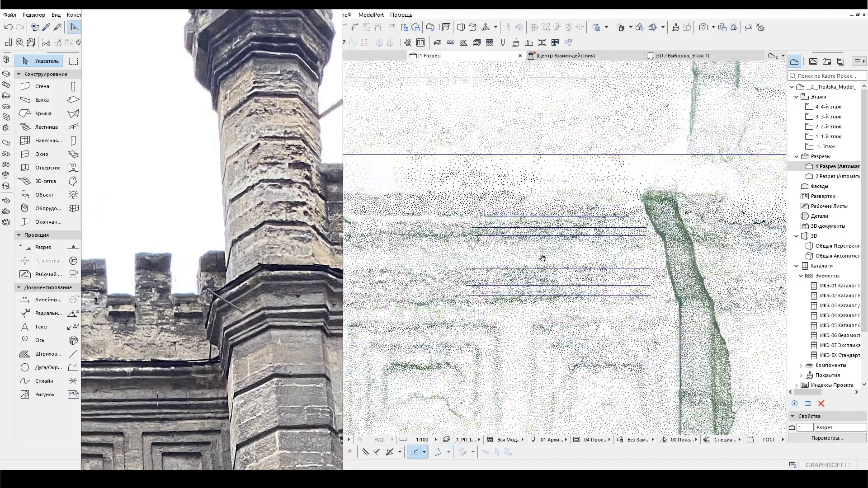
scroll(511, 252, "up", 3)
scroll(508, 249, "down", 3)
scroll(426, 192, "up", 2)
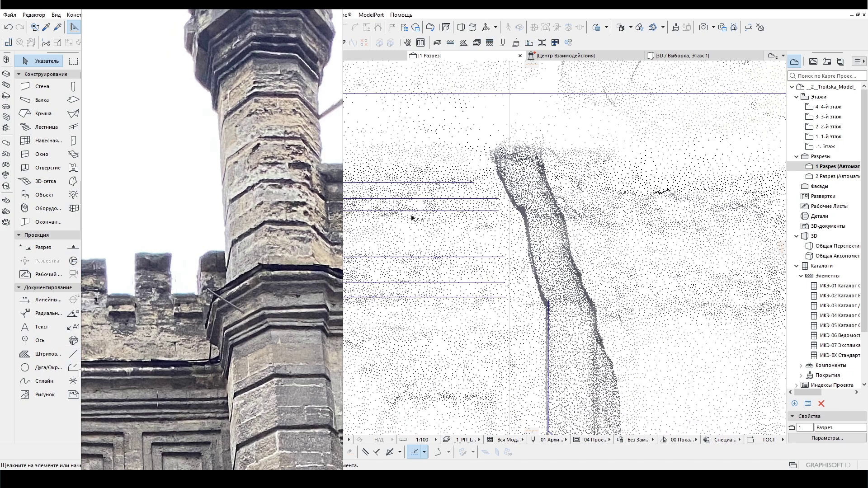
Step: Enclose the guide lines' ends near the pilaster in a marquee and stretch them across the cornice profile
left_click(301, 16)
left_click(97, 61)
left_click(391, 154)
left_click(531, 355)
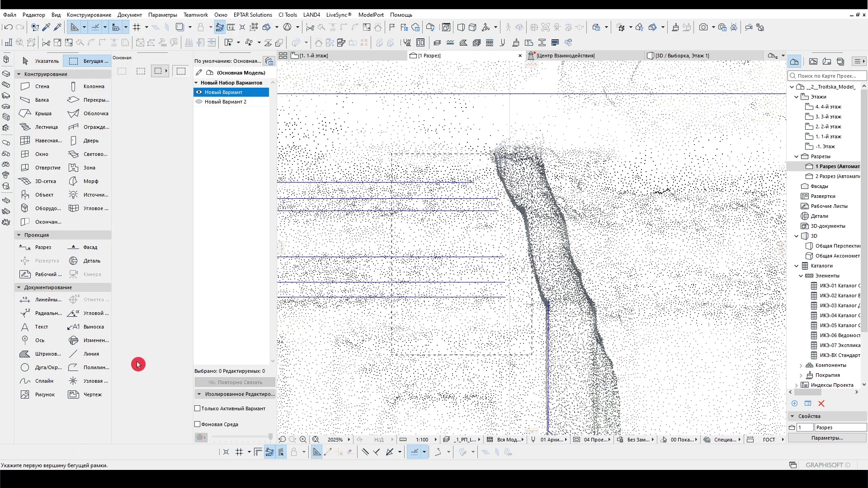
left_click(89, 368)
key("ctrl+a")
left_click(331, 30)
left_click(624, 161)
left_click(625, 310)
key("Escape")
key("Escape")
Step: Bring up the reference photo, zoom it to the cornice mouldings and keep it in a small window beside the pilaster section
left_click(87, 368)
scroll(469, 291, "down", 3)
key("alt+Tab")
scroll(224, 276, "up", 5)
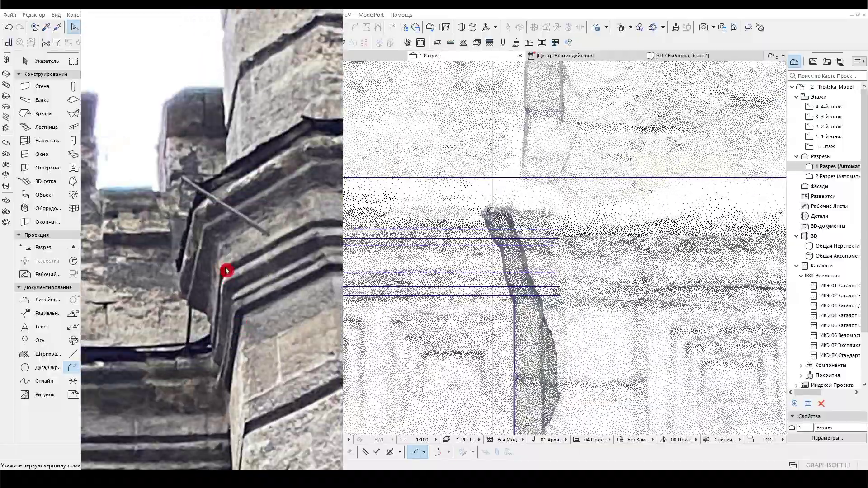
left_click_drag(241, 10, 240, 240)
scroll(236, 314, "up", 2)
middle_click_drag(235, 315, 225, 405)
left_click_drag(229, 247, 205, 97)
scroll(511, 283, "up", 3)
middle_click_drag(510, 283, 530, 282)
scroll(556, 284, "down", 5)
scroll(551, 354, "down", 2)
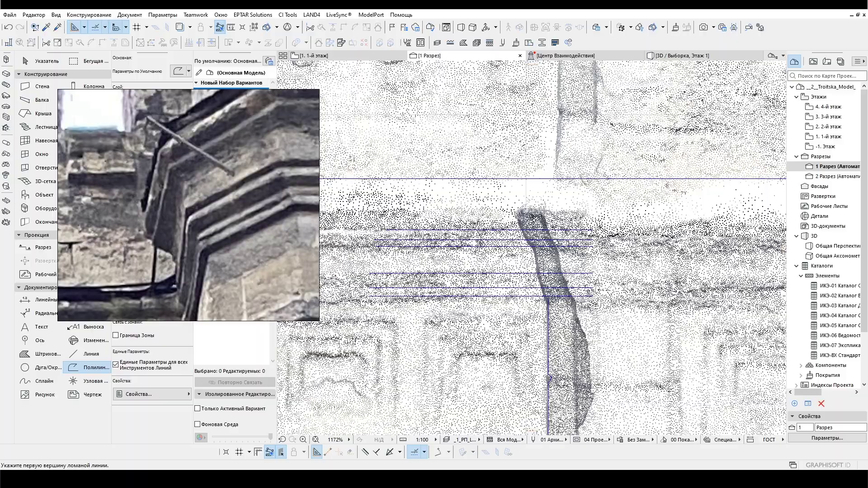
scroll(551, 347, "up", 5)
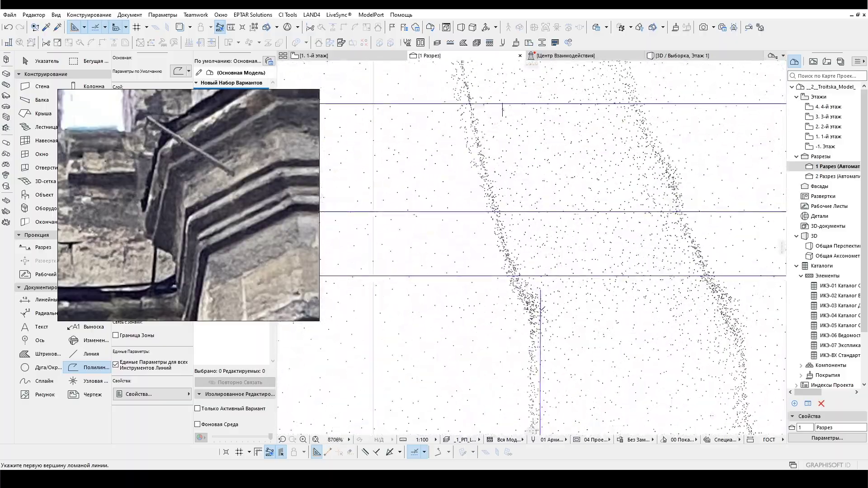
Step: Draw a polyline from the pilaster line's upper end, stepping outward at the lowest guide line and rising to the next one
left_click(527, 274)
left_click(525, 276, "shift")
key("Escape")
scroll(514, 273, "down", 3)
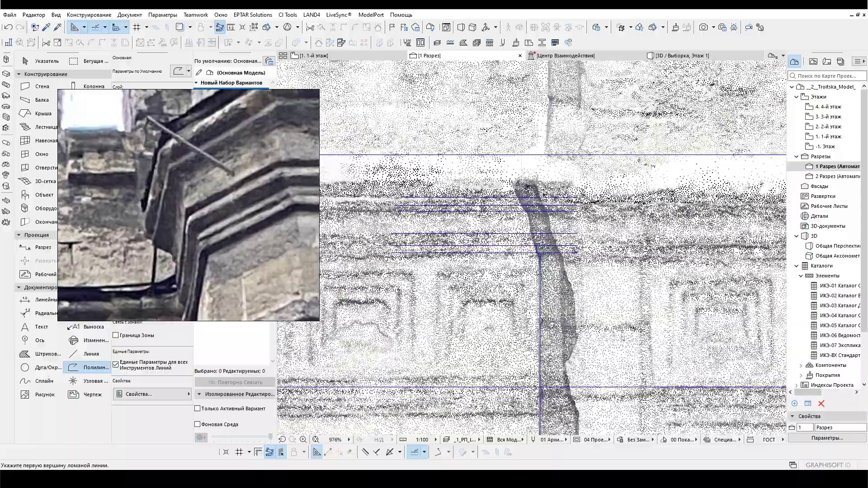
scroll(474, 216, "up", 2)
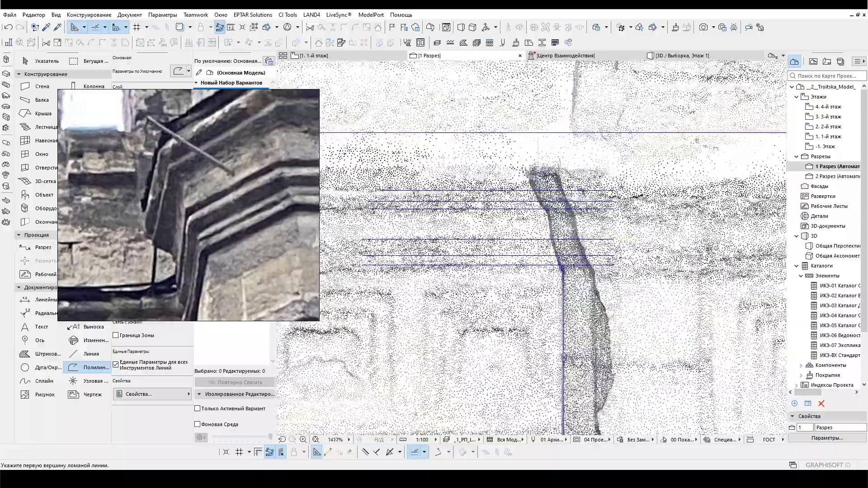
scroll(560, 251, "up", 5)
Step: Draw a semicircular bead above the second-lowest guide line and a short vertical from its upper end to the next guide
left_click(549, 277)
left_click(549, 198)
key("Escape")
double_click(549, 211)
left_click(509, 198)
key("Escape")
left_click(543, 198)
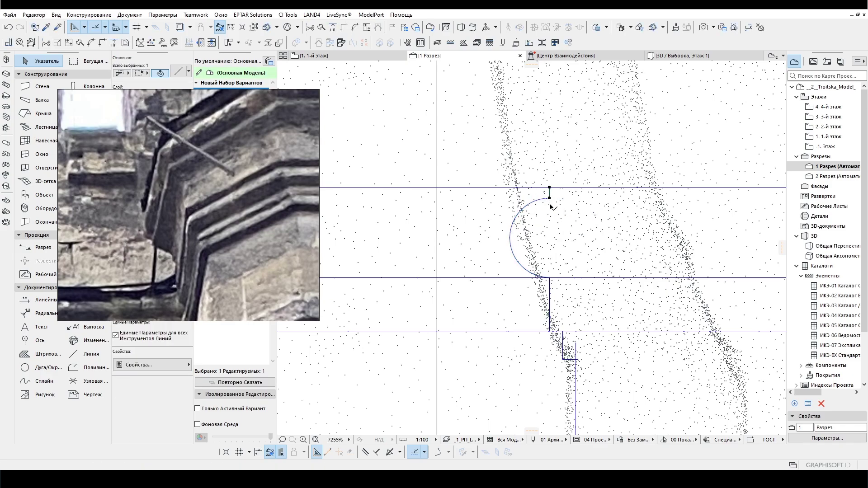
Step: Move the semicircular bead and the short vertical above it outward onto the point cloud's profile edge
scroll(534, 252, "down", 4)
scroll(548, 267, "up", 3)
key("Escape")
left_click(91, 367)
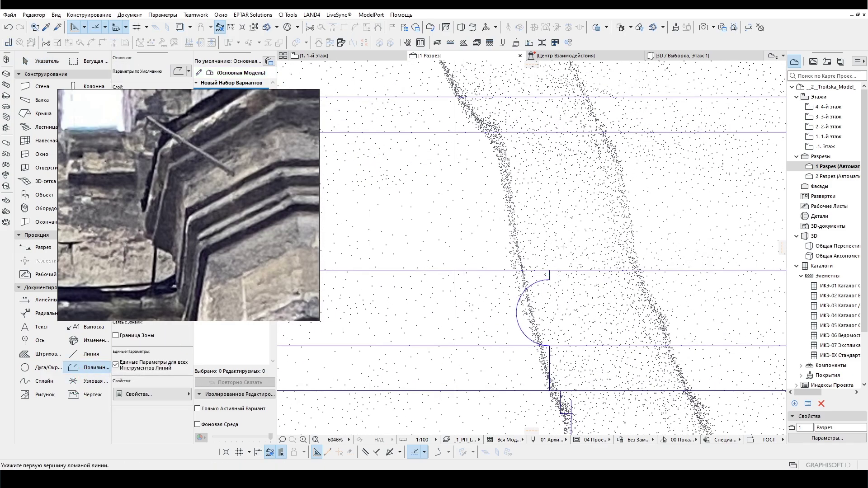
key("Escape")
left_click(541, 345)
key("ctrl+d")
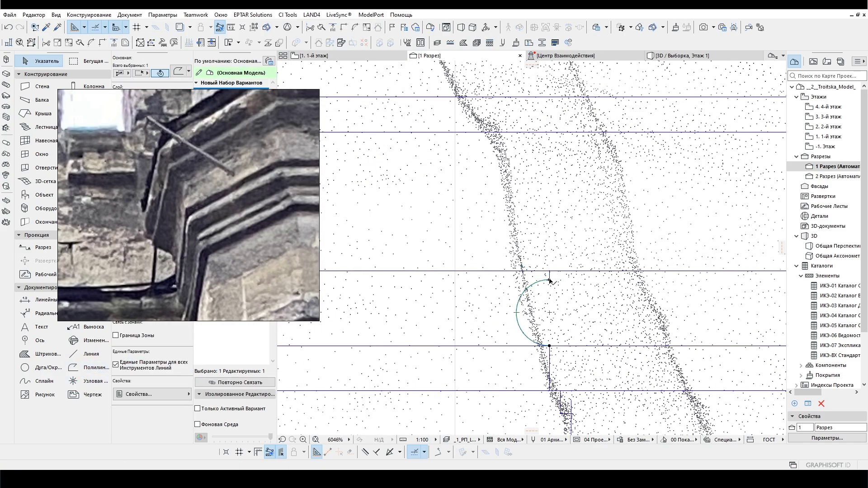
left_click(549, 279)
left_click(524, 280)
left_click(549, 276)
key("ctrl+d")
left_click(549, 279)
left_click(523, 280)
scroll(523, 280, "up", 5)
middle_click_drag(523, 280, 508, 247)
scroll(508, 248, "down", 3)
Step: Stretch the upper vertex of the polyline below the bead outward along the guide line, making that segment slope with the point cloud
left_click(546, 350)
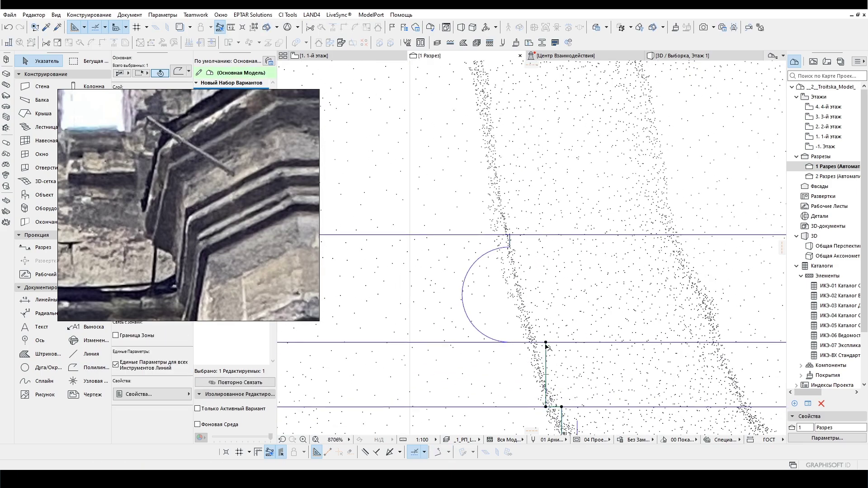
left_click(545, 342)
left_click(496, 233)
left_click(525, 342)
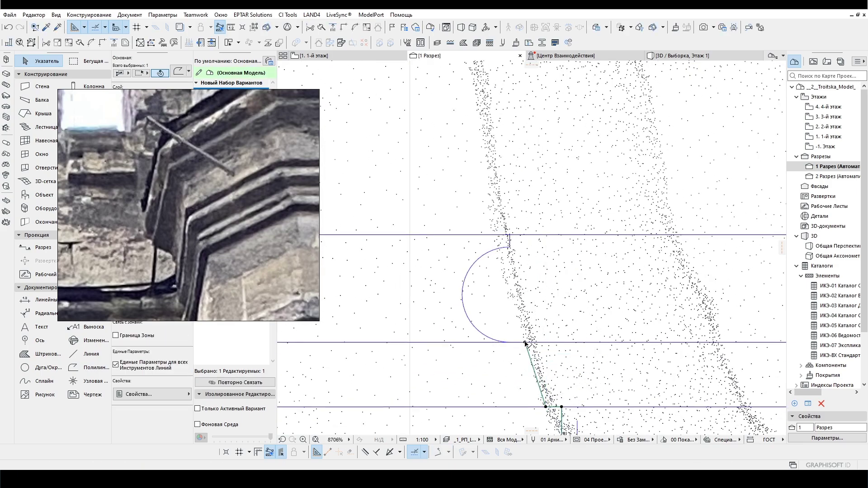
scroll(509, 309, "up", 2)
scroll(502, 221, "down", 2)
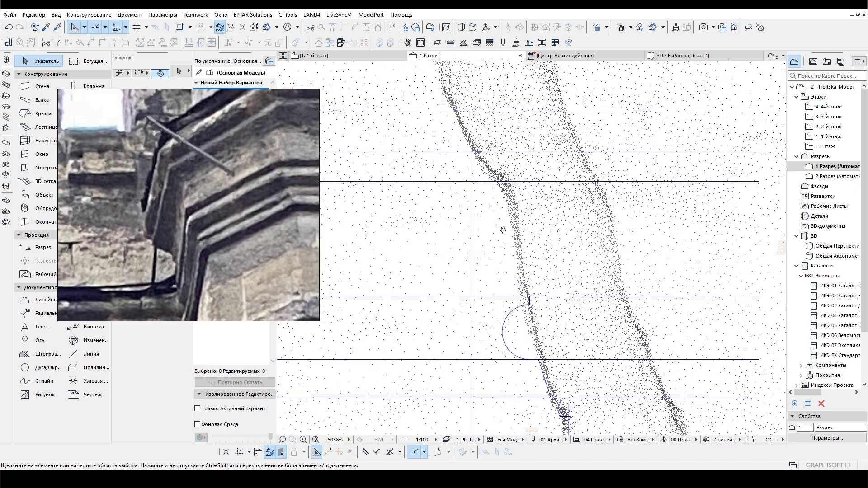
Step: Trace the hollow moulding above the bead with a spline between the two guide lines and shift one of its nodes to refine the curve
left_click(43, 381)
left_click(495, 171)
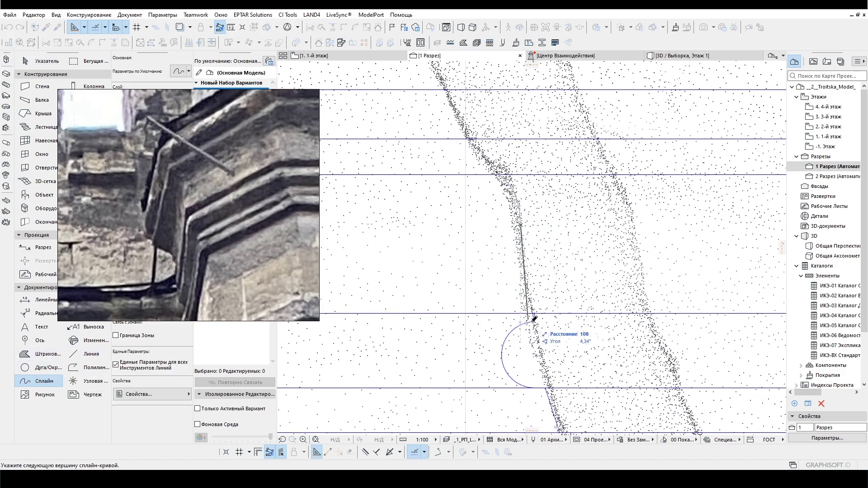
double_click(535, 312)
key("Escape")
scroll(517, 199, "up", 4)
left_click(523, 212)
left_click(529, 240)
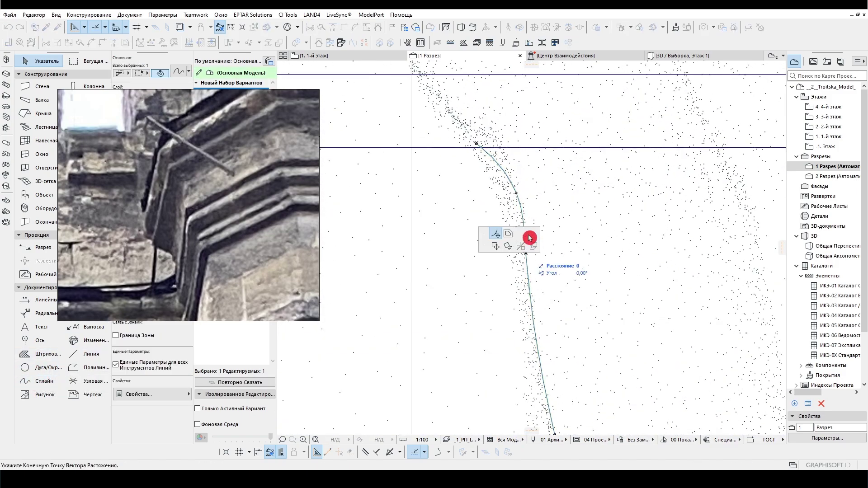
left_click(531, 259)
Step: Adjust the nodes at the upper end of the spline so the curve meets the guide line and follows the scanned edge
scroll(449, 122, "up", 1)
left_click(482, 148)
scroll(470, 151, "up", 4)
left_click(468, 151)
scroll(470, 151, "down", 8)
scroll(491, 177, "up", 6)
left_click(483, 139)
left_click(470, 138)
scroll(495, 226, "down", 6)
scroll(509, 304, "up", 5)
left_click(462, 65)
left_click(497, 231)
scroll(448, 155, "down", 10)
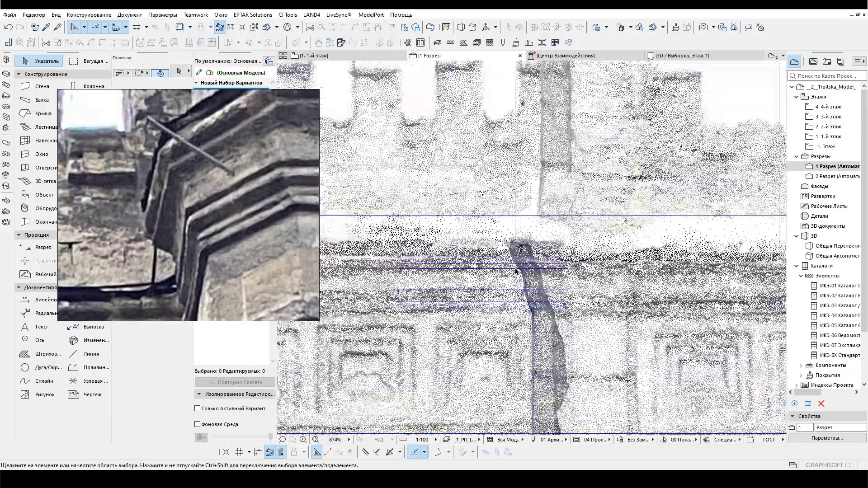
scroll(516, 271, "down", 3)
scroll(537, 299, "up", 2)
left_click(554, 298, "alt")
Step: Draw a vertical polyline segment from the spline's upper end to the guide line above it
scroll(528, 300, "up", 9)
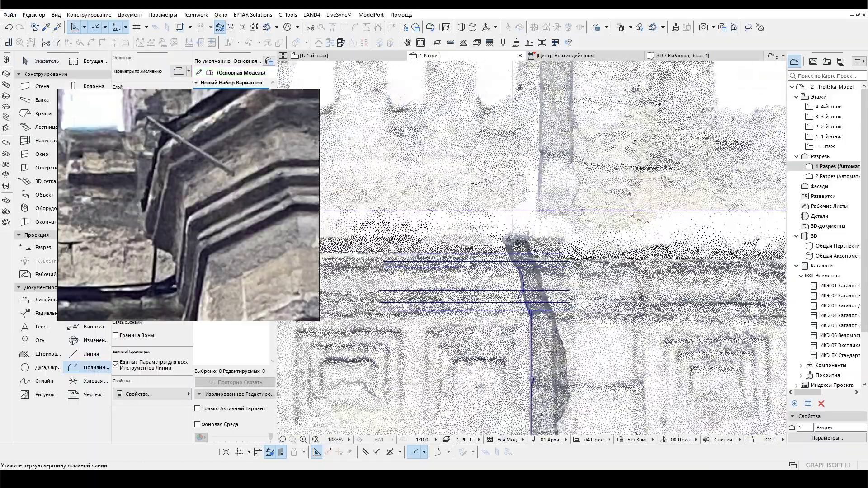
left_click(529, 273)
scroll(529, 272, "down", 3)
middle_click_drag(470, 162, 603, 299)
scroll(639, 275, "up", 2)
scroll(639, 275, "up", 1)
double_click(623, 276)
left_click(622, 275)
double_click(622, 226)
scroll(625, 233, "up", 4)
key("Escape")
Step: Draw a semicircular bead between the two uppermost cornice moulding guide lines, starting at the upper end of the vertical segment
left_click(616, 217)
left_click(616, 216)
scroll(617, 214, "up", 3)
scroll(620, 209, "up", 4)
middle_click_drag(620, 209, 595, 330)
left_click(596, 330)
key("Escape")
left_click(595, 330)
left_click(596, 330)
left_click(596, 321)
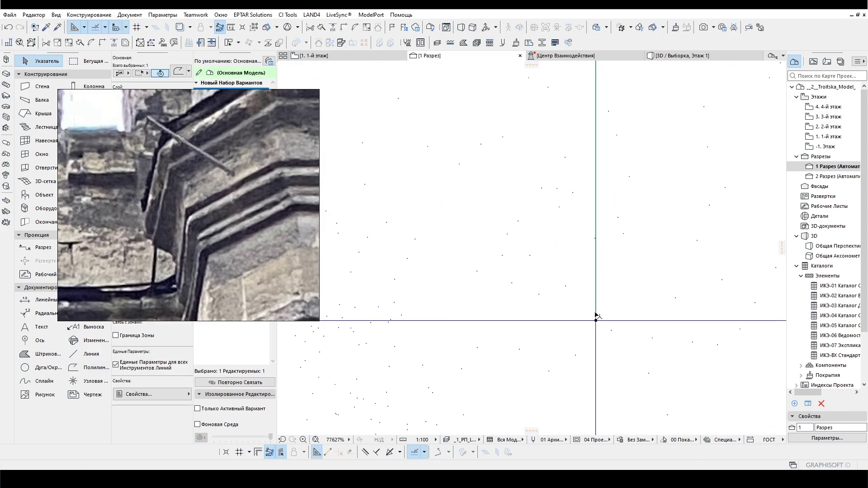
left_click(596, 316)
scroll(595, 312, "down", 9)
left_click(572, 313)
middle_click_drag(603, 277, 565, 333)
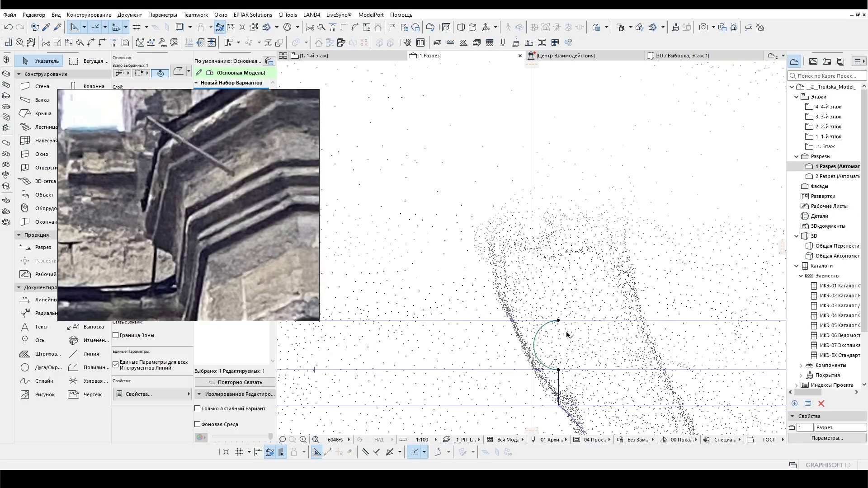
scroll(564, 331, "down", 8)
scroll(564, 328, "up", 6)
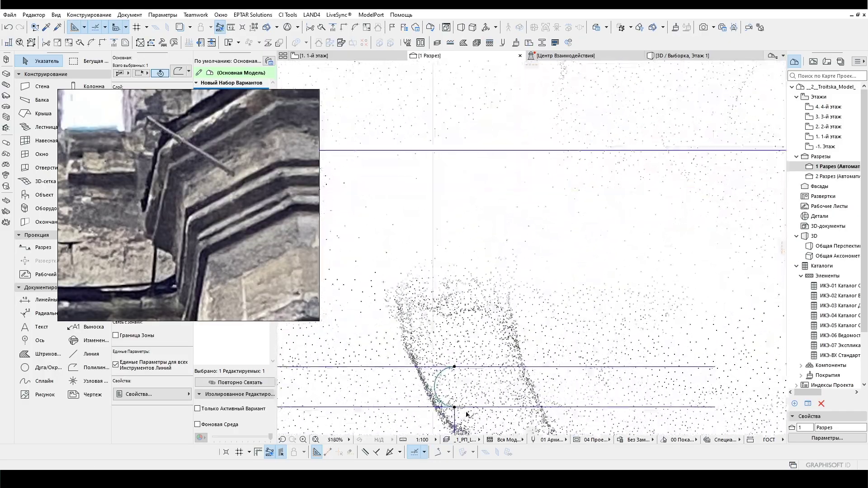
Step: Draw a short vertical polyline upward from the upper end of the top bead
key("Escape")
left_click(90, 367)
scroll(566, 272, "up", 3)
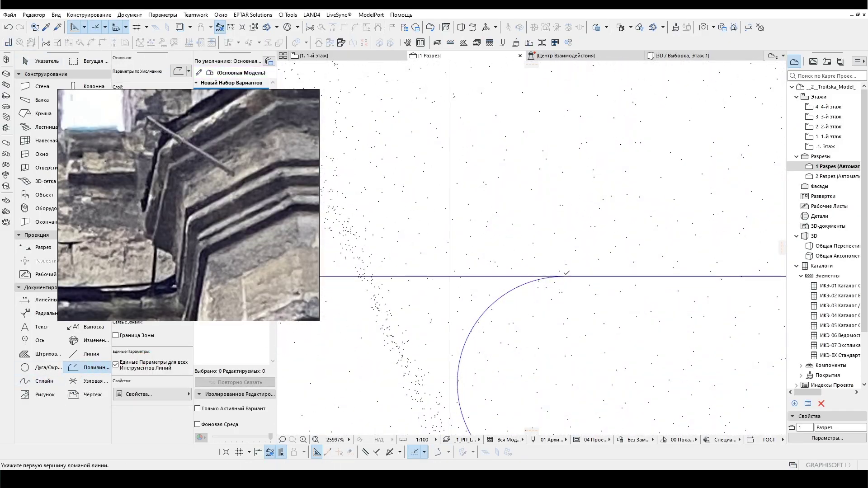
left_click(565, 276)
double_click(565, 258)
Step: Add the sloping top edge of the cornice above the upper bead, with a short vertical drop from its outer end to the bead
scroll(566, 258, "down", 4)
middle_click_drag(589, 261, 469, 275)
scroll(434, 274, "up", 3)
scroll(631, 229, "down", 2)
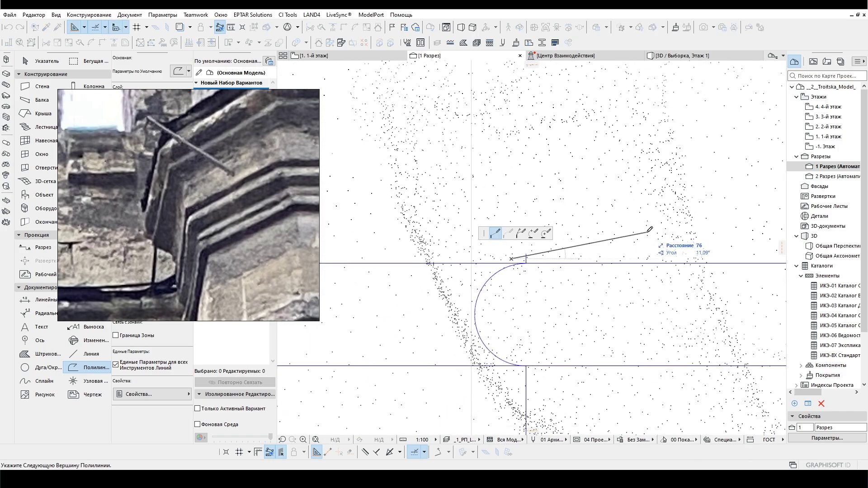
scroll(647, 235, "up", 2)
scroll(387, 275, "up", 2)
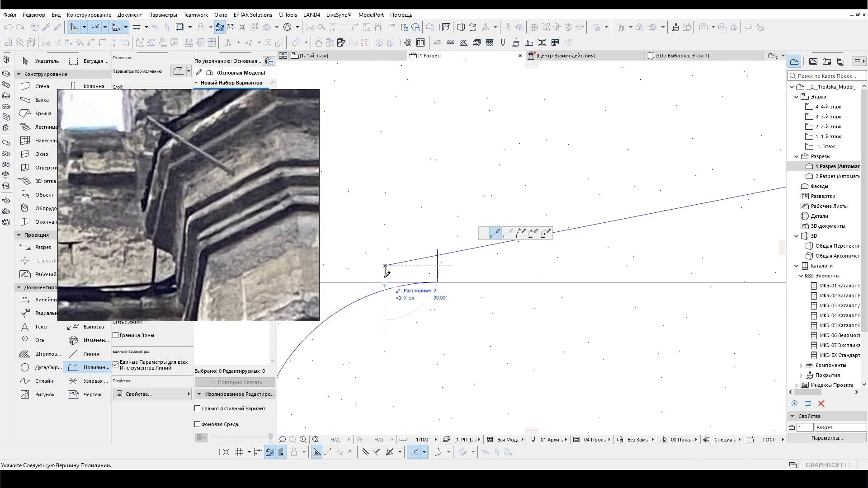
scroll(385, 285, "up", 3)
double_click(385, 286)
scroll(487, 265, "down", 10)
scroll(488, 270, "up", 1)
scroll(492, 265, "up", 9)
scroll(506, 245, "down", 12)
scroll(496, 260, "up", 7)
key("Escape")
Step: Select the six upper profile elements, from spline to sloping cap, and move them outward by about 9 onto the point cloud edge
scroll(538, 203, "down", 1)
left_click(584, 328)
scroll(550, 251, "up", 2)
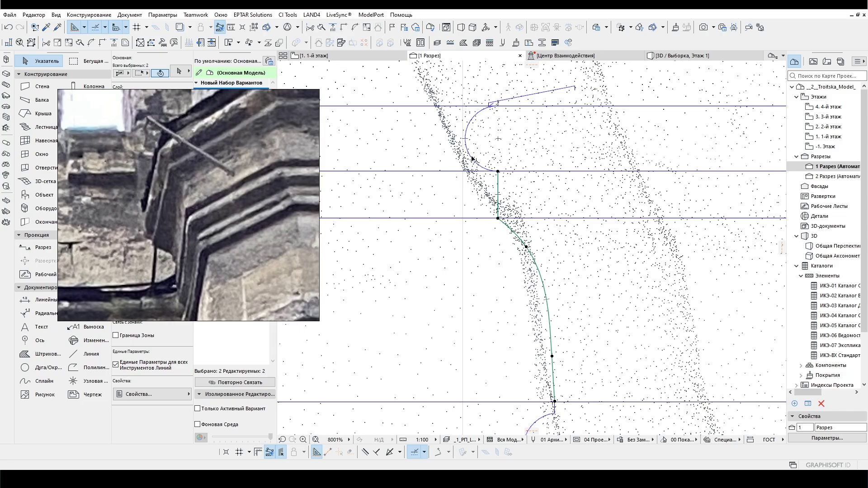
scroll(473, 158, "up", 8)
left_click(483, 101, "shift")
scroll(482, 104, "down", 2)
middle_click_drag(473, 323, 484, 186)
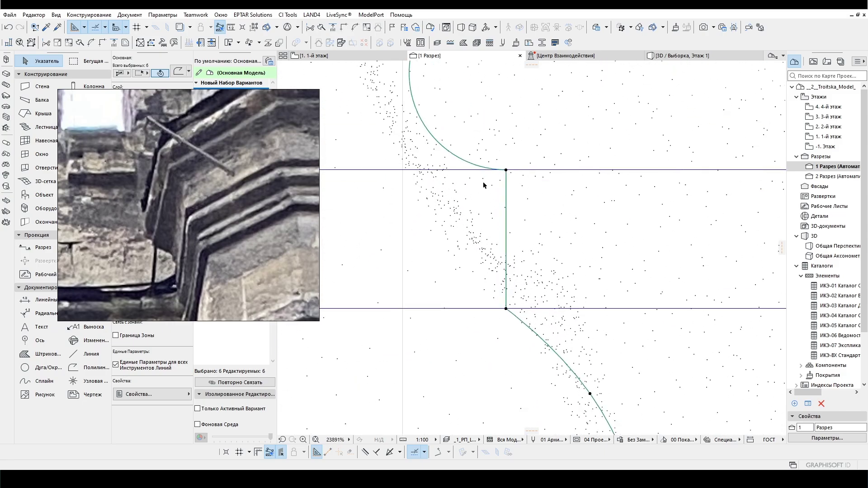
scroll(484, 181, "down", 4)
left_click(540, 316)
left_click(496, 248)
scroll(526, 317, "up", 4)
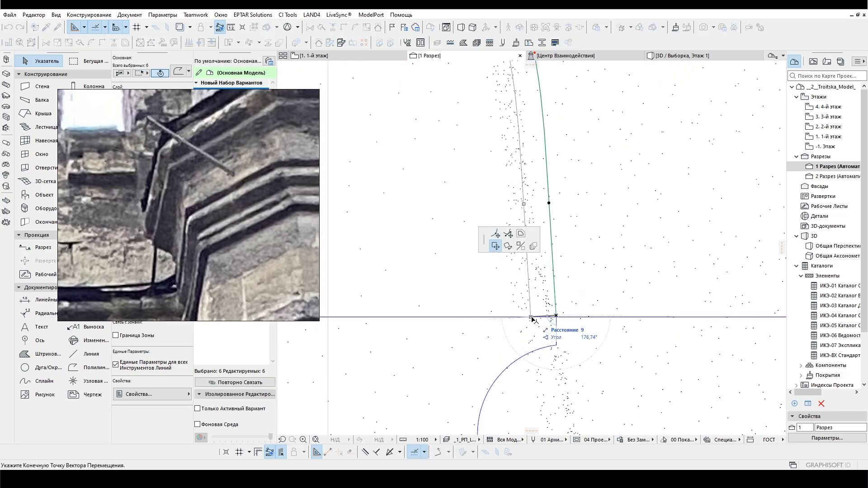
left_click(529, 317)
scroll(536, 321, "down", 8)
scroll(515, 202, "up", 2)
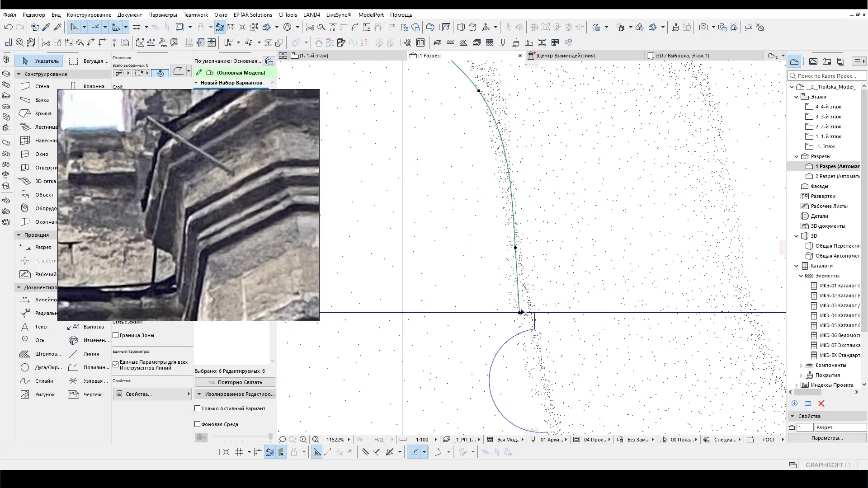
Step: Extend the lower end of the traced moulding profile vertically down to the guide line above the window
key("Escape")
scroll(519, 311, "down", 20)
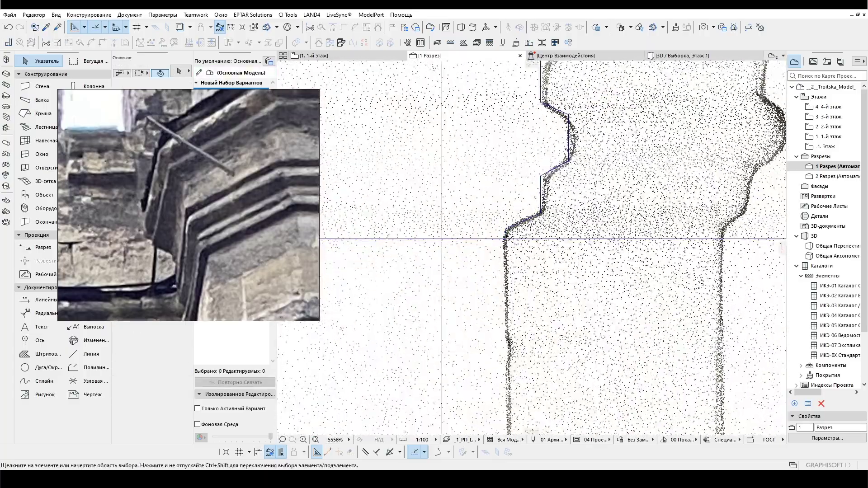
left_click(504, 232)
left_click(500, 237)
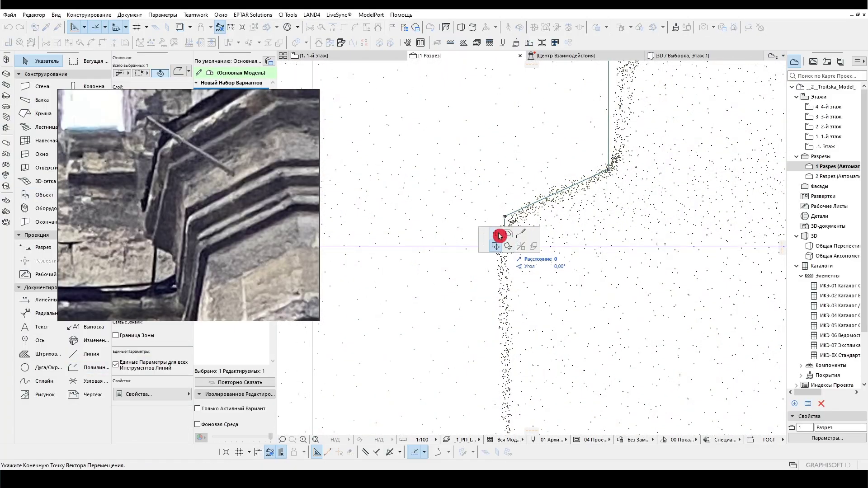
left_click(485, 333)
key("Escape")
scroll(485, 324, "up", 3)
left_click(486, 343)
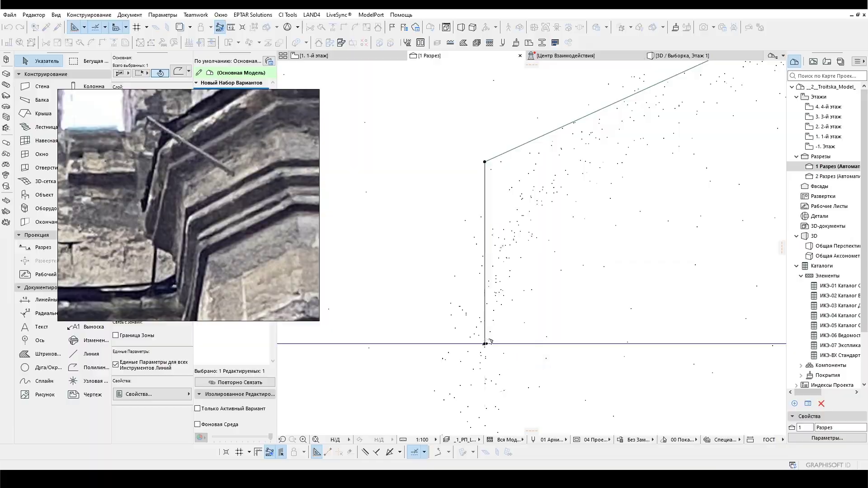
key("Escape")
Step: Trace the wall face with a polyline from the moulding's guide line down, over the sloping plinth ledge about 77 long, and down the plinth
left_click(485, 344, "alt")
left_click(484, 344)
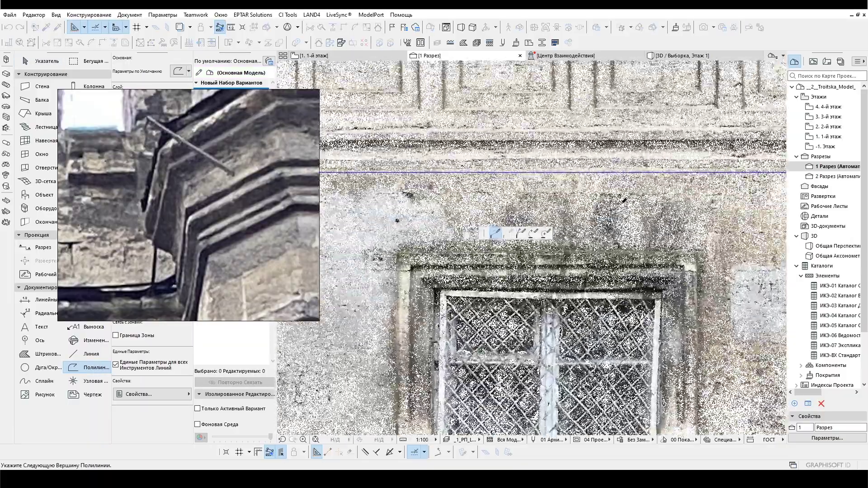
scroll(526, 200, "down", 5)
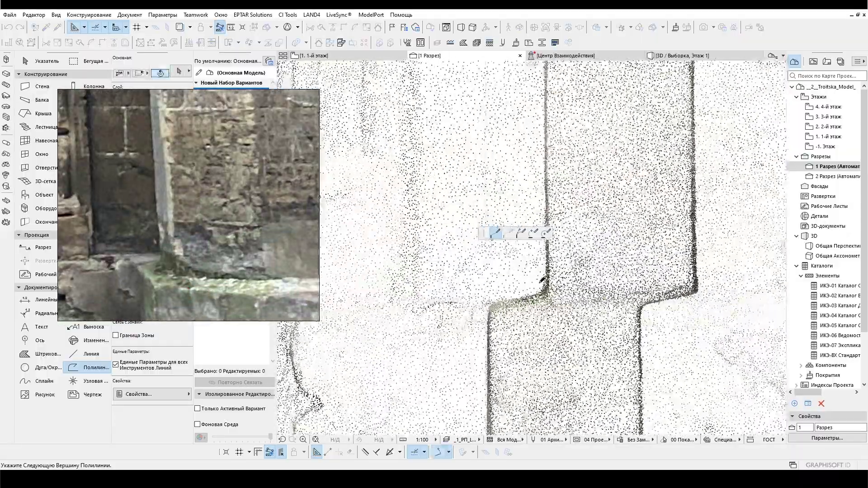
left_click(537, 291)
scroll(520, 294, "up", 2)
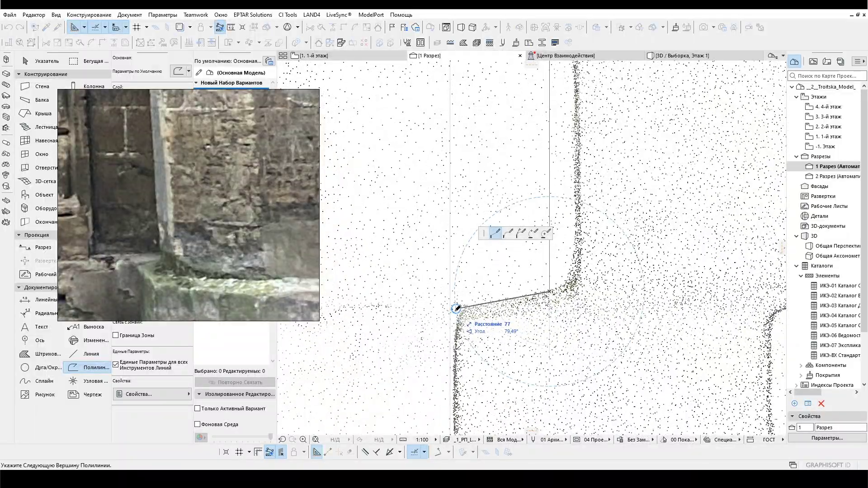
left_click(455, 311)
scroll(456, 309, "down", 5)
double_click(457, 393)
scroll(473, 321, "down", 5)
scroll(473, 320, "up", 1)
middle_click_drag(473, 320, 484, 350)
key("Escape")
Step: Select and copy the complete traced pilaster profile in the section, and open the Profile Manager
scroll(465, 226, "up", 1)
scroll(477, 271, "down", 1)
scroll(485, 352, "up", 3)
scroll(487, 353, "down", 4)
scroll(492, 373, "down", 5)
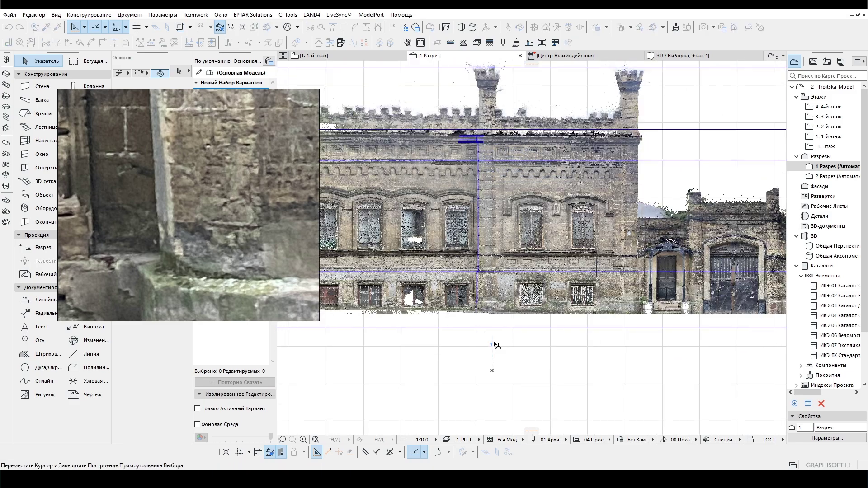
left_click_drag(492, 373, 454, 122)
left_click(541, 46)
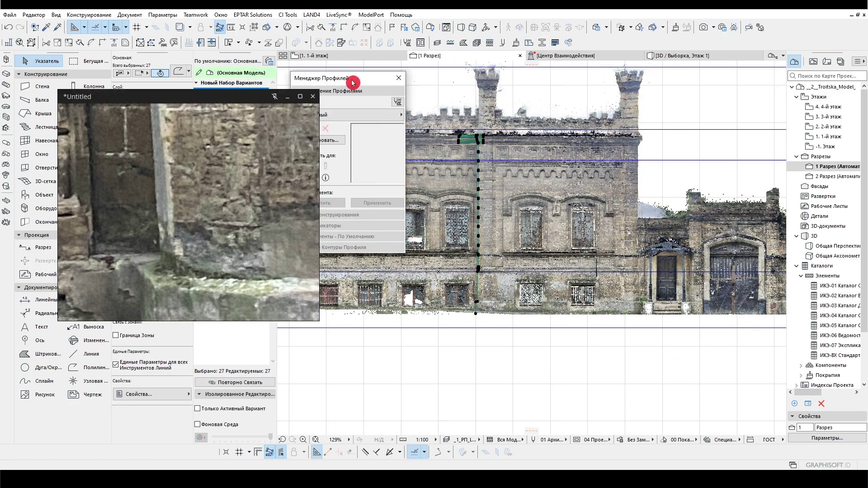
Step: Look through the existing profiles and profile folders in the Profile Manager
left_click_drag(305, 72, 491, 73)
left_click(451, 113)
left_click(591, 138)
left_click(583, 146)
left_click(588, 136)
left_click(578, 129)
left_click(575, 137)
left_click(577, 127)
left_click(585, 211)
left_click(744, 114)
left_click(730, 44)
left_click(573, 58)
left_click_drag(465, 74, 391, 21)
left_click(401, 61)
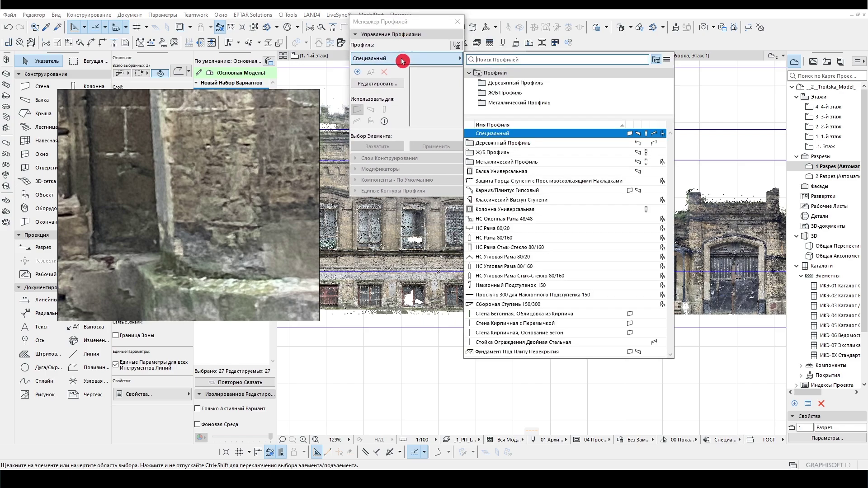
left_click(511, 75)
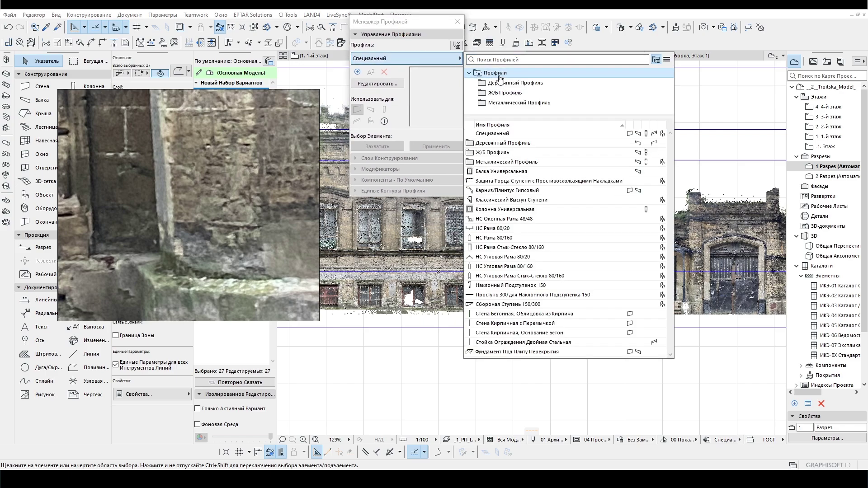
left_click(436, 58)
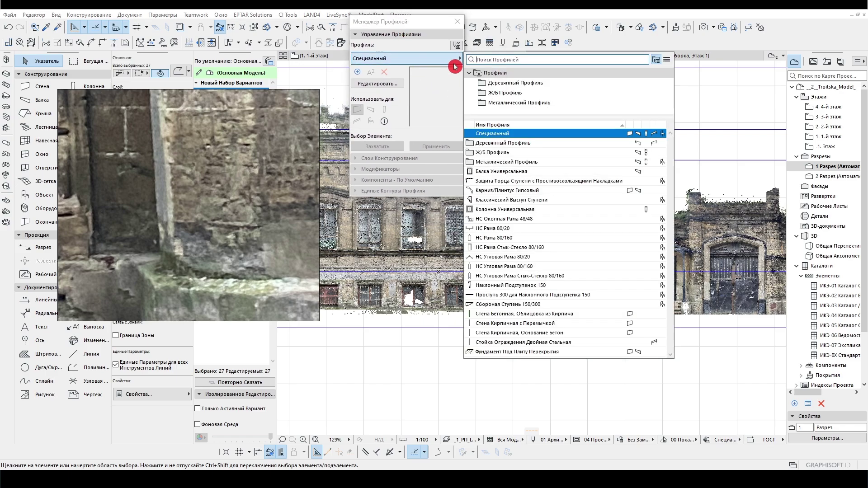
left_click(514, 103)
left_click(405, 87)
Step: Create profile "_1_Профіль стіни_руст" as a duplicate of the Стена Кирпичная с Перемычкой profile, in a new folder "_1_Стінові профілі"
left_click(357, 72)
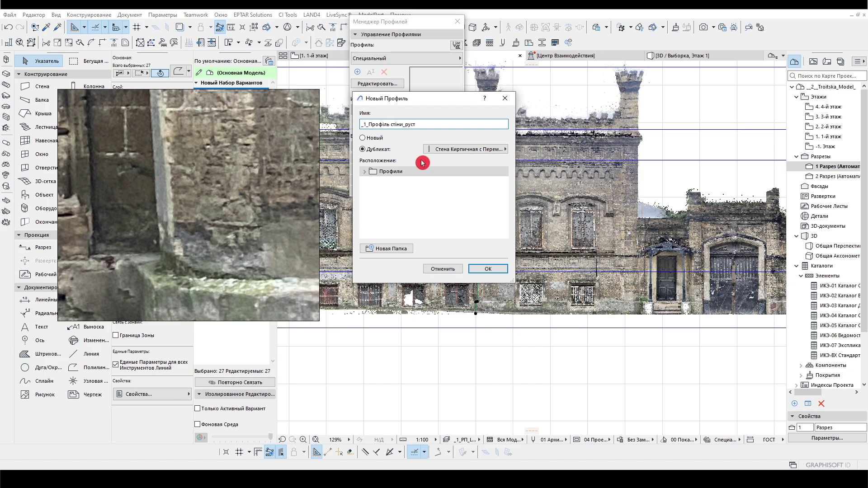
left_click(385, 254)
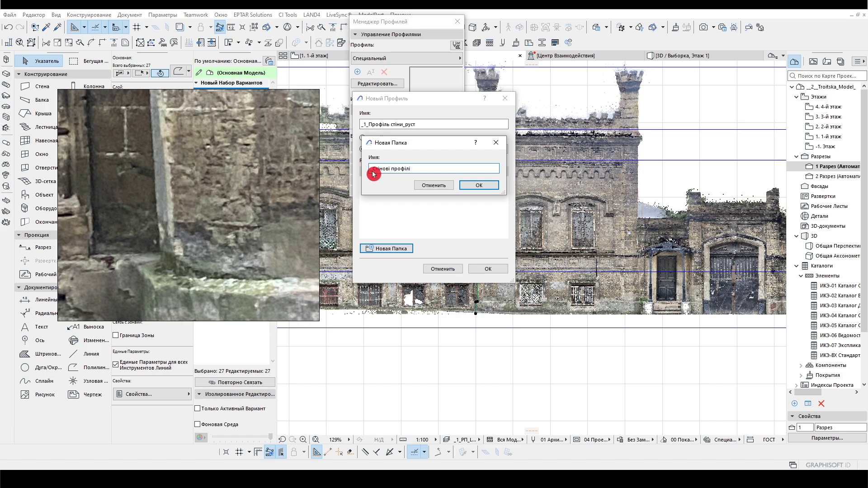
key("Return")
left_click(488, 269)
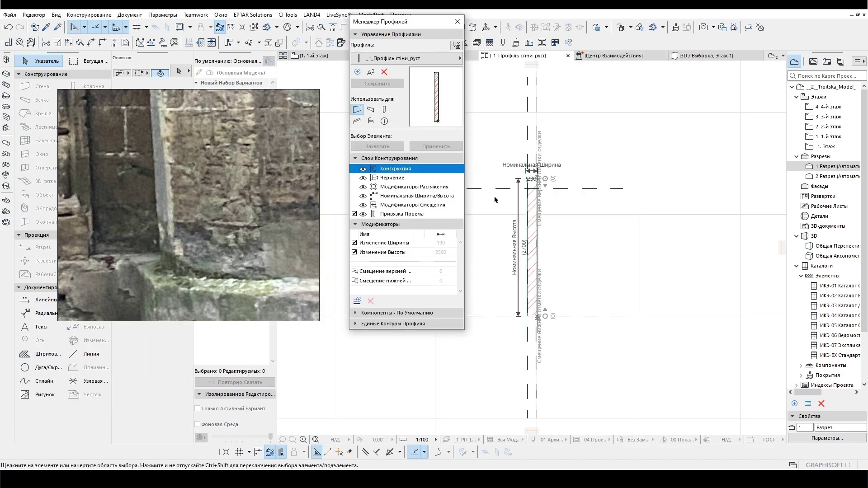
Step: Delete the duplicated brick wall section from the profile editor and paste in the traced pilaster lines
scroll(577, 176, "down", 5)
left_click_drag(507, 120, 626, 309)
key("Delete")
scroll(569, 238, "up", 2)
key("ctrl+v")
key("Return")
left_click_drag(536, 271, 562, 218)
left_click(591, 288)
Step: Select all pasted lines and move them so the lower end of the base moulding sits on the profile origin
scroll(590, 287, "down", 2)
left_click_drag(612, 346, 537, 124)
scroll(576, 251, "up", 10)
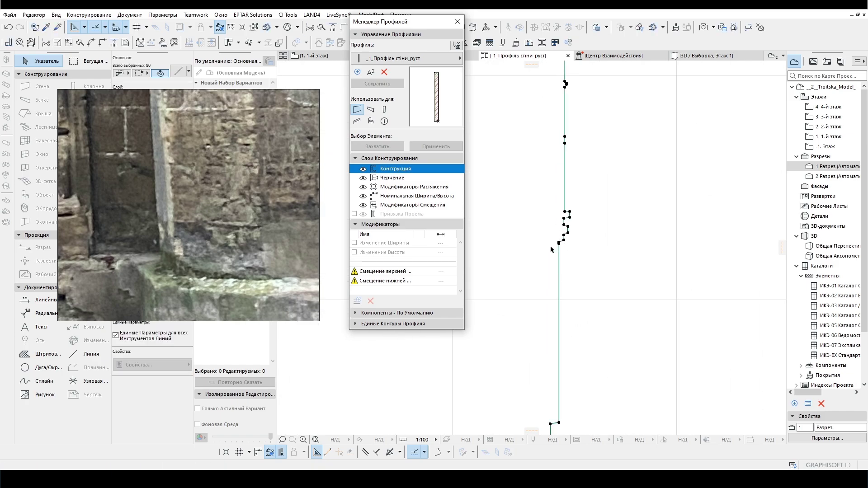
scroll(578, 253, "down", 5)
scroll(582, 246, "up", 5)
scroll(582, 245, "down", 2)
left_click(582, 244)
left_click(495, 246)
Step: Delete the three wall and plinth lines below the profile origin
scroll(613, 321, "up", 8)
left_click(613, 320)
scroll(613, 321, "down", 5)
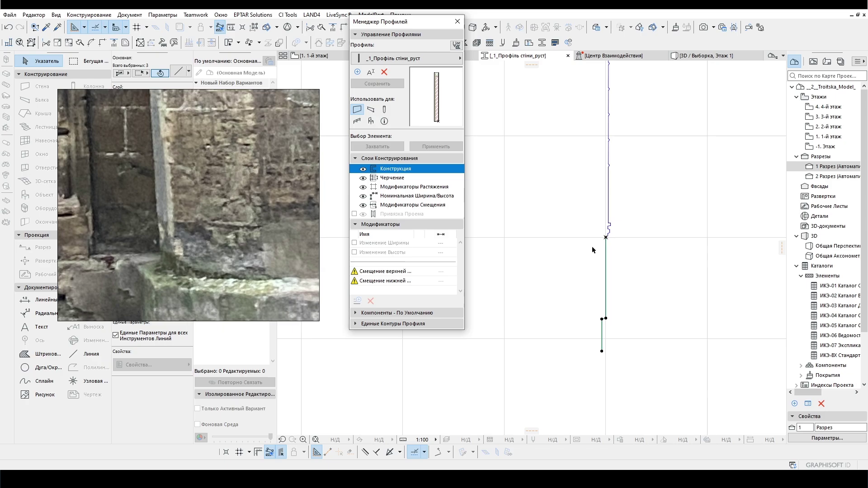
scroll(581, 243, "down", 5)
Step: Rename the profile to "_1_Профіль стіни_руст_1-й поверх"
left_click(412, 59)
left_click(412, 59)
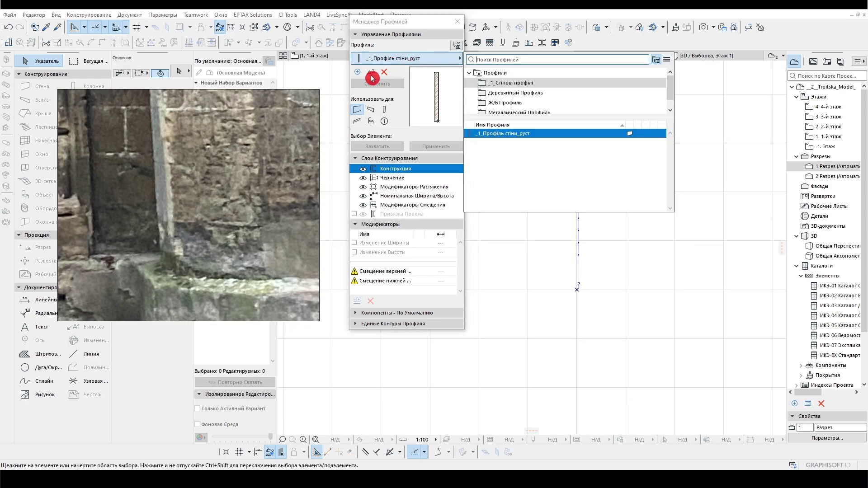
left_click(370, 74)
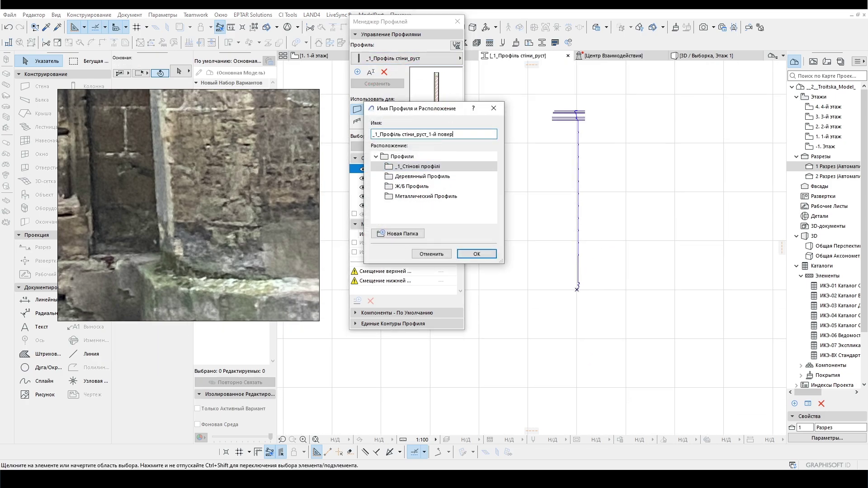
left_click(476, 253)
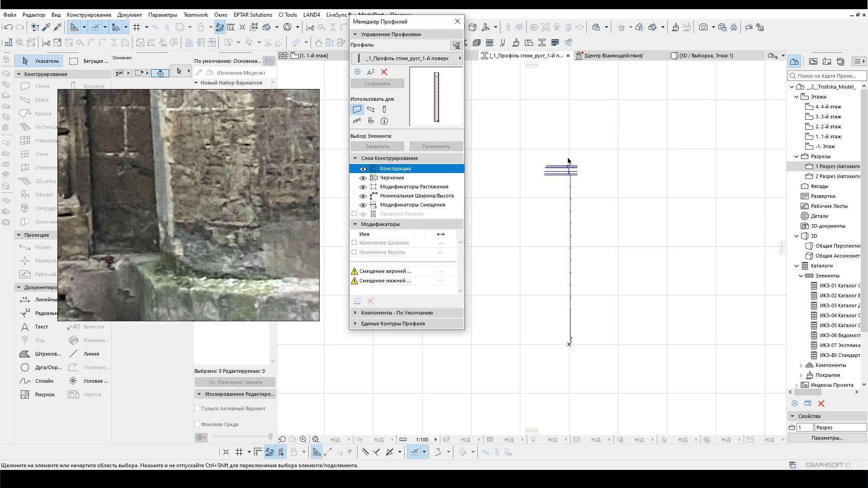
Step: Connect the lower end of the hollow moulding's curve to the short vertical above the lower bead with a horizontal line
scroll(566, 158, "up", 5)
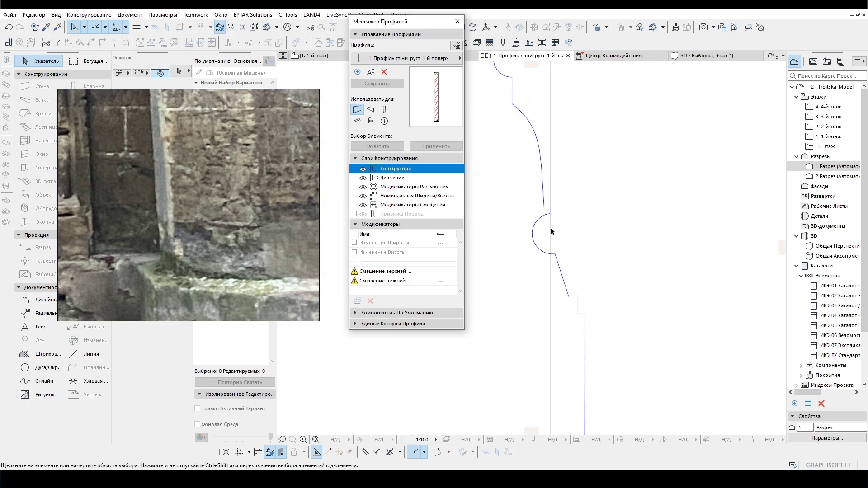
scroll(569, 220, "up", 3)
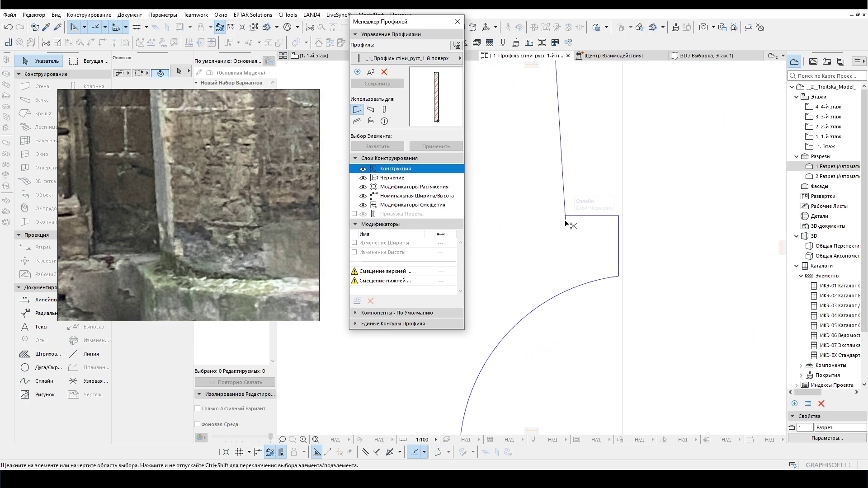
scroll(566, 220, "down", 2)
scroll(555, 153, "up", 2)
Step: Select the sloping cap lines and move them upward, away from the upper bead
left_click(538, 165)
left_click_drag(547, 171, 524, 137, "shift")
scroll(536, 153, "down", 3)
middle_click_drag(741, 124, 616, 163)
left_click_drag(635, 182, 608, 156, "shift")
middle_click_drag(610, 163, 741, 152)
scroll(573, 172, "up", 2)
key("ctrl+d")
left_click(567, 172)
left_click(567, 156)
left_click(579, 167)
Step: Try to offset the cap line by 3
scroll(581, 165, "up", 3)
left_click(545, 233)
type("3")
key("Return")
scroll(562, 186, "down", 4)
key("ctrl+z")
Step: Lift the sloping cap edge with its outer drop vertically above the upper bead
scroll(574, 179, "up", 3)
key("ctrl+d")
left_click(573, 174)
left_click(573, 147)
scroll(551, 209, "down", 7)
scroll(552, 204, "up", 7)
Step: Place a short inclined return line at the lower end of the cap's outer drop
left_click(523, 202)
key("ctrl+d")
left_click(546, 233)
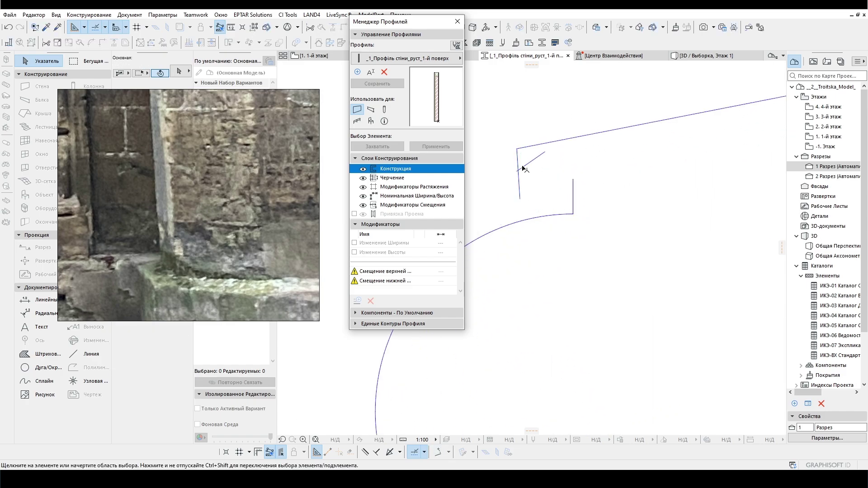
left_click(521, 195)
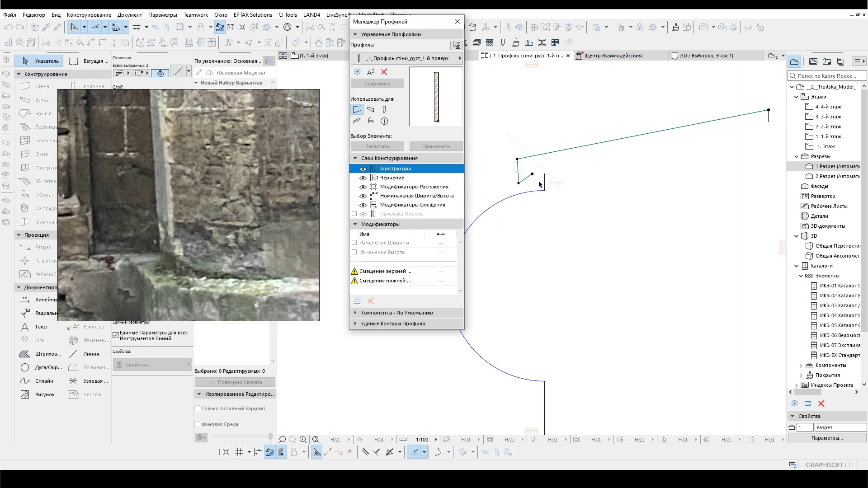
Step: Give the sloping cap and its folded lip a parallel second edge, and close the lip's inner tip
left_click(517, 182)
left_click(517, 176, "ctrl")
left_click(518, 182)
left_click(522, 186, "ctrl")
key("Escape")
left_click(529, 173, "alt")
left_click(528, 168)
double_click(535, 177)
Step: Close the thin cap outline at its upper, wall-side end
scroll(536, 178, "down", 4)
scroll(598, 147, "up", 5)
left_click(641, 134)
double_click(661, 133)
scroll(648, 163, "down", 7)
scroll(538, 185, "up", 4)
key("Escape")
scroll(533, 145, "down", 6)
Step: Close the wall outline with a horizontal top line about 275 long, a vertical back line and a bottom line to the moulding's base
middle_click_drag(622, 217, 564, 167)
left_click(542, 199, "alt")
left_click(542, 124)
scroll(564, 120, "down", 4)
scroll(615, 131, "down", 4)
scroll(629, 140, "up", 3)
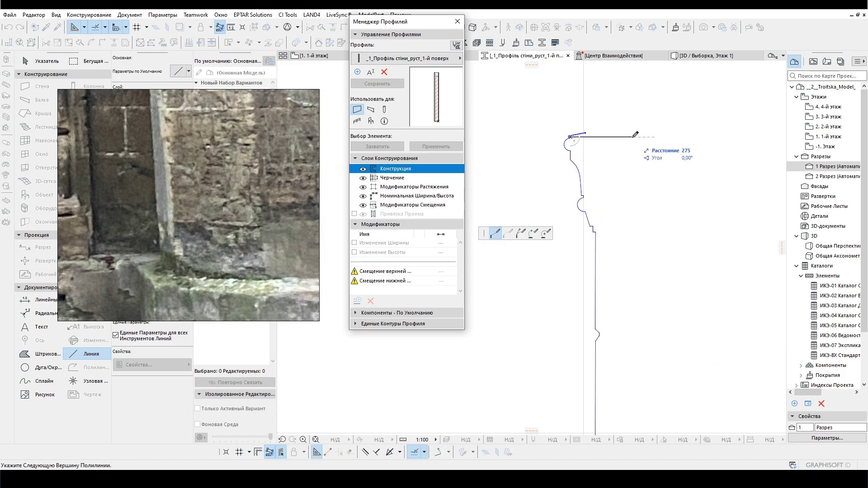
left_click(636, 137)
scroll(650, 217, "down", 3)
middle_click_drag(649, 300, 622, 136)
scroll(587, 307, "up", 4)
left_click(659, 279)
double_click(547, 279)
scroll(590, 315, "down", 6)
key("Escape")
scroll(579, 147, "up", 4)
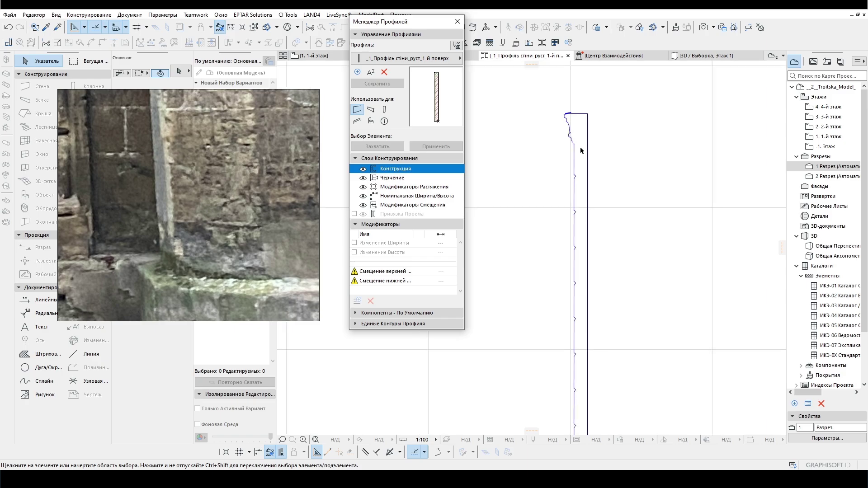
Step: Fill the closed wall outline with the Кирпич - Глиняный building material
left_click(287, 97)
left_click(39, 353)
left_click(157, 190)
key("Escape")
key("space")
scroll(586, 168, "up", 5)
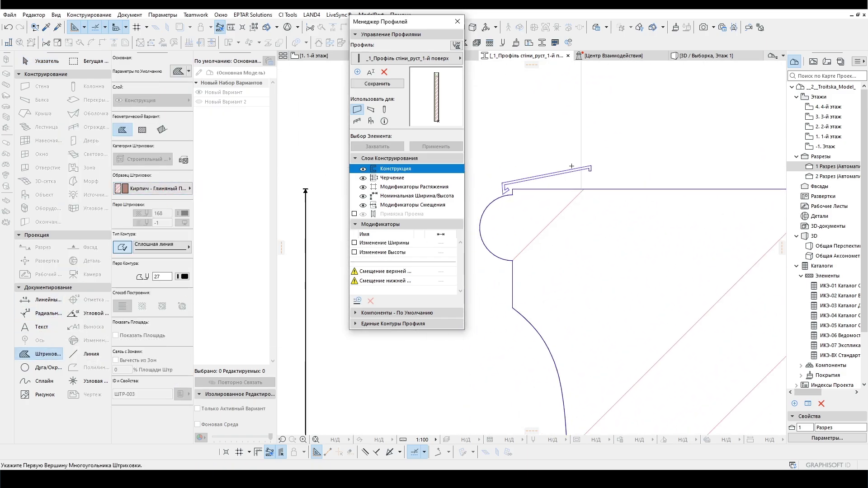
Step: Make the profile available for beams as well as walls, and save it before closing the Profile Manager
scroll(586, 168, "down", 5)
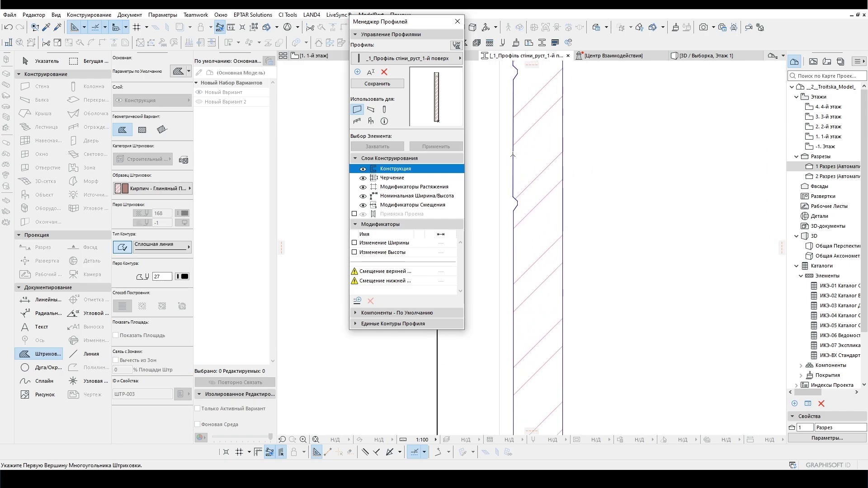
left_click(379, 86)
left_click(375, 179)
left_click(365, 173)
left_click(459, 23)
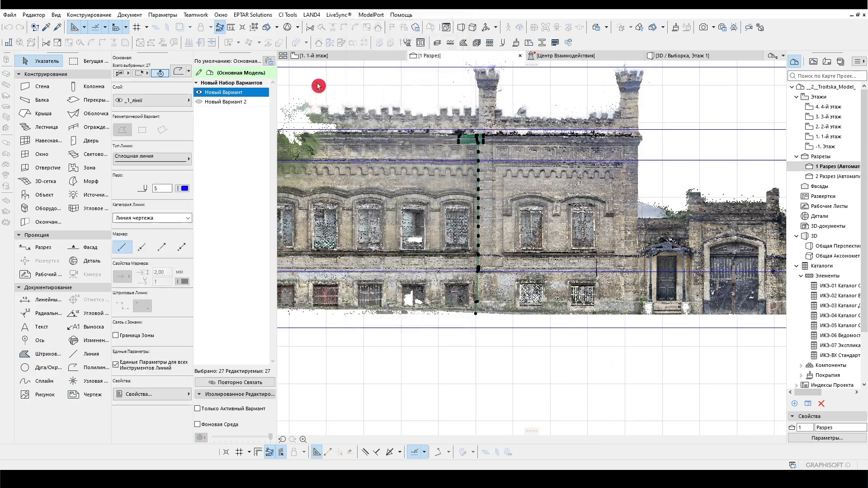
Step: On the 1-й этаж plan, set up the Wall tool with the layer _1_1_2_ОО_Стіни (профіль) at the polygonal corner tower
left_click(318, 86)
left_click(325, 57)
scroll(574, 229, "down", 6)
scroll(465, 229, "up", 8)
scroll(540, 226, "down", 3)
scroll(540, 226, "up", 6)
left_click(48, 99)
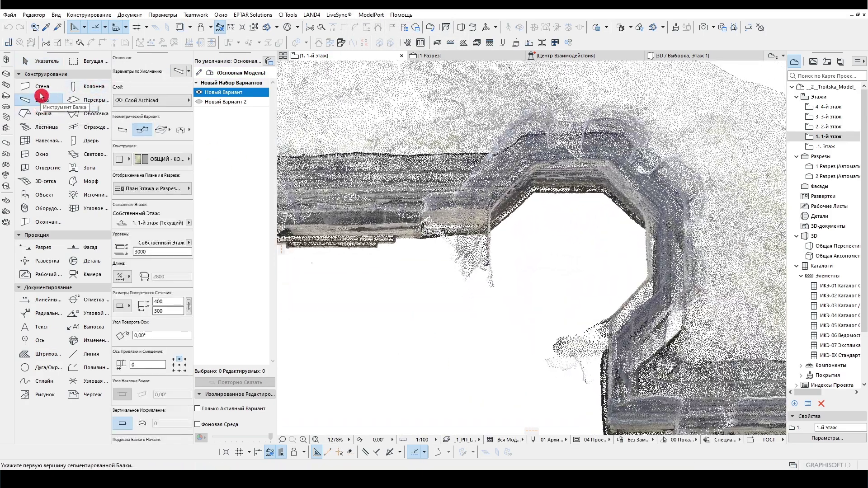
left_click(42, 86)
left_click(153, 100)
left_click(265, 190)
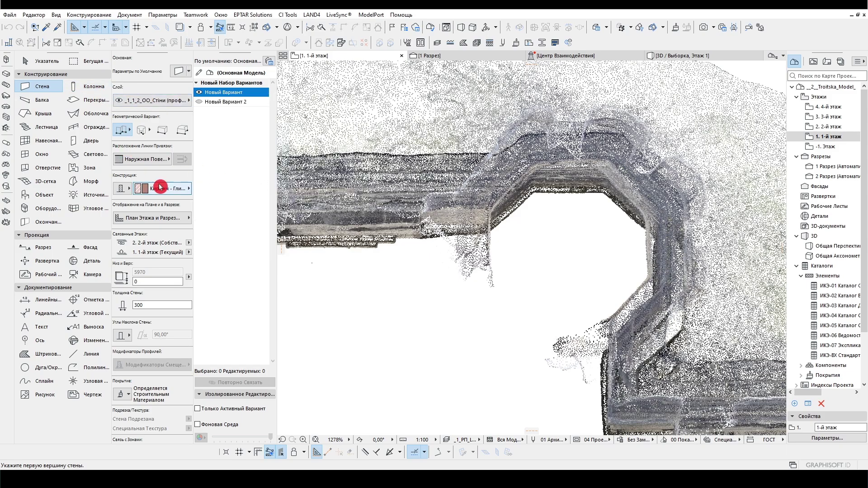
Step: Set the wall's structure to the complex profile "_1_Профіль стіни_руст_1-й поверх" in the wall's default settings
left_click(440, 60)
left_click(445, 83)
left_click(581, 167)
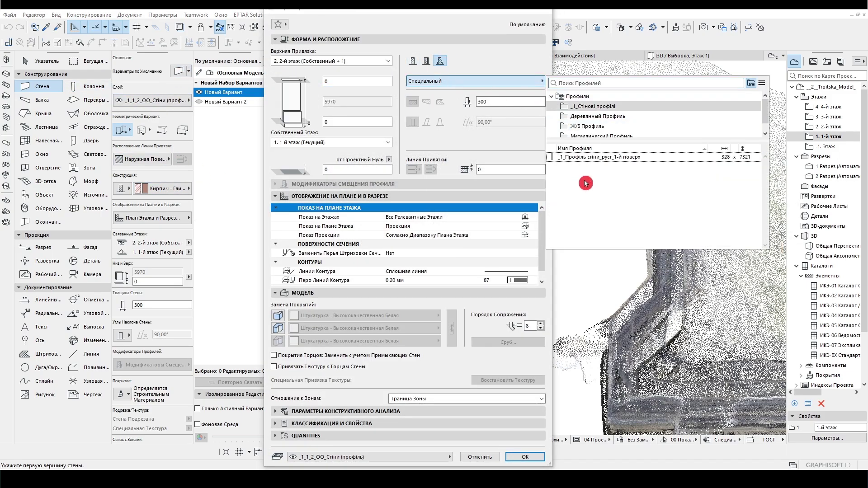
left_click(582, 157)
left_click(521, 457)
Step: Draw a chain of five profiled walls along the faces of the polygonal corner tower, following the point cloud outline
left_click(494, 220)
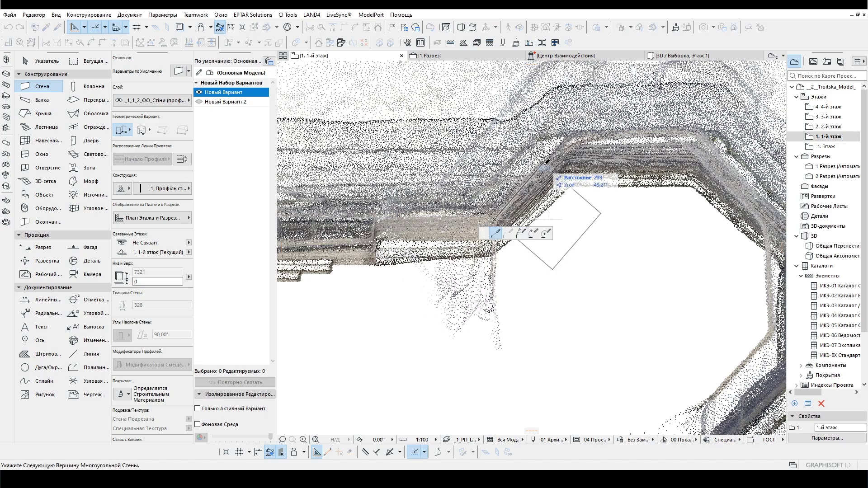
left_click(565, 148)
left_click(692, 148)
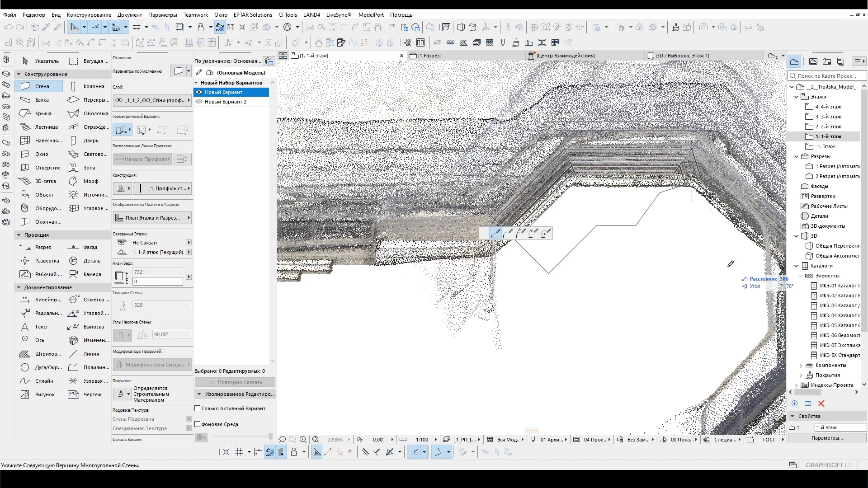
middle_click_drag(733, 264, 491, 206)
left_click(551, 188)
left_click(551, 325)
middle_click_drag(470, 397, 462, 305)
double_click(463, 313)
scroll(463, 312, "down", 5)
key("Escape")
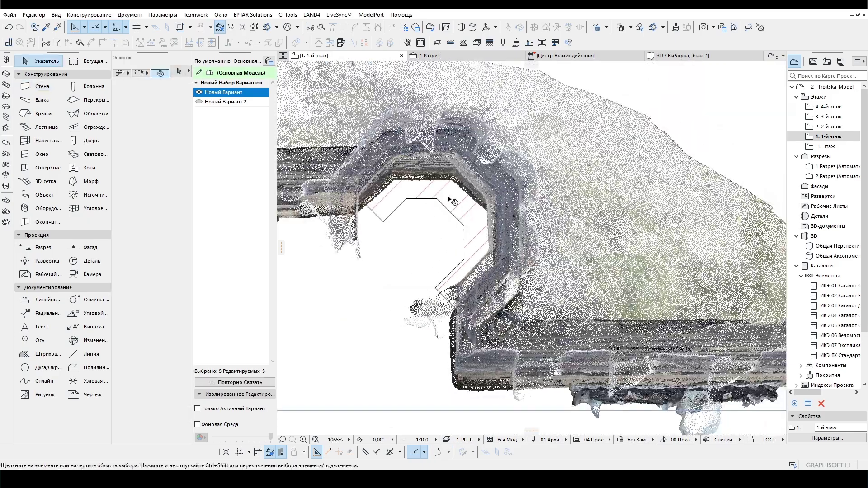
Step: Show only the selected tower walls in 3D and orbit around them to inspect the profiled cornice
left_click(426, 198)
key("F5")
left_click(339, 440)
middle_click_drag(538, 77, 551, 113, "shift")
left_click_drag(555, 116, 486, 207)
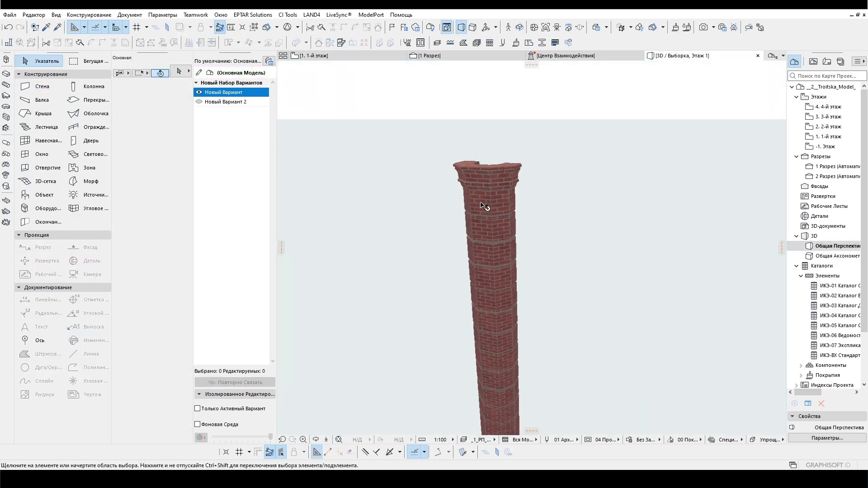
Step: In section 1, compare the tower walls' cornice and base mouldings with the traced outline and point cloud
left_click(431, 55)
scroll(488, 138, "up", 5)
left_click(494, 161)
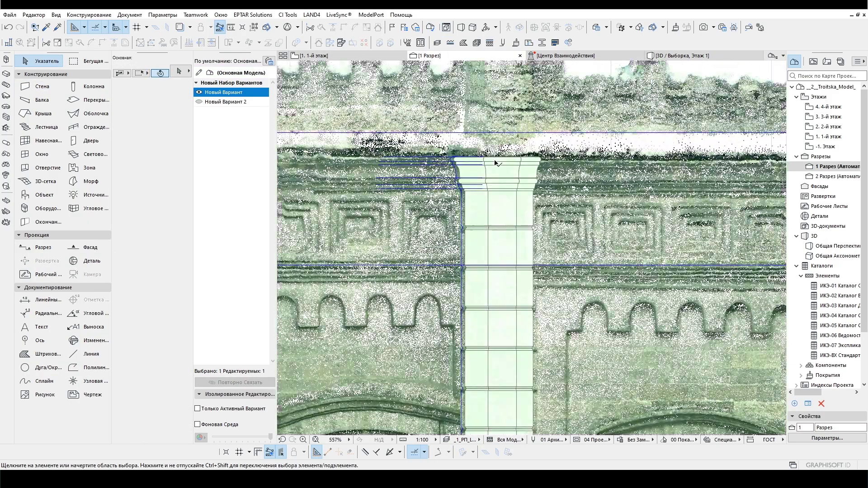
scroll(493, 153, "down", 5)
scroll(489, 265, "up", 6)
left_click(504, 175)
scroll(467, 165, "up", 5)
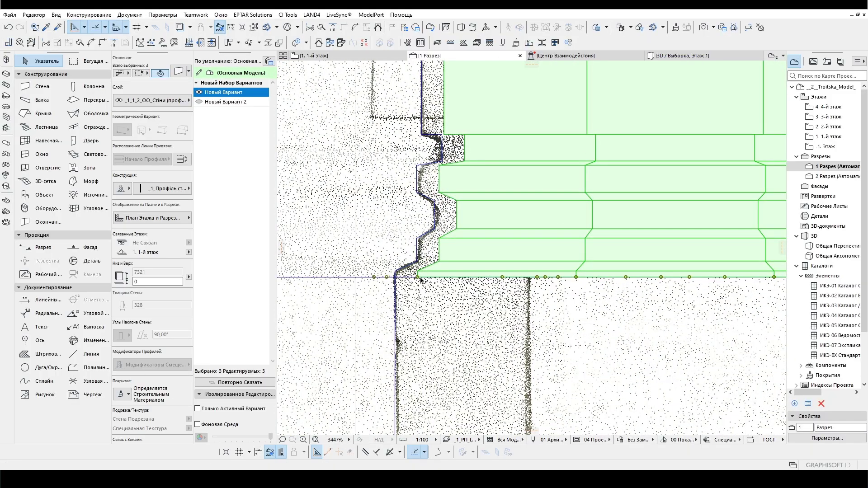
Step: Show the full model in 3D, suspend grouping and shift one tower wall at its base corner to match the scan
scroll(486, 315, "down", 2)
key("ctrl+F5")
scroll(470, 226, "up", 4)
mouse_move(469, 226)
middle_mouse_down("shift")
mouse_move(506, 242)
mouse_move(477, 239)
mouse_move(521, 286)
mouse_move(480, 213)
middle_mouse_up("shift")
key("Escape")
scroll(480, 226, "up", 3)
key("alt+g")
left_click(441, 188)
scroll(452, 204, "up", 3)
left_click(496, 284)
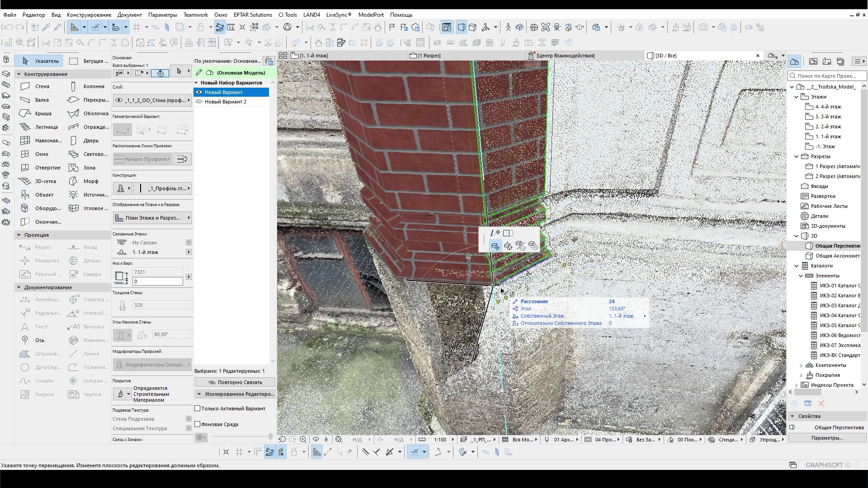
key("Escape")
Step: Select the shifted tower wall together with its neighbour on the floor plan and join them at their shared corner
left_click(313, 57)
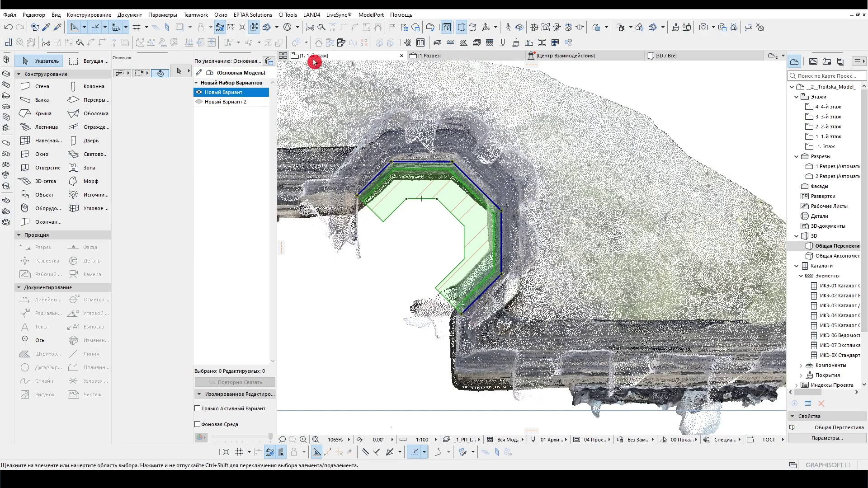
key("Escape")
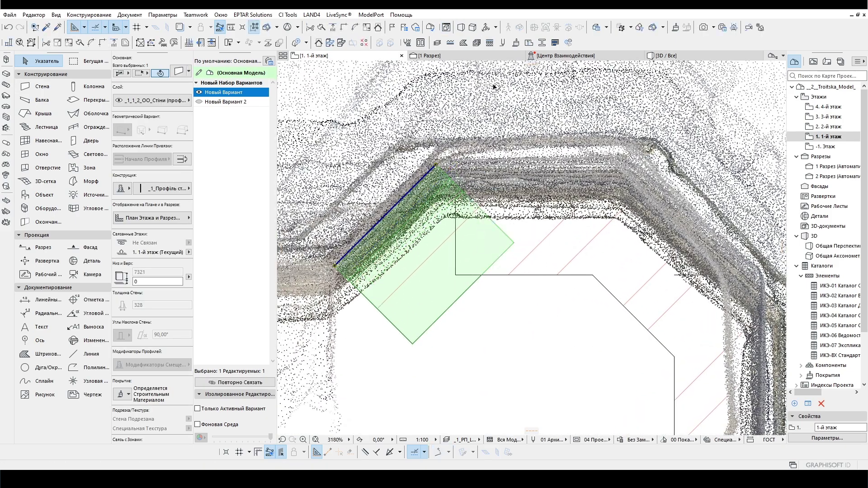
left_click(550, 256)
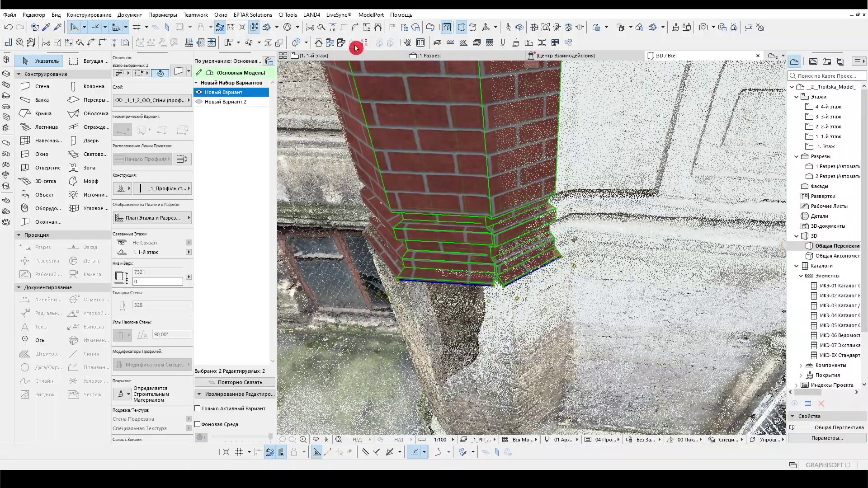
left_click(343, 30)
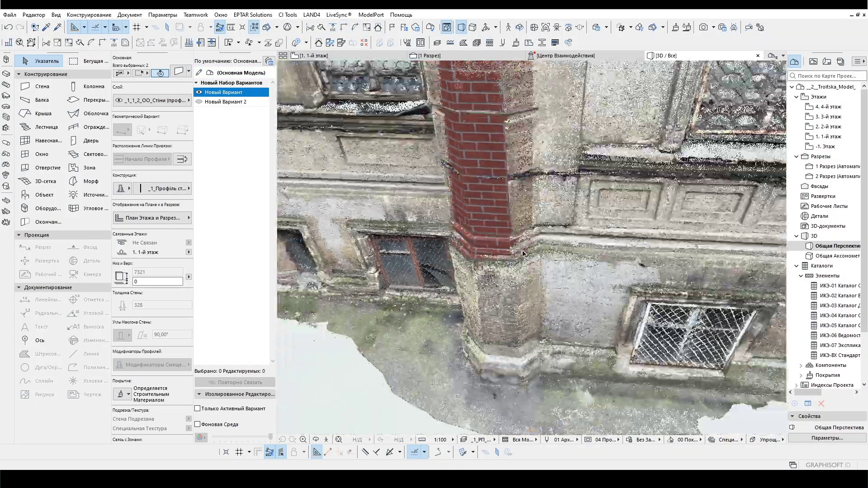
Step: Open the tower wall's complex profile for editing from the 3D view and inspect its top cornice
middle_click_drag(510, 289, 533, 230, "shift")
scroll(542, 217, "down", 3)
middle_click_drag(551, 195, 528, 258)
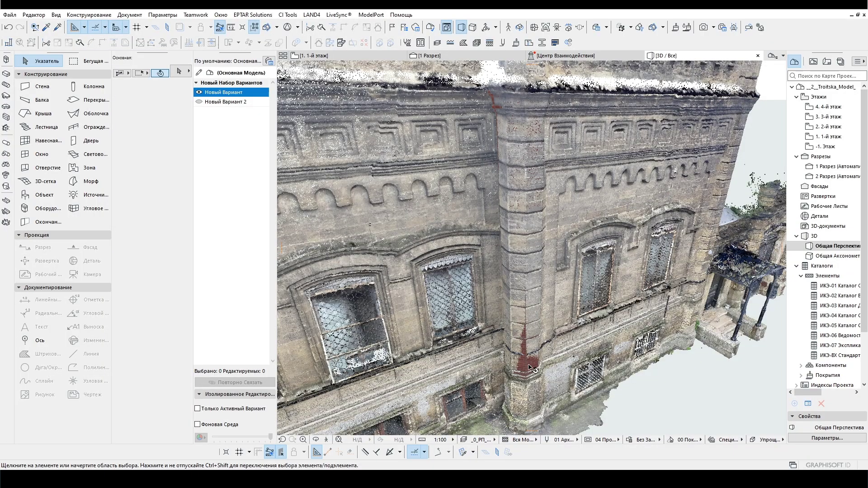
left_click(535, 365)
right_click(535, 366)
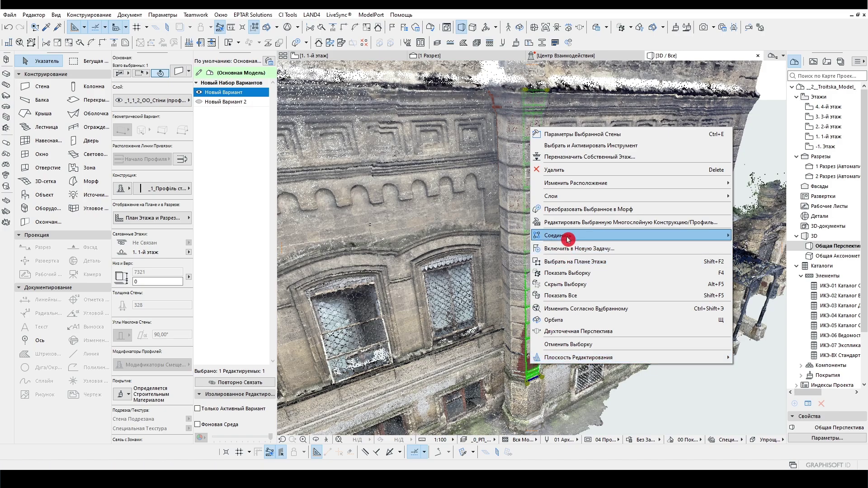
left_click(570, 228)
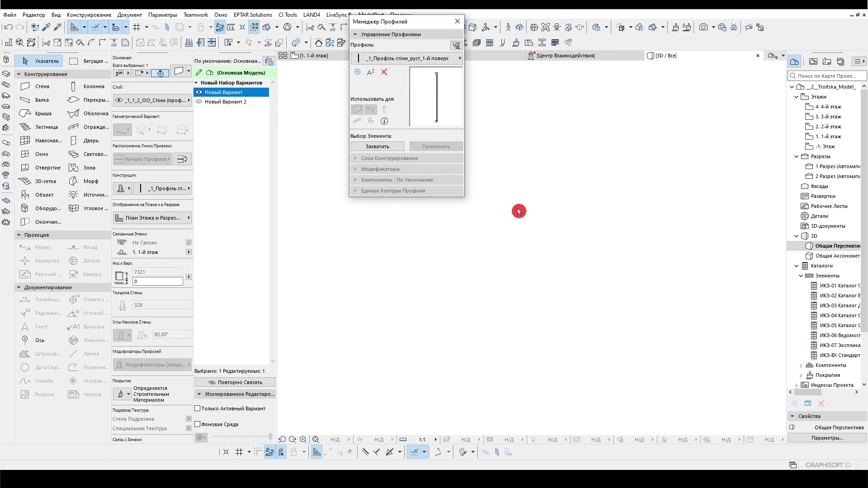
scroll(540, 122, "up", 5)
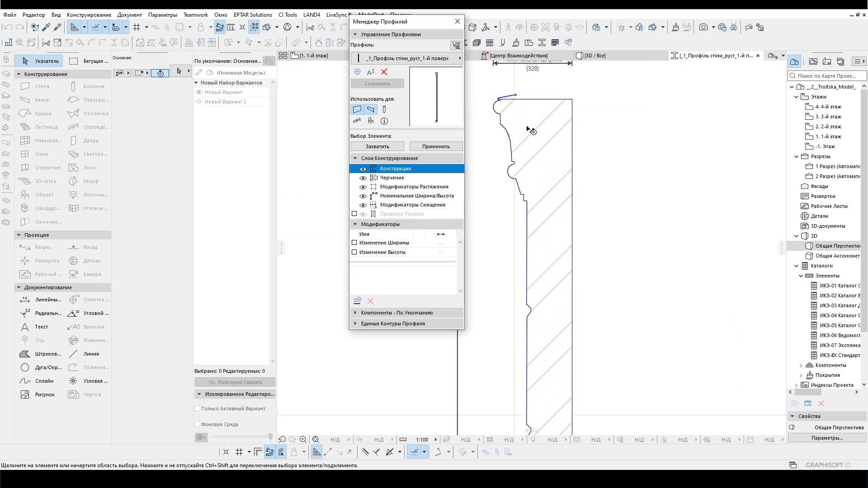
scroll(500, 92, "up", 5)
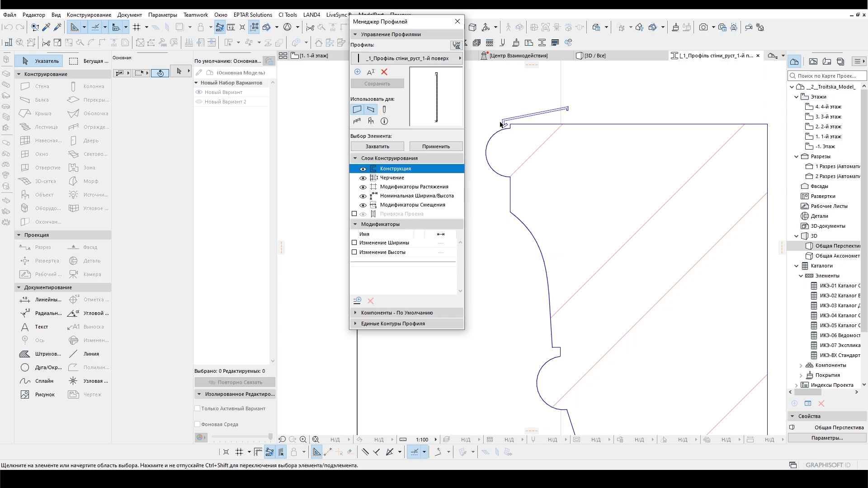
scroll(522, 128, "down", 6)
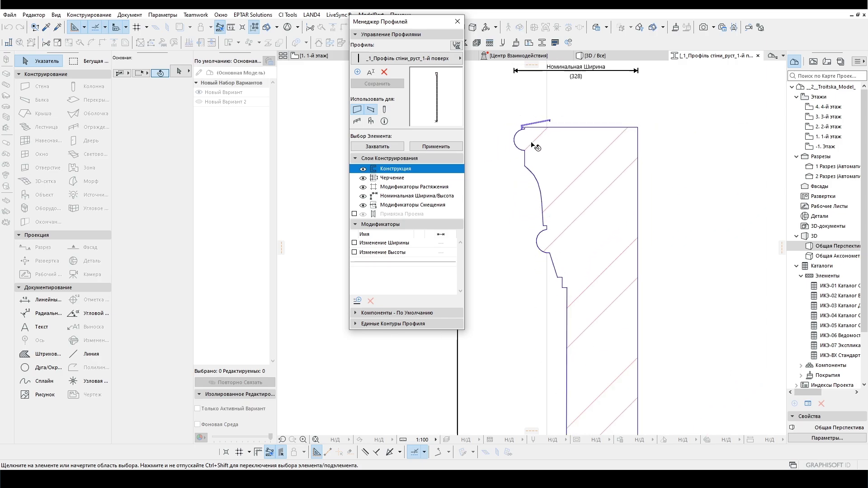
Step: Adjust a corner vertex of the recess near the base of the profile's fill, then save and close the Profile Manager
left_click(547, 166)
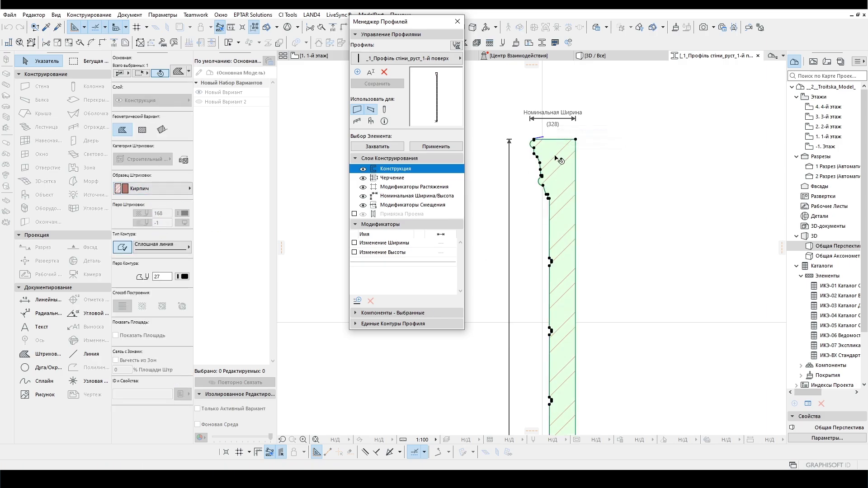
scroll(555, 159, "down", 2)
middle_click_drag(562, 393, 542, 300)
scroll(542, 298, "up", 6)
scroll(545, 246, "down", 8)
scroll(554, 366, "up", 5)
scroll(539, 342, "up", 4)
left_click(547, 300)
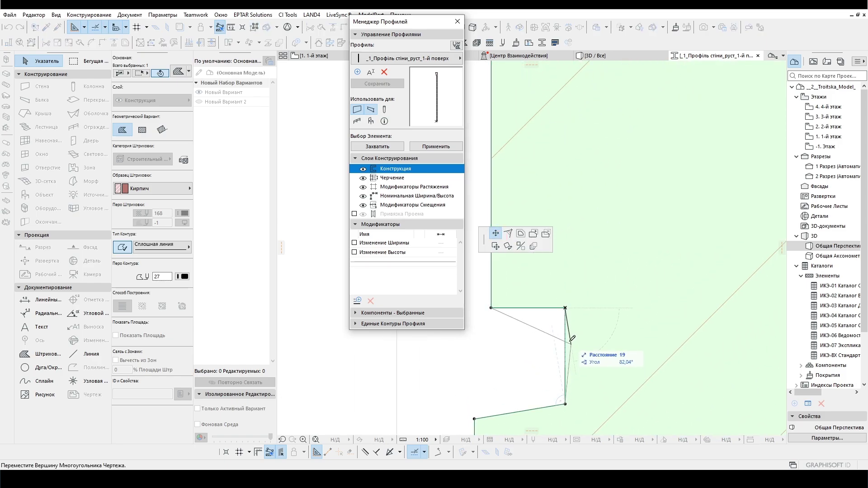
scroll(562, 283, "down", 7)
key("Escape")
scroll(561, 284, "down", 3)
middle_click_drag(537, 154, 525, 248)
scroll(542, 249, "up", 2)
scroll(547, 254, "down", 3)
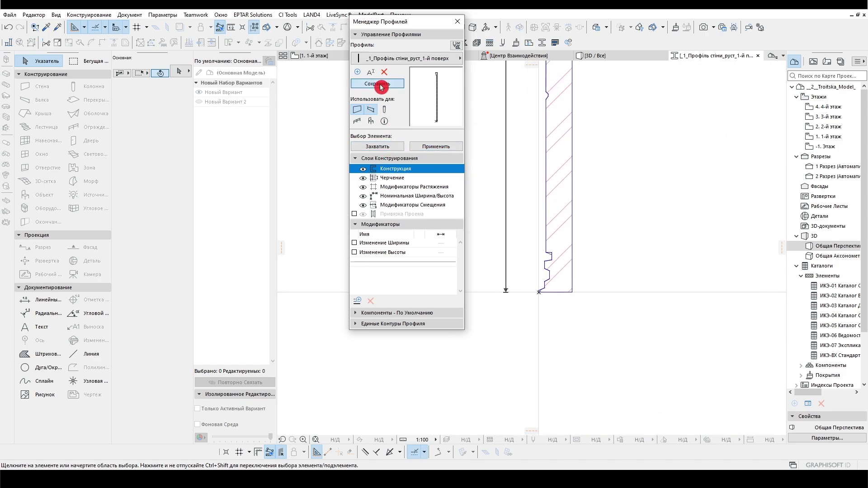
left_click(456, 22)
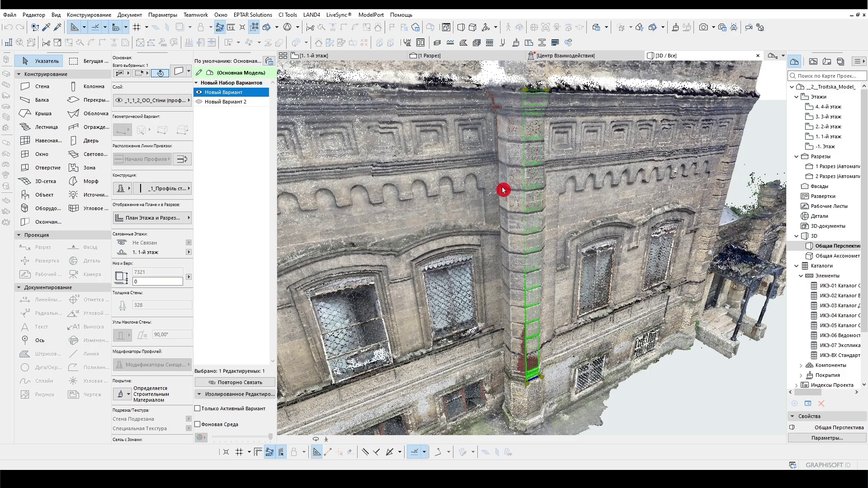
Step: Compare the base of the tower walls with the surrounding point cloud in 3D
scroll(539, 392, "up", 4)
middle_click_drag(524, 366, 527, 298)
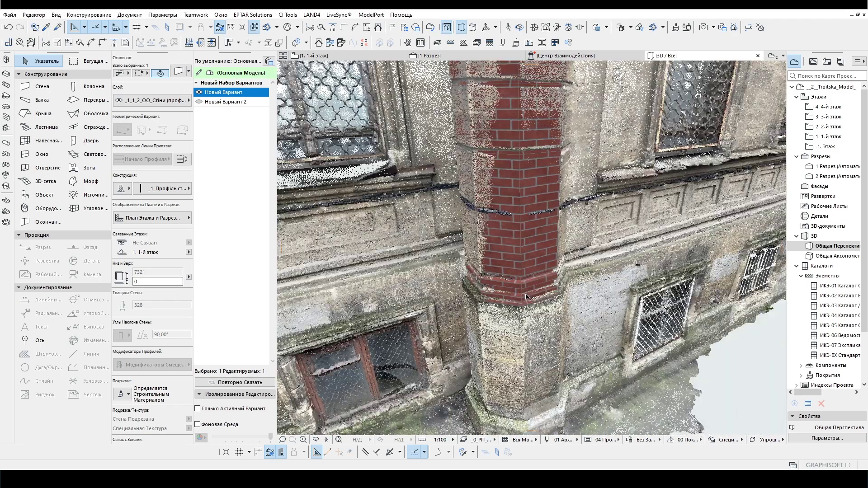
scroll(526, 298, "down", 4)
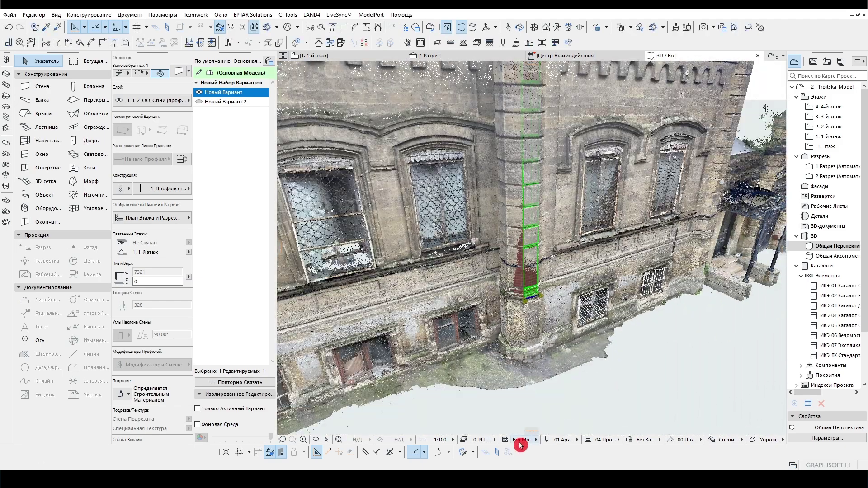
left_click(533, 383)
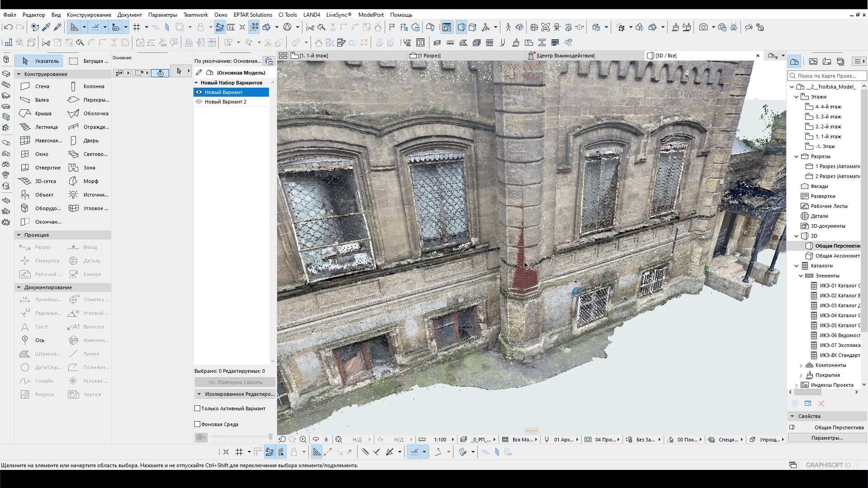
Step: Hide the layer _0_СКАНОВАНА модель in the combinations _1_РП_L300_обмірний (фасад) and _2_РП_L300_фрагменти_обмірний (фасад)_
left_click(483, 440)
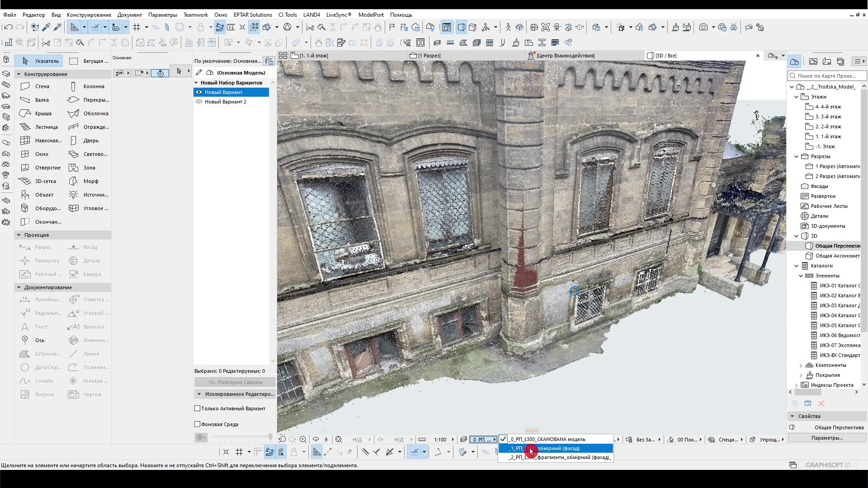
left_click(519, 439)
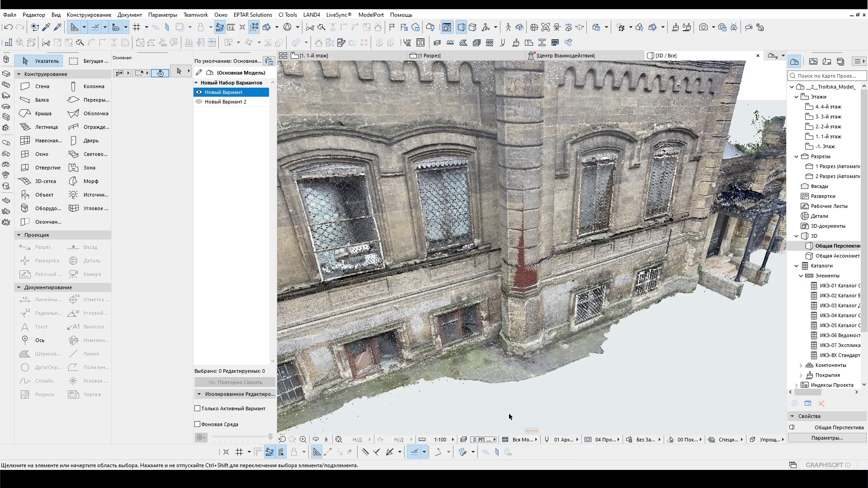
left_click(464, 440)
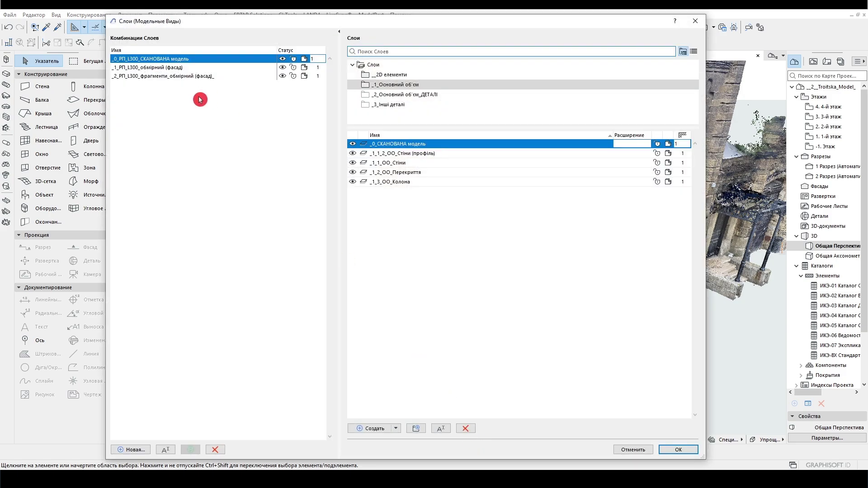
left_click(162, 68)
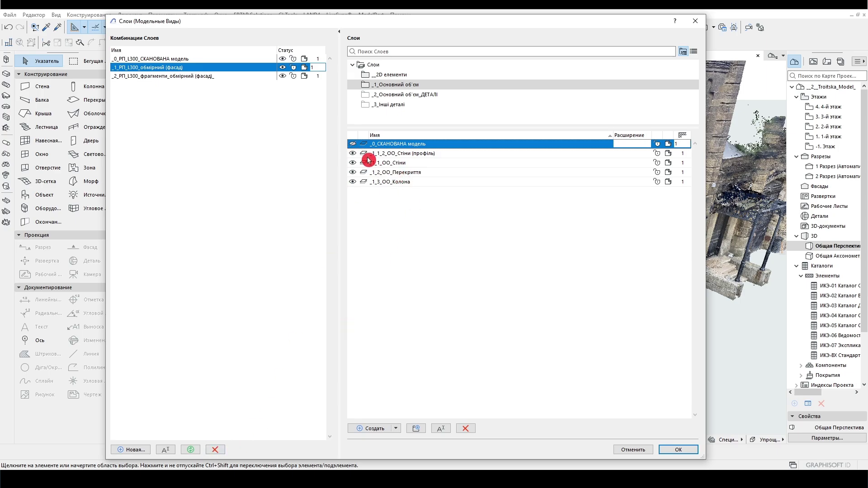
left_click(192, 448)
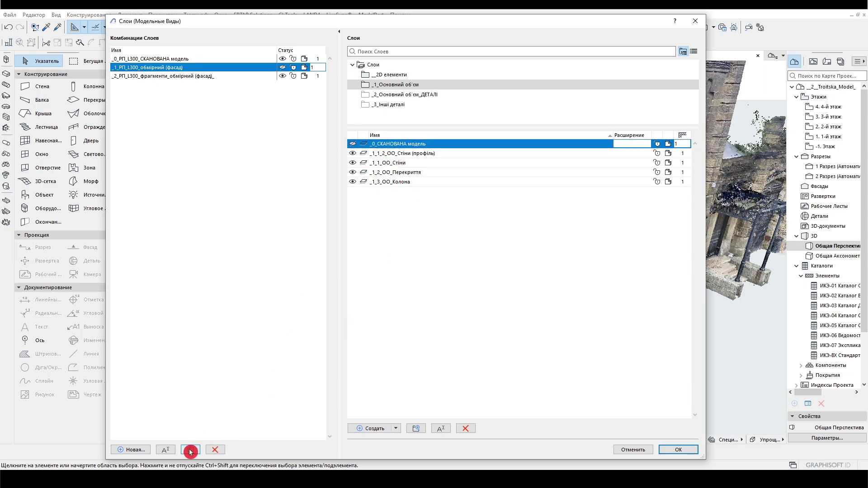
left_click(175, 78)
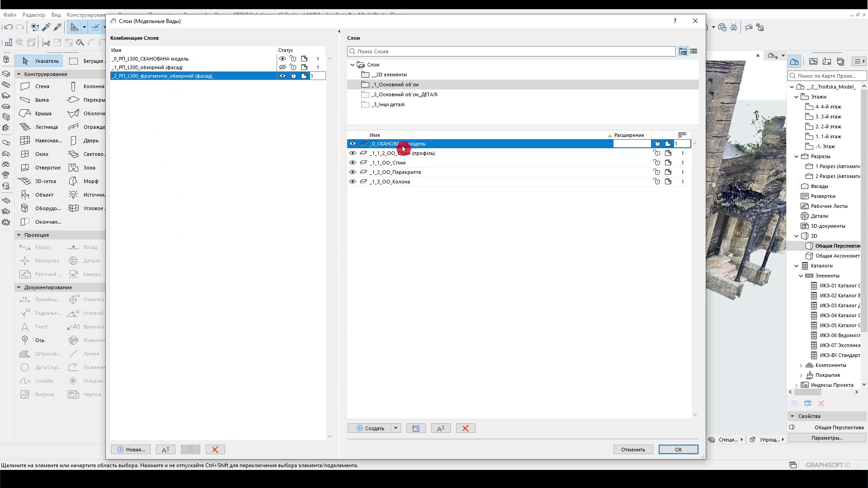
left_click(351, 143)
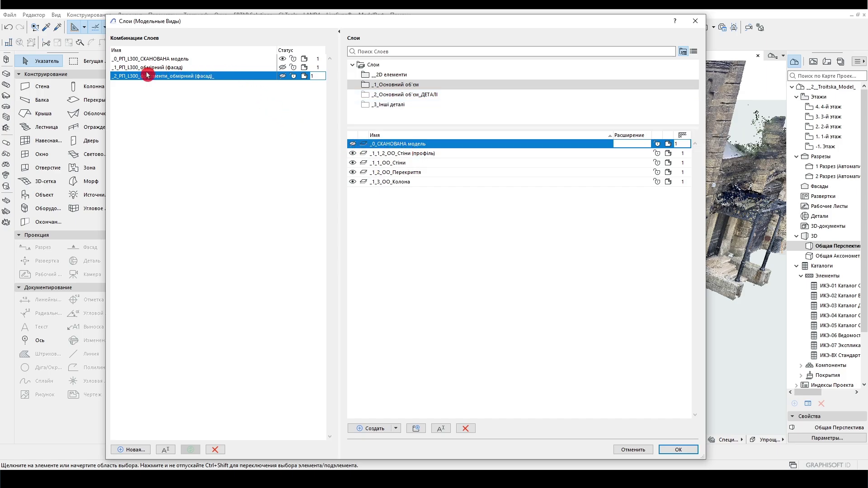
left_click(677, 449)
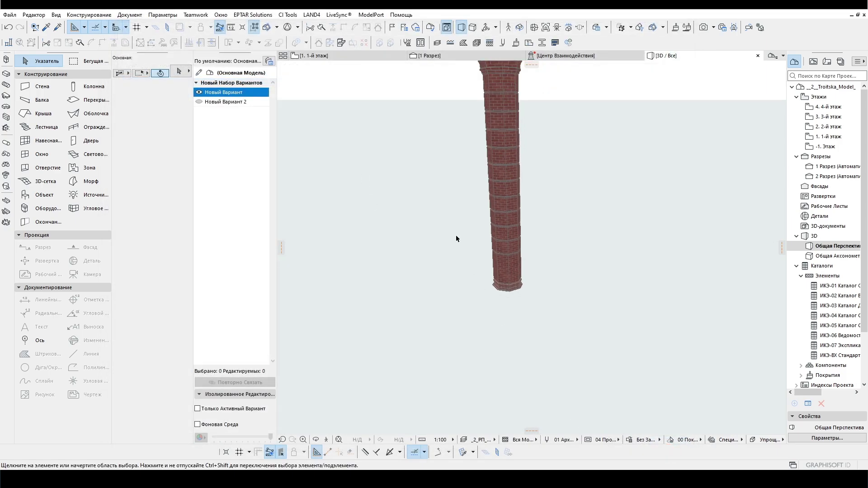
Step: Switch the 3D view to the layer combination _1_РП_L300_обмірний (фасад)
middle_click_drag(455, 238, 461, 283, "shift")
left_click(485, 445)
left_click(537, 451)
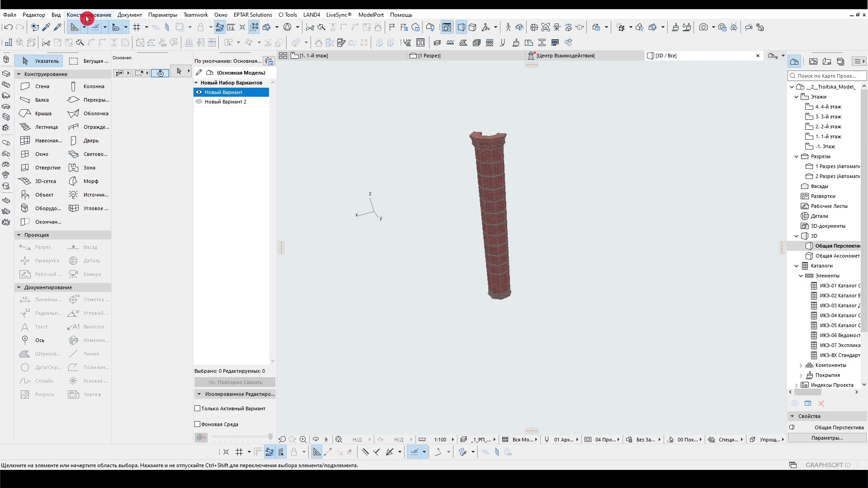
Step: Switch the 3D window's style to Детализированная Окраска
left_click(56, 15)
mouse_move(147, 223)
left_click(219, 264)
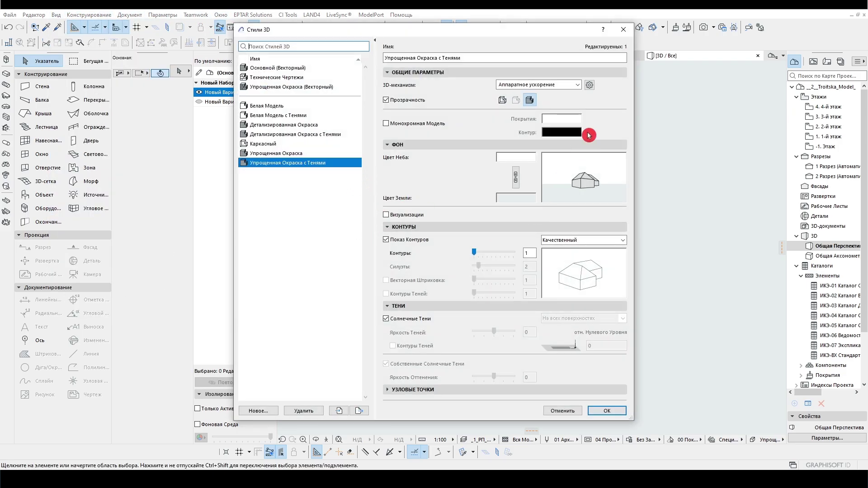
left_click(269, 135)
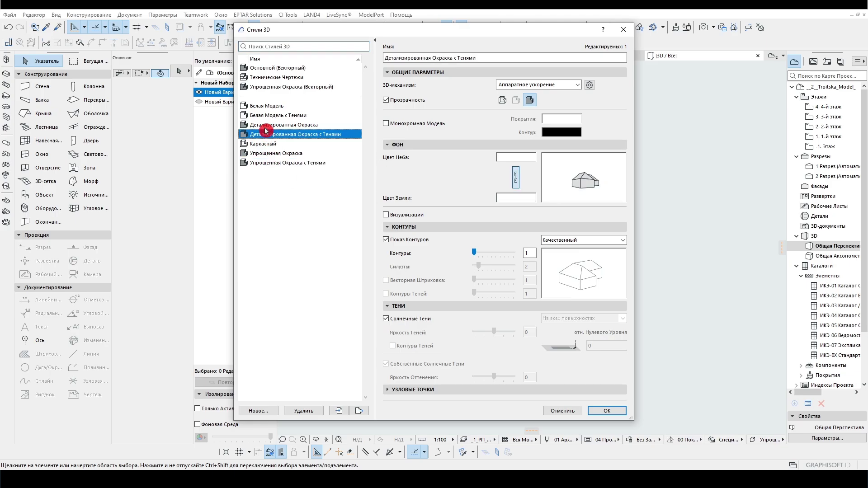
left_click(269, 129)
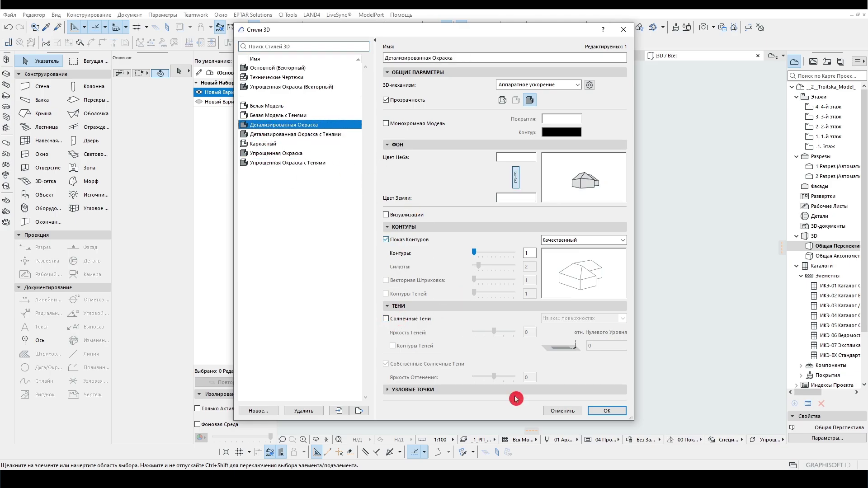
left_click(606, 409)
Step: Examine the tower walls' brick surface and horizontal bands in 3D and look over the available graphic override combinations
middle_click_drag(490, 204, 470, 193, "shift")
scroll(506, 208, "up", 2)
mouse_move(502, 247)
middle_mouse_down("shift")
mouse_move(514, 239)
mouse_move(469, 194)
mouse_move(499, 244)
middle_mouse_up("shift")
scroll(499, 244, "up", 2)
scroll(500, 244, "up", 5)
scroll(532, 242, "down", 3)
scroll(549, 275, "down", 1)
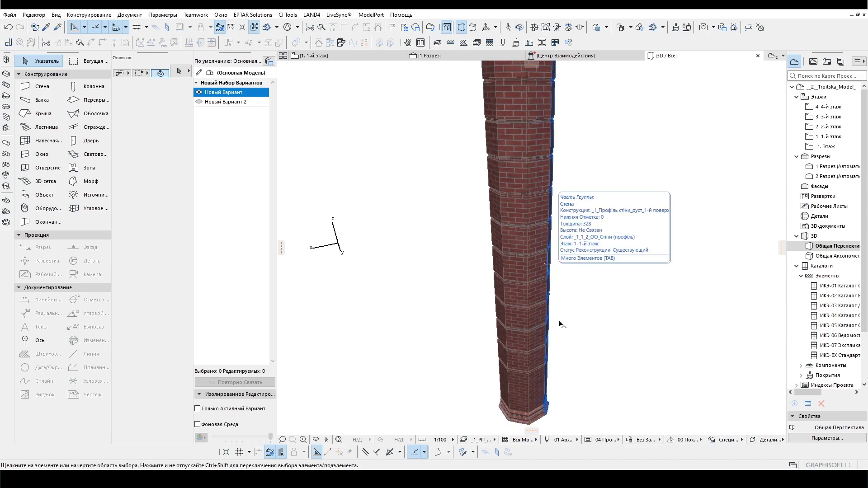
left_click_drag(551, 290, 619, 403)
left_click(623, 439)
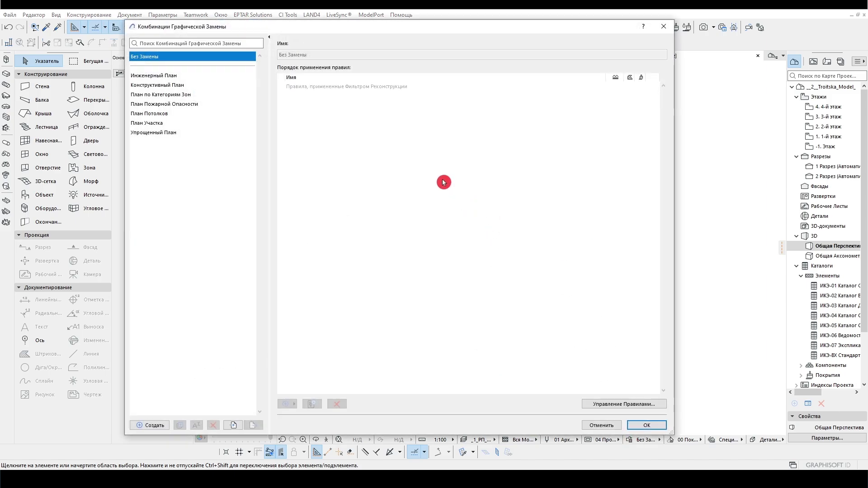
left_click(698, 55)
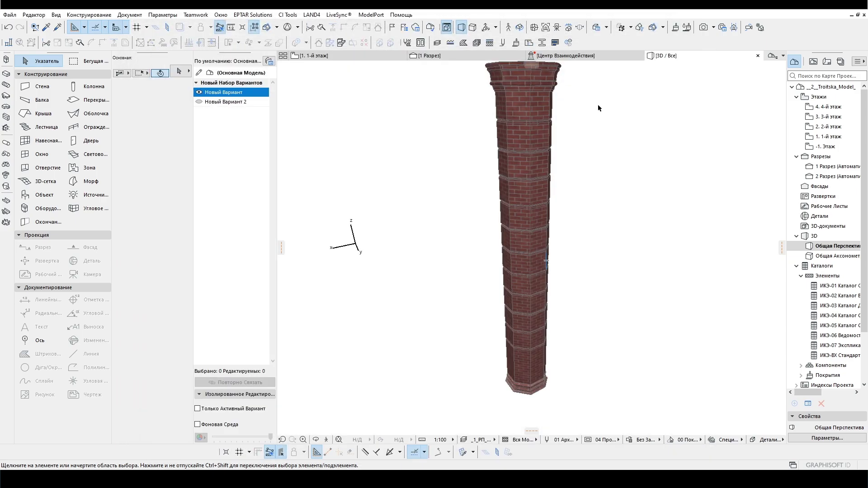
Step: On the first-floor plan, mirror a copy of the tower's east wall to the west side about the vertical centre axis
left_click(316, 53)
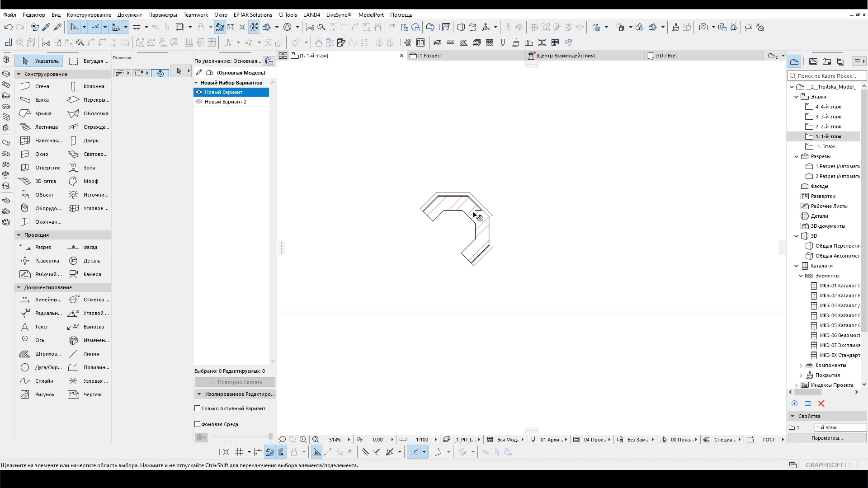
left_click(475, 215)
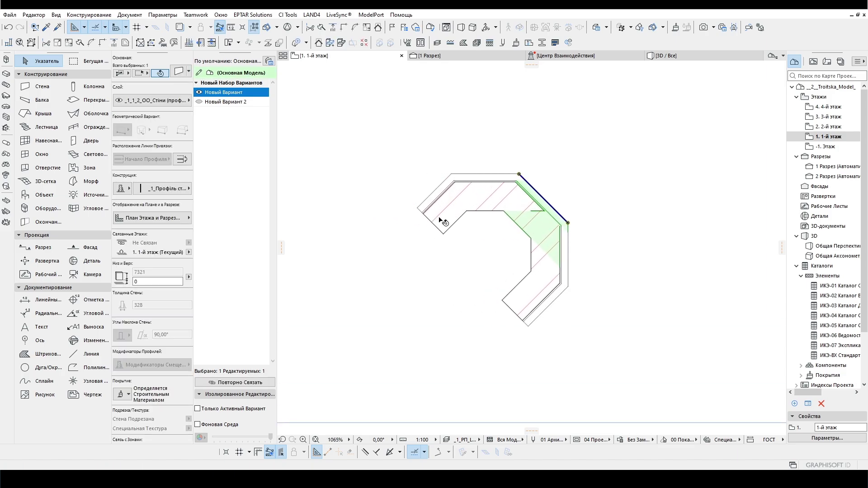
left_click(624, 226)
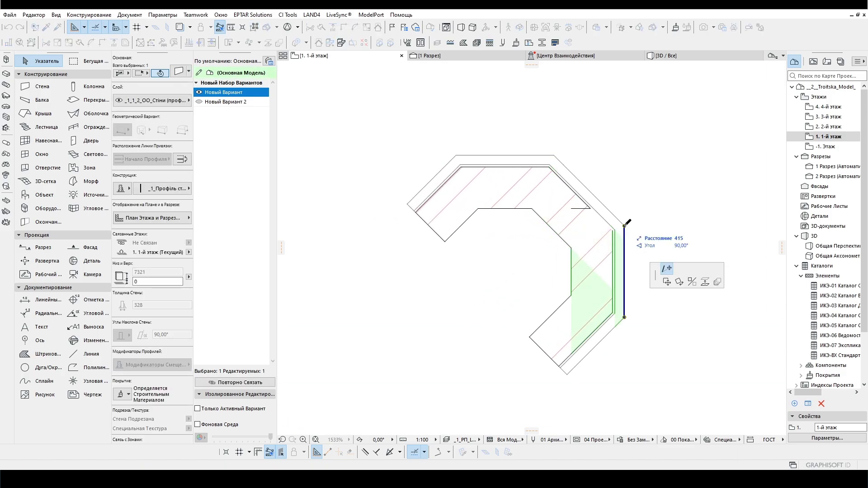
left_click(520, 246)
key("ctrl")
left_click(505, 208)
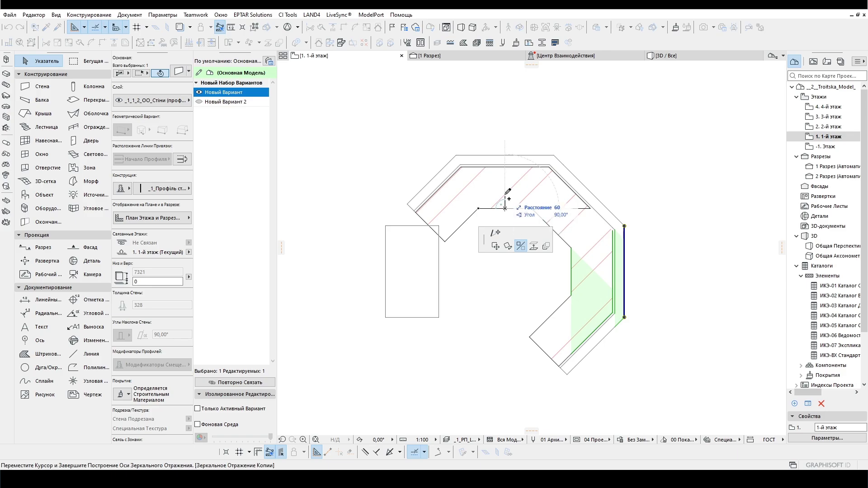
left_click(505, 199)
Step: Intersect the mirrored west wall with the neighbouring north-west diagonal wall so that they meet at the corner
left_click(416, 194, "shift")
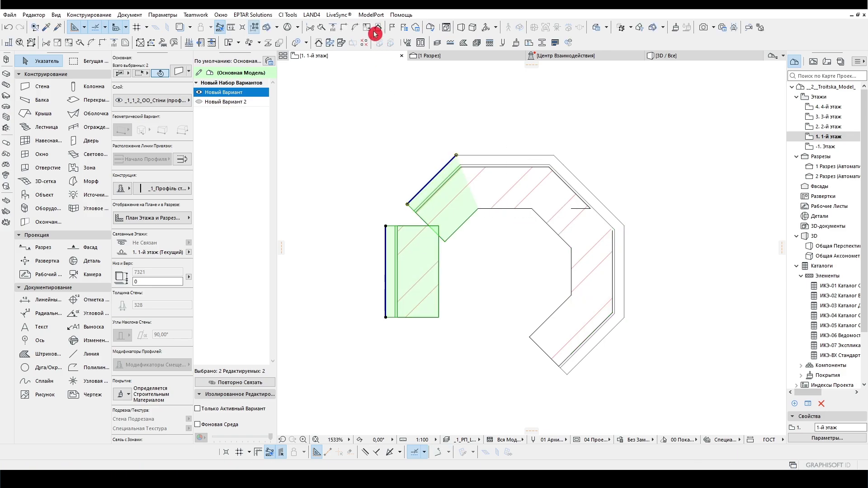
left_click(344, 27)
key("Escape")
Step: Check the extended tower walls in 3D and inspect their corner joints on the first-floor plan
left_click(695, 56)
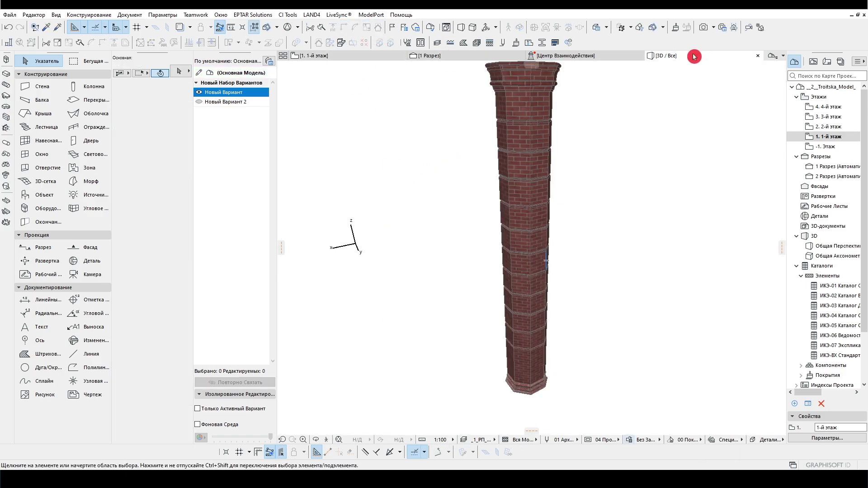
middle_click_drag(506, 249, 578, 336, "shift")
left_click(325, 56)
scroll(503, 261, "down", 1)
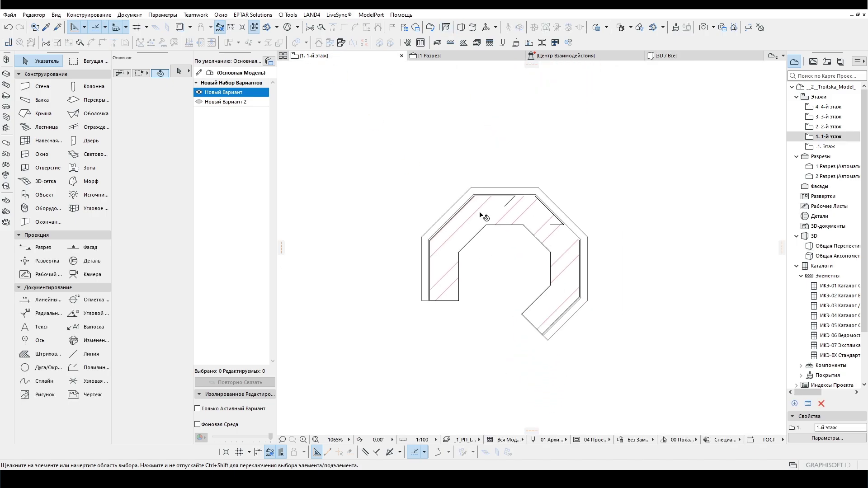
left_click(520, 208)
left_click(561, 233)
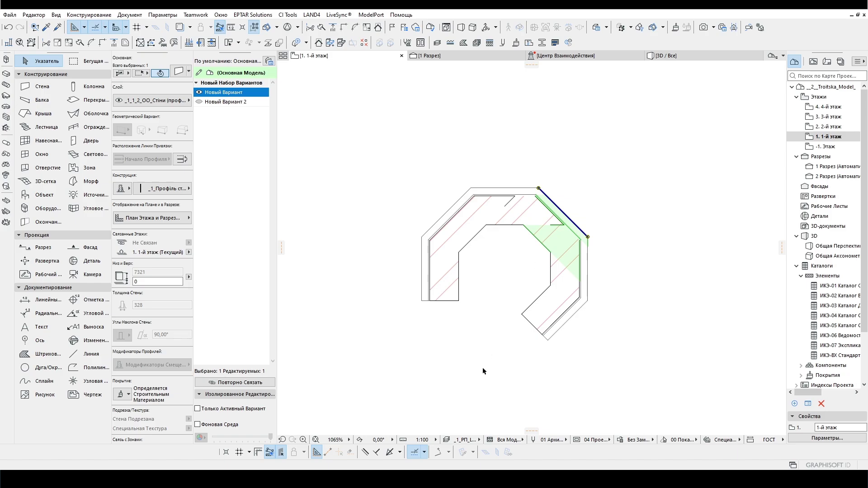
key("Escape")
scroll(590, 305, "down", 3)
middle_click_drag(620, 355, 553, 352)
Step: Create a new graphic override combination named _1_Модель_
left_click(610, 438)
left_click(610, 439)
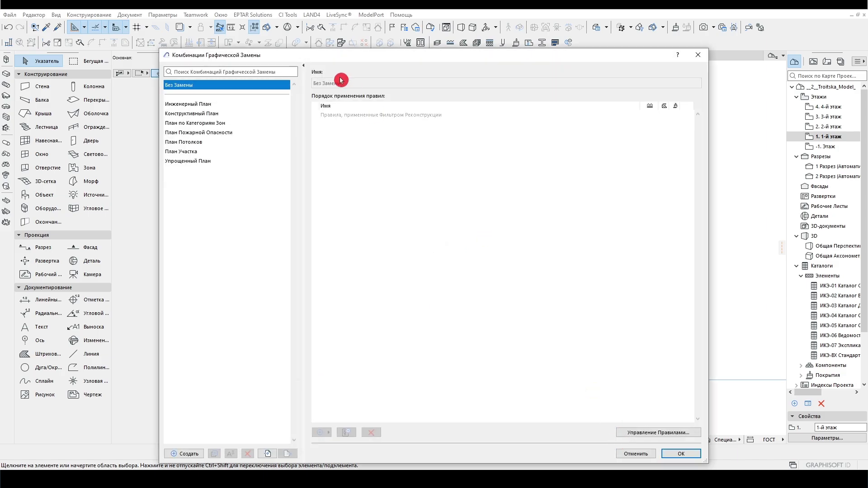
left_click(692, 58)
left_click(188, 454)
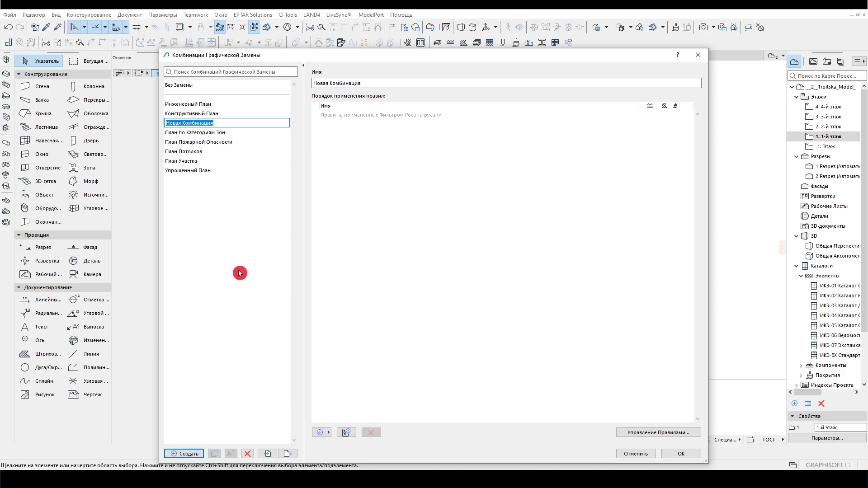
key("BackSpace")
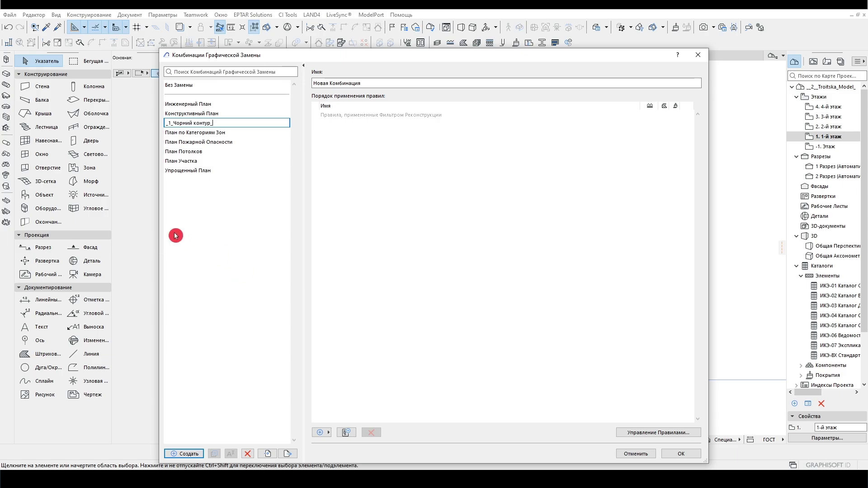
type("Мо")
key("Return")
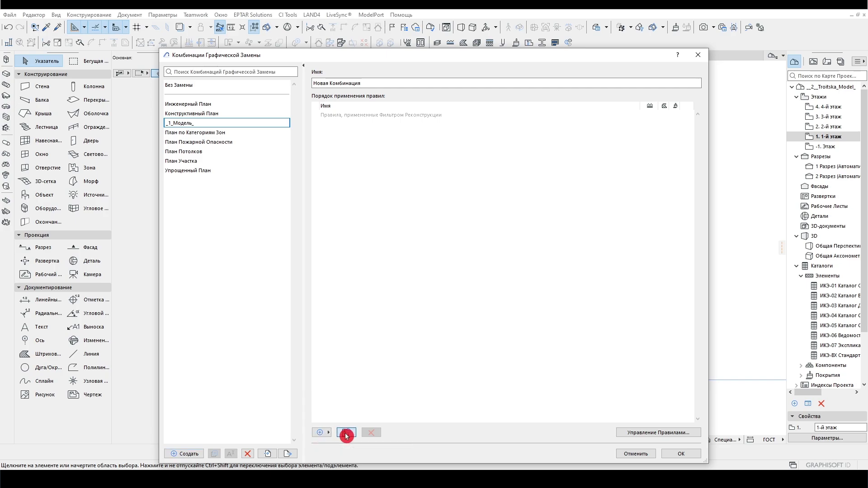
Step: Add a new rule named "_1_1_Чорні контури, штриховка" to the _1_Модель_ combination
left_click(346, 432)
type("_1_1_Ч")
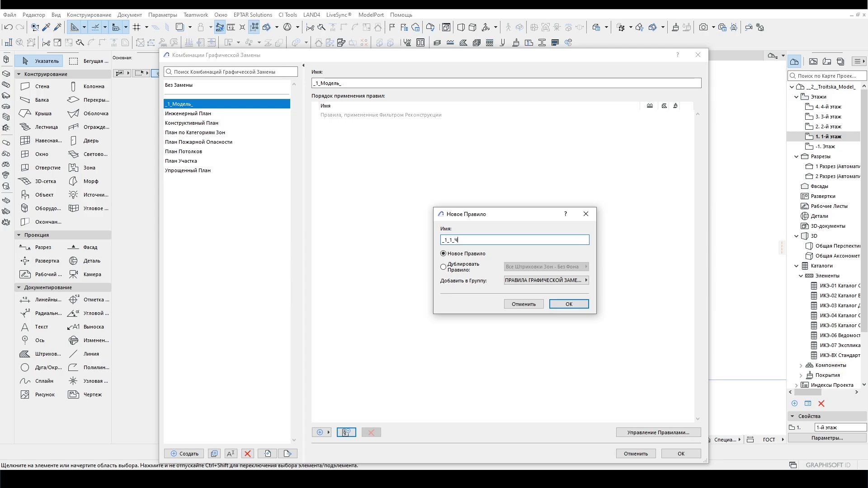
key("BackSpace")
type("Чорні ко")
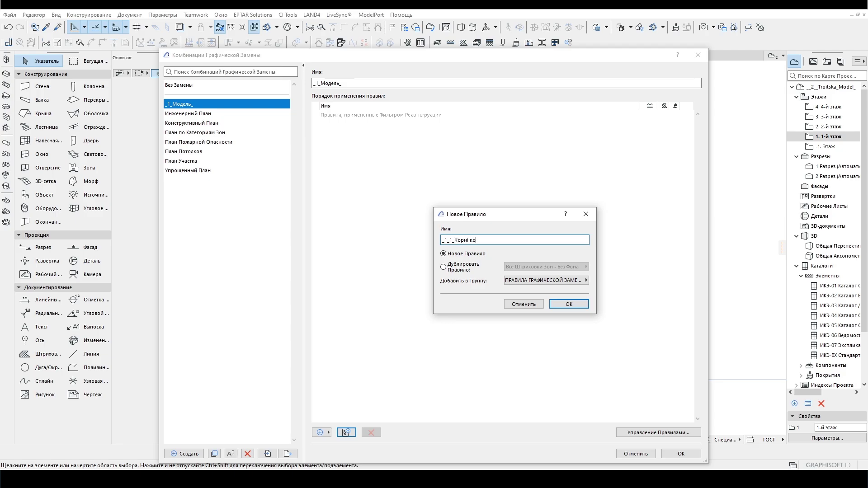
type("нтури_")
type(", штриховка")
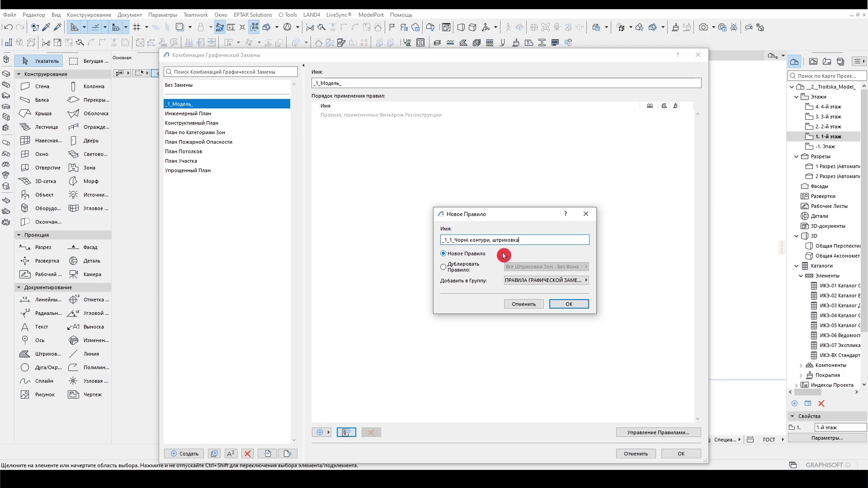
left_click(565, 303)
Step: Edit the new rule to override the line type with Сплошная линия and the line, marker and text pen with black pen 1
left_click(686, 115)
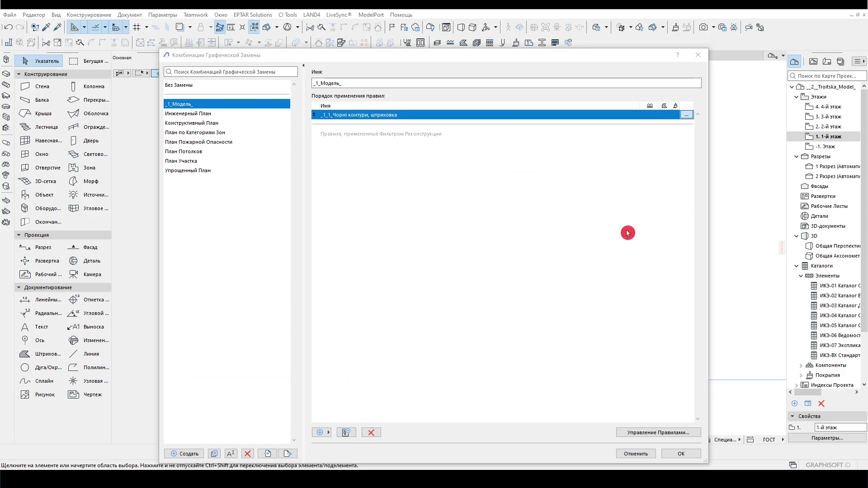
left_click(344, 206)
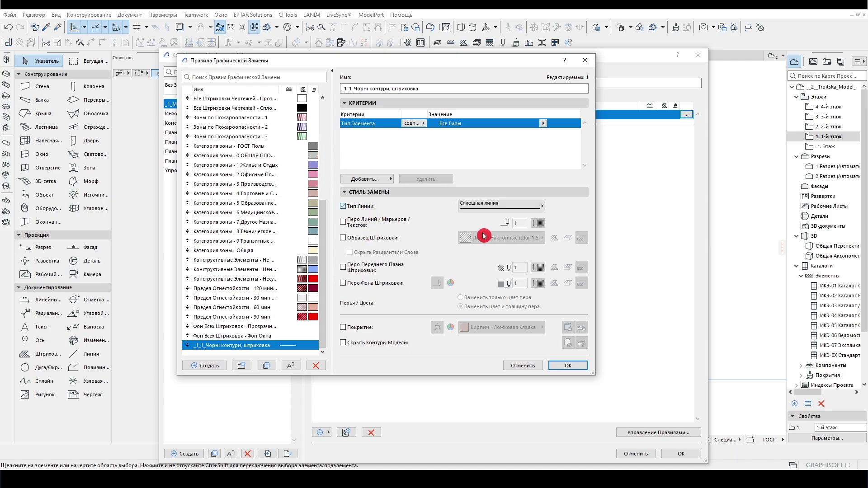
left_click(344, 223)
left_click(538, 224)
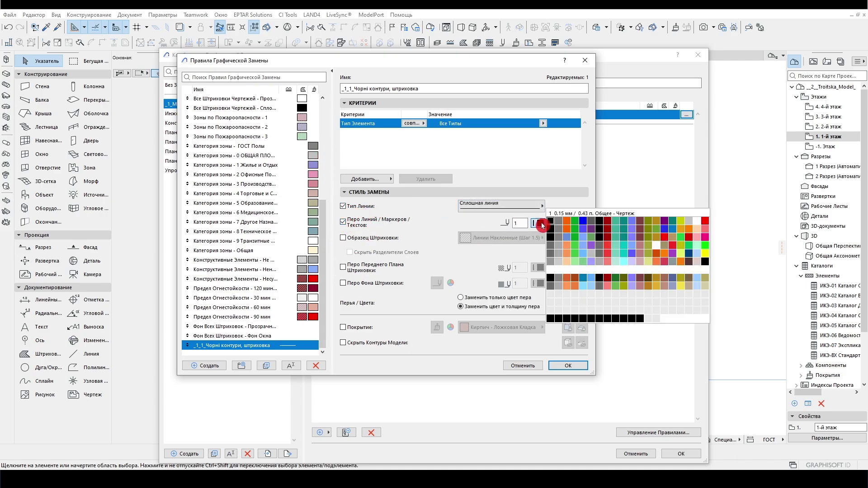
left_click(555, 227)
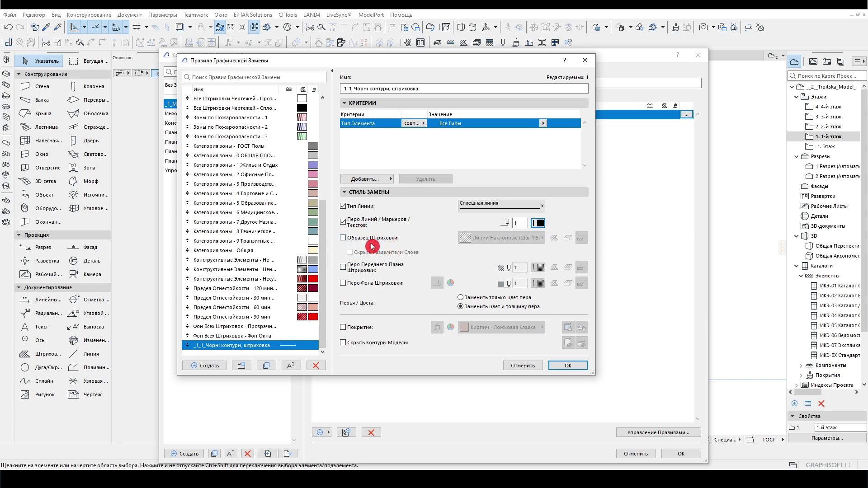
Step: Override the rule's fill pattern with Камень 01
left_click(371, 238)
left_click(542, 237)
scroll(645, 170, "up", 5)
left_click_drag(710, 253, 703, 131)
left_click(573, 111)
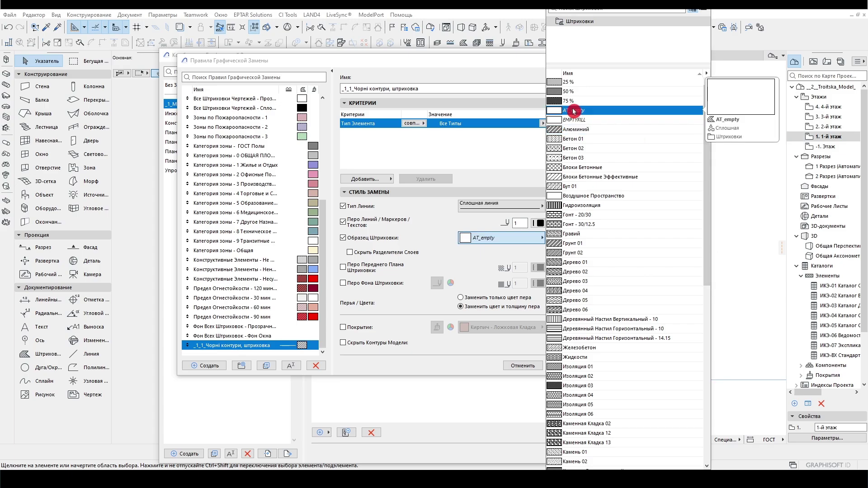
scroll(636, 316, "down", 4)
scroll(635, 315, "down", 5)
left_click_drag(706, 241, 708, 194)
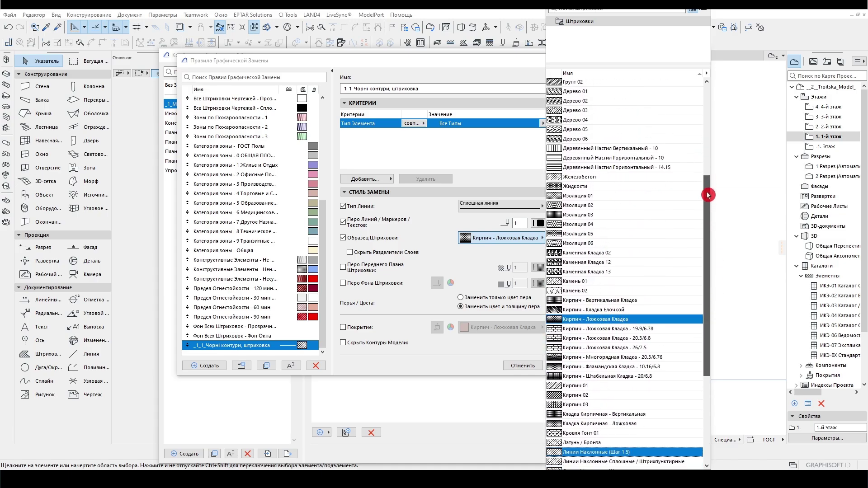
double_click(581, 280)
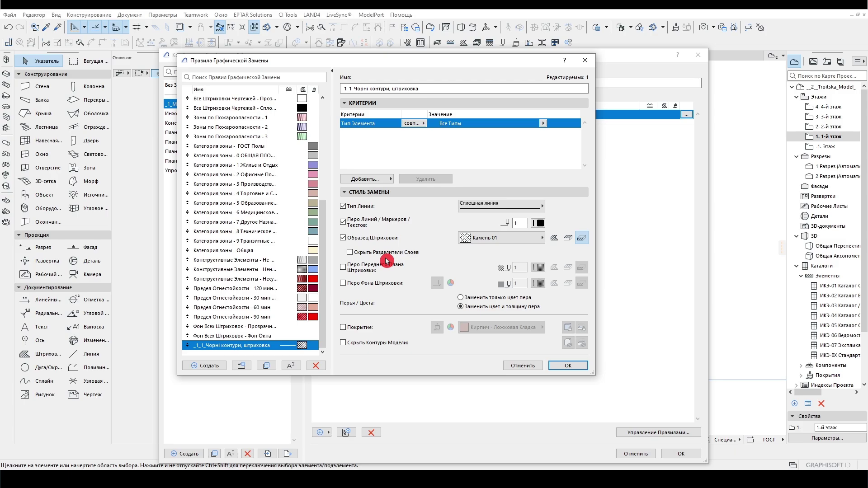
Step: Override the rule's fill foreground pen with pen 120 and its fill background pen with pen 102
left_click(343, 267)
left_click(342, 283)
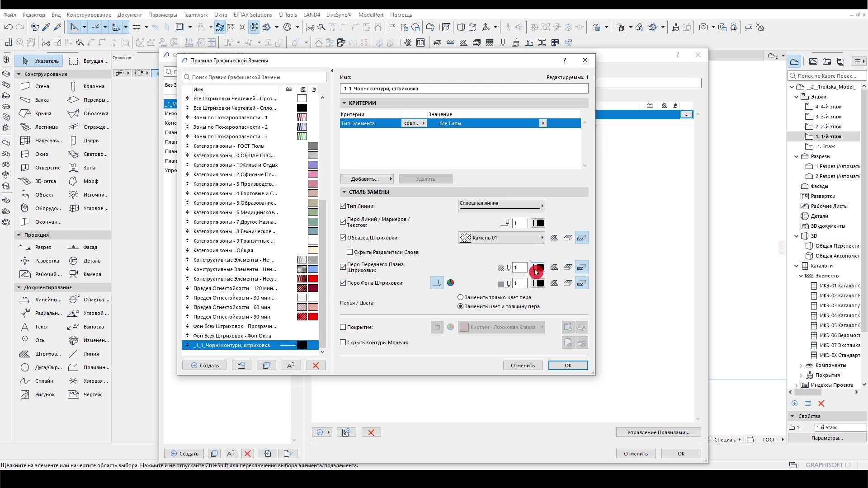
left_click(538, 284)
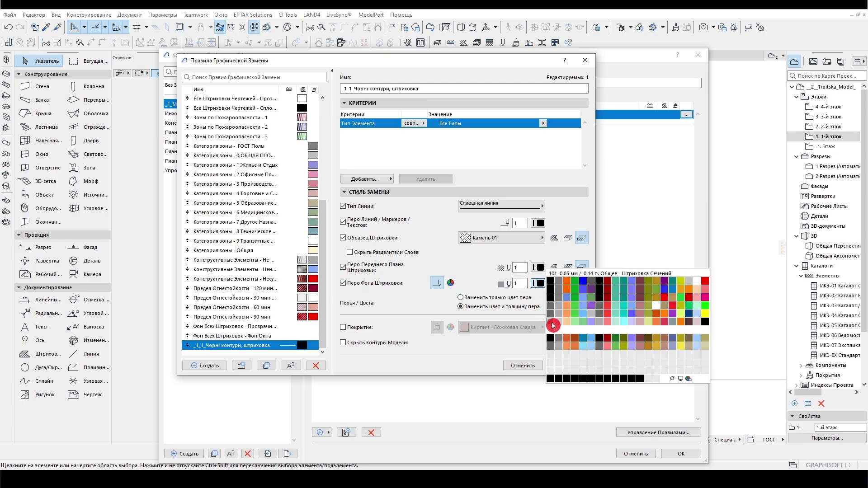
left_click(552, 324)
left_click(538, 267)
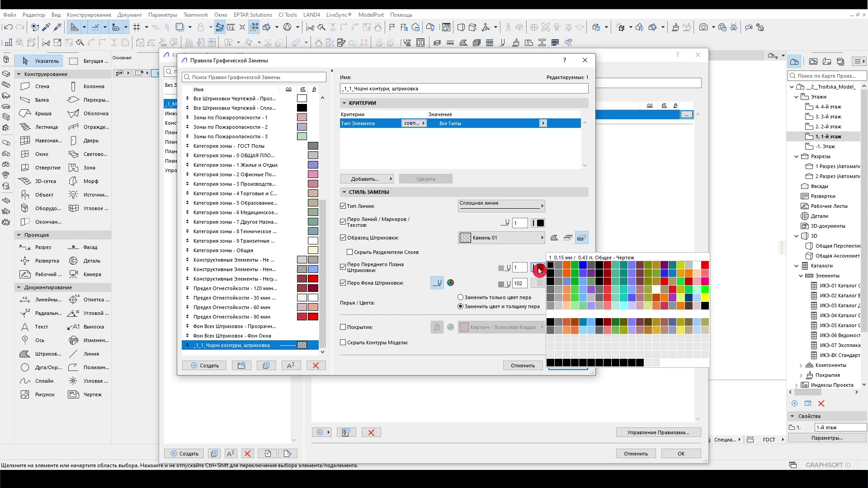
left_click(705, 307)
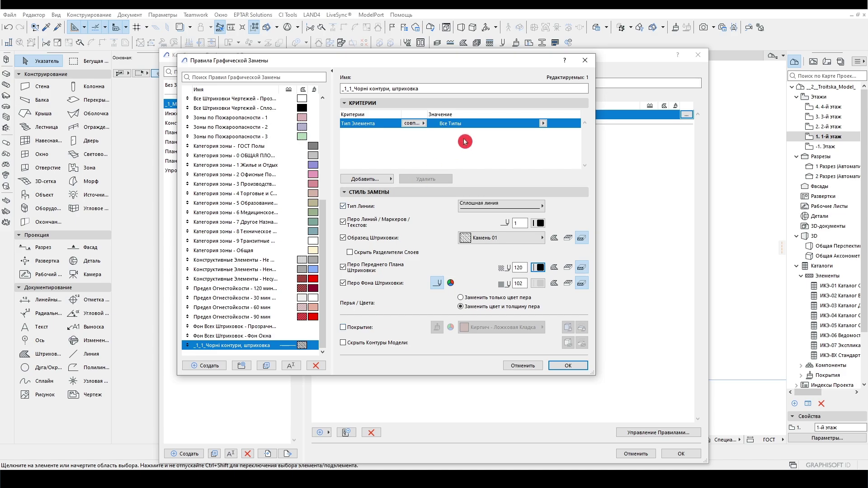
Step: Set the rule's element type criterion to Стена
left_click(366, 178)
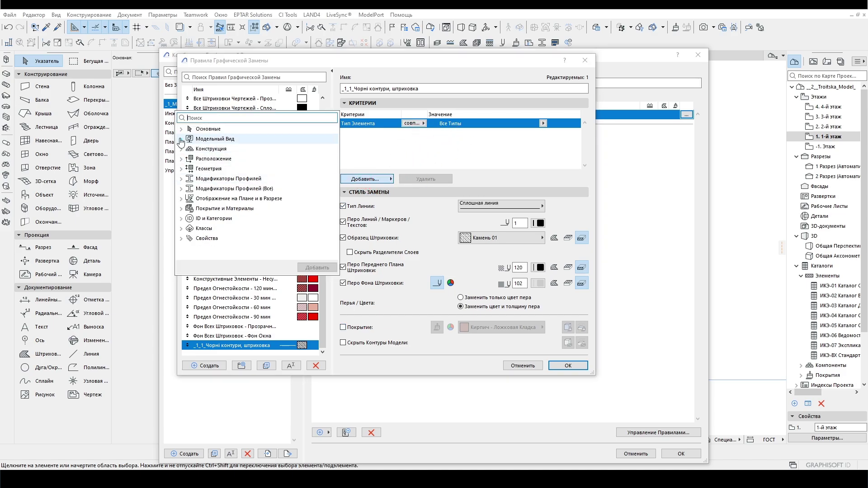
left_click(543, 123)
left_click(543, 123)
left_click(561, 47)
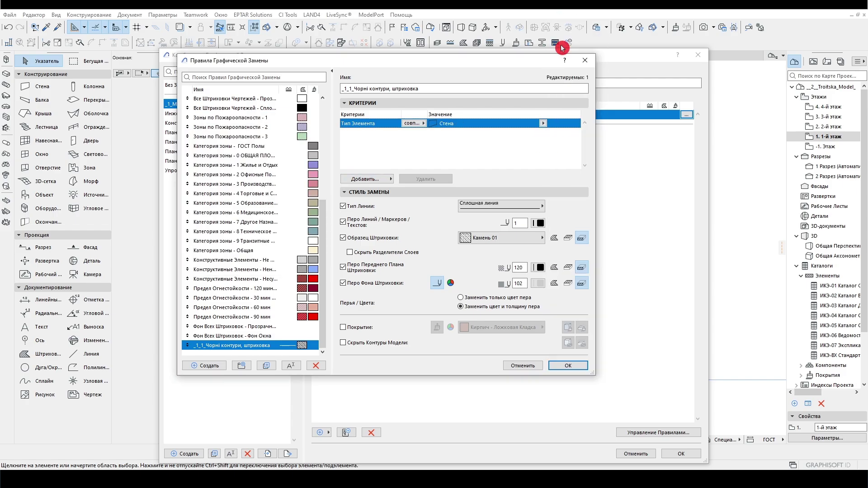
Step: Add a Слой criterion to the rule, match it to the layer _1_1_2_ОО_Стіни (профіль), and confirm the rule
left_click(367, 179)
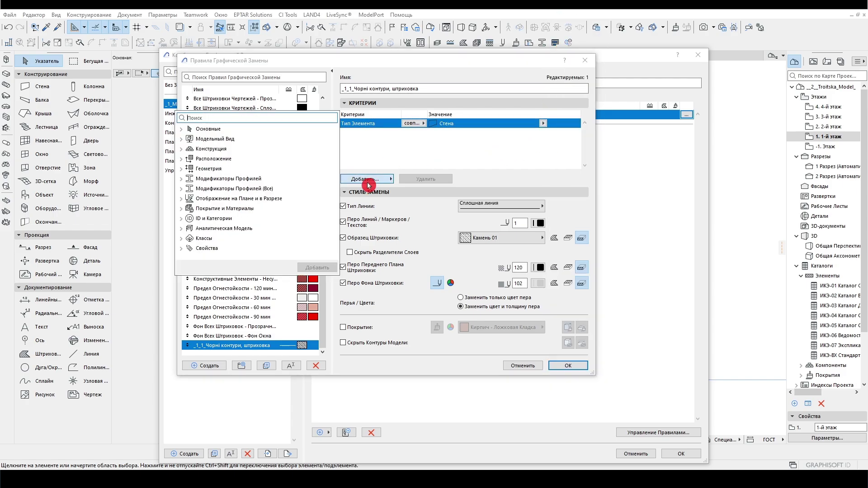
left_click(183, 139)
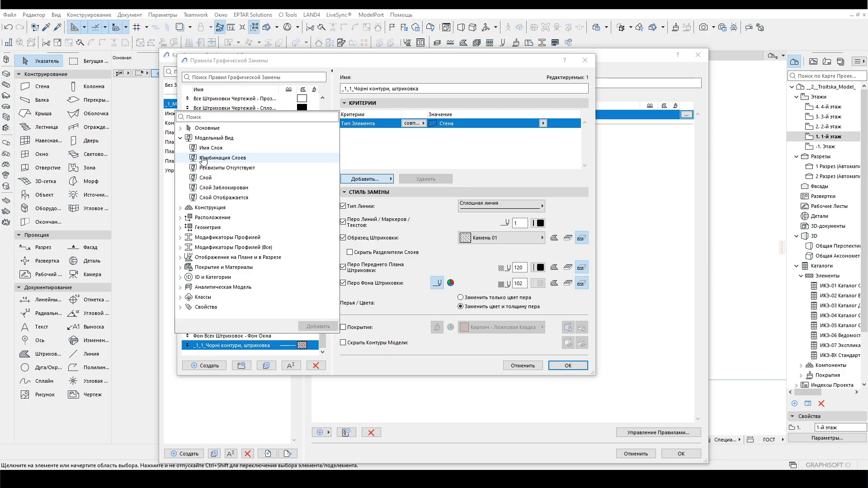
left_click(216, 178)
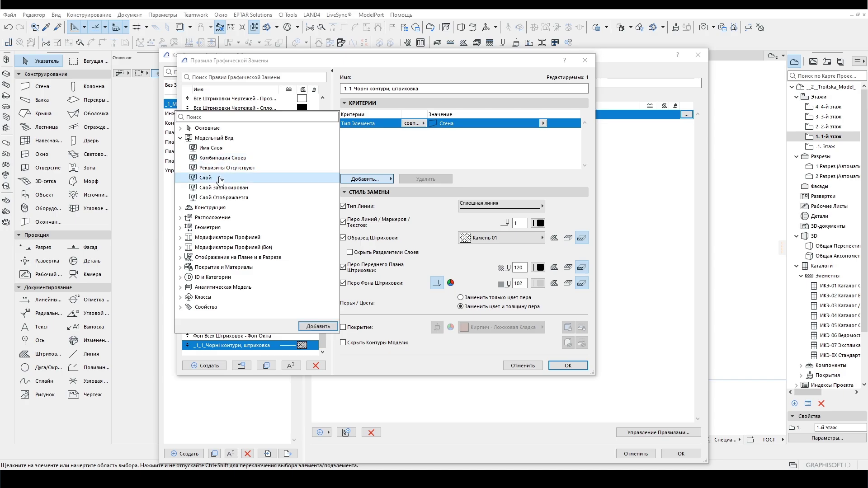
left_click(316, 327)
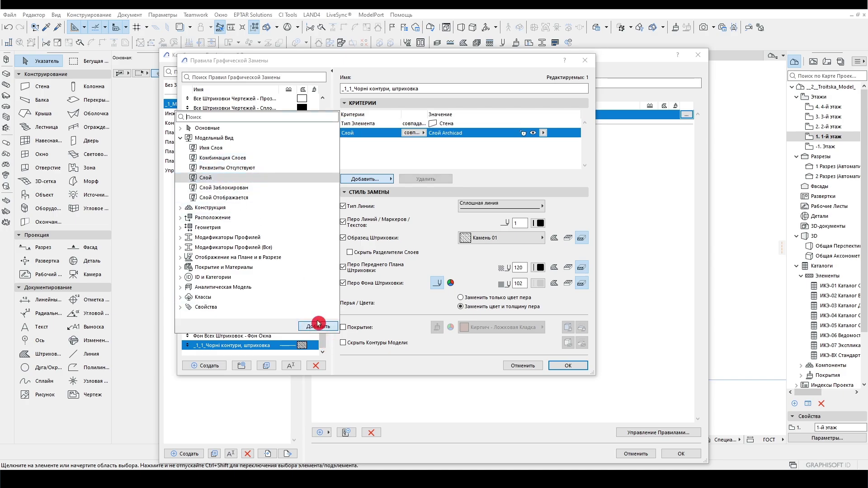
left_click(543, 133)
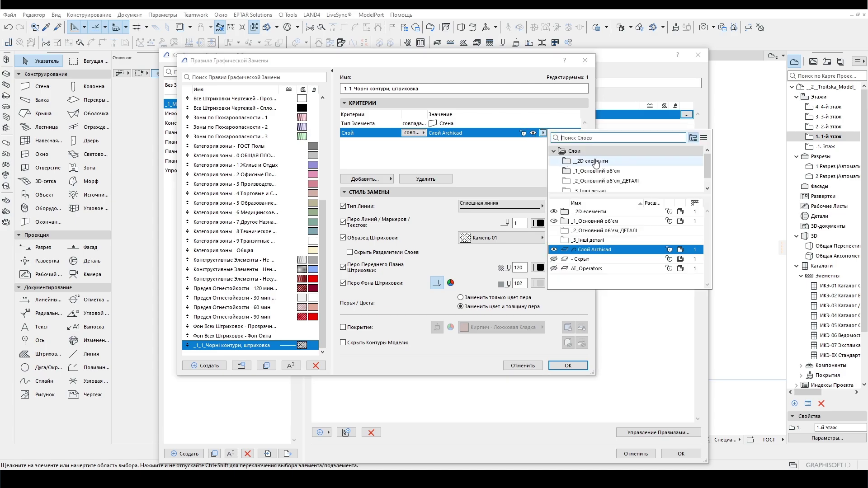
left_click(589, 171)
left_click(604, 222)
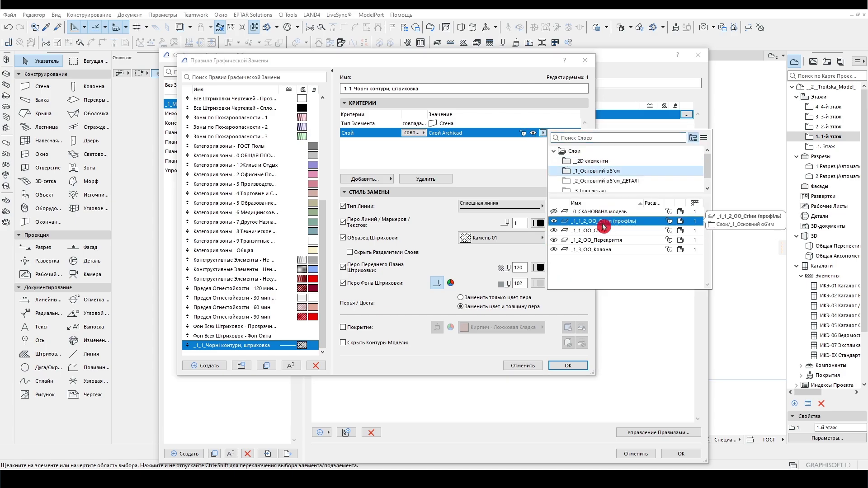
left_click(565, 364)
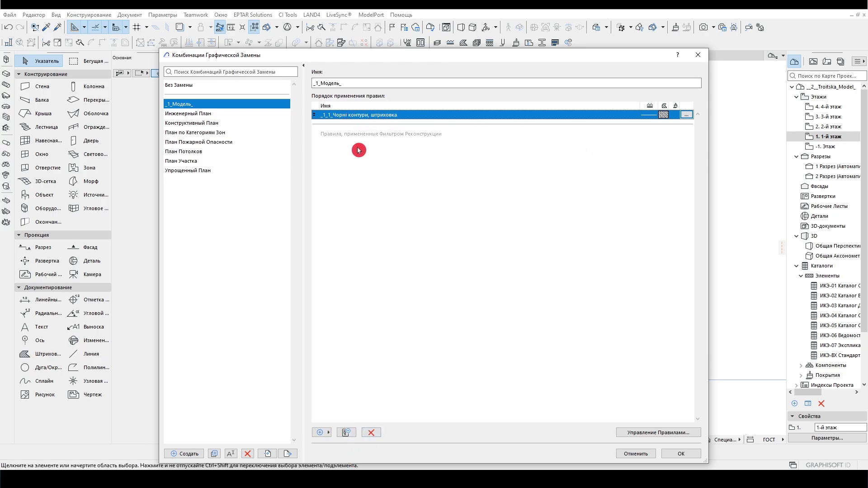
Step: Insert "СТІНИ" after "_1_1_" in the override rule's name and accept the rule and combination settings
left_click(686, 115)
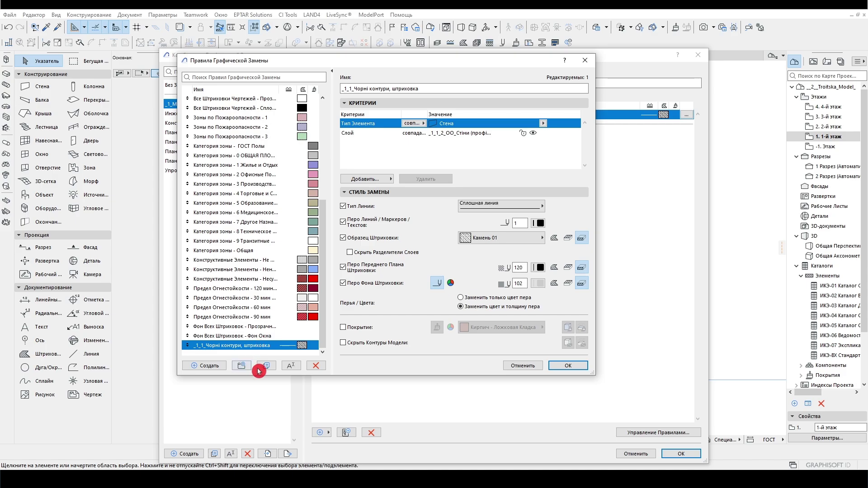
left_click(290, 364)
left_click(208, 345)
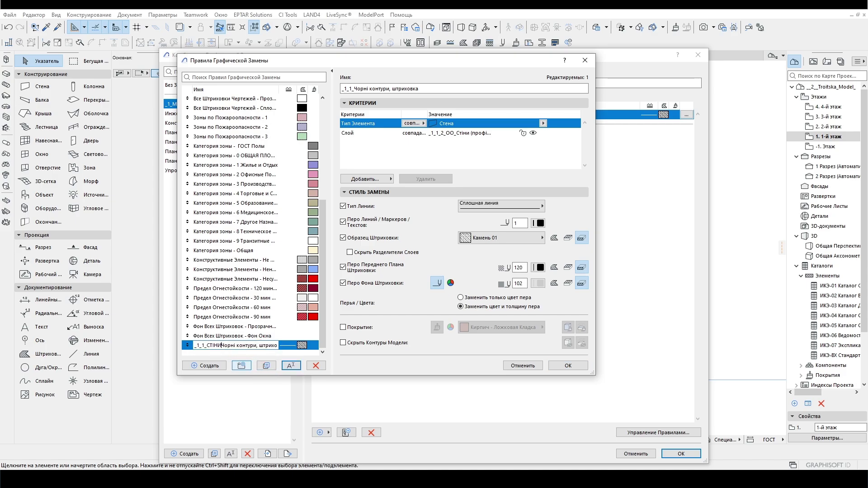
left_click(556, 365)
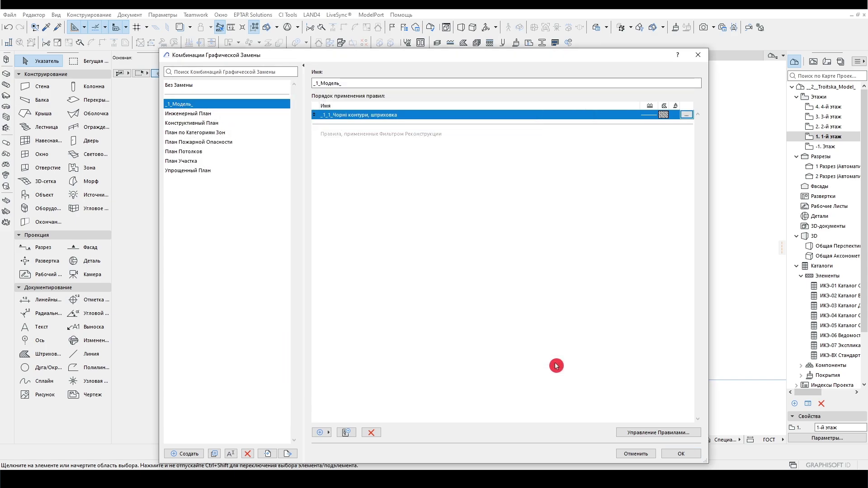
left_click(684, 454)
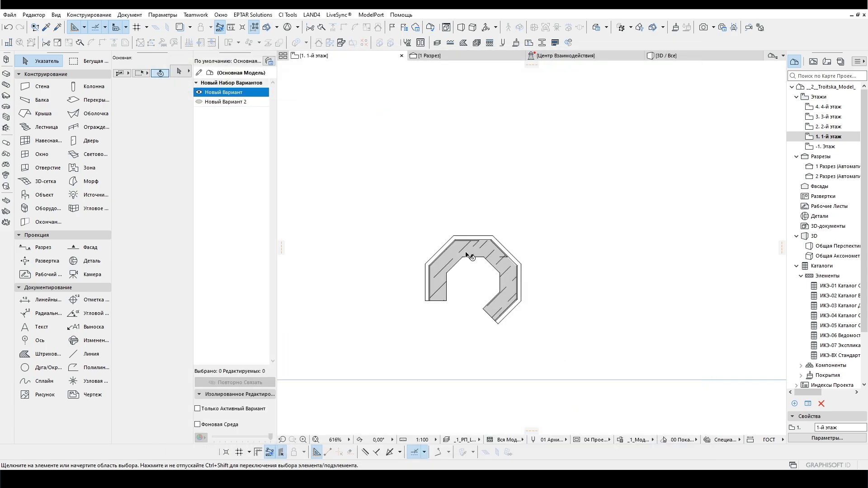
Step: Apply the _1_Модель_ graphic override combination to the 3D view and inspect the tower from different angles
left_click(659, 61)
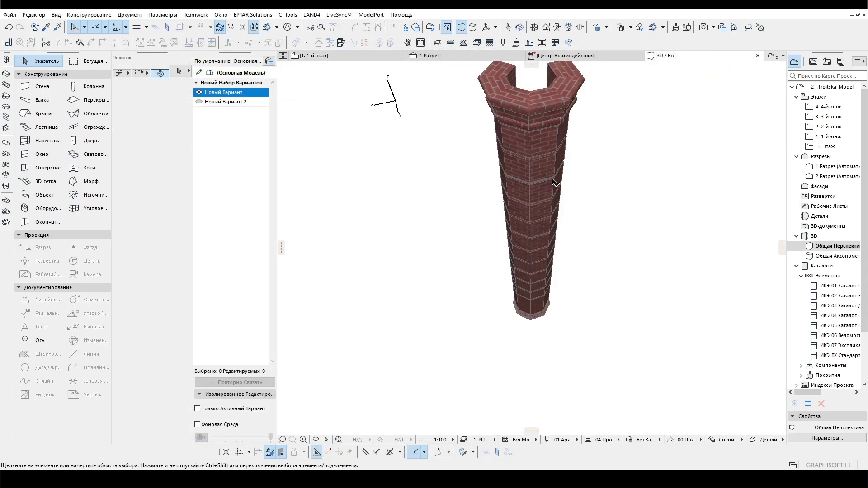
middle_click_drag(558, 184, 546, 170, "shift")
left_click(495, 217)
left_click(574, 294)
left_click(642, 439)
left_click(692, 372)
middle_click_drag(552, 248, 562, 300, "shift")
left_click(475, 146)
key("Escape")
middle_click_drag(476, 145, 499, 184, "shift")
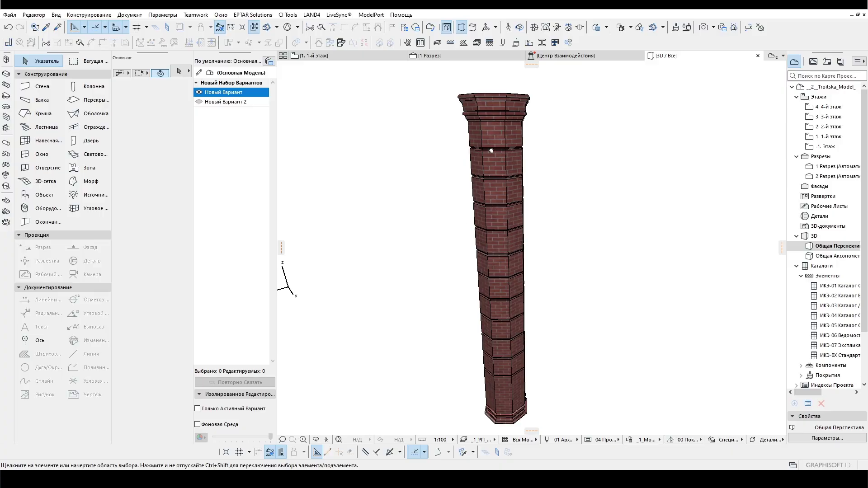
middle_click_drag(494, 153, 475, 85, "shift")
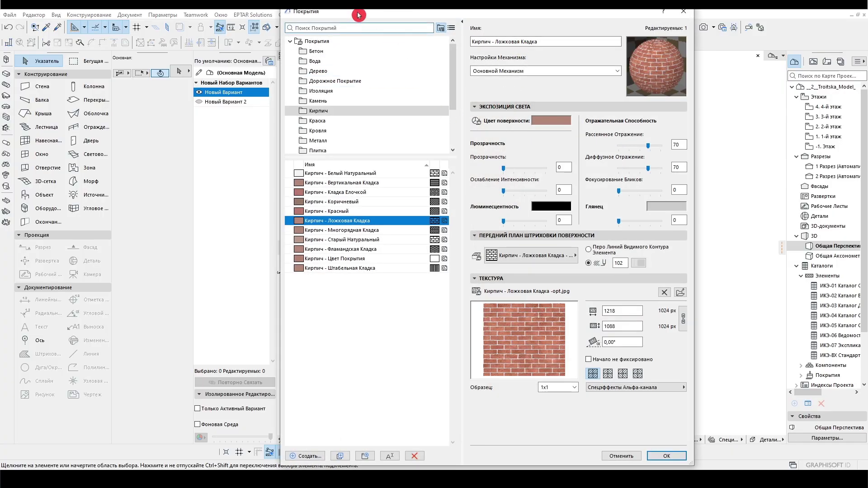
left_click_drag(357, 15, 288, 15)
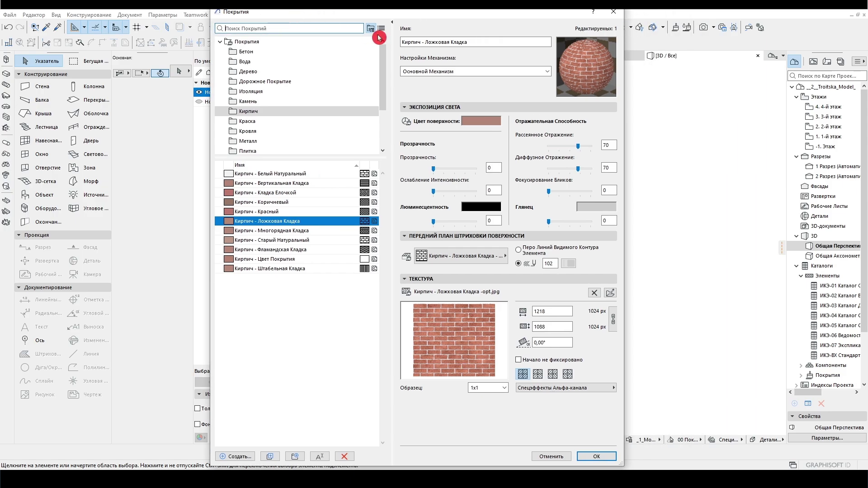
left_click(613, 12)
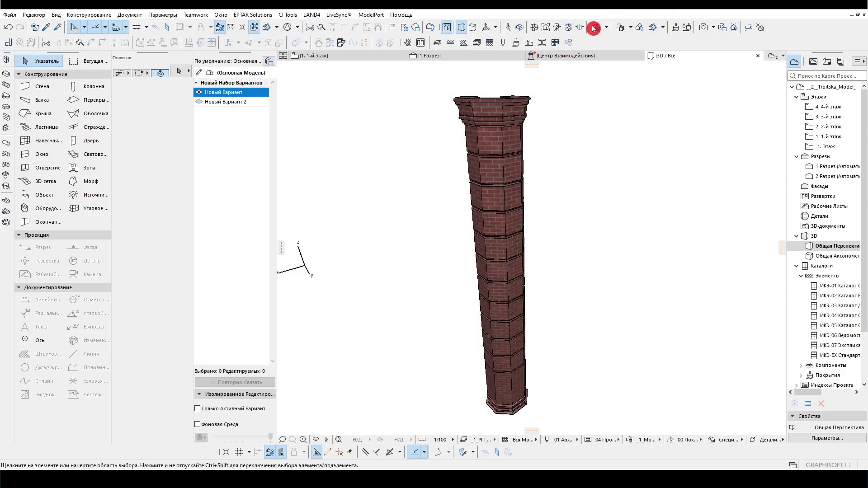
left_click(477, 44)
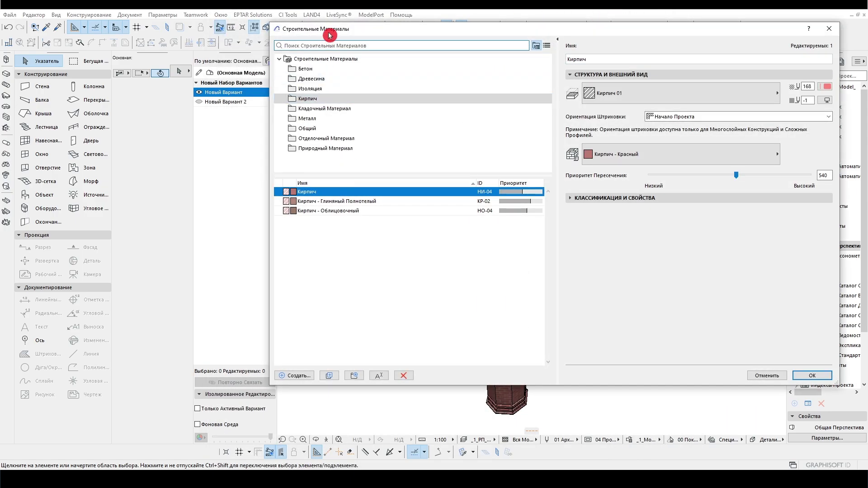
left_click_drag(329, 35, 248, 37)
left_click(243, 64)
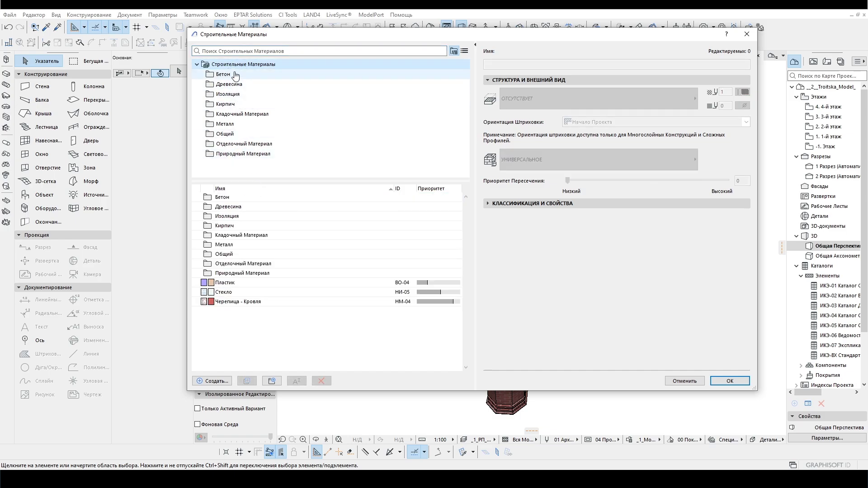
left_click(234, 388)
left_click(272, 381)
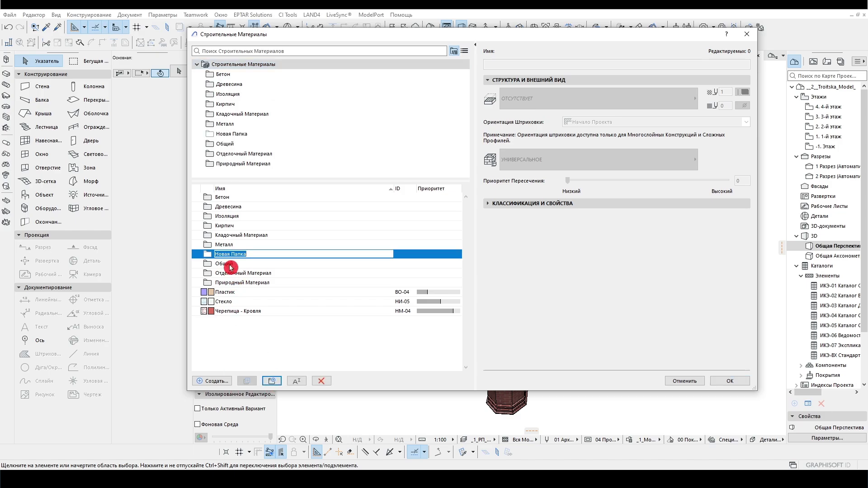
left_click(673, 385)
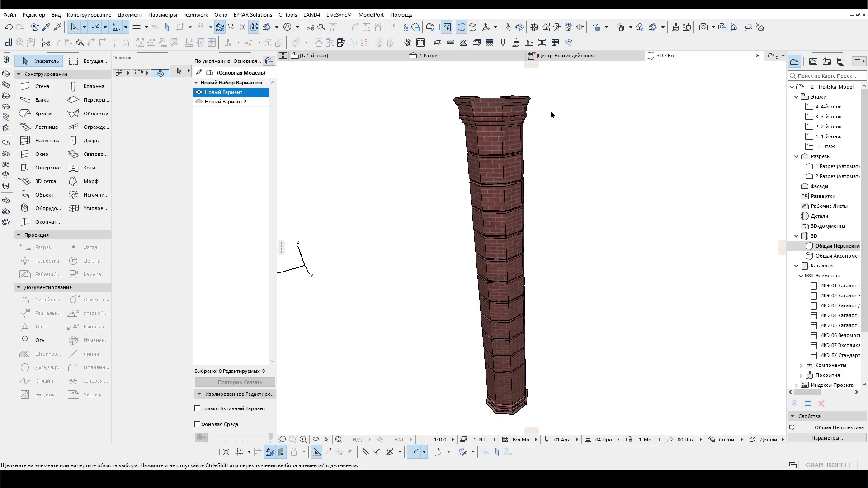
Step: Copy the name of the layer combination _1_РП_L300_обмірний (фасад) from the layer settings
left_click(542, 164)
key("ctrl+l")
left_click(201, 67)
left_click(177, 67)
key("ctrl+c")
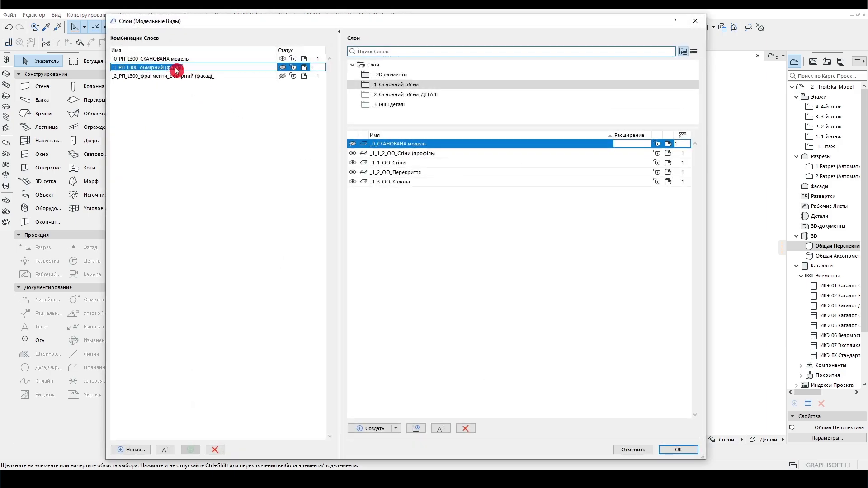
left_click(72, 69)
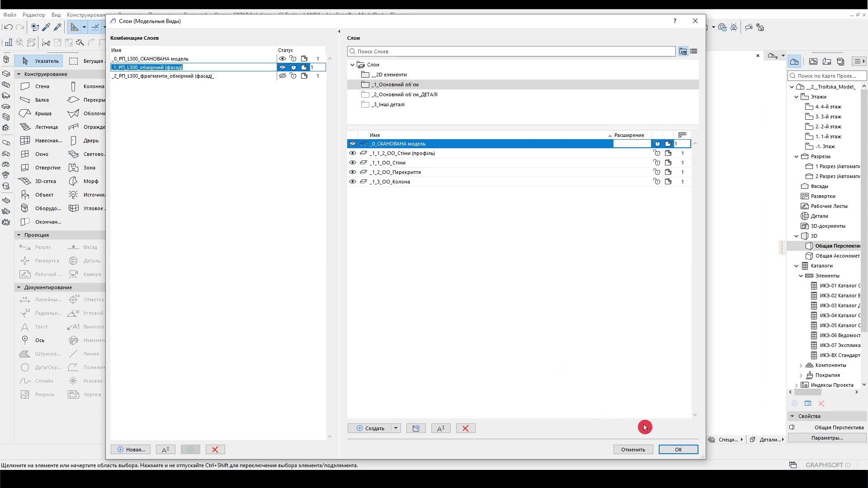
left_click(680, 452)
Step: Create a root-level building materials folder named "_1_РП_L300_обмірний (фасад)_проєктний", reusing the copied name
left_click(482, 42)
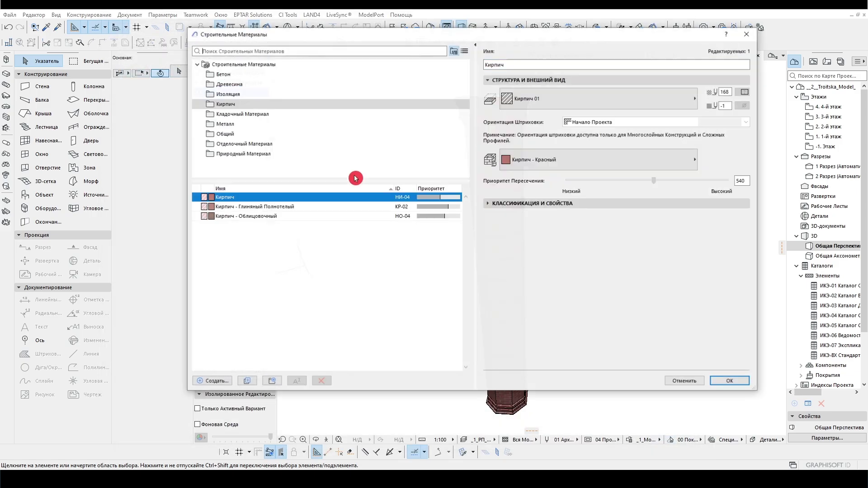
left_click(224, 65)
left_click(293, 373)
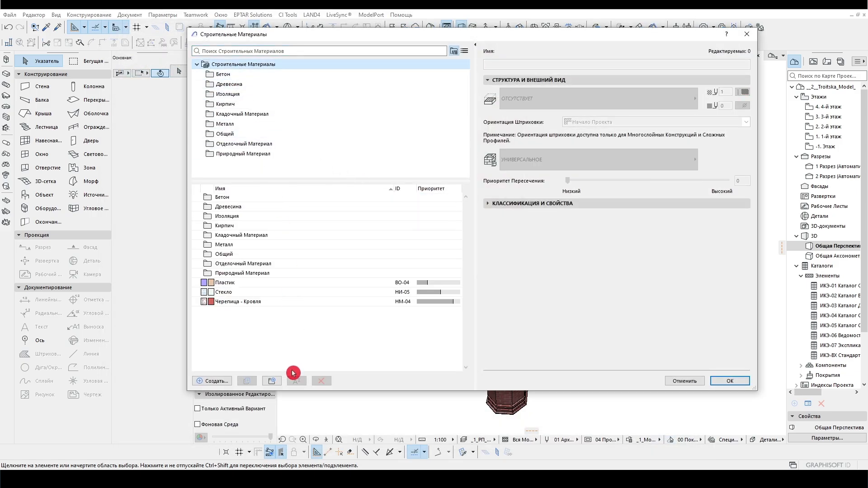
left_click(271, 383)
key("ctrl+v")
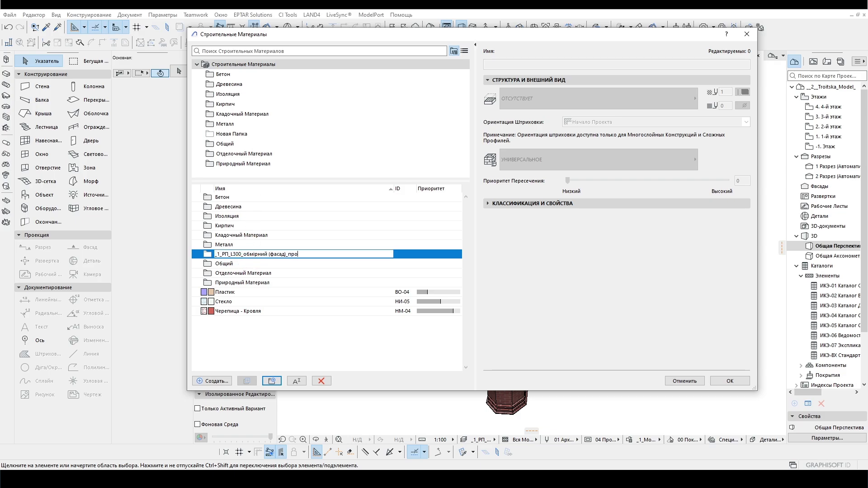
left_click(410, 351)
Step: Create a building material in the new folder as a duplicate of Кирпич and rename it _ЦЕГЛА_Черепашник
left_click(251, 78)
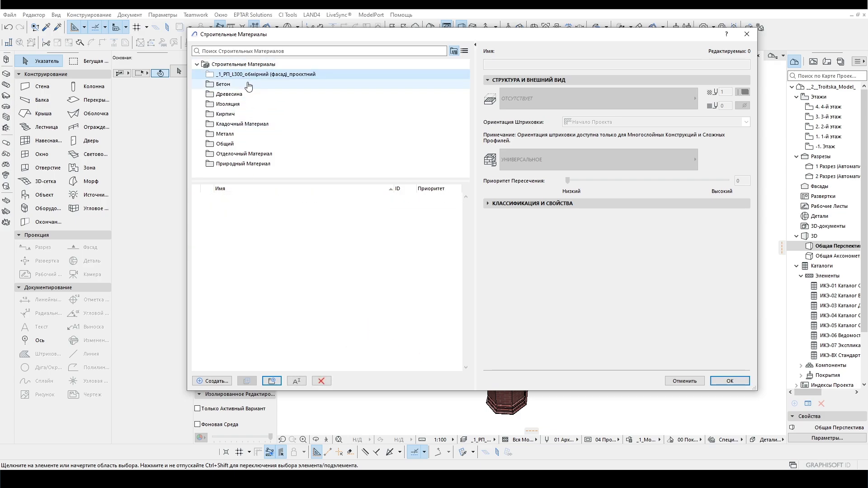
left_click(212, 381)
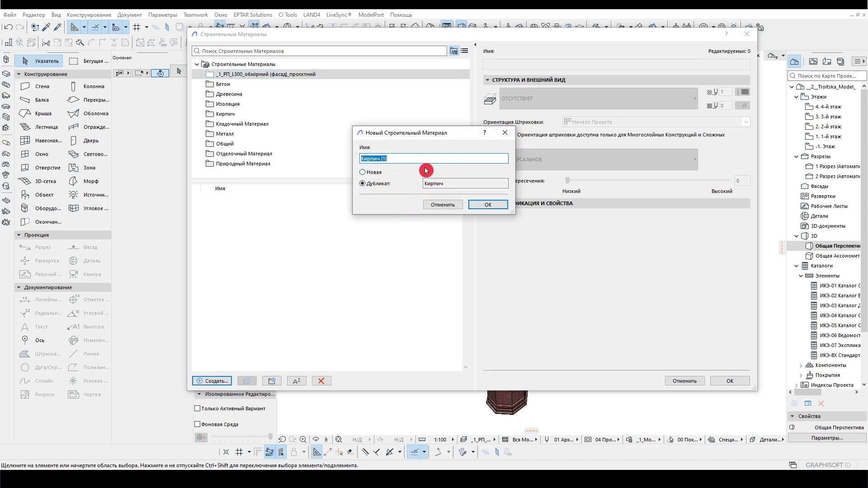
left_click(487, 204)
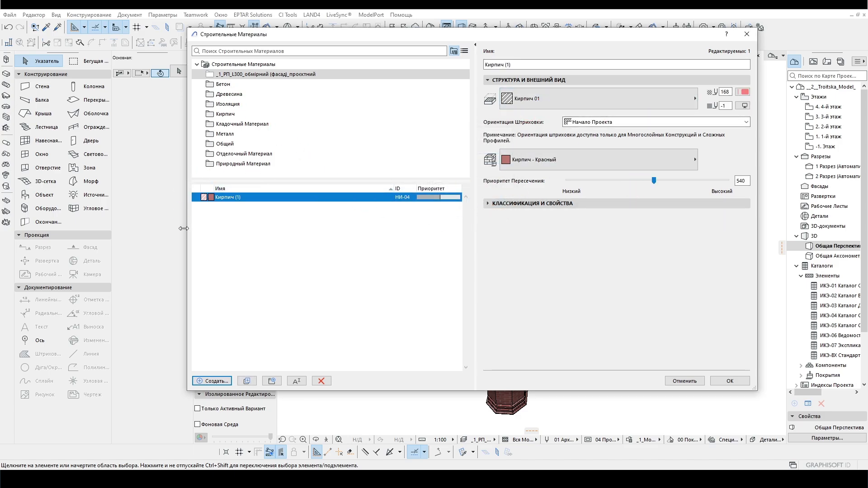
left_click(232, 198)
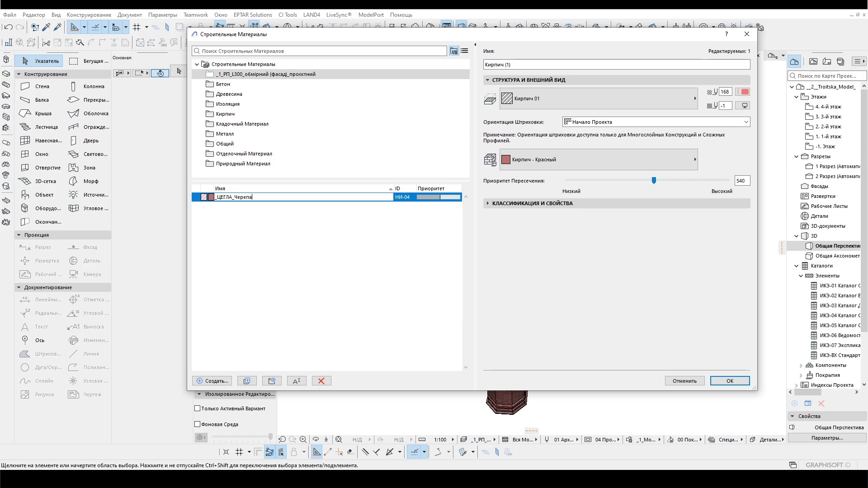
type("!")
key("Return")
left_click(556, 105)
left_click(568, 107)
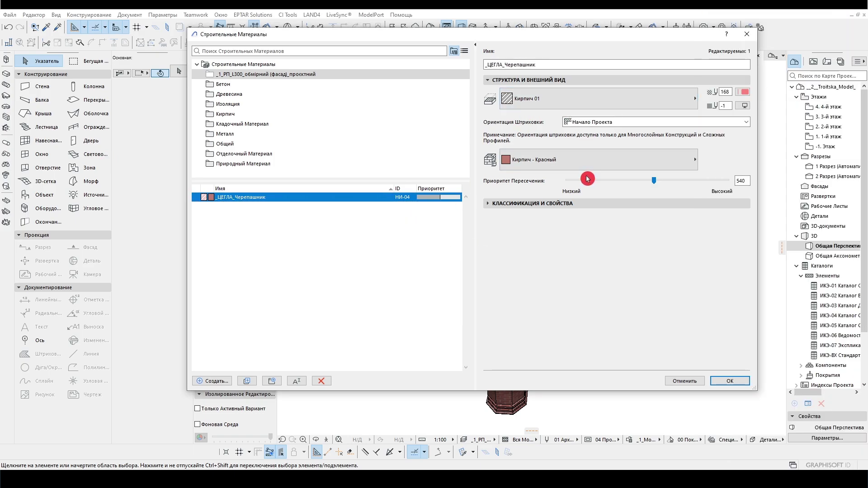
left_click(554, 98)
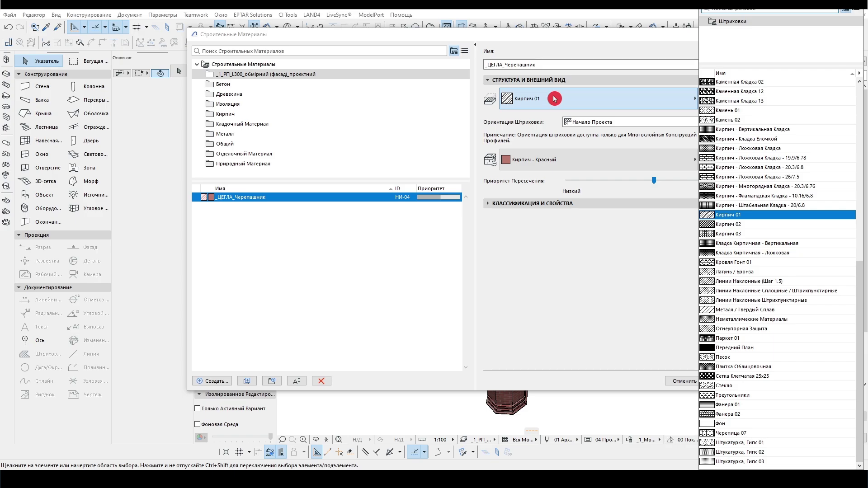
left_click(555, 98)
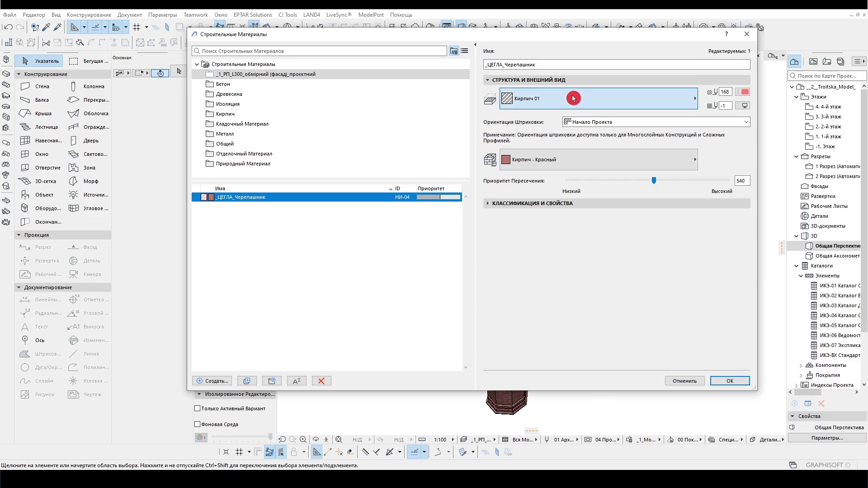
left_click(545, 98)
left_click(564, 99)
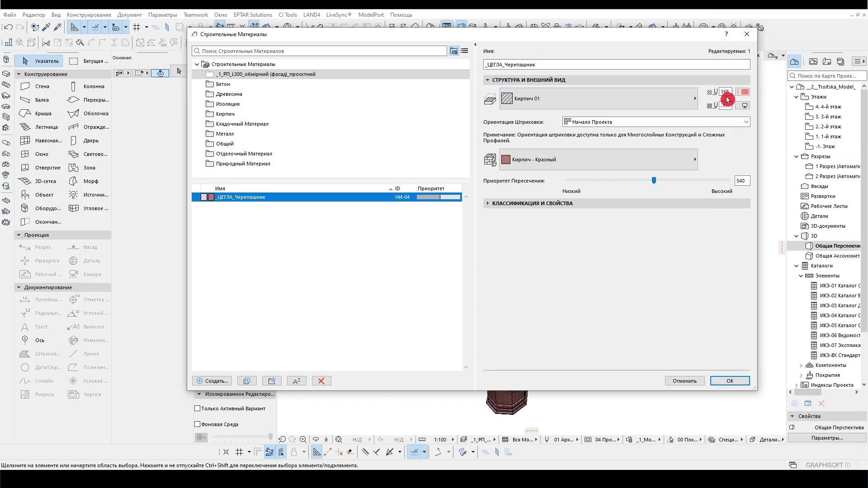
Step: Set the _ЦЕГЛА_Черепашник building material's cut fill foreground pen to 120 and background pen to 102
left_click(743, 93)
left_click(744, 150)
left_click(743, 105)
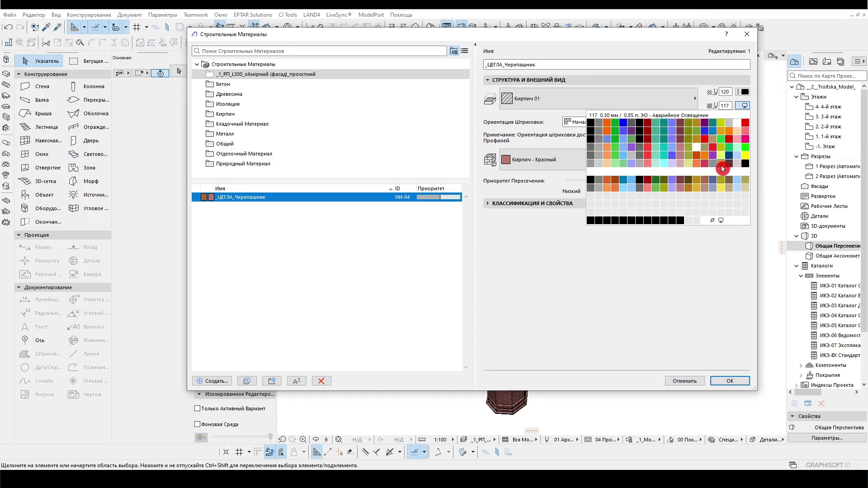
left_click(598, 168)
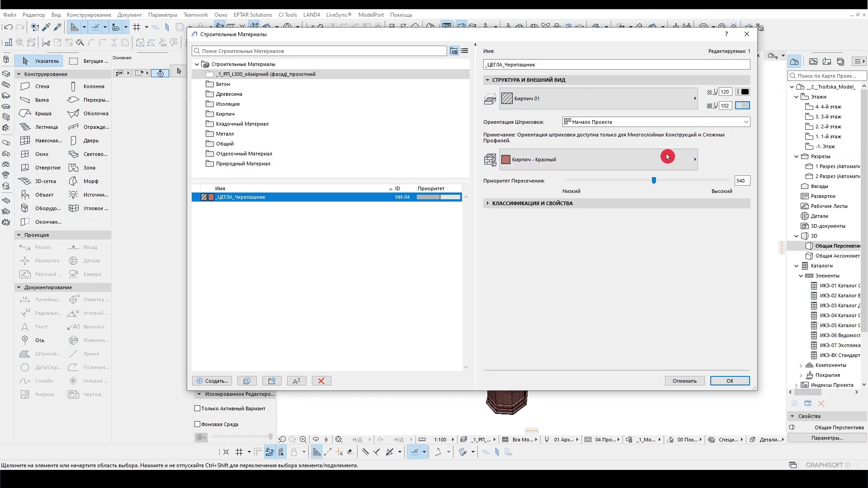
left_click(541, 162)
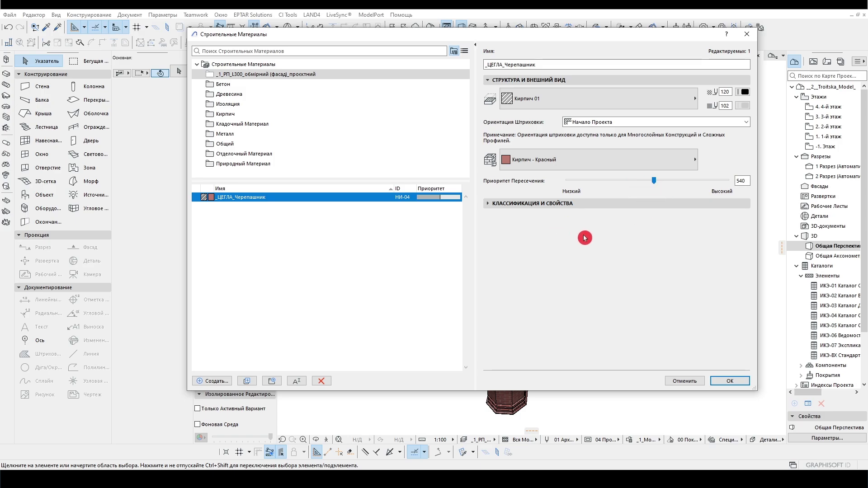
left_click(731, 382)
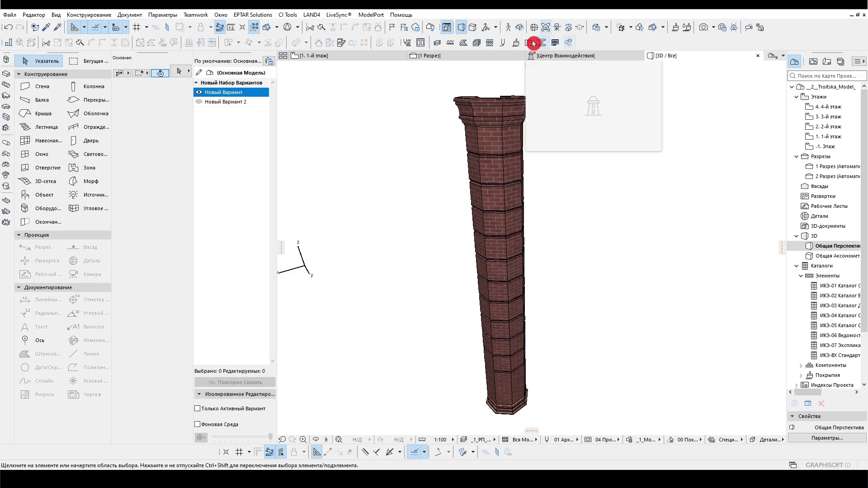
left_click(515, 46)
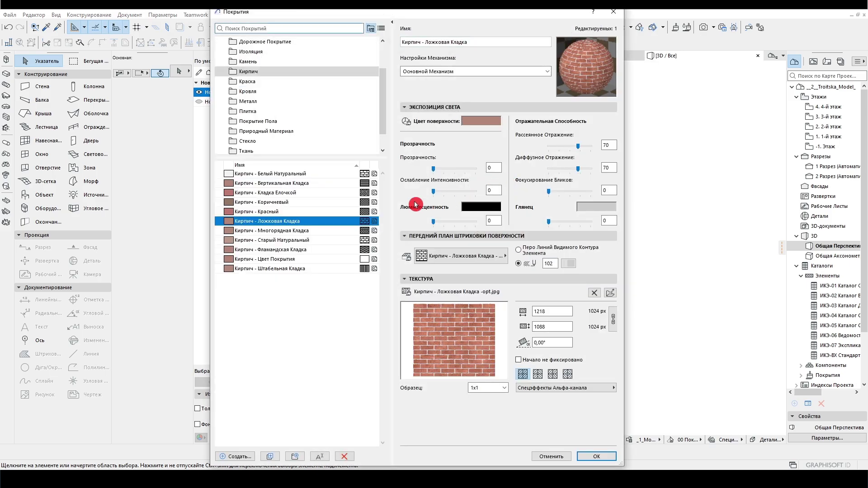
scroll(275, 82, "down", 1)
scroll(278, 82, "up", 3)
left_click(246, 41)
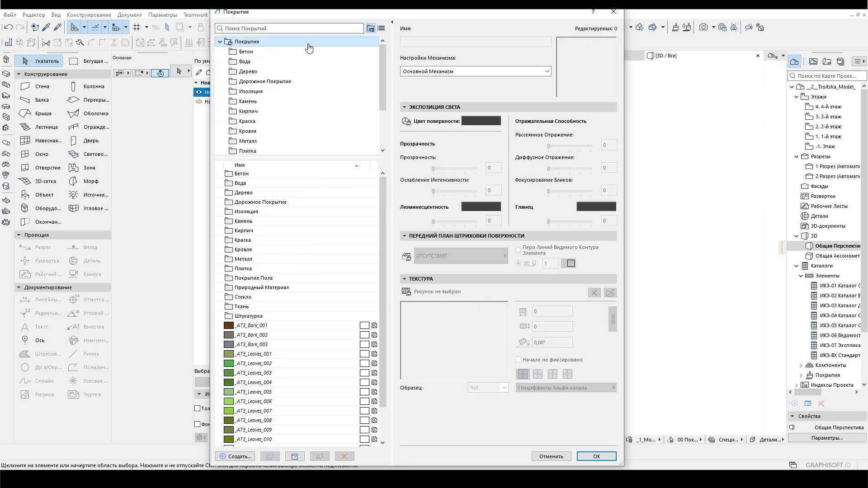
left_click(618, 14)
Step: Copy the name of the custom building materials folder _1_РП_L300_обмірний (фасад)_проєктний
left_click(481, 44)
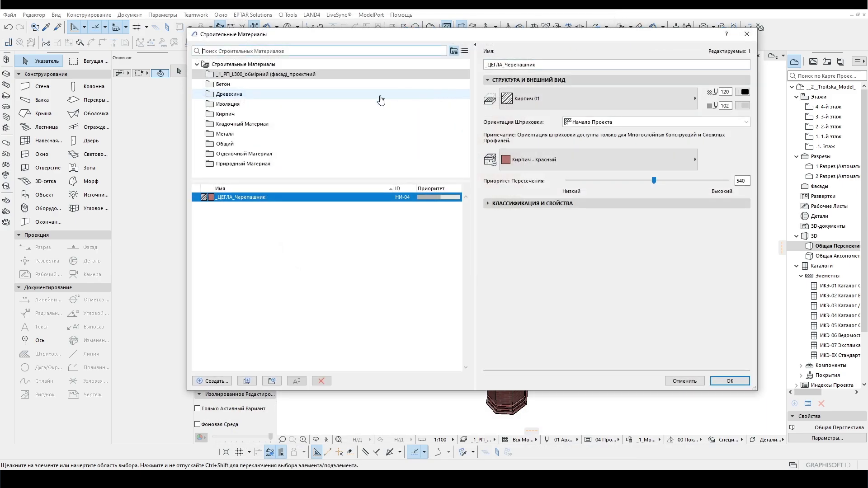
left_click(296, 381)
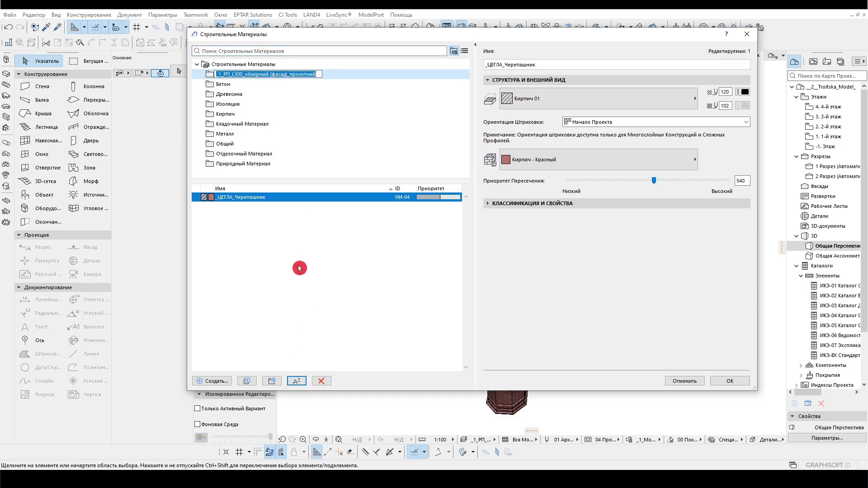
left_click(729, 381)
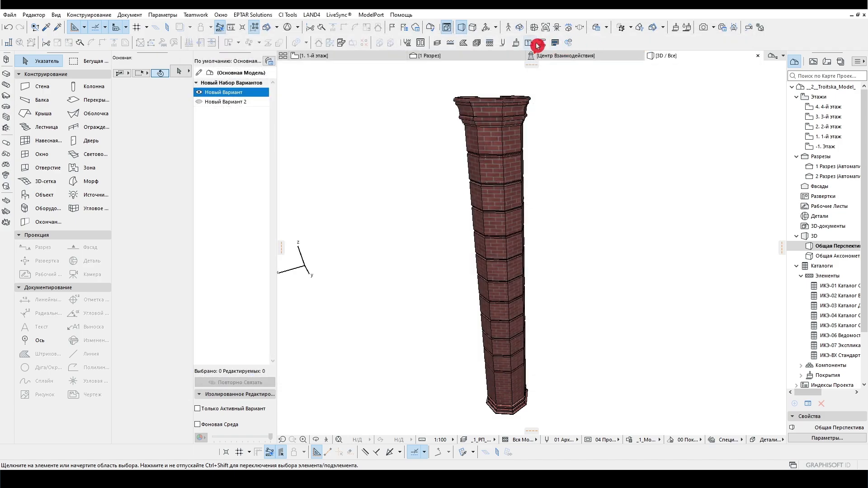
Step: Create a root-level surfaces folder named "_1_РП_L300_обмірний (фасад)_проєктний", reusing the copied name
left_click(511, 47)
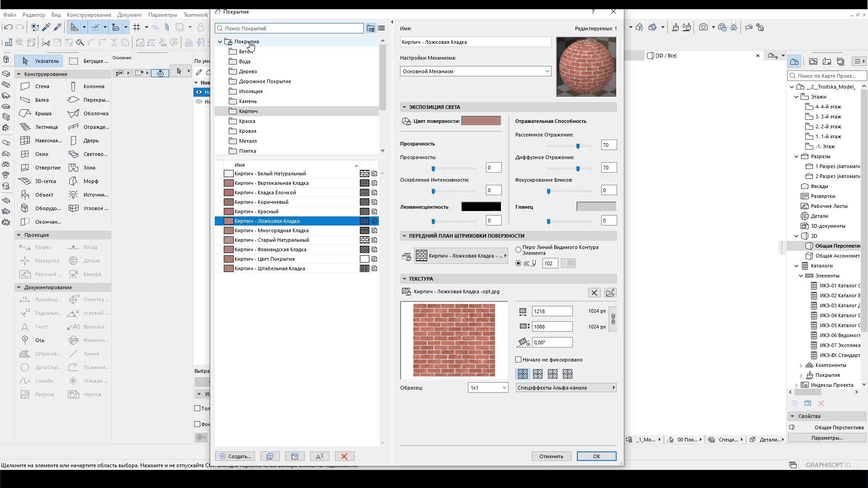
left_click(246, 42)
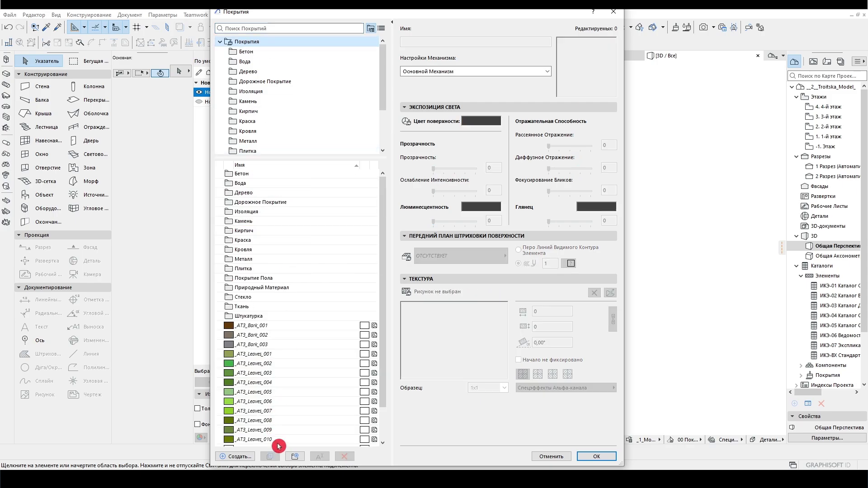
left_click(295, 456)
type("_1_РП_L300_обмірний (фасад)_проектний")
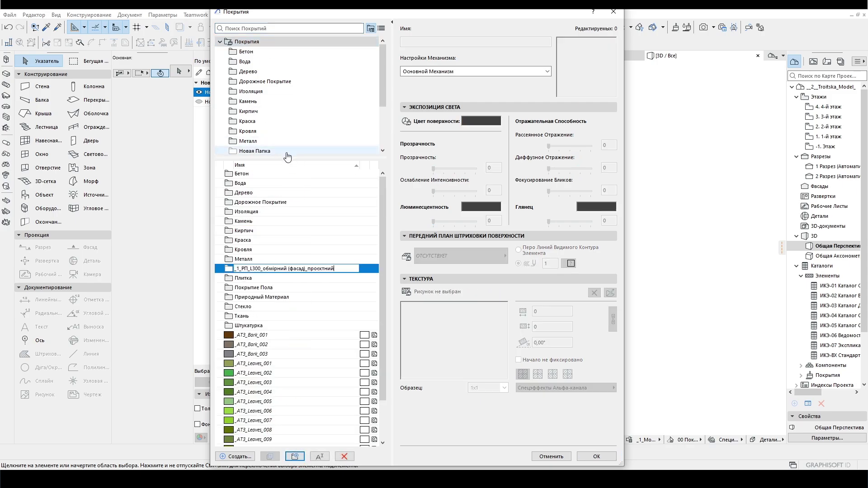
key("Return")
left_click(271, 52)
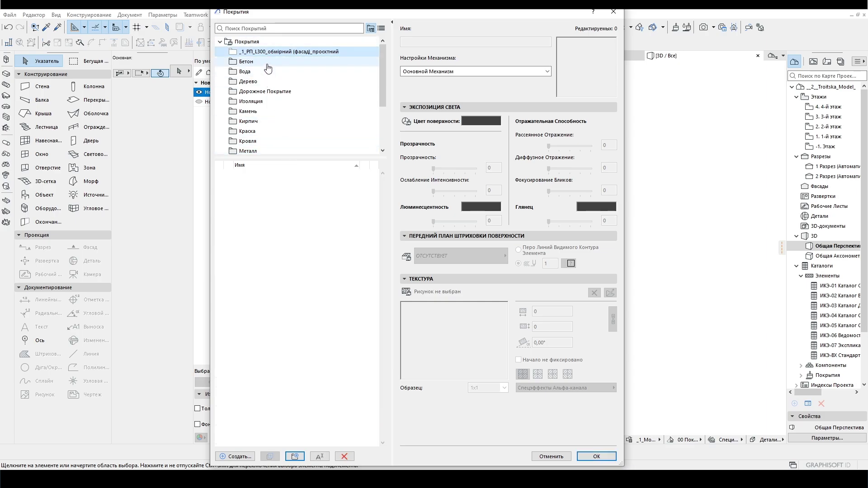
Step: Duplicate the surface Кирпич - Коричневый and move the copy into the _1_РП_L300_обмірний (фасад)_проєктний folder
left_click(255, 81)
left_click(252, 113)
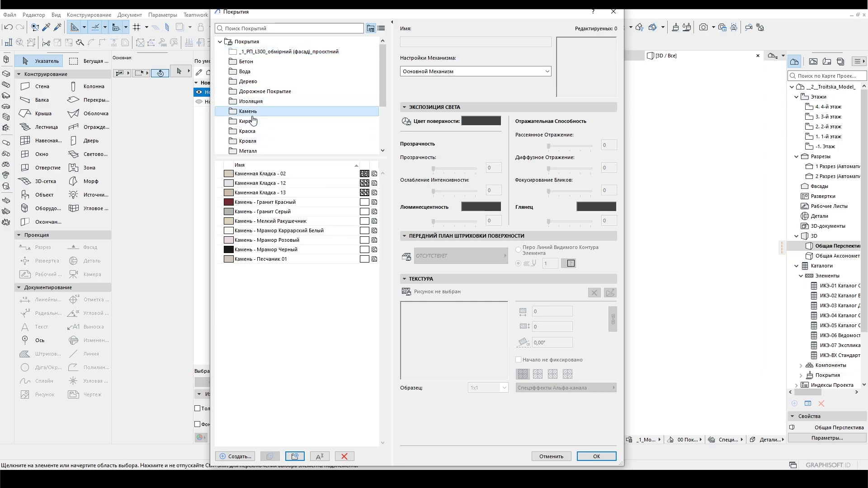
left_click(253, 121)
left_click(269, 202)
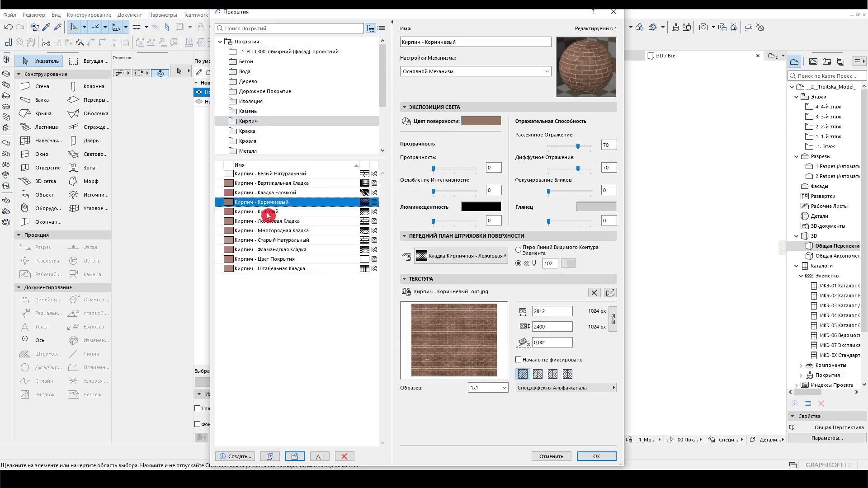
left_click(269, 212)
left_click(271, 203)
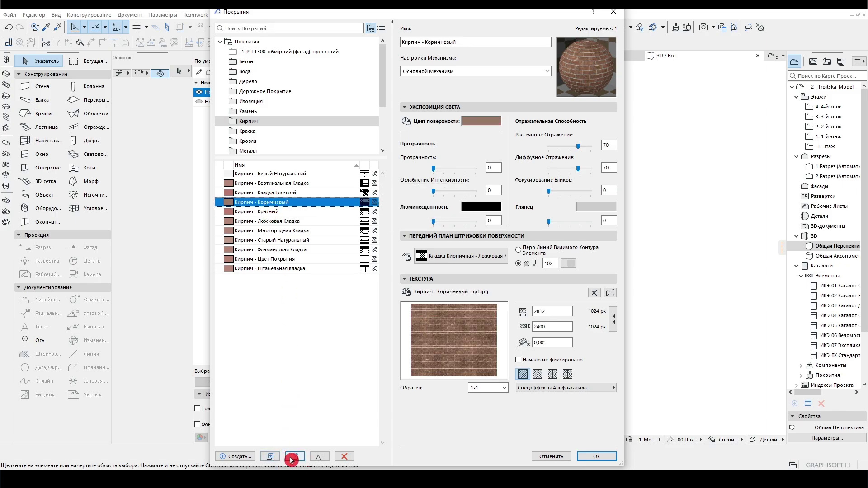
left_click(271, 457)
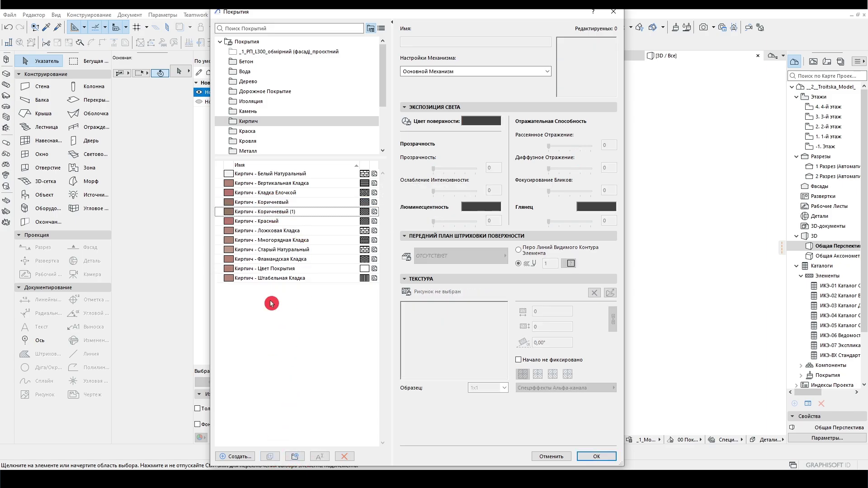
left_click_drag(273, 212, 262, 53)
left_click(263, 174)
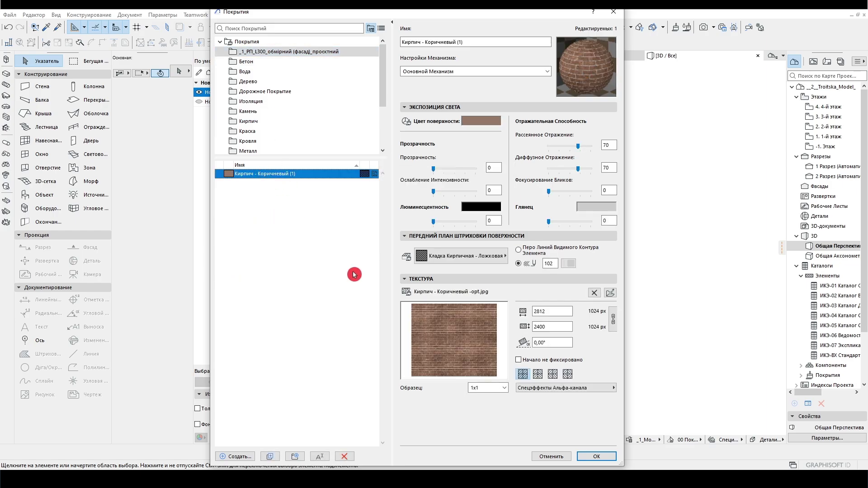
left_click(592, 457)
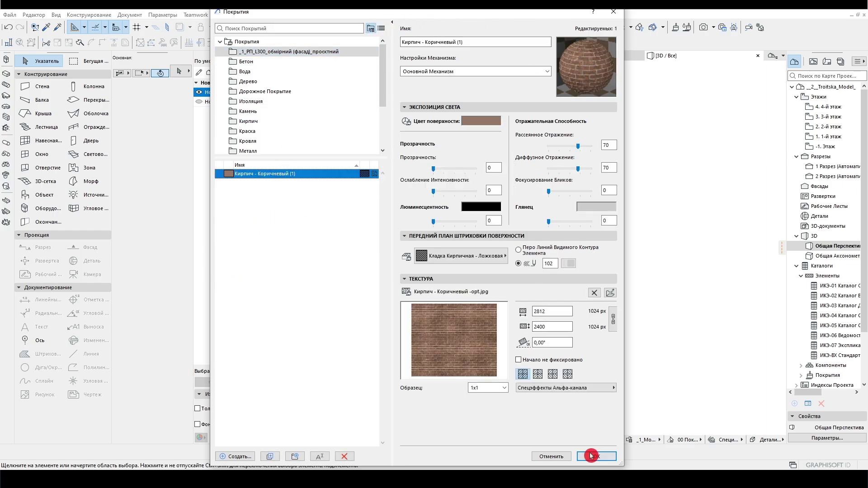
Step: Rename the duplicated surface _ЦЕГЛА_Черепашник, copying the name from the custom building material
left_click(477, 47)
left_click(273, 197)
key("ctrl+c")
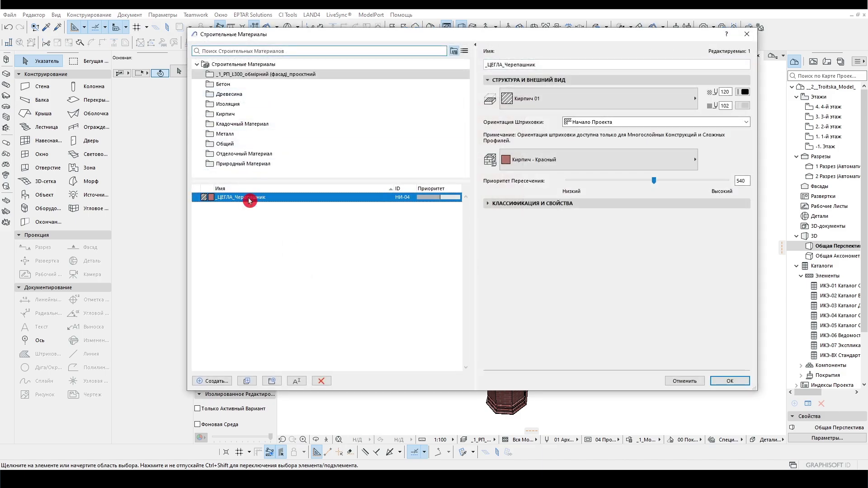
left_click(733, 383)
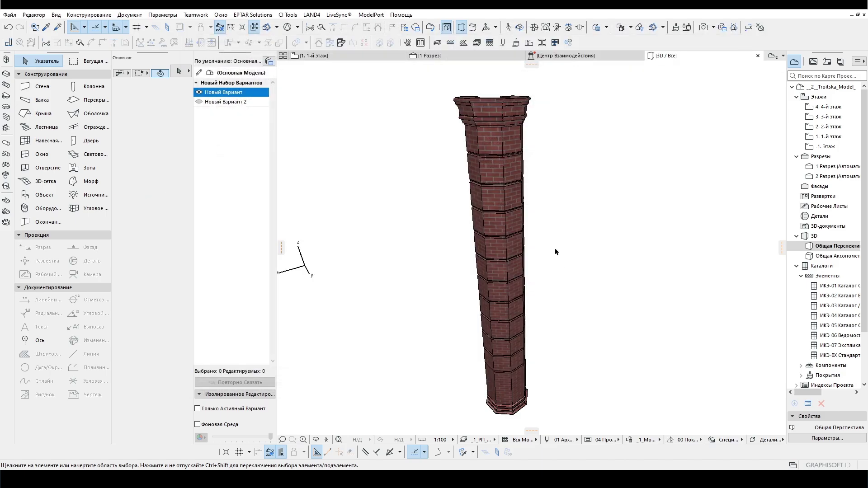
left_click(533, 44)
left_click(274, 177)
key("ctrl+v")
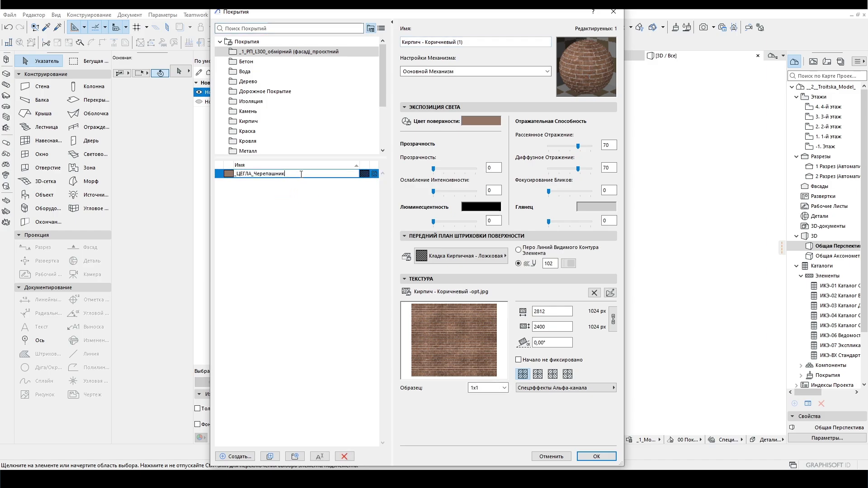
left_click(301, 175)
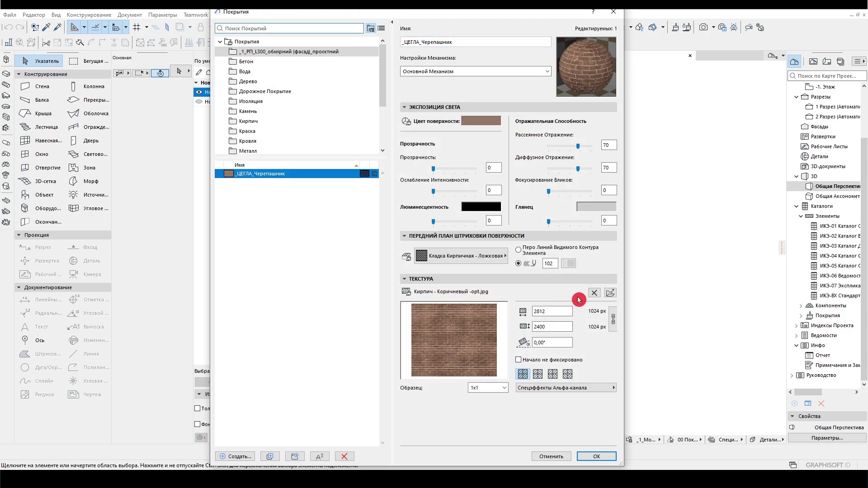
Step: Add 769_brick.jpg to the embedded library as the _ЦЕГЛА_Черепашник surface's texture and lock the image's original proportions
left_click(609, 293)
left_click(335, 26)
left_click(320, 122)
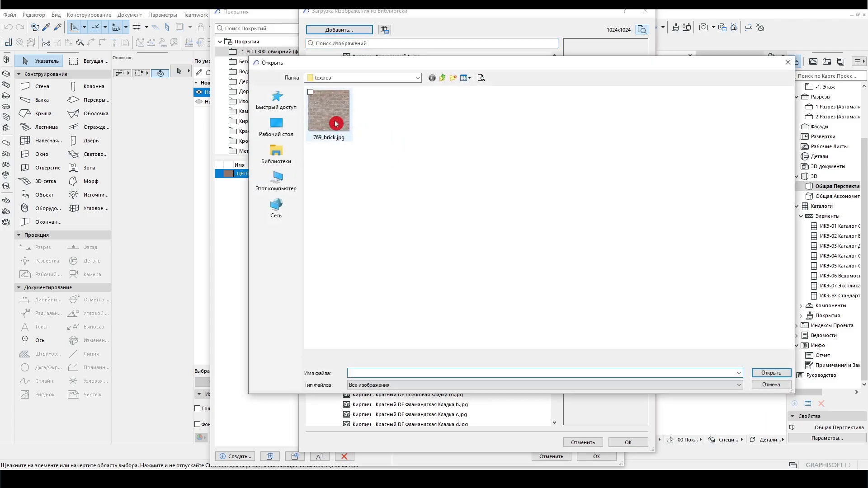
left_click(770, 374)
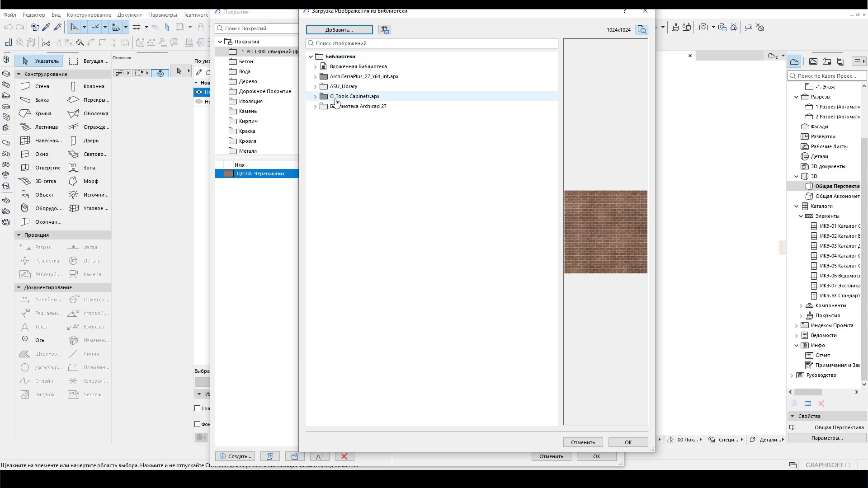
left_click(315, 68)
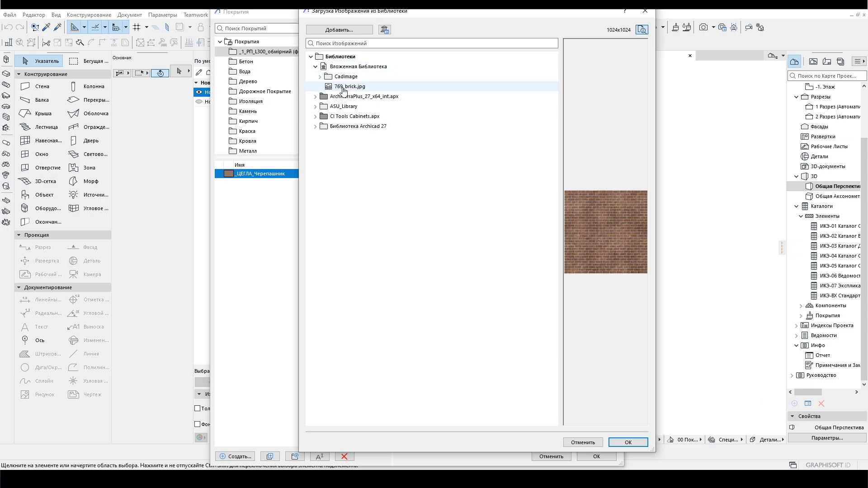
left_click(350, 87)
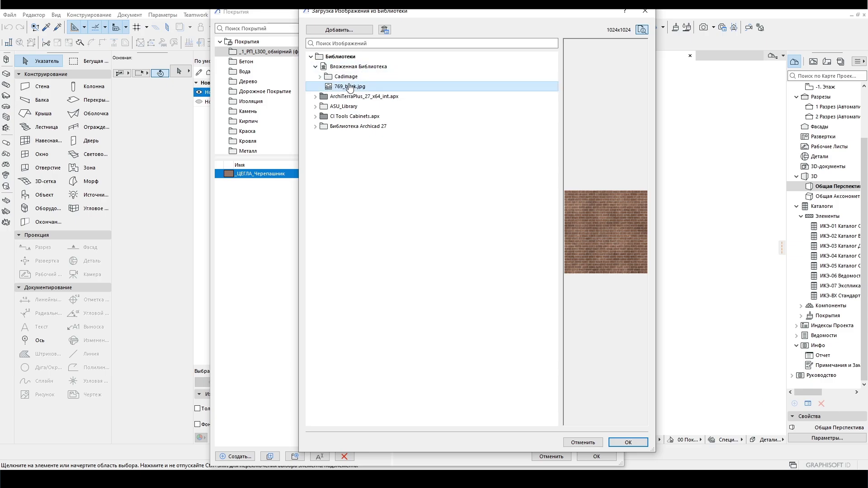
left_click(627, 445)
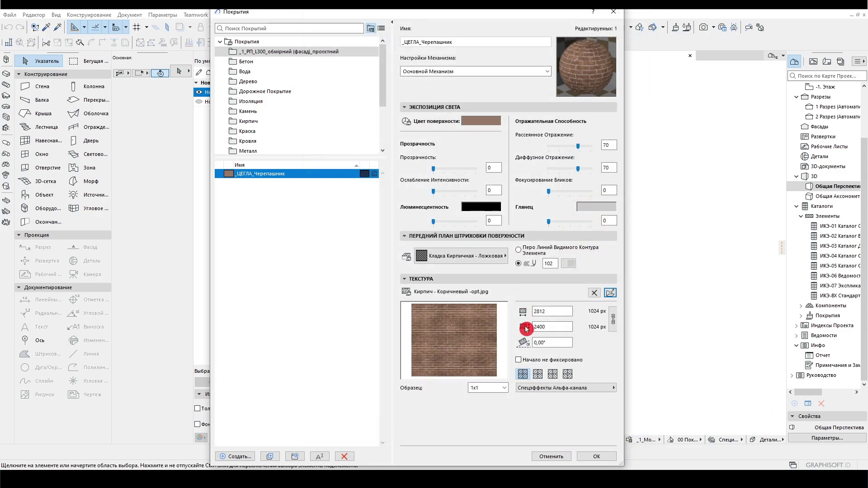
left_click(613, 327)
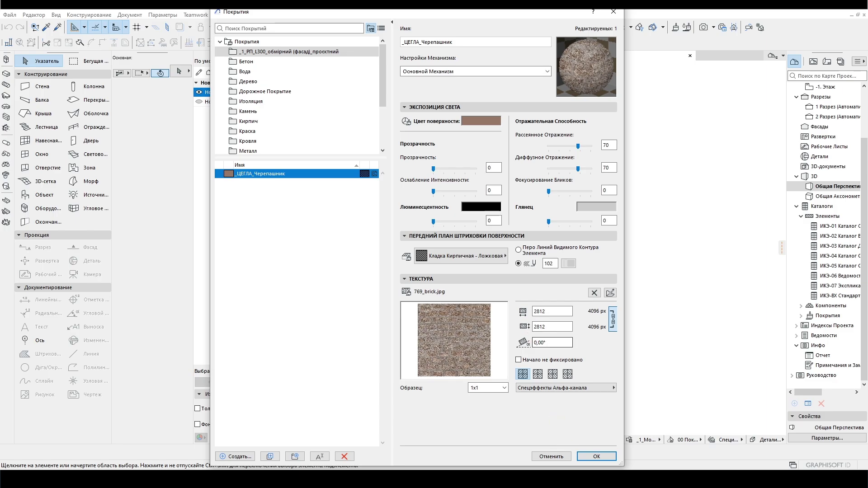
left_click(596, 457)
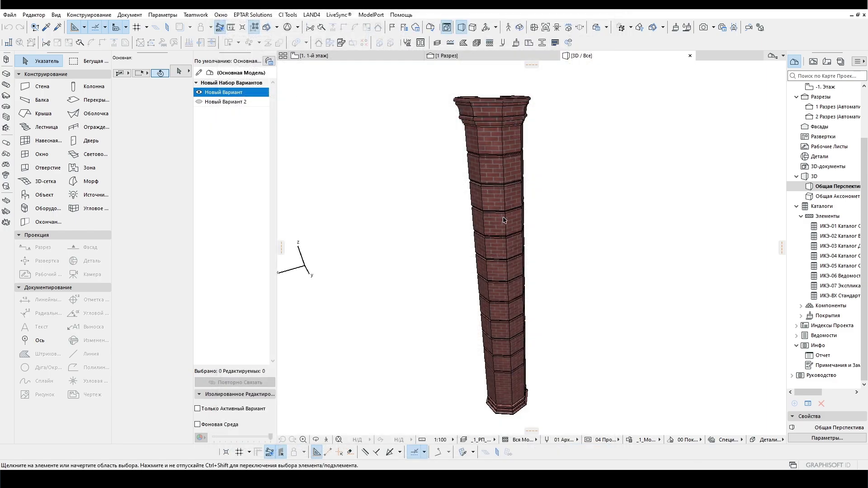
Step: Assign the _ЦЕГЛА_Черепашник surface from the custom folder to the building material of the same name
left_click(476, 44)
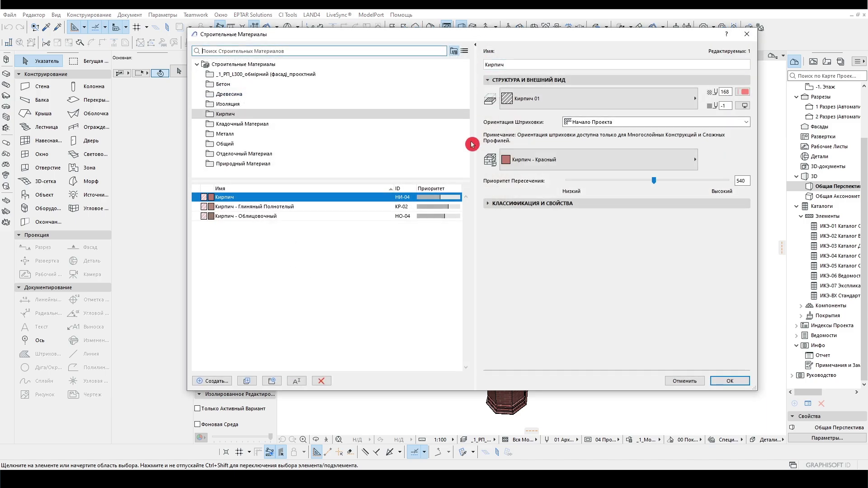
left_click(237, 76)
left_click(248, 197)
left_click(622, 166)
scroll(750, 212, "up", 5)
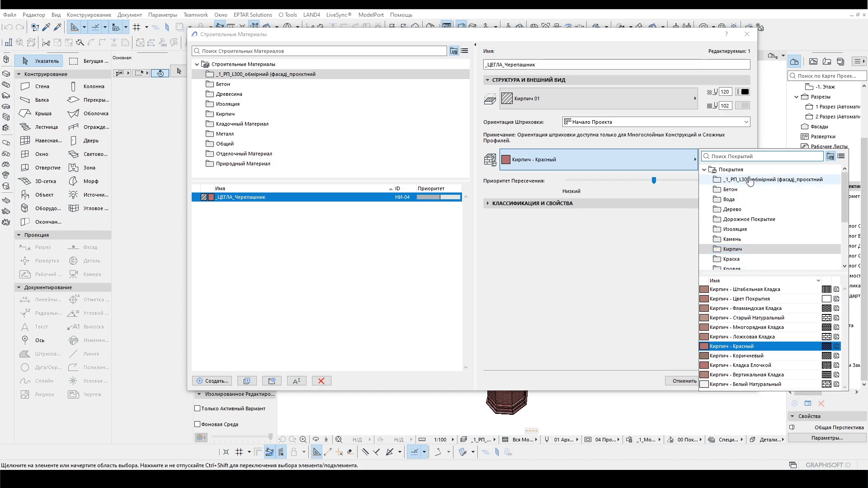
left_click(764, 179)
left_click(739, 293)
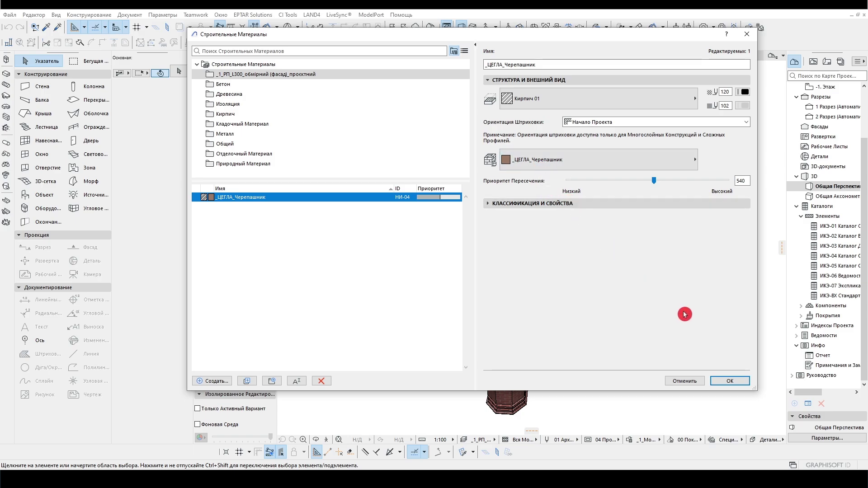
left_click(727, 381)
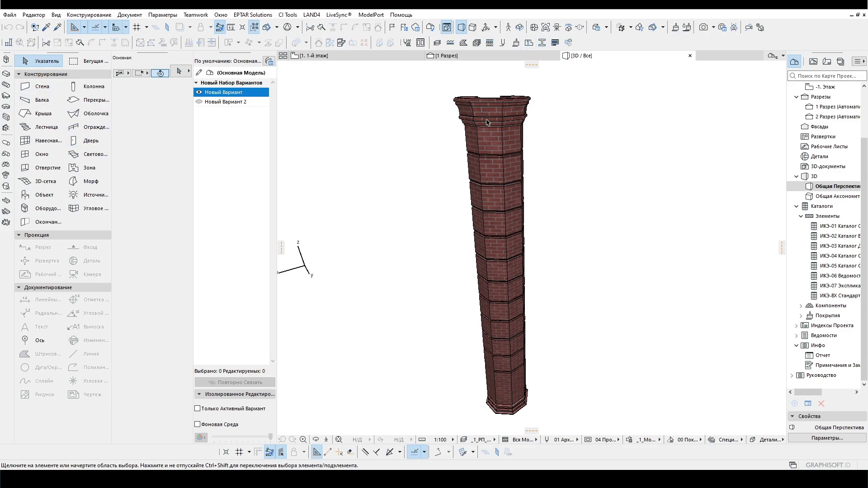
Step: Select a tower wall in the 3D view and open its profile _1_Профіль стіни_руст_1-й поверх for editing
left_click(362, 56)
left_click(567, 56)
left_click(501, 141)
right_click(501, 141)
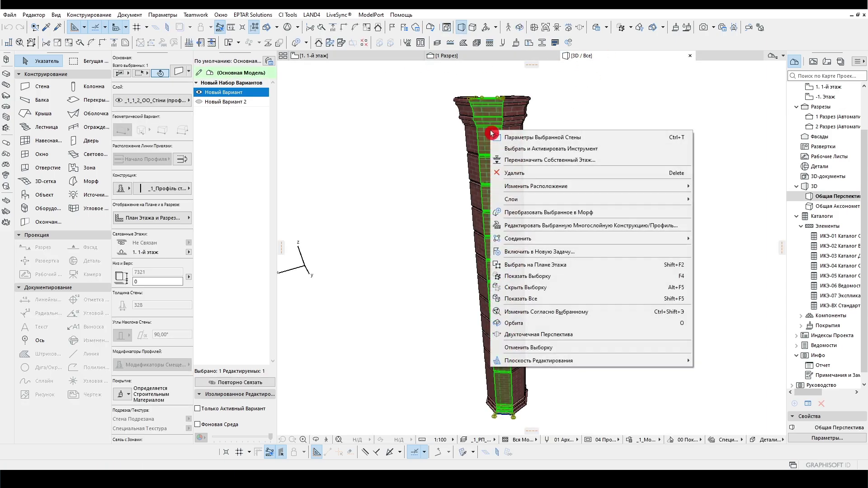
left_click(509, 226)
left_click(377, 84)
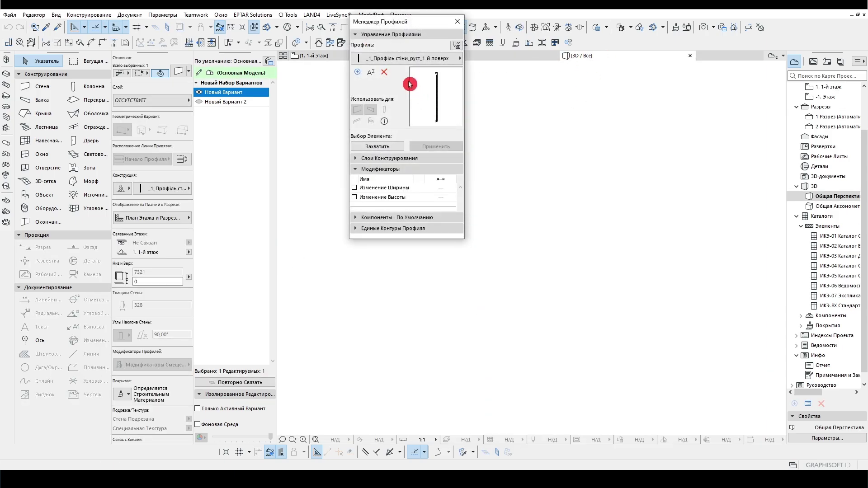
Step: Assign the _ЦЕГЛА_Черепашник building material to the profile's fill, save the profile and close the profile editor
left_click(539, 93)
scroll(539, 92, "up", 3)
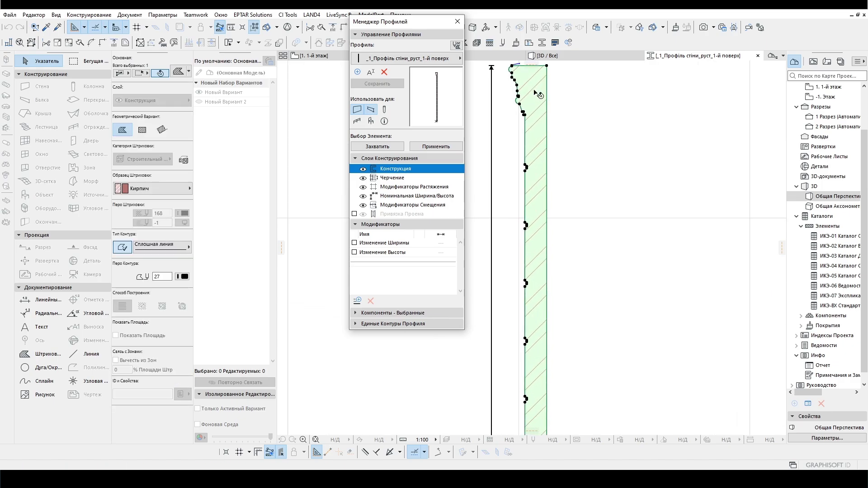
left_click(146, 188)
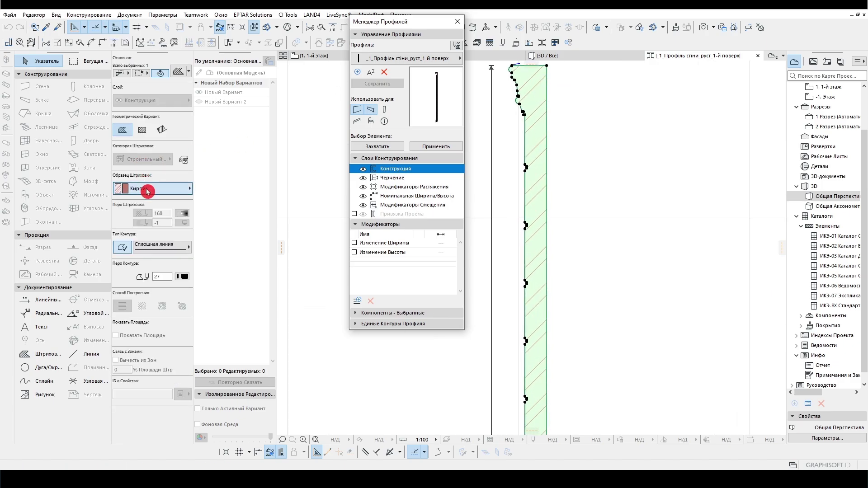
left_click(254, 217)
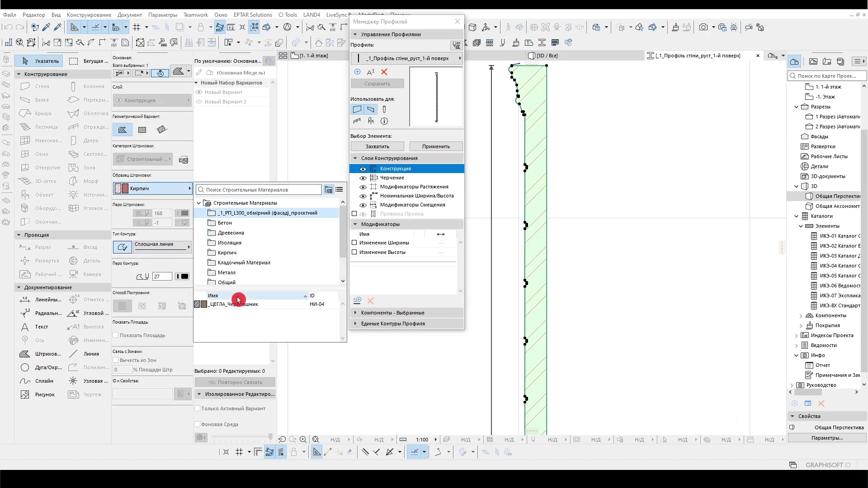
left_click(232, 304)
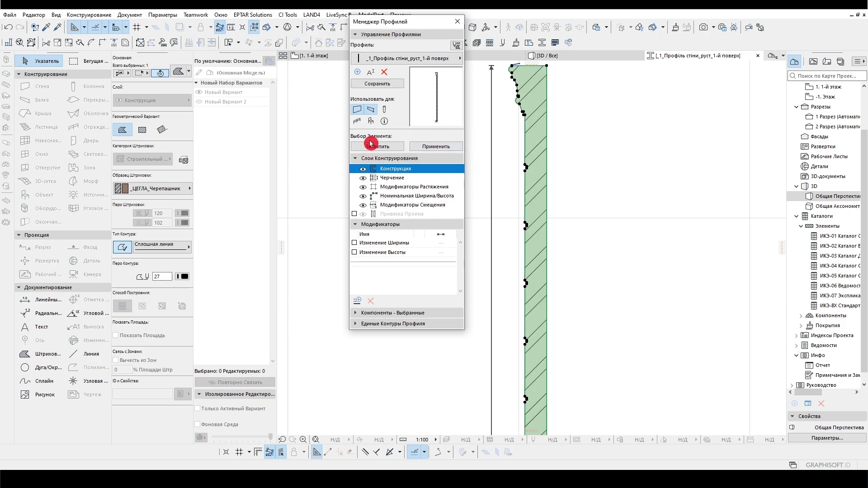
left_click(377, 83)
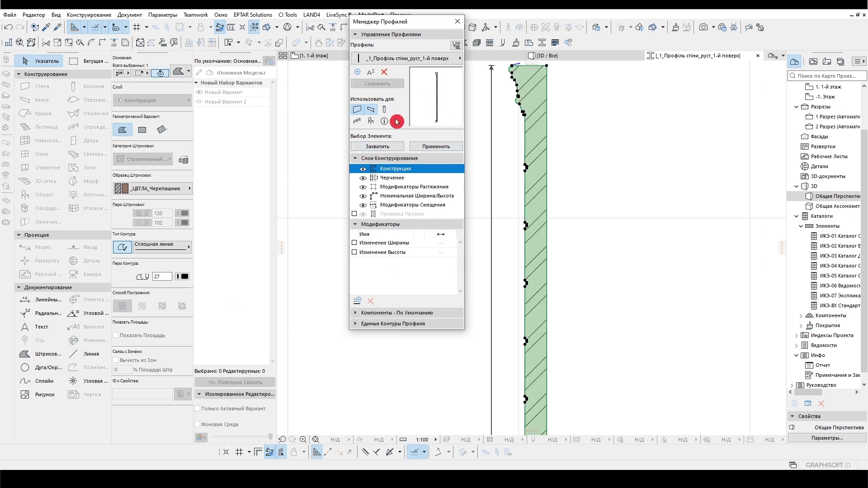
left_click(458, 23)
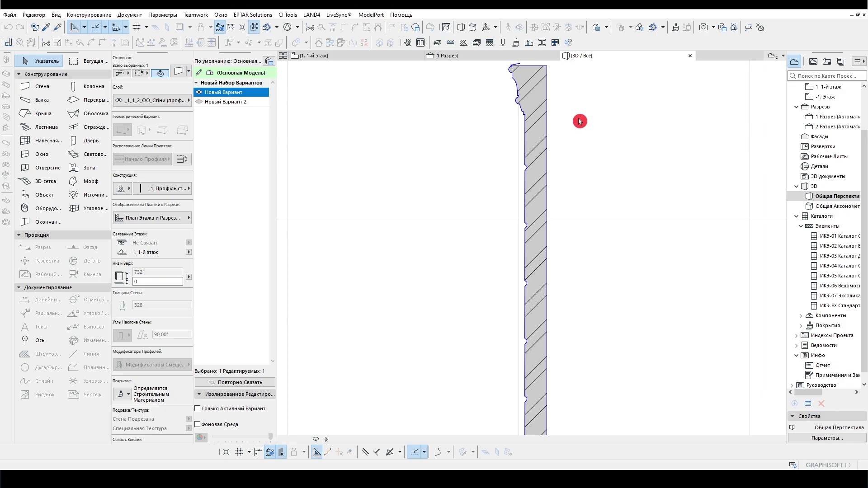
Step: Examine how the new brick material looks on the tower walls in the 3D view
left_click(579, 166)
scroll(530, 179, "up", 4)
scroll(528, 180, "down", 4)
middle_click_drag(519, 183, 495, 201, "shift")
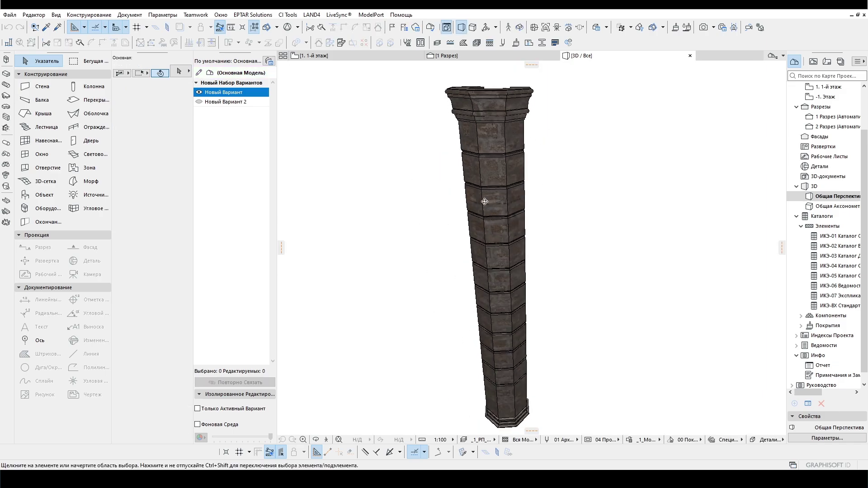
left_click(829, 438)
left_click_drag(256, 252, 337, 106)
left_click(461, 264)
scroll(496, 201, "up", 6)
middle_click_drag(449, 221, 534, 202, "shift")
scroll(521, 223, "down", 1)
scroll(537, 206, "down", 5)
scroll(537, 179, "up", 5)
Step: Open section 1 Разрез and bring up its settings
left_click(455, 59)
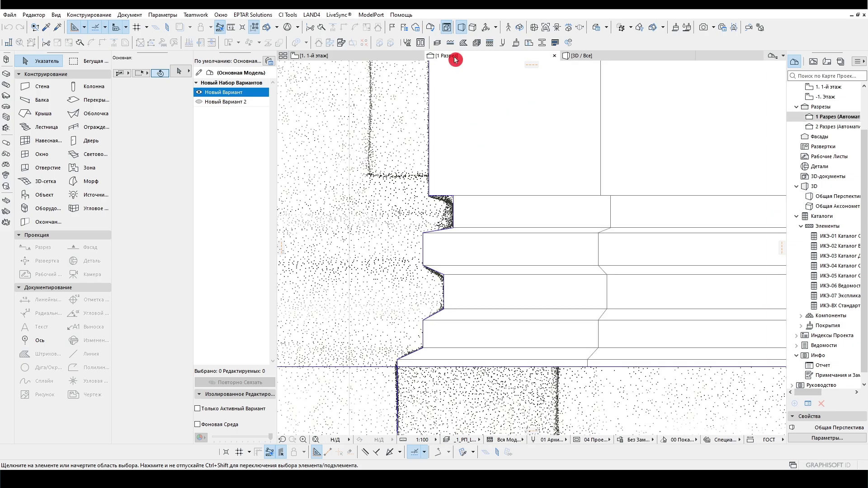
scroll(480, 291, "down", 10)
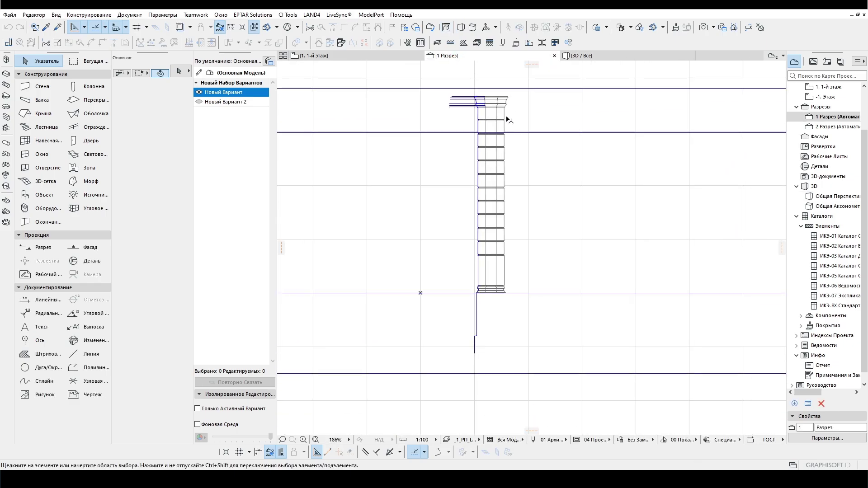
scroll(550, 132, "up", 6)
middle_click_drag(436, 113, 527, 250)
scroll(571, 239, "down", 6)
scroll(660, 185, "up", 3)
scroll(381, 228, "up", 5)
scroll(435, 175, "down", 4)
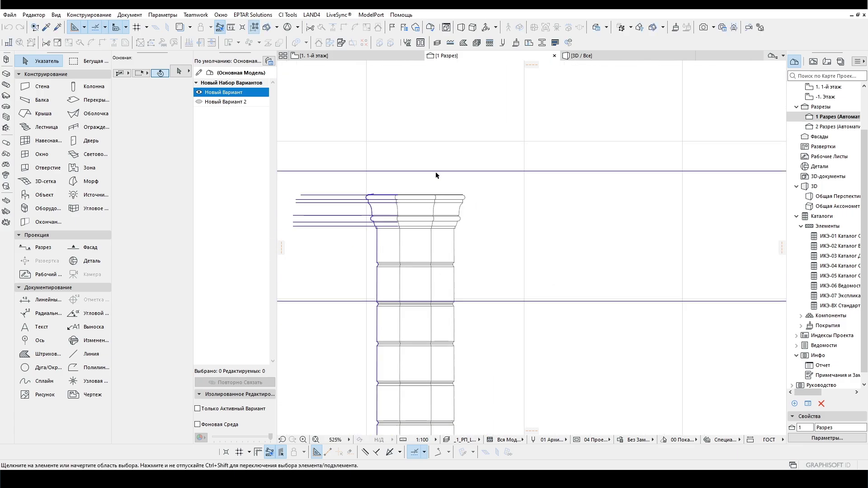
left_click(836, 439)
double_click(562, 174)
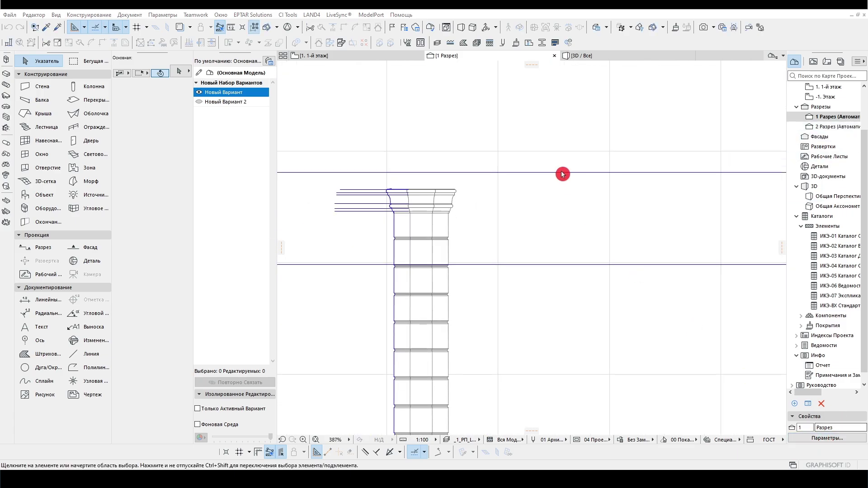
Step: Set the section's cut fill display to Покрытие - Цветная Штриховка, без Затенения
left_click(348, 39)
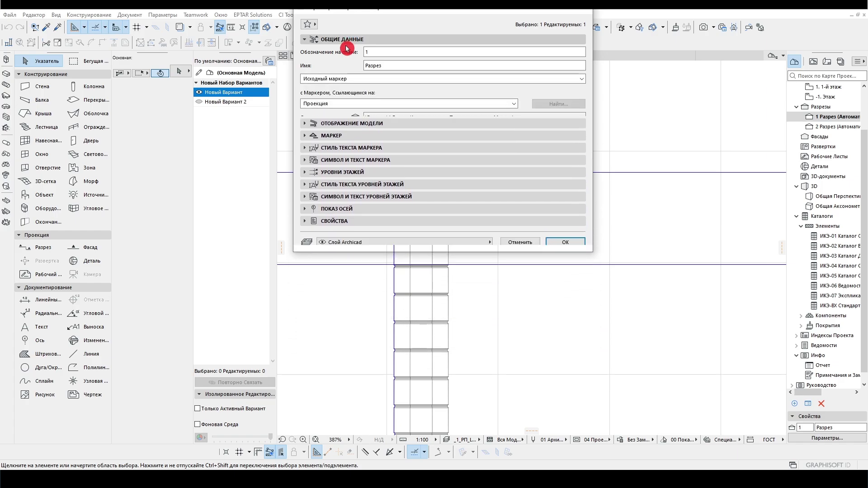
left_click(348, 40)
left_click(340, 51)
left_click(564, 74)
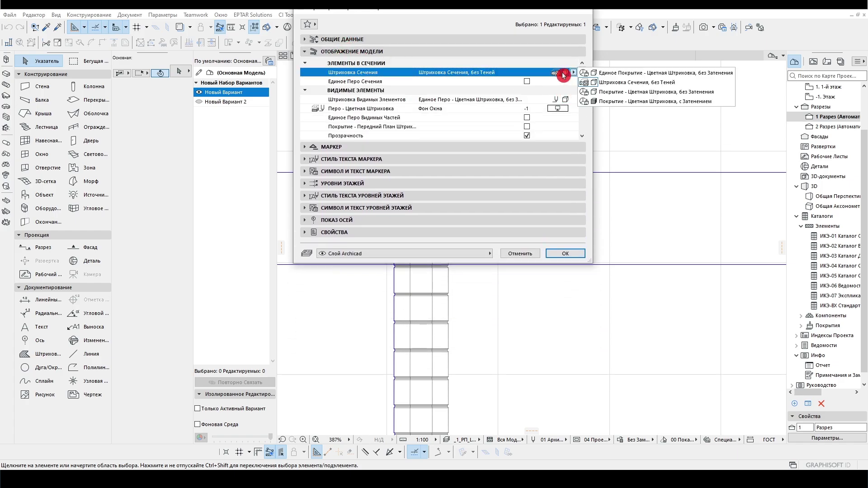
left_click(631, 96)
Step: Set the fill of visible elements to Покрытие - Штриховка Текстуры, без Затенения and apply the section settings
left_click(566, 104)
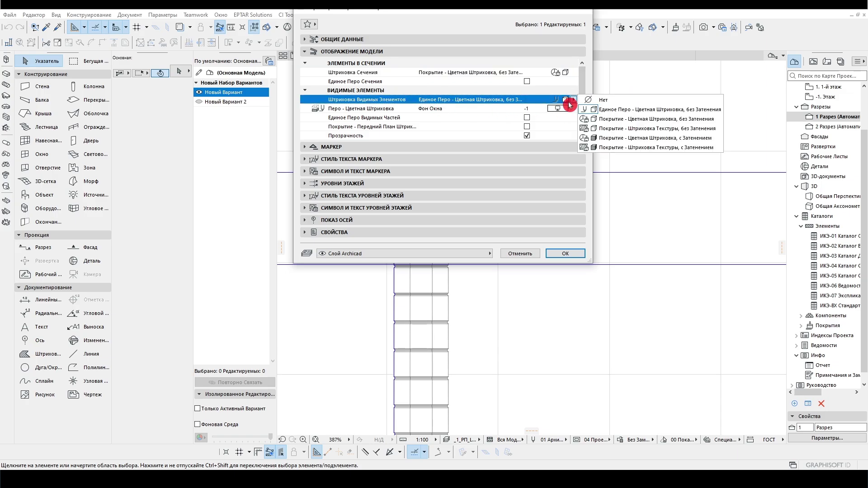
left_click(657, 129)
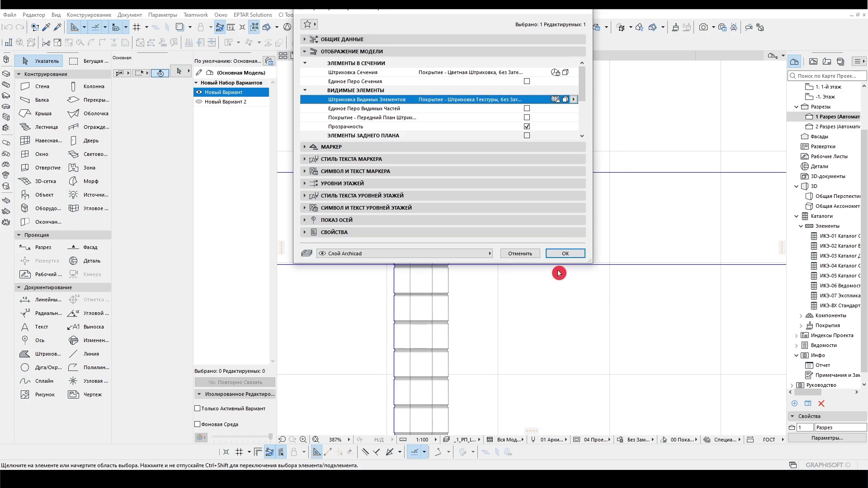
left_click(560, 254)
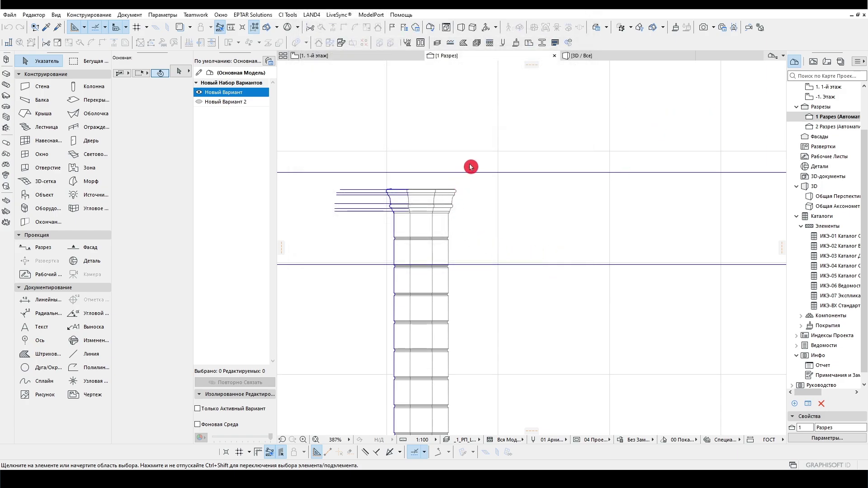
Step: Examine the brick texture's scale and appearance along the tower in section 1
scroll(435, 283, "up", 4)
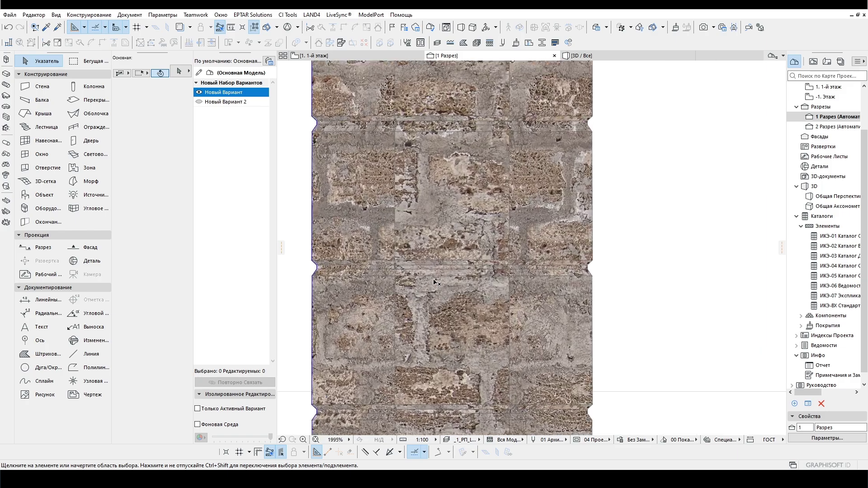
scroll(435, 284, "down", 10)
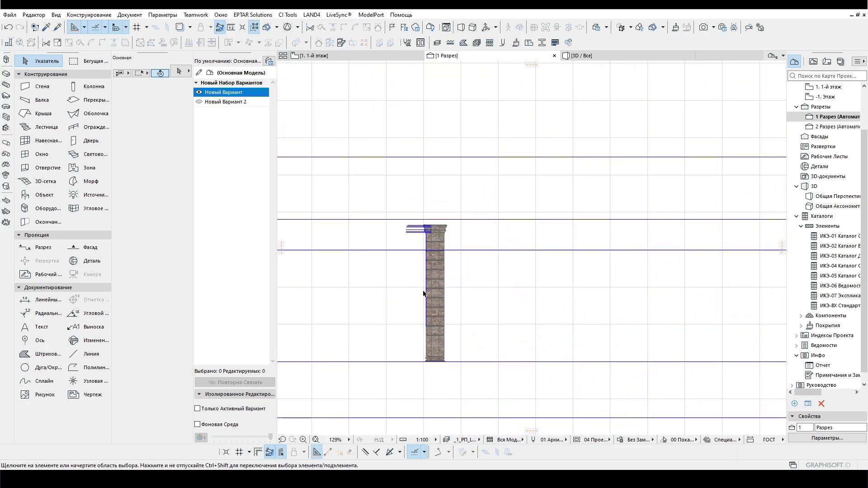
scroll(423, 293, "up", 3)
scroll(448, 267, "down", 2)
middle_click_drag(458, 357, 474, 258)
scroll(475, 199, "up", 4)
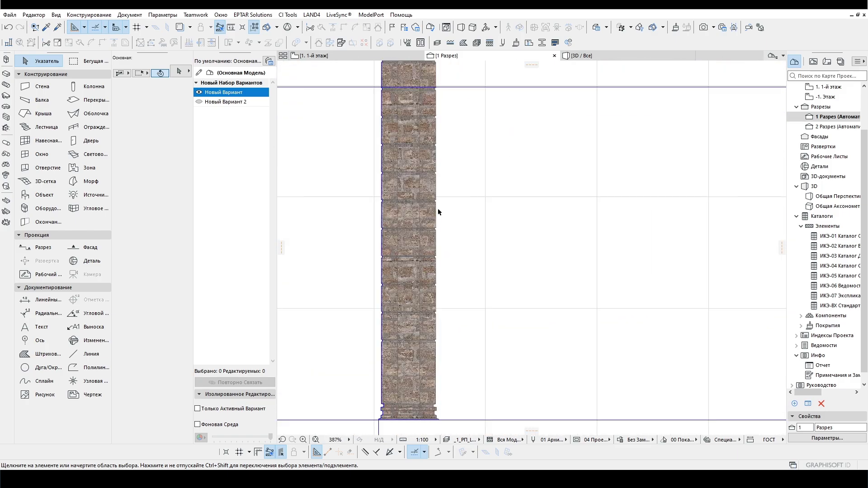
scroll(438, 204, "up", 3)
scroll(445, 226, "down", 5)
scroll(458, 296, "up", 6)
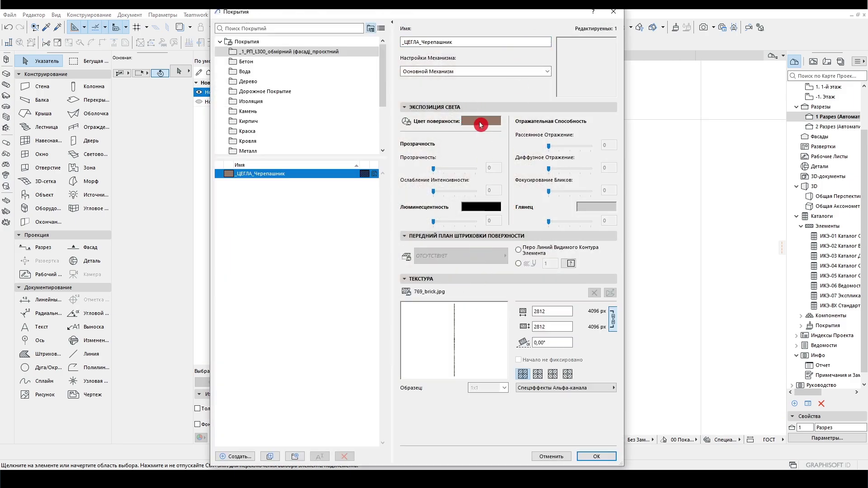
Step: Set the _ЦЕГЛА_Черепашник surface colour to RGB 179, 167, 155 and its texture width to 3000
left_click(485, 122)
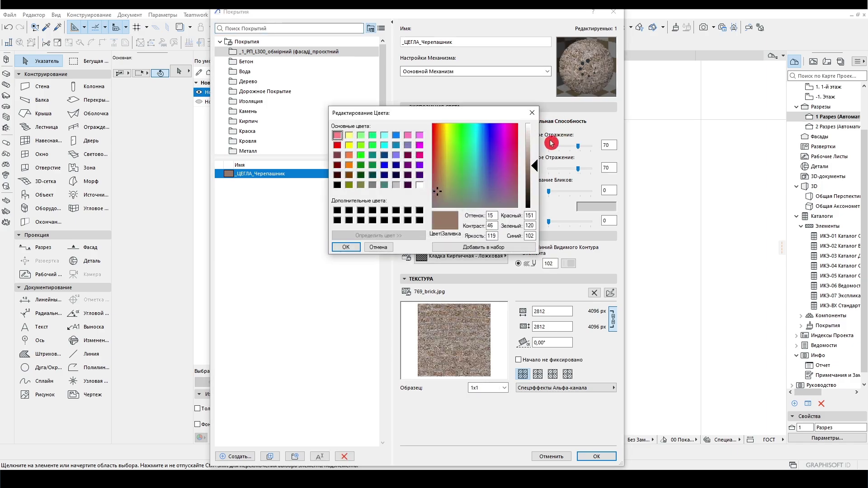
left_click_drag(537, 167, 534, 154)
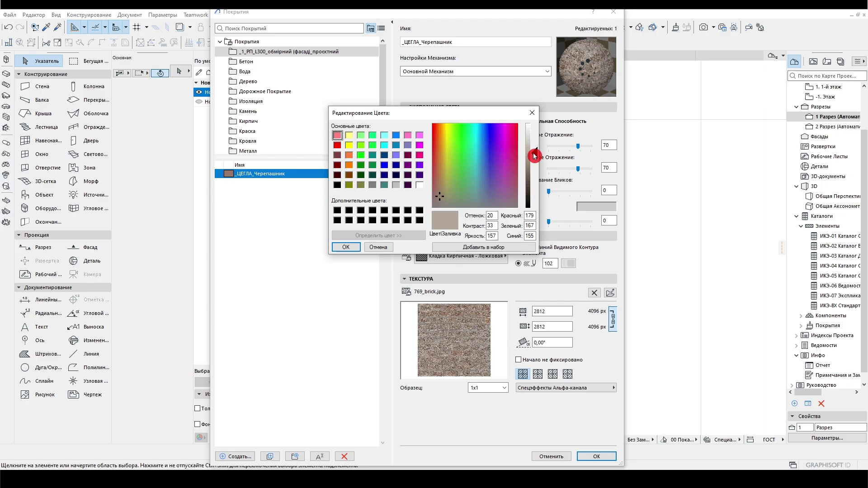
left_click(346, 247)
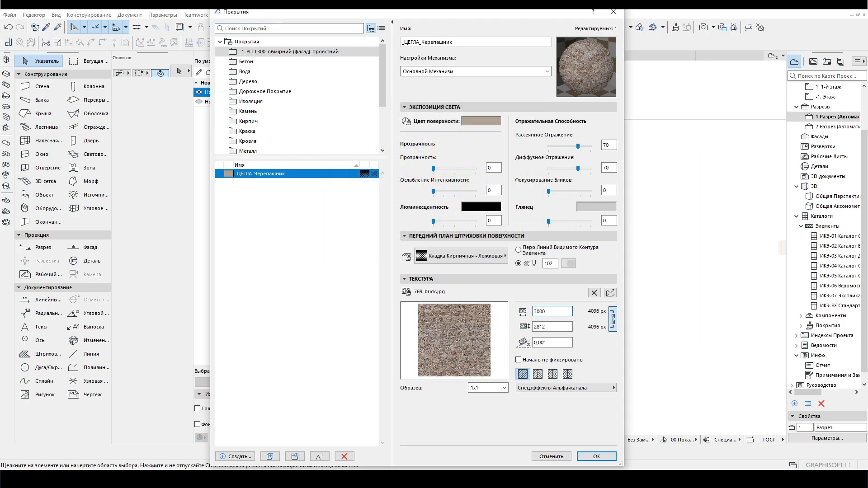
key("Return")
Step: Apply the custom graphic override combination beginning with _1_Мод to section 1
scroll(456, 235, "down", 10)
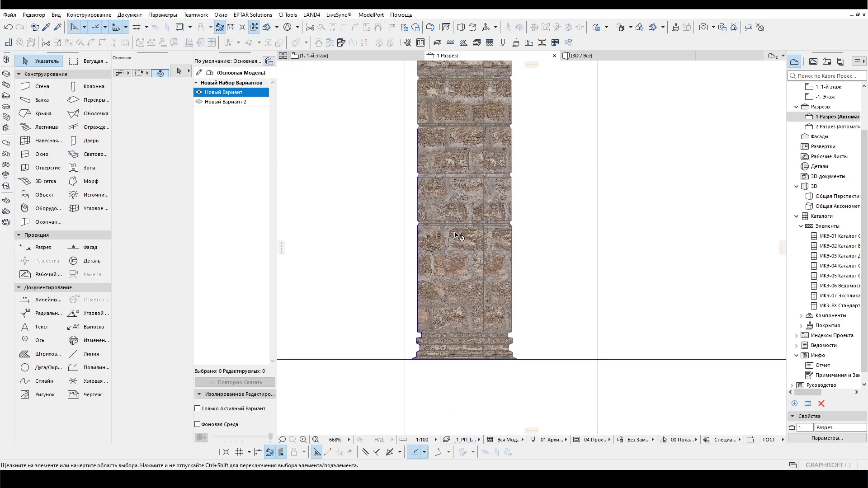
scroll(445, 178, "up", 3)
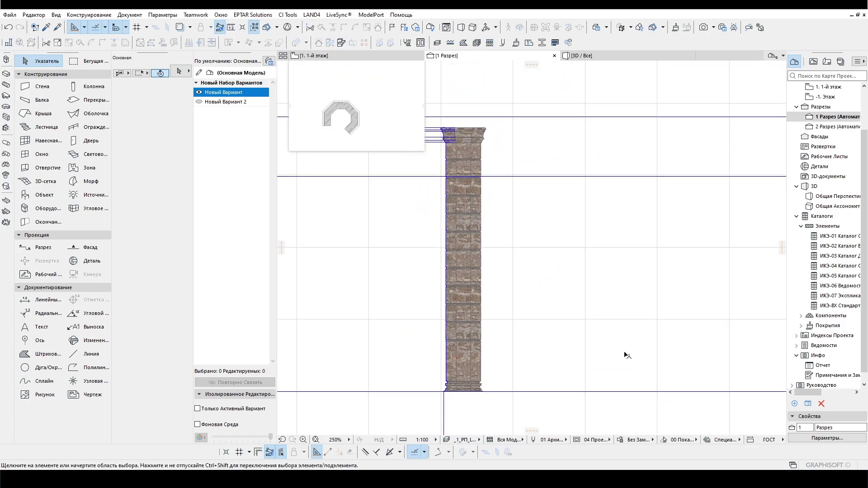
left_click(638, 440)
left_click(684, 372)
scroll(501, 286, "up", 2)
scroll(359, 273, "down", 4)
Step: Switch to the 1. 1-й этаж floor plan and look over the tower's plan
left_click(333, 55)
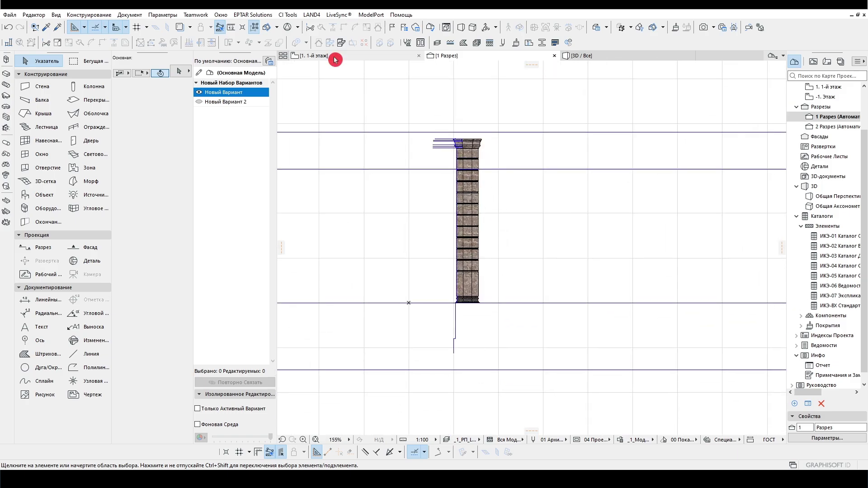
scroll(478, 273, "down", 7)
middle_click_drag(469, 290, 480, 244)
scroll(469, 215, "up", 3)
scroll(837, 163, "up", 2)
left_click_drag(867, 161, 867, 161)
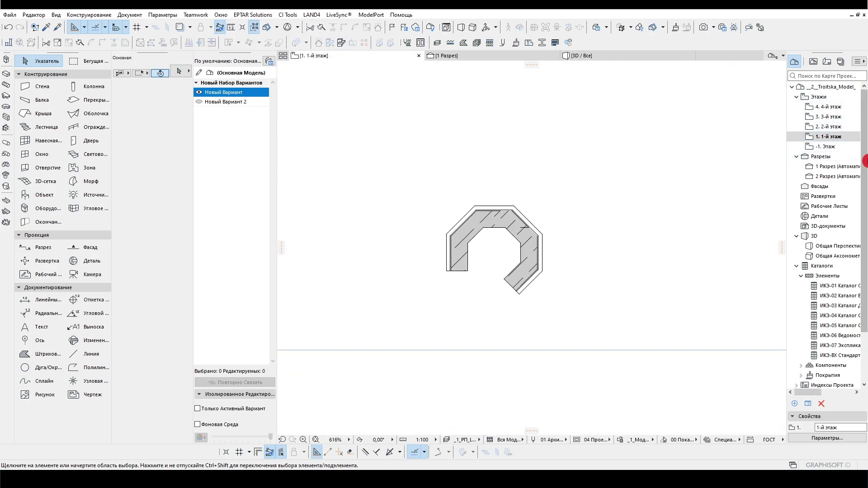
Step: Delete all default folders and views from the project's view map, from Участок through the last item
left_click(813, 61)
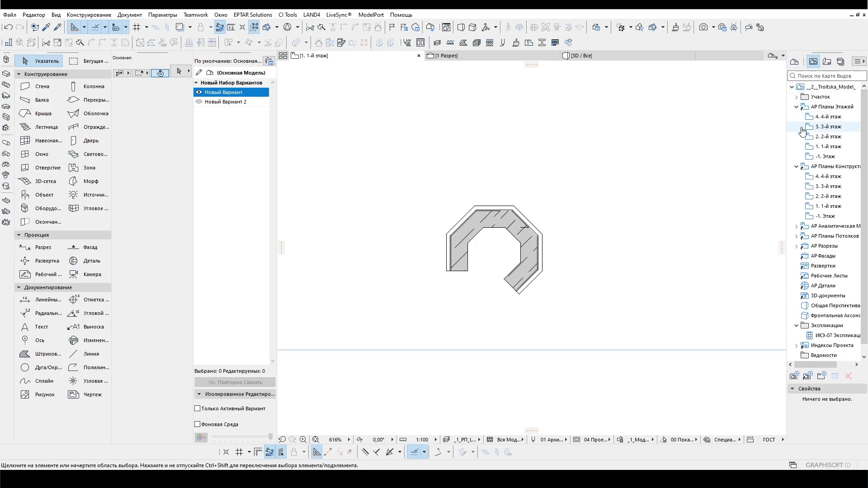
left_click(820, 97)
scroll(834, 271, "down", 1)
left_click(836, 355, "shift")
left_click(848, 376)
left_click(513, 202)
left_click(827, 87)
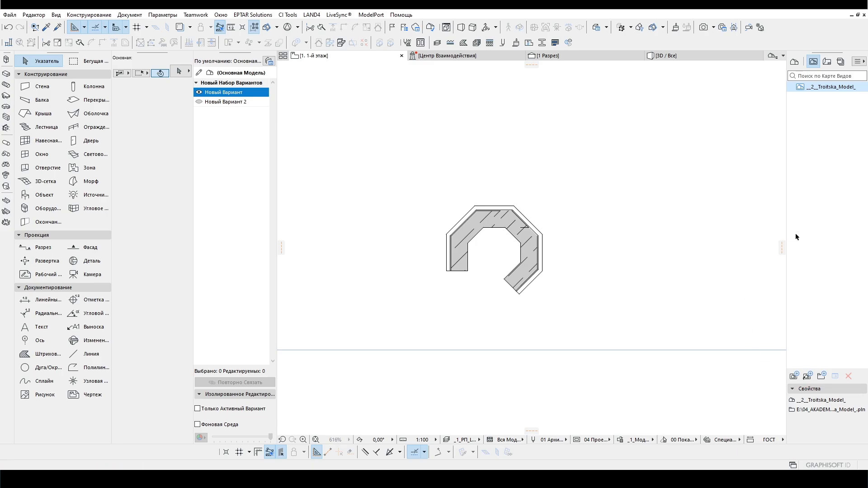
left_click(557, 56)
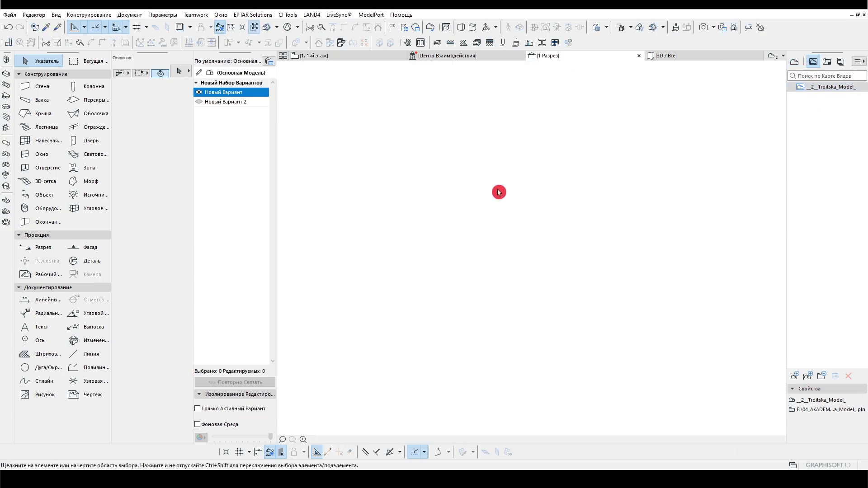
left_click(821, 380)
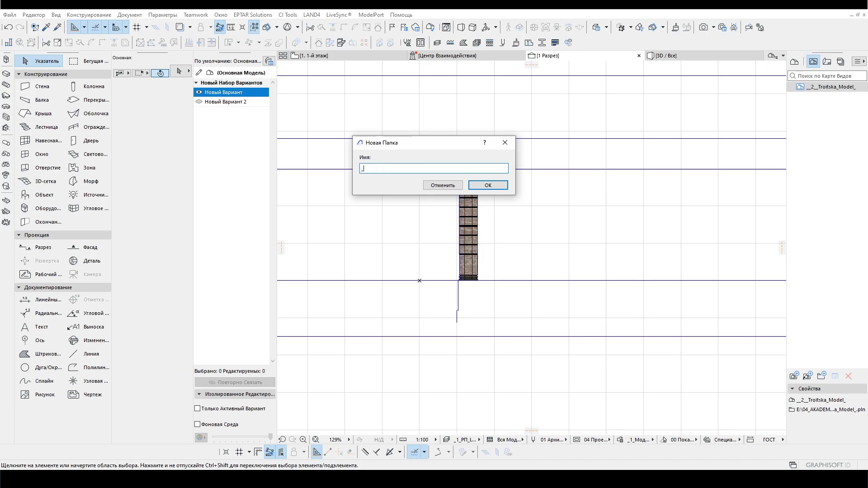
left_click(449, 187)
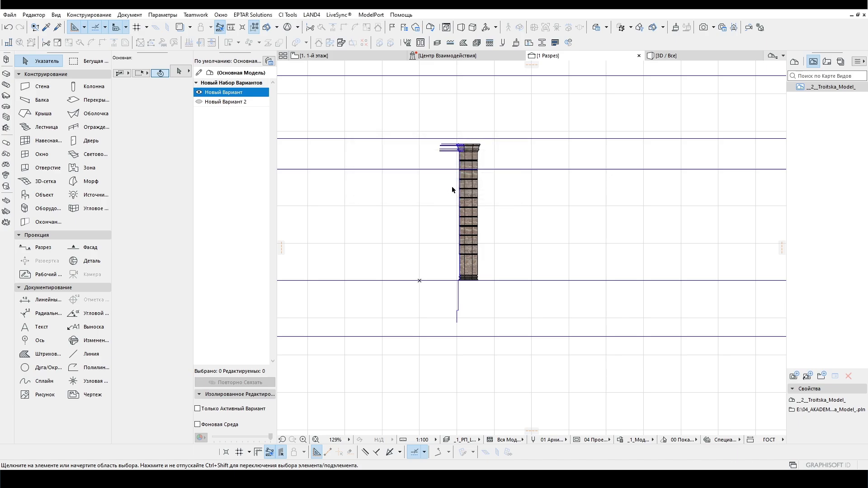
Step: Copy the _0_РП_L300 prefix from the name of the _0_РП_L300_СКАНОВАНА модель layer combination
key("ctrl+l")
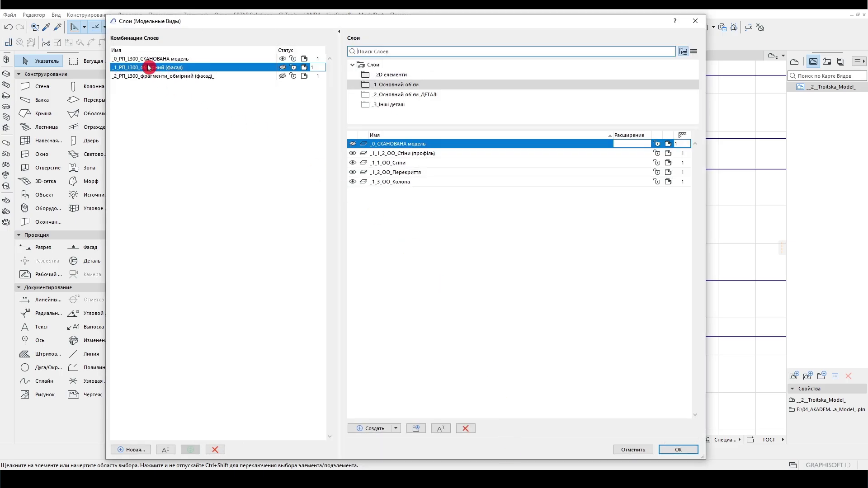
left_click(147, 59)
left_click(148, 59)
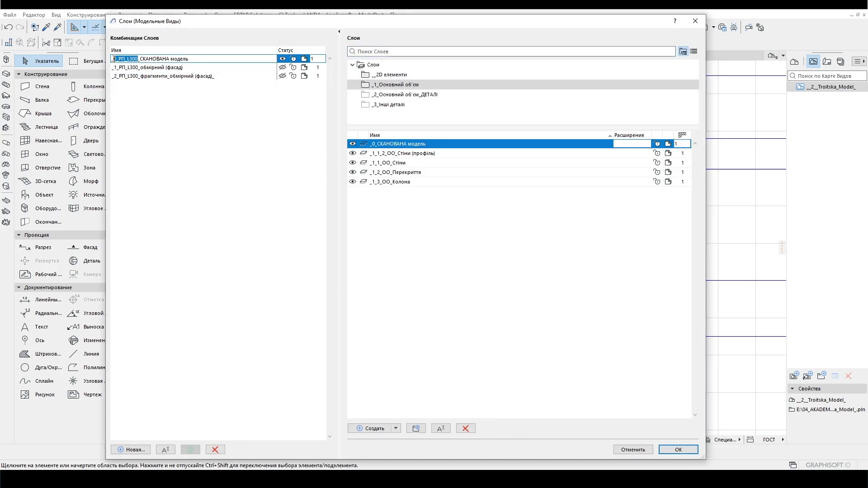
left_click(628, 450)
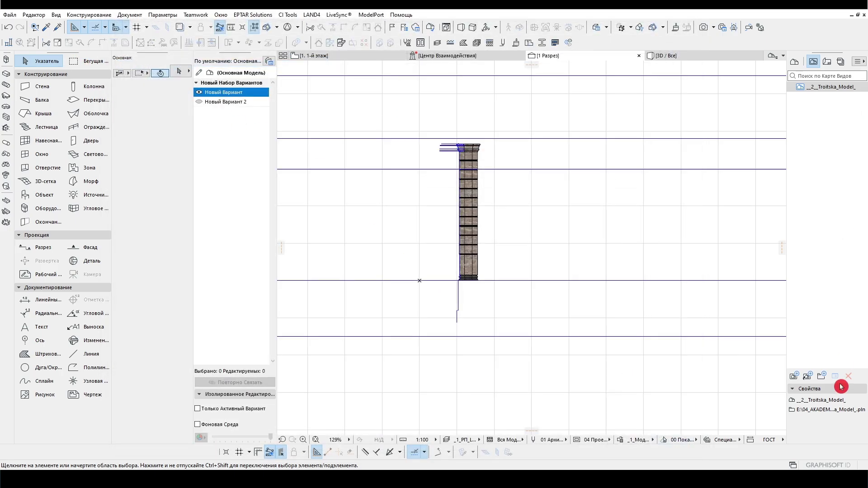
Step: Reapply the _1_РП_L300_обмірний (фасад) layer combination to the section and add a view map folder named _1_РП_L300_планування
left_click(822, 376)
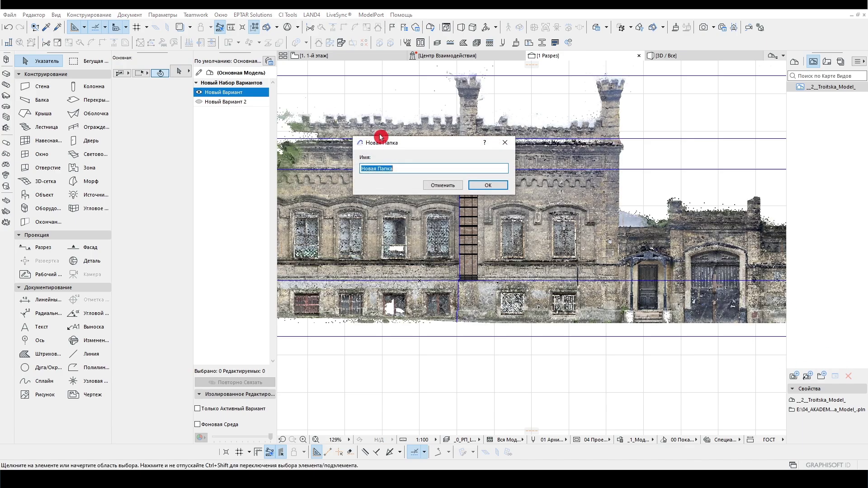
left_click(508, 140)
left_click(465, 440)
left_click(507, 446)
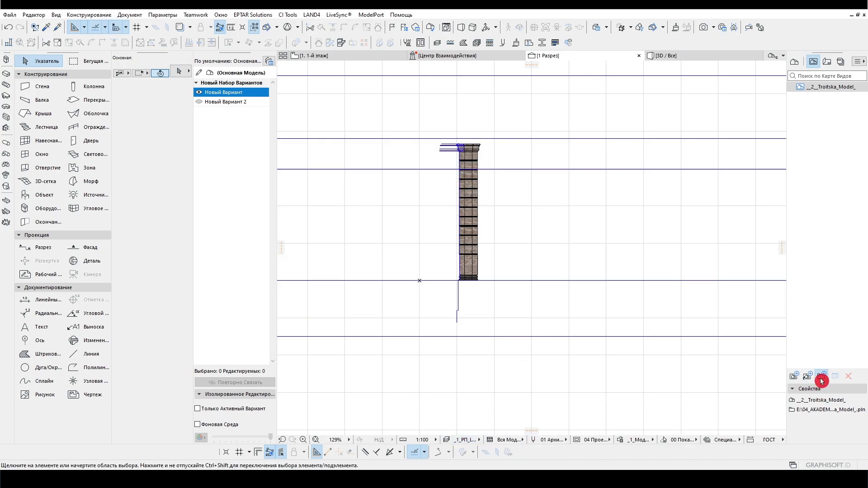
left_click(821, 376)
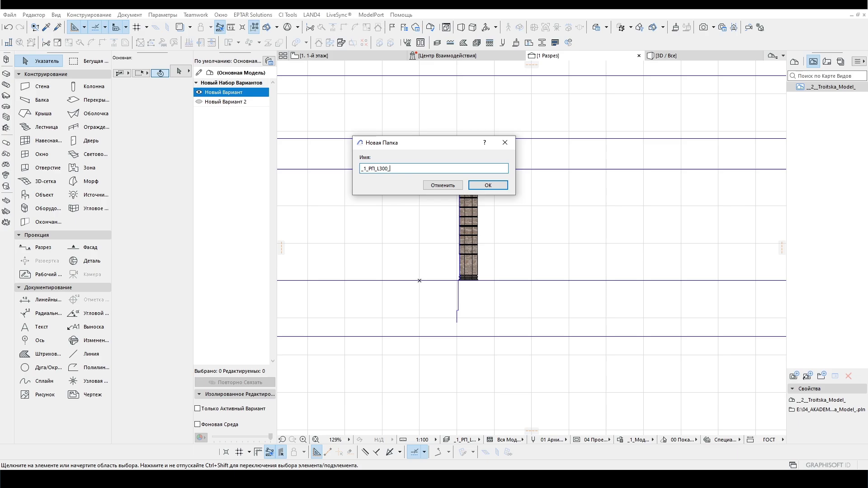
left_click(484, 184)
Step: Add a folder named _2_РП_L300_розрізи inside _1_РП_L300_планування, and delete it
left_click(820, 376)
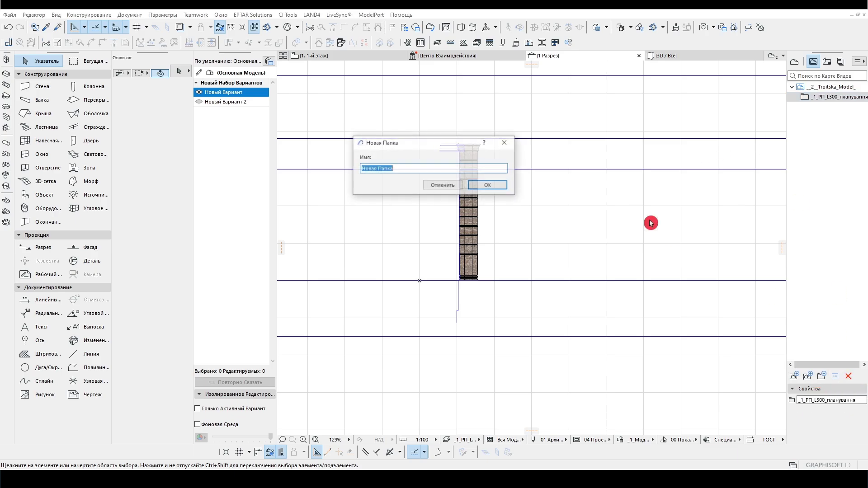
type("_0_РП_L300_розрізи")
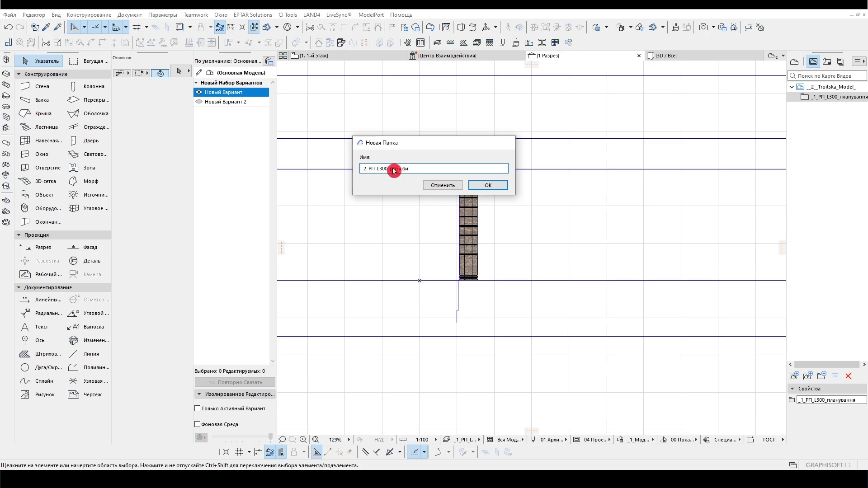
key("Return")
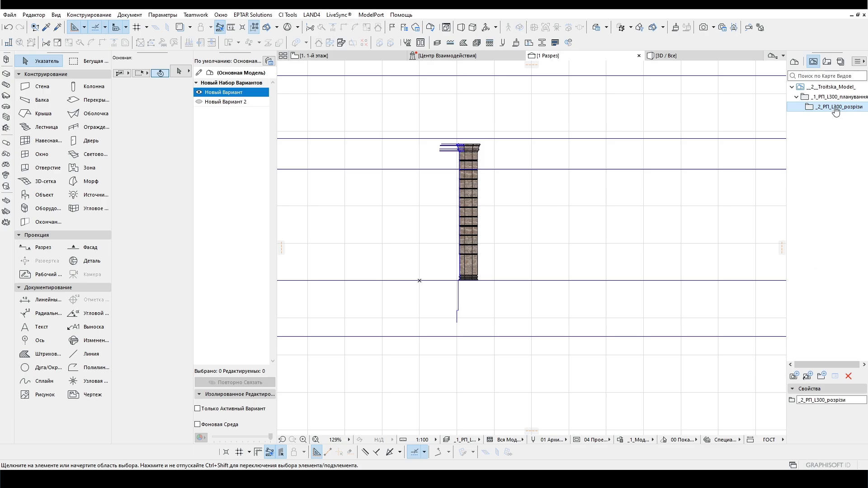
left_click(848, 376)
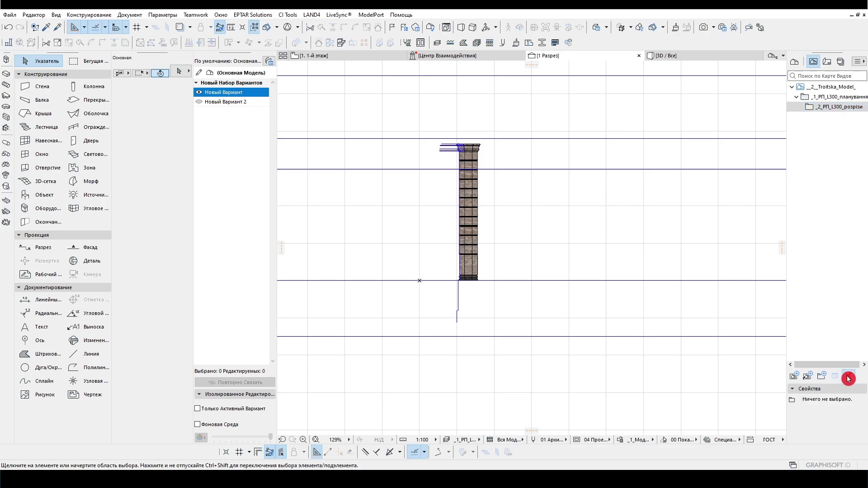
left_click(823, 88)
left_click(821, 97)
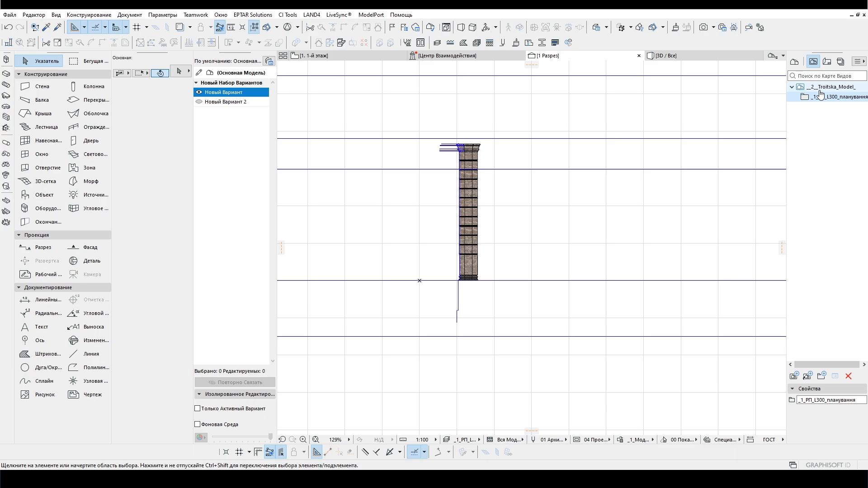
left_click(821, 376)
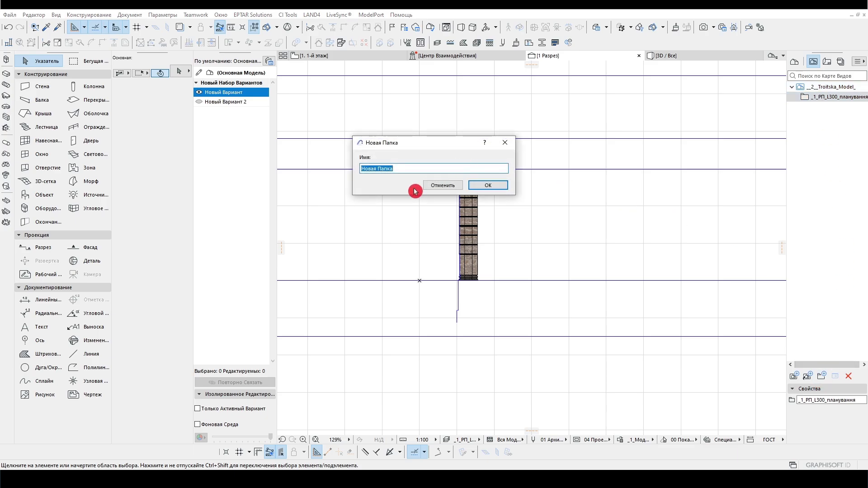
left_click(436, 185)
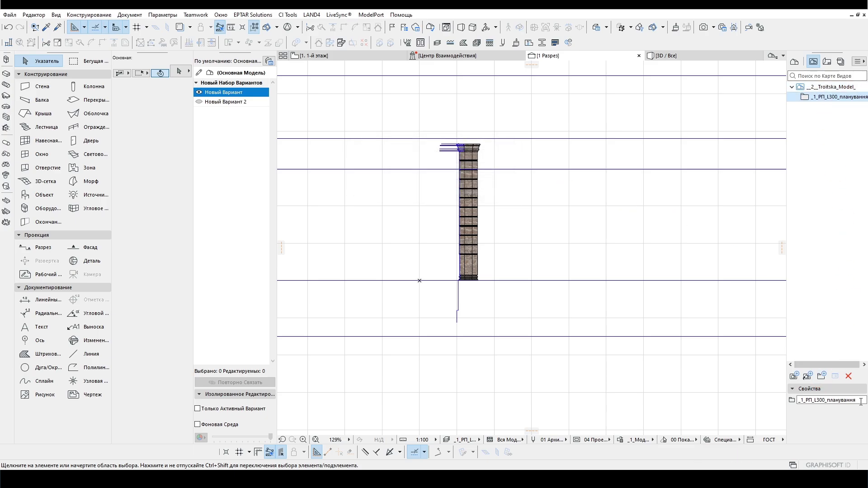
Step: Create the folders _2_РП_L300_розрізи and _3_РП_L300_фасади directly under the __2__Troitska_Model_ root of the view map
left_click(860, 400)
left_click(827, 87)
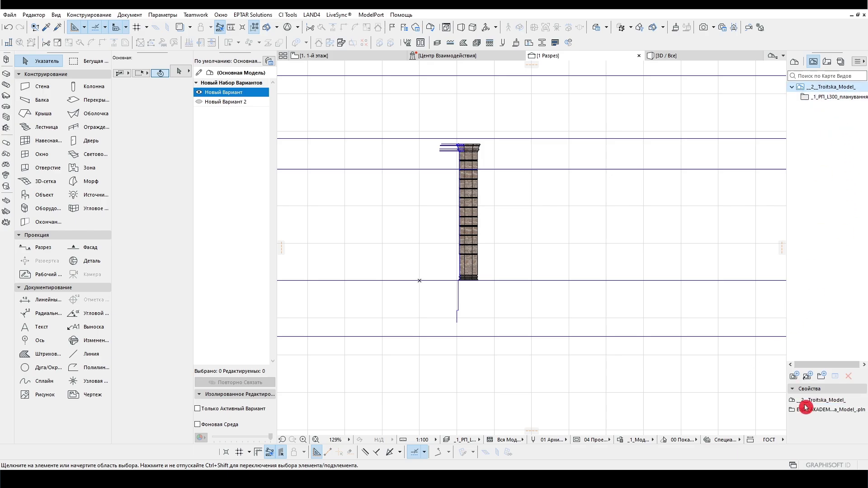
left_click(821, 375)
type("_0_РП_L300")
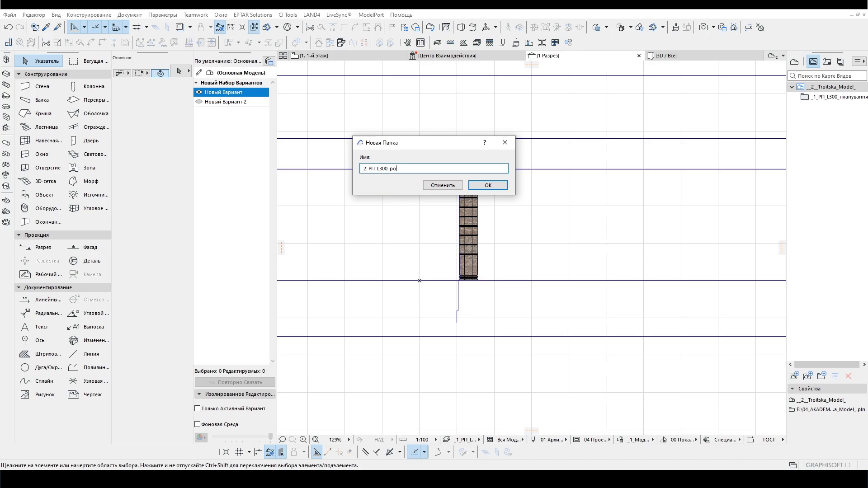
key("Return")
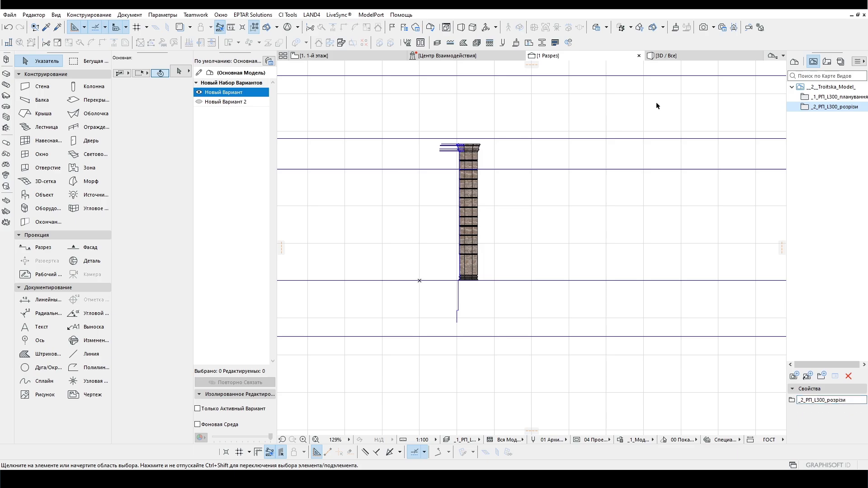
left_click(821, 376)
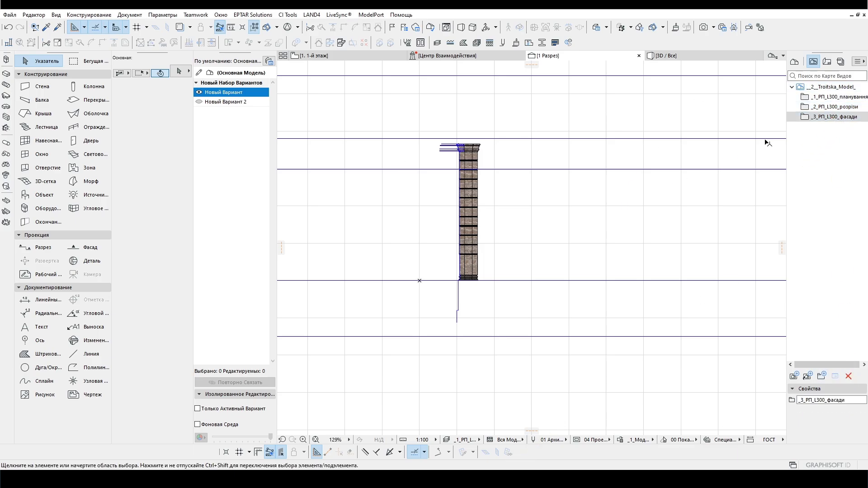
Step: Save the current section as a view in the _3_РП_L300_фасади folder and name it Фасад
left_click(790, 379)
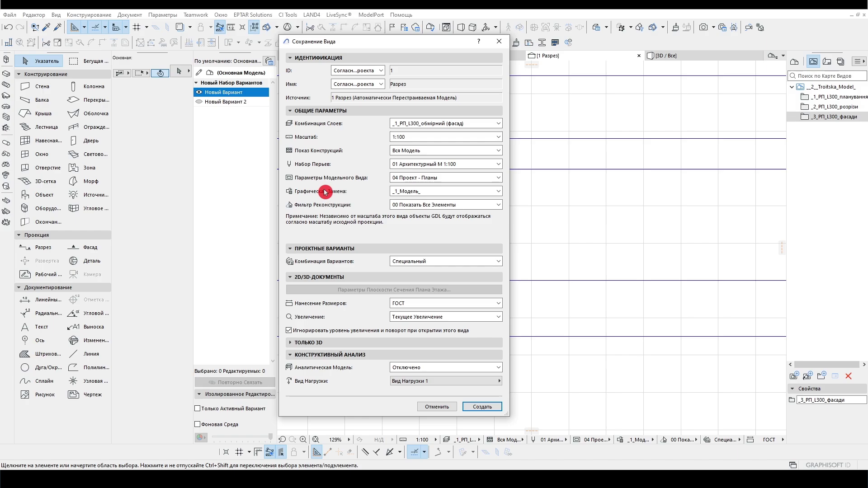
left_click(482, 406)
left_click(857, 129)
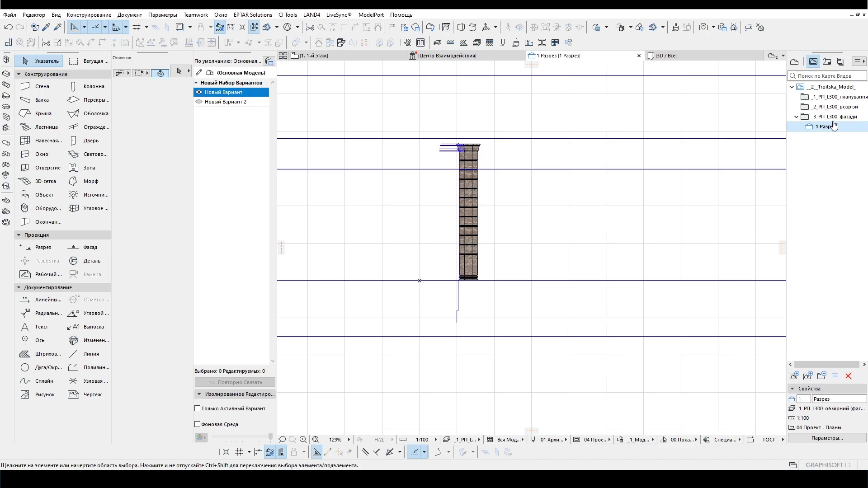
double_click(819, 399)
left_click(824, 392)
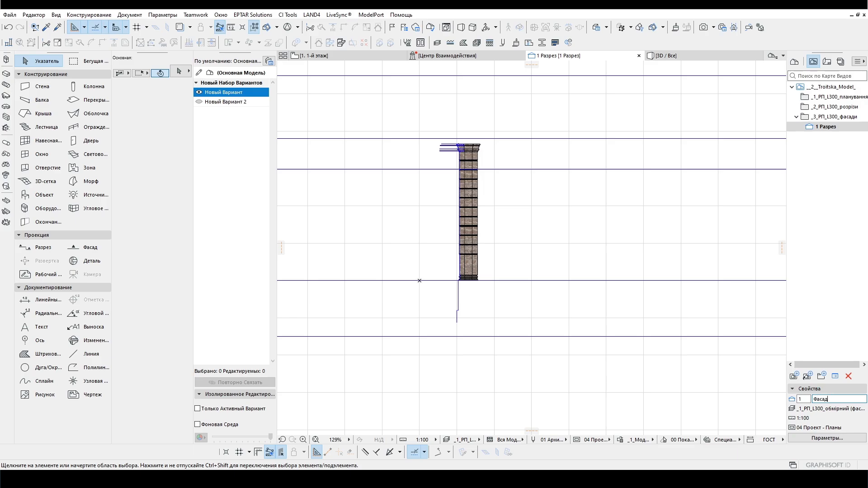
key("Return")
Step: Switch to the 1. 1-й этаж floor plan and look over the tower and the section line
left_click(833, 107)
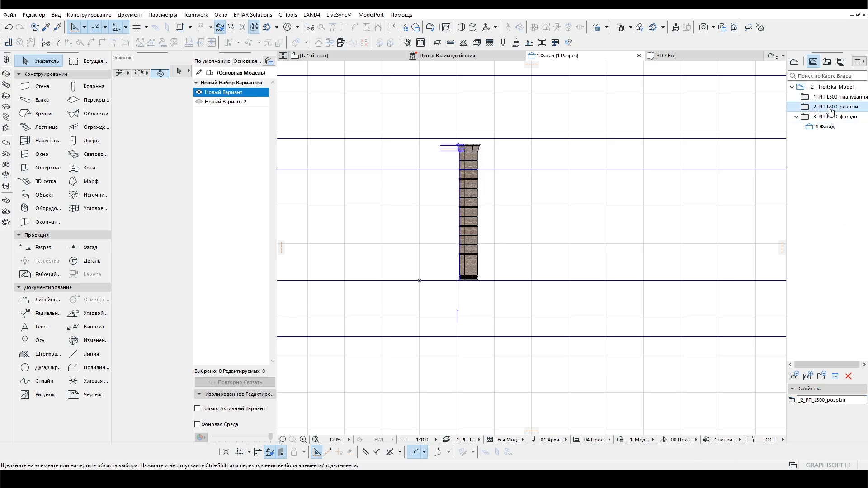
left_click(317, 56)
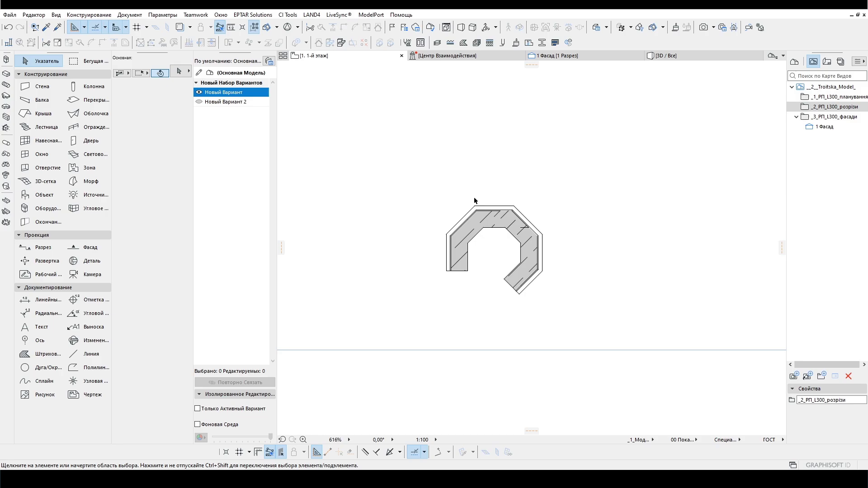
scroll(460, 217, "down", 10)
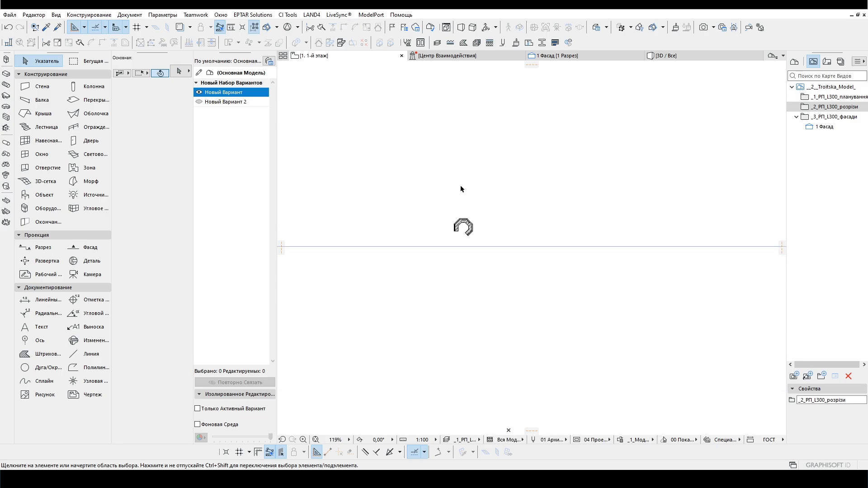
scroll(463, 250, "up", 1)
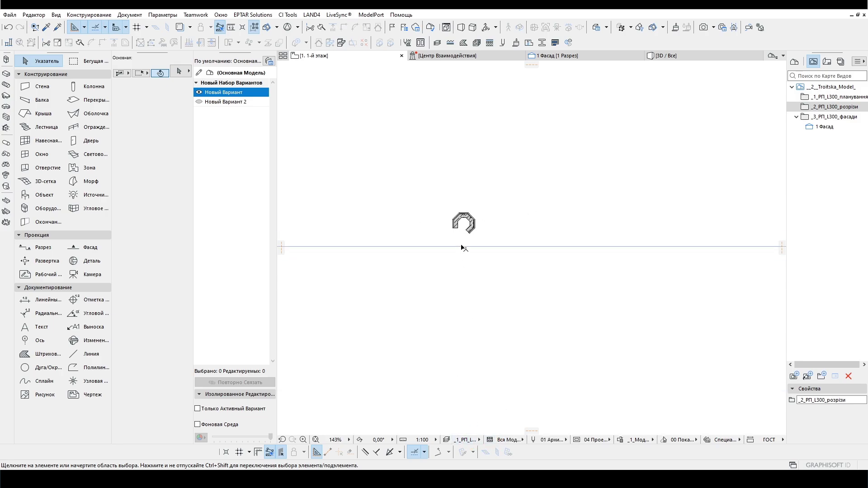
Step: Rename the saved view Фасад to Фасад_обмірний and open it
left_click(834, 129)
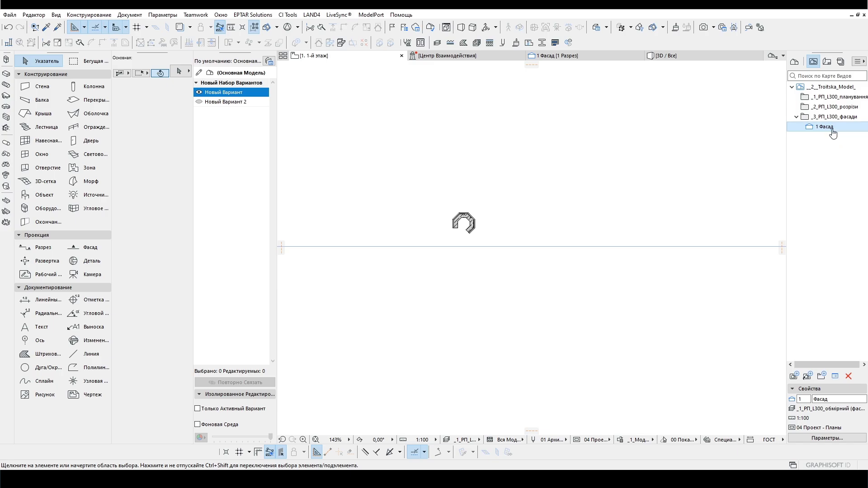
left_click(830, 399)
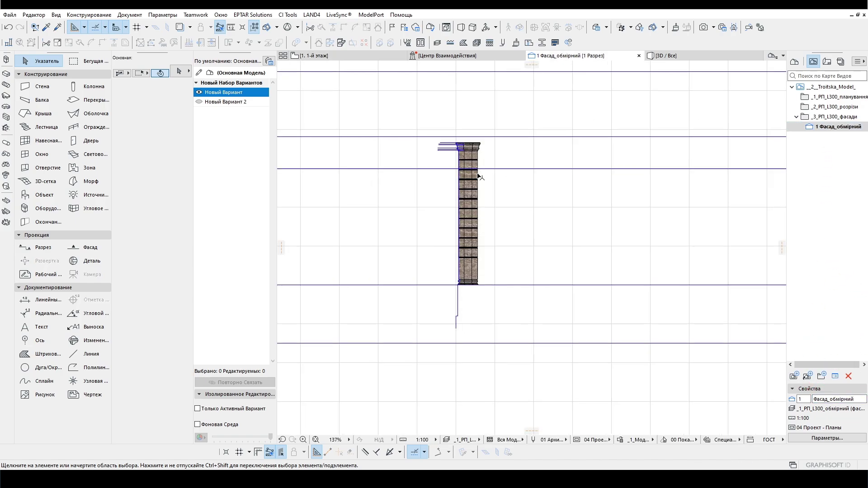
scroll(478, 174, "up", 2)
left_click(831, 142)
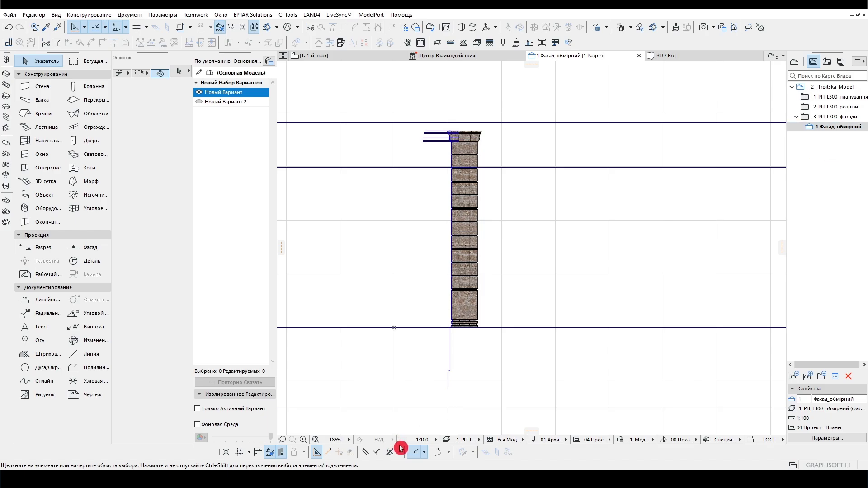
Step: Apply the _0_РП_L300_СКАНОВАНА модель layer combination to the section and save it as a second view in _3_РП_L300_фасади
left_click(467, 442)
left_click(514, 438)
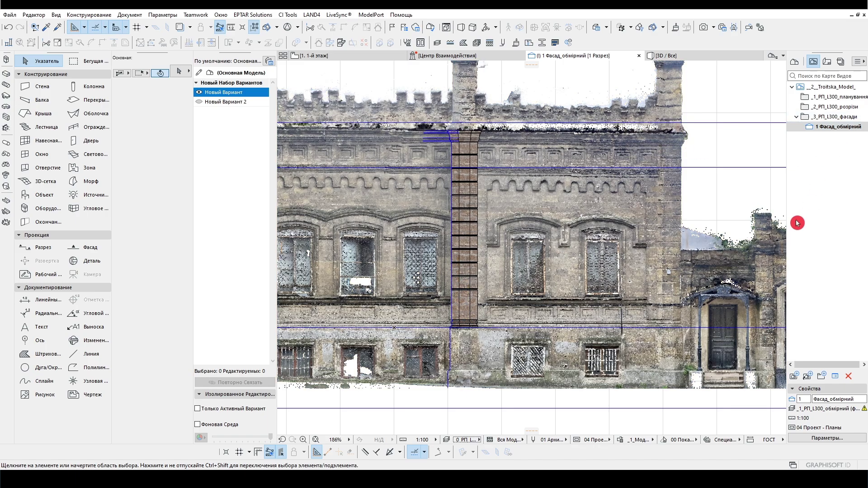
left_click(794, 379)
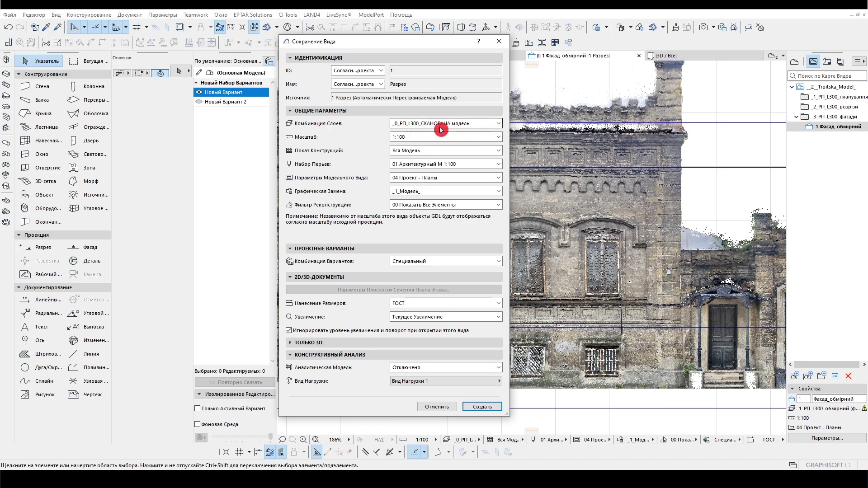
left_click(482, 407)
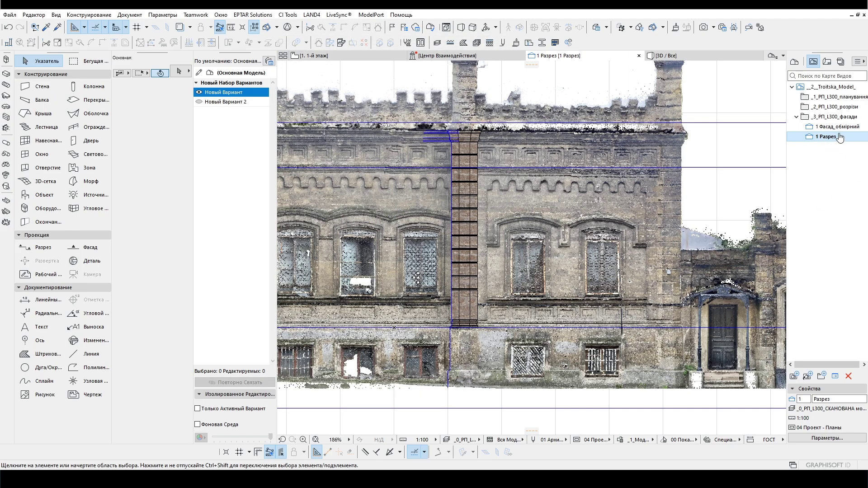
Step: Rename the new 1 Разрез view to Фасад_хмара точок
left_click(829, 137)
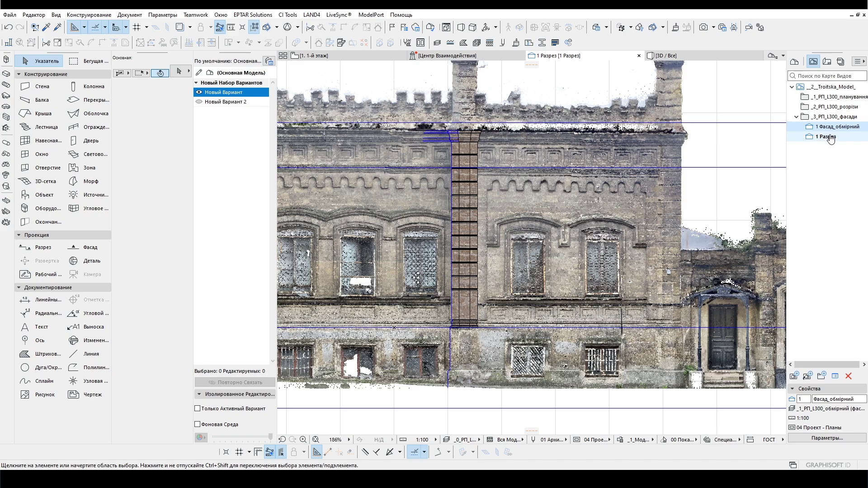
left_click(842, 397)
type("Фас")
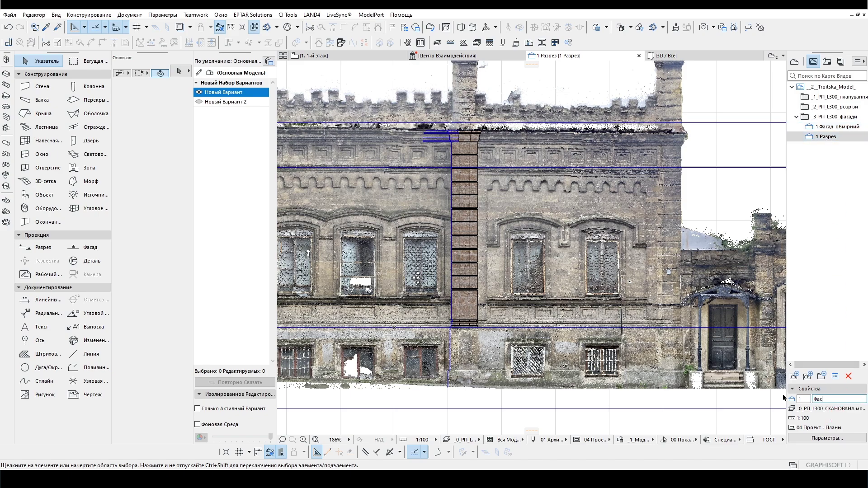
type("ад_хмара точок")
key("Return")
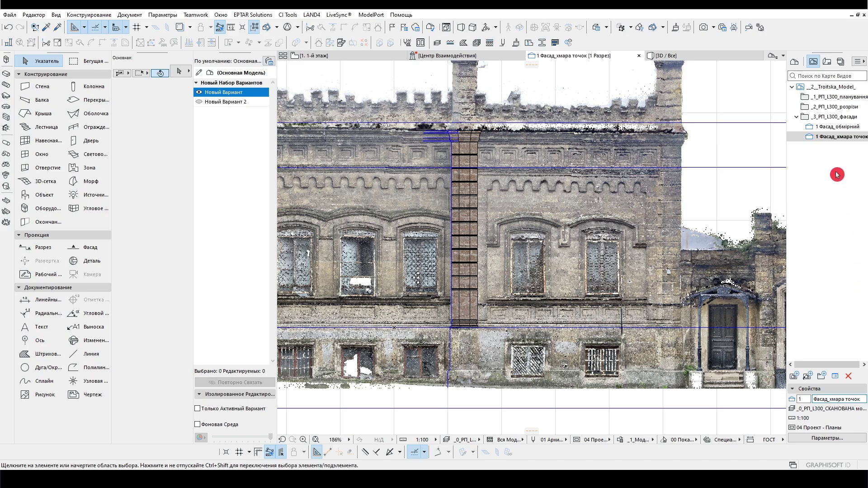
Step: Open the Фасад_обмірний and Фасад_хмара точок views in turn to compare them, ending on Фасад_обмірний
double_click(834, 131)
double_click(844, 138)
double_click(844, 137)
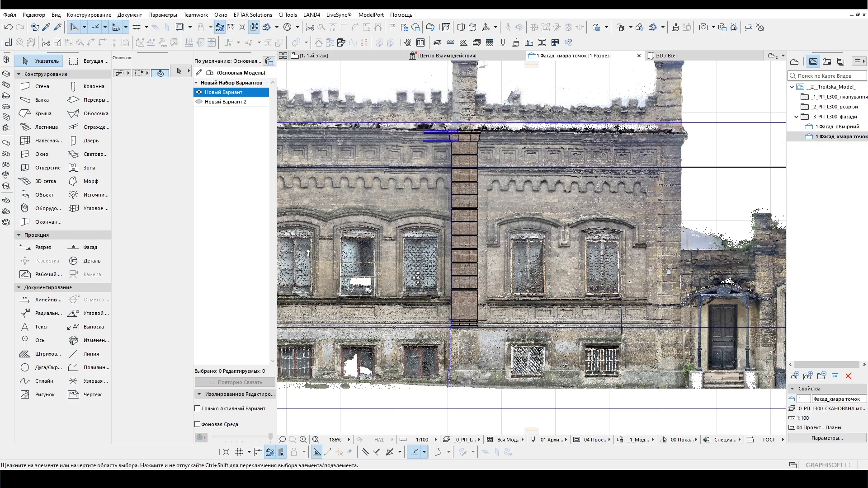
double_click(835, 128)
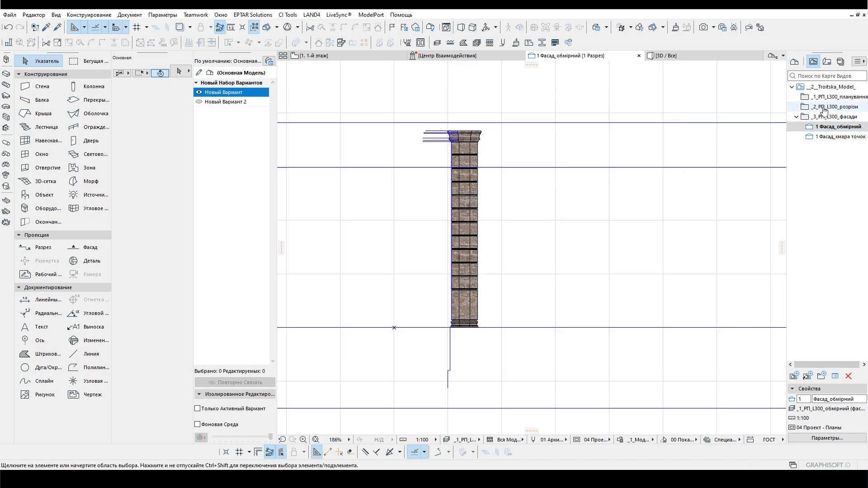
Step: Save the 1-й этаж floor plan as the views План_обмірний and План_хмара точок in the _1_РП_L300_планування folder
left_click(314, 56)
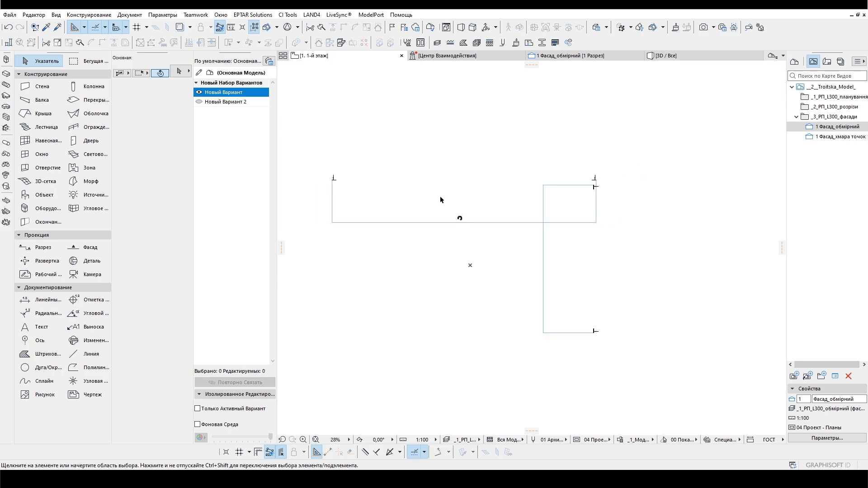
scroll(461, 233, "up", 2)
left_click(827, 96)
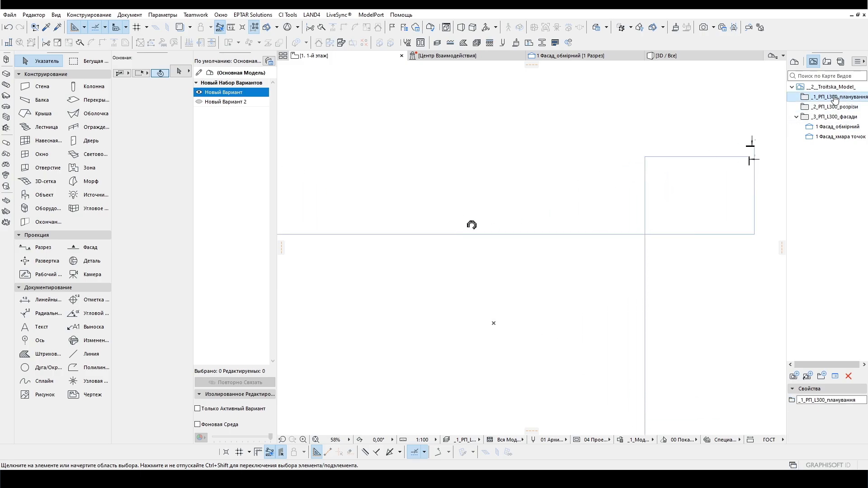
left_click(796, 380)
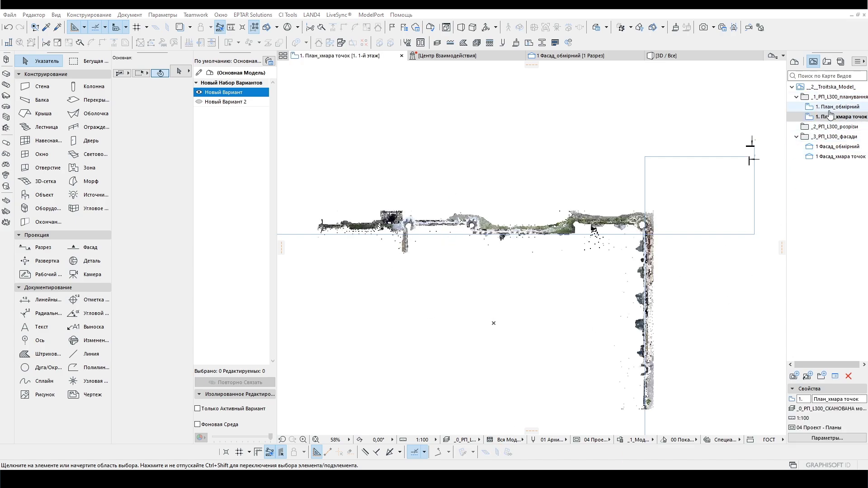
Step: Open План_обмірний and План_хмара точок in turn and check the layer combination applied to each
double_click(829, 109)
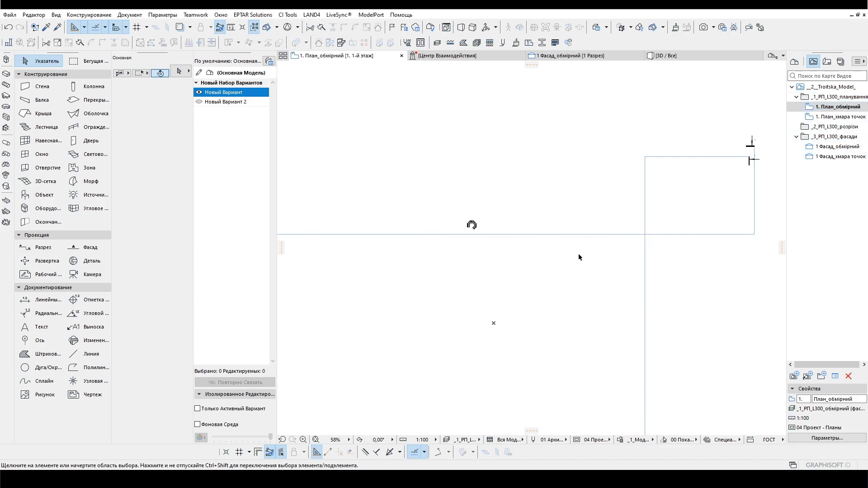
left_click(460, 441)
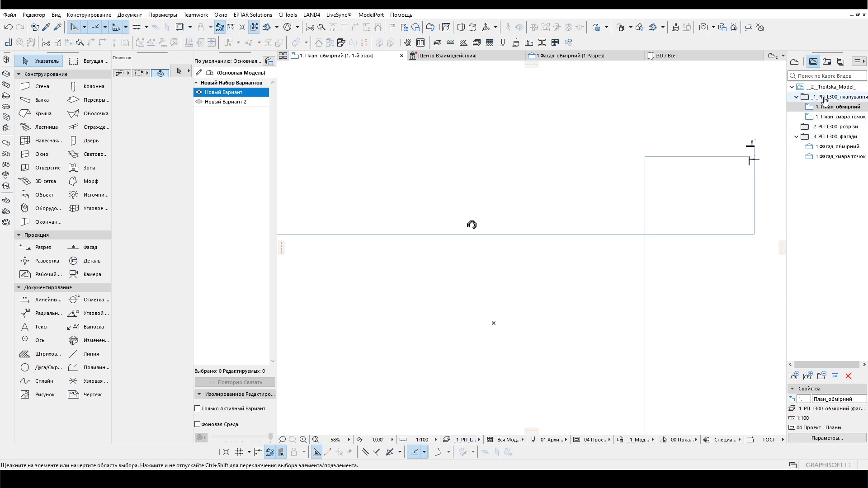
double_click(833, 119)
left_click(465, 441)
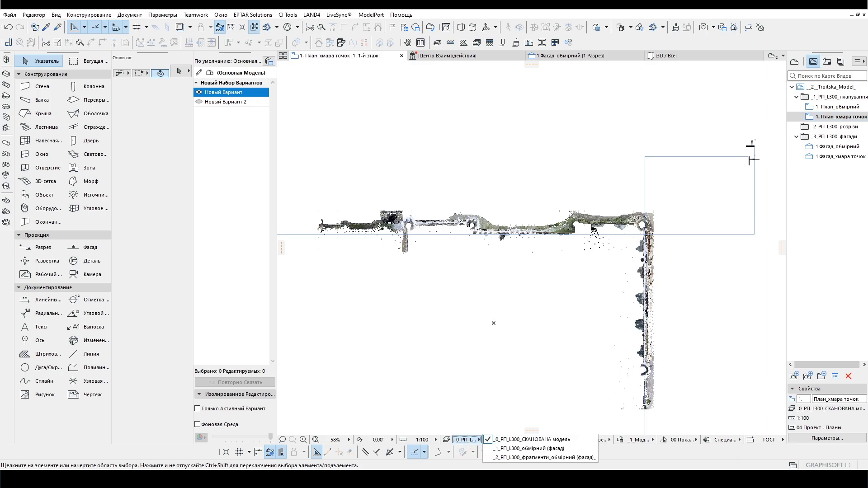
key("Escape")
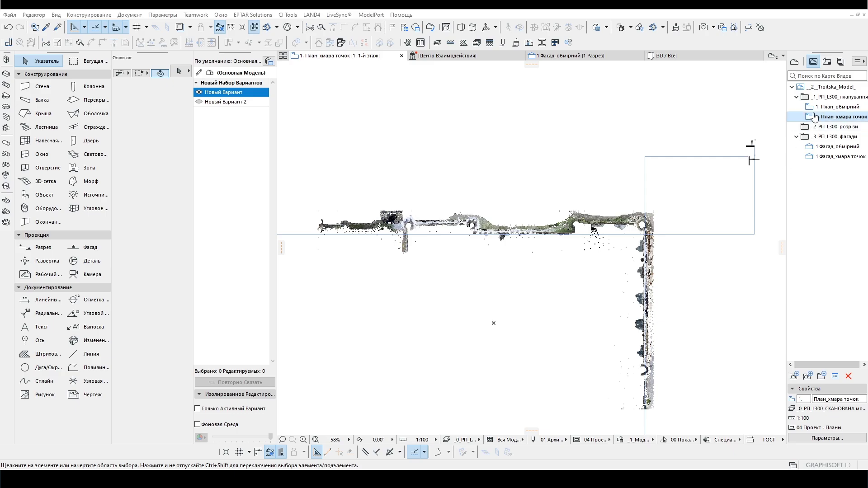
Step: Open the Фасад_обмірний view and switch to Фасад_хмара точок to compare the two facade views
double_click(834, 146)
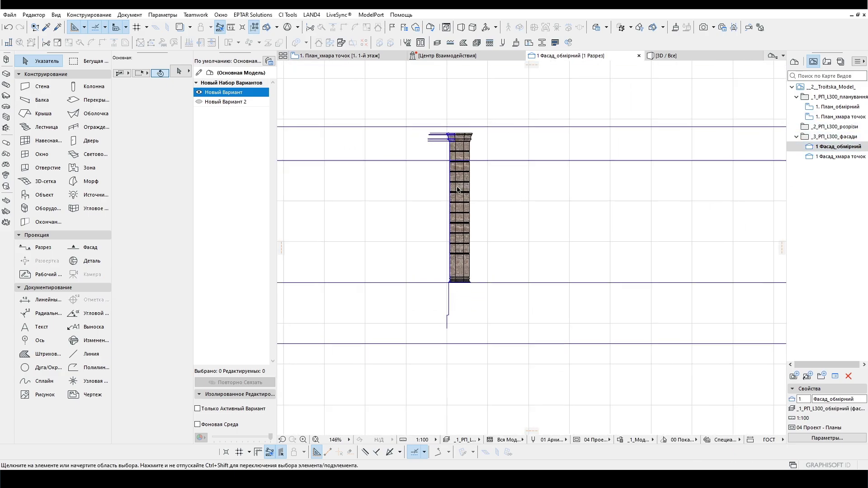
left_click(470, 181)
key("Escape")
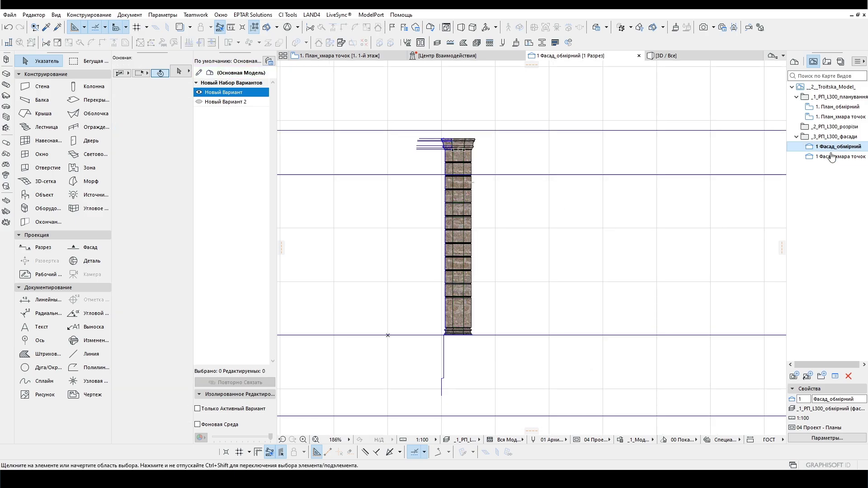
double_click(839, 156)
Step: Examine the point-cloud facade on both sides of the modelled tower, including the bay with two windows and the building corner
scroll(534, 202, "up", 2)
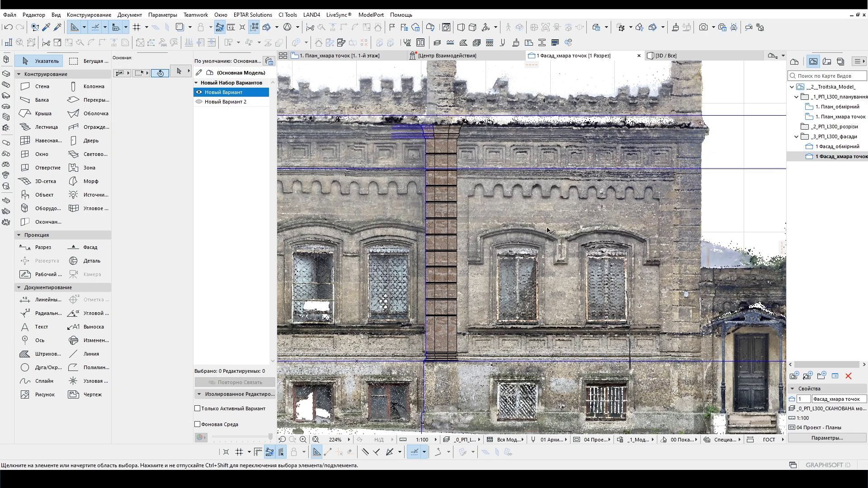
scroll(484, 110, "down", 6)
scroll(471, 224, "up", 4)
middle_click_drag(448, 160, 597, 166)
scroll(598, 166, "down", 2)
middle_click_drag(533, 195, 362, 199)
scroll(407, 297, "up", 2)
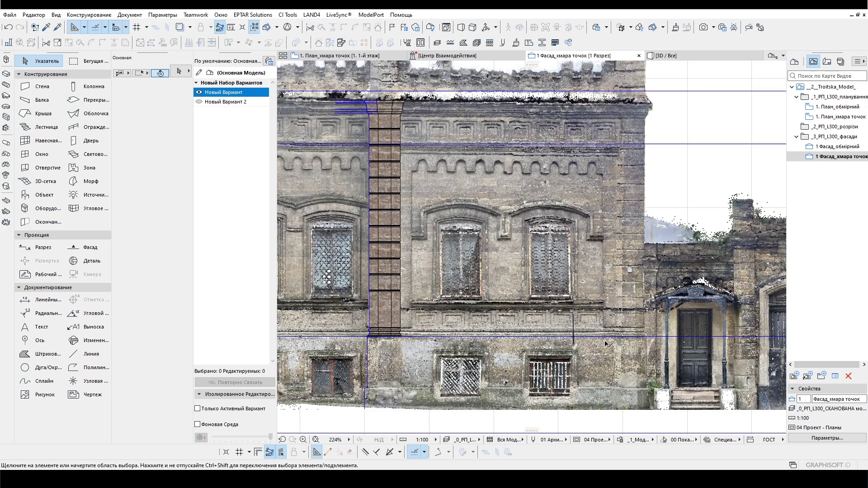
scroll(633, 235, "down", 3)
middle_click_drag(447, 241, 539, 242)
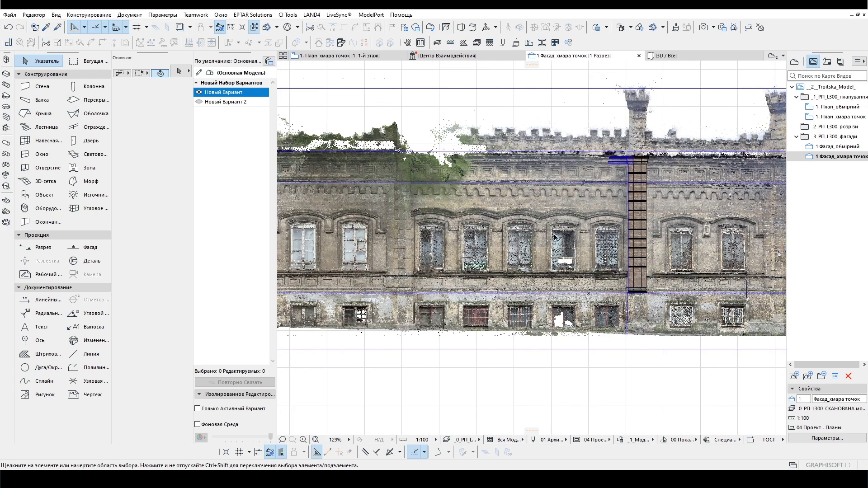
middle_click_drag(591, 248, 471, 246)
scroll(615, 238, "up", 3)
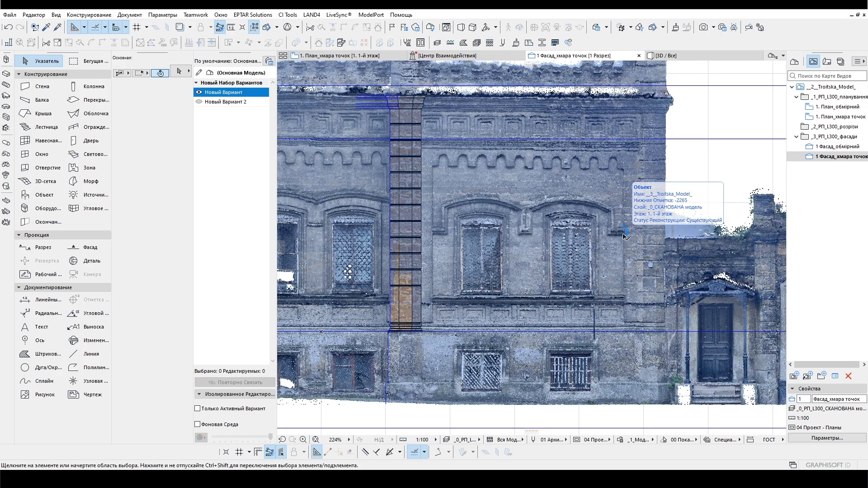
scroll(480, 209, "down", 3)
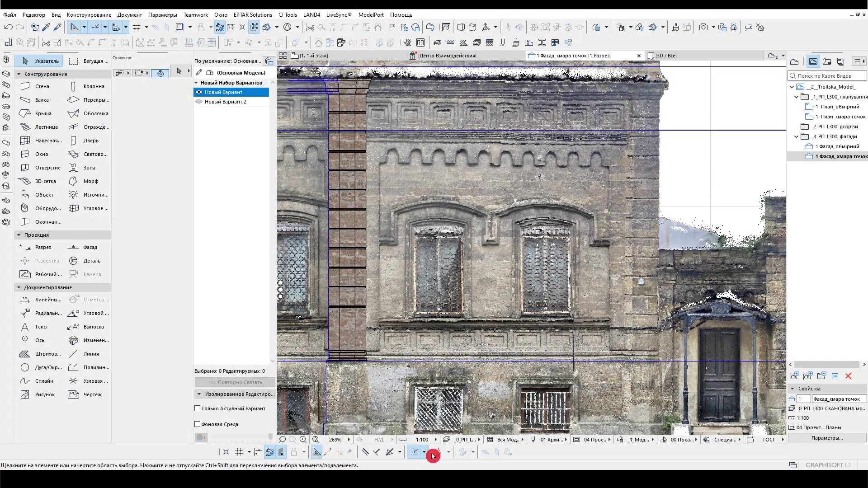
Step: Capture a screenshot area of the facade and outline the wall strips beside the tower and beside the corner with red rectangles
key("Print")
left_click_drag(96, 18, 737, 436)
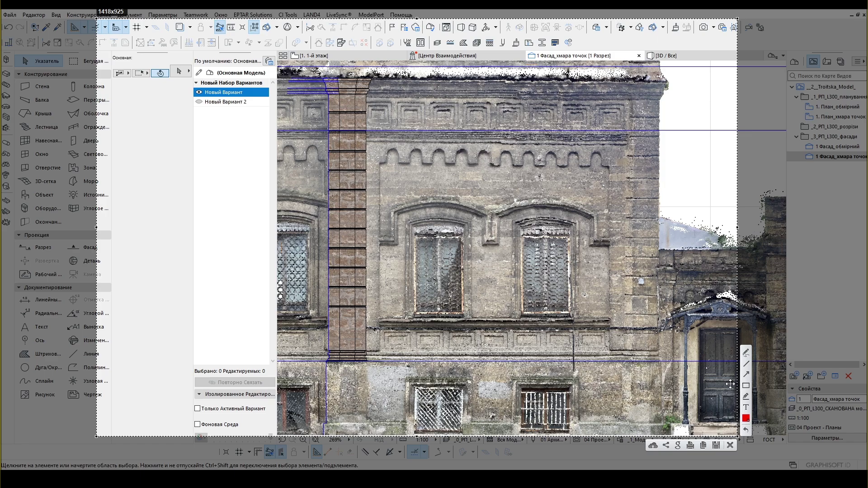
left_click(746, 386)
left_click_drag(379, 360, 367, 75)
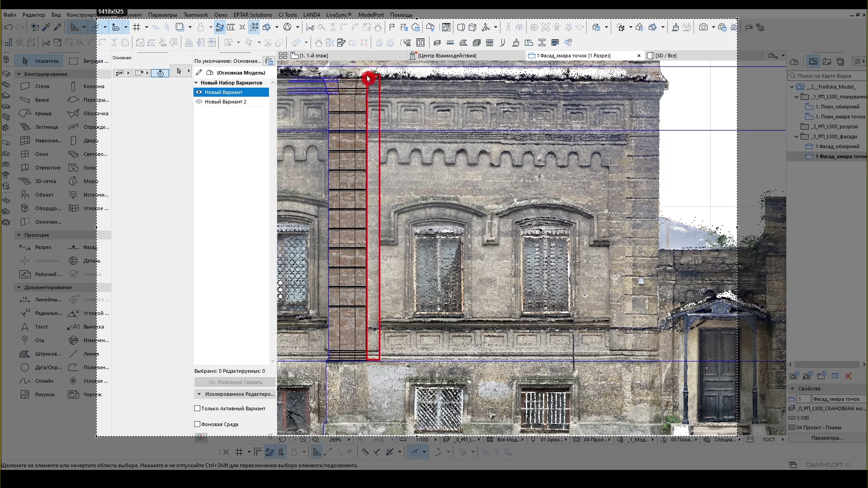
left_click_drag(627, 357, 609, 81)
mouse_move(381, 78)
left_mouse_down()
mouse_move(414, 141)
mouse_move(609, 360)
left_mouse_up()
key("ctrl+z")
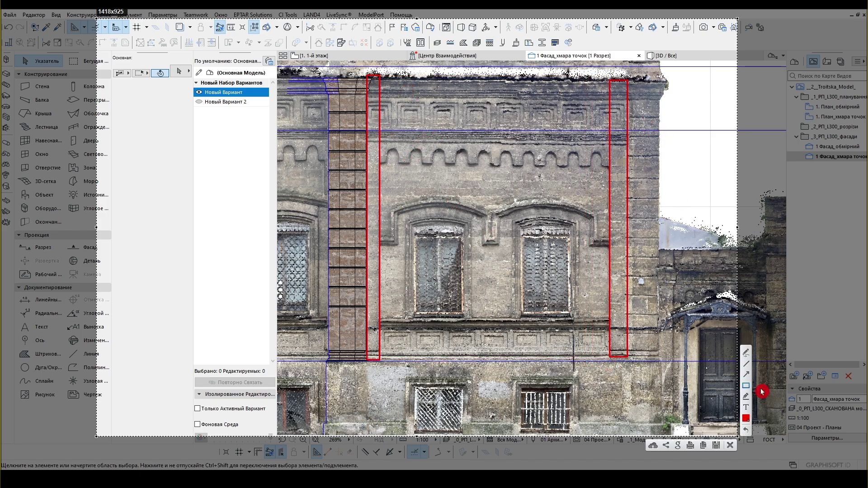
Step: Mark vertical section lines through the first window bay and sketch the cornice and sill profiles on the screenshot, then discard it
left_click_drag(414, 81, 417, 357)
left_click_drag(465, 80, 466, 369)
left_click_drag(415, 81, 413, 97)
left_click_drag(408, 131, 419, 145)
left_click_drag(408, 320, 416, 334)
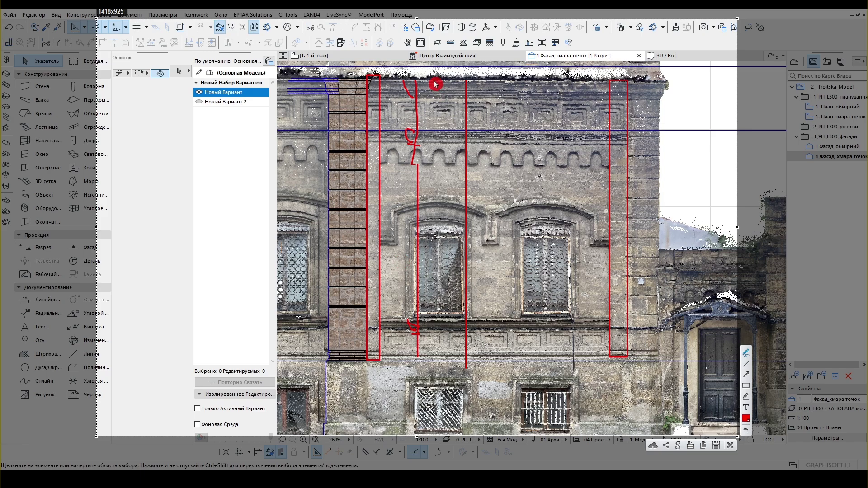
key("Escape")
Step: Draw a vertical line about 4950 mm long from the arcaded moulding's end beside the tower down to the base mouldings
scroll(394, 244, "up", 2)
scroll(421, 324, "down", 1)
scroll(420, 325, "up", 3)
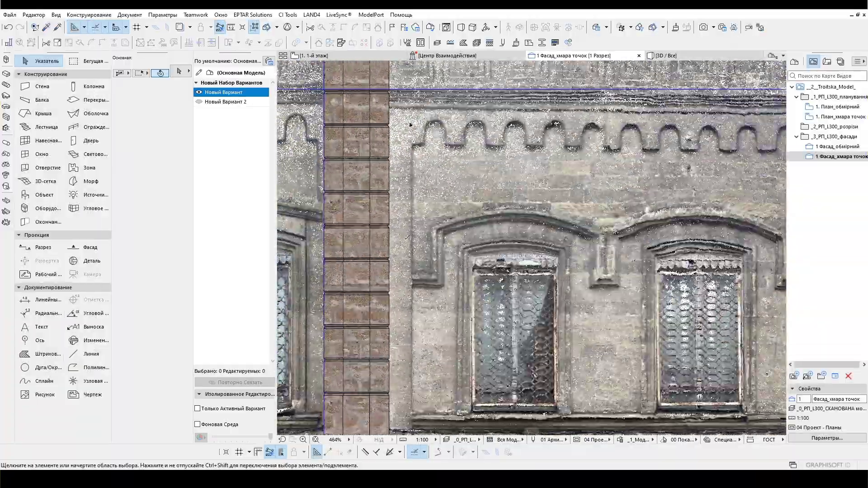
left_click(85, 356)
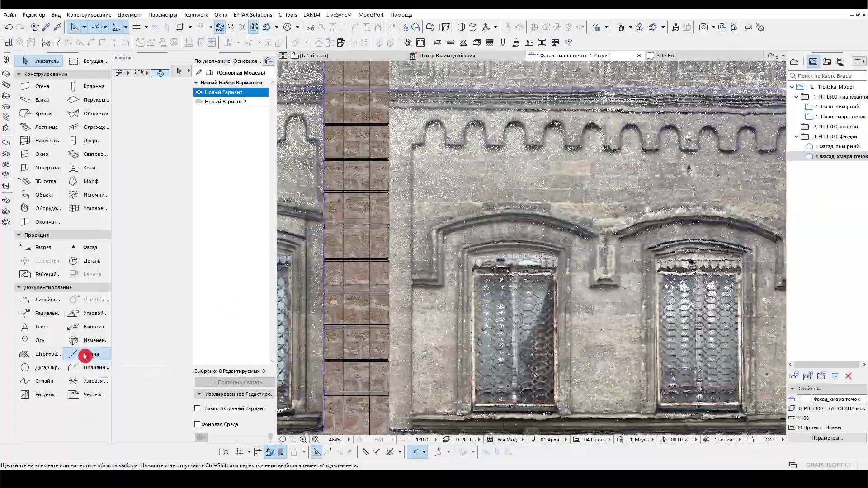
scroll(384, 153, "up", 4)
left_click(472, 127)
scroll(402, 141, "down", 5)
scroll(409, 357, "up", 3)
scroll(403, 325, "up", 4)
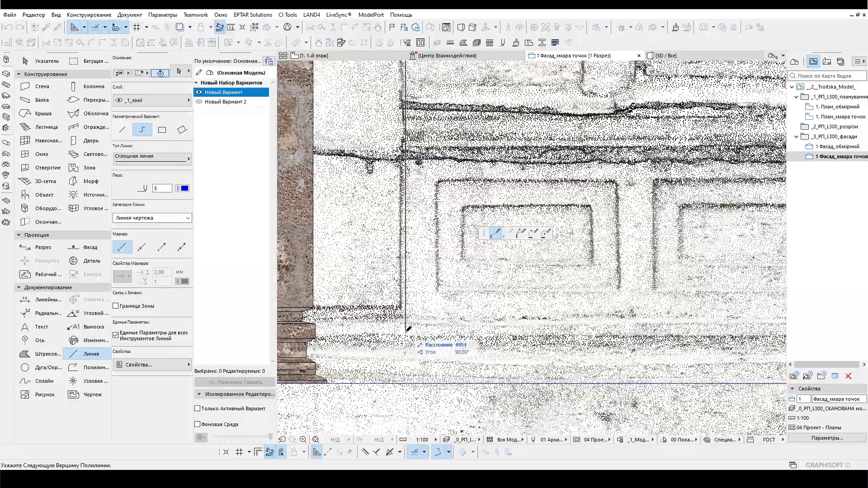
double_click(405, 333)
key("Escape")
Step: Move the vertical line to the tower's edge and back to the recess edge to measure the offset between them
left_click(406, 333)
key("ctrl+d")
left_click(406, 333)
middle_click_drag(300, 334, 406, 309)
scroll(406, 309, "down", 4)
scroll(409, 317, "up", 6)
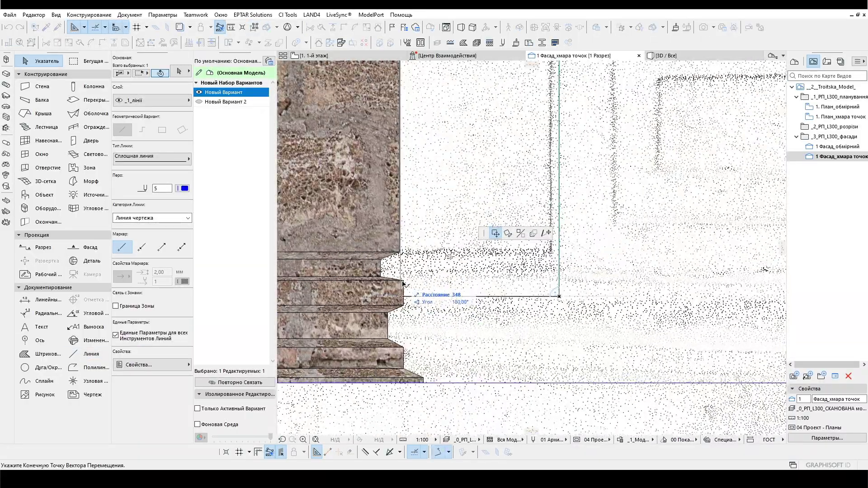
scroll(403, 284, "up", 2)
scroll(400, 276, "down", 2)
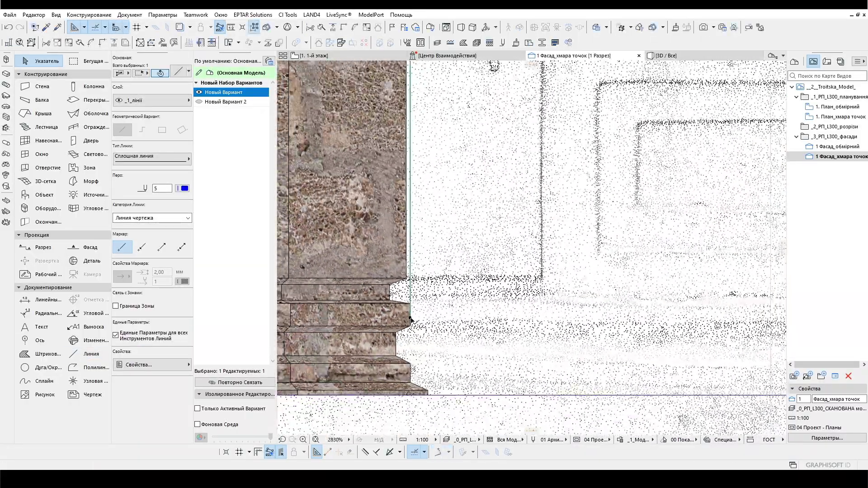
left_click(542, 320)
Step: Apply the _1_РП_L300_обмірний (фасад) layer combination to the 3D view of the model
scroll(542, 321, "down", 5)
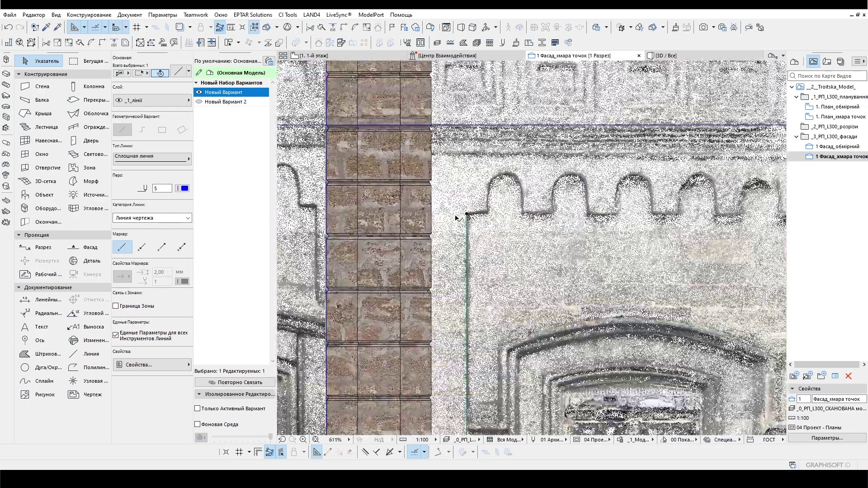
scroll(461, 194, "up", 1)
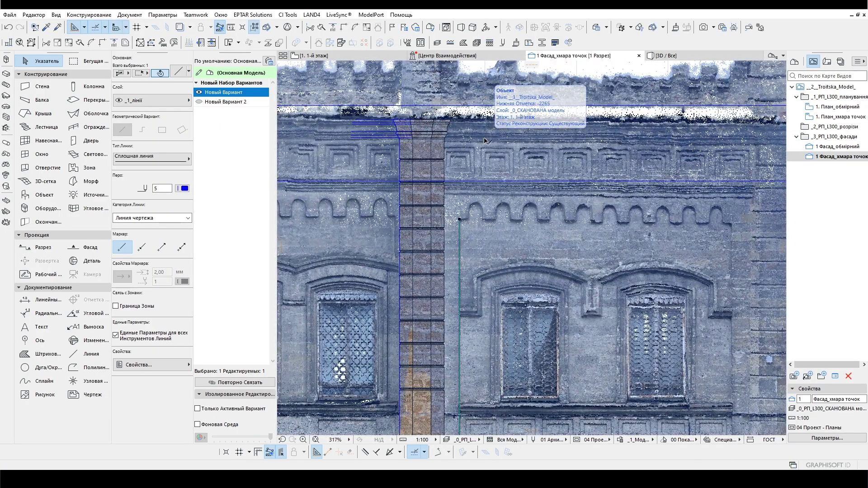
middle_click_drag(471, 182, 445, 174)
scroll(445, 173, "down", 1)
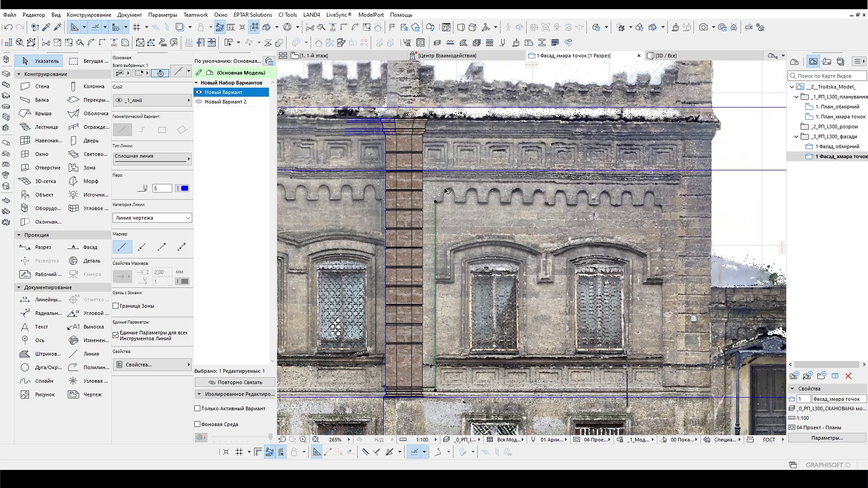
left_click(707, 55)
left_click(482, 441)
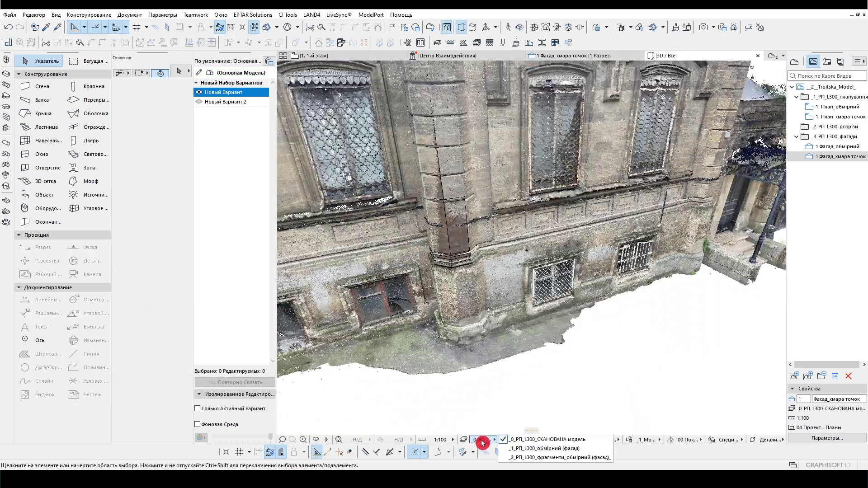
left_click(538, 448)
Step: Select a tower wall in 3D and open its _1_Профіль стіни_руст_1-й поверх profile in the profile manager
left_click(465, 240)
right_click(463, 238)
left_click(504, 321)
left_click(400, 59)
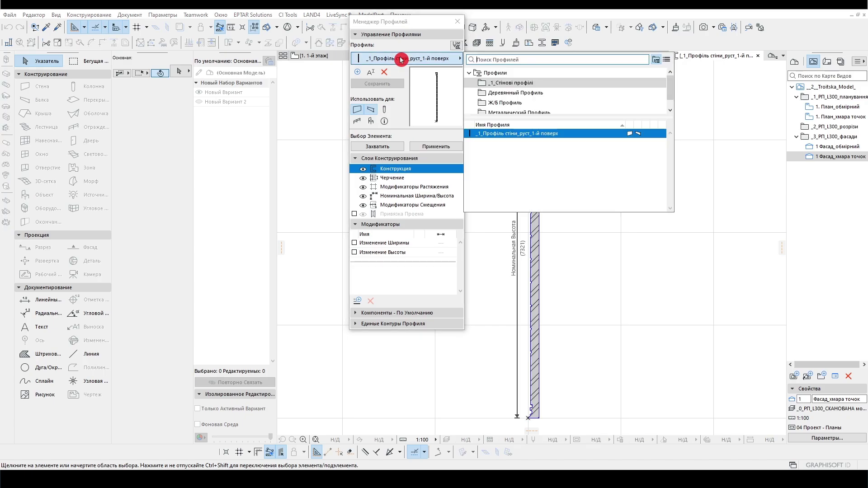
left_click(380, 111)
Step: Duplicate the rusticated wall profile as _2_Профіль стіни_1-й поверх in the _1_Стінові профілі folder
left_click(361, 75)
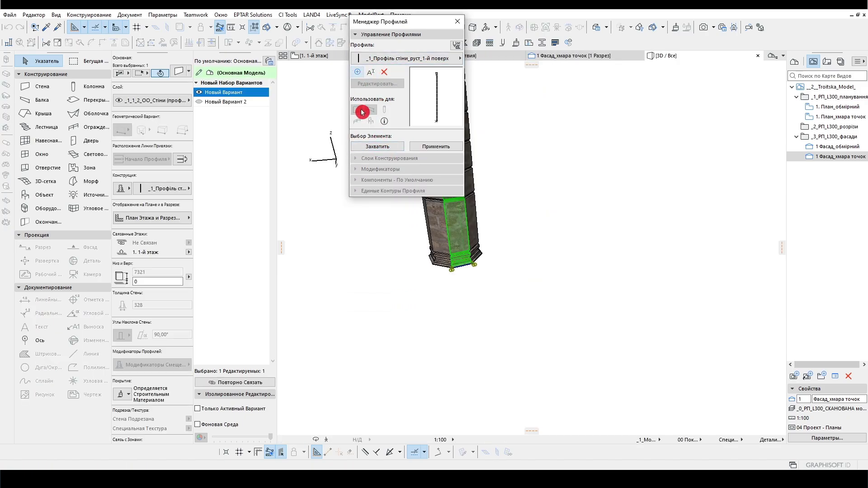
left_click(368, 125)
key("BackSpace")
type("2")
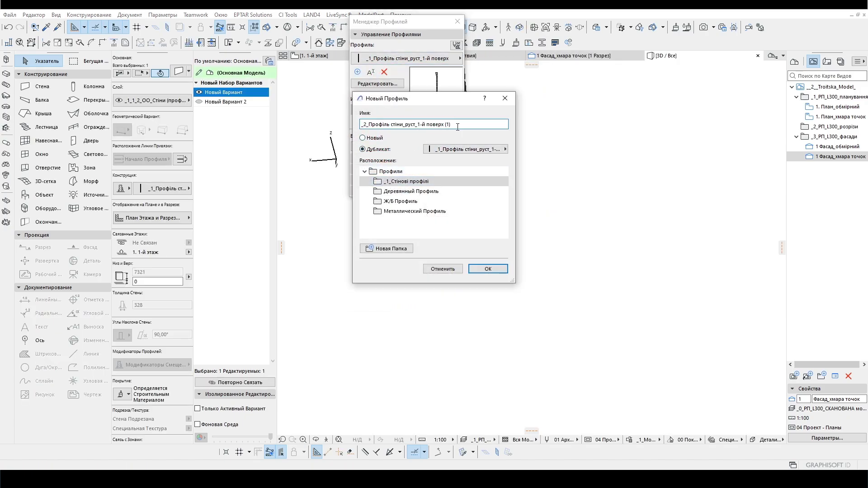
key("BackSpace")
left_click(484, 270)
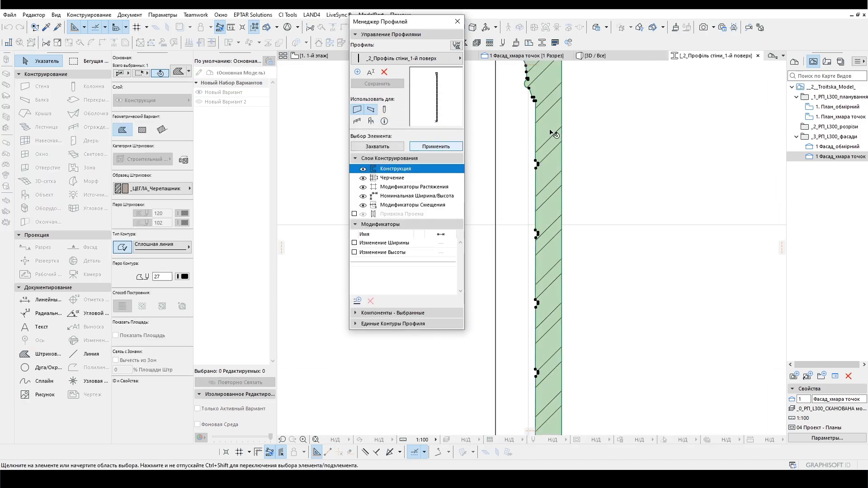
Step: Cover the rustication grooves along the new profile's face with a rectangular addition to its _ЦЕГЛА_Черепашник fill and save the profile
left_click(523, 197)
left_click(533, 233)
scroll(531, 156, "down", 3)
scroll(531, 152, "up", 4)
left_click(142, 130)
scroll(516, 159, "down", 4)
scroll(520, 300, "up", 5)
left_click(538, 267)
scroll(511, 177, "down", 3)
scroll(501, 159, "up", 4)
scroll(545, 181, "down", 5)
scroll(549, 407, "up", 4)
scroll(535, 389, "down", 3)
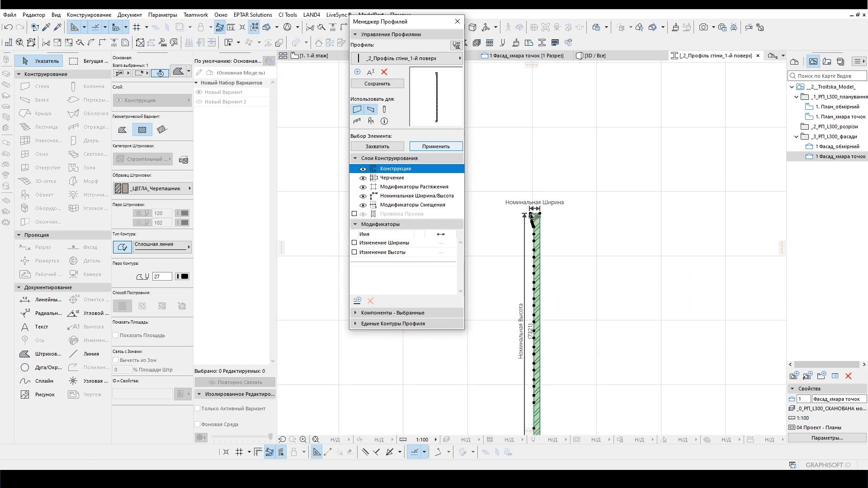
scroll(524, 222, "up", 2)
left_click(377, 84)
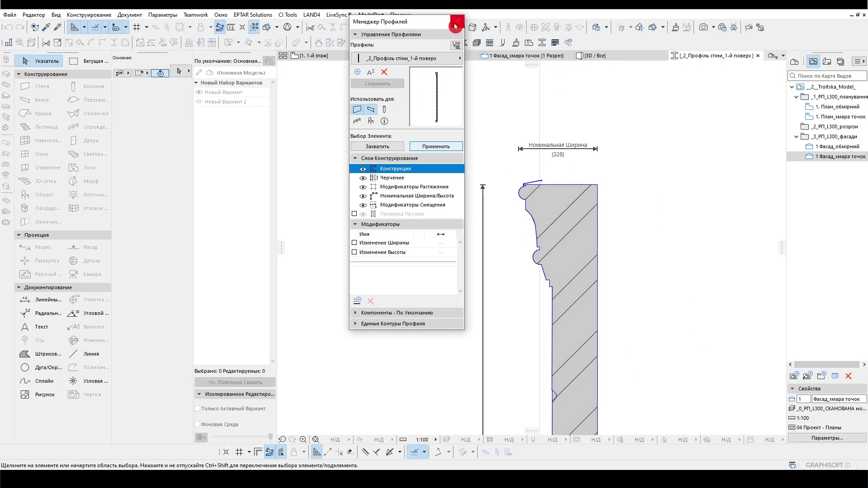
left_click(455, 22)
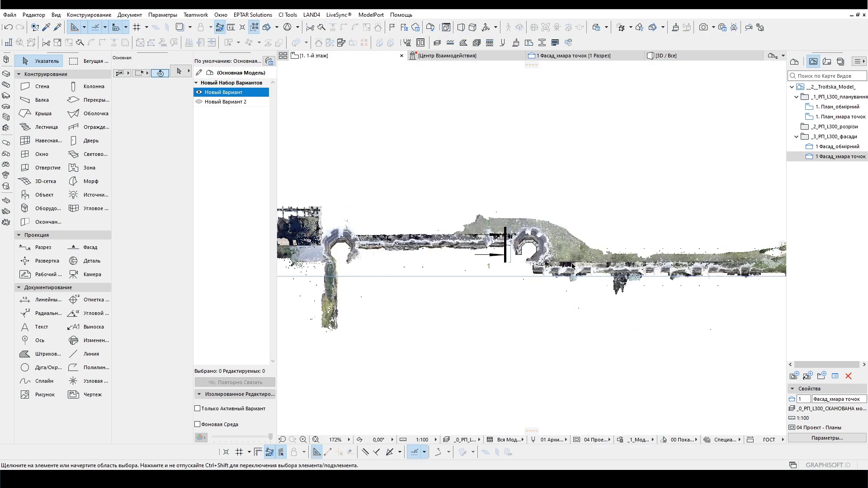
Step: Delete the section marker beside the octagonal tower on the 1-й этаж floor plan
scroll(516, 260, "up", 6)
left_click(469, 260)
key("Delete")
Step: Set up the Wall tool from the tower's end wall, using the _2_Профіль стіни_1-й поверх profile
left_click(501, 169)
left_click(537, 200)
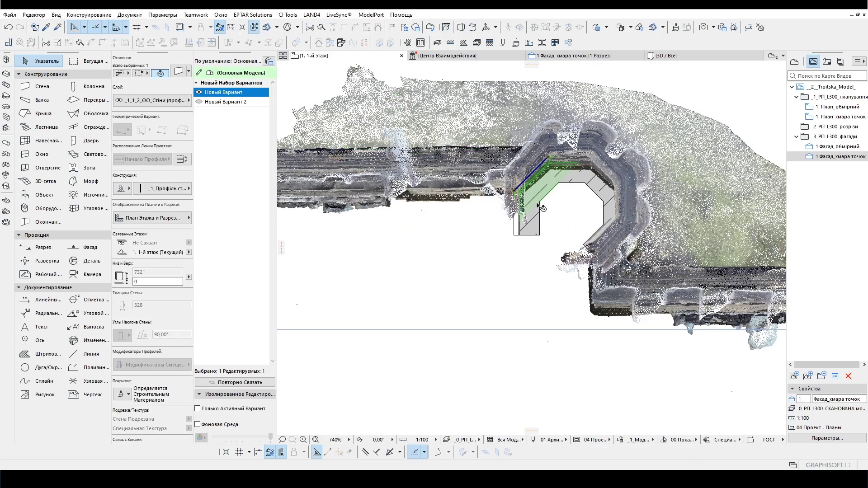
key("Escape")
left_click(534, 231, "alt")
left_click(175, 74)
left_click(477, 81)
left_click(532, 164)
left_click(525, 457)
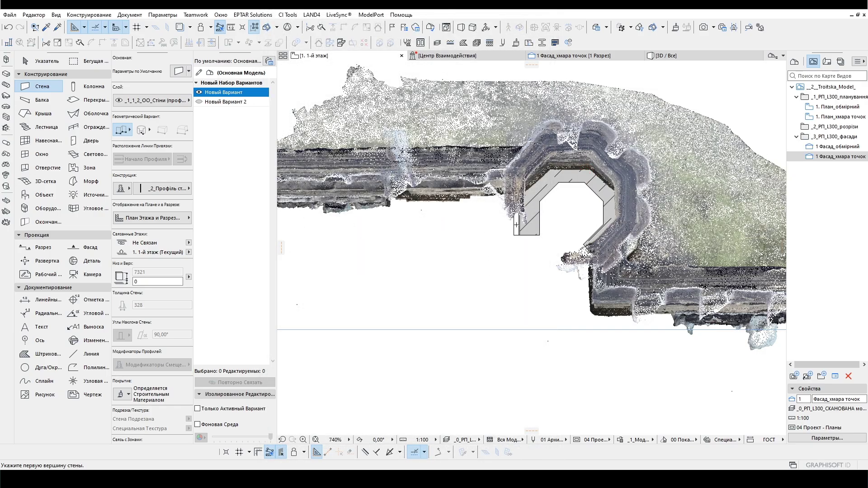
Step: Draw a short straight wall segment from the tower's end wall along the adjoining facade in the point-cloud plan
scroll(518, 193, "up", 5)
left_click(523, 186)
scroll(520, 222, "down", 6)
middle_click_drag(490, 233, 269, 215)
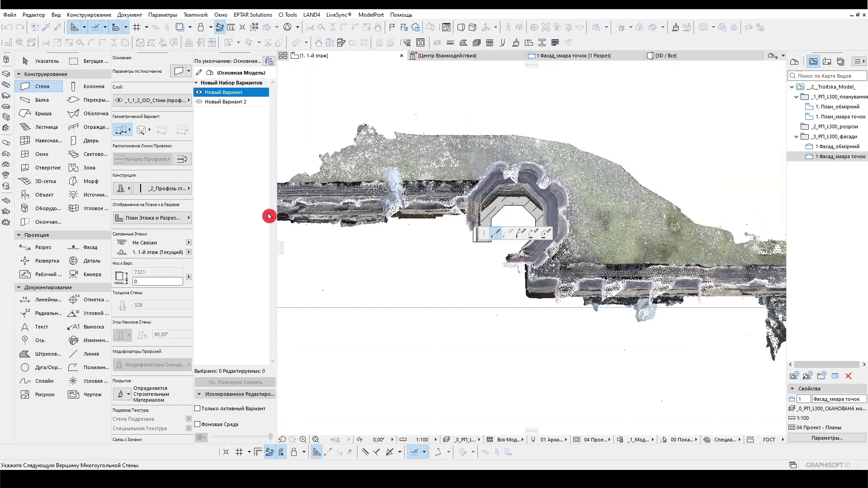
scroll(445, 231, "up", 4)
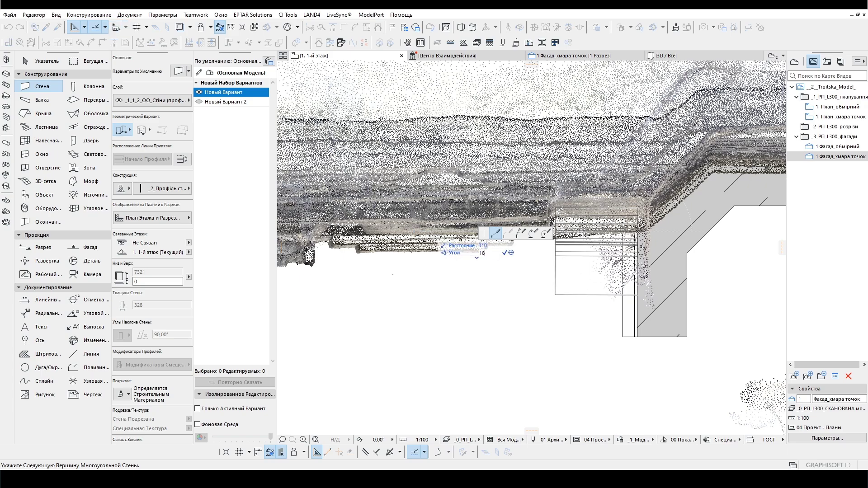
double_click(555, 232)
key("Escape")
Step: Show the _0_РП_L300_СКАНОВАНА модель layers in 3D and examine how the new wall segment meets the scanned facade
left_click(669, 56)
left_click(468, 193)
mouse_move(495, 209)
middle_mouse_down("shift")
mouse_move(467, 193)
mouse_move(490, 199)
middle_mouse_up("shift")
key("Escape")
left_click(488, 440)
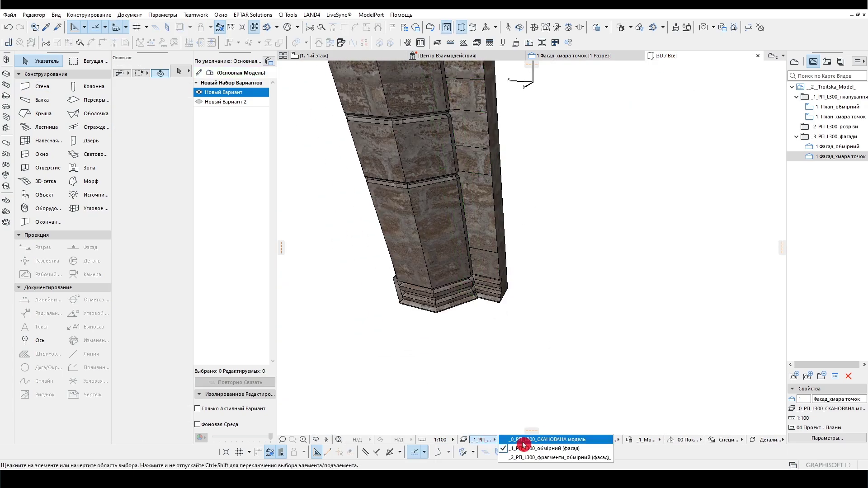
left_click(523, 439)
middle_click_drag(476, 271, 483, 291, "shift")
scroll(482, 292, "up", 2)
scroll(483, 289, "down", 5)
scroll(479, 285, "up", 6)
scroll(542, 276, "down", 1)
left_click(564, 276)
middle_click_drag(563, 276, 455, 334, "shift")
left_click(494, 331)
scroll(518, 242, "up", 5)
scroll(518, 241, "down", 5)
Step: Place a section through the new wall segment beside the tower on the floor plan and open that section
key("Escape")
key("F2")
scroll(462, 280, "down", 3)
left_click(43, 247)
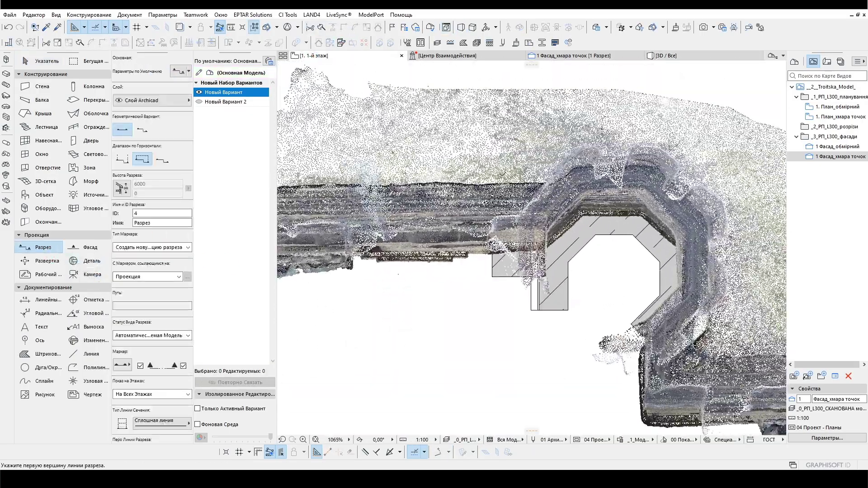
left_click(551, 323)
key("Escape")
left_click(794, 62)
double_click(835, 166)
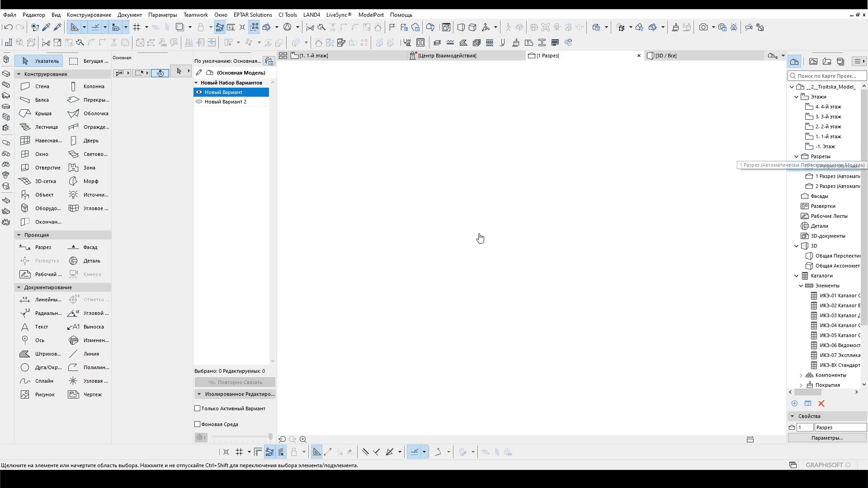
scroll(496, 220, "down", 2)
double_click(830, 177)
scroll(587, 182, "up", 8)
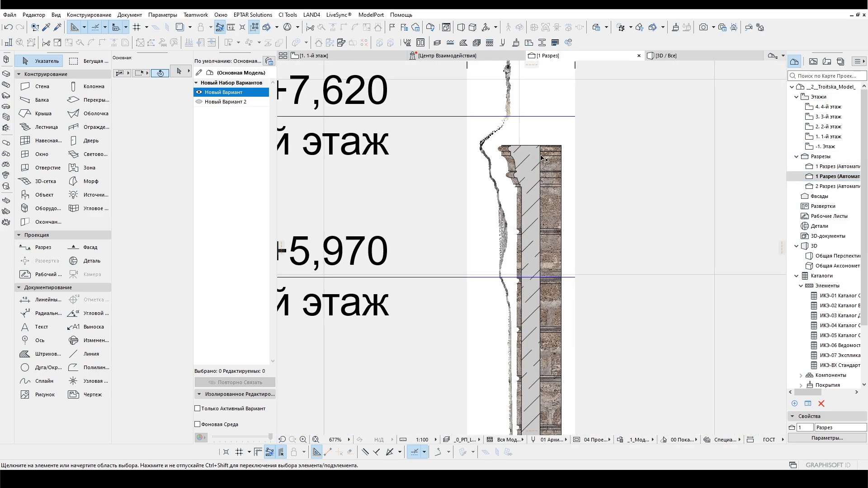
Step: Shift the sectioned wall by about 9 mm from its groove corner toward the point-cloud face
left_click(537, 204)
scroll(538, 204, "down", 7)
scroll(541, 331, "up", 4)
scroll(544, 332, "up", 12)
scroll(570, 245, "up", 3)
left_click(566, 240)
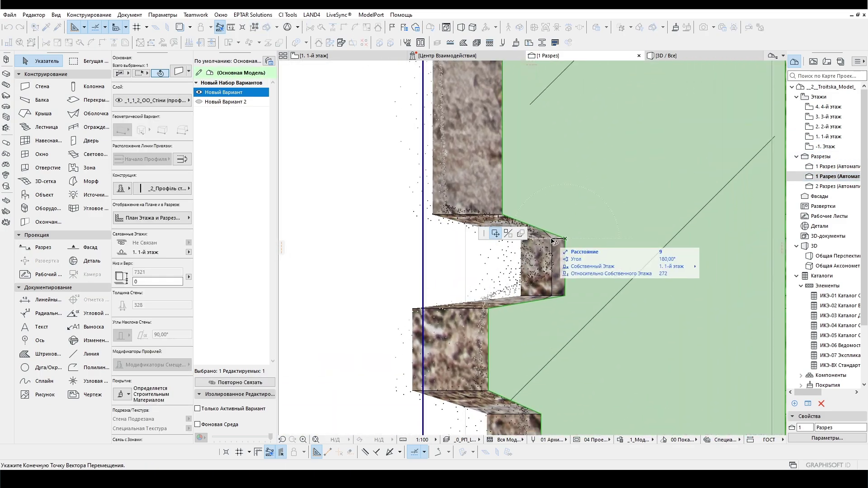
scroll(559, 256, "down", 12)
Step: Examine the joint between the tower and the new wall segment against the point cloud in 3D
left_click(667, 55)
scroll(534, 235, "up", 5)
middle_click_drag(556, 235, 495, 309, "shift")
left_click(569, 313)
left_click(446, 290, "shift")
scroll(495, 308, "down", 6)
scroll(494, 309, "down", 5)
middle_click_drag(486, 99, 475, 235)
scroll(496, 244, "up", 6)
middle_click_drag(525, 368, 499, 251)
key("Escape")
Step: Switch the 3D view to the _1_РП_L300_обмірний (фасад) layers and inspect the new wall segment beside the tower
left_click(487, 439)
left_click(532, 448)
left_click(409, 229)
middle_click_drag(409, 229, 443, 205)
scroll(444, 205, "up", 5)
scroll(460, 225, "down", 4)
Step: Open the new wall segment's _2_Профіль стіни_1-й поверх profile for editing and delete all its drawn lines
right_click(474, 127)
left_click(492, 237)
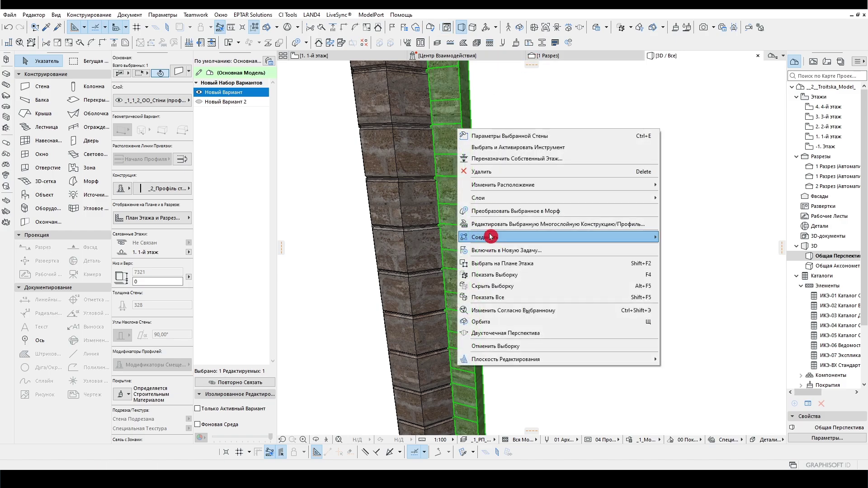
left_click_drag(436, 19, 272, 26)
left_click(73, 358)
key("ctrl+a")
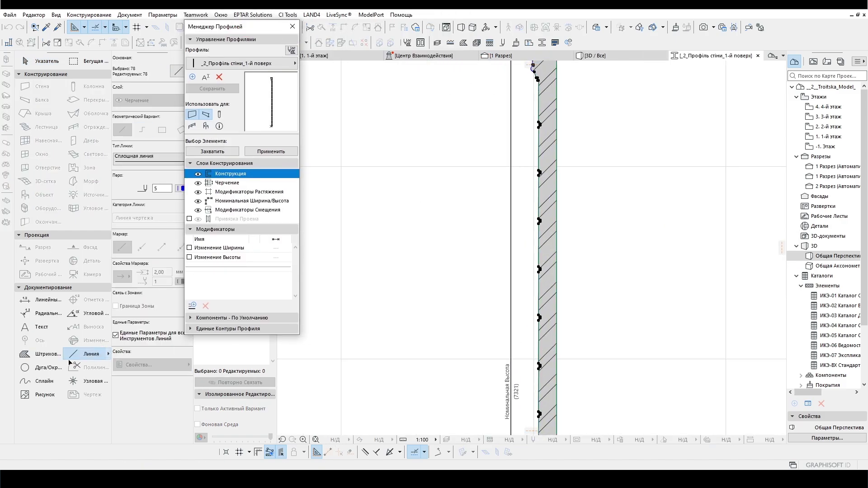
scroll(554, 198, "up", 3)
key("Escape")
Step: Add a rectangle to the _ЦЕГЛА_Черепашник fill from the corner below the cornice down over the rustication grooves
left_click(537, 197)
scroll(502, 330, "up", 6)
scroll(500, 278, "down", 5)
scroll(497, 227, "up", 4)
scroll(497, 226, "down", 5)
scroll(506, 112, "up", 5)
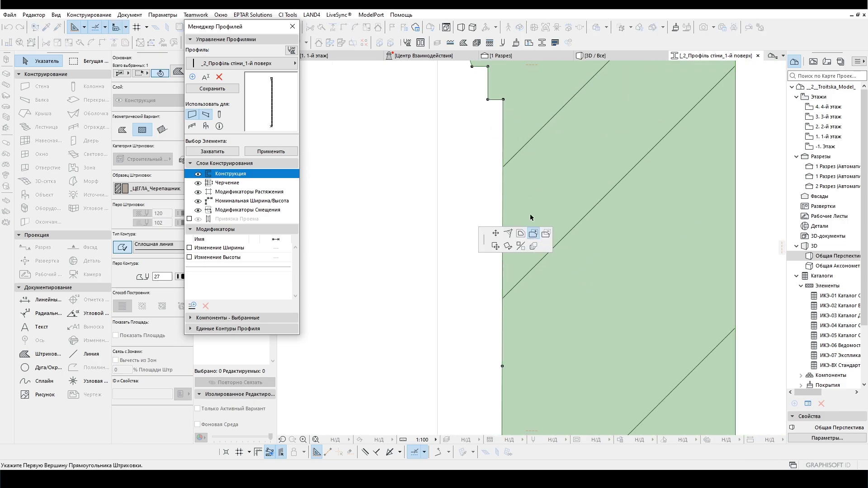
left_click(503, 100)
scroll(554, 149, "down", 5)
scroll(581, 355, "up", 2)
scroll(551, 254, "up", 3)
scroll(544, 226, "down", 5)
scroll(537, 202, "up", 4)
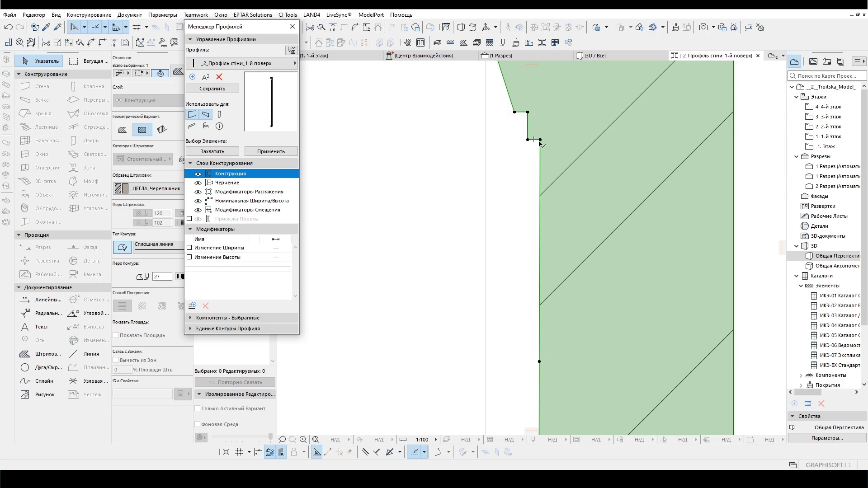
scroll(541, 153, "down", 5)
scroll(542, 286, "up", 4)
scroll(579, 286, "down", 3)
scroll(569, 235, "up", 5)
scroll(596, 262, "down", 4)
left_click(583, 391)
scroll(583, 391, "down", 5)
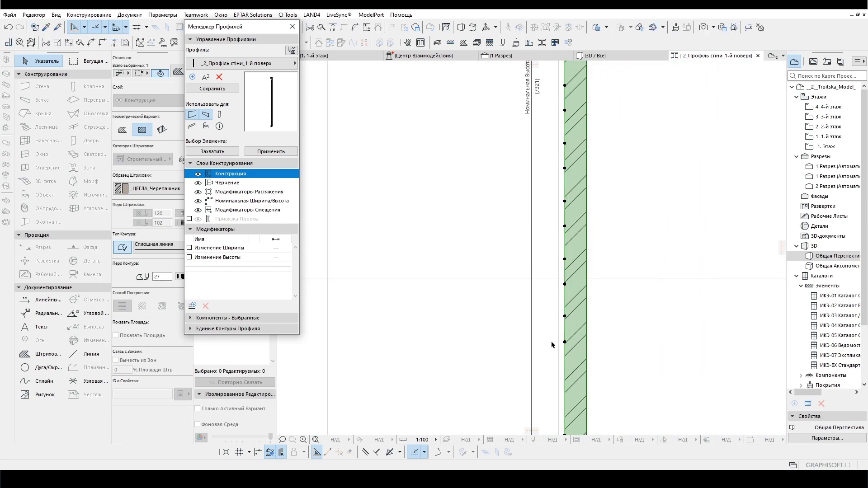
Step: Cut the projecting rustication strips off the profile's fill below the cornice and save the profile
scroll(578, 232, "up", 6)
left_click(339, 33)
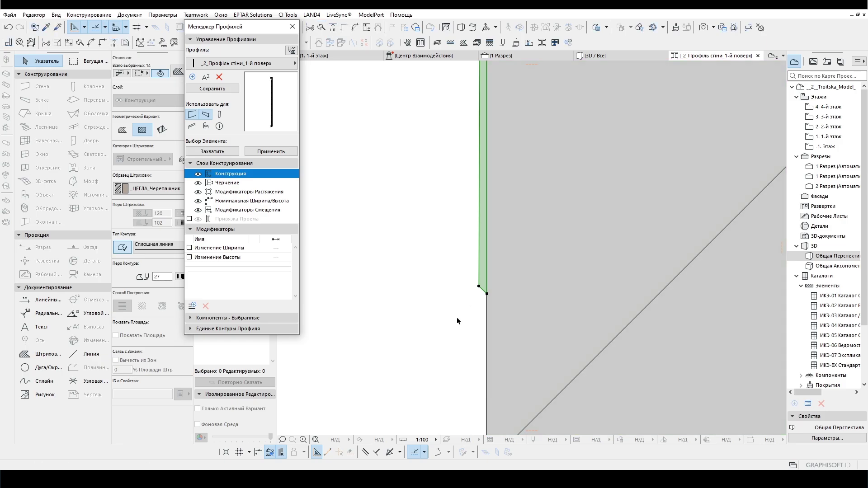
scroll(475, 298, "down", 5)
scroll(476, 294, "down", 3)
scroll(472, 181, "up", 5)
left_click(454, 190, "shift")
scroll(503, 160, "down", 5)
scroll(491, 336, "up", 6)
scroll(454, 288, "down", 6)
scroll(447, 248, "up", 1)
left_click(480, 303)
scroll(473, 241, "down", 3)
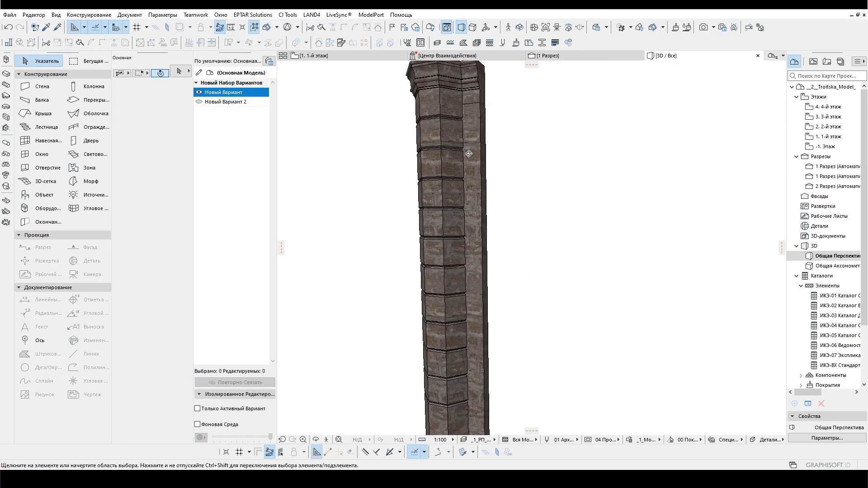
scroll(358, 206, "up", 3)
middle_click_drag(358, 205, 466, 165, "shift")
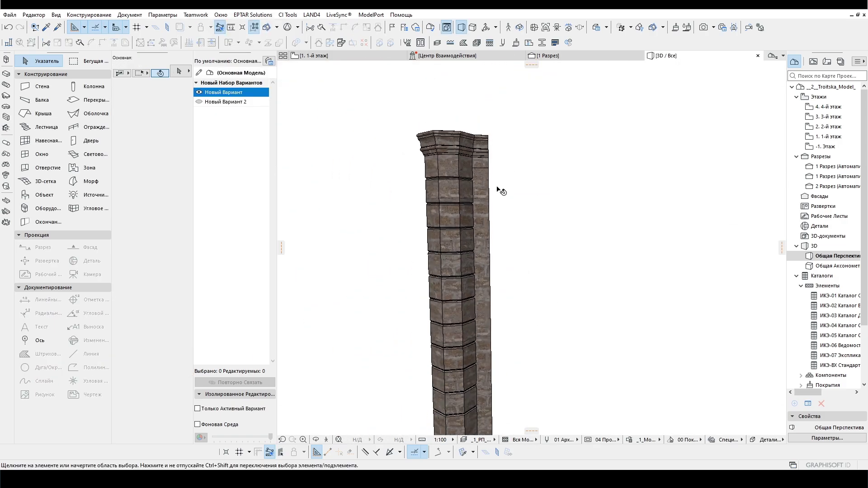
Step: Examine the flat wall segment against the cornice, panels and arched frieze in the 1 Фасад_хмара точок view
left_click(814, 66)
double_click(837, 147)
scroll(450, 165, "up", 4)
double_click(835, 157)
scroll(438, 173, "up", 3)
scroll(437, 172, "down", 6)
scroll(441, 199, "up", 4)
scroll(436, 188, "down", 5)
scroll(499, 156, "up", 3)
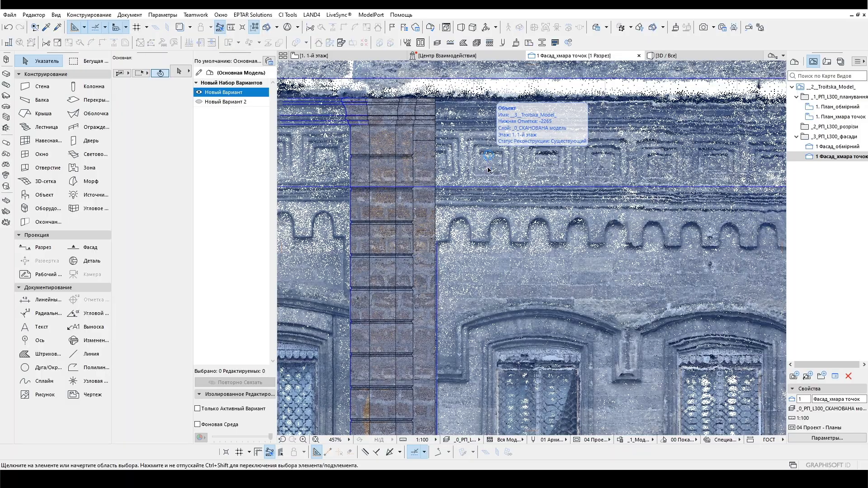
scroll(468, 193, "up", 1)
scroll(461, 171, "down", 7)
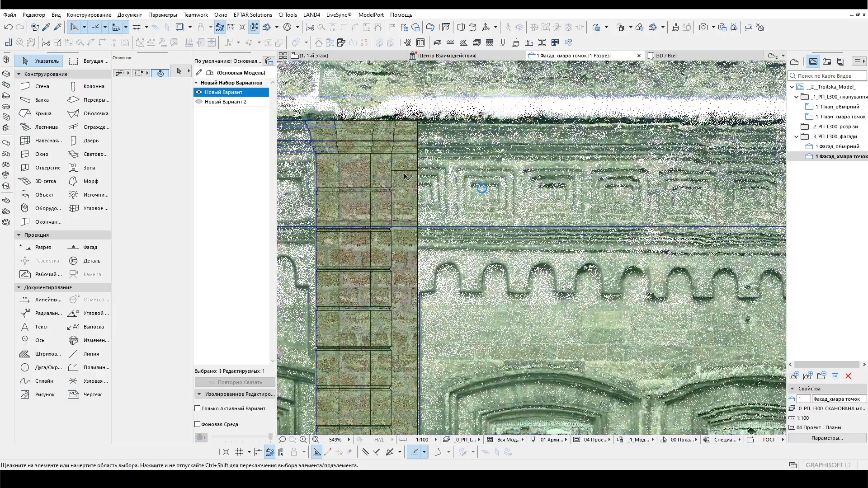
scroll(466, 161, "up", 1)
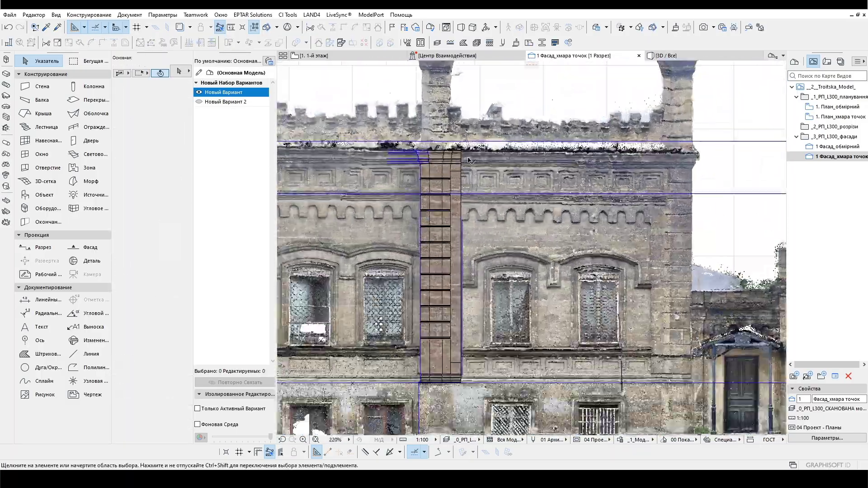
scroll(492, 267, "up", 6)
scroll(436, 187, "down", 5)
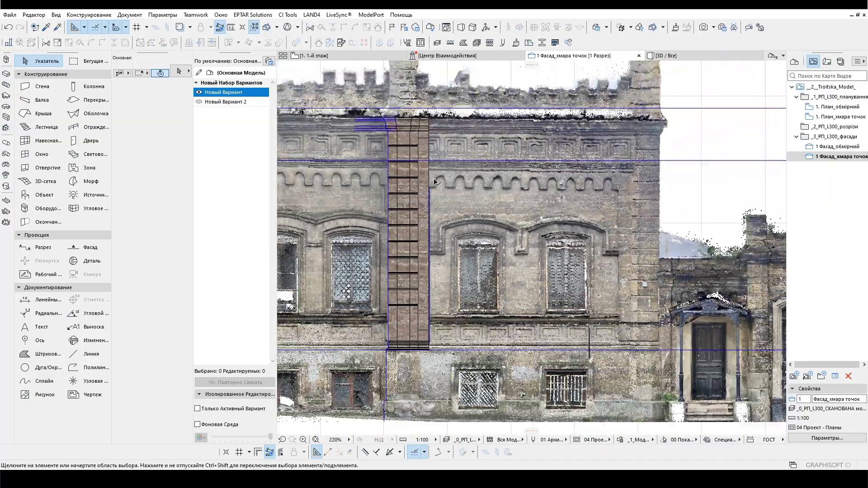
scroll(435, 146, "up", 2)
scroll(413, 134, "down", 1)
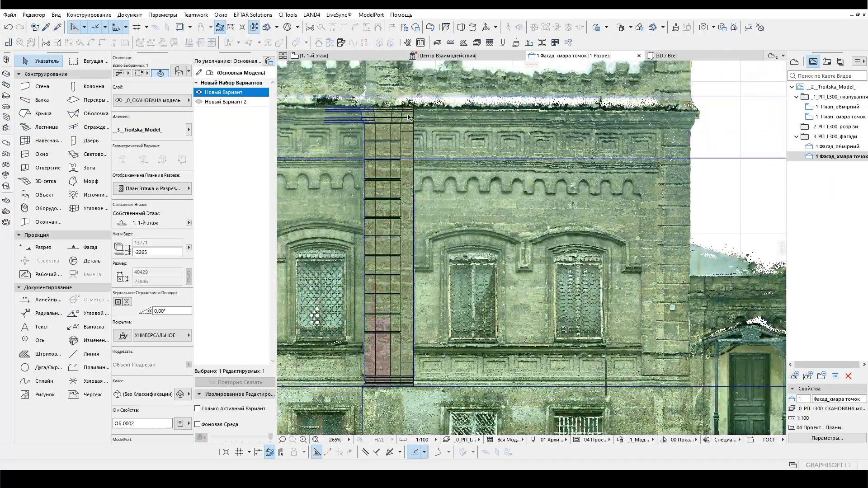
key("Escape")
scroll(437, 201, "up", 3)
Step: Open section 1 from its marker beside the tower on the 1-й этаж floor plan
left_click(360, 57)
scroll(551, 257, "up", 3)
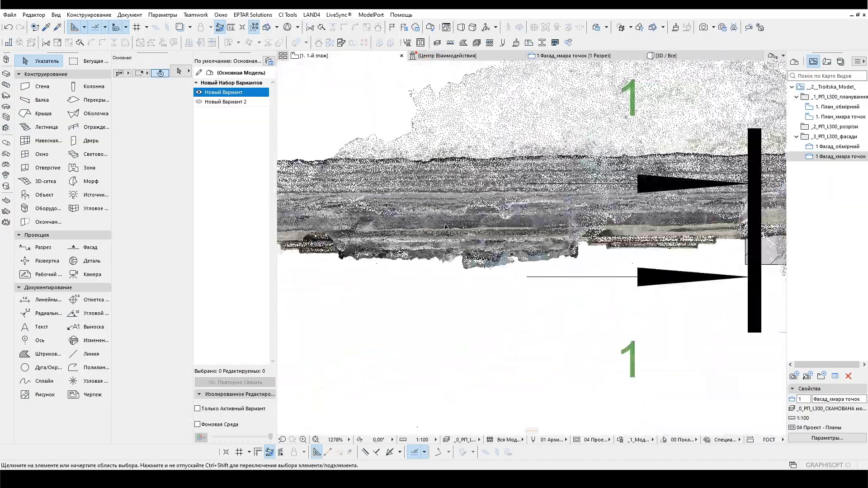
scroll(498, 181, "down", 2)
left_click(474, 181)
right_click(461, 296)
left_click(498, 97)
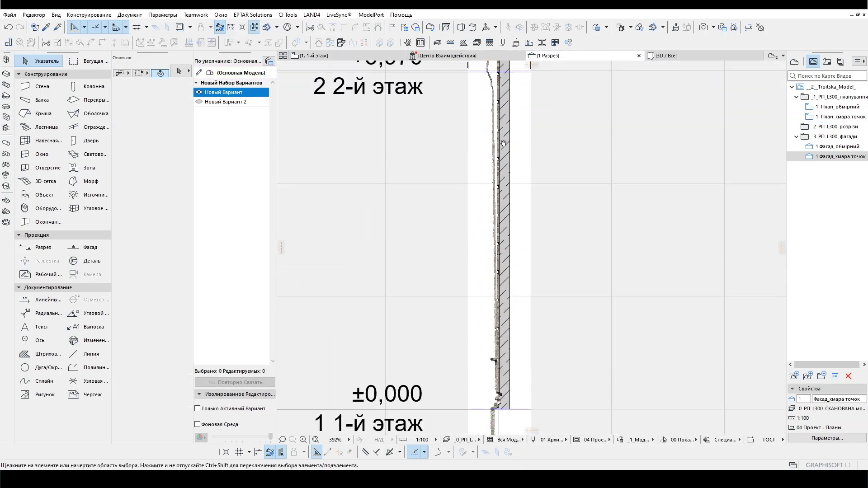
Step: Measure the horizontal offset between the point cloud's outer face and the recessed surface in section 3
scroll(492, 194, "up", 10)
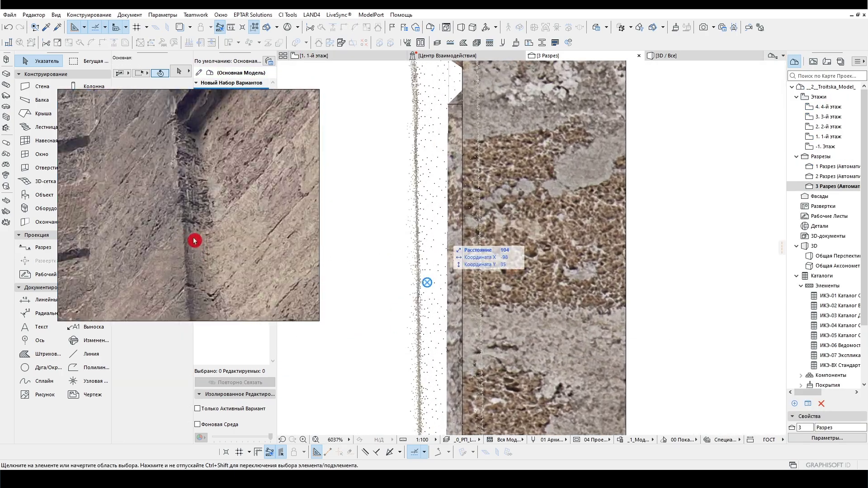
scroll(506, 268, "down", 7)
scroll(473, 197, "up", 5)
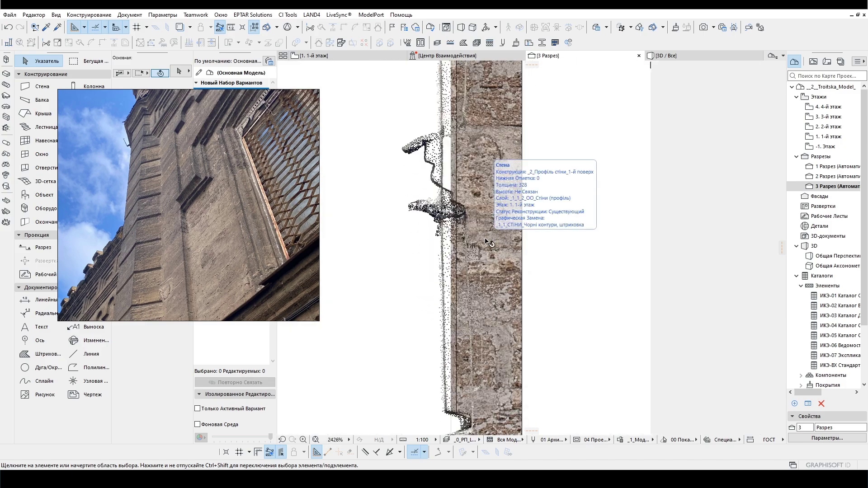
scroll(472, 197, "down", 6)
scroll(470, 147, "up", 8)
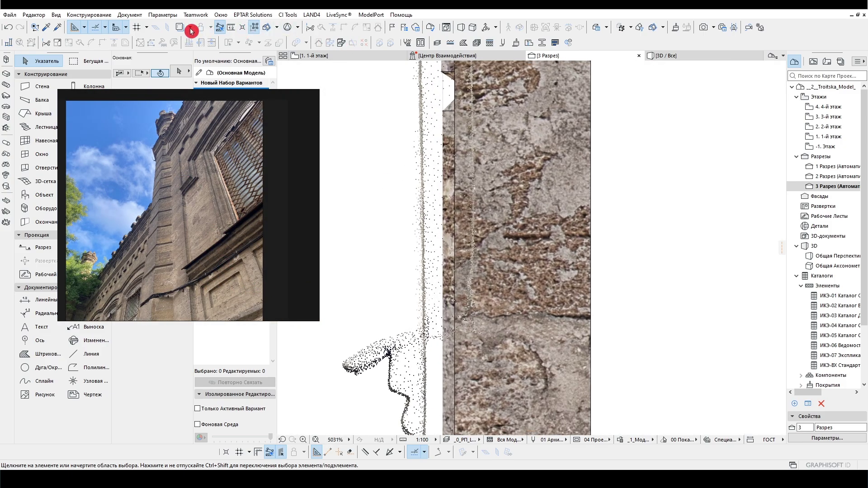
left_click(243, 30)
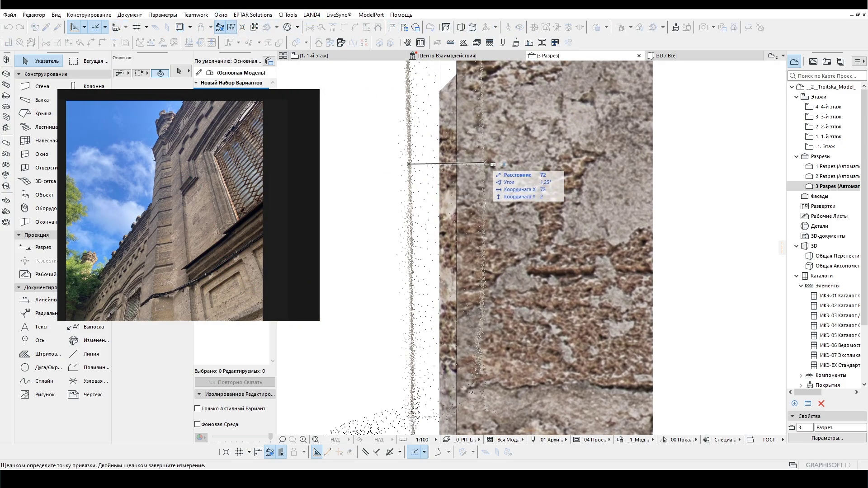
scroll(482, 162, "down", 6)
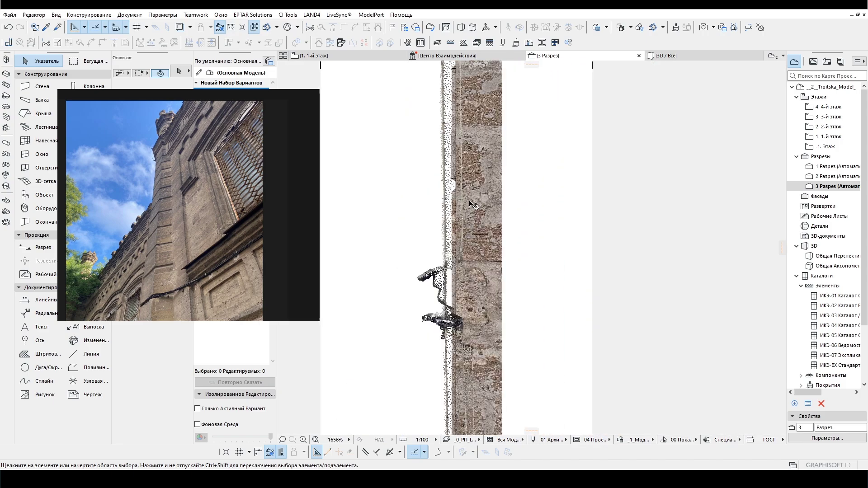
Step: Compare section 3 with the moulding photo and measure the recess depth again at a closer spot
scroll(475, 158, "up", 4)
scroll(473, 156, "up", 1)
left_click(277, 31)
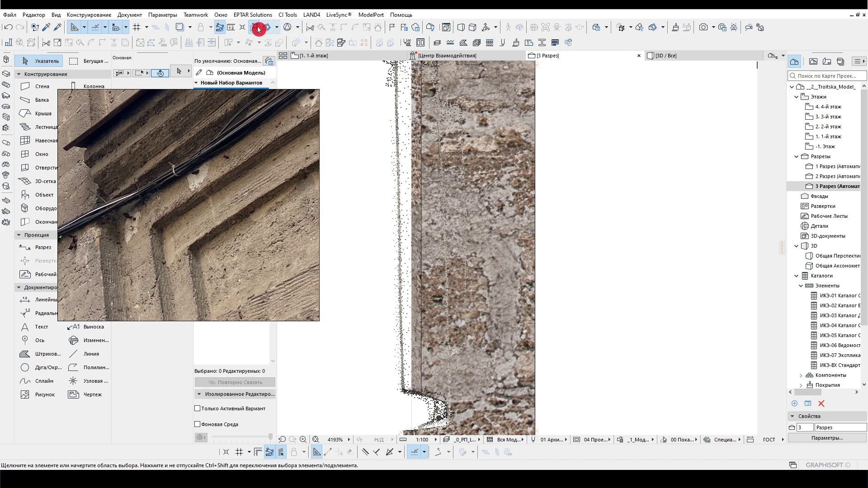
left_click(267, 28)
scroll(453, 167, "up", 2)
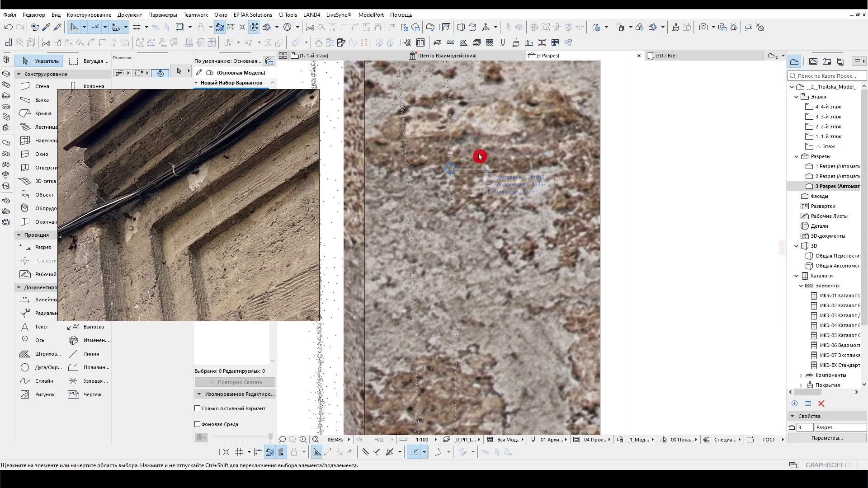
scroll(479, 156, "down", 15)
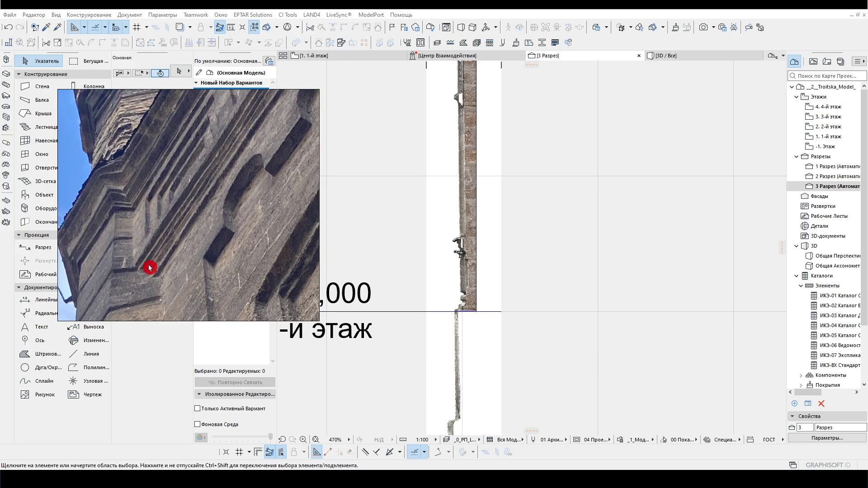
Step: Return to the 3D view with the _1_РП_L300_обмірний (фасад) layers and inspect the wall beside the tower
left_click(678, 56)
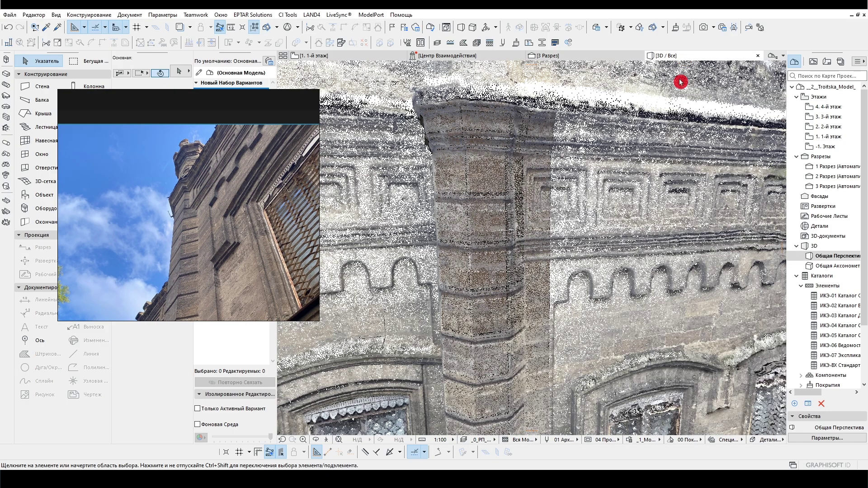
left_click(499, 439)
left_click(538, 448)
left_click(442, 175)
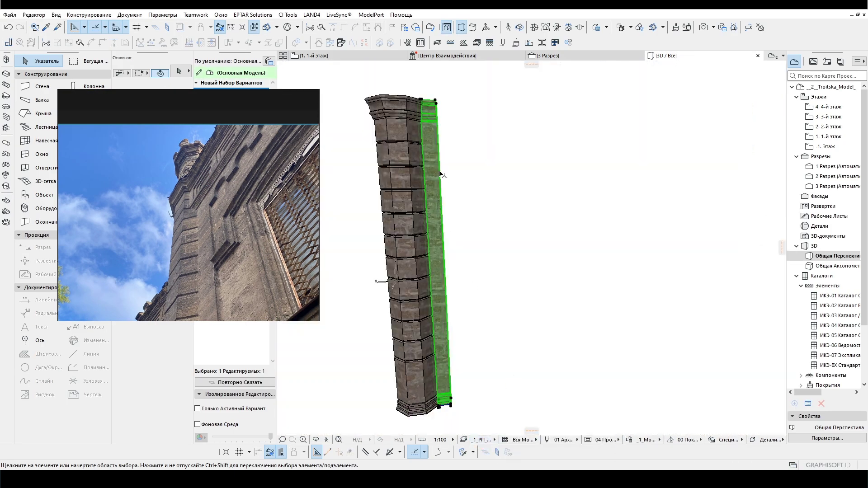
middle_click_drag(442, 175, 460, 203, "shift")
key("Escape")
Step: Draw a short horizontal line from the wall segment's edge along the moulding above the arches in 1 Фасад_хмара точок
left_click(813, 61)
double_click(839, 157)
scroll(490, 198, "up", 5)
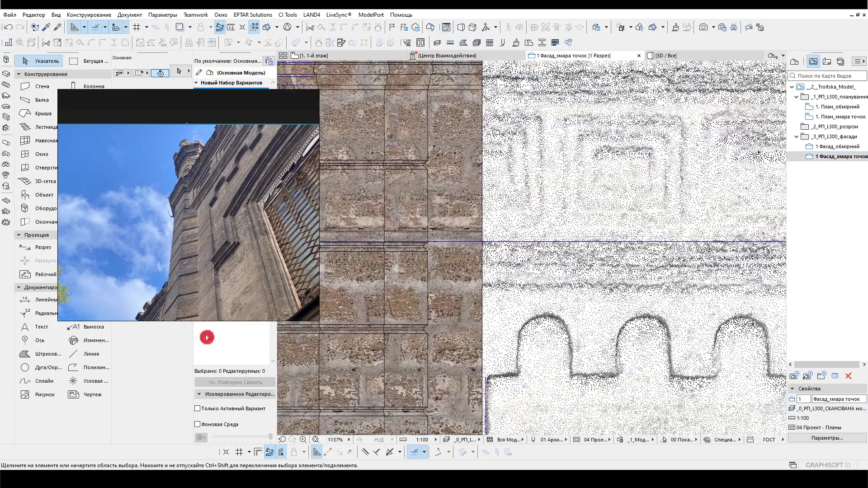
left_click(91, 354)
scroll(520, 271, "up", 3)
left_click(487, 271)
key("Escape")
scroll(511, 278, "down", 6)
scroll(510, 278, "up", 4)
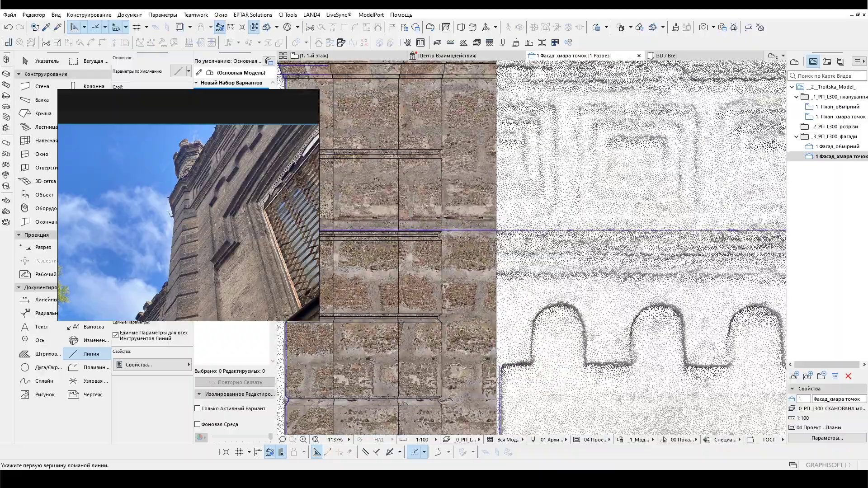
Step: Check the moulding band's height from the drawn line against the point cloud and the reference photo
key("Escape")
scroll(520, 276, "up", 3)
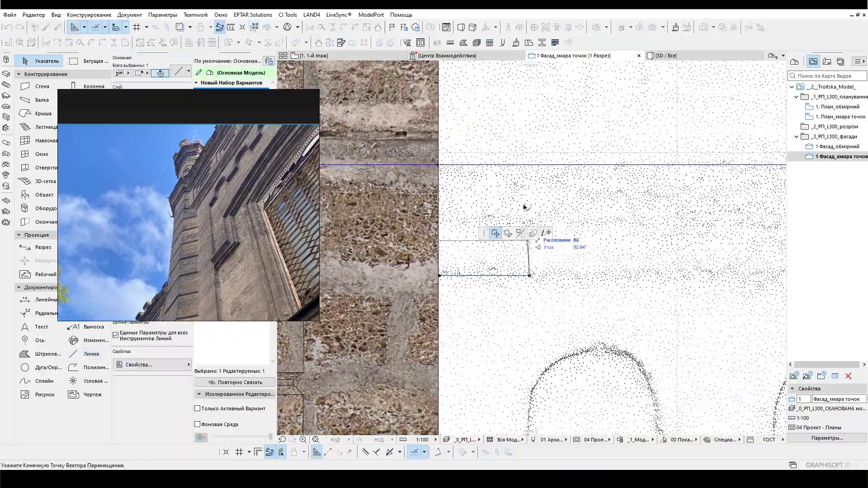
scroll(511, 168, "down", 5)
scroll(507, 168, "up", 2)
scroll(534, 356, "up", 2)
key("Escape")
key("Escape")
Step: Open section 3 and bring the wall at the 2-й этаж level into view
scroll(222, 205, "up", 3)
left_click_drag(222, 204, 213, 214)
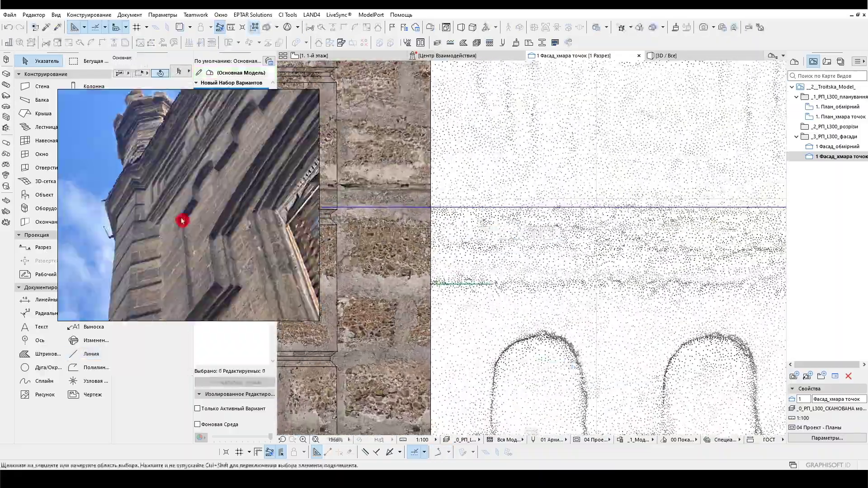
scroll(174, 228, "up", 3)
scroll(516, 215, "down", 5)
left_click(445, 54)
left_click(550, 57)
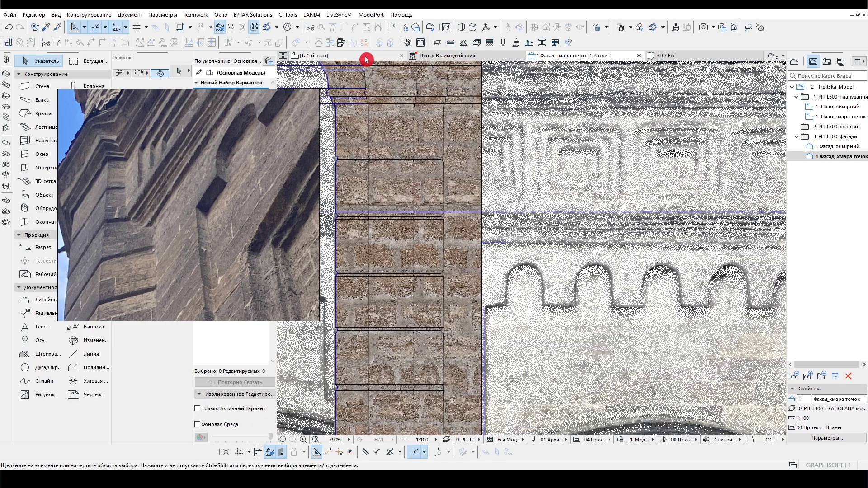
left_click(365, 58)
left_click(794, 61)
double_click(826, 187)
middle_click_drag(428, 221, 454, 323)
Step: Compare the point-cloud moulding at the 2-й этаж level with the reference photo, moving the photo aside
scroll(484, 174, "up", 3)
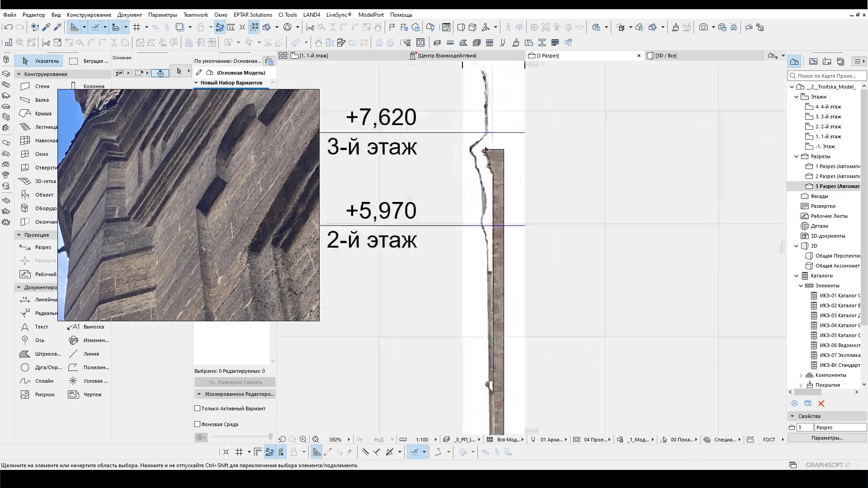
scroll(438, 333, "up", 8)
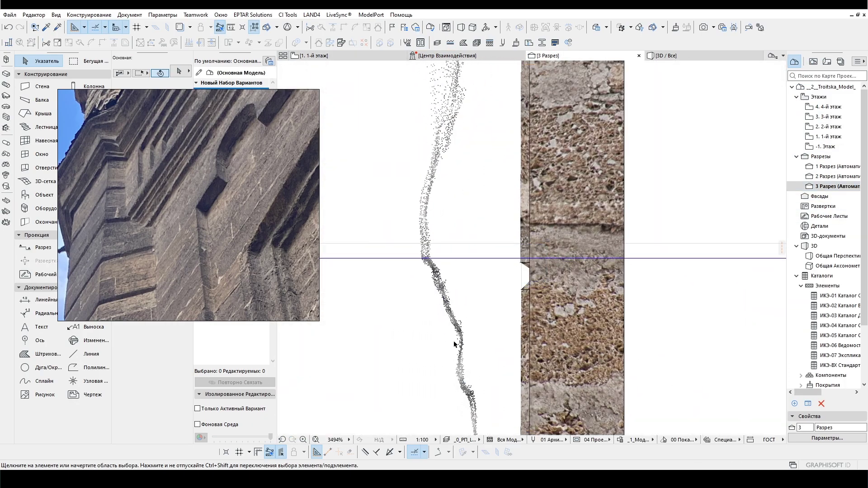
scroll(447, 331, "down", 4)
scroll(492, 286, "up", 2)
left_click(29, 183)
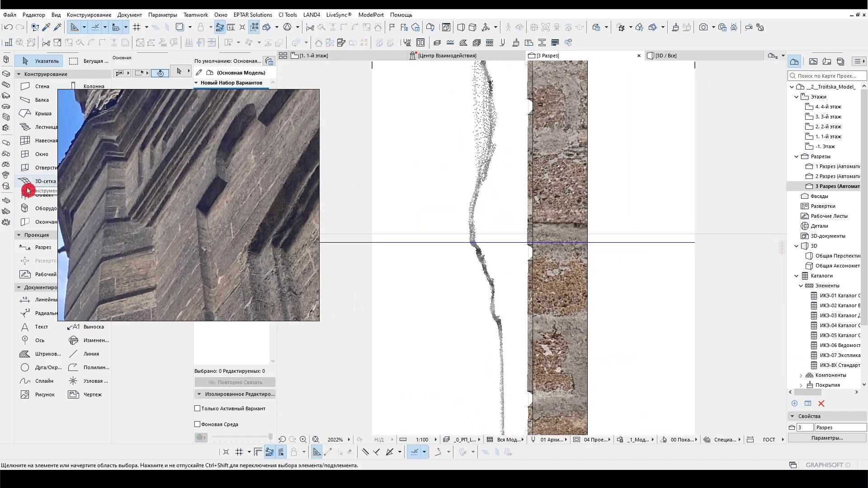
left_click_drag(170, 100, 231, 65)
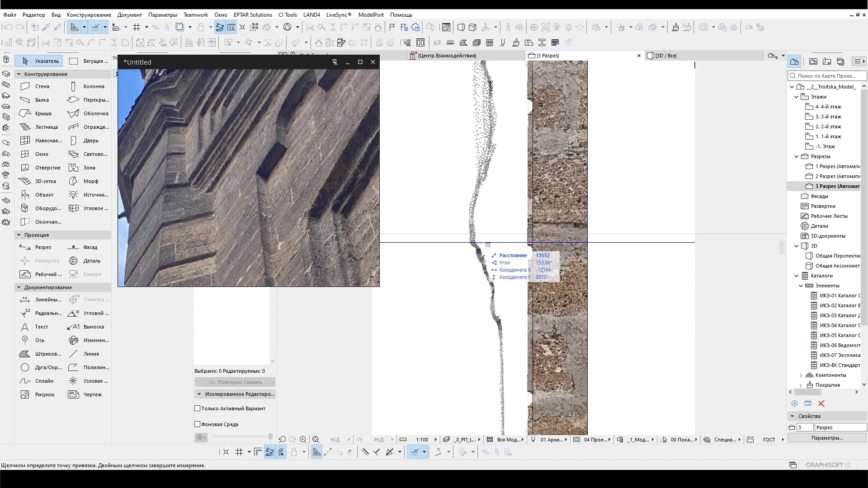
scroll(477, 239, "up", 2)
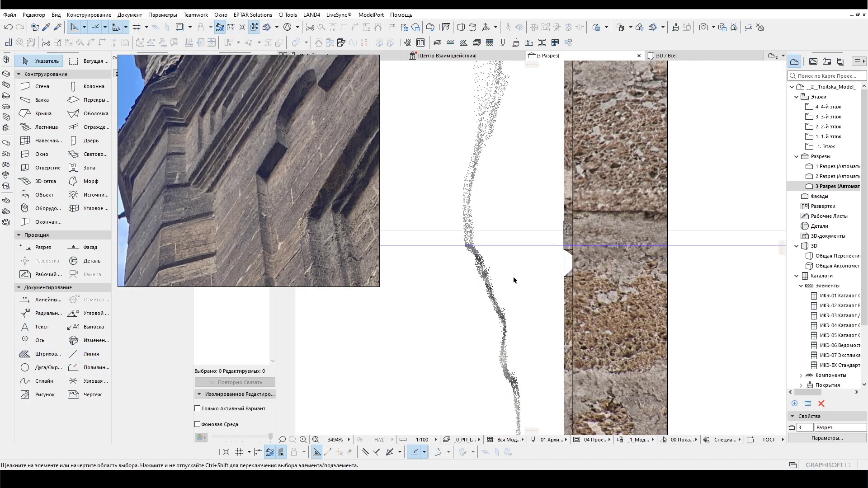
scroll(506, 292, "down", 5)
scroll(499, 300, "up", 6)
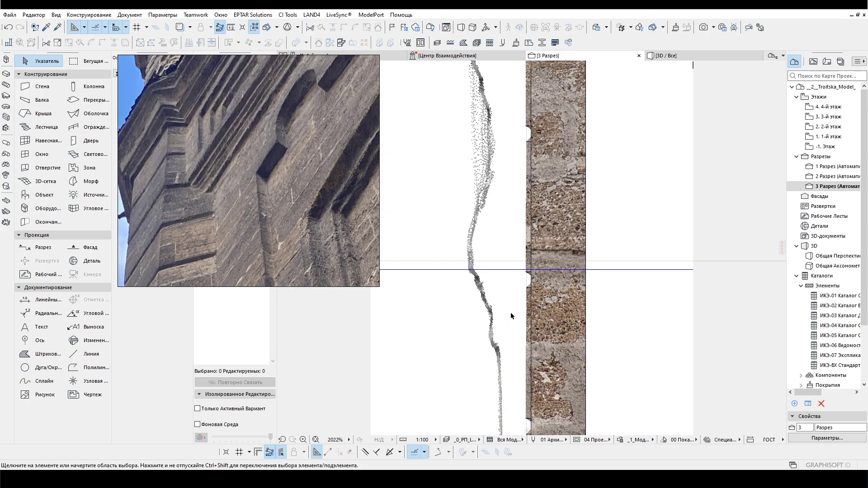
Step: Trace the stepped moulding contour just below the 2-й этаж level with a polyline following the point cloud
left_click(74, 368)
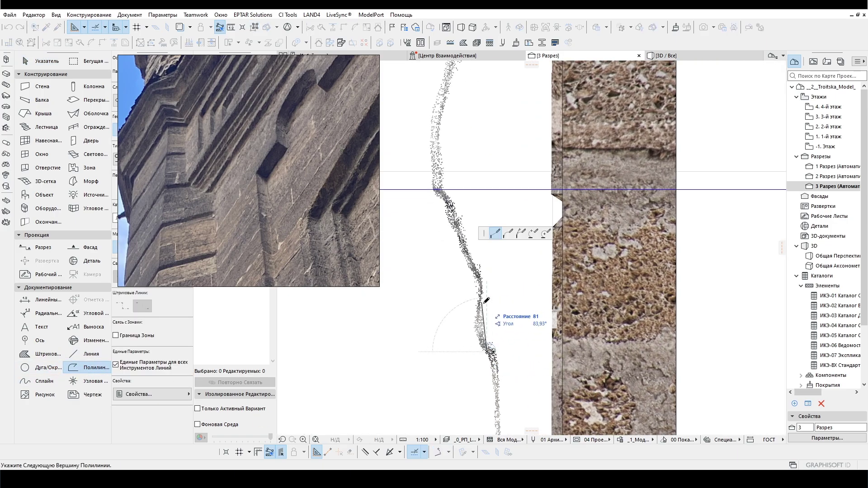
scroll(481, 280, "up", 2)
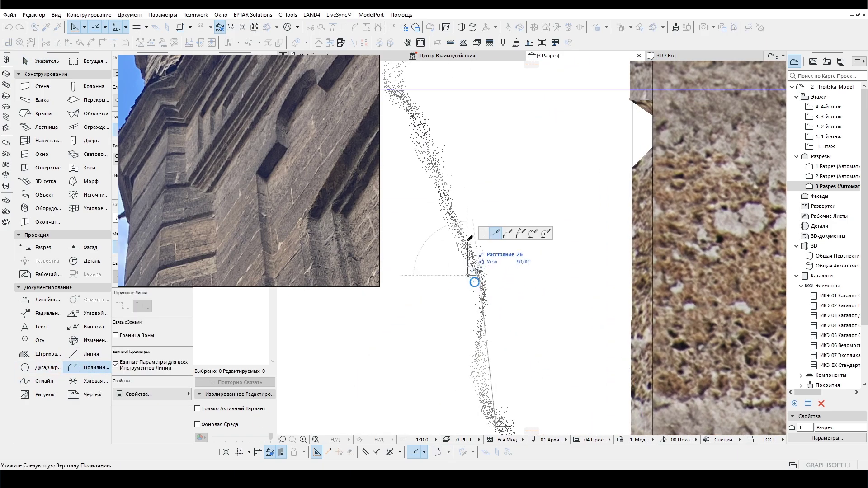
left_click(450, 207)
scroll(474, 235, "down", 1)
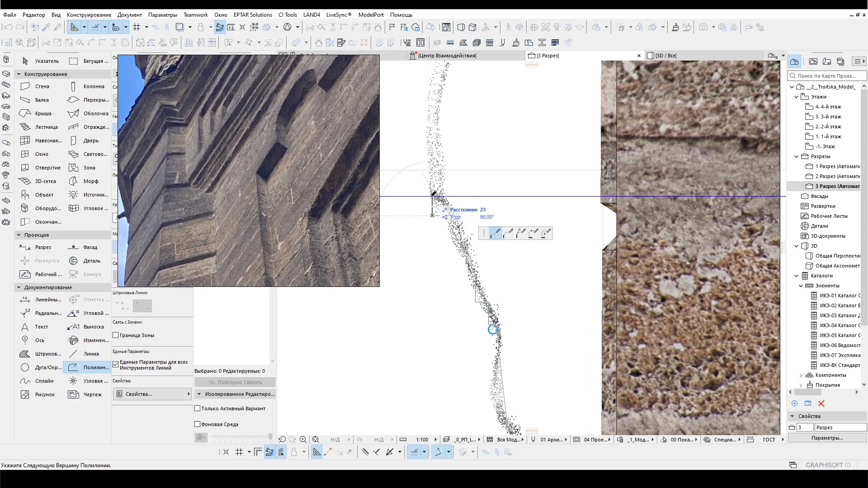
scroll(447, 250, "down", 1)
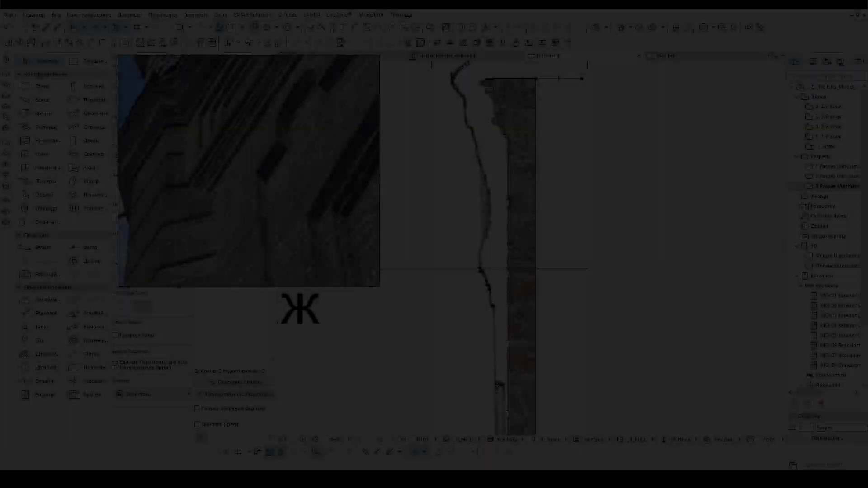
Step: Draw a horizontal reference line outward from the wall's upper corner and copy it together with the traced moulding polyline
left_click(565, 104)
left_click(560, 79)
middle_click_drag(539, 173, 533, 228)
left_click(474, 328, "shift")
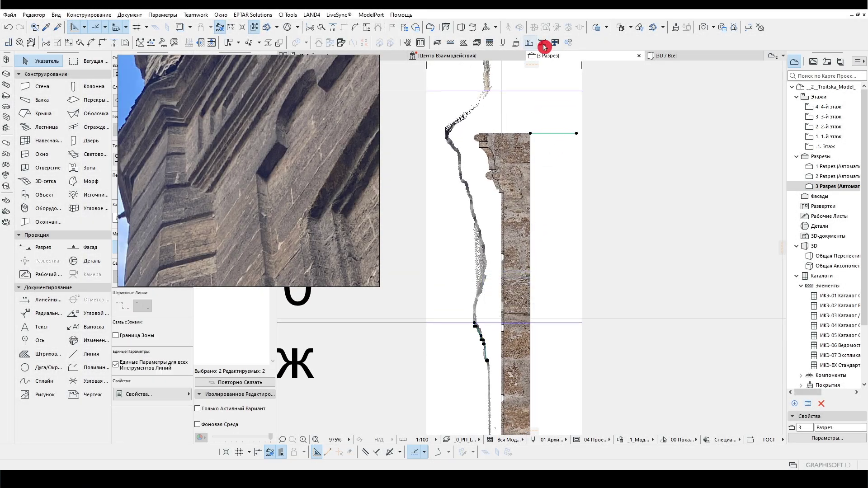
Step: Open the facade wall's profile _2_Профіль стіни_1-й поверх for editing and paste the moulding outline, aligning its reference line with the profile's upper corner
key("F3")
right_click(478, 164)
left_click(486, 241)
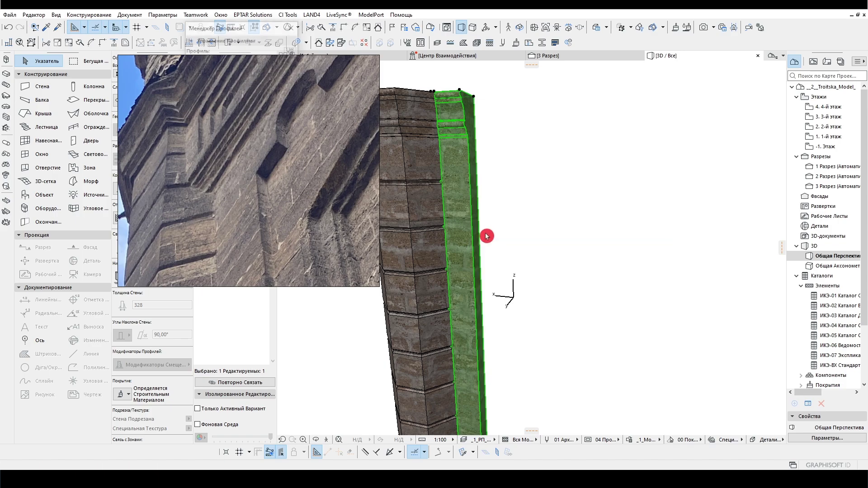
left_click(433, 230)
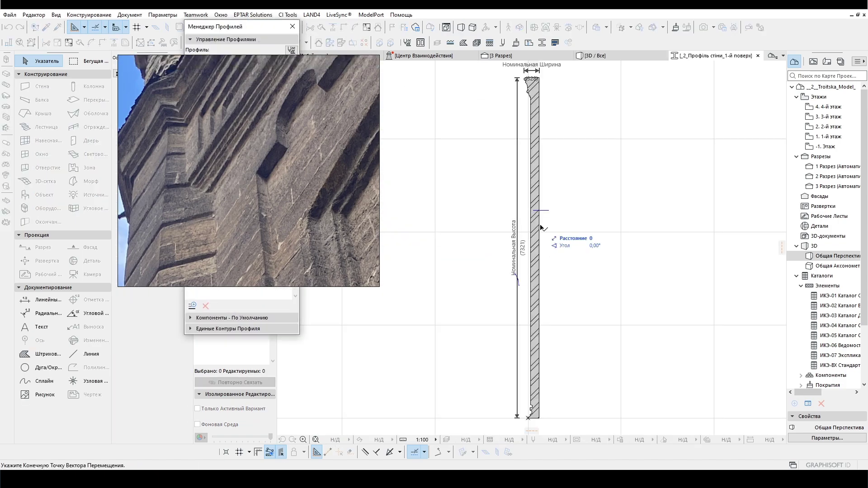
scroll(576, 185, "up", 2)
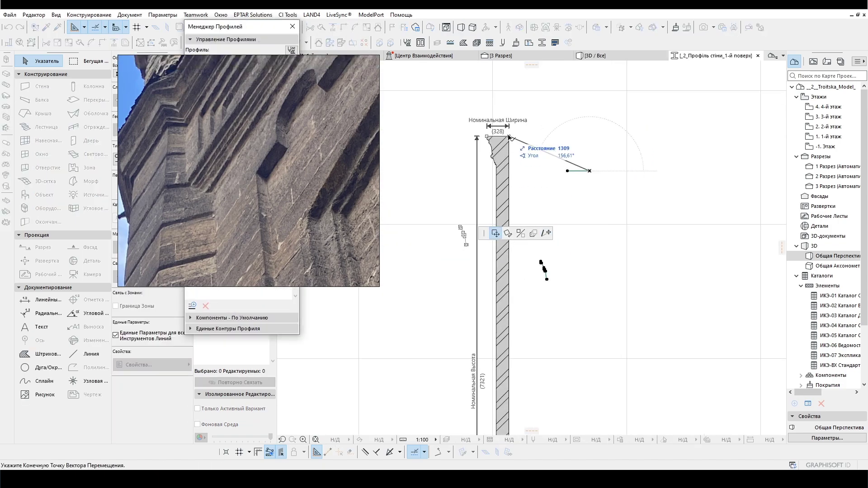
scroll(493, 235, "up", 12)
Step: Extend the moulding outline to the wall face and draw a vertical line from its upper end past the profile's top
left_click(529, 311)
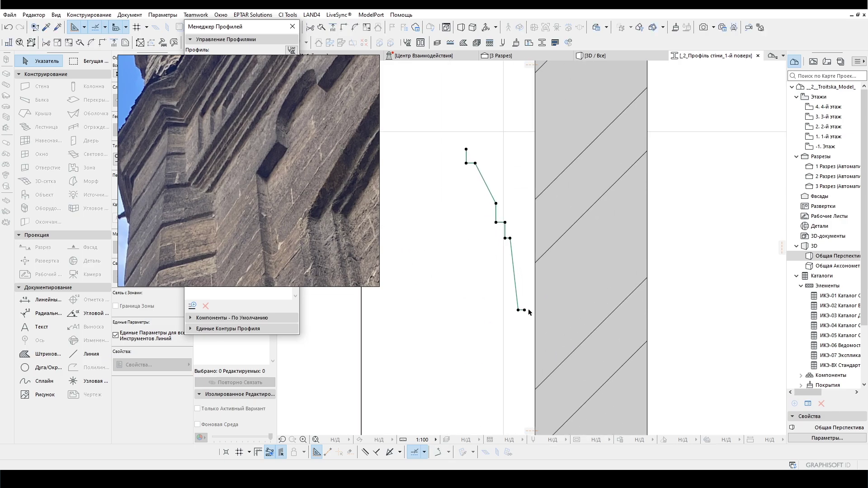
left_click(477, 149)
scroll(447, 136, "down", 5)
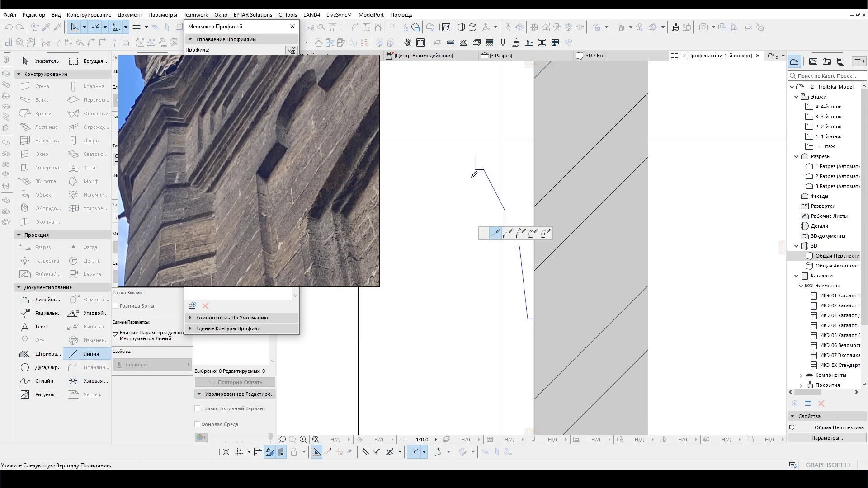
scroll(465, 185, "up", 3)
Step: Split the wall profile fill horizontally at the lower edge of the upper cornice
left_click(324, 27)
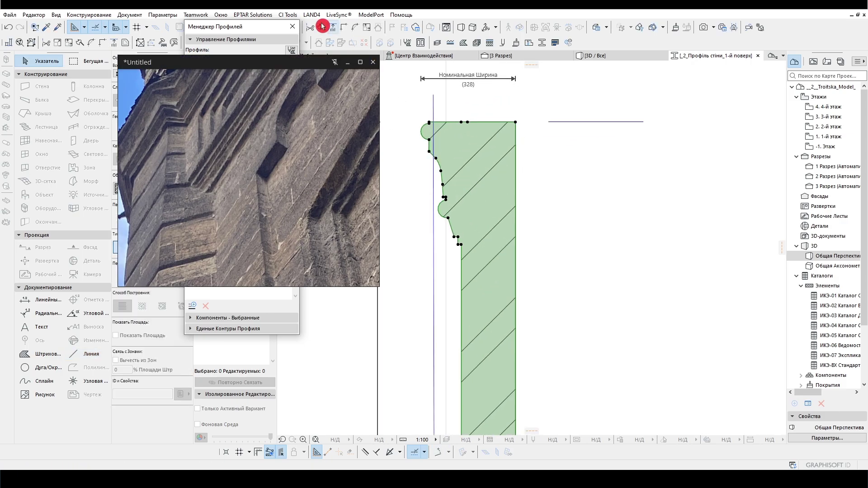
scroll(475, 243, "up", 3)
left_click(323, 27)
left_click(451, 242)
left_click(591, 242)
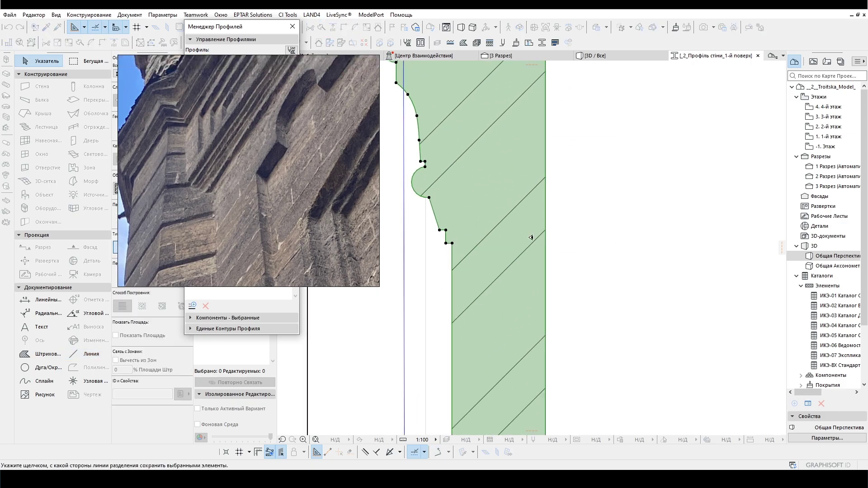
scroll(530, 239, "down", 3)
scroll(466, 205, "up", 2)
left_click(492, 256)
Step: Split the upper profile piece vertically along the wall face to separate the cornice from the wall body
scroll(497, 153, "up", 1)
middle_click_drag(498, 153, 491, 206)
left_click(483, 94)
Step: Move the cornice fill outward to the vertical line above the new moulding
scroll(487, 113, "down", 2)
left_click(466, 207)
key("ctrl+d")
left_click(484, 264)
left_click(451, 263)
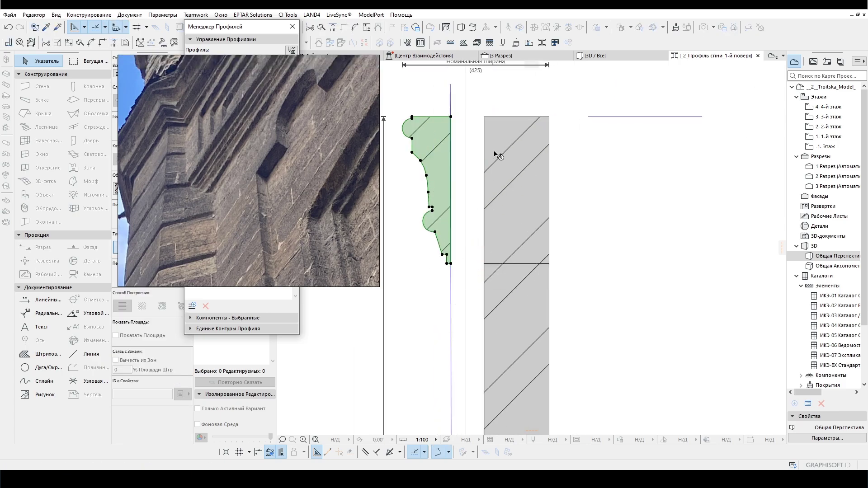
Step: Align the cornice fill's upper and lower inner corners exactly with the vertical line
left_click(450, 114)
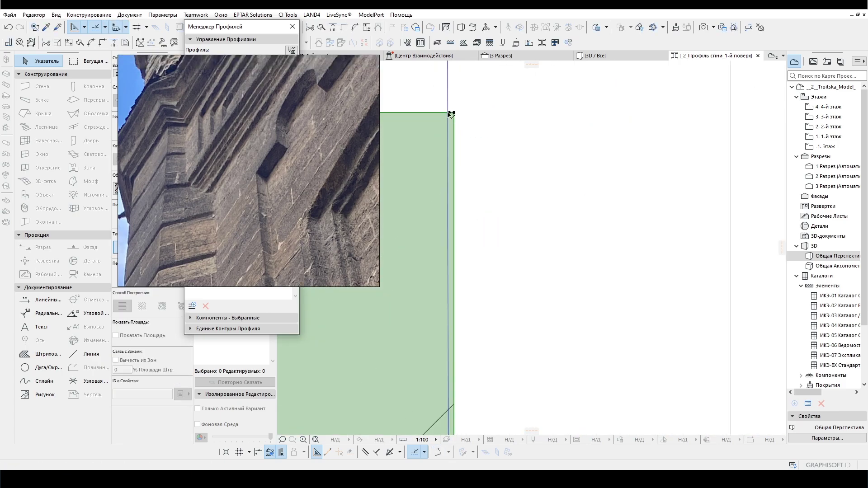
left_click(447, 151)
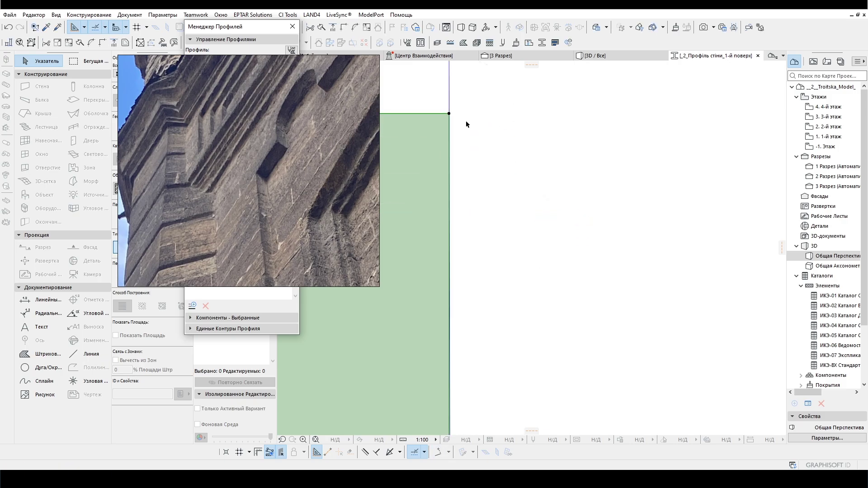
scroll(455, 122, "down", 8)
scroll(448, 324, "up", 5)
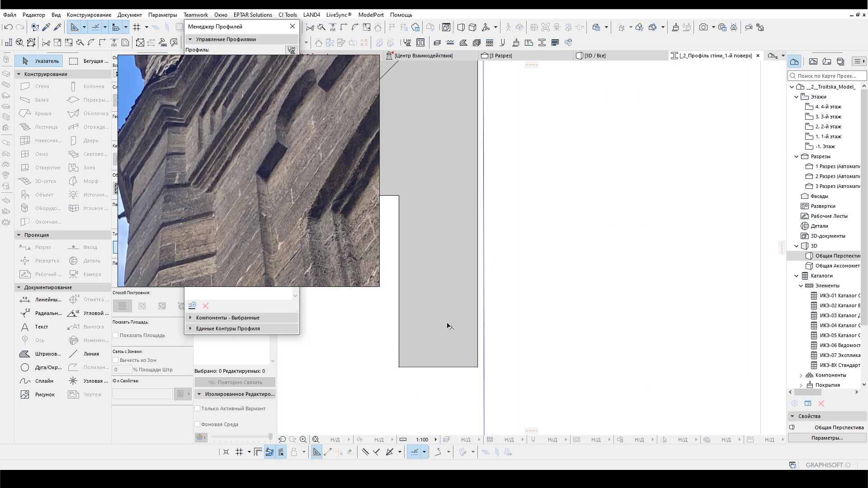
left_click(485, 371)
Step: Offset the outer edge of the upper wall fill to the vertical line so it meets the cornice fill
scroll(466, 304, "down", 8)
left_click(534, 252)
scroll(475, 310, "up", 10)
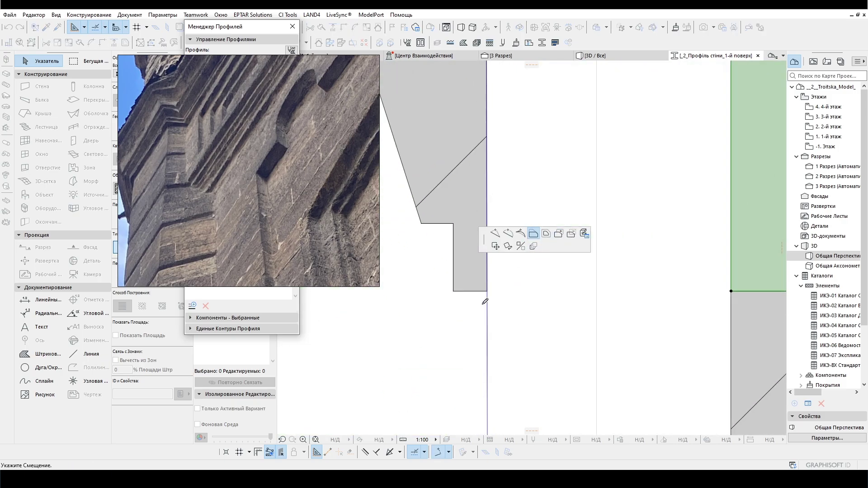
left_click(495, 268)
scroll(478, 327, "down", 12)
scroll(498, 206, "up", 5)
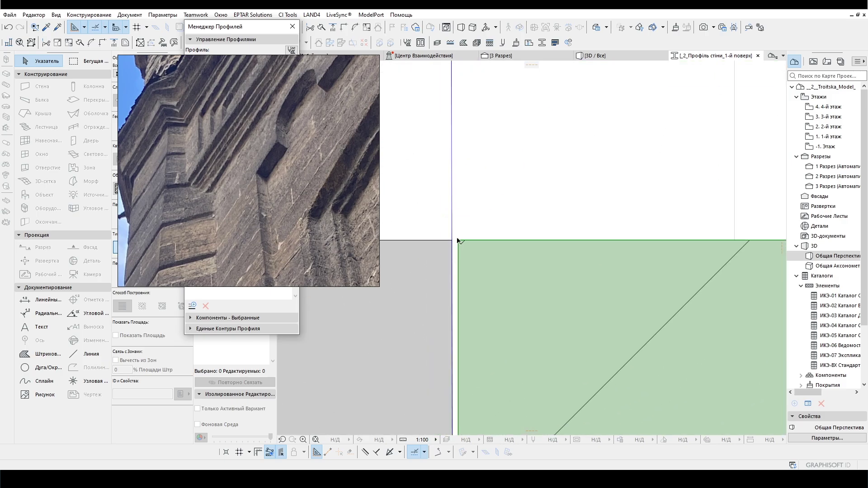
left_click(453, 241)
scroll(466, 202, "down", 10)
middle_click_drag(484, 316, 476, 164)
key("Escape")
left_click(492, 181)
left_click(480, 164)
key("Escape")
key("Escape")
Step: Replace the moulding outline's lowest slanted segment with a curved spline between the same endpoints
scroll(478, 320, "up", 5)
left_click(483, 281)
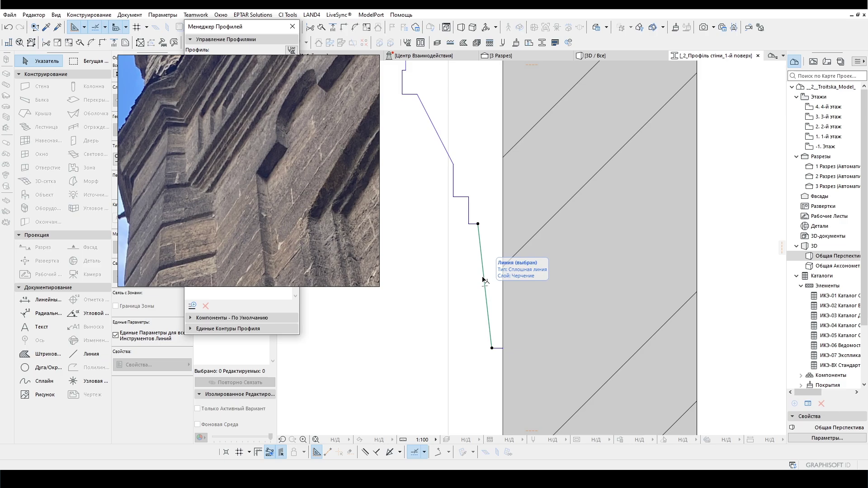
scroll(486, 256, "up", 2)
left_click(45, 381)
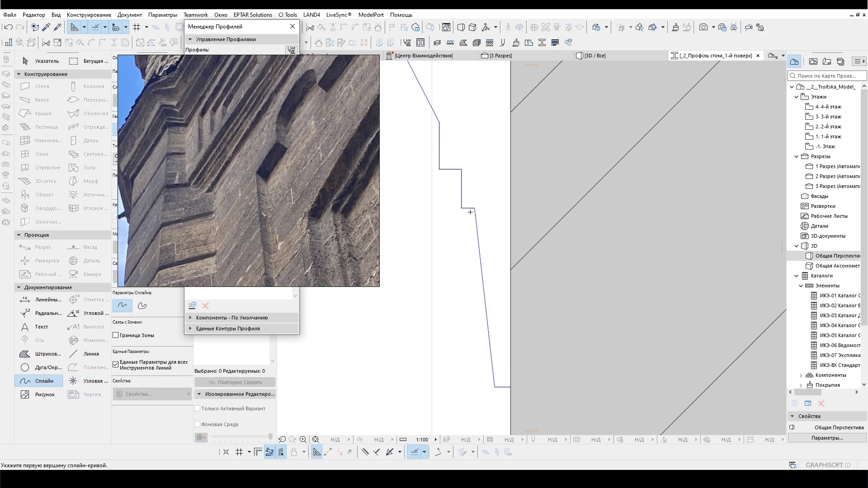
double_click(494, 387)
key("Escape")
left_click(479, 242)
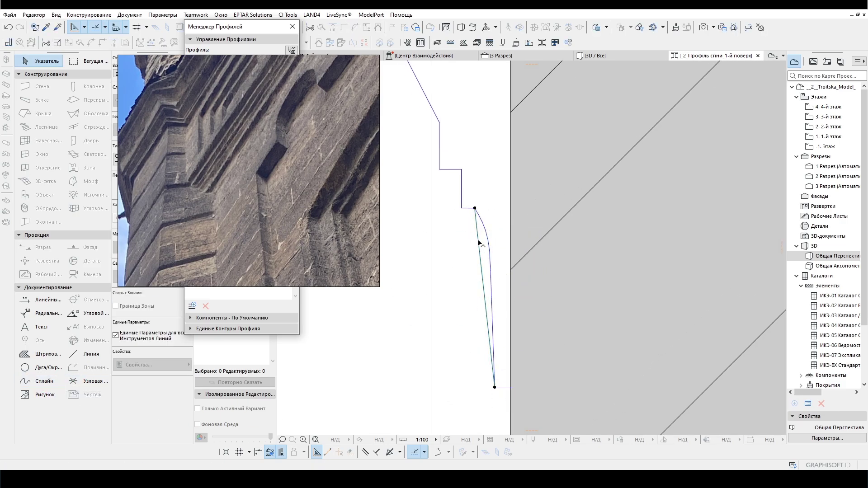
key("Delete")
Step: Reshape the moulding outline's upper slanted segment into an S-shaped curve of two opposing arcs
scroll(479, 246, "down", 3)
scroll(464, 234, "up", 2)
scroll(471, 244, "down", 1)
left_click(450, 174)
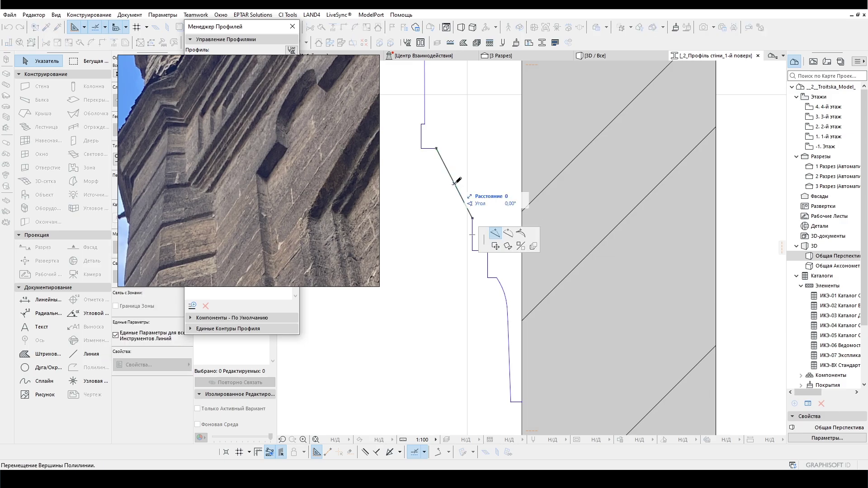
scroll(456, 182, "up", 2)
left_click(519, 235)
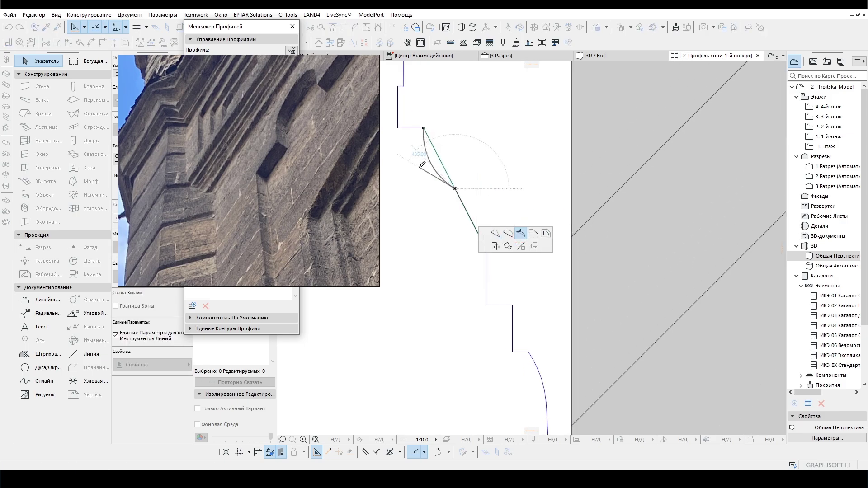
left_click(511, 256)
scroll(479, 259, "down", 4)
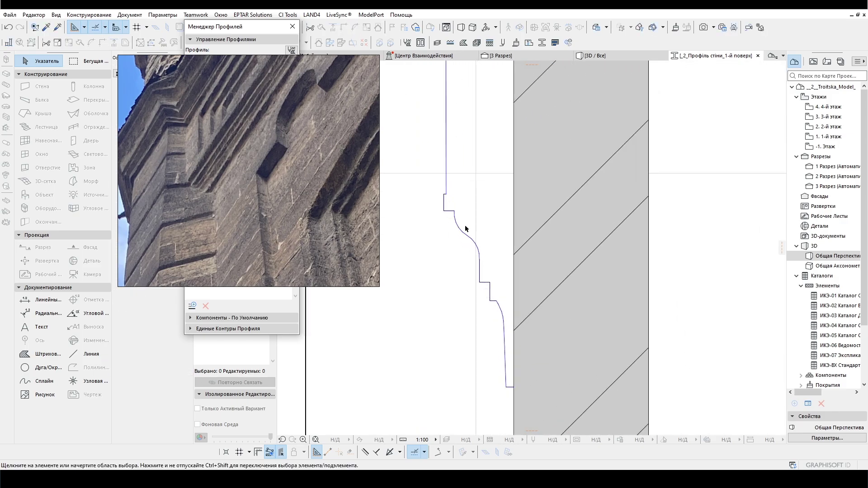
Step: Try to fill the area between the moulding outline and the wall body, and undo the last fill change
left_click(506, 169)
scroll(506, 169, "down", 4)
middle_click_drag(503, 156, 470, 274)
left_click(478, 133)
left_click(478, 134)
key("Escape")
left_click(479, 156)
left_click(479, 134)
key("space")
left_click(468, 166)
key("Escape")
scroll(468, 164, "down", 4)
scroll(461, 190, "up", 3)
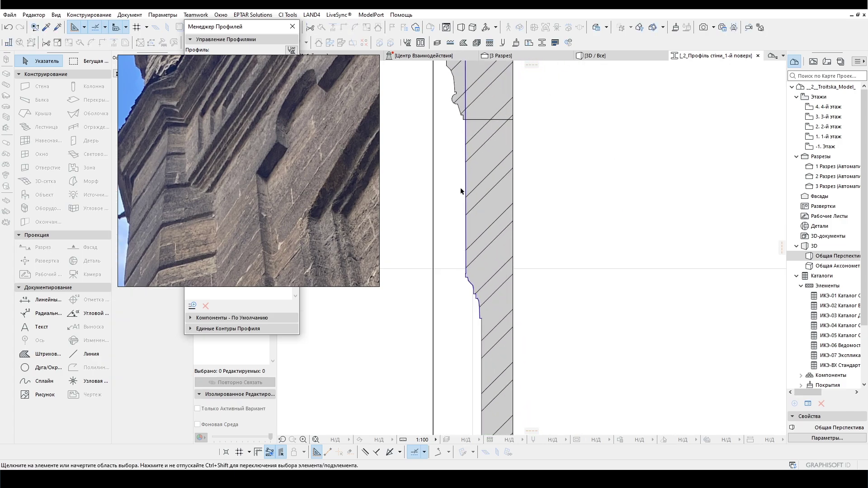
key("ctrl+z")
Step: Fill the area between the moulding outline and the wall face as a separate profile piece
key("Escape")
left_click(479, 108, "alt")
left_click(472, 138)
key("Escape")
left_click(475, 209)
key("Escape")
scroll(481, 323, "up", 6)
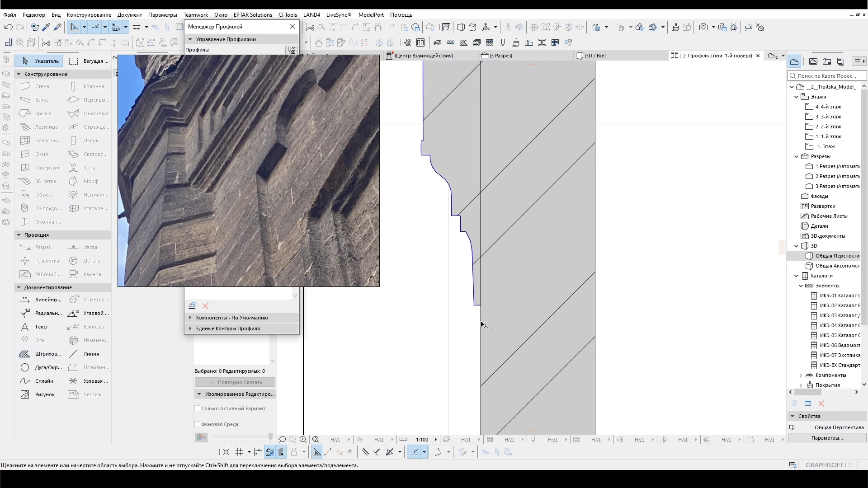
Step: Select the new moulding fill and examine its lower end against the traced outline
left_click(475, 273)
scroll(472, 251, "up", 2)
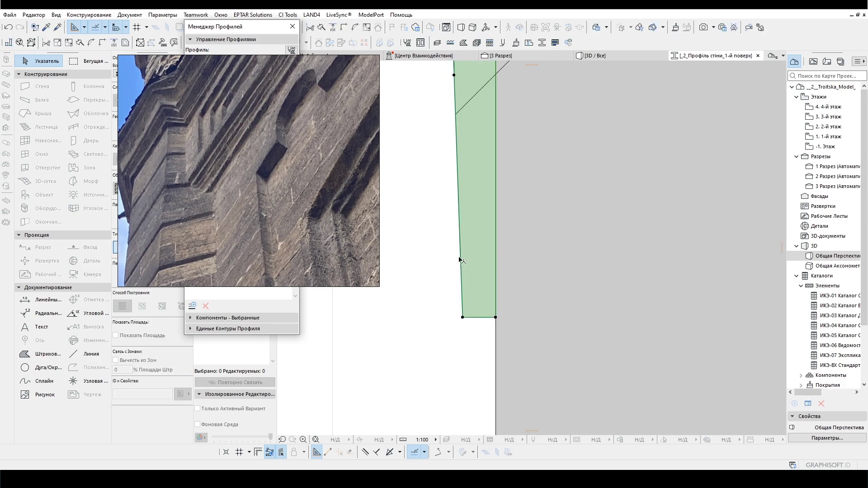
scroll(466, 259, "up", 1)
left_click(466, 261)
left_click(468, 263)
scroll(467, 270, "up", 1)
scroll(468, 275, "down", 5)
scroll(467, 274, "up", 6)
key("Escape")
scroll(462, 255, "down", 8)
scroll(451, 211, "up", 2)
scroll(491, 235, "down", 2)
scroll(492, 236, "down", 2)
scroll(492, 270, "up", 8)
Step: Move the moulding fill's outer lower vertex onto the traced outline and align its slanted edge with that outline
left_click(494, 248)
scroll(497, 299, "up", 3)
left_click(496, 311)
left_click(534, 236)
left_click(489, 285)
scroll(489, 285, "up", 6)
left_click(490, 286)
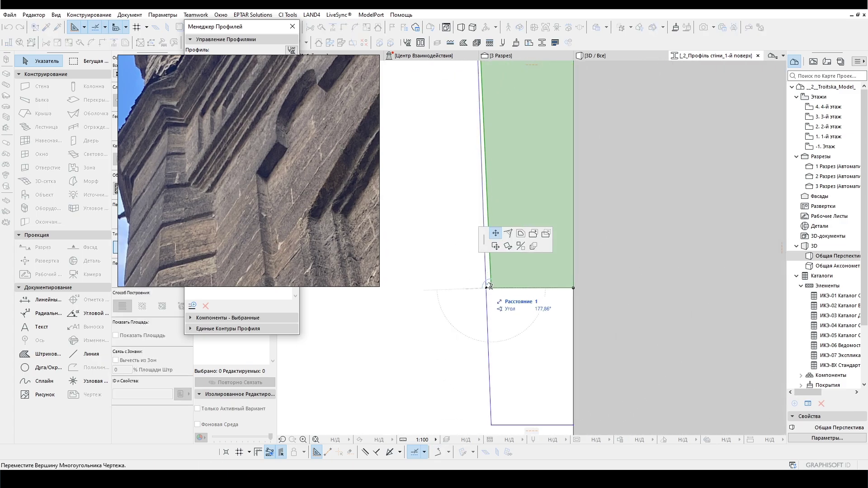
left_click(488, 289)
scroll(483, 296, "down", 7)
scroll(475, 200, "up", 4)
key("Escape")
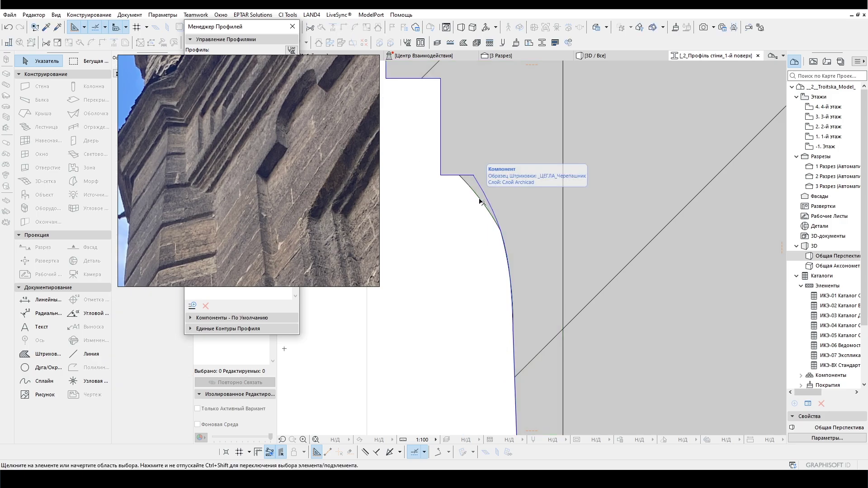
Step: Move the upper end vertex of the moulding fill's lower concave curve close to the step's inner corner
left_click(49, 367)
key("Escape")
scroll(487, 185, "down", 3)
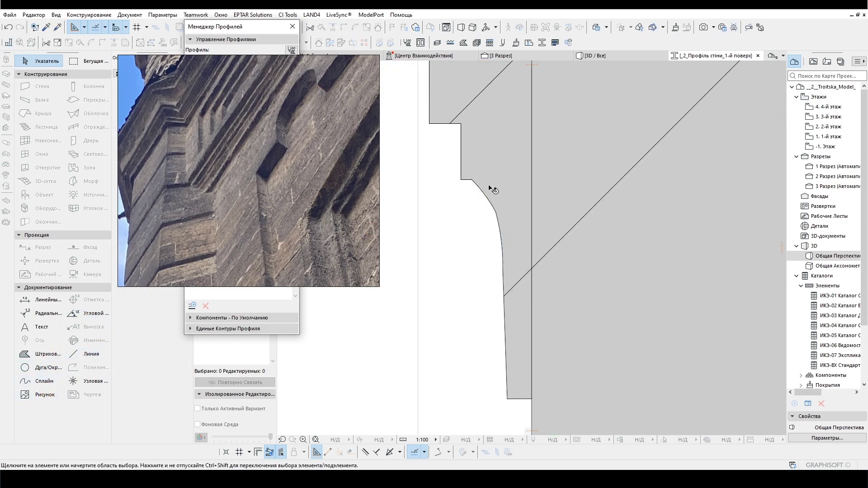
scroll(486, 185, "up", 4)
left_click(486, 186)
scroll(479, 190, "up", 2)
left_click(441, 167)
left_click(422, 165)
scroll(482, 167, "down", 3)
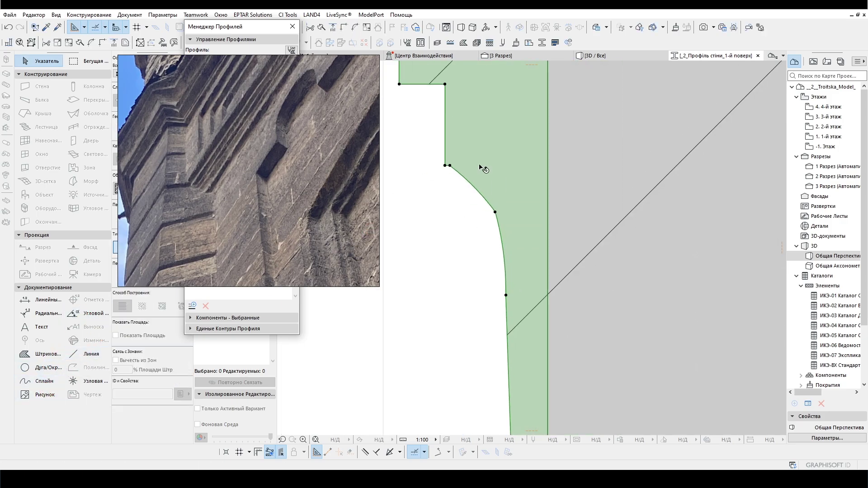
Step: Draw a guide spline along the moulding's lower cove, from the ledge corner down to the outline's bottom end
left_click(67, 382)
left_click(495, 211)
scroll(496, 212, "down", 2)
middle_click_drag(504, 293, 485, 183)
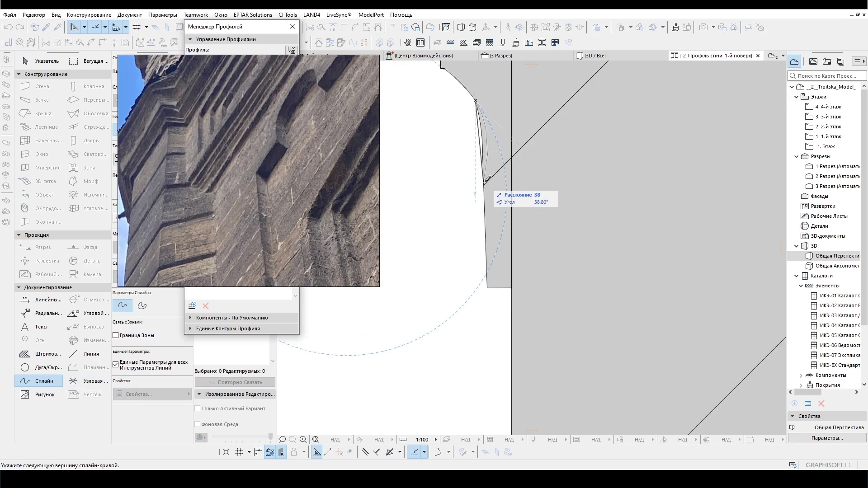
scroll(474, 100, "up", 3)
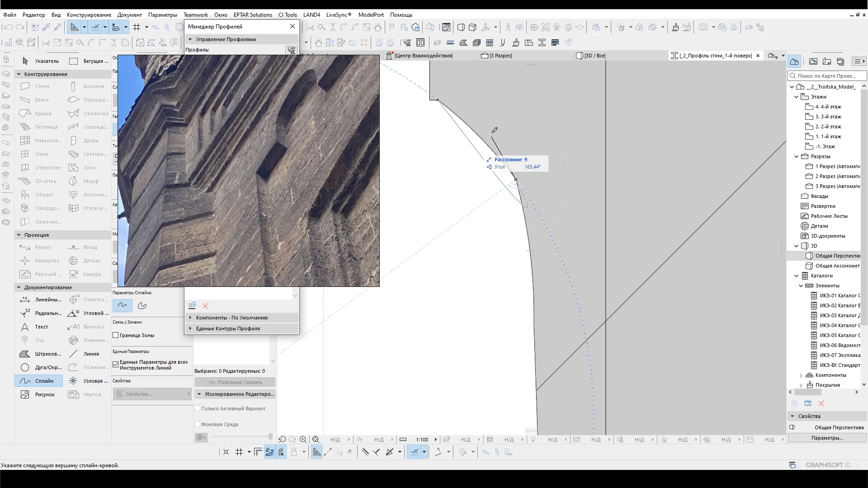
left_click(520, 176)
scroll(520, 176, "down", 2)
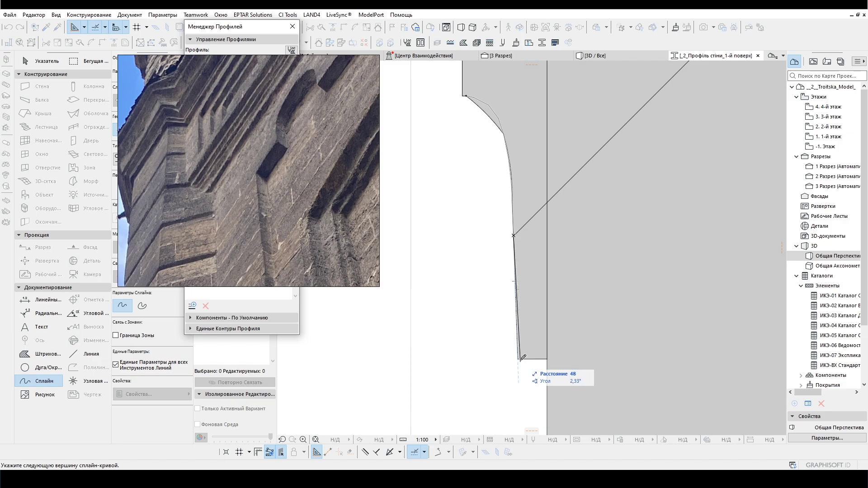
key("Escape")
Step: Add vertices to the upper part of the fill's lower cove and fit them to the guide spline
left_click(488, 113)
scroll(488, 105, "up", 2)
left_click(517, 163)
left_click(545, 234)
left_click(496, 123)
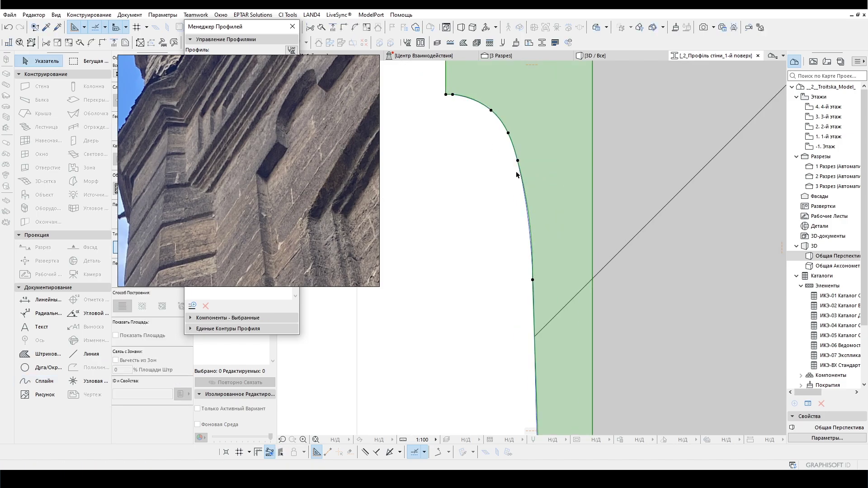
Step: Adjust the lower arc of the fill's cove so its edge follows the guide spline
left_click(517, 171)
scroll(518, 178, "up", 4)
left_click(527, 212)
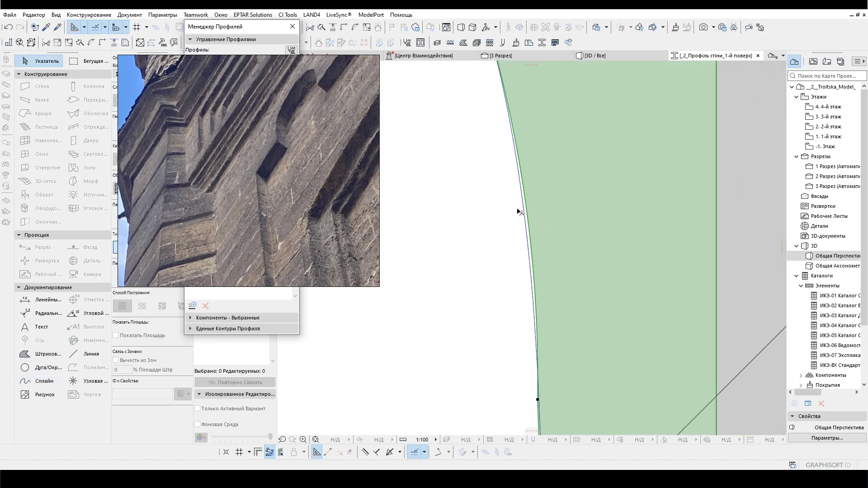
left_click(538, 226)
left_click(510, 242)
left_click(529, 209)
scroll(538, 226, "down", 4)
key("Escape")
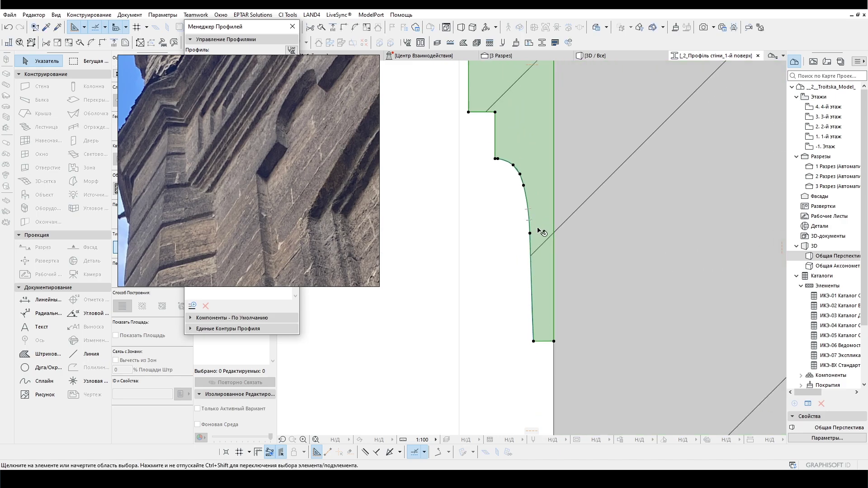
Step: Save the changes to the profile _2_Профіль стіни_1-й поверх and close its editing view
scroll(516, 294, "down", 4)
scroll(512, 254, "up", 2)
left_click(346, 62)
left_click(212, 151)
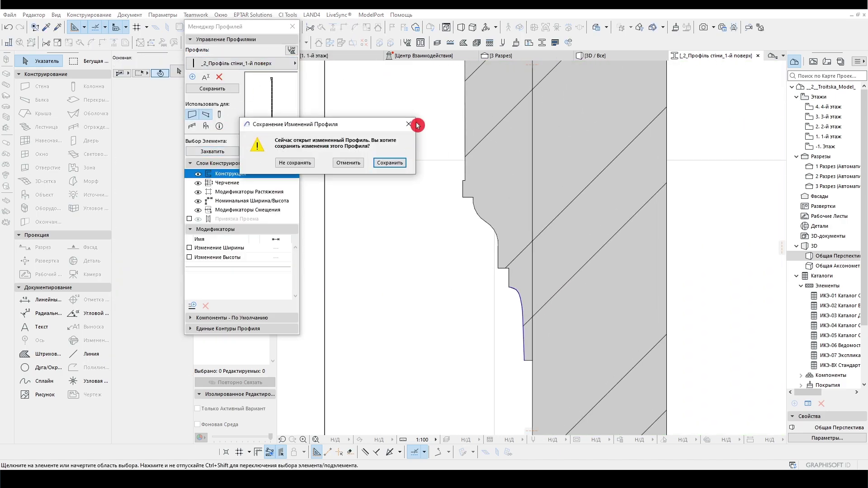
left_click(338, 165)
left_click(219, 92)
scroll(465, 182, "down", 6)
middle_click_drag(465, 182, 453, 247)
left_click(757, 55)
Step: Compare the updated tower and side wall in 3D with the facade point cloud
middle_click_drag(502, 146, 541, 153, "shift")
key("Escape")
middle_click_drag(488, 325, 488, 275)
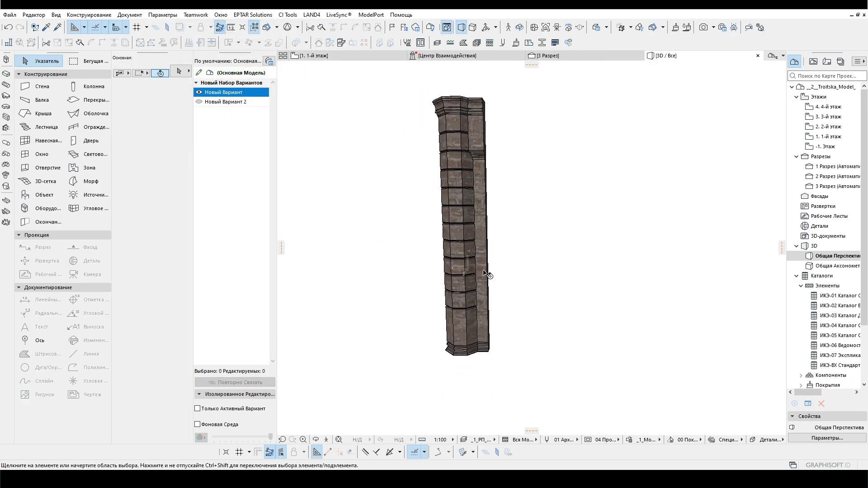
scroll(488, 275, "up", 2)
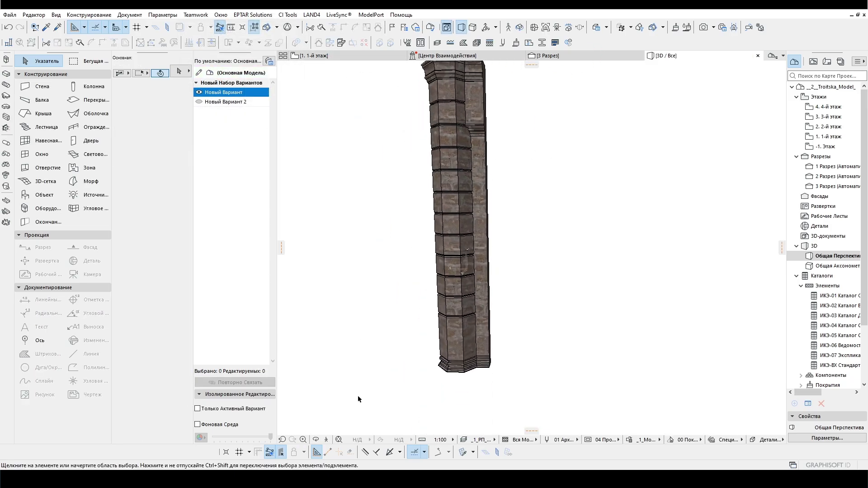
left_click(533, 440)
scroll(426, 201, "up", 5)
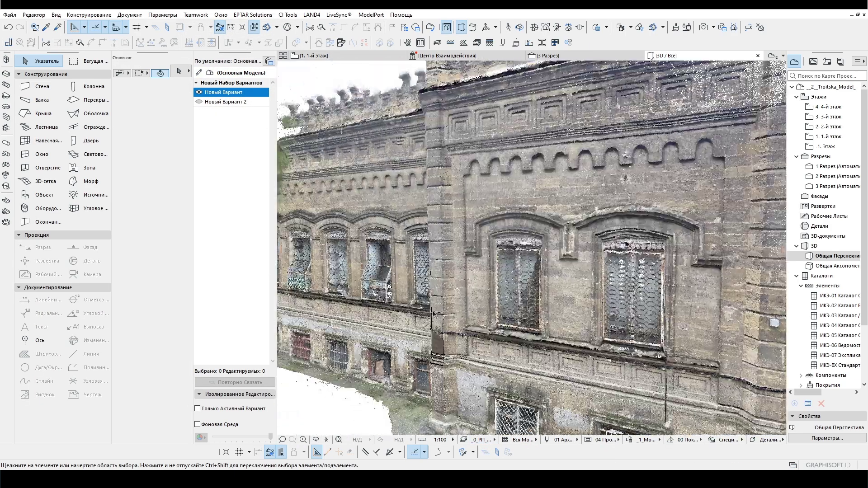
scroll(427, 202, "down", 5)
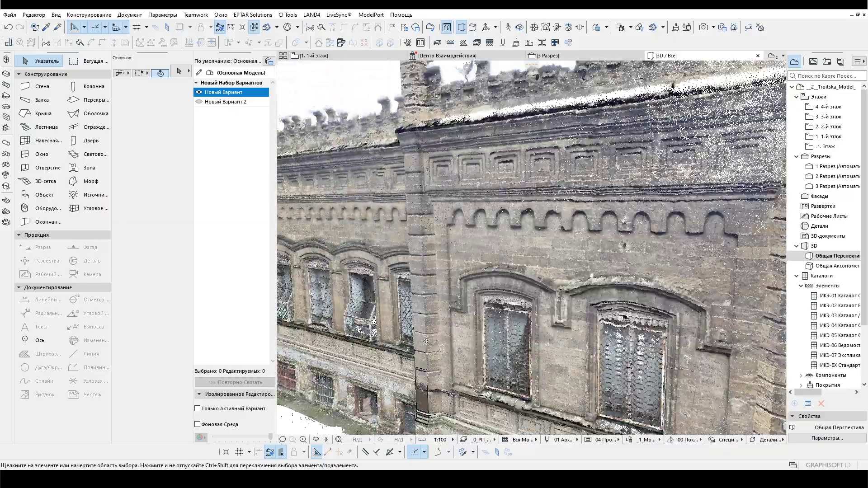
left_click(476, 440)
left_click(542, 447)
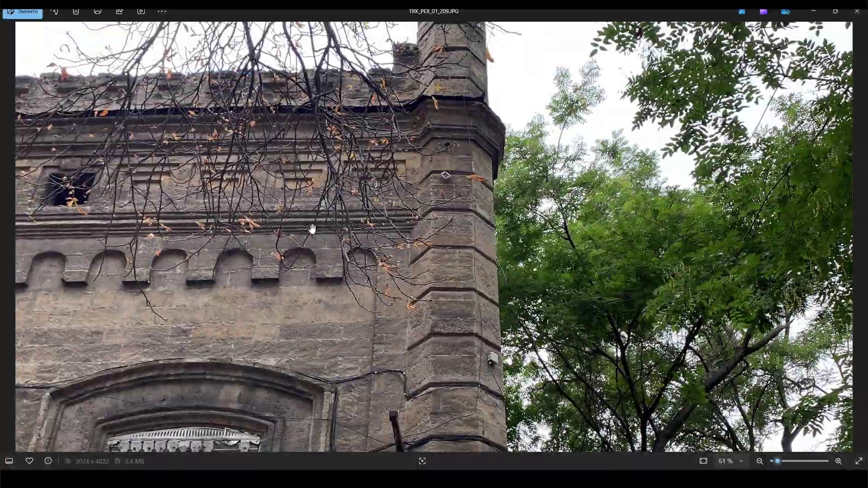
scroll(313, 229, "down", 3)
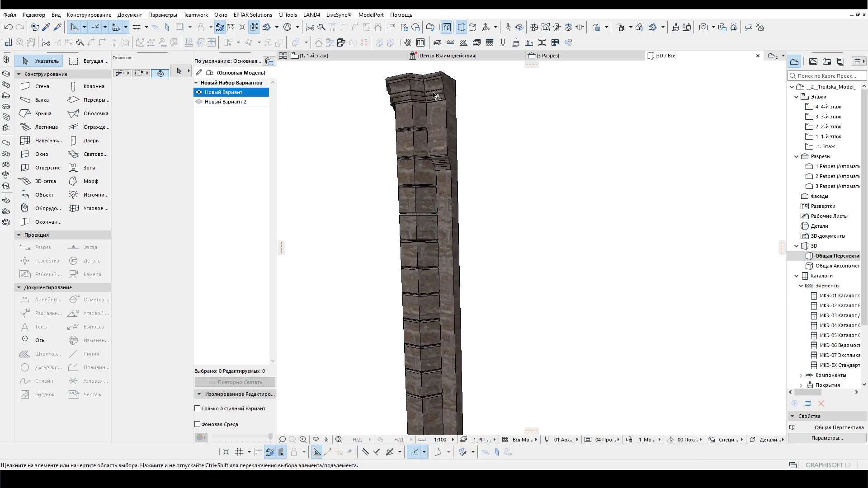
scroll(448, 167, "down", 5)
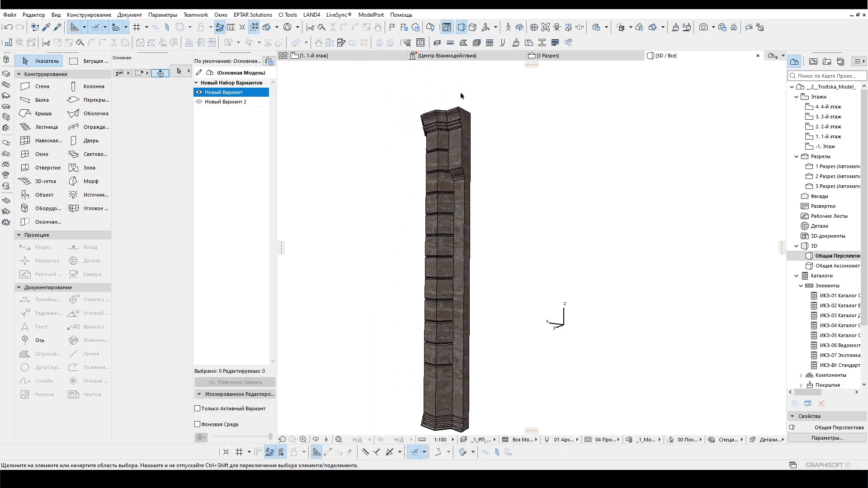
Step: In the plan view 1. План_обмірний, copy the short side wall beyond its free end, set back from the facade line
left_click(338, 60)
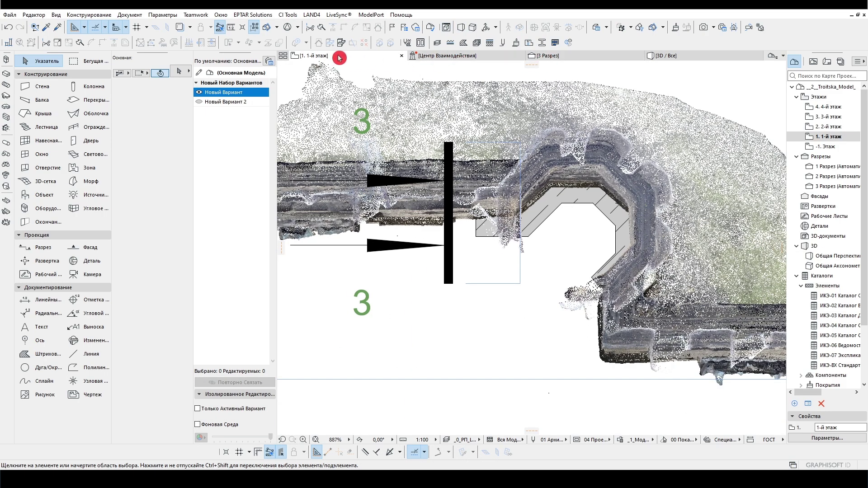
left_click(813, 62)
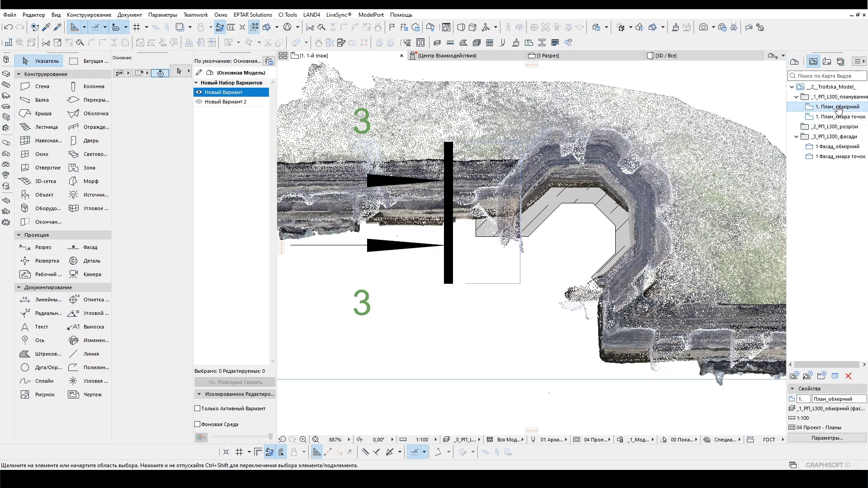
double_click(838, 109)
left_click(484, 217)
scroll(494, 208, "up", 5)
left_click(569, 199)
left_click(496, 247)
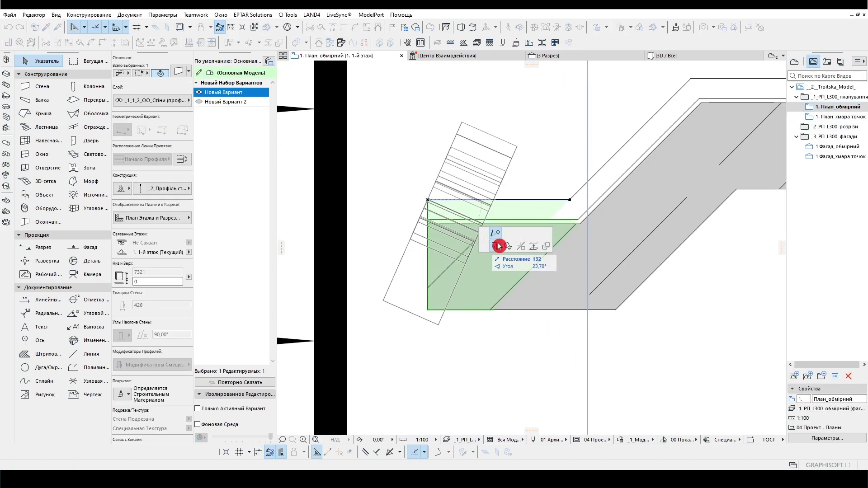
left_click(427, 200, "ctrl")
left_click(428, 199)
left_click(428, 233)
scroll(466, 220, "down", 4)
key("Escape")
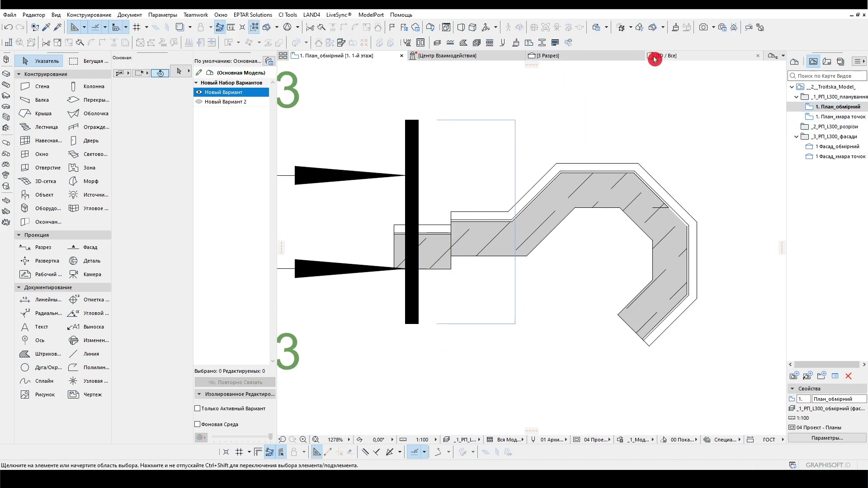
Step: Inspect the copied wall segment beside the tower in the 3D view
left_click(653, 59)
left_click(481, 163)
scroll(488, 156, "up", 2)
scroll(502, 217, "down", 4)
middle_click_drag(509, 239, 482, 232)
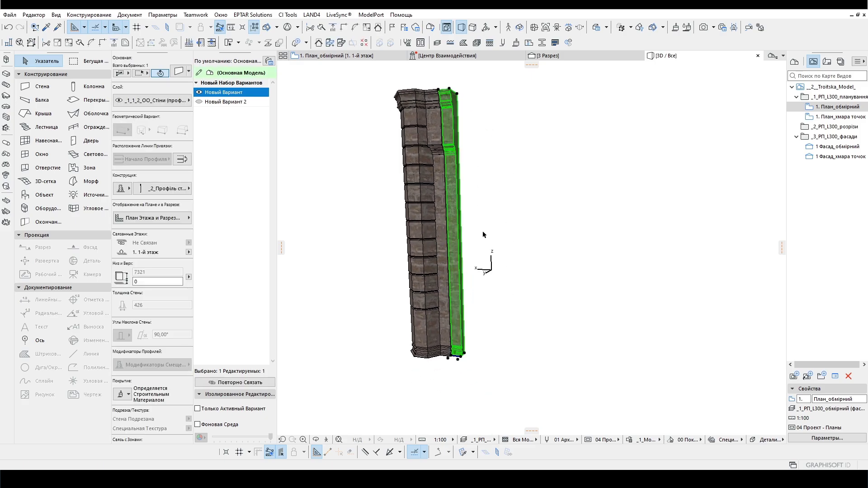
key("Escape")
Step: Duplicate _2_Профіль стіни_1-й поверх as _3_Профіль стіни_1-й поверх in the folder _1_Стінові профілі, and close the profile editor
left_click(541, 43)
left_click(267, 64)
left_click(326, 149)
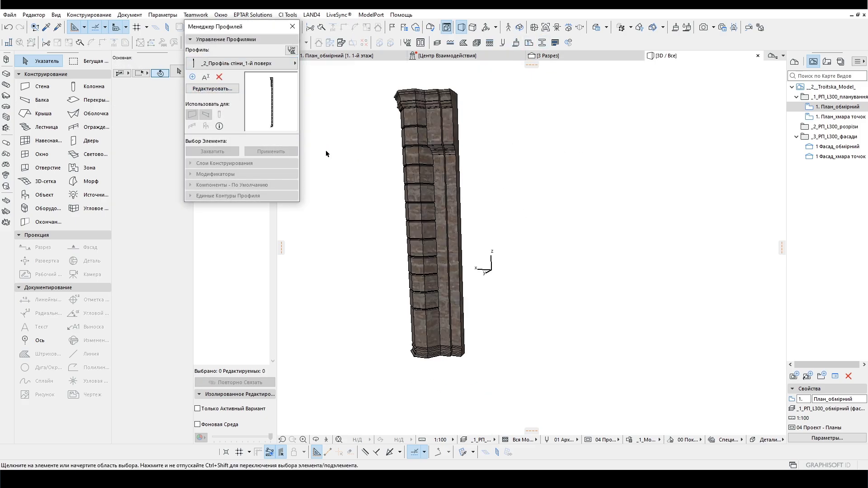
left_click(195, 81)
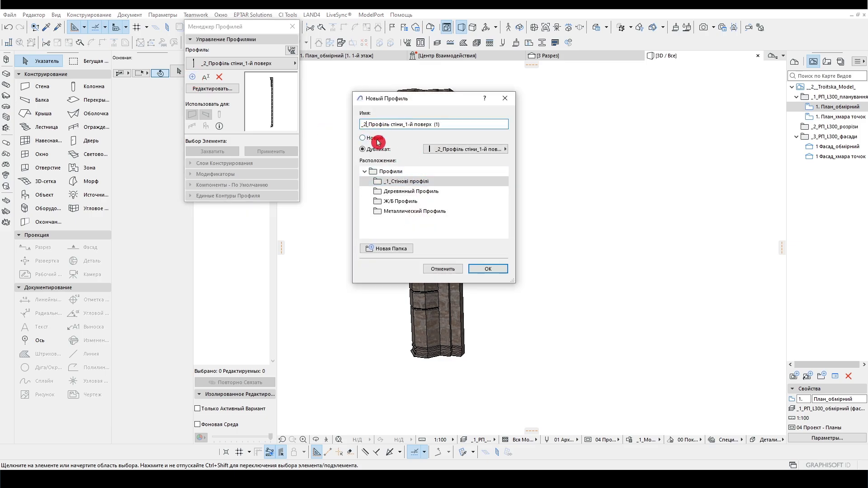
left_click(488, 270)
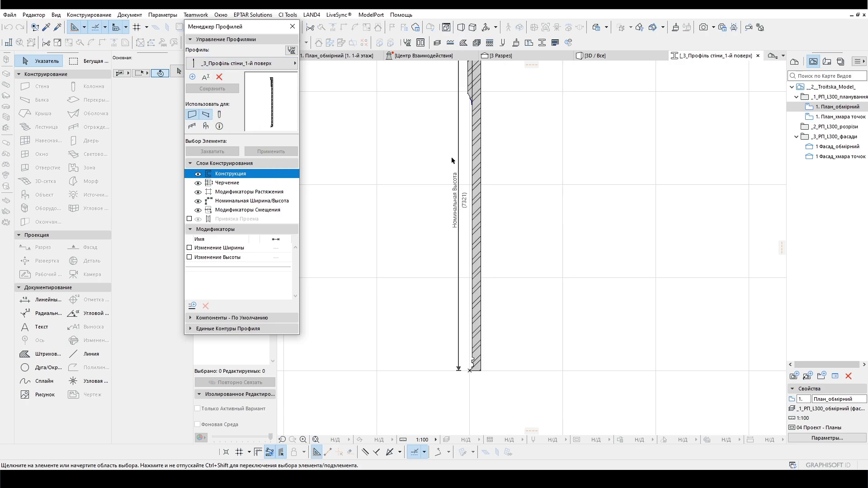
left_click(474, 221)
scroll(473, 104, "up", 6)
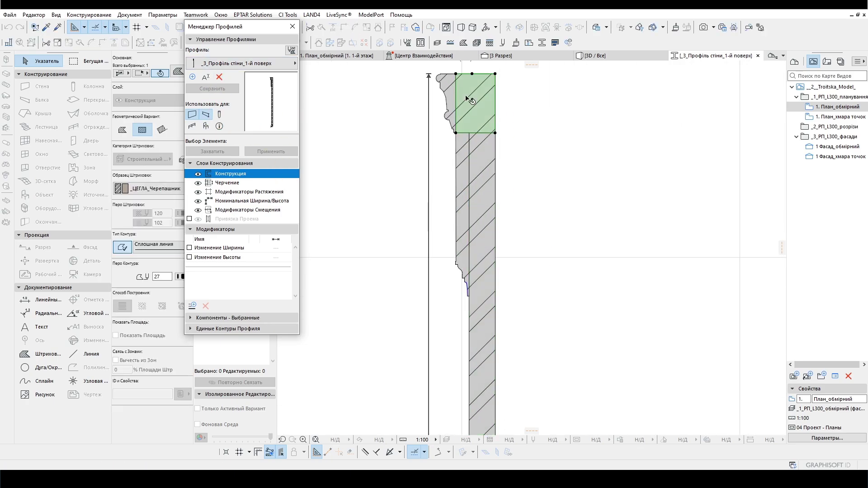
left_click(300, 28)
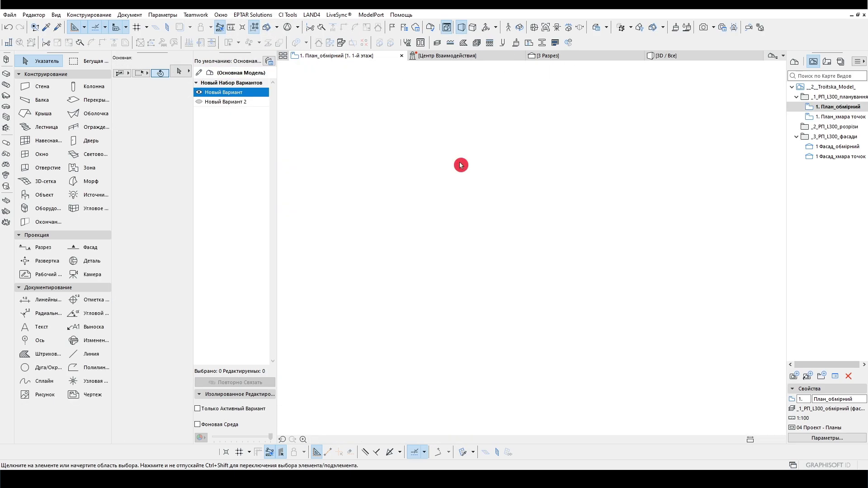
Step: Open the facade view 1 Фасад_хмара точок and examine the mouldings next to the modelled wall
double_click(831, 147)
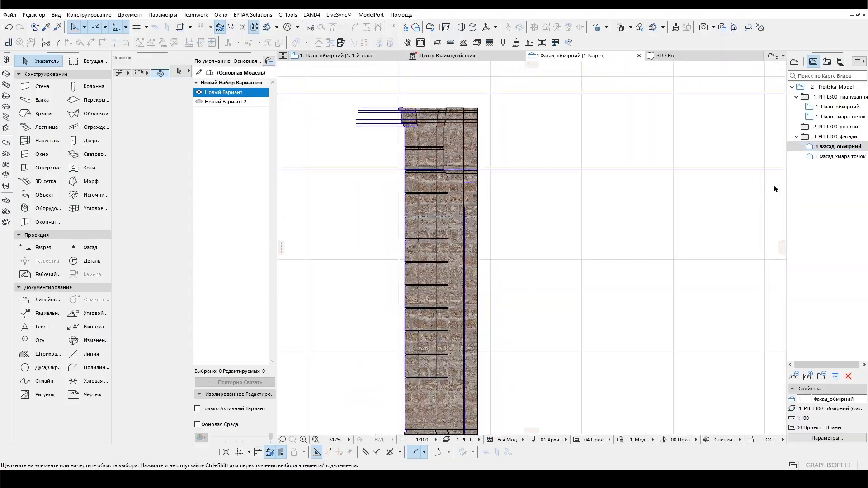
scroll(475, 142, "down", 2)
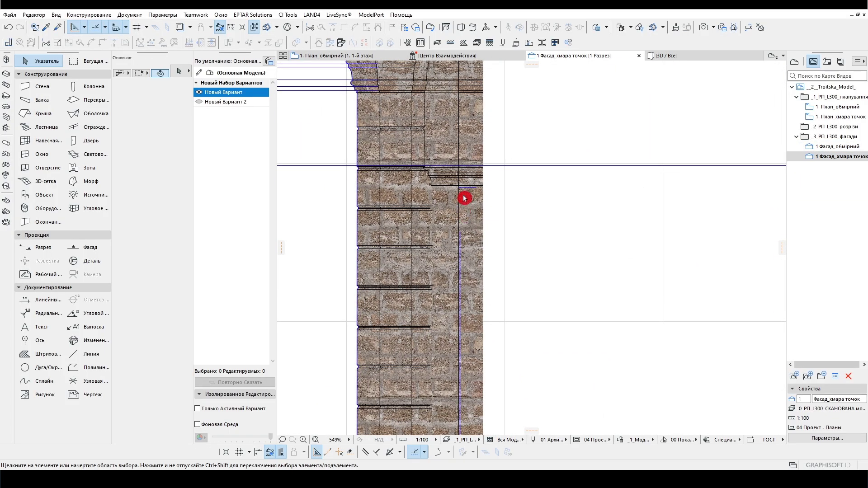
scroll(464, 198, "down", 4)
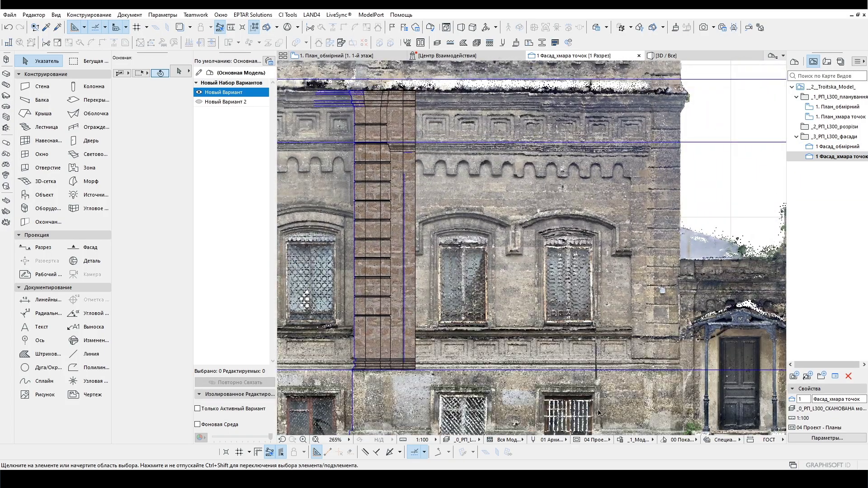
scroll(405, 153, "up", 2)
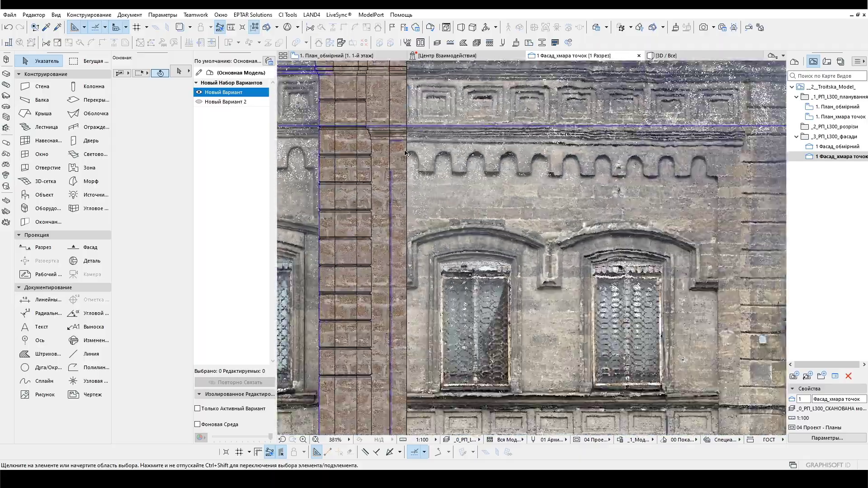
middle_click_drag(404, 153, 409, 174)
scroll(420, 66, "up", 3)
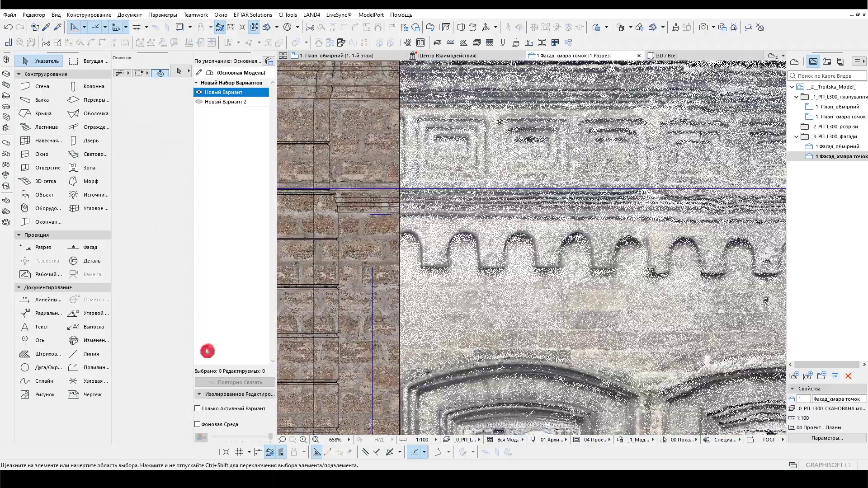
left_click(91, 354)
middle_click_drag(400, 66, 416, 136)
scroll(416, 136, "up", 5)
scroll(417, 138, "up", 4)
left_click(407, 130)
scroll(423, 111, "down", 7)
middle_click_drag(456, 296, 448, 199)
scroll(420, 253, "up", 4)
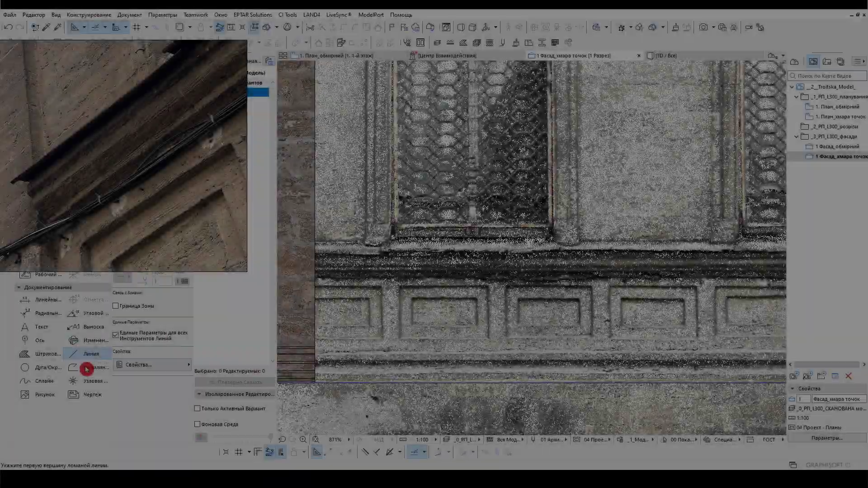
Step: Trace the upper edges of the sill moulding between the two windows with short horizontal polylines, following the point cloud
scroll(470, 267, "up", 2)
key("Escape")
scroll(430, 239, "up", 3)
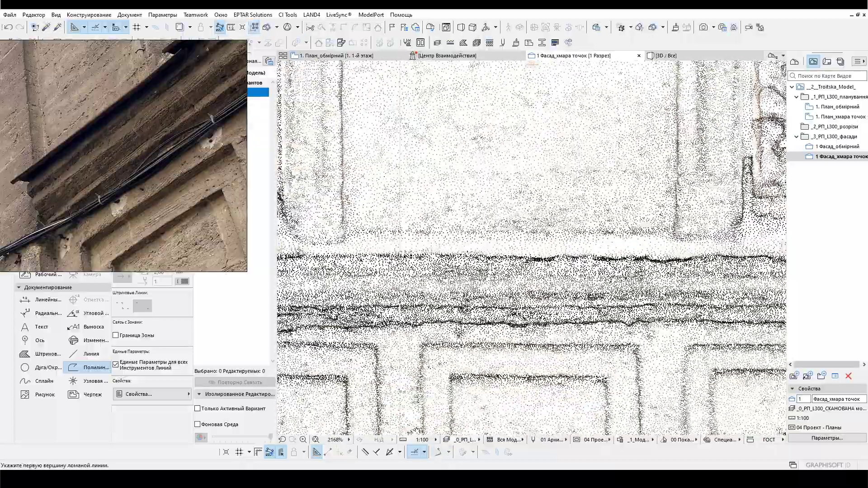
double_click(617, 231)
scroll(617, 398, "down", 2)
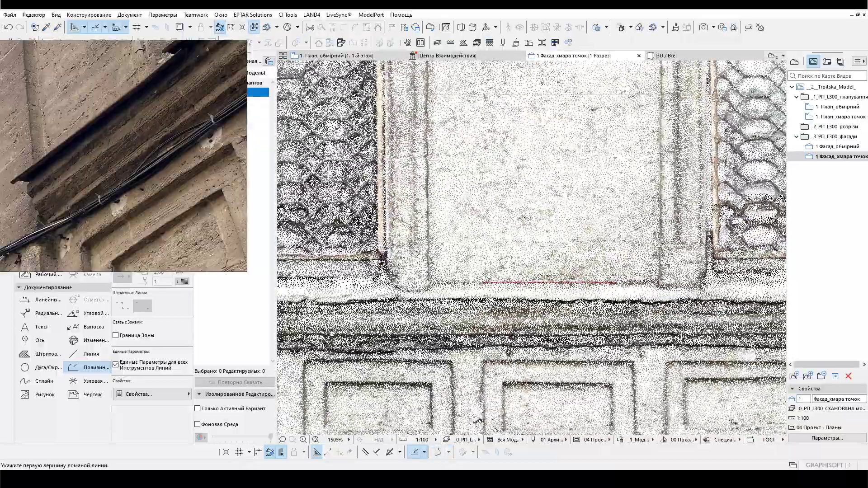
key("Escape")
scroll(471, 282, "down", 4)
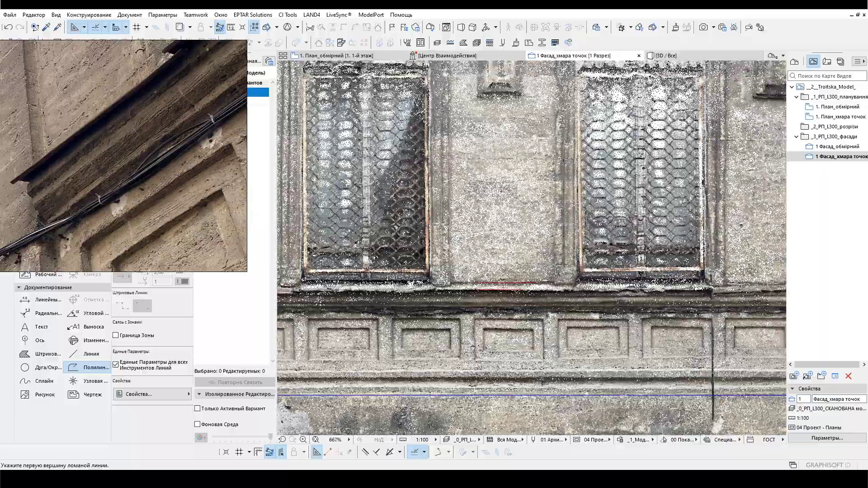
scroll(471, 281, "up", 3)
left_click(470, 293)
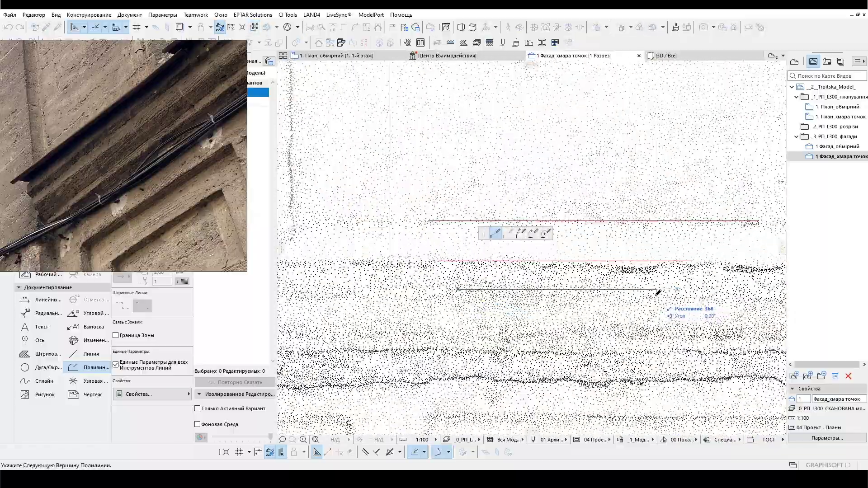
double_click(671, 296)
Step: Trace the remaining moulding edges down towards the recessed panels with further horizontal polylines
scroll(465, 274, "down", 4)
scroll(465, 274, "up", 4)
left_click(363, 270)
double_click(587, 270)
scroll(586, 271, "down", 2)
scroll(543, 276, "up", 3)
left_click(459, 292)
scroll(461, 276, "down", 4)
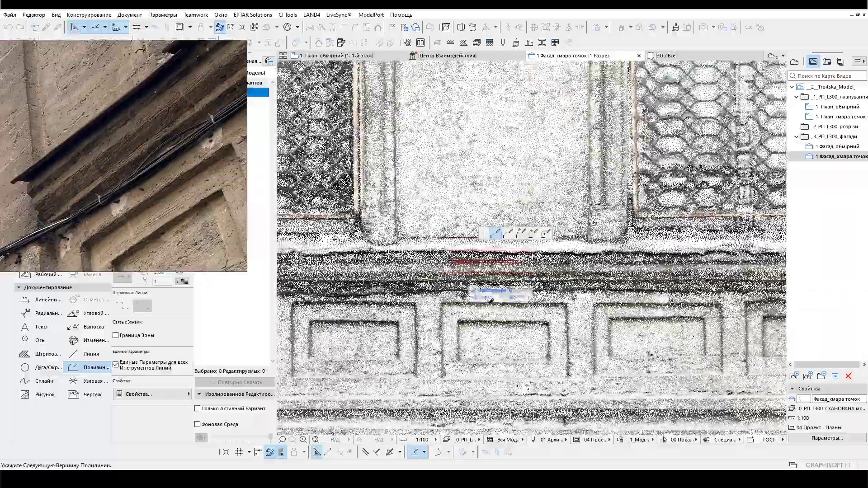
scroll(408, 289, "down", 2)
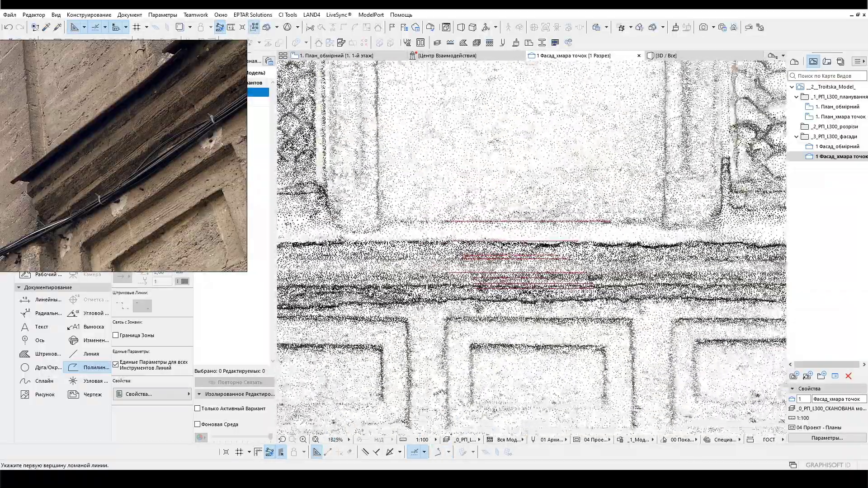
scroll(530, 271, "down", 2)
key("Escape")
Step: Move the reference photo out of the way and select all the traced moulding polylines
right_click_drag(194, 60, 197, 142)
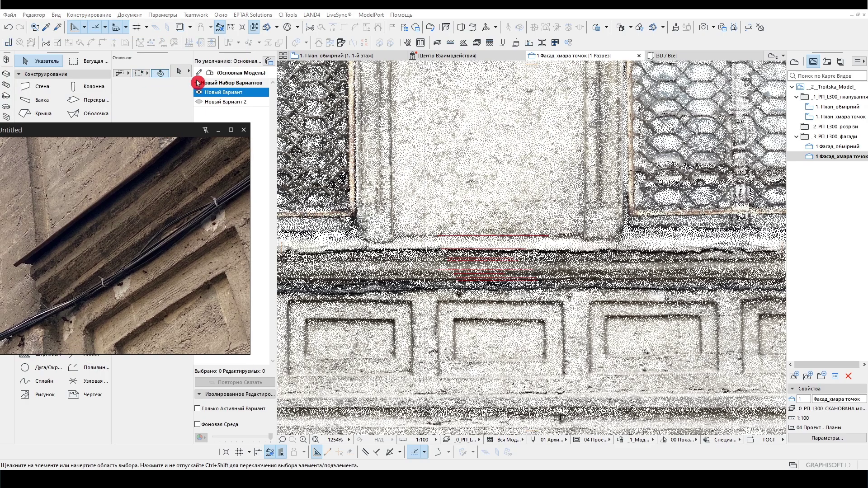
left_click(89, 61)
left_click(441, 209)
left_click(528, 320)
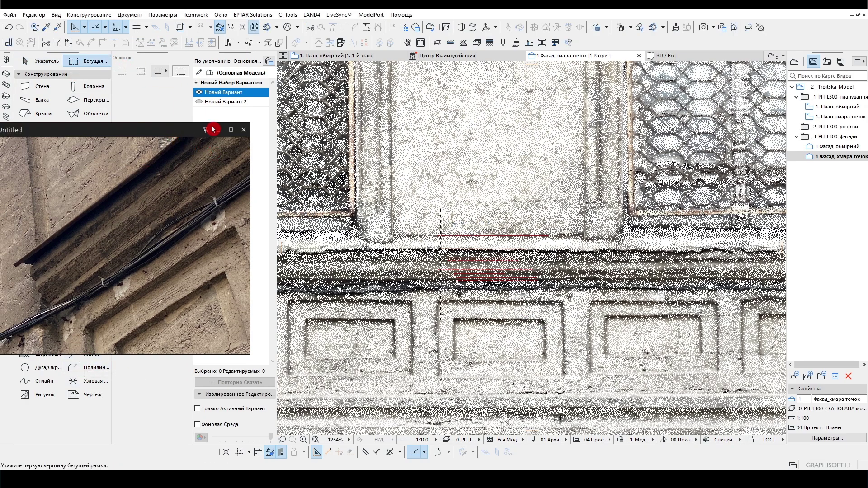
left_click(212, 130)
left_click(94, 357)
left_click(93, 367)
key("ctrl+a")
scroll(479, 283, "down", 9)
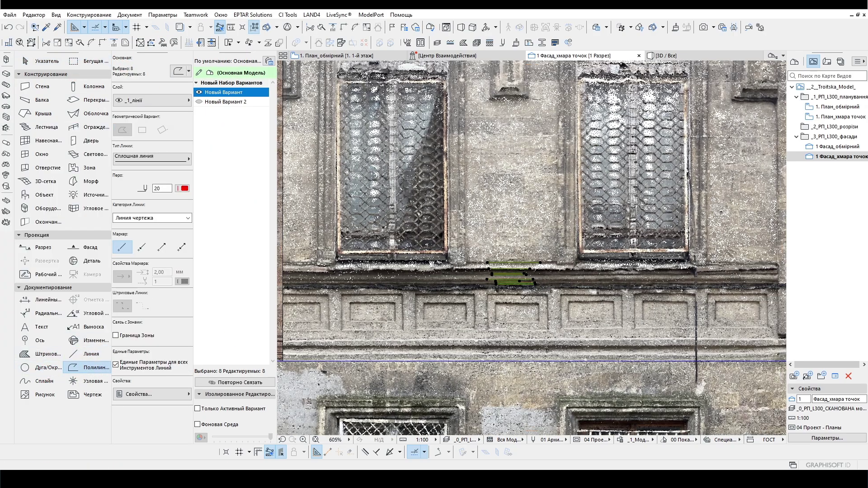
Step: Copy the topmost traced sill line up to the top edge of the modelled tower wall as a height reference
key("Escape")
scroll(517, 277, "up", 7)
left_click(559, 320)
left_click(552, 320)
left_click(495, 246)
scroll(495, 254, "down", 8)
scroll(373, 113, "up", 8)
left_click(373, 113)
key("Escape")
scroll(373, 113, "down", 5)
left_click(425, 178)
scroll(424, 178, "up", 3)
scroll(463, 139, "down", 2)
scroll(463, 139, "down", 5)
scroll(590, 356, "up", 8)
left_click(479, 280)
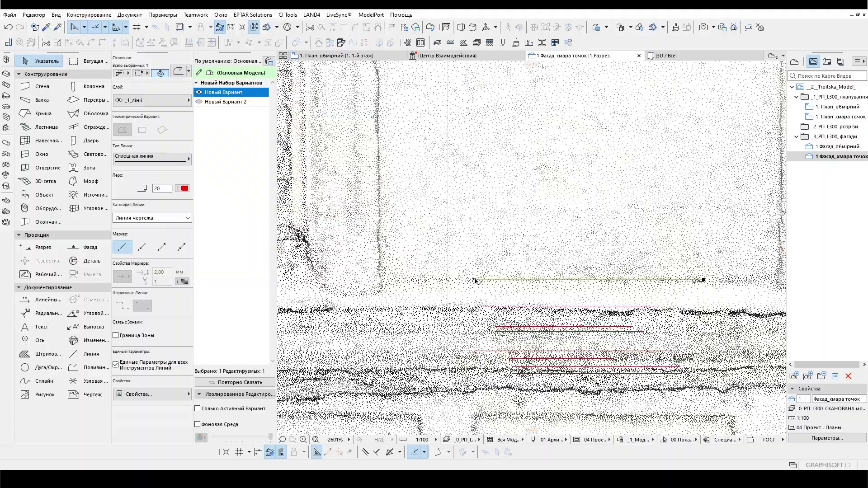
left_click(475, 280)
left_click(496, 245)
scroll(497, 296, "down", 8)
scroll(376, 158, "up", 8)
left_click(376, 158)
scroll(376, 157, "down", 6)
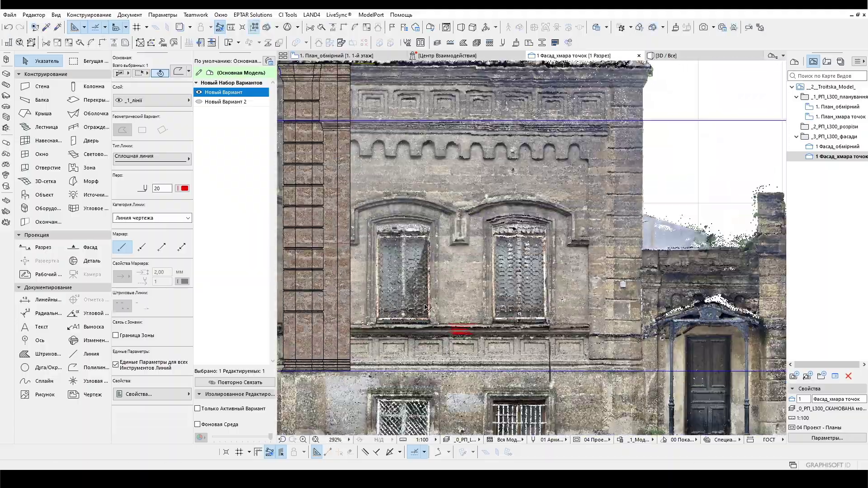
Step: Copy all the traced polylines and paste them into the profile _3_Профіль стіни_1-й поверх, opened for editing
left_click(85, 367)
left_click(546, 43)
left_click(658, 79)
left_click(453, 101)
left_click(459, 168)
scroll(419, 196, "down", 5)
scroll(468, 192, "up", 3)
key("Return")
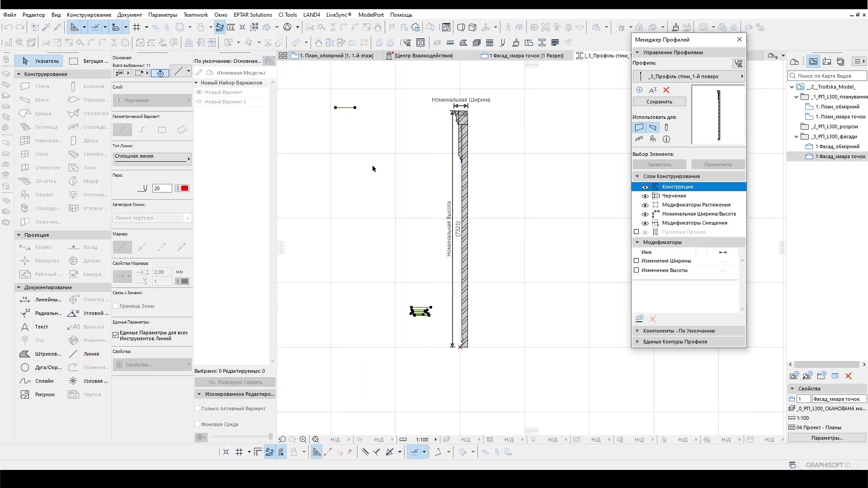
Step: Move the pasted lines so that the upper reference line meets the top edge of the wall profile
scroll(425, 309, "up", 5)
left_click(488, 257)
scroll(488, 258, "down", 5)
left_click(496, 246)
scroll(503, 85, "up", 5)
left_click(546, 126)
scroll(475, 123, "up", 5)
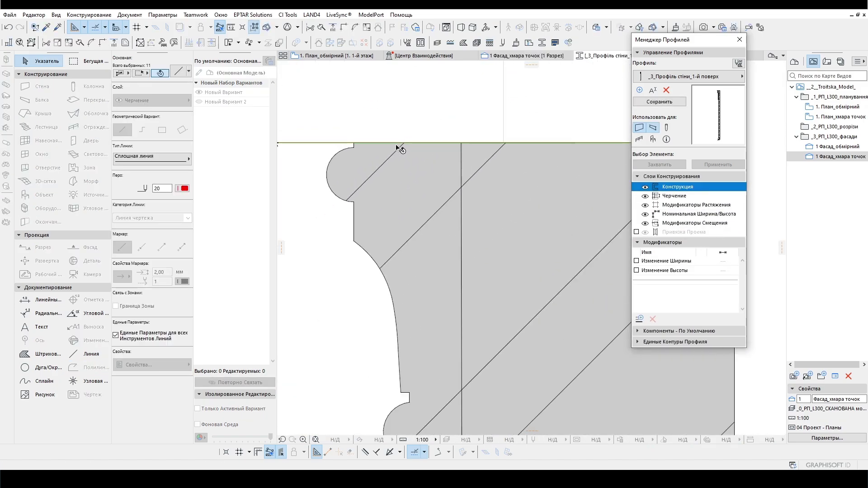
Step: Remove the reference line at the profile's top and shift the moulding lines horizontally across the wall profile
scroll(571, 138, "down", 5)
scroll(516, 140, "up", 5)
scroll(405, 142, "down", 5)
scroll(455, 150, "up", 5)
scroll(452, 140, "down", 4)
scroll(452, 140, "down", 10)
key("ctrl+v")
key("Return")
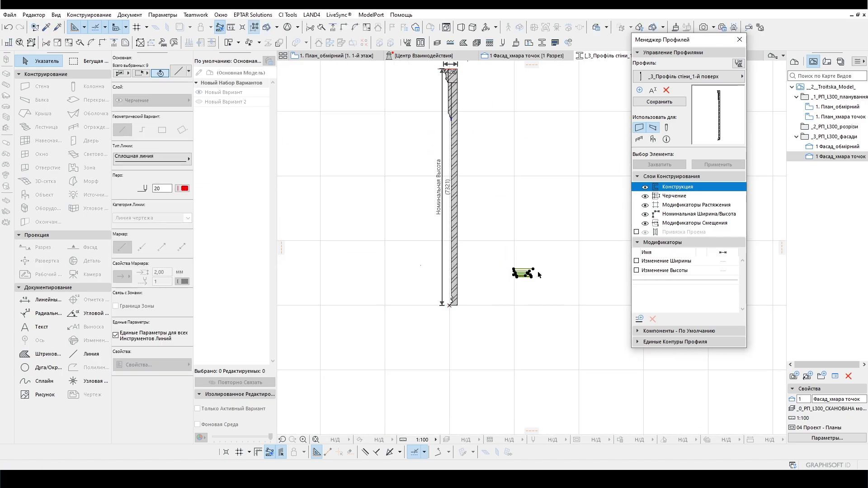
left_click(534, 274)
scroll(461, 272, "up", 5)
left_click(506, 277)
scroll(433, 291, "up", 4)
key("Escape")
Step: Draw a vertical guide set out from the wall face and a sloped line from it up to the face at the top moulding line
left_click(88, 354)
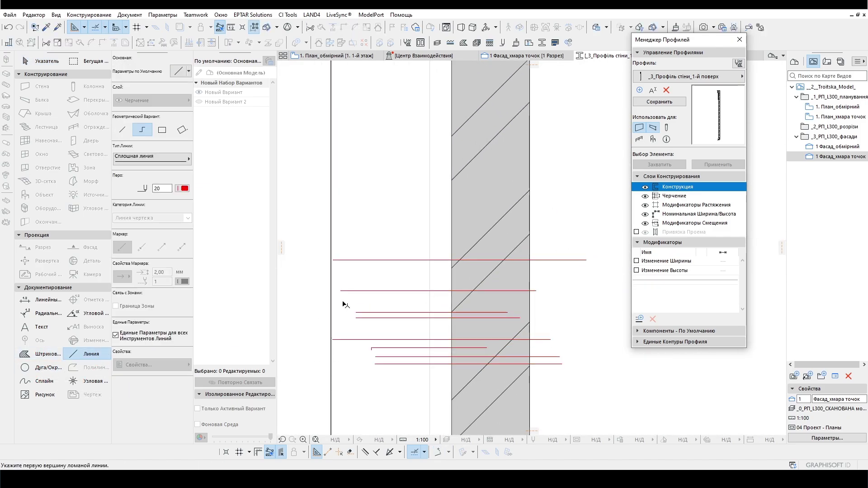
left_click(451, 230)
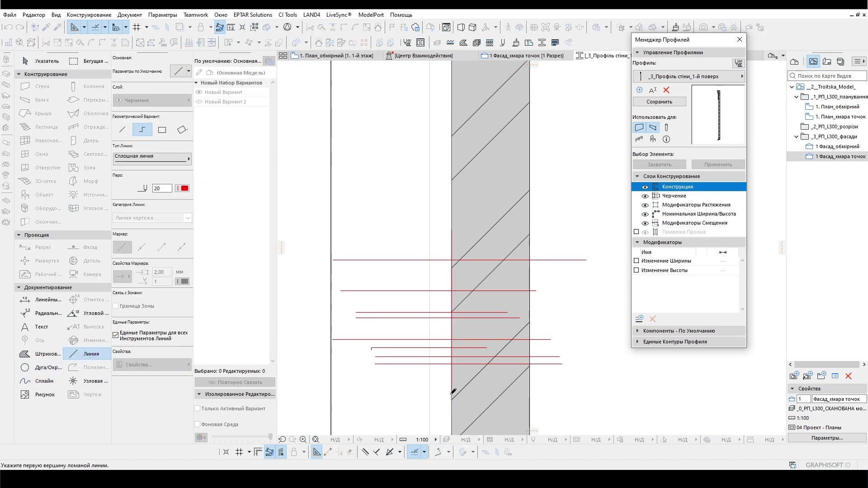
left_click(410, 395)
scroll(423, 380, "up", 3)
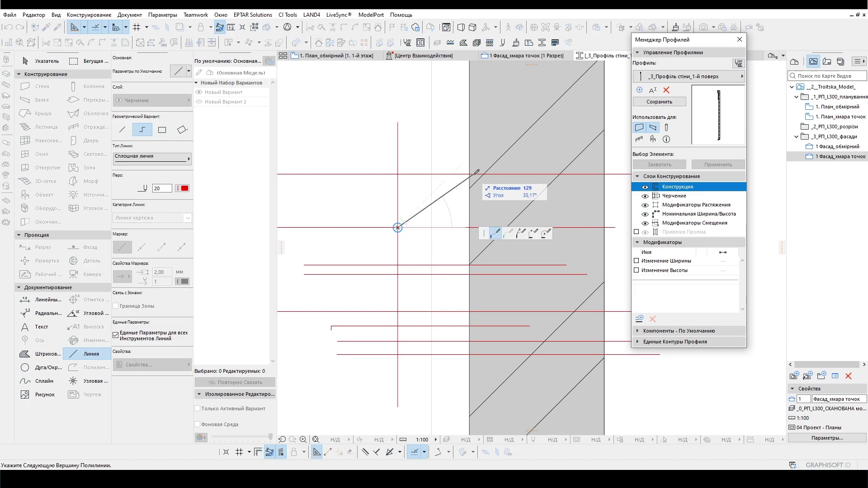
scroll(415, 240, "up", 2)
scroll(395, 238, "down", 2)
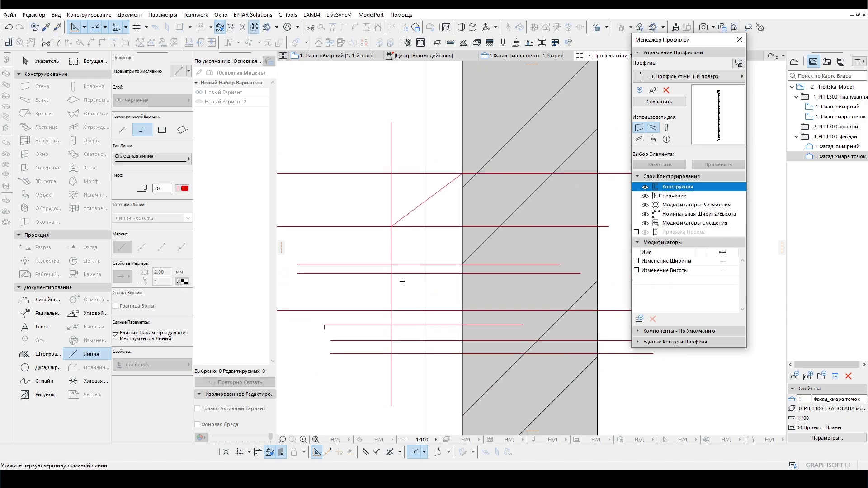
scroll(420, 235, "down", 2)
key("Escape")
Step: Check the mouldings in 1 Фасад_хмара точок, then reopen the profile and trace the stepped, chamfered outline down to the lowest line
left_click(527, 57)
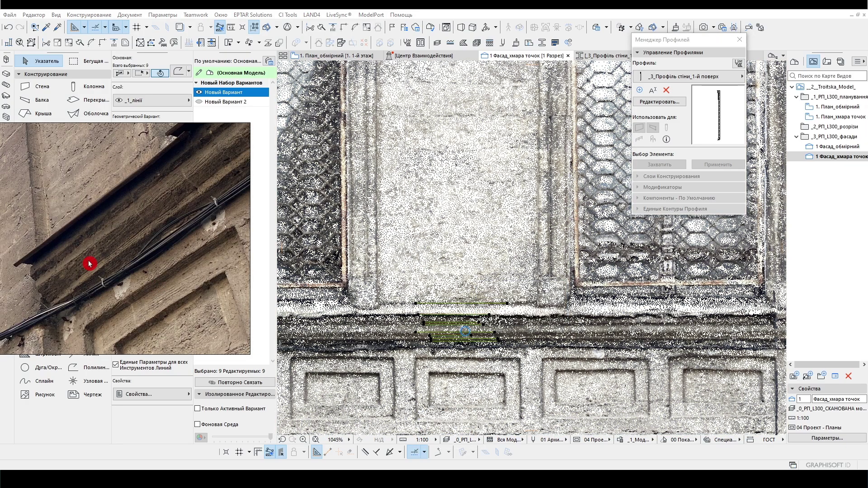
left_click(660, 103)
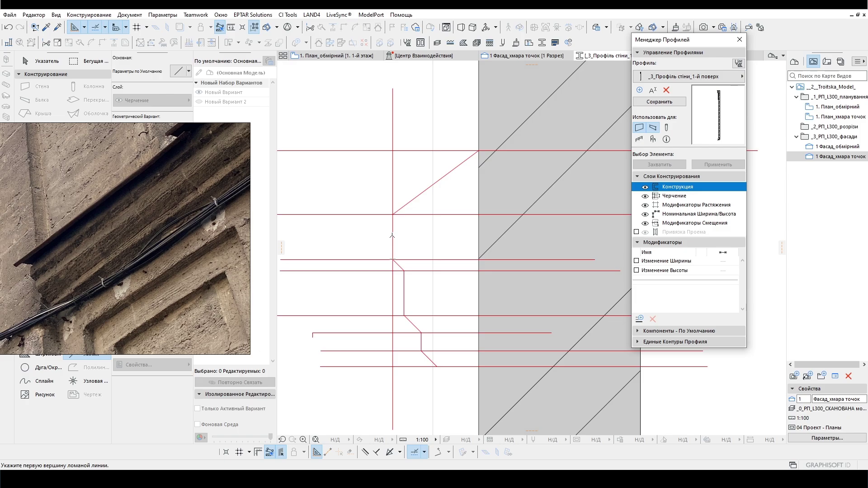
scroll(391, 236, "down", 5)
scroll(411, 225, "up", 5)
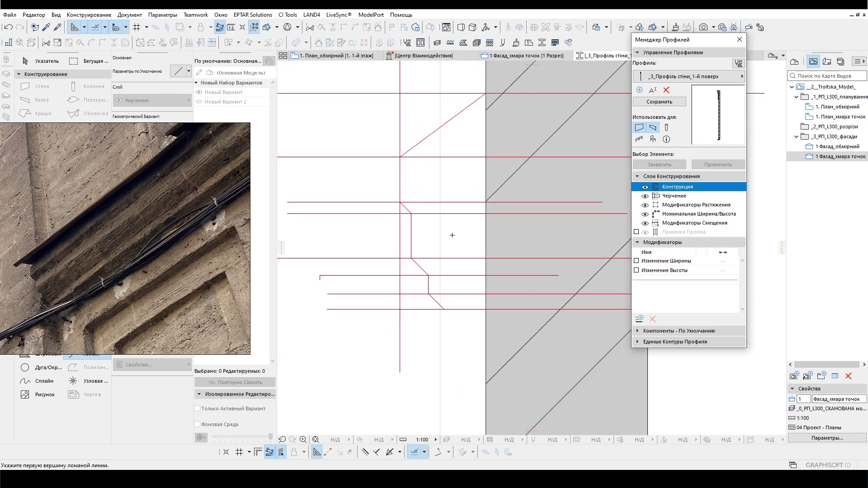
key("Escape")
Step: Shift the horizontal line at the top of the wall profile down by 2170
scroll(420, 247, "down", 10)
scroll(434, 280, "up", 5)
left_click(381, 330)
key("Escape")
scroll(381, 330, "down", 6)
scroll(389, 265, "up", 4)
scroll(389, 265, "down", 2)
scroll(383, 274, "down", 5)
scroll(382, 140, "up", 4)
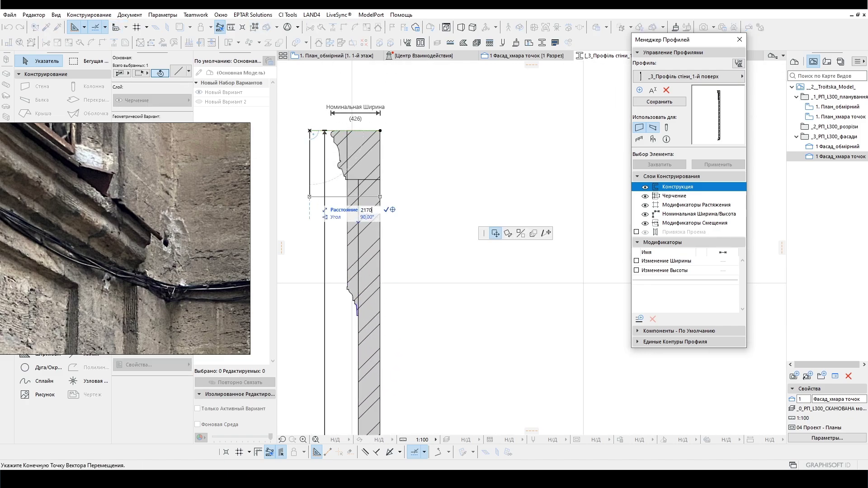
key("Return")
key("Escape")
Step: Adjust the outer face of the wall profile's brick fill between the traced sill moulding and the lower mouldings
scroll(370, 198, "down", 3)
scroll(369, 313, "up", 3)
left_click(368, 313)
scroll(368, 312, "up", 3)
key("Escape")
left_click(325, 28)
left_click(376, 283)
left_click(377, 286)
scroll(369, 169, "down", 5)
scroll(385, 308, "up", 7)
key("Escape")
left_click(372, 290)
left_click(372, 290)
left_click(497, 249)
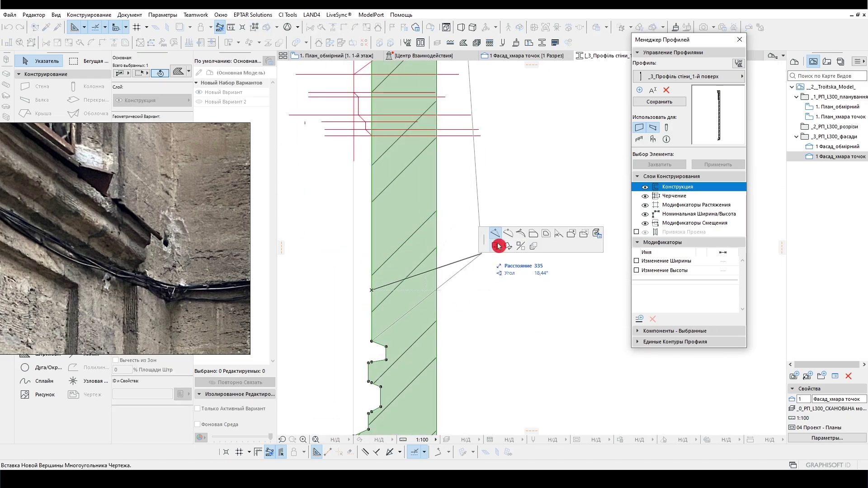
left_click(387, 348)
scroll(387, 347, "down", 6)
middle_click_drag(384, 180, 424, 227)
scroll(394, 362, "up", 6)
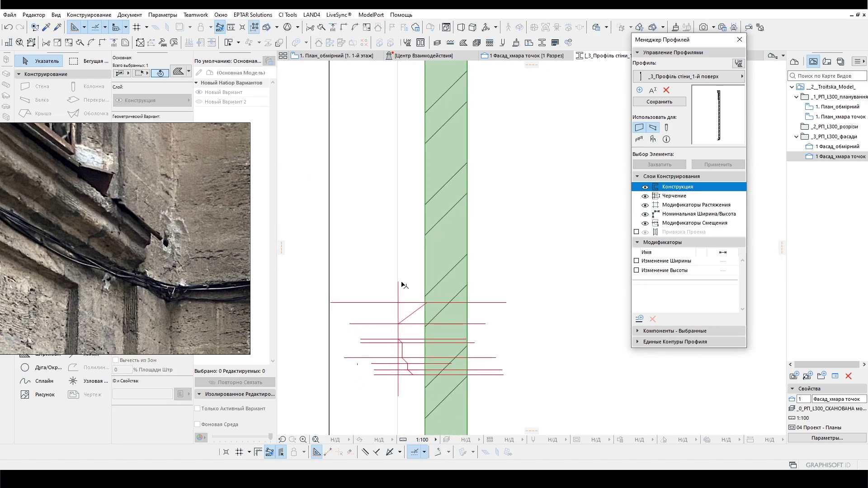
Step: Replace the vertical middle segment of the moulding outline with a slanted polyline and bend it into an S-shaped curve
middle_click_drag(403, 313, 345, 194)
key("Escape")
scroll(374, 213, "up", 3)
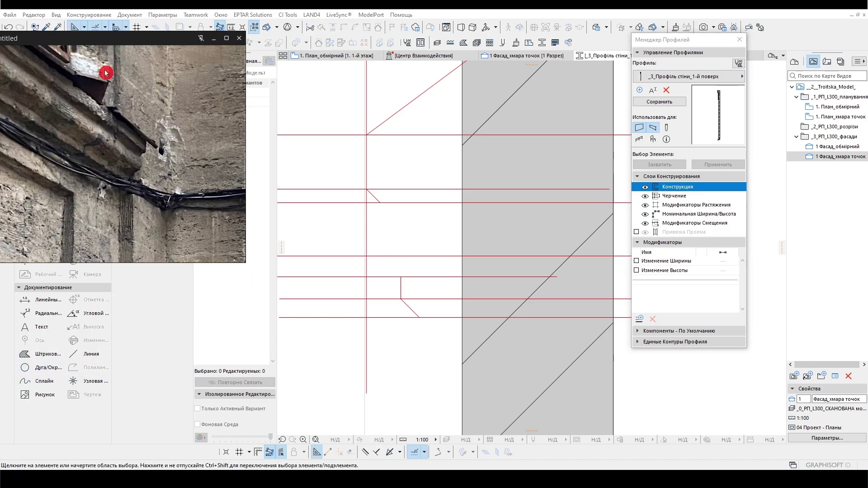
left_click(380, 201)
scroll(400, 265, "up", 1)
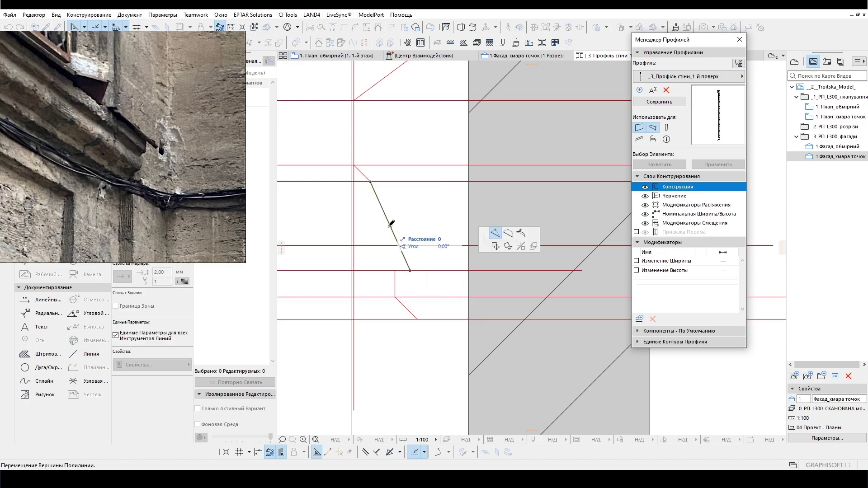
left_click(381, 210)
scroll(379, 196, "up", 2)
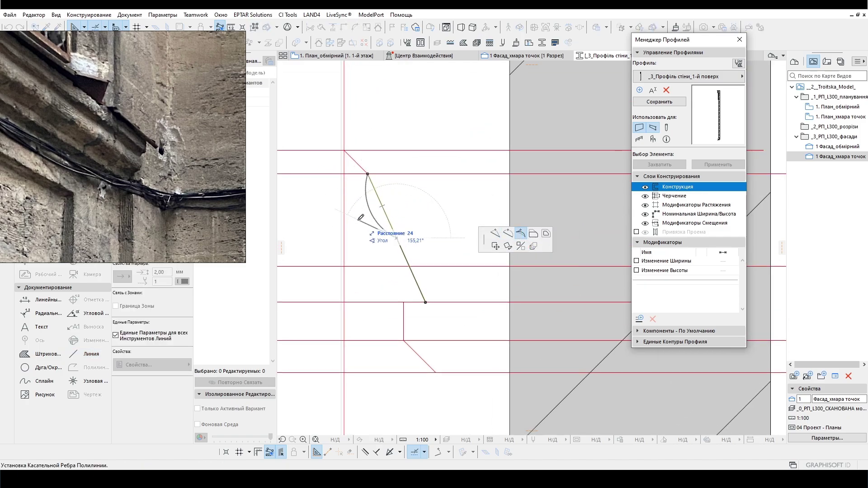
left_click(402, 253)
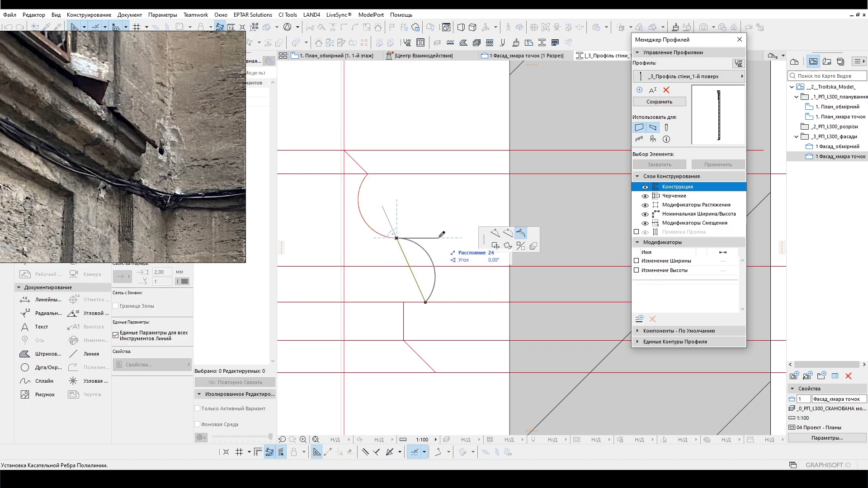
Step: Draw a spline along the lower arc of the S-curve and adjust its points to form a flatter curve
left_click(36, 382)
scroll(395, 283, "up", 1)
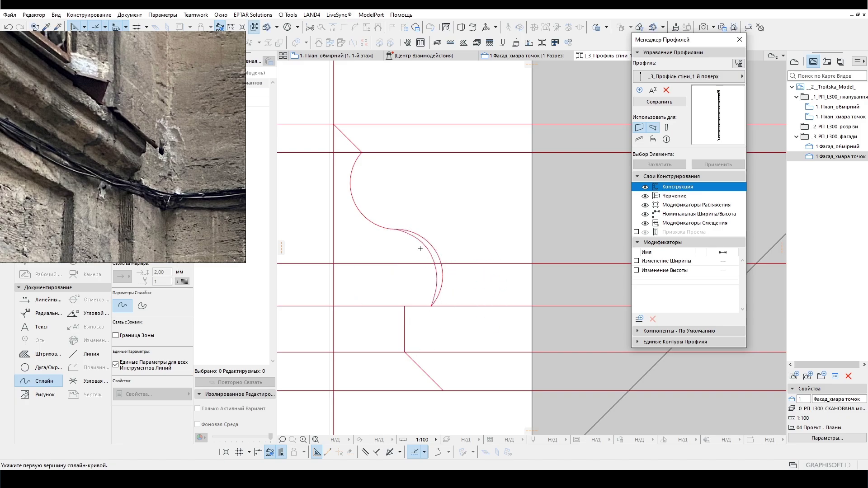
left_click(422, 244, "shift")
scroll(397, 231, "up", 3)
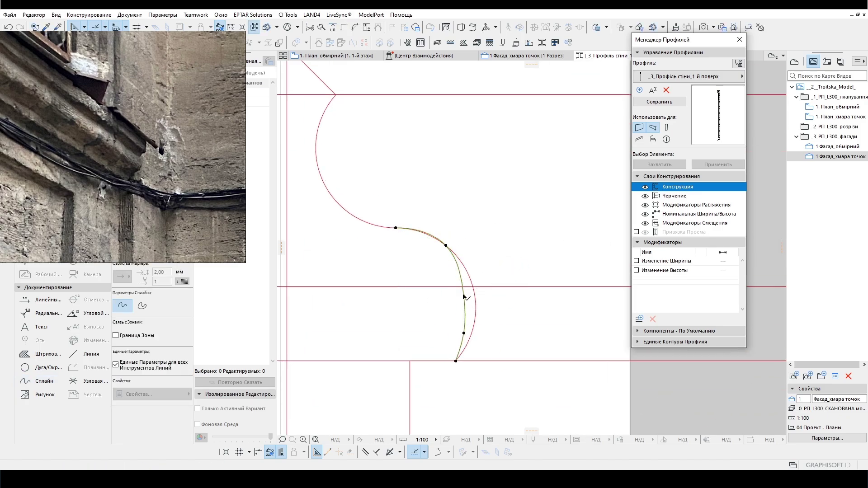
scroll(465, 344, "up", 4)
left_click(464, 339)
scroll(444, 268, "down", 5)
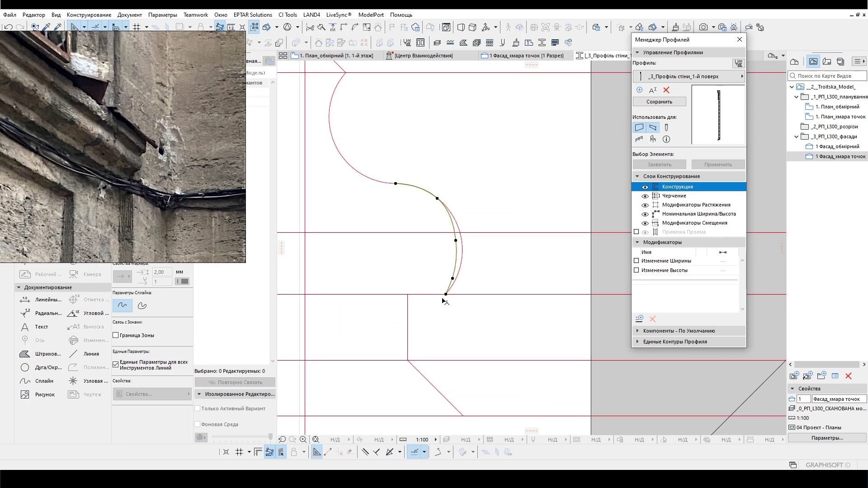
Step: Delete the superseded lower arc beside the spline
scroll(443, 300, "up", 2)
key("Escape")
left_click(462, 265)
key("Delete")
scroll(436, 282, "down", 1)
scroll(436, 283, "down", 5)
scroll(390, 233, "up", 2)
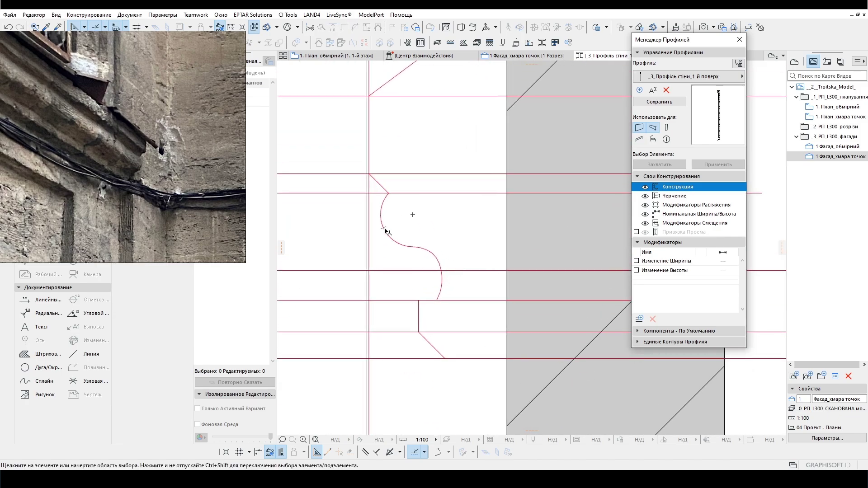
Step: Reshape the short chamfer above the S-curve into a rounded edge starting at the vertical guide
scroll(383, 219, "up", 1)
left_click(364, 235)
scroll(424, 253, "up", 3)
key("Escape")
scroll(429, 253, "down", 6)
scroll(449, 302, "up", 4)
scroll(401, 194, "down", 1)
middle_click_drag(367, 119, 413, 282)
scroll(404, 277, "up", 3)
left_click(390, 265)
left_click(390, 265)
left_click(403, 254)
key("Escape")
left_click(402, 249)
scroll(402, 249, "down", 4)
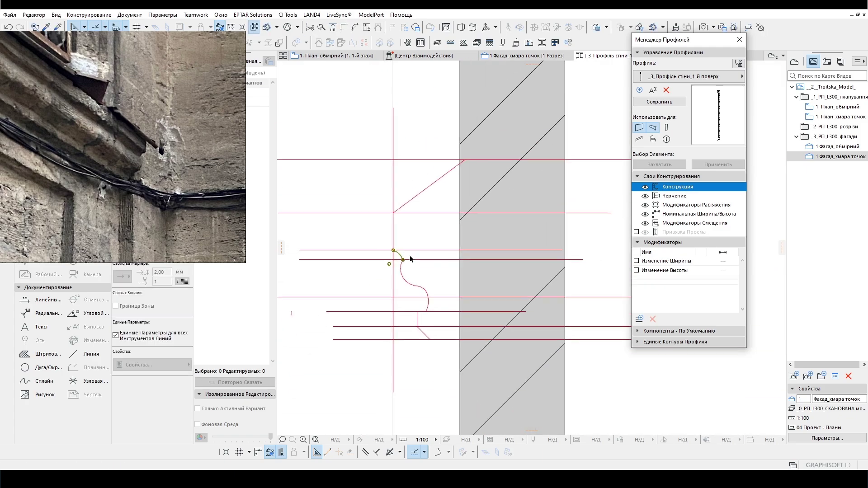
Step: Pull the upper end of the sloped sill line back to the wall face
left_click(455, 167)
scroll(468, 158, "up", 1)
left_click(463, 160)
left_click(455, 160)
scroll(454, 162, "down", 3)
scroll(432, 247, "up", 5)
key("Escape")
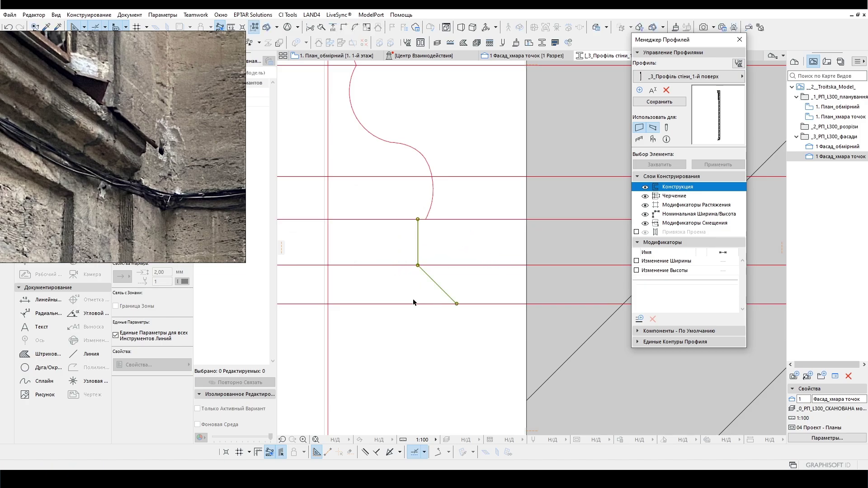
Step: Move the complete moulding outline with its guides toward the wall until the bottom chamfer's lower end meets the wall face
middle_click_drag(415, 267, 418, 298)
scroll(420, 299, "down", 4)
left_click_drag(443, 346, 350, 129)
key("ctrl+d")
left_click(436, 318)
left_click(464, 319)
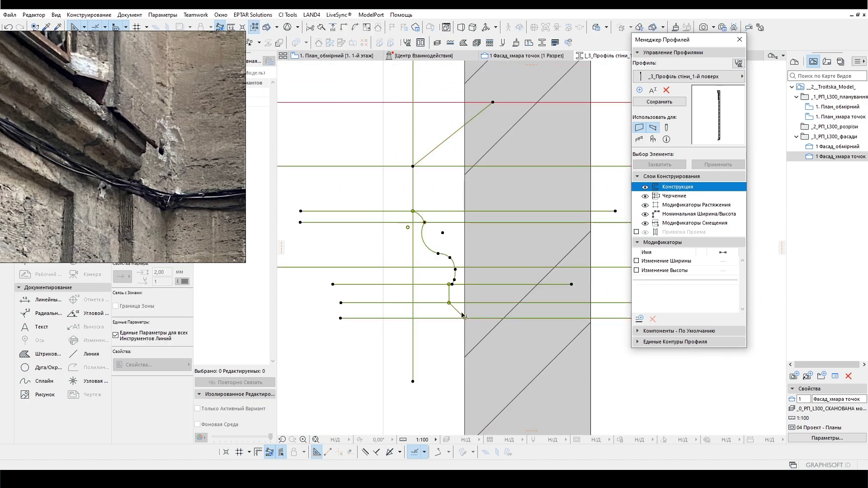
key("Escape")
Step: Draw a vertical guide line from the projecting corner of the upper wall section down past the moulding
scroll(441, 262, "down", 5)
scroll(440, 212, "down", 2)
scroll(431, 136, "up", 3)
left_click(447, 136, "alt")
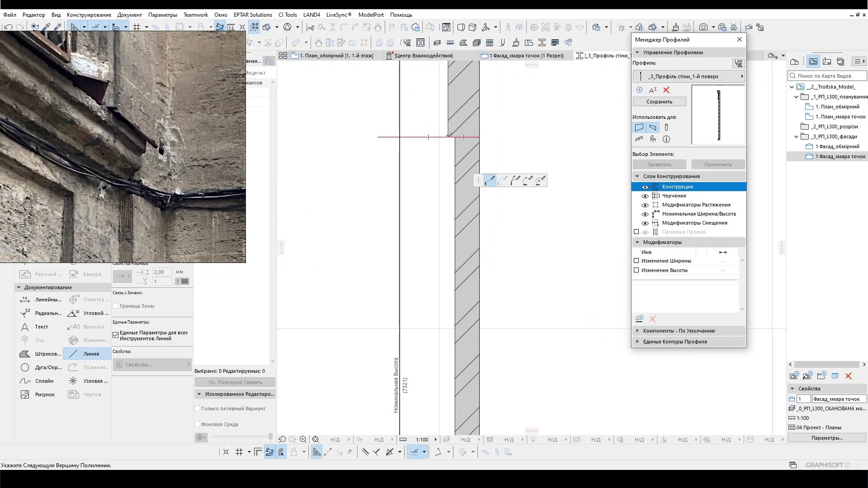
left_click(448, 137)
scroll(447, 137, "down", 4)
scroll(441, 299, "up", 5)
left_click(453, 270)
middle_click_drag(439, 206, 432, 249)
scroll(438, 240, "up", 2)
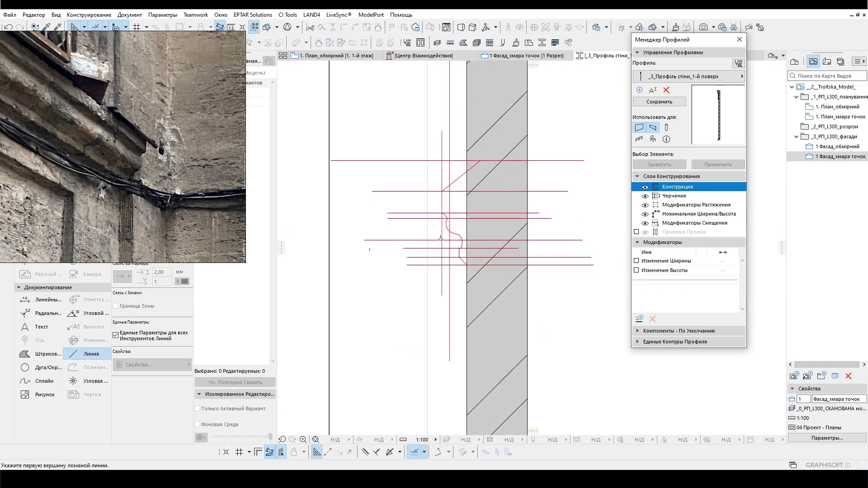
Step: Delete the S-curve and its spline between the rounded edge and the lower vertical segment
scroll(456, 234, "up", 3)
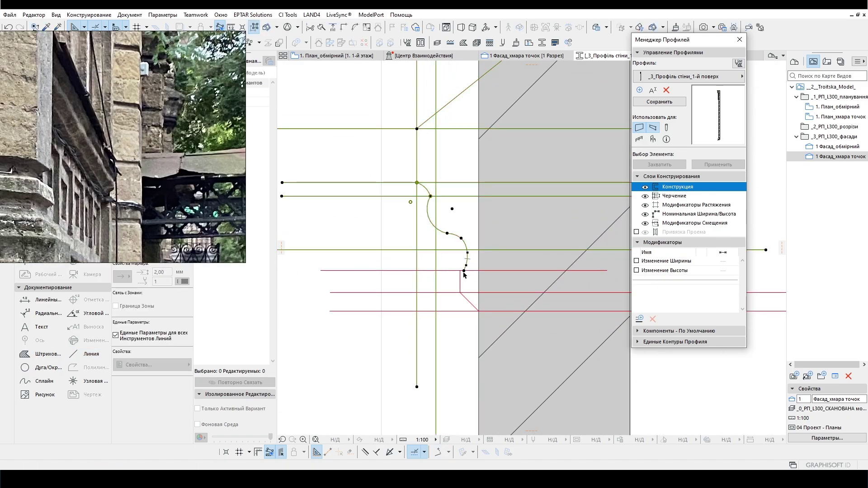
left_click_drag(464, 271, 457, 272)
left_click(470, 284)
scroll(471, 285, "down", 3)
middle_click_drag(470, 284, 456, 224)
scroll(456, 165, "up", 4)
scroll(455, 180, "down", 2)
scroll(434, 230, "up", 3)
left_click(438, 232)
key("Delete")
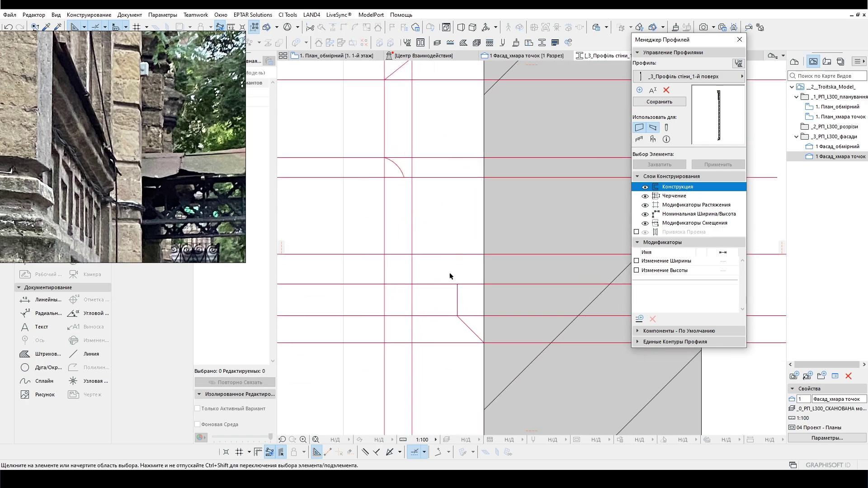
Step: Connect the vertical segment to the rounded edge with a two-part slanted polyline and bend it into an S-curve
left_click(457, 302, "alt")
double_click(457, 283)
left_click(496, 234)
left_click(430, 230)
left_click(424, 220)
left_click(519, 235)
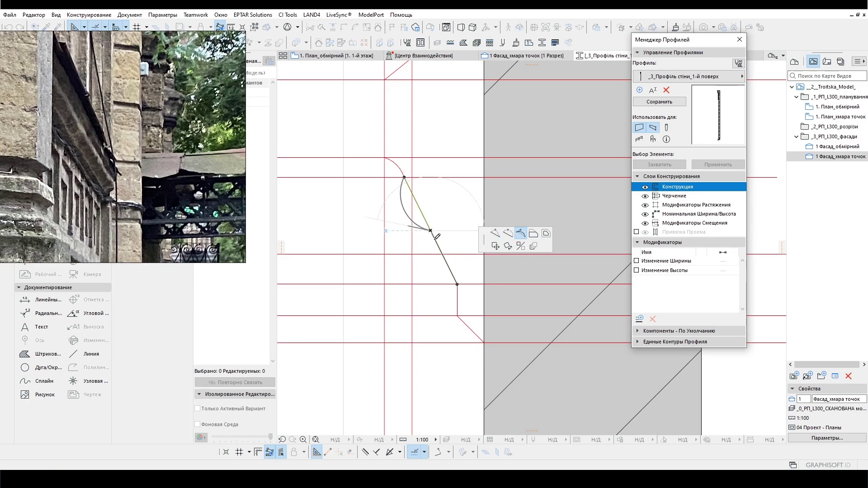
left_click(457, 236)
key("Escape")
Step: Shorten the lower arc of the S-curve to end at its outermost point, undoing the extra line edit
scroll(472, 272, "down", 2)
middle_click_drag(474, 279, 455, 261)
scroll(455, 261, "up", 1)
middle_click_drag(401, 107, 411, 228)
scroll(433, 308, "down", 3)
scroll(441, 289, "up", 5)
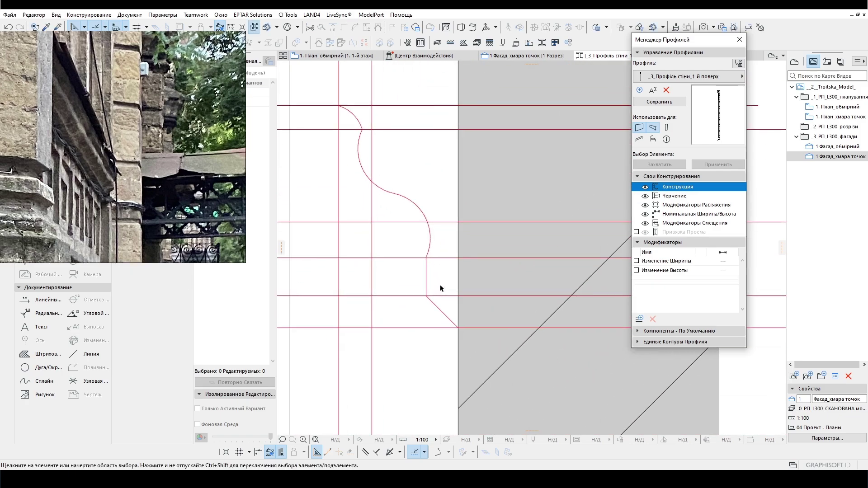
scroll(429, 261, "up", 2)
left_click_drag(430, 248, 426, 253)
left_click(425, 256)
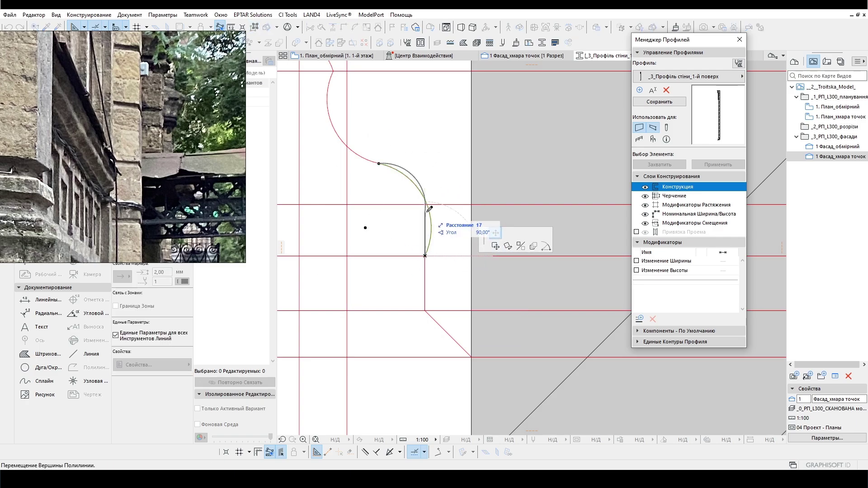
key("Escape")
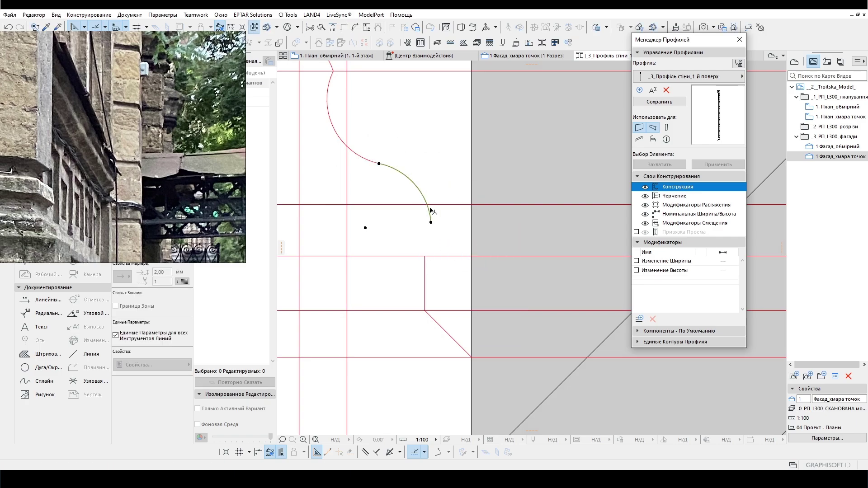
key("ctrl+z")
Step: Extend the vertical segment up to the arc's end level and join the two with a short horizontal line
left_click(425, 255)
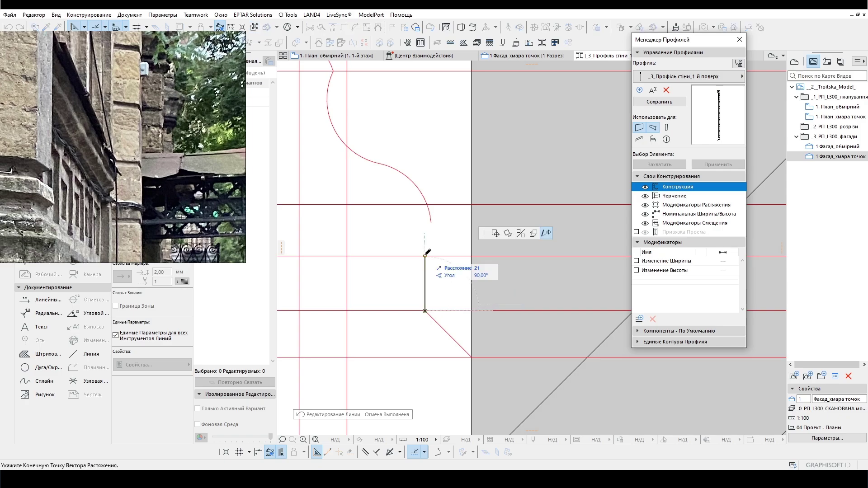
left_click(431, 223)
left_click(424, 223, "alt")
left_click(424, 222)
left_click(430, 223)
key("Escape")
key("Escape")
scroll(430, 267, "down", 9)
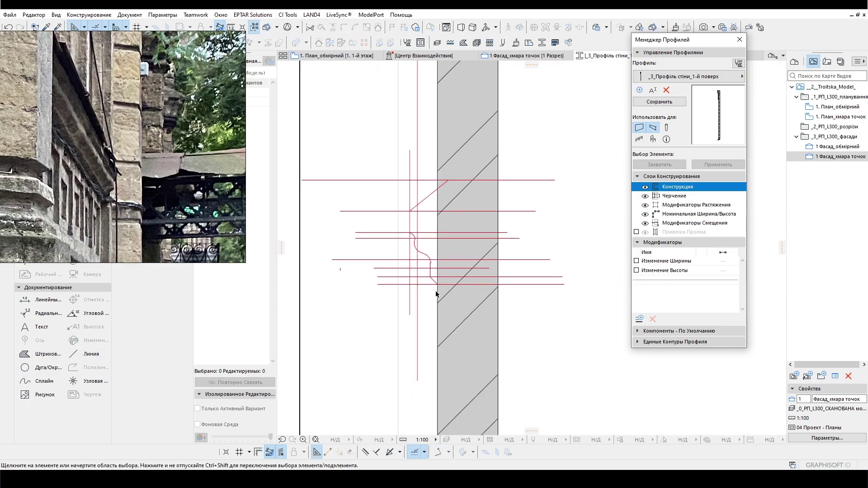
Step: Move the lower arc's end point onto the top of the vertical segment
scroll(433, 281, "up", 8)
left_click(455, 284)
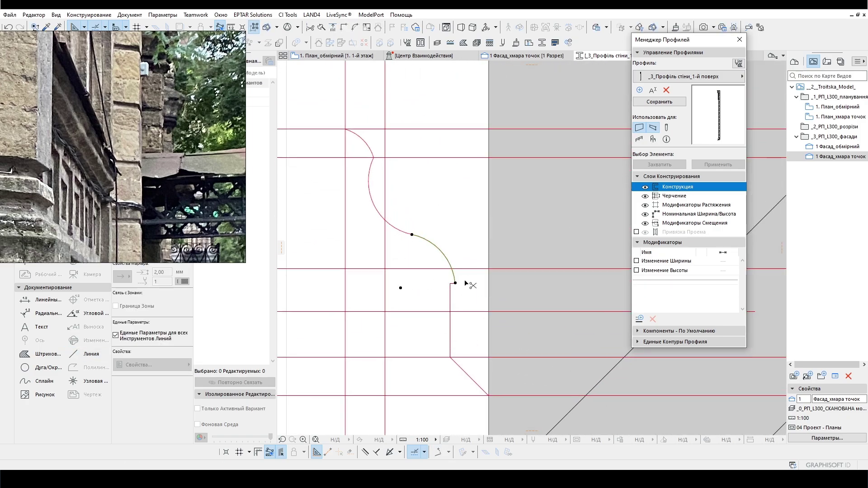
left_click(455, 283)
scroll(455, 283, "up", 3)
left_click(495, 235)
left_click(444, 284)
key("Escape")
scroll(434, 249, "down", 8)
scroll(450, 268, "up", 3)
scroll(451, 267, "down", 3)
scroll(450, 267, "down", 1)
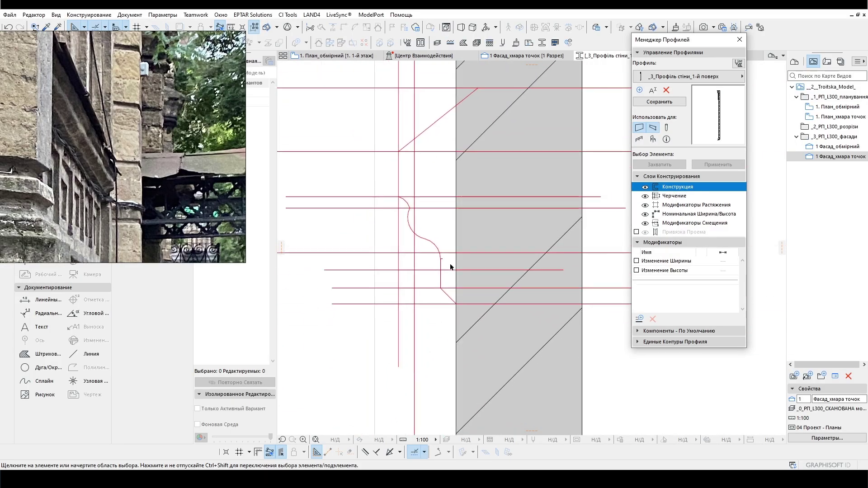
Step: Examine the sill moulding below the windows on the 1 Фасад_хмара точок point cloud and return to the profile editor
left_click(511, 56)
scroll(475, 244, "up", 3)
scroll(475, 244, "down", 3)
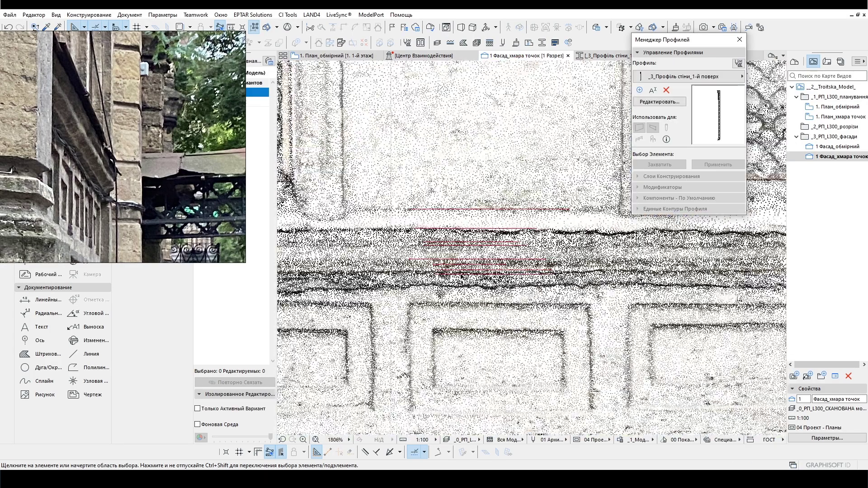
left_click(465, 277)
scroll(463, 278, "down", 1)
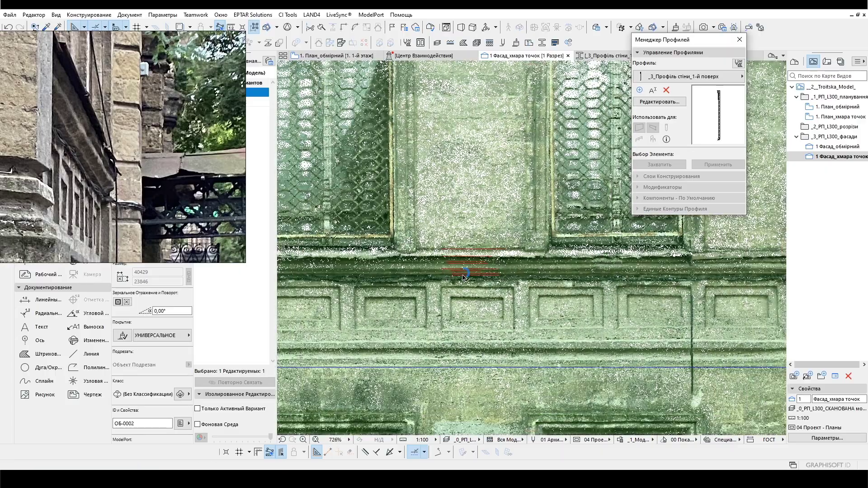
scroll(464, 276, "up", 5)
scroll(470, 277, "down", 2)
left_click(348, 56)
left_click(605, 56)
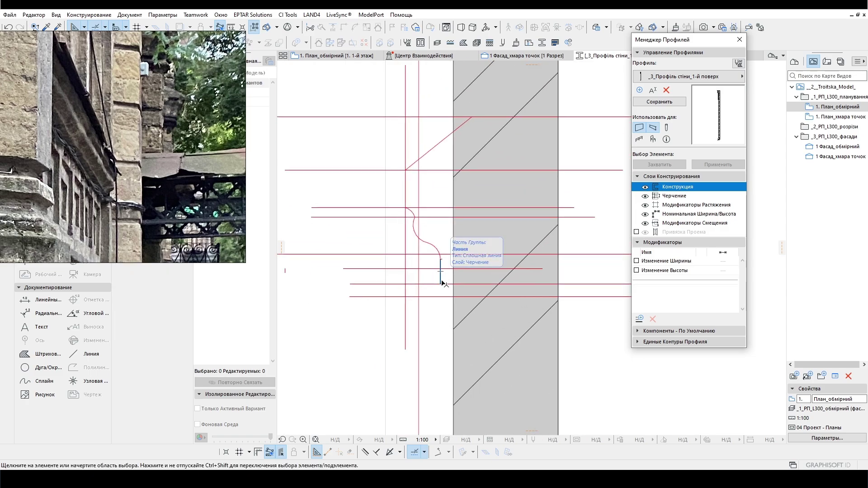
Step: Move the vertical segment below the S-curve closer to the wall and link it to the arc with a short horizontal line
scroll(442, 278, "up", 3)
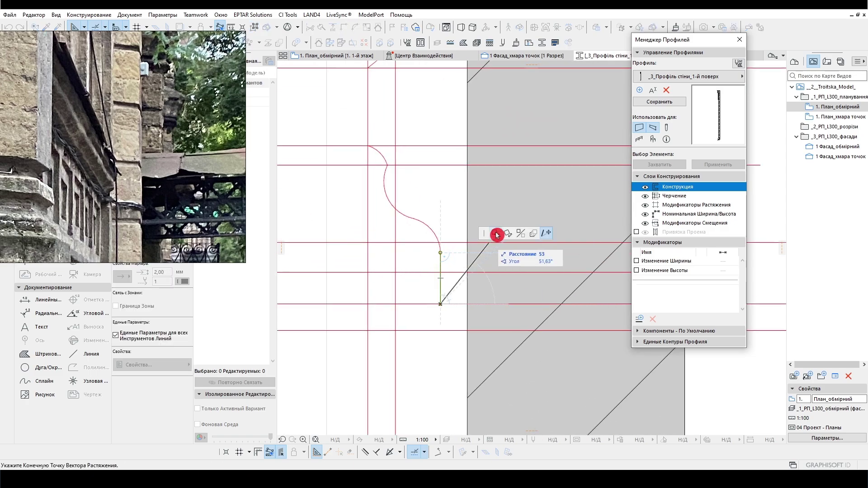
left_click(451, 255)
scroll(446, 253, "up", 3)
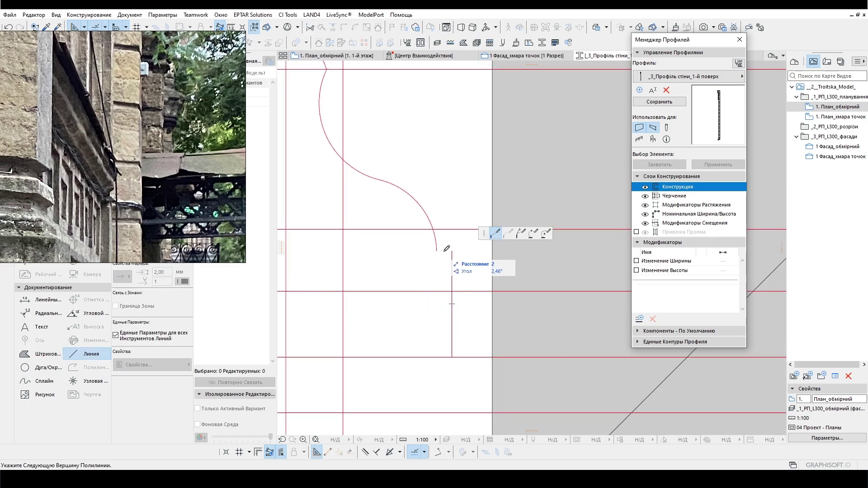
scroll(455, 283, "down", 6)
scroll(448, 267, "up", 1)
scroll(446, 267, "down", 1)
Step: Shorten the sloped sill line again so its upper end lies on the wall face
left_click_drag(395, 145, 456, 297)
scroll(468, 141, "up", 2)
left_click(491, 114)
left_click(464, 114)
Step: Move the whole moulding outline with its guides about 19 mm toward the wall
scroll(468, 180, "down", 1)
scroll(451, 211, "up", 1)
left_click(427, 382)
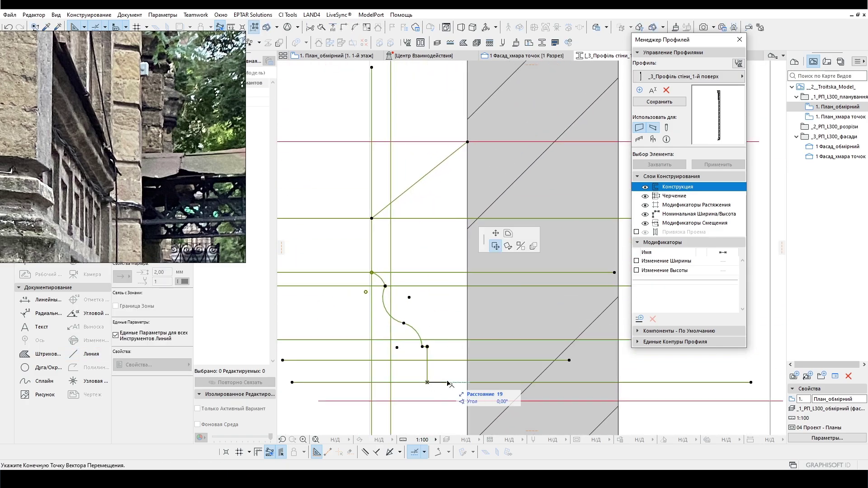
left_click(448, 382)
key("Escape")
Step: Delete the crossing horizontal guides and the vertical guide drawn from the upper wall section
scroll(457, 285, "down", 7)
scroll(503, 265, "up", 1)
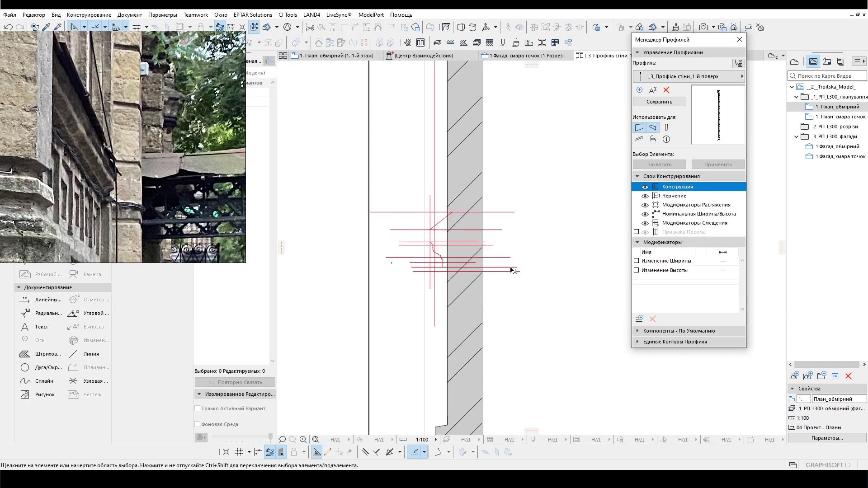
left_click_drag(479, 183, 520, 281)
left_click(482, 184, "shift")
key("Delete")
scroll(442, 250, "up", 3)
left_click(426, 215)
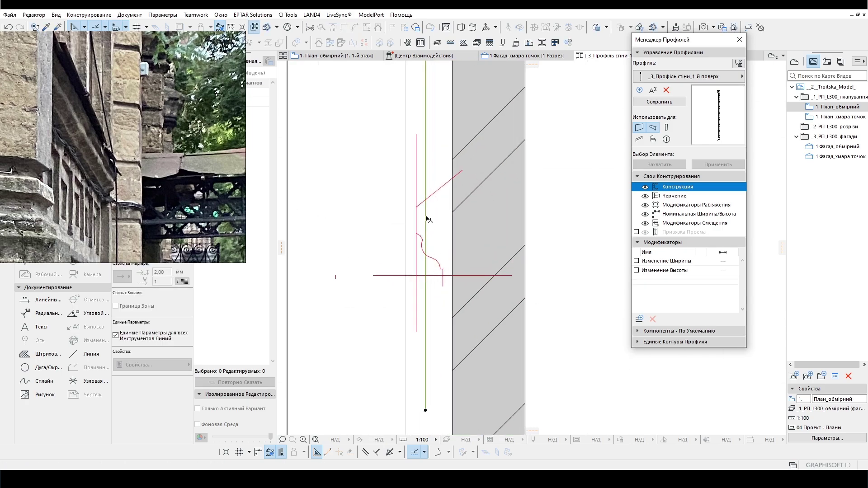
key("Delete")
scroll(443, 277, "up", 4)
scroll(440, 254, "down", 3)
Step: Close the moulding's bottom edge to the wall face with a horizontal line and delete the remaining horizontal guide
key("l")
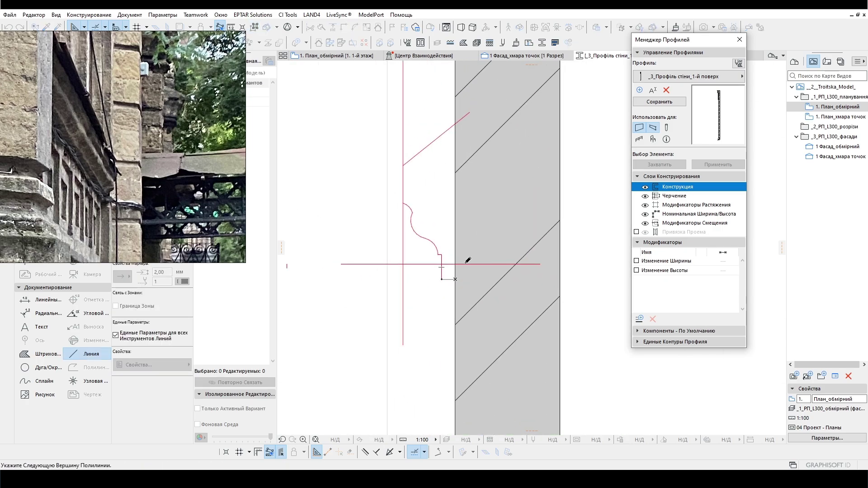
double_click(455, 279)
key("Escape")
left_click(461, 264)
key("Delete")
Step: Extend the wall section to the finished moulding outline, save the _3_Профіль стіни_1-й поверх profile and close the profile manager
left_click(462, 119, "ctrl")
left_click(484, 202, "alt")
left_click(428, 210)
scroll(434, 222, "down", 8)
middle_click_drag(435, 180, 424, 306)
scroll(413, 153, "down", 1)
key("Escape")
left_click(670, 104)
left_click(739, 39)
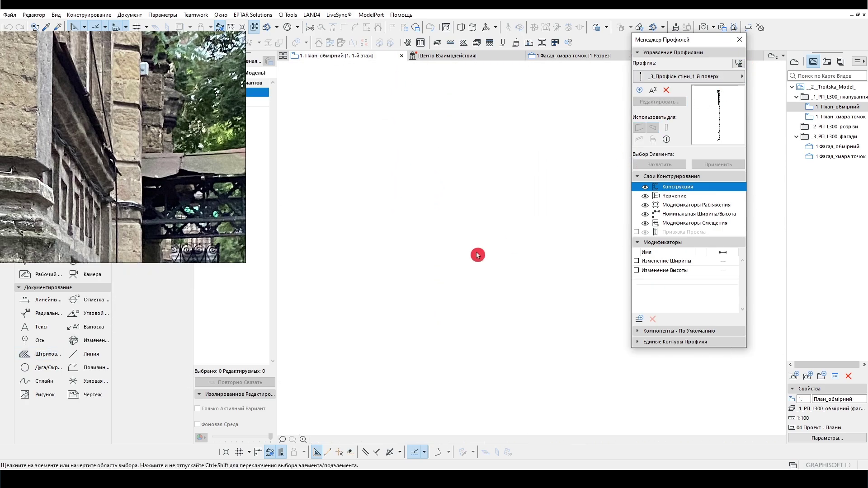
Step: Stretch the free end of the short straight profile wall away from the faceted corner walls on the floor plan
left_click(447, 236)
left_click(179, 71)
left_click(459, 80)
double_click(576, 176)
key("Return")
left_click(441, 220)
scroll(452, 222, "down", 5)
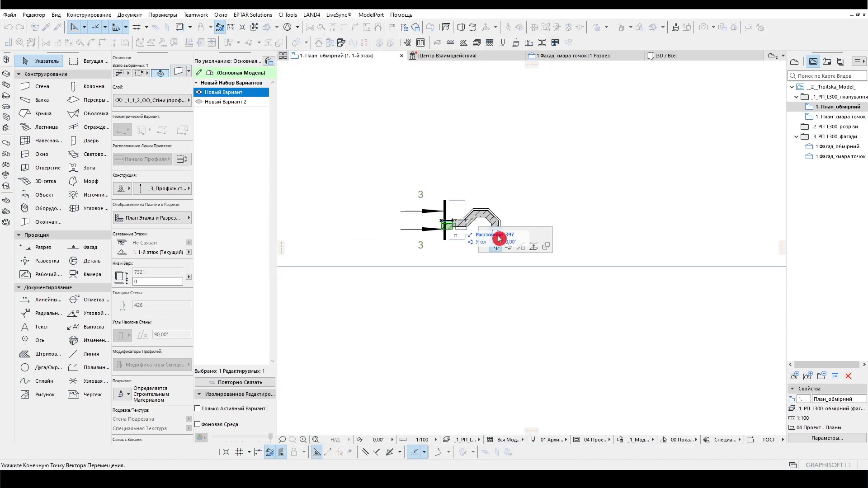
left_click(307, 219)
key("Escape")
Step: In the 1 Фасад_хмара точок view, extend the brick wall's free end to the outer edge of the arched frieze
left_click(639, 56)
left_click(496, 55)
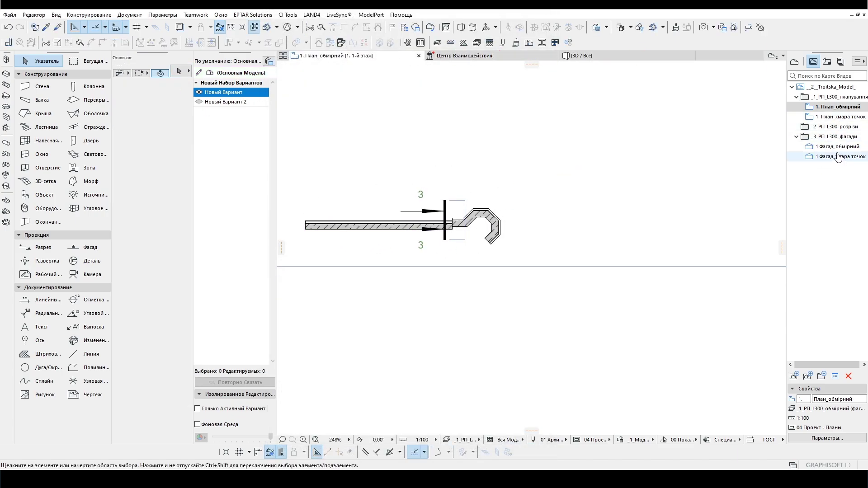
double_click(837, 146)
scroll(406, 267, "up", 5)
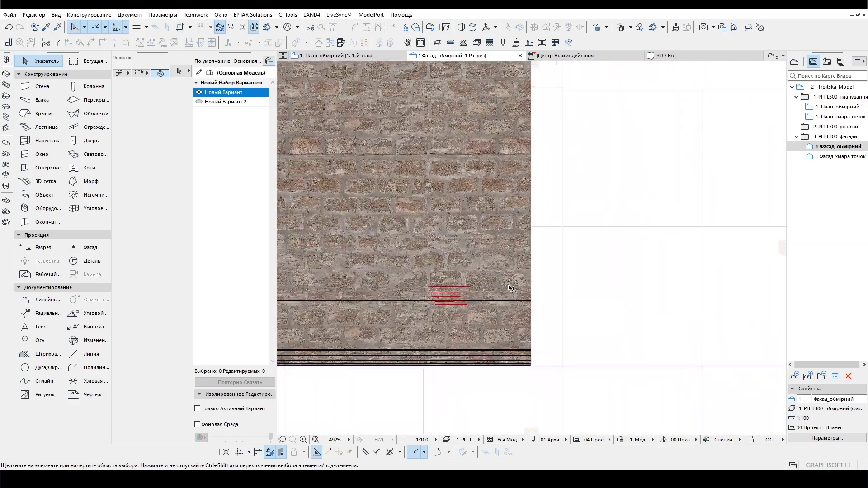
scroll(508, 286, "down", 5)
left_click(840, 157)
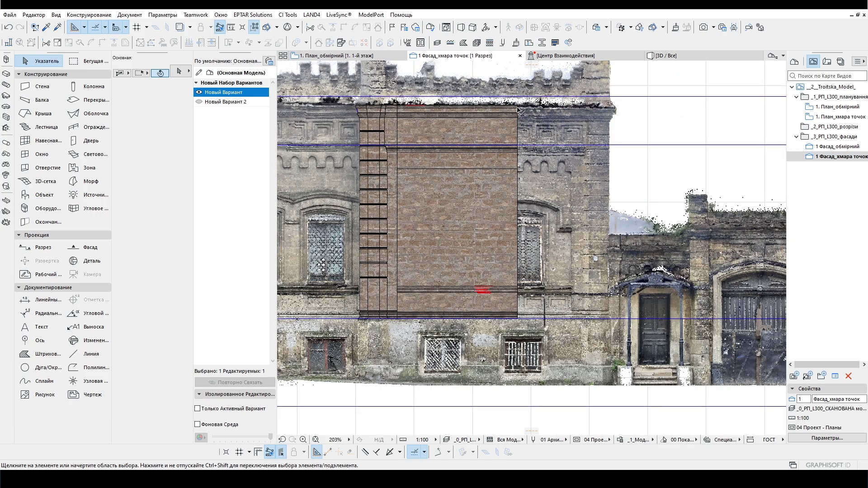
left_click(517, 108)
left_click(517, 108)
left_click(494, 234)
scroll(579, 154, "up", 3)
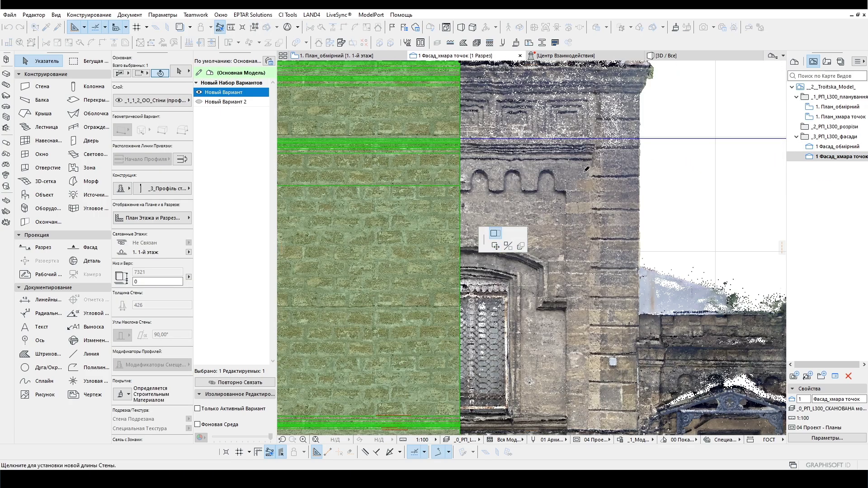
scroll(572, 189, "up", 2)
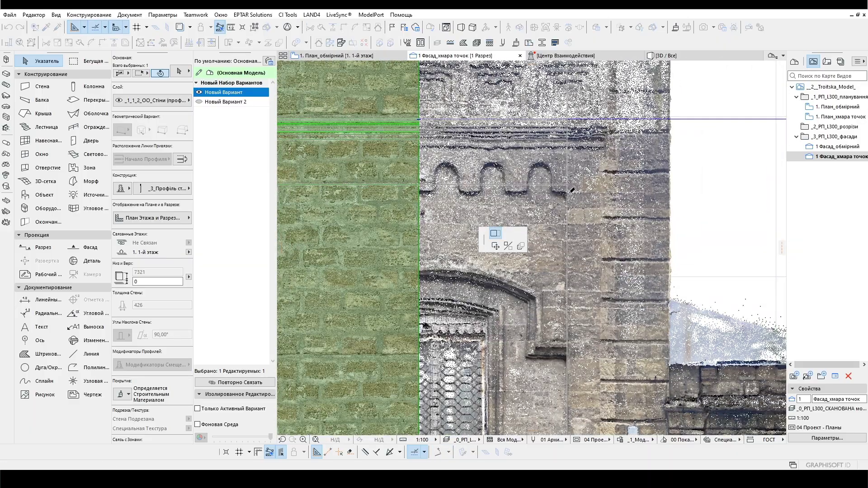
left_click(567, 190)
scroll(534, 201, "down", 3)
key("Escape")
Step: In the 1 Фасад_обмірний view, mirror a copy of the four corner profile walls about the middle of the brick wall
left_click(294, 157)
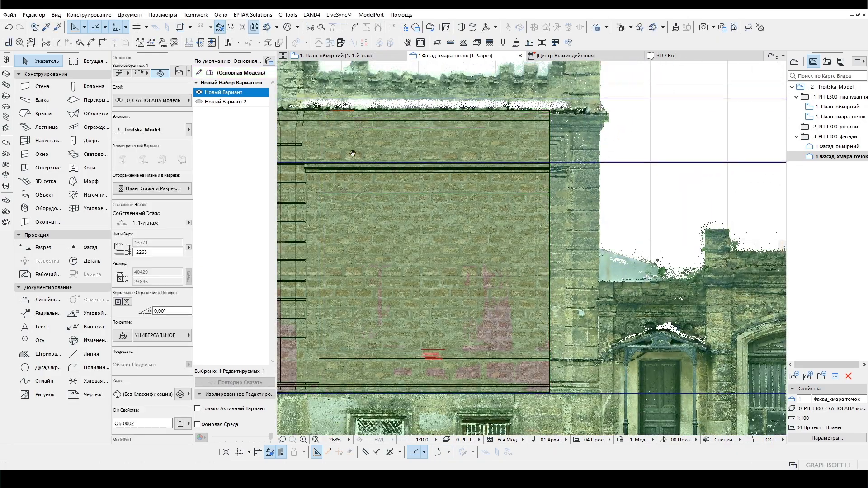
key("Escape")
middle_click_drag(293, 158, 393, 154)
scroll(392, 154, "down", 1)
double_click(834, 148)
left_click_drag(353, 106, 420, 394)
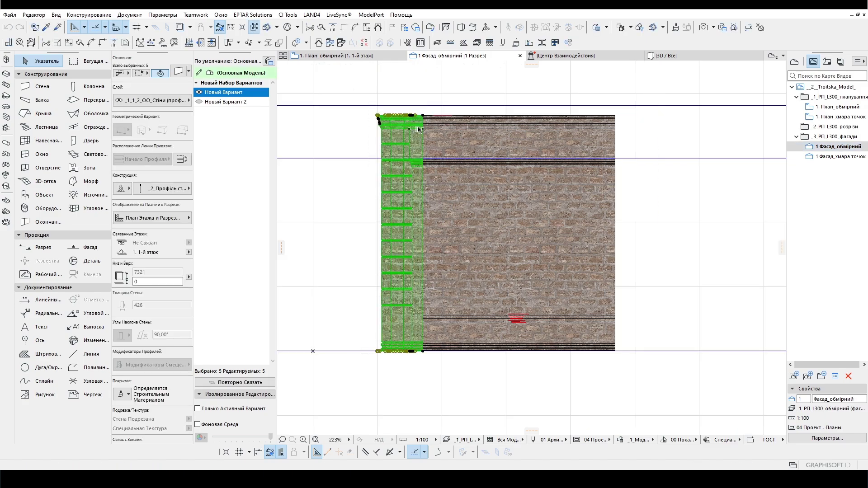
left_click(416, 204)
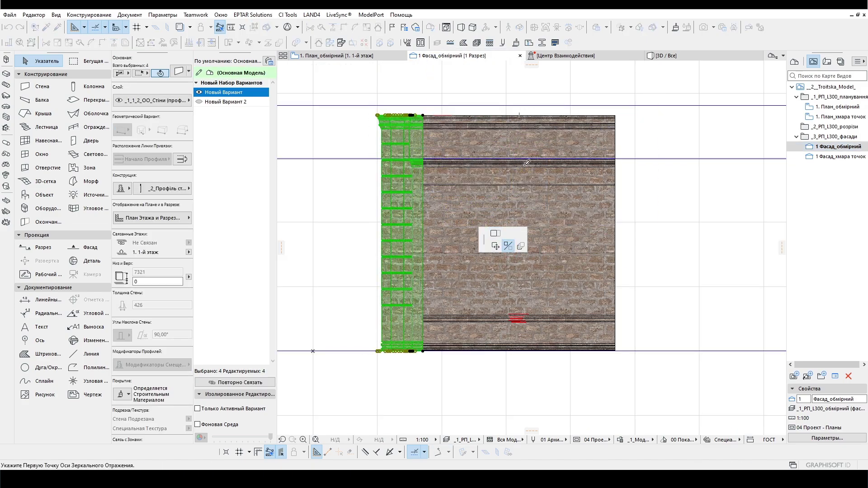
left_click(522, 322)
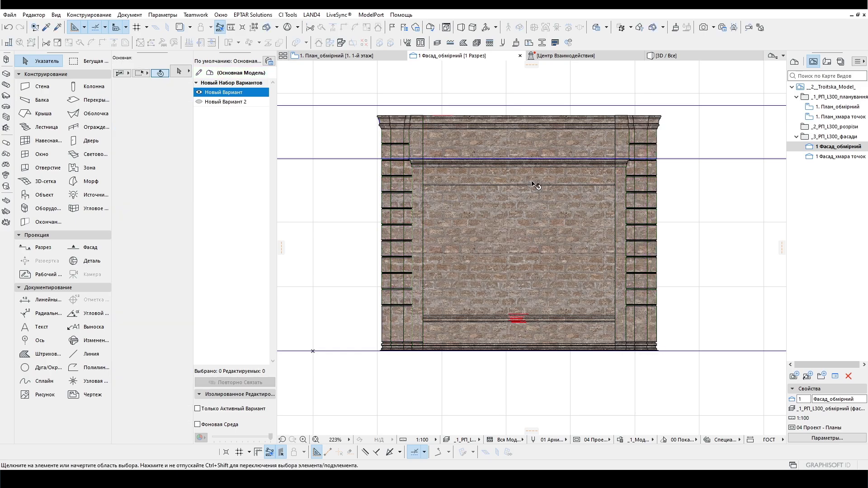
Step: Examine the cornice joint between the brick wall and the corner profile walls in 3D, cross-checking the 1. План_обмірний floor plan
left_click(655, 60)
scroll(495, 253, "up", 10)
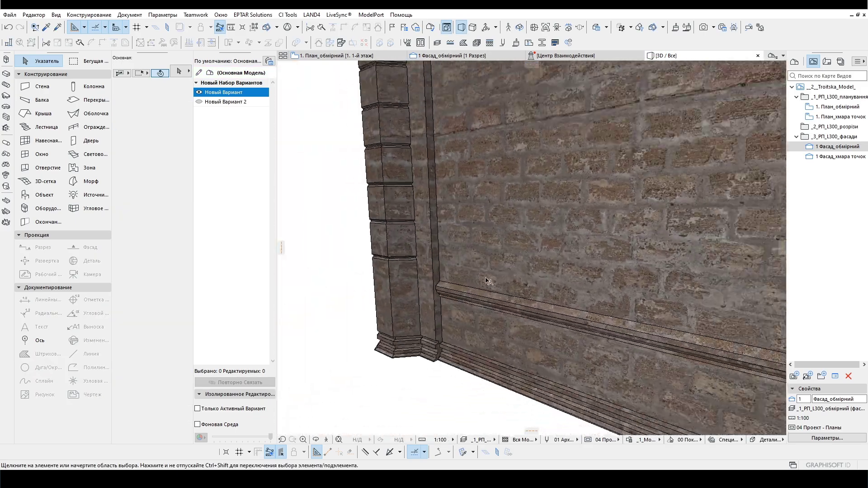
middle_click_drag(487, 281, 439, 180, "shift")
left_click(429, 143)
scroll(416, 140, "up", 6)
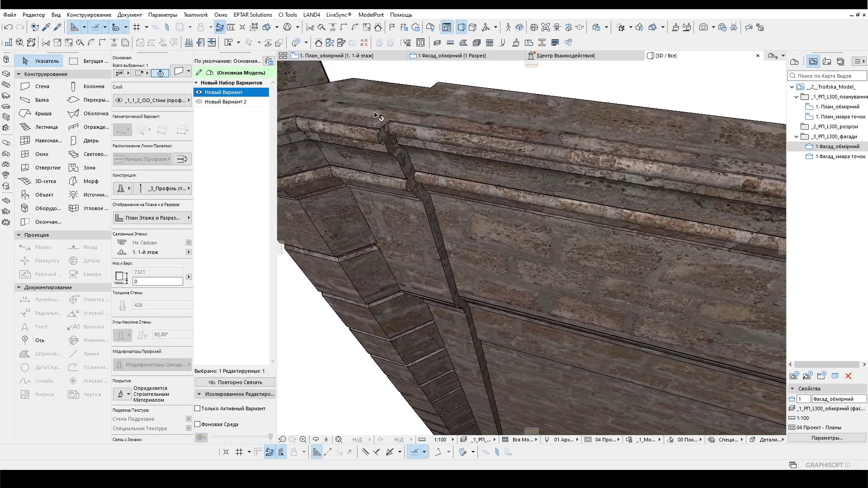
middle_click_drag(412, 139, 472, 208)
scroll(472, 208, "down", 4)
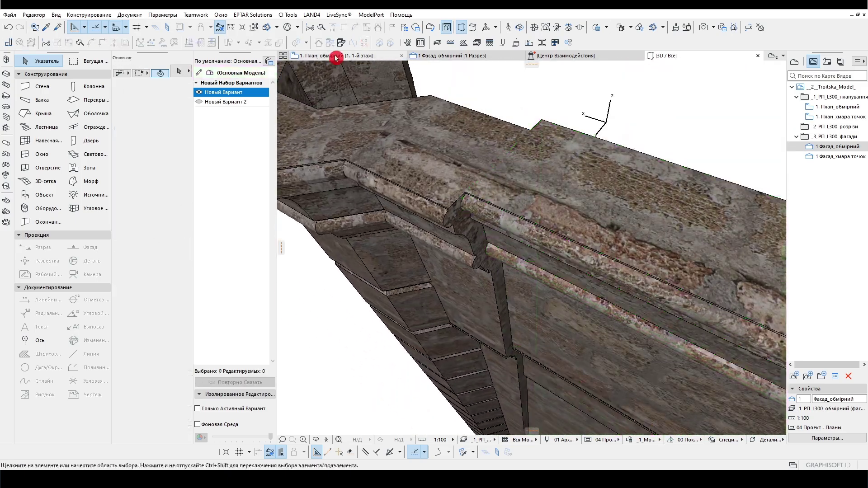
left_click(336, 56)
scroll(473, 203, "up", 6)
left_click(468, 106)
left_click(666, 56)
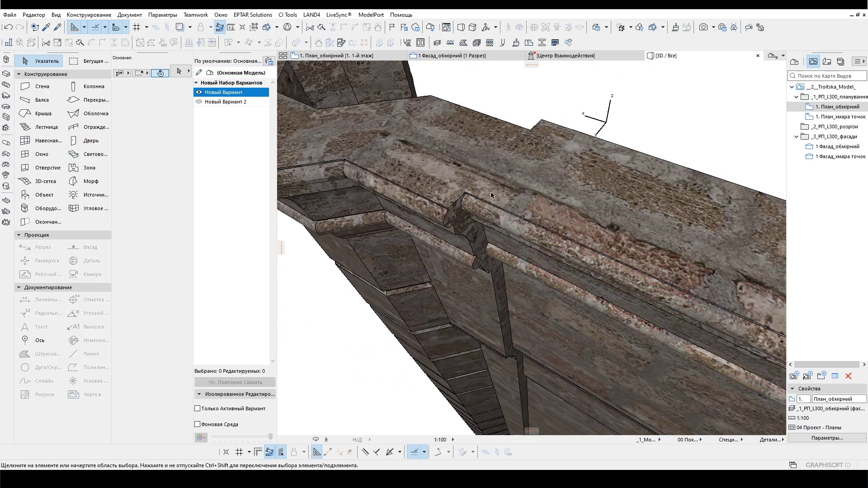
scroll(492, 201, "up", 3)
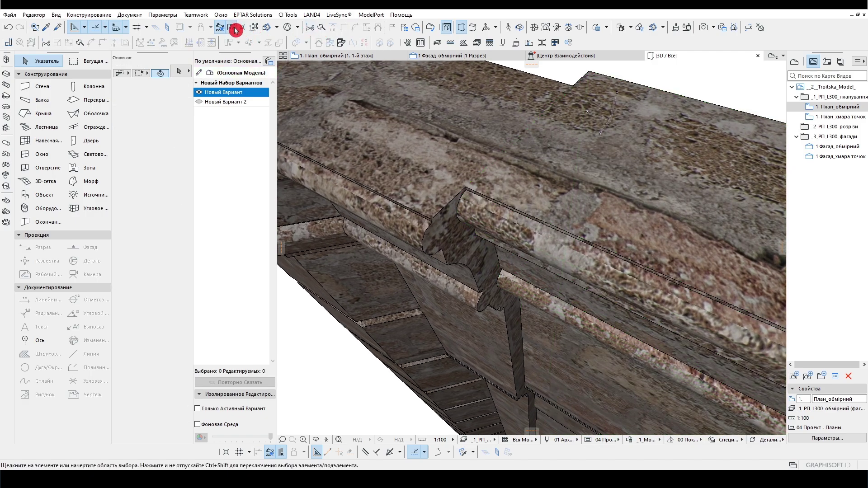
Step: Shift the whole section of the _3_Профіль стіни_1-й поверх profile sideways by its lower back corner to align with the corner walls, then save and close
left_click(236, 47)
left_click(550, 175)
left_click(578, 267)
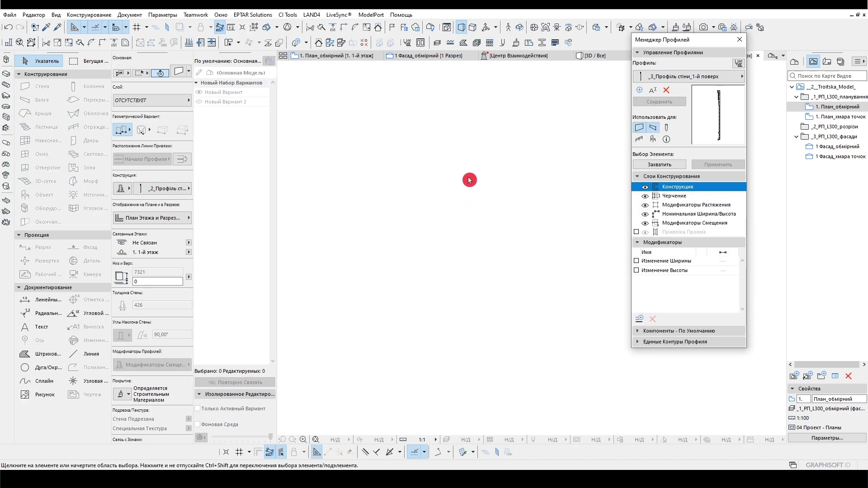
left_click(43, 367)
key("Delete")
left_click(31, 364)
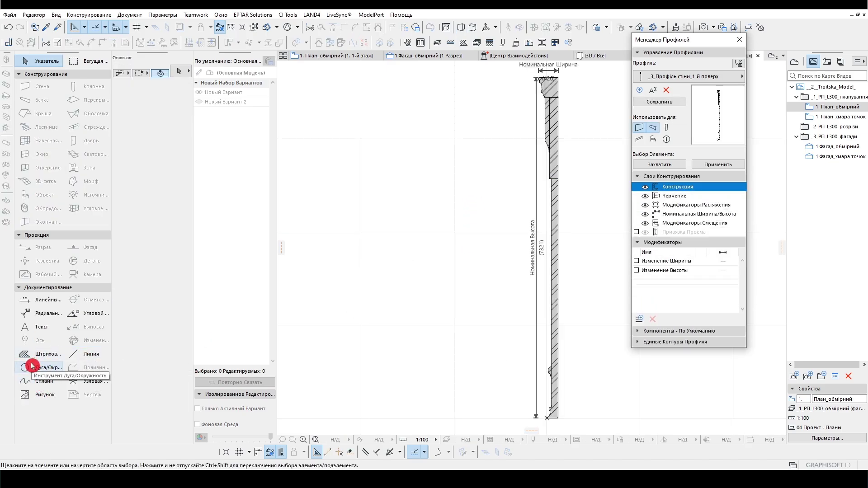
key("ctrl+a")
scroll(559, 418, "up", 5)
middle_click_drag(559, 418, 532, 273)
left_click(518, 273)
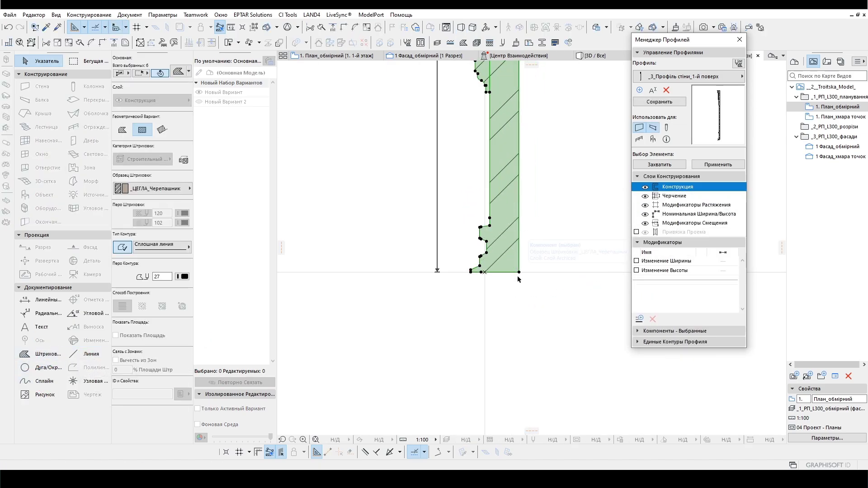
left_click(658, 112)
left_click(740, 39)
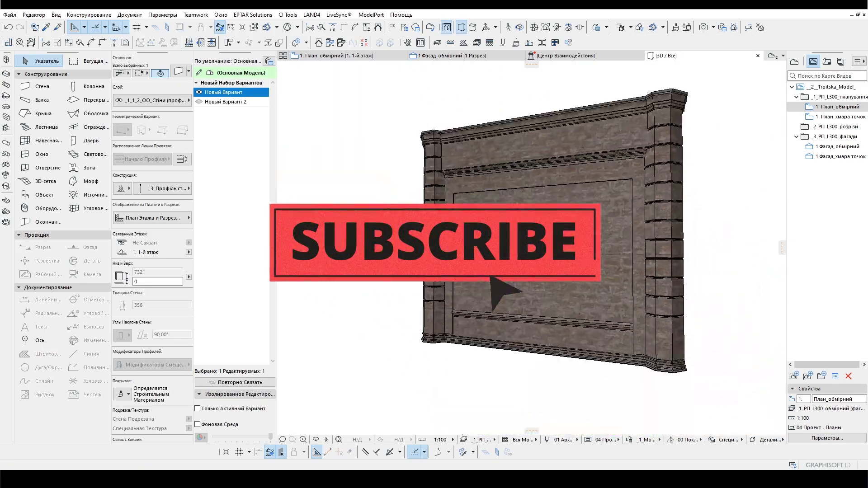
Step: Examine the cornice joint and the complete brick facade with both corners in 3D, then clear the wall selection
scroll(413, 310, "up", 4)
middle_click_drag(413, 310, 553, 296, "shift")
scroll(455, 310, "up", 4)
scroll(553, 296, "down", 8)
middle_click_drag(445, 287, 402, 301, "shift")
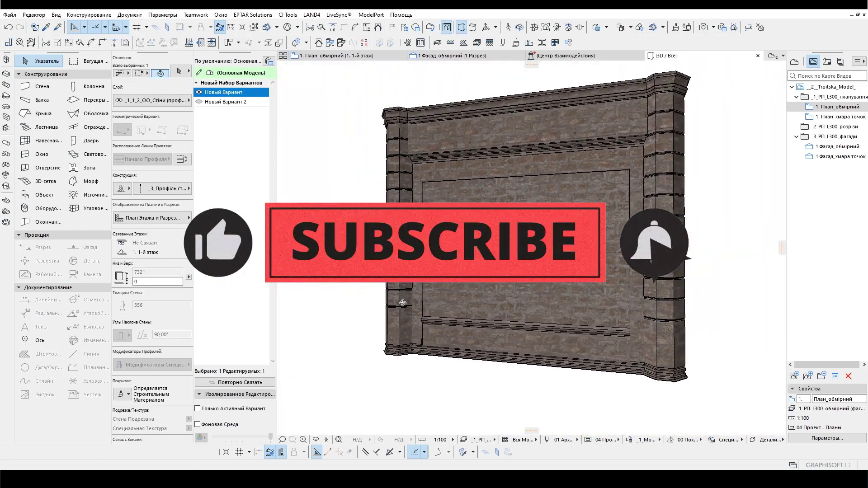
key("Escape")
left_click(488, 55)
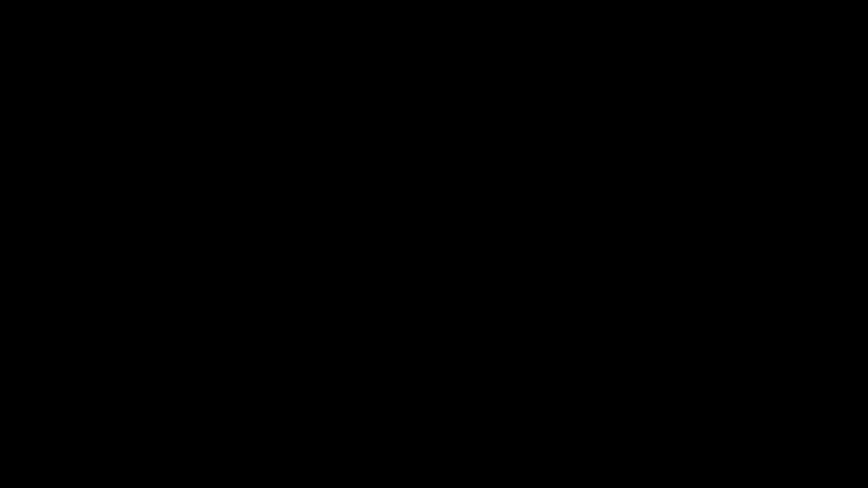